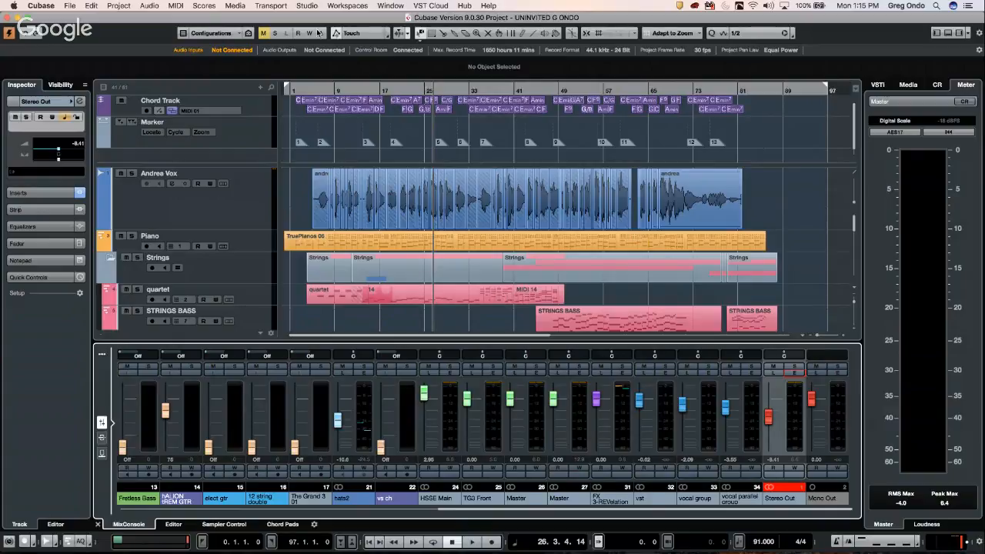
Step: Play the project from about bar 6, audition the FX 3-REVelation channel in solo, and clear the solo
click(325, 90)
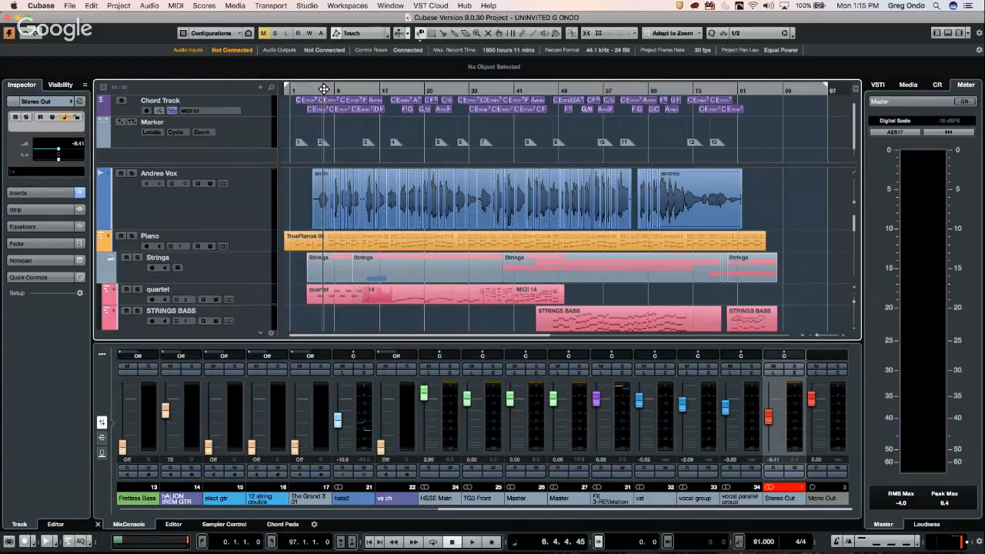
key(space)
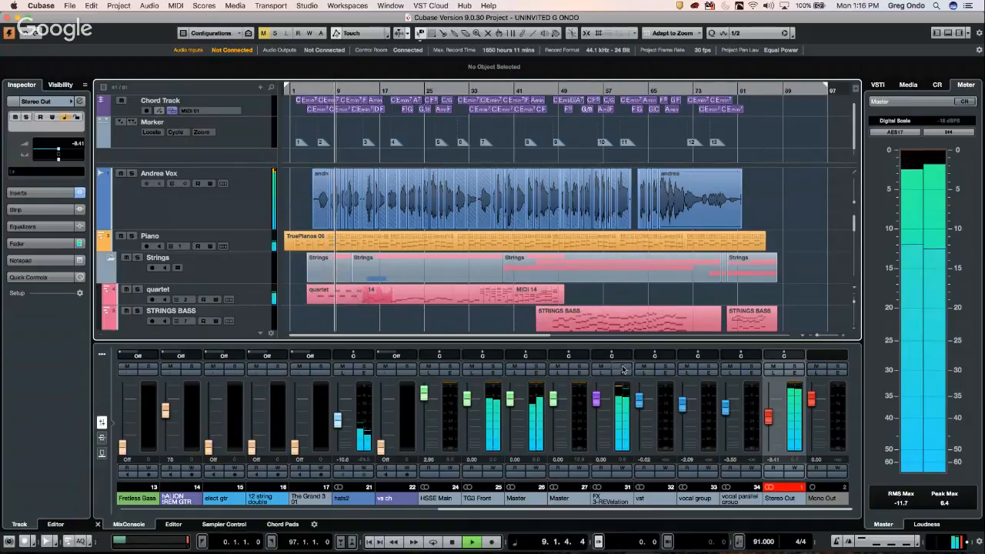
key(space)
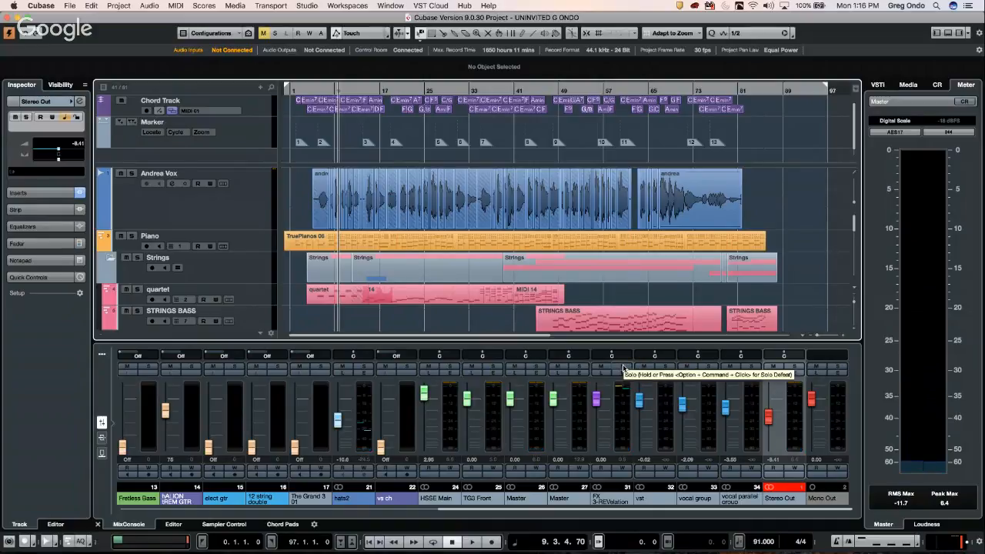
key(space)
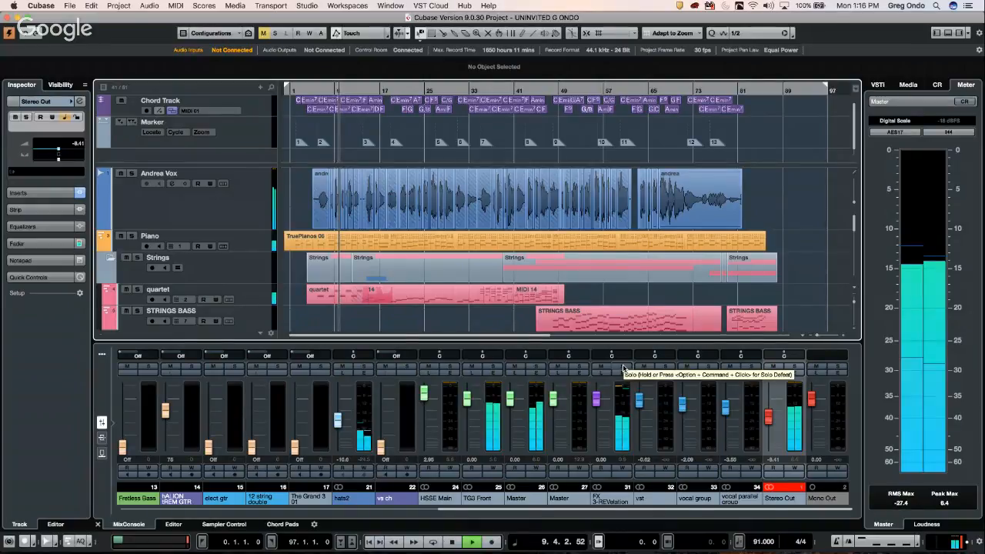
click(623, 368)
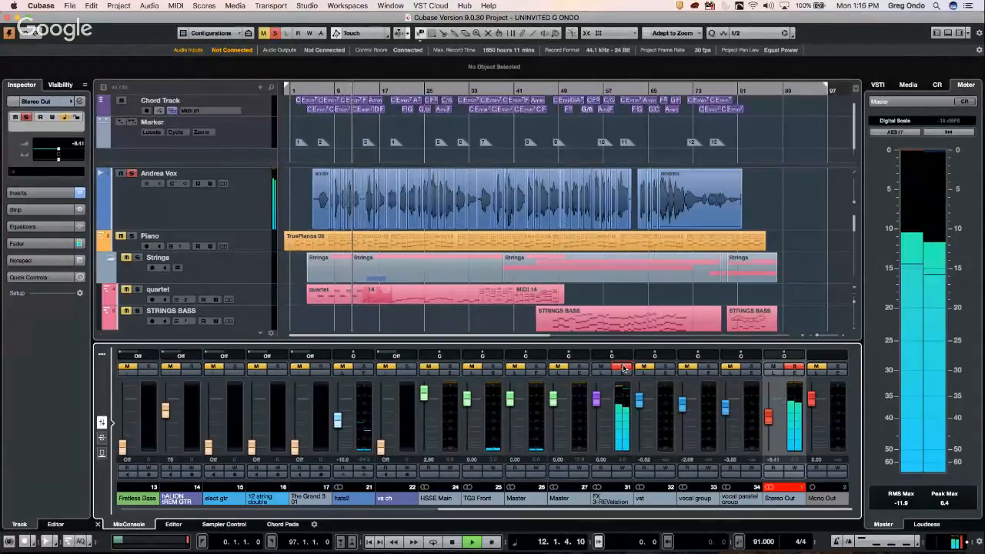
key(space)
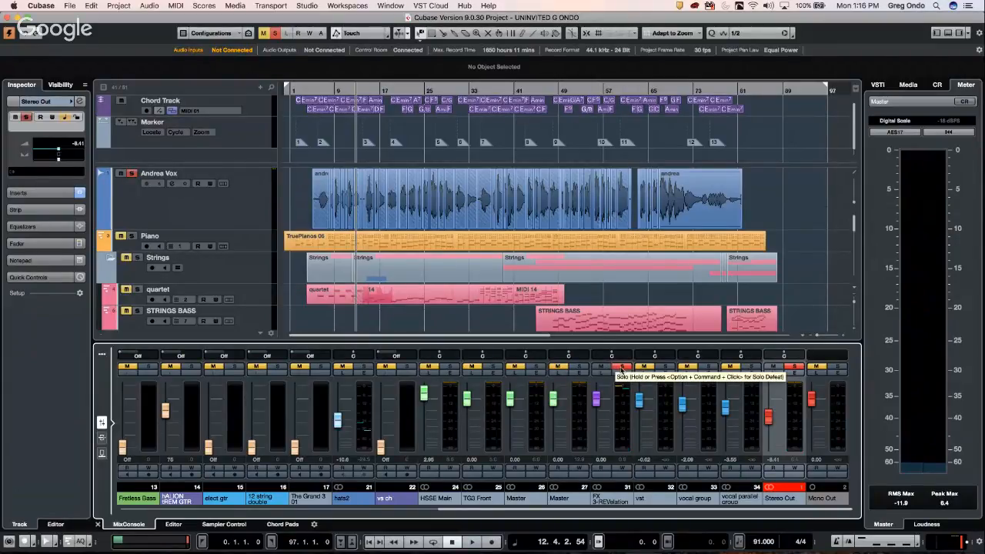
click(621, 367)
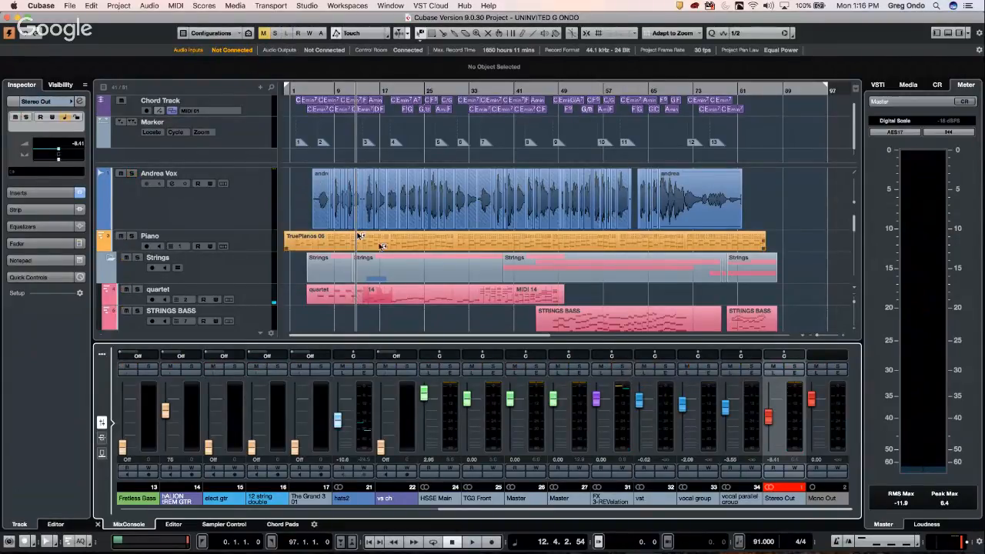
Step: Check in the audio connections that the Control Room is enabled, and close the window
click(309, 6)
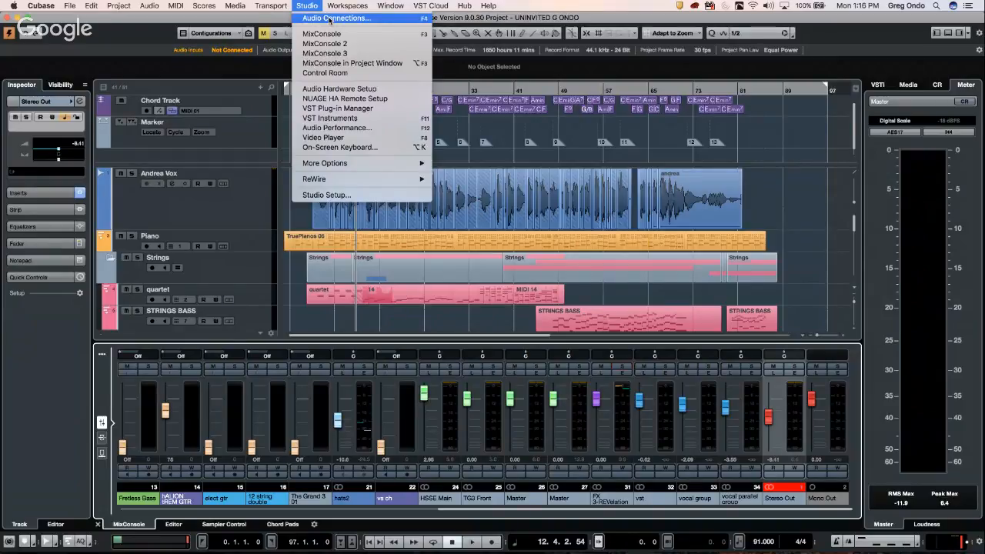
click(330, 17)
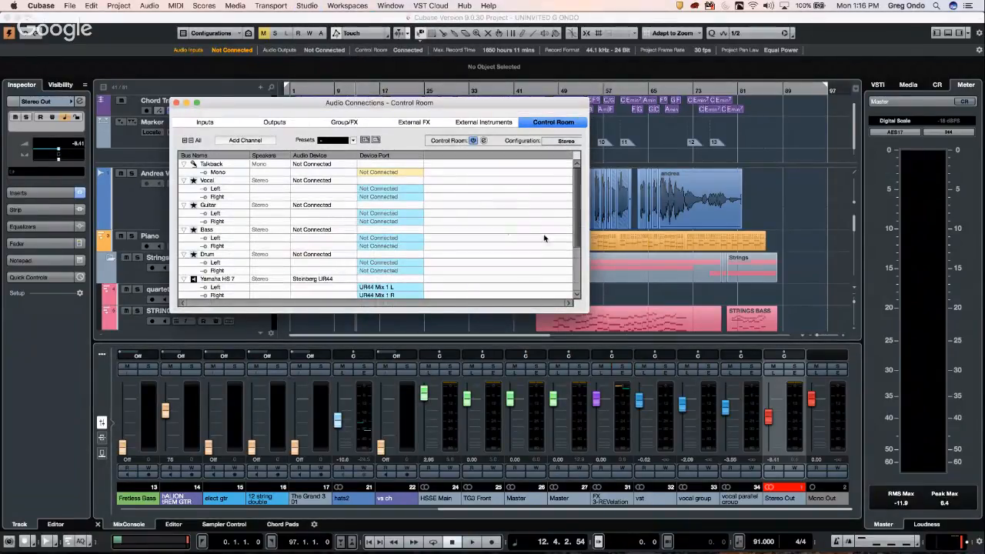
click(474, 140)
click(177, 102)
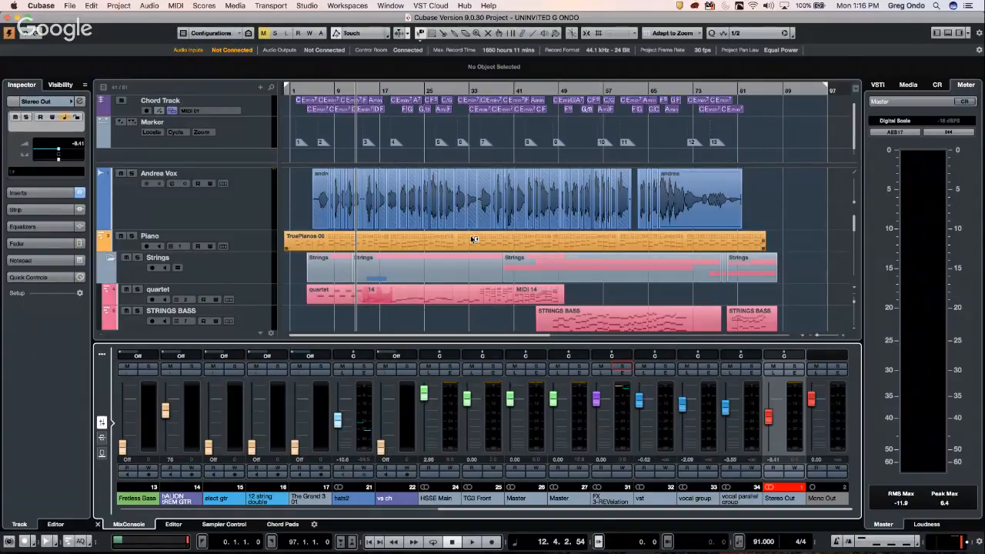
Step: Enlarge the mixer and audition the FX 3-REVelation channel with Listen during playback, switching Listen off again
key(space)
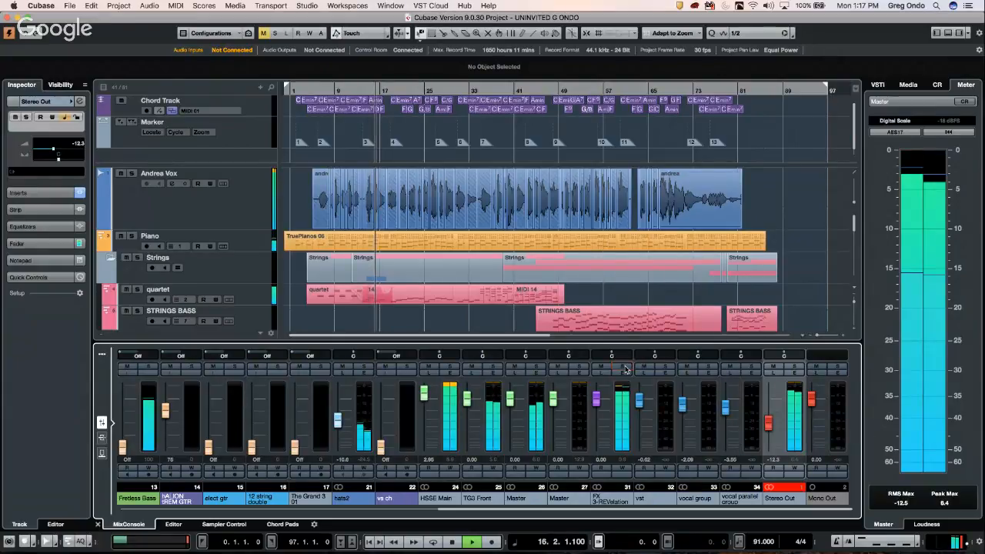
key(space)
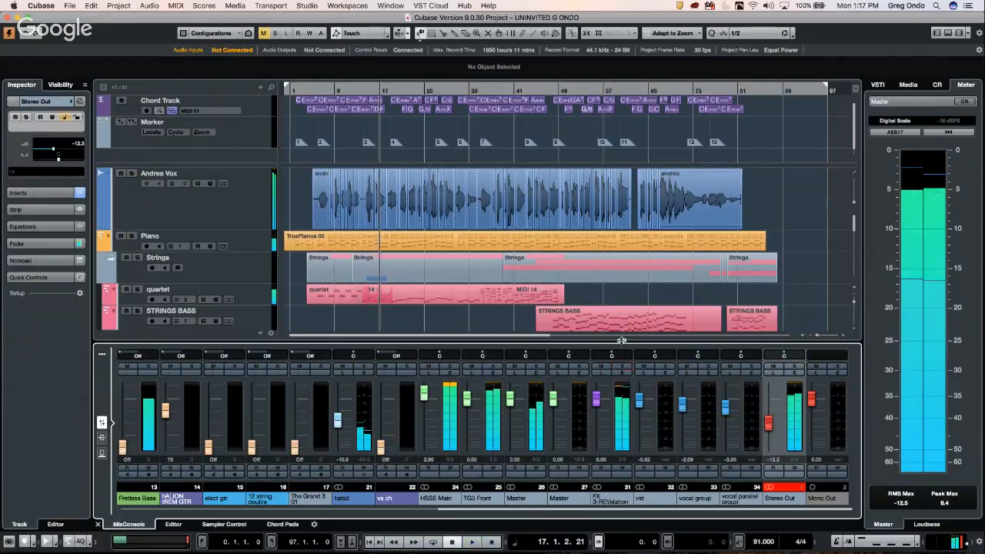
drag(627, 340, 633, 305)
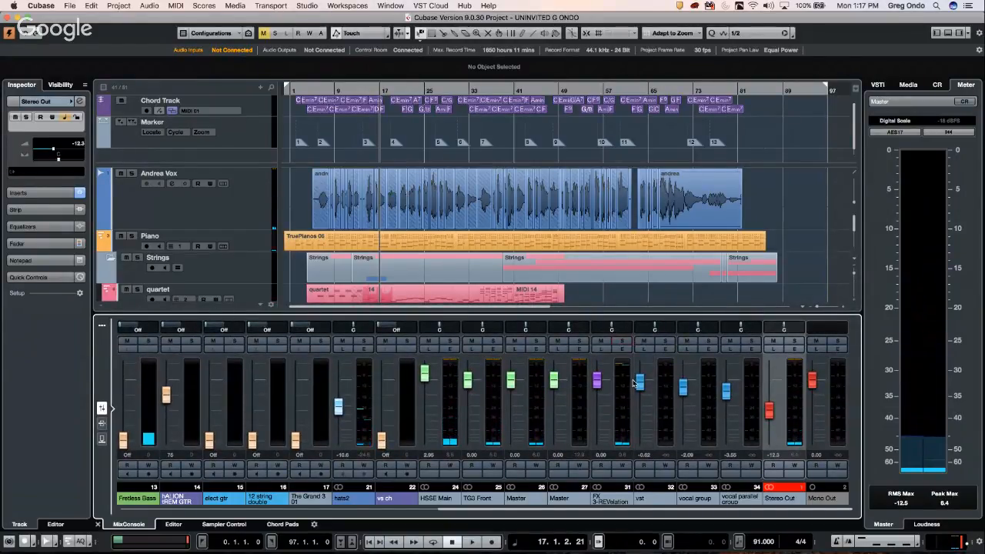
key(space)
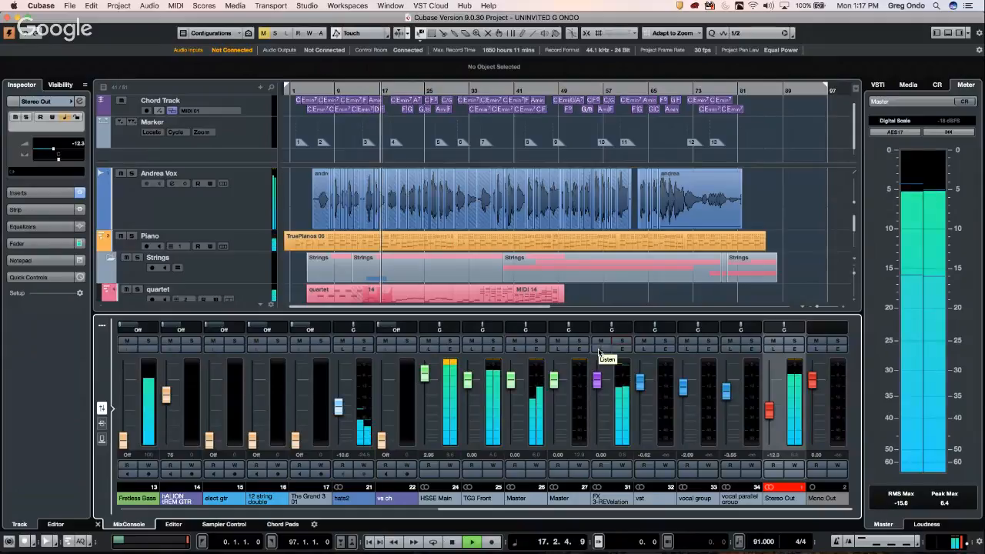
click(600, 350)
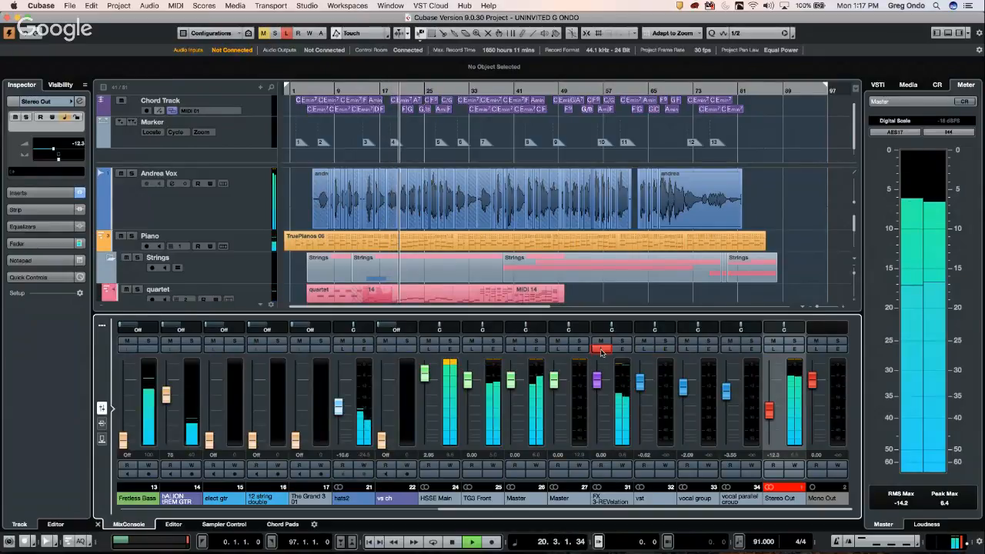
click(600, 348)
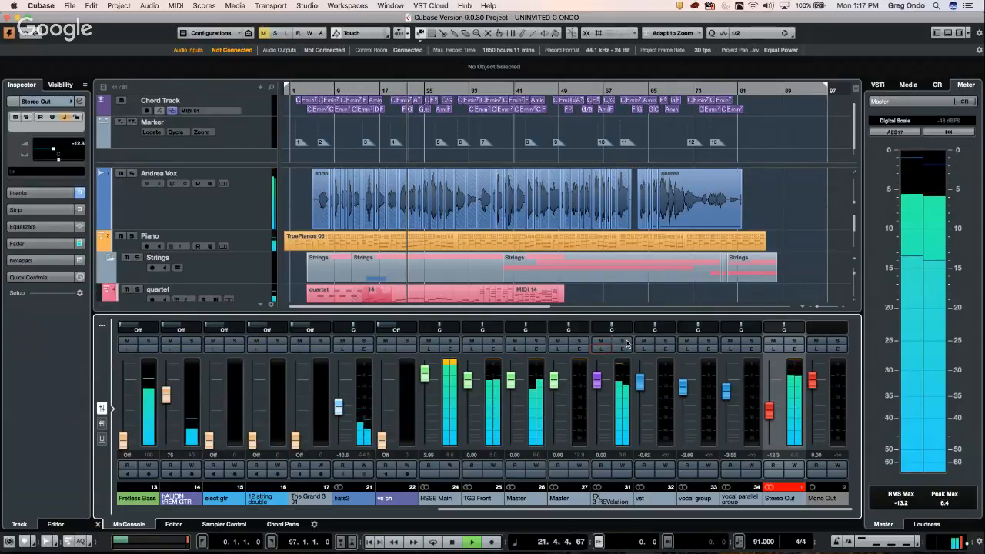
Step: Solo the FX 3-REVelation channel during playback, replace the solo with Listen, and stop playback
click(624, 342)
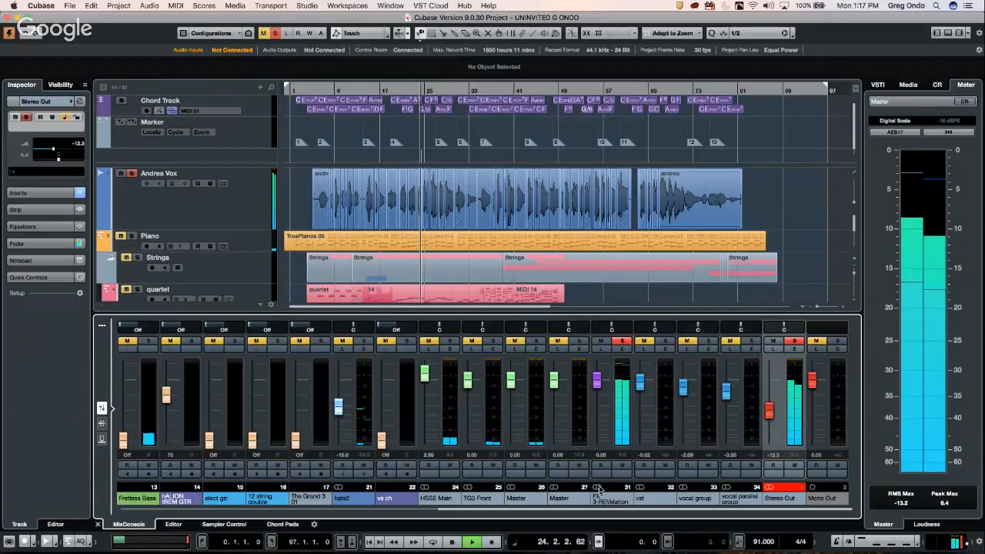
mouse_move(594, 513)
mouse_down()
mouse_move(435, 509)
mouse_move(607, 509)
mouse_up()
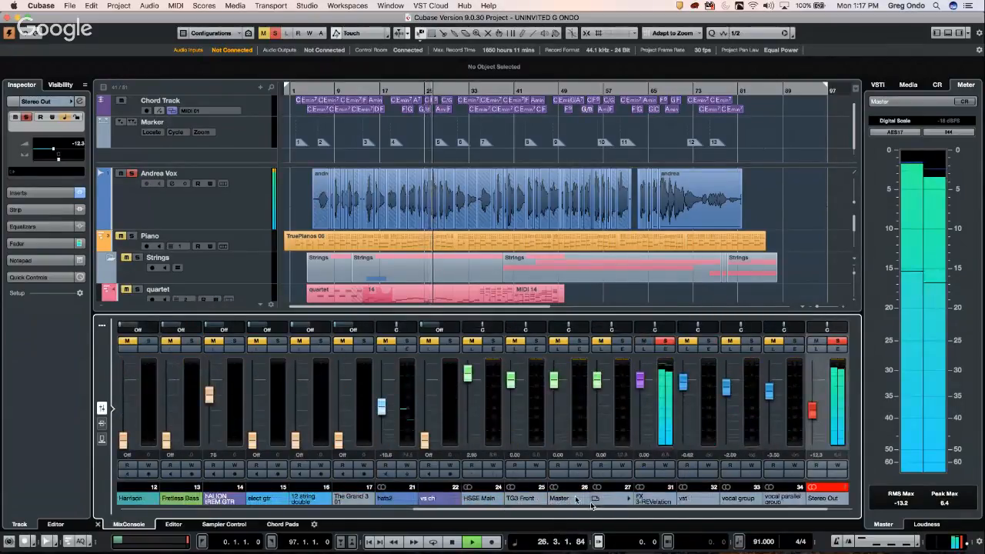
click(662, 342)
click(644, 348)
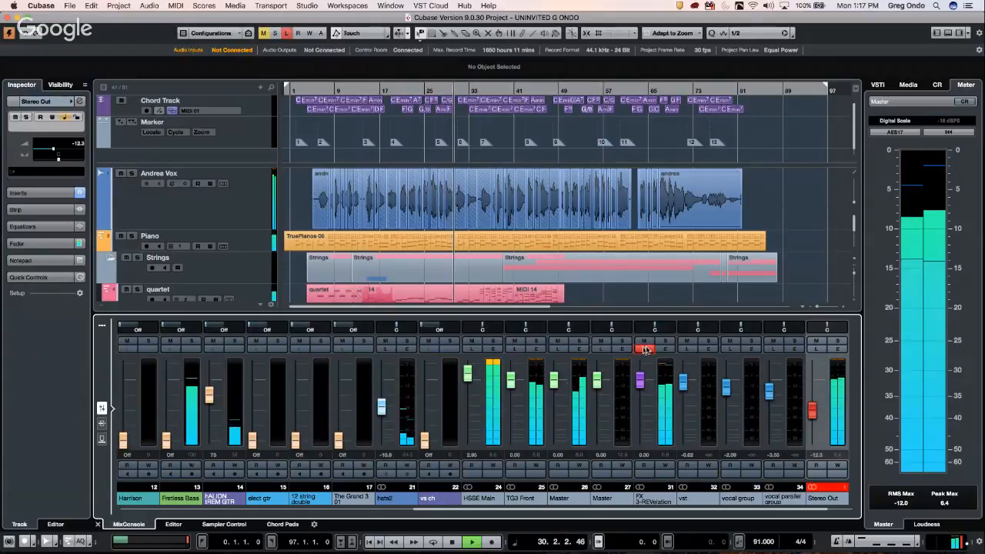
key(space)
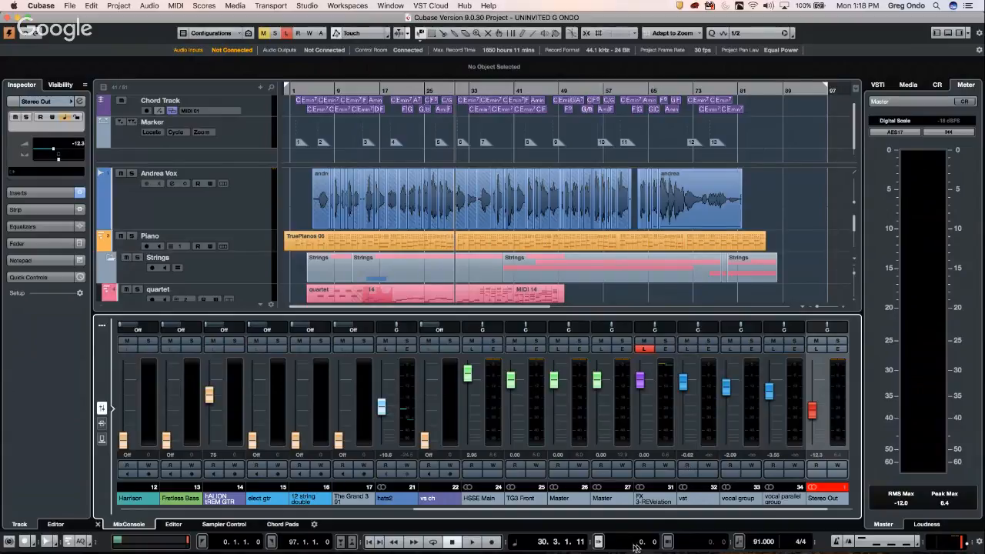
key(super+Tab)
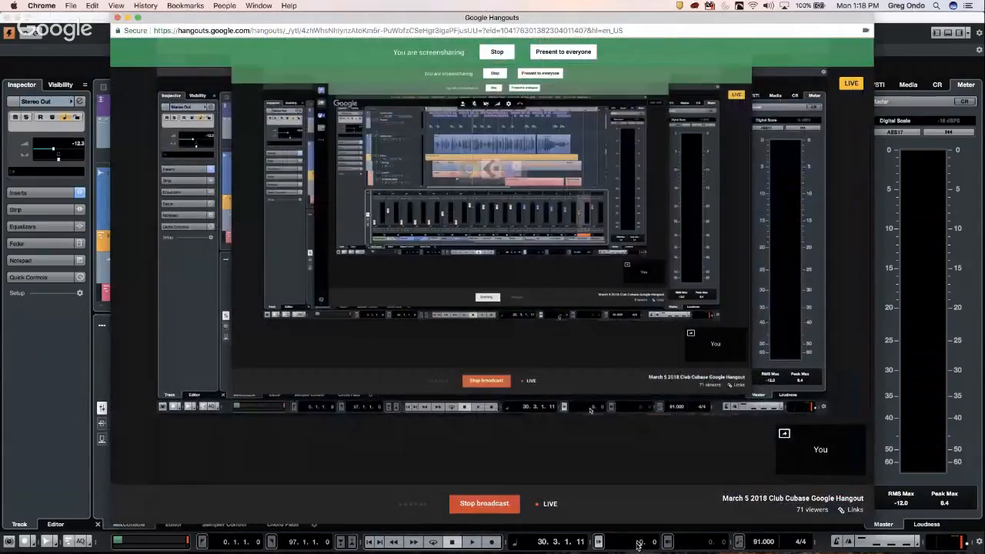
key(super+Tab)
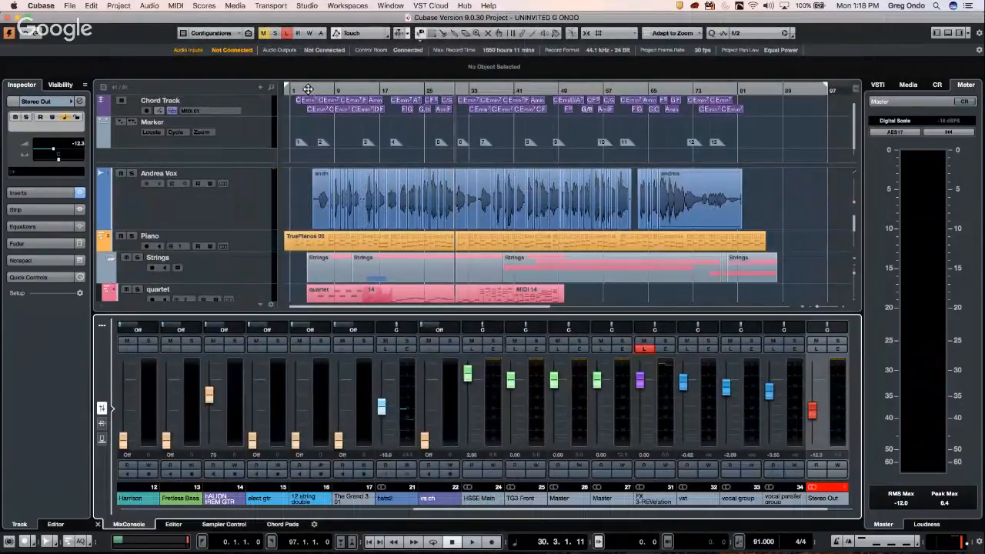
Step: Place the playhead at about bar 4, just before the vocal starts, and solo the lead vocal audio track
click(309, 90)
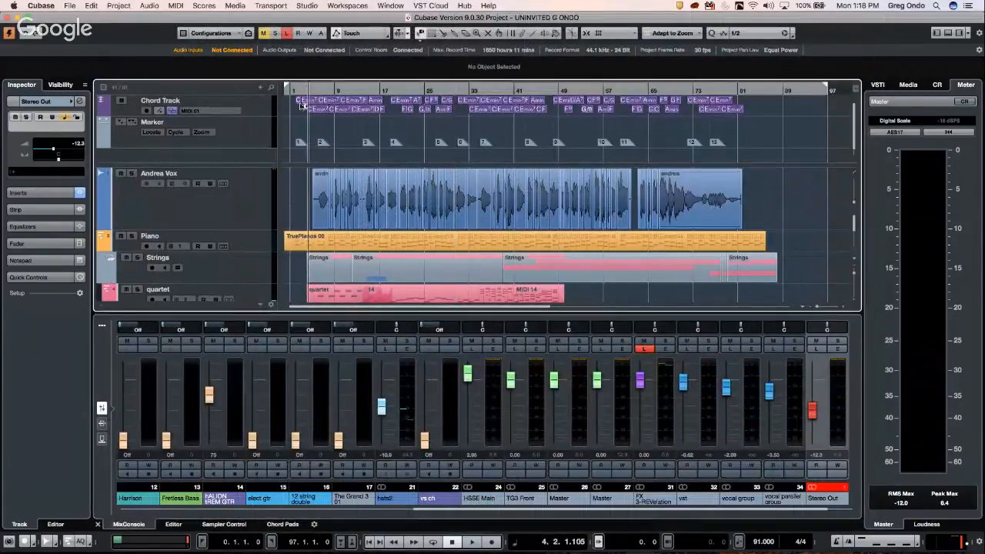
click(234, 213)
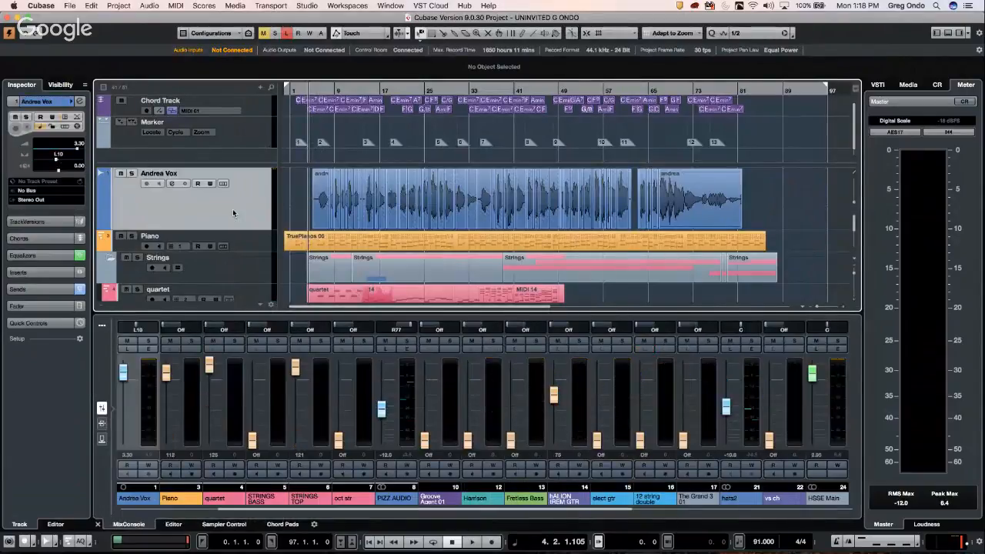
click(130, 174)
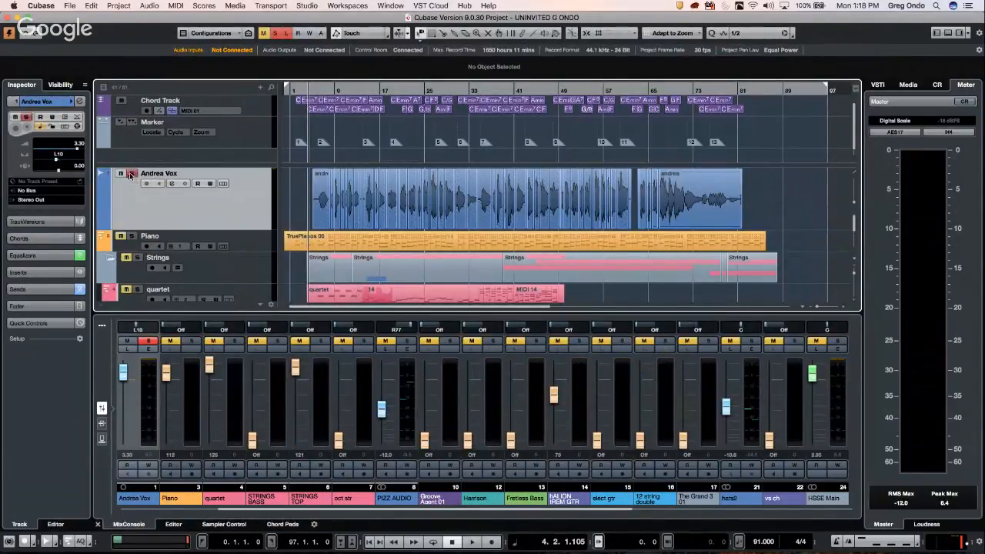
Step: Set up an audio mixdown of only the FX 3-REVelation channel with Channel Batch Export off, and cancel the export
click(71, 6)
mouse_move(104, 154)
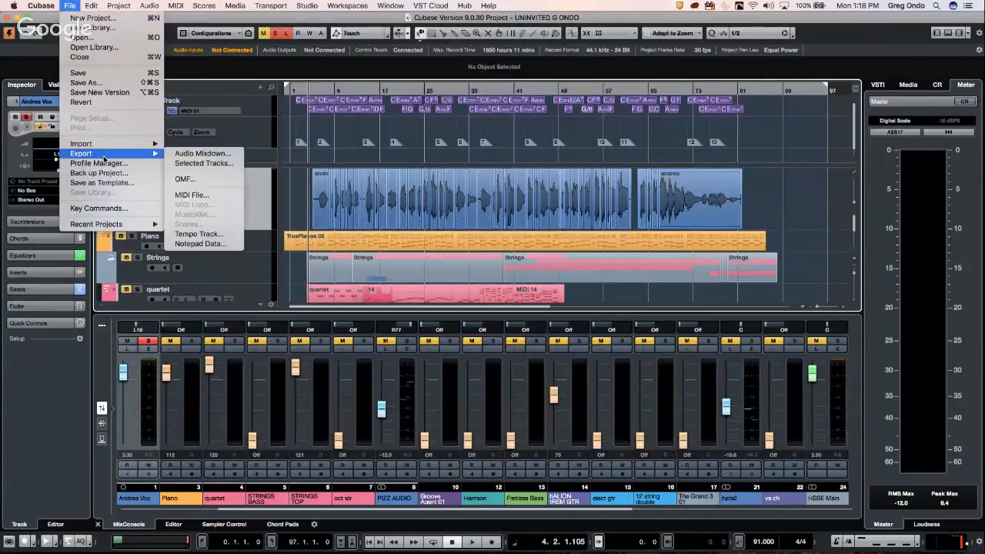
click(213, 154)
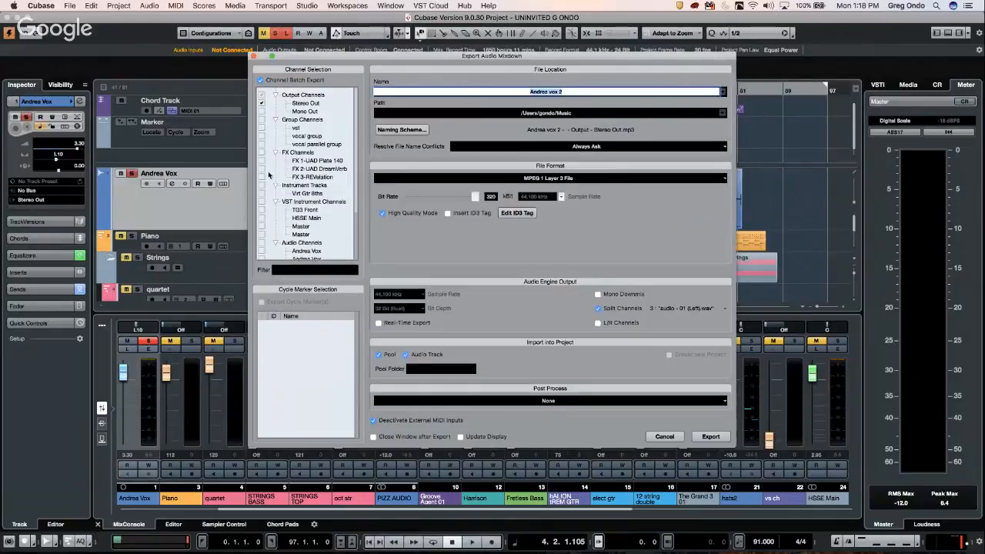
click(262, 178)
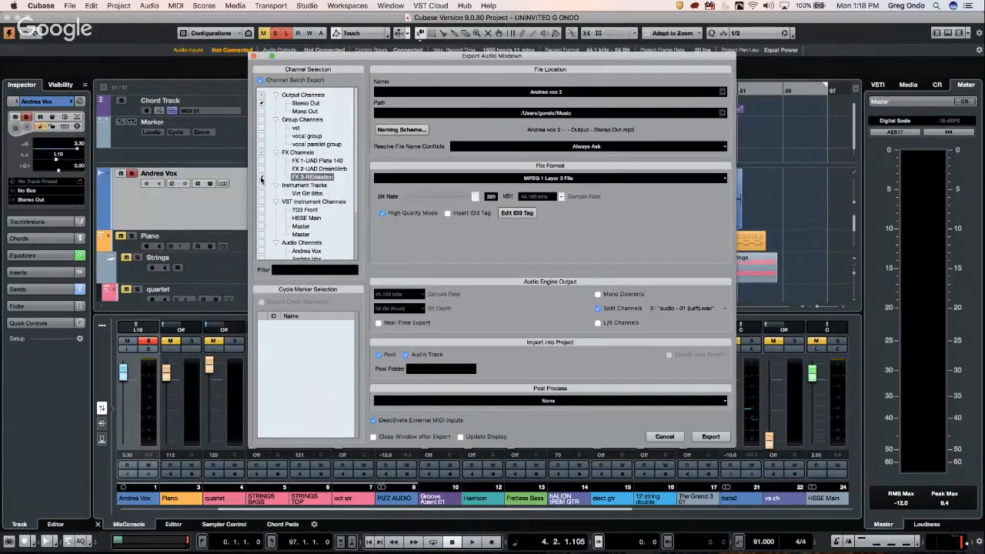
click(262, 81)
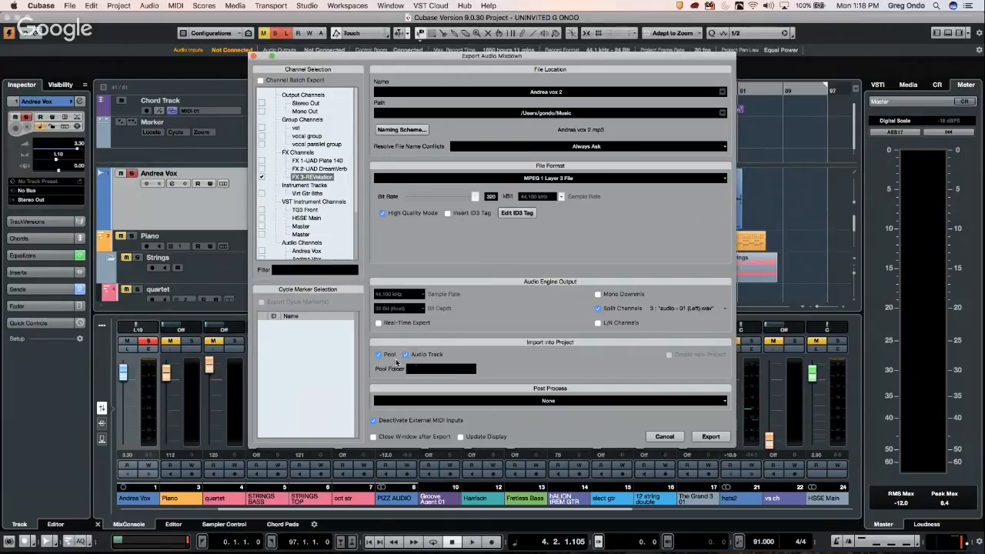
click(664, 437)
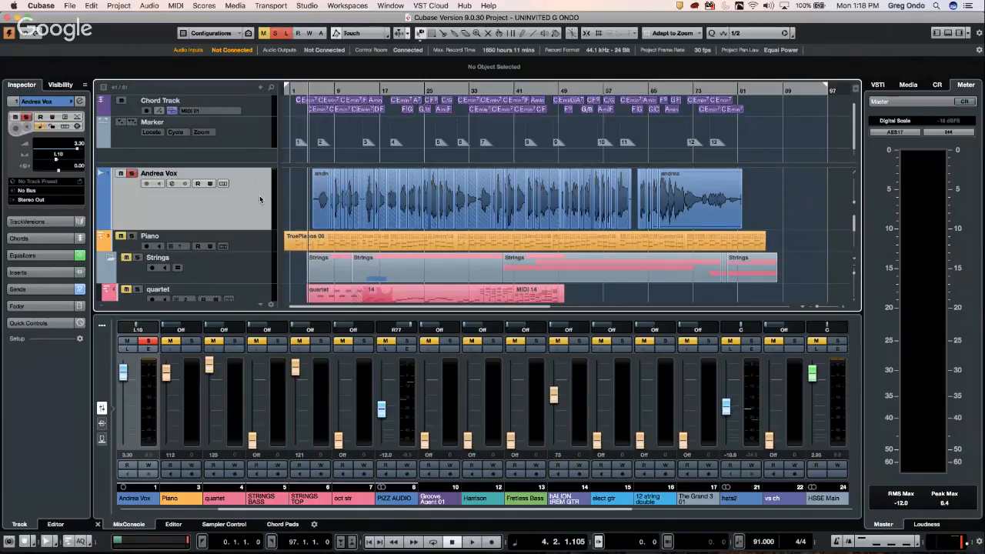
Step: Add one stereo group channel routed to Stereo Out, created outside the folder, starting from the selected FX 3-REVelation track
scroll(259, 200, down, 5)
scroll(260, 199, down, 10)
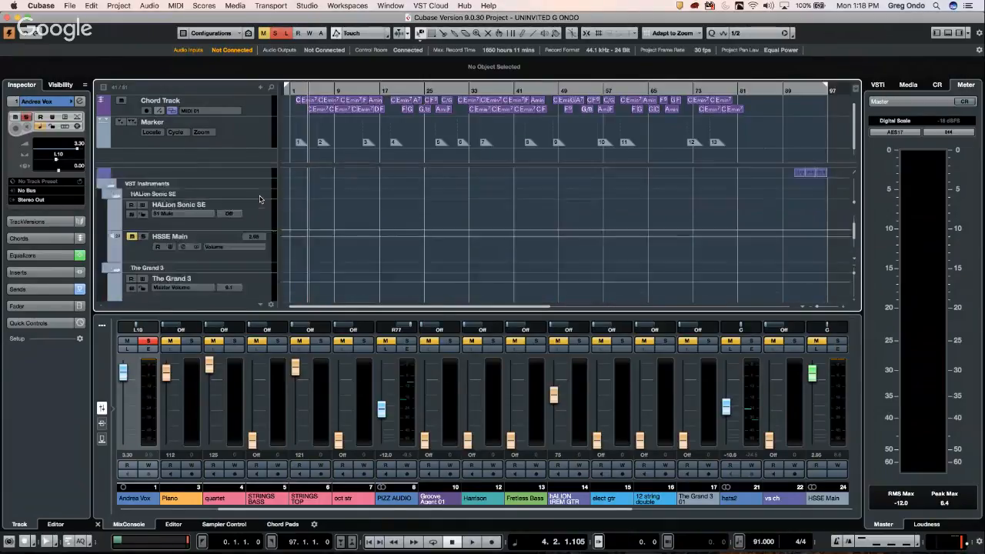
scroll(260, 199, up, 3)
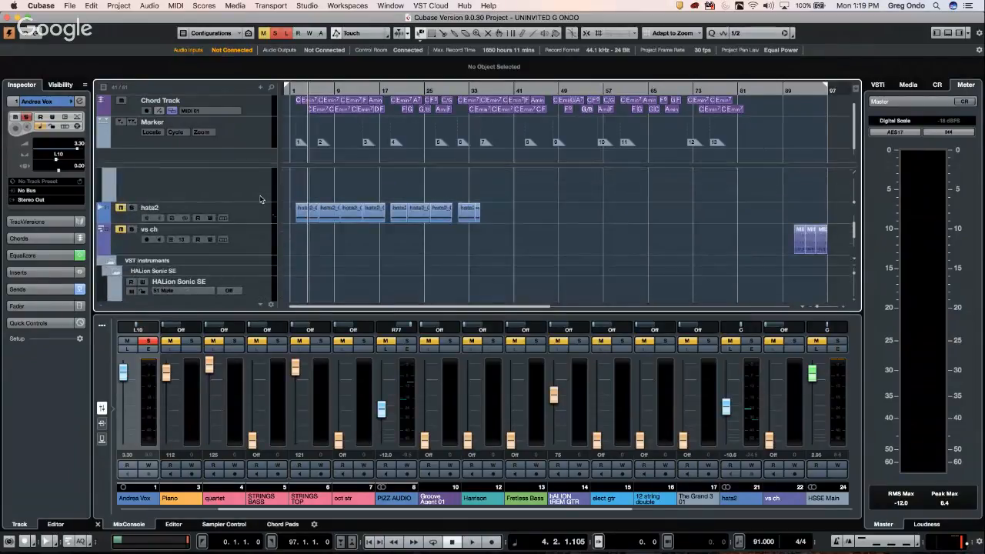
scroll(259, 199, down, 5)
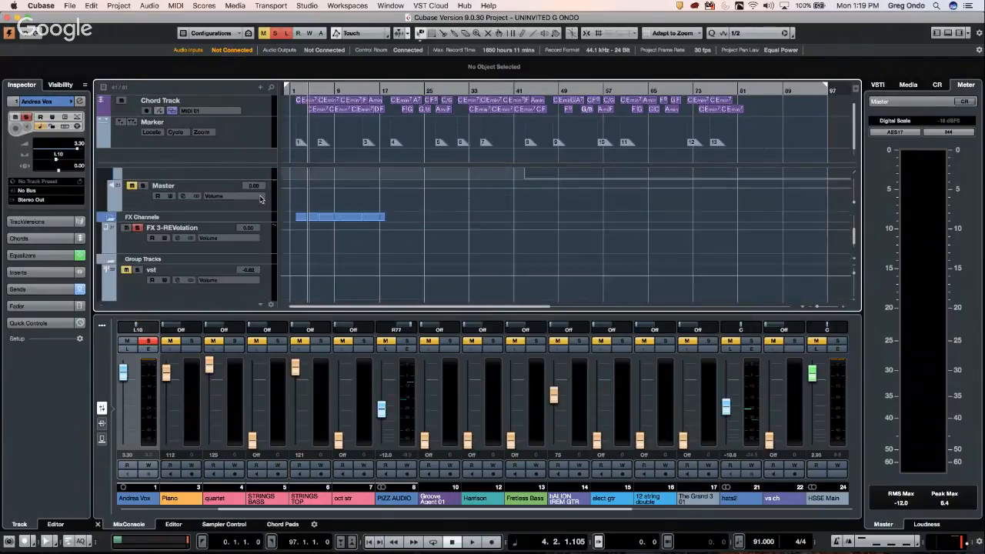
scroll(260, 199, down, 3)
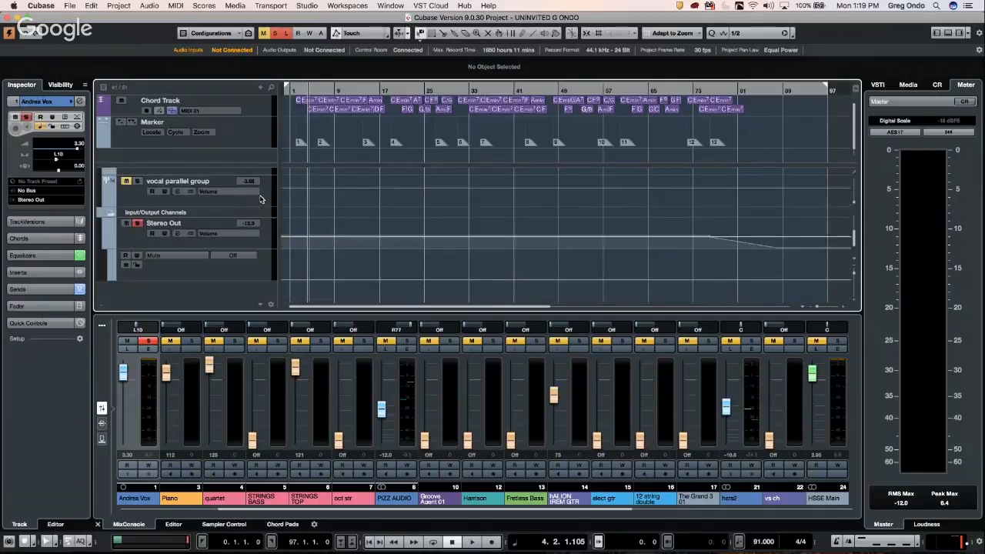
scroll(260, 199, up, 2)
scroll(260, 199, up, 2)
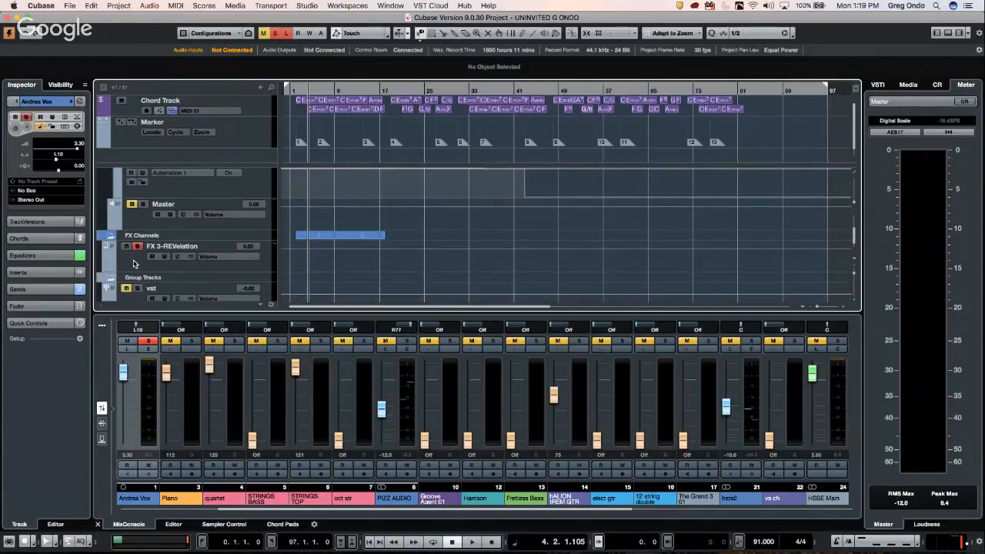
click(136, 264)
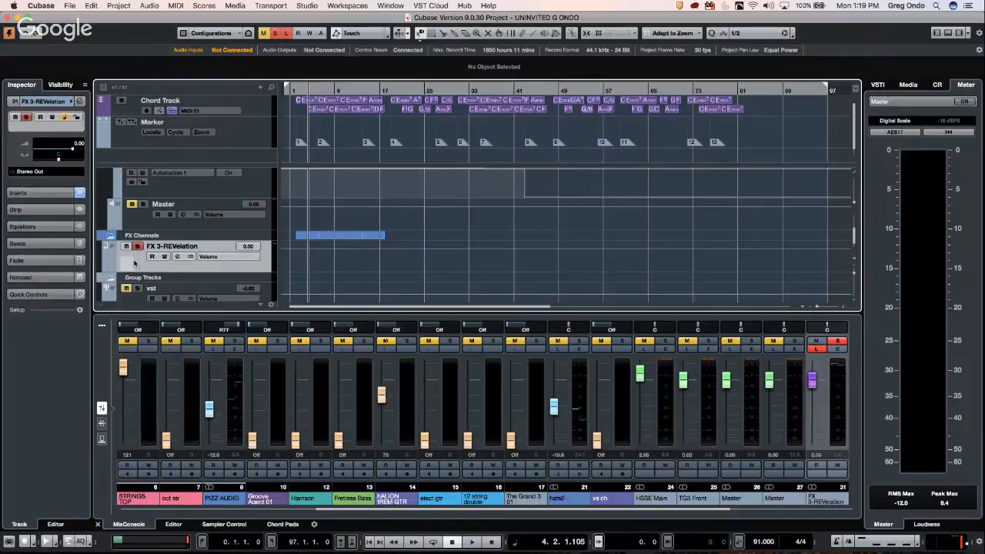
right_click(232, 266)
mouse_move(246, 268)
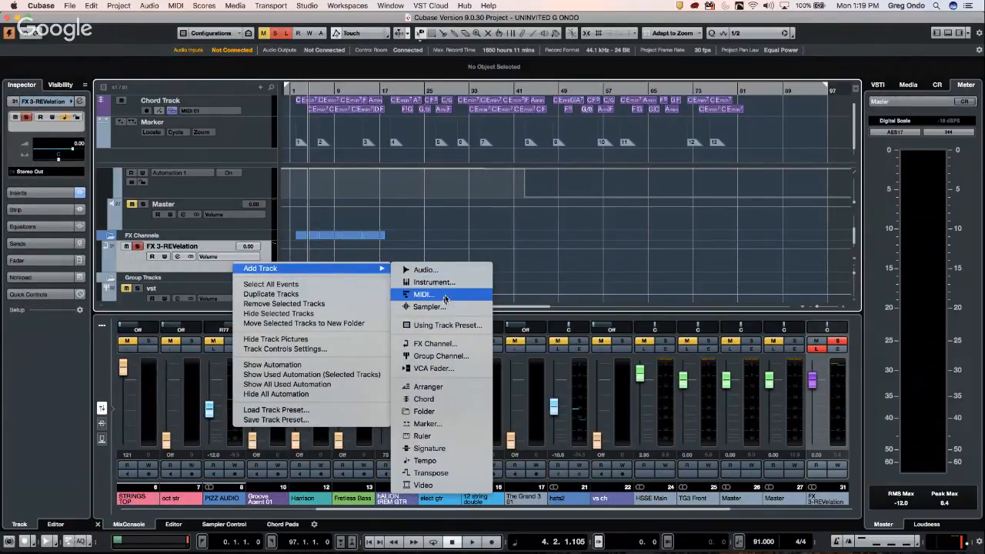
click(450, 356)
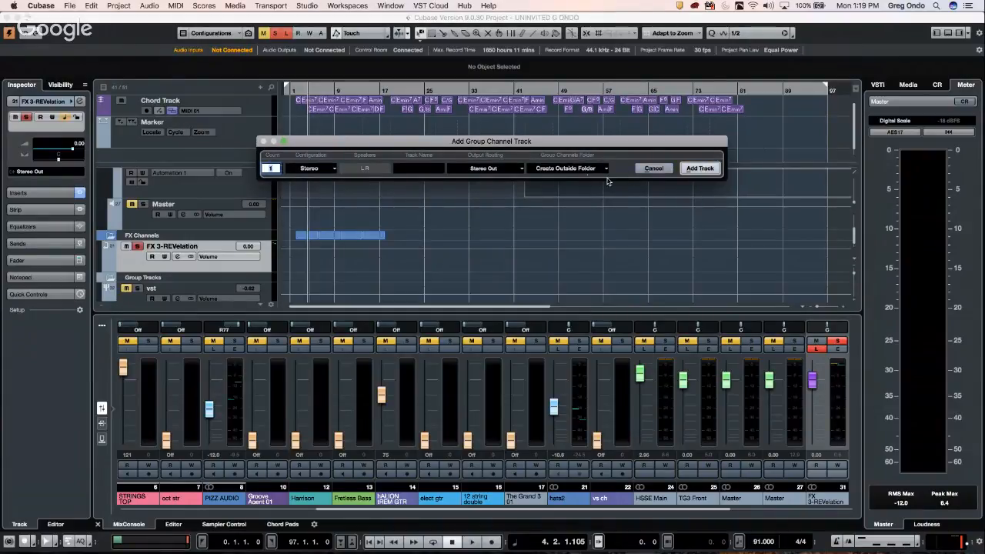
click(702, 169)
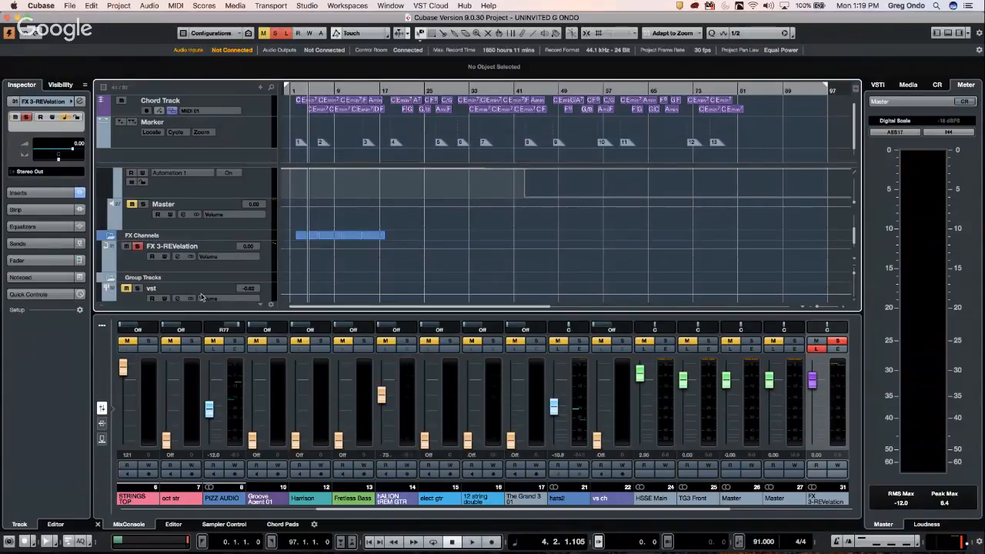
Step: Add a send from the FX 3-REVelation channel to Group 4 in the first slot and activate it
click(139, 268)
scroll(260, 280, down, 3)
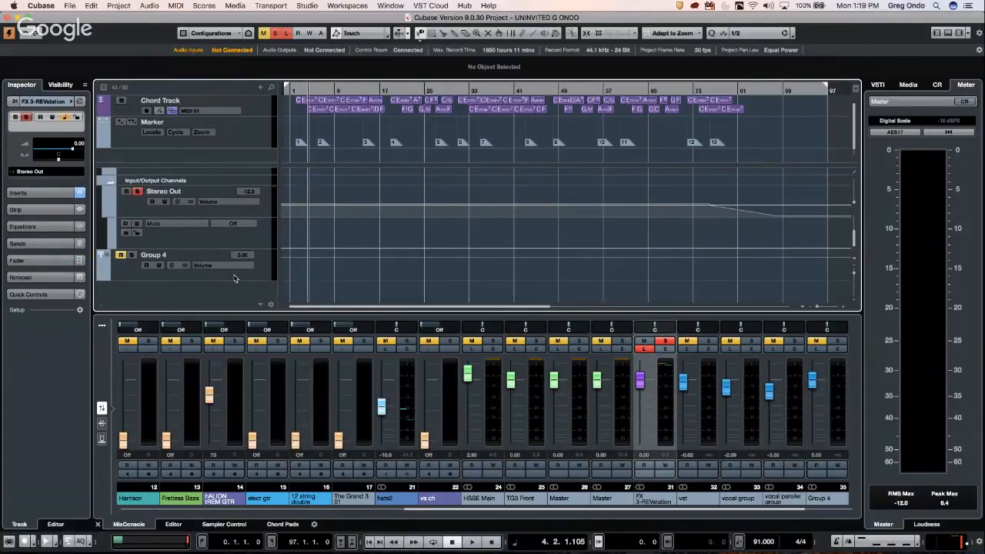
scroll(227, 275, up, 3)
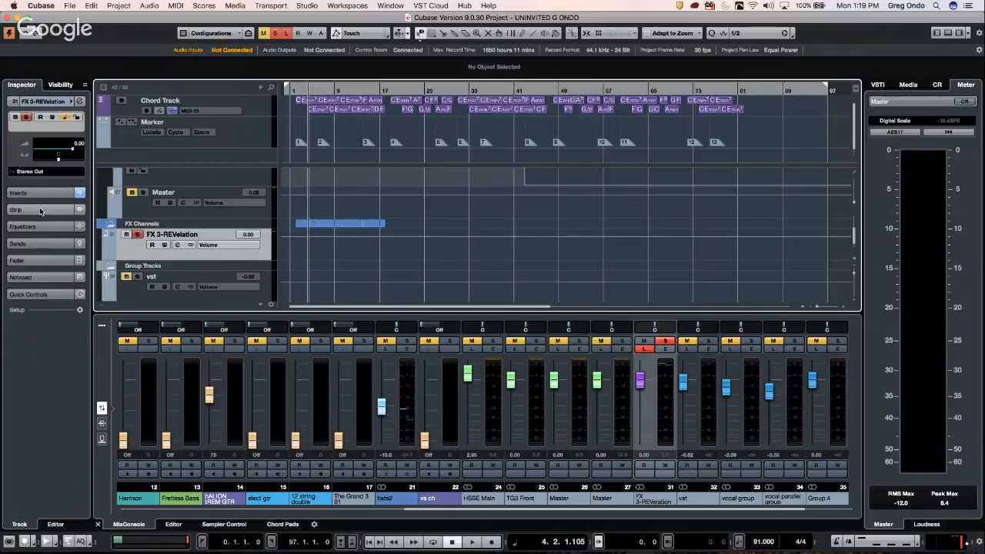
click(34, 244)
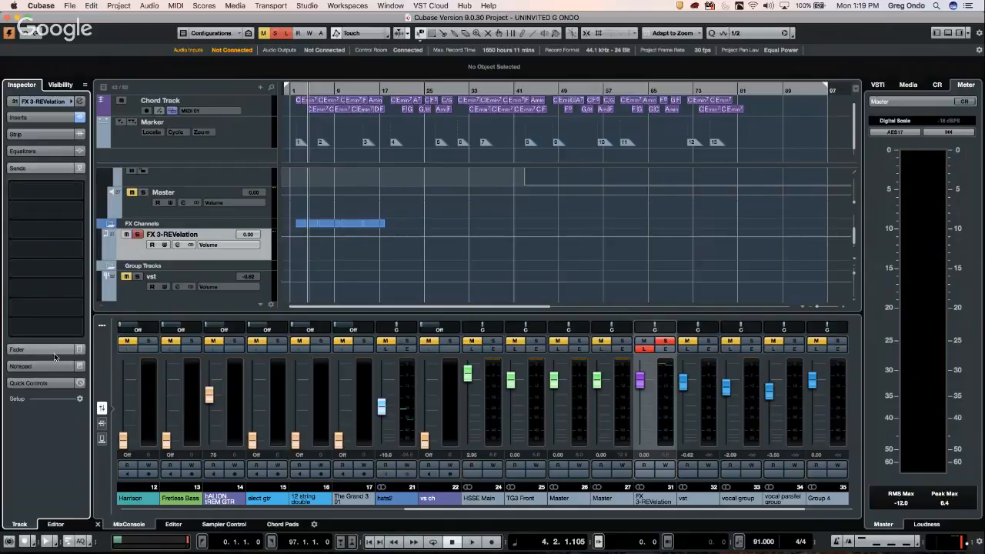
click(75, 190)
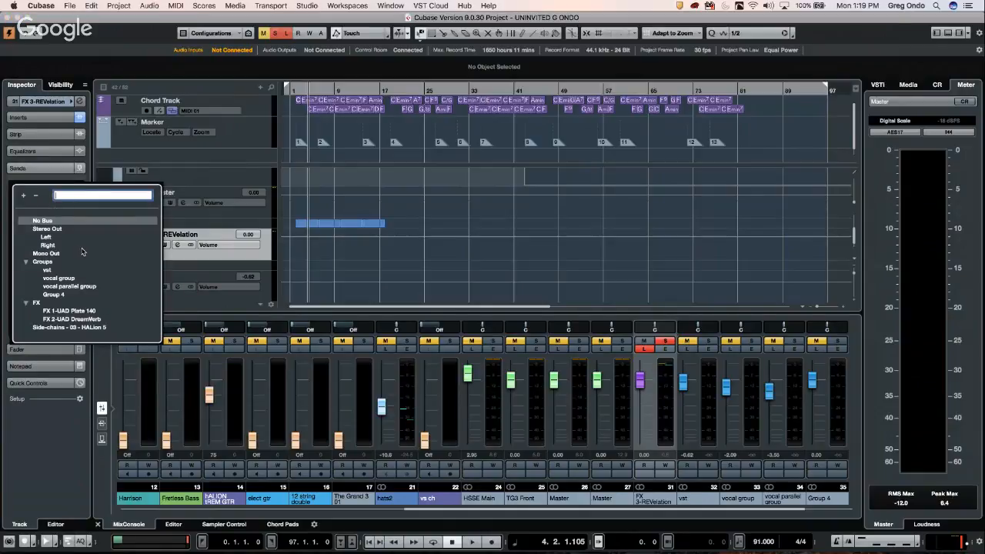
click(54, 295)
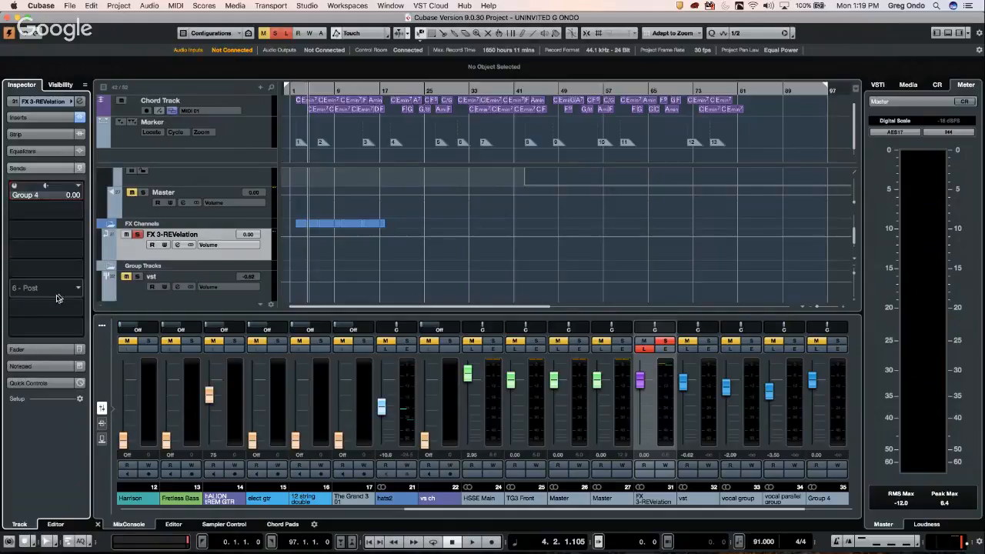
click(13, 186)
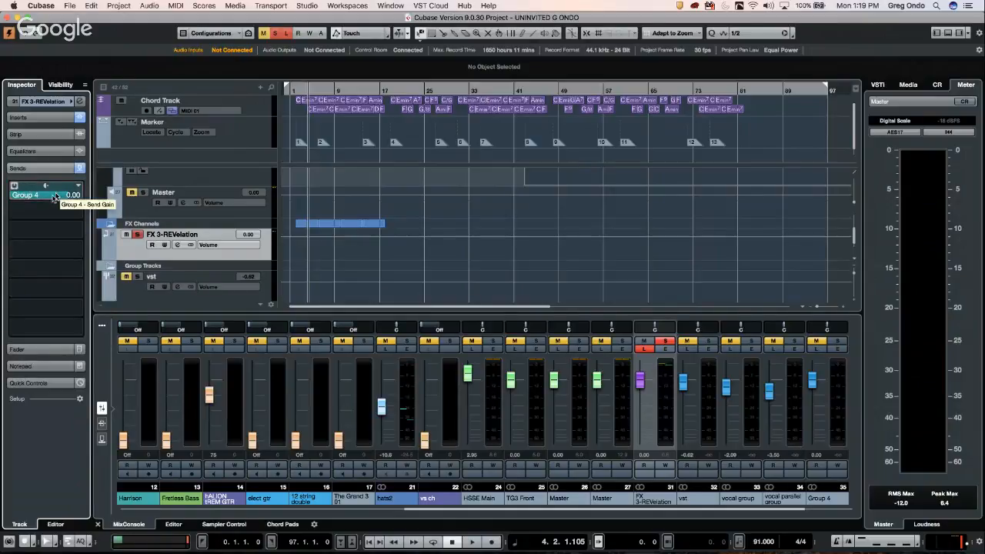
Step: Add one stereo audio track routed to Stereo Out and set its input to Group 4
right_click(252, 256)
mouse_move(328, 256)
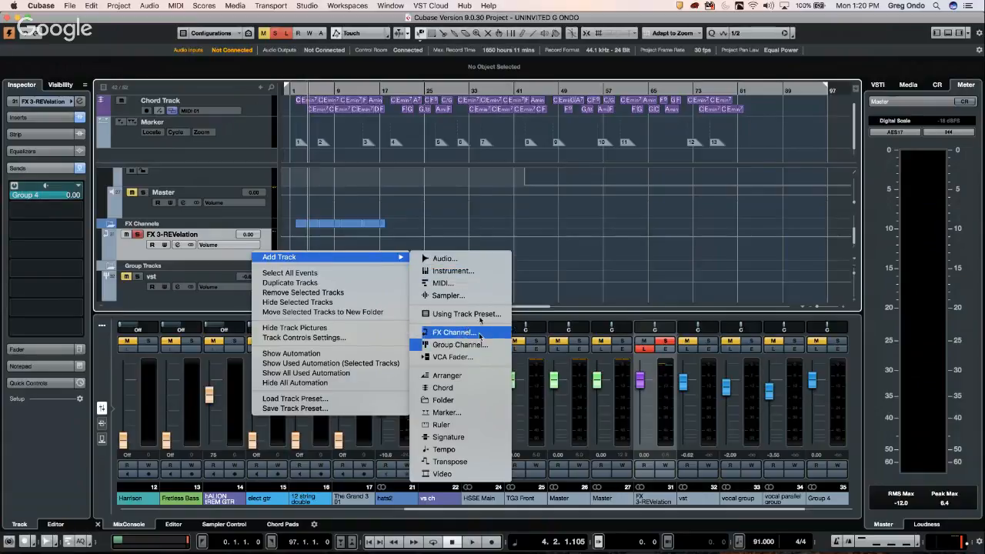
click(474, 263)
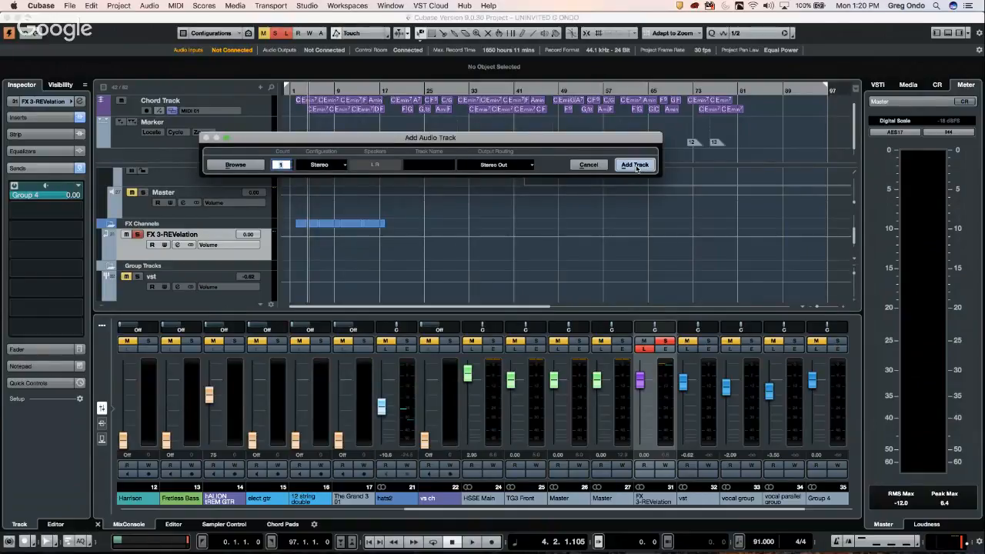
click(636, 165)
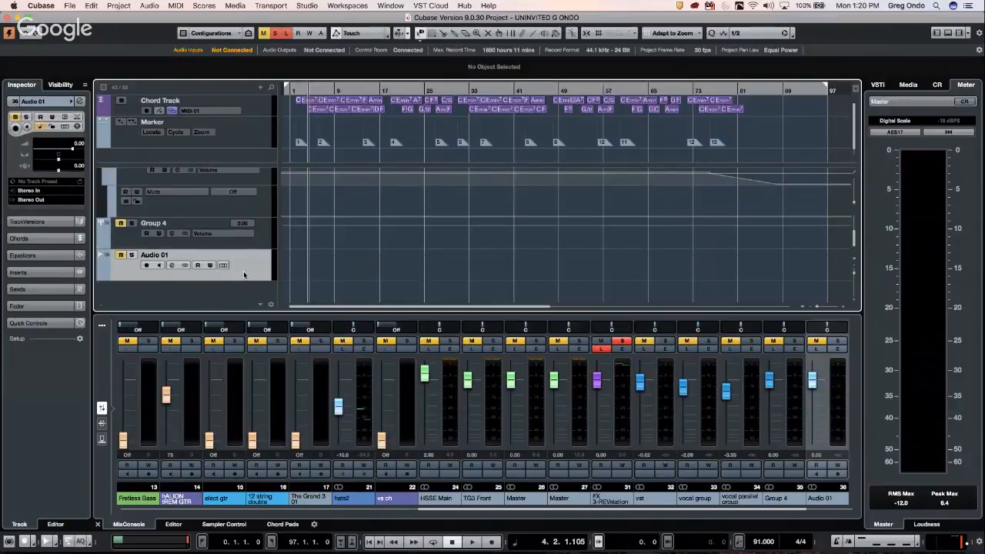
click(30, 190)
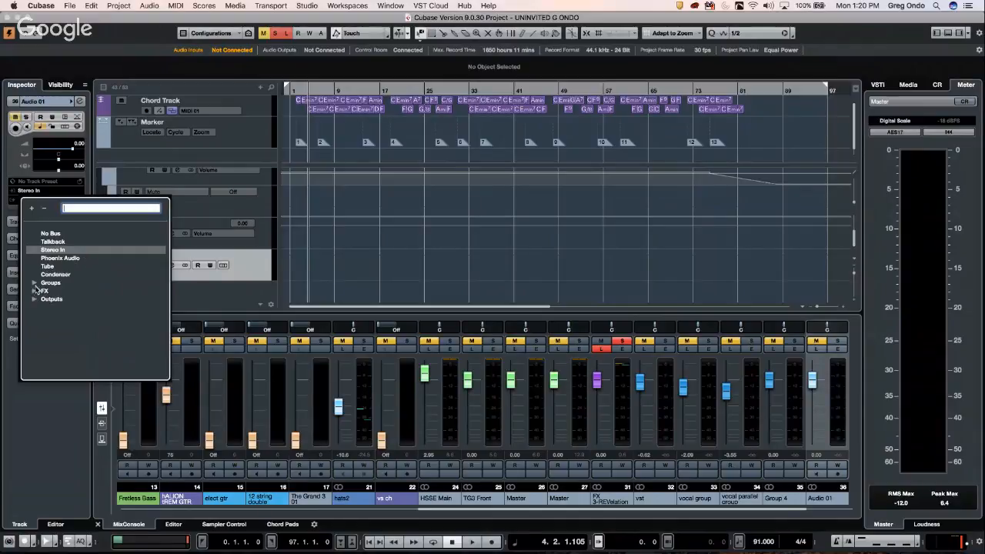
click(35, 284)
click(62, 316)
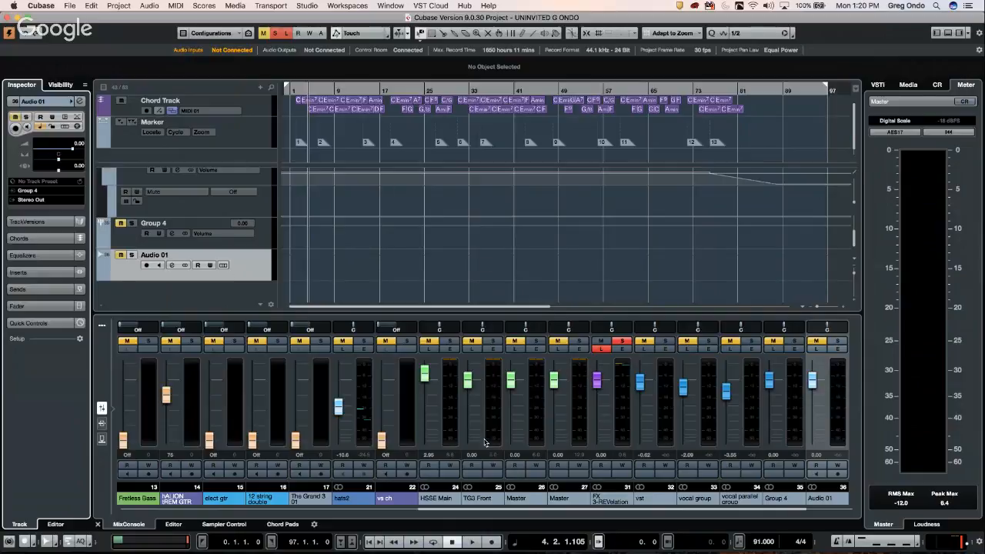
Step: Solo the new audio track and Group 4, and record-enable the audio track
click(131, 254)
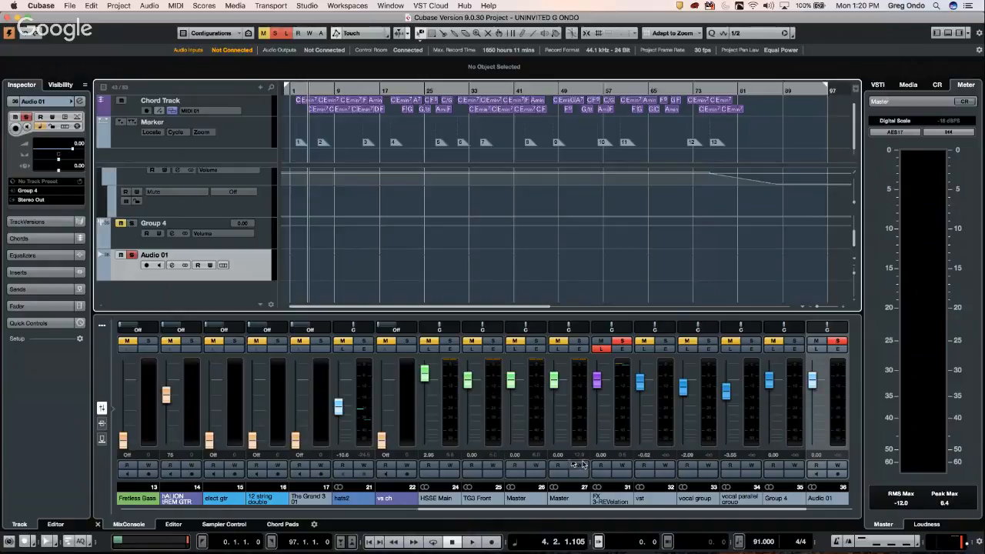
scroll(207, 252, up, 2)
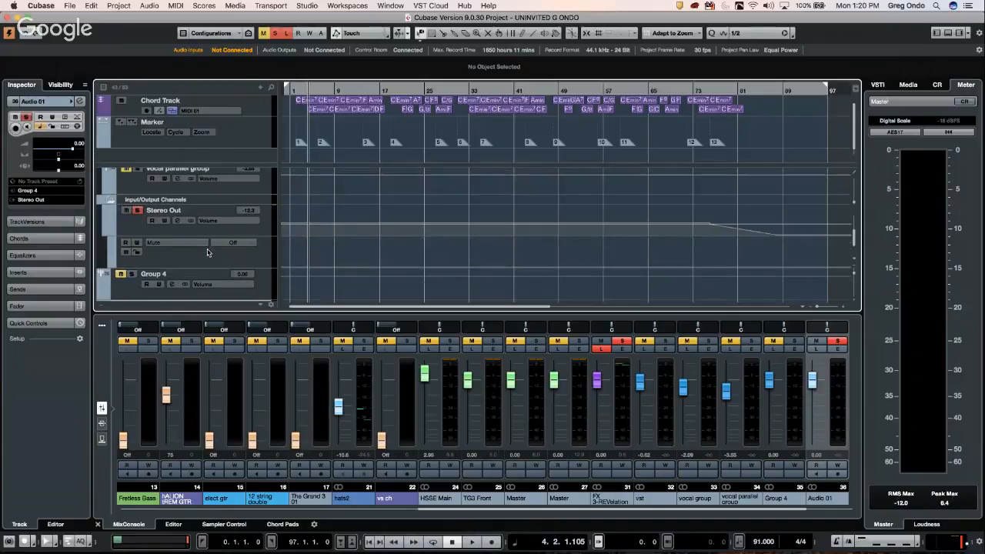
click(132, 274)
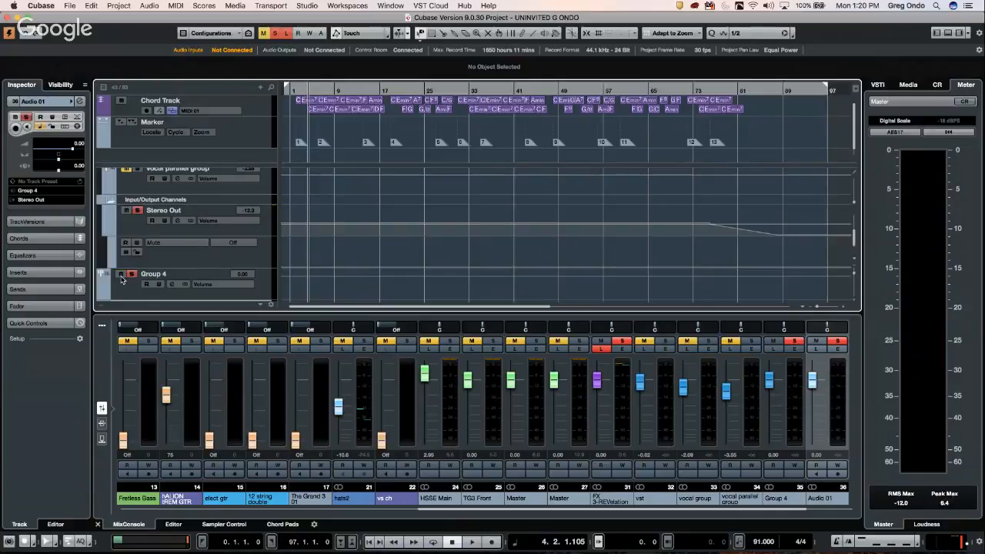
scroll(566, 246, down, 2)
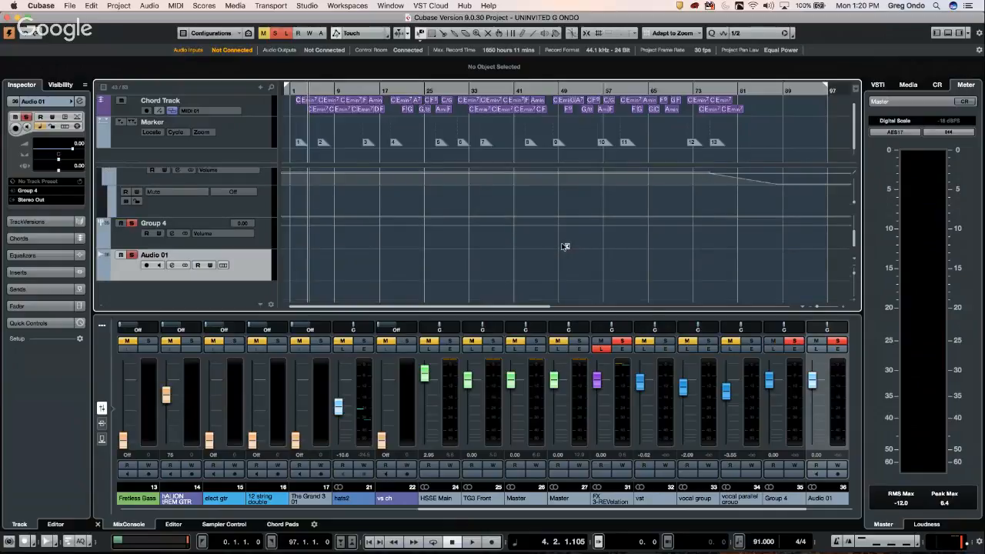
click(146, 266)
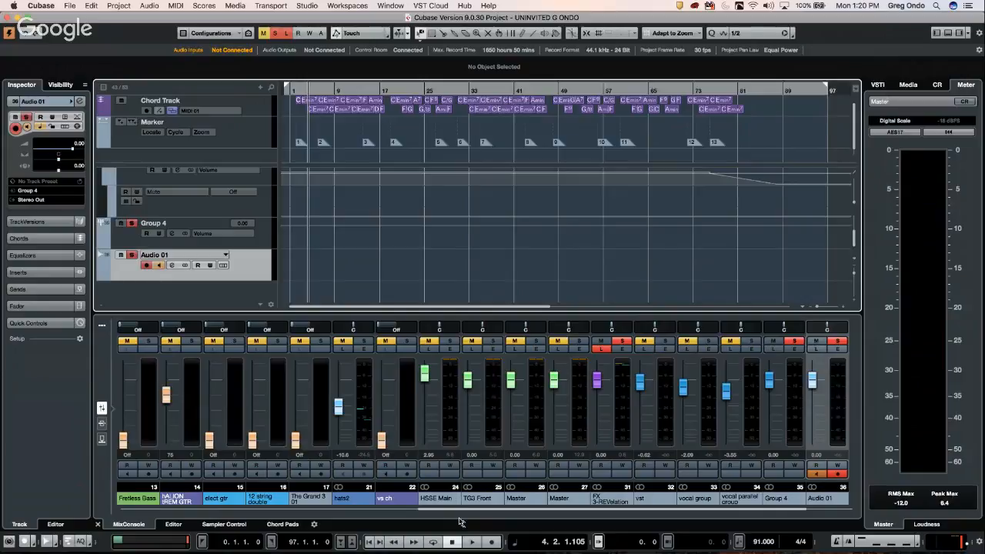
Step: Record the reverb return onto the new audio track from about bar 6 to bar 12, switching off Listen on FX 3-REVelation meanwhile
click(474, 542)
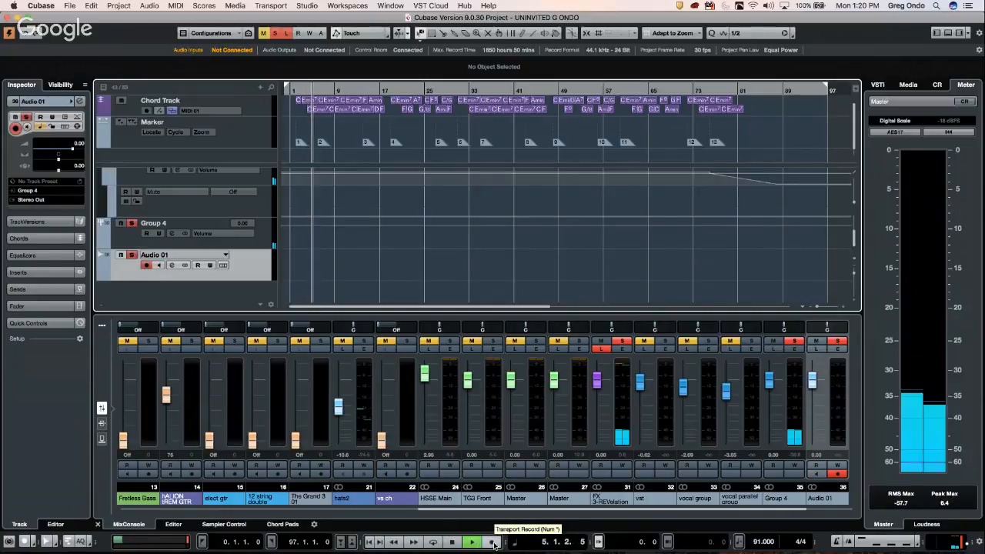
click(494, 542)
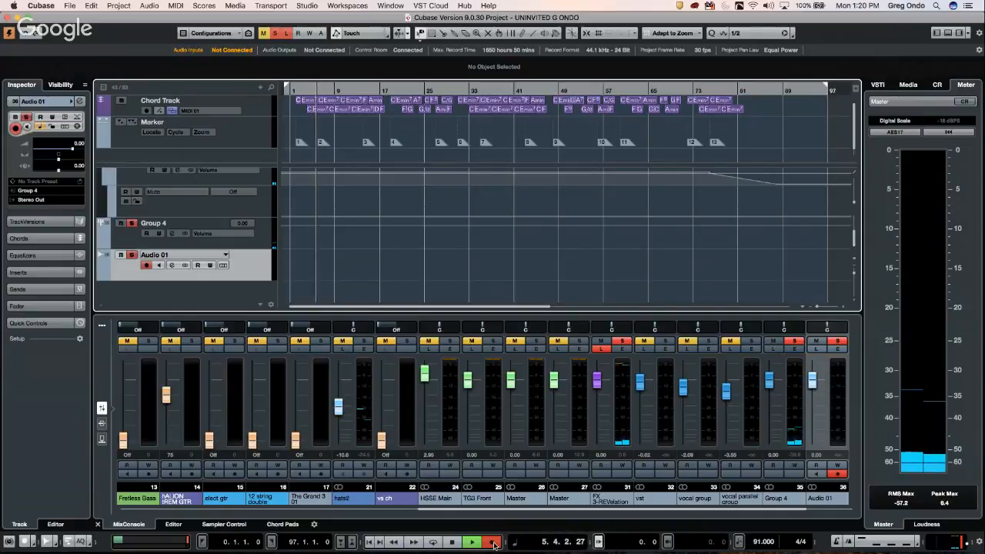
click(605, 349)
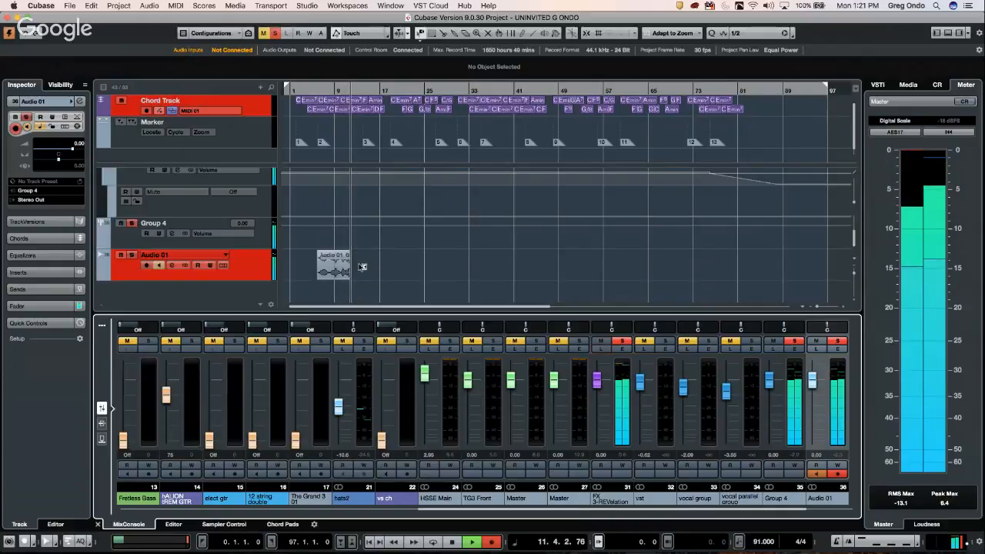
key(space)
Step: Audition the recorded reverb event on the new audio track with the Play tool
right_click(365, 263)
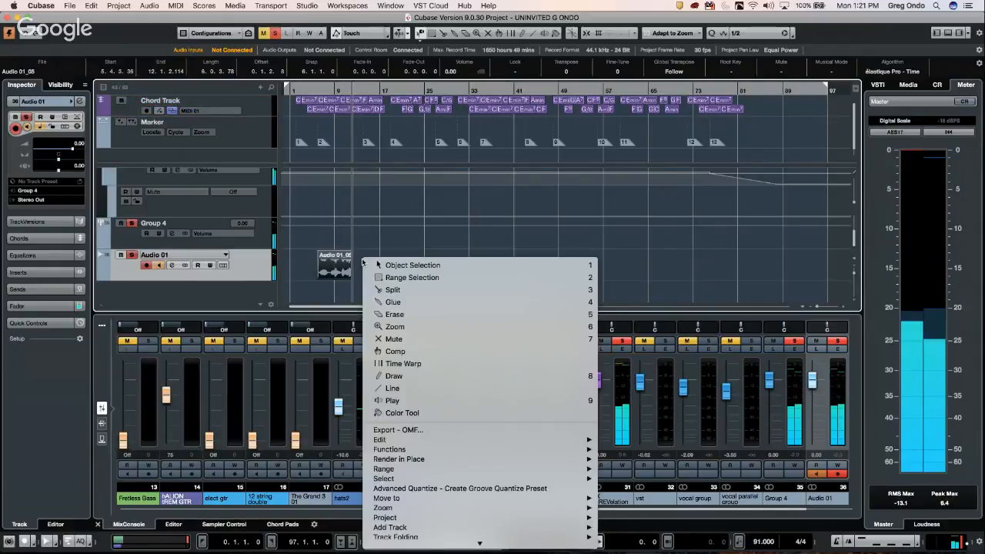
click(388, 400)
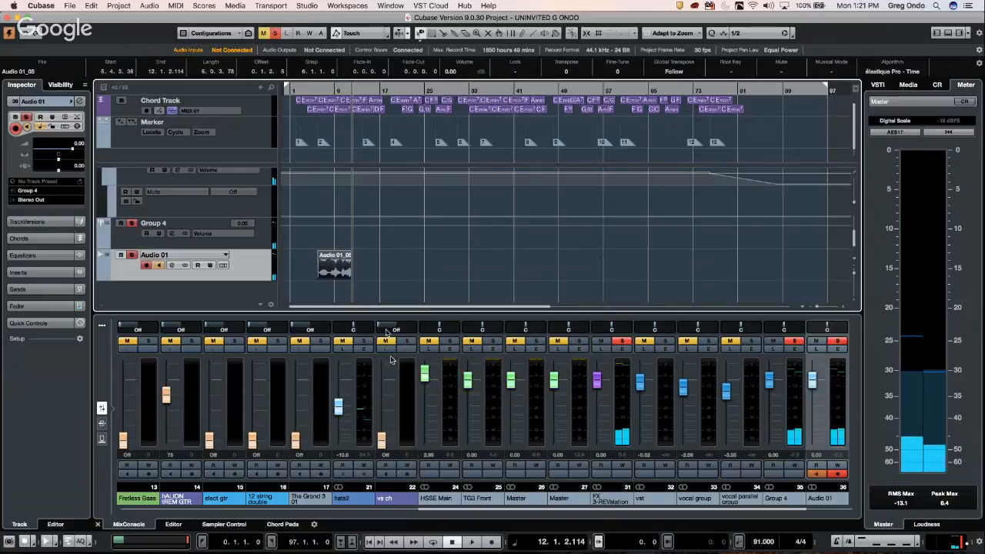
click(324, 261)
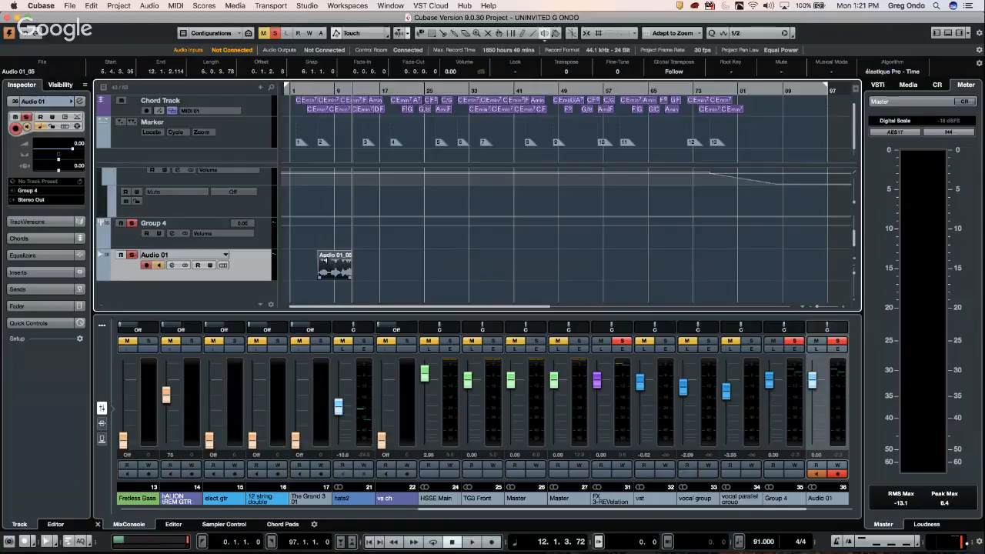
Step: Switch back to the Object Selection tool and apply the Reverse process to the recorded reverb event on Audio 01
right_click(369, 260)
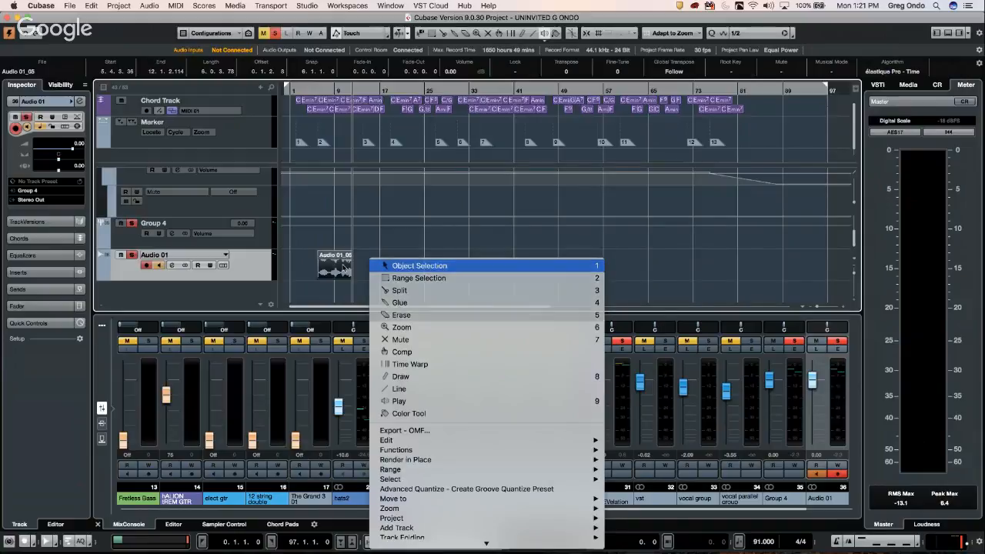
click(389, 265)
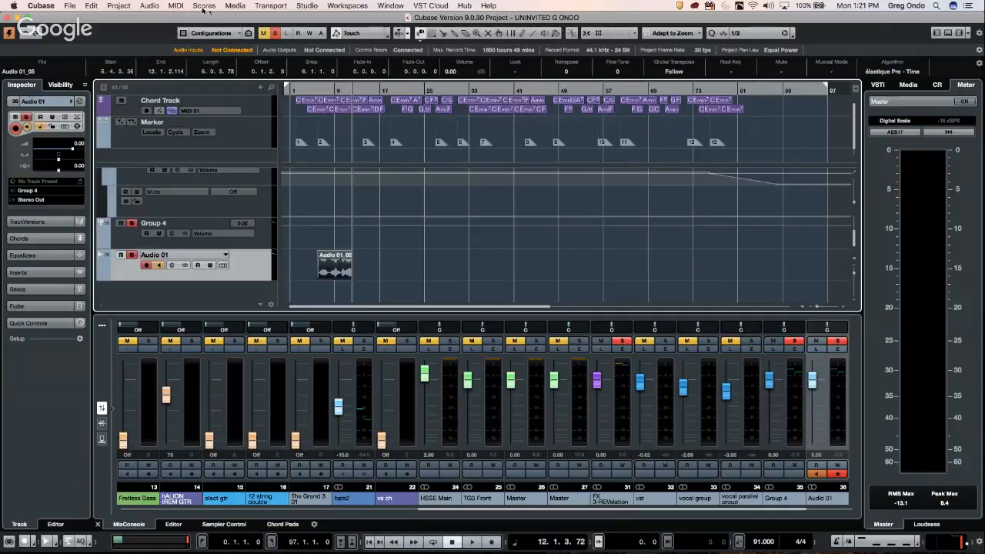
click(156, 7)
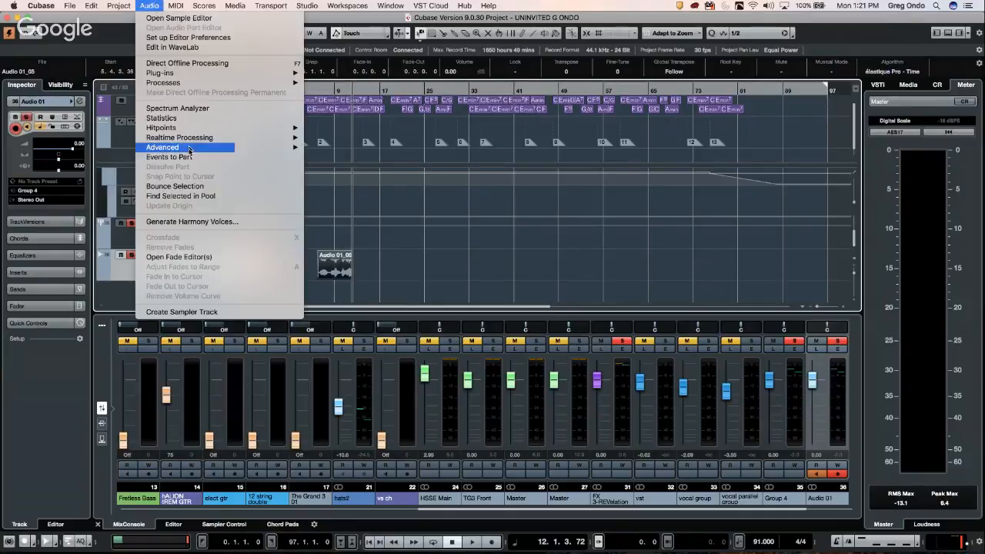
mouse_move(227, 82)
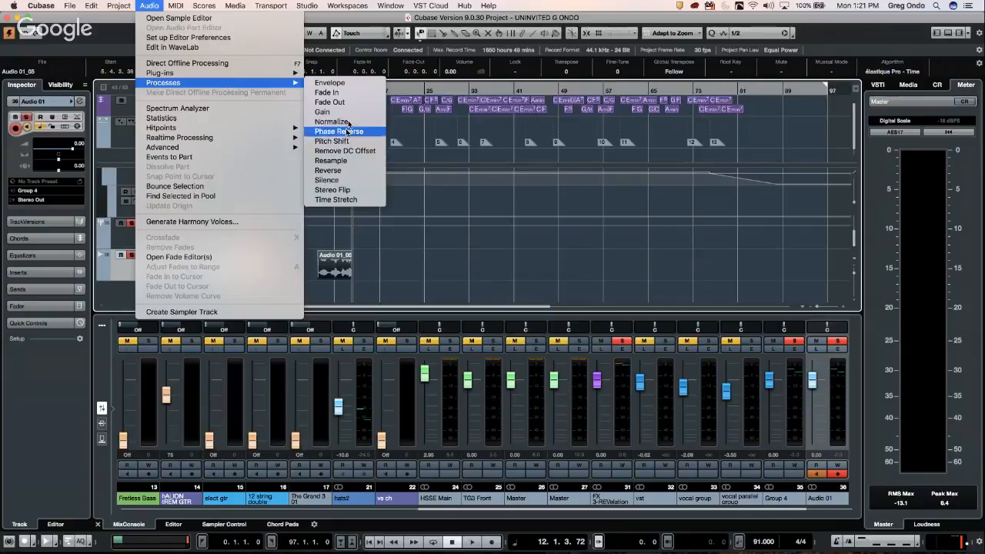
click(348, 171)
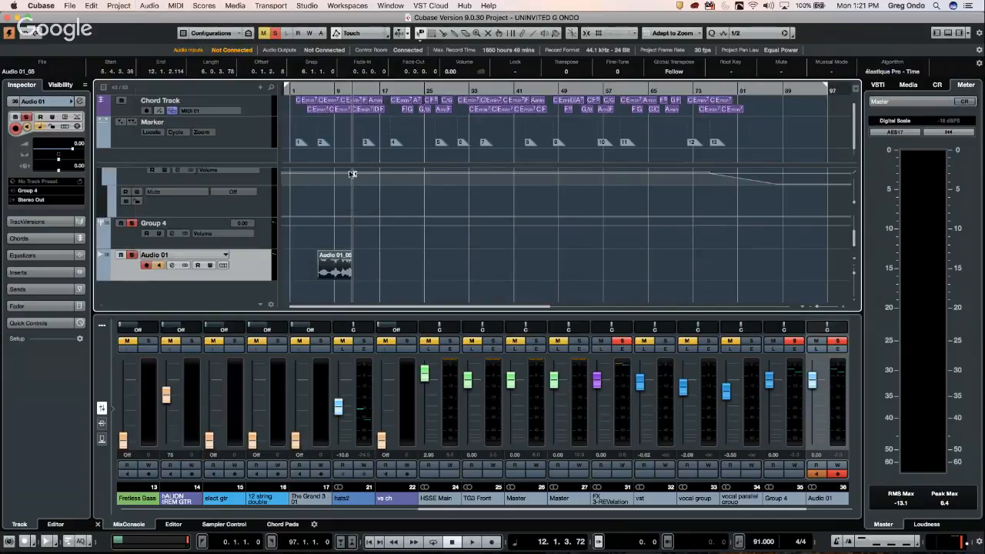
Step: Audition the reversed reverb event on Audio 01 with the Play tool
right_click(332, 255)
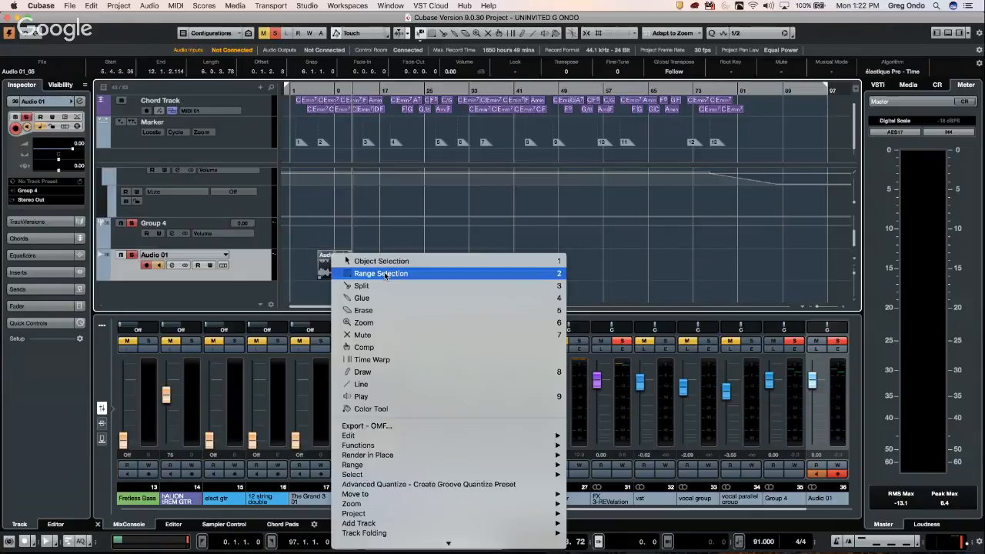
click(369, 397)
drag(322, 261, 323, 262)
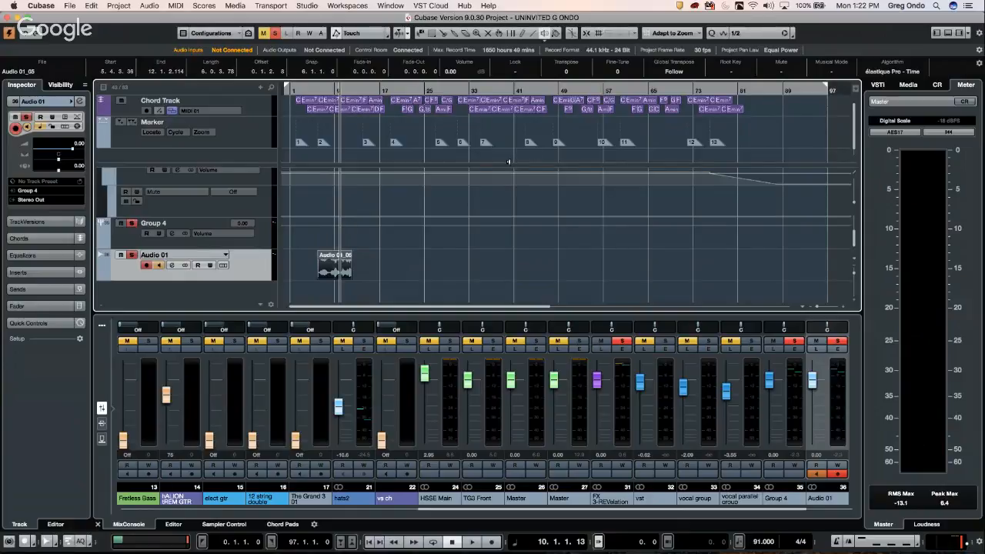
Step: Return to the Object Selection tool and deactivate all solo and mute states in the project
scroll(511, 227, up, 10)
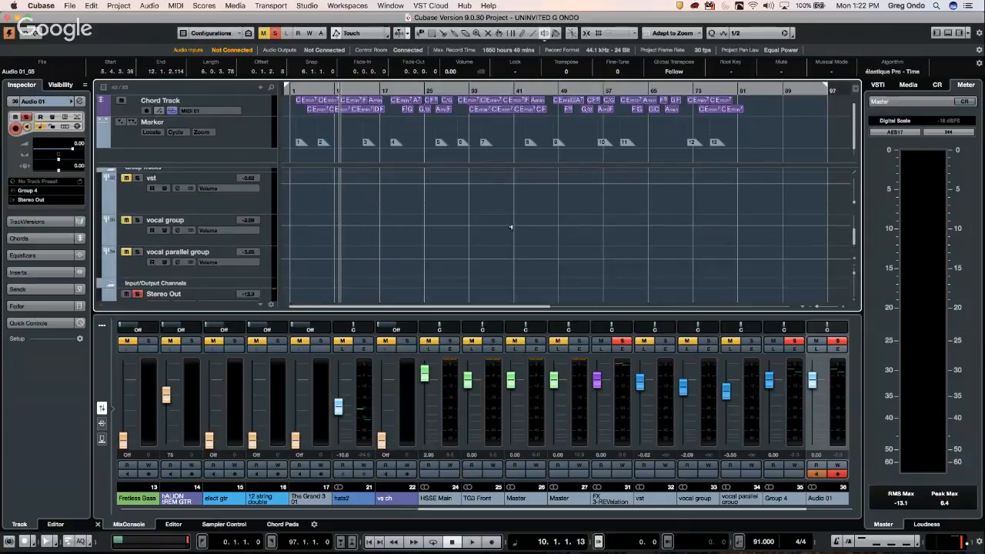
scroll(511, 227, up, 15)
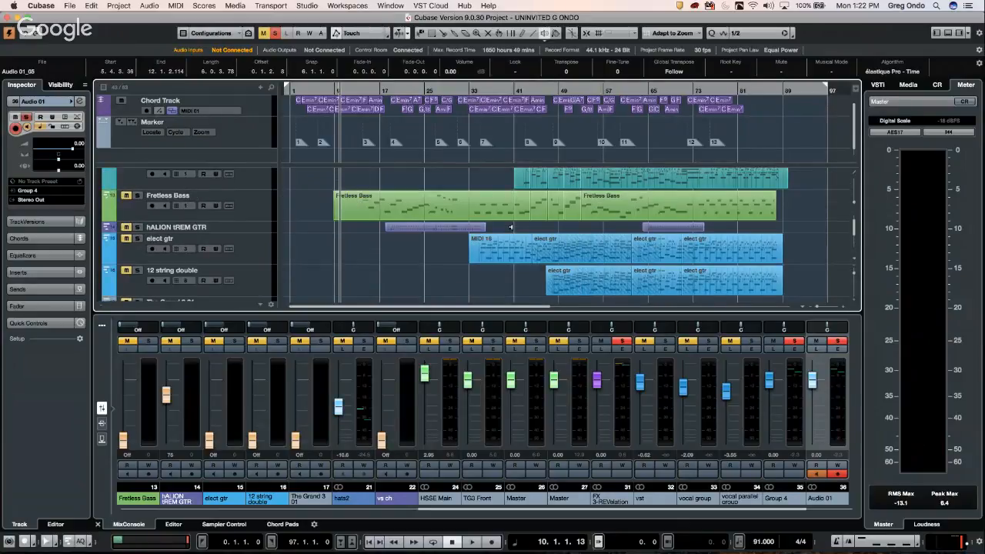
scroll(457, 210, up, 10)
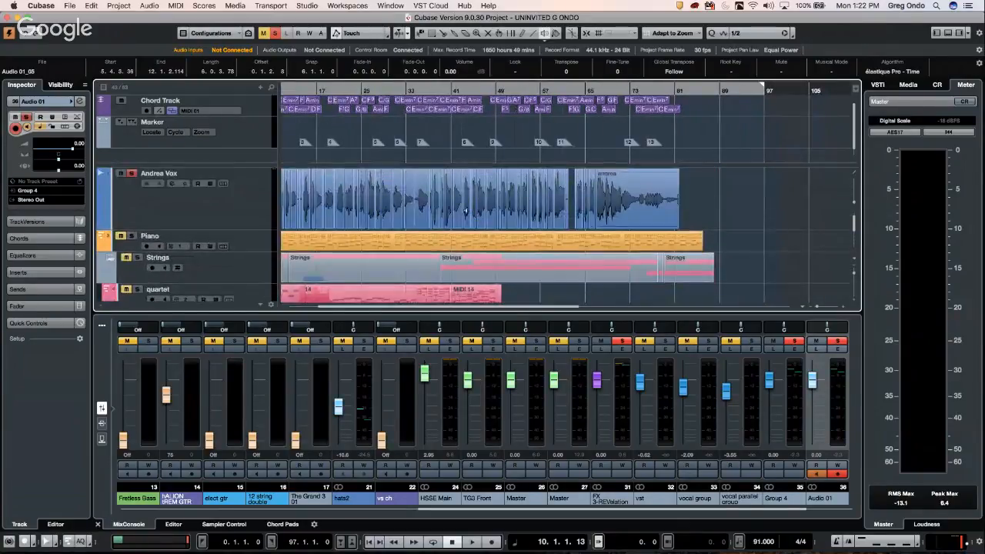
right_click(455, 226)
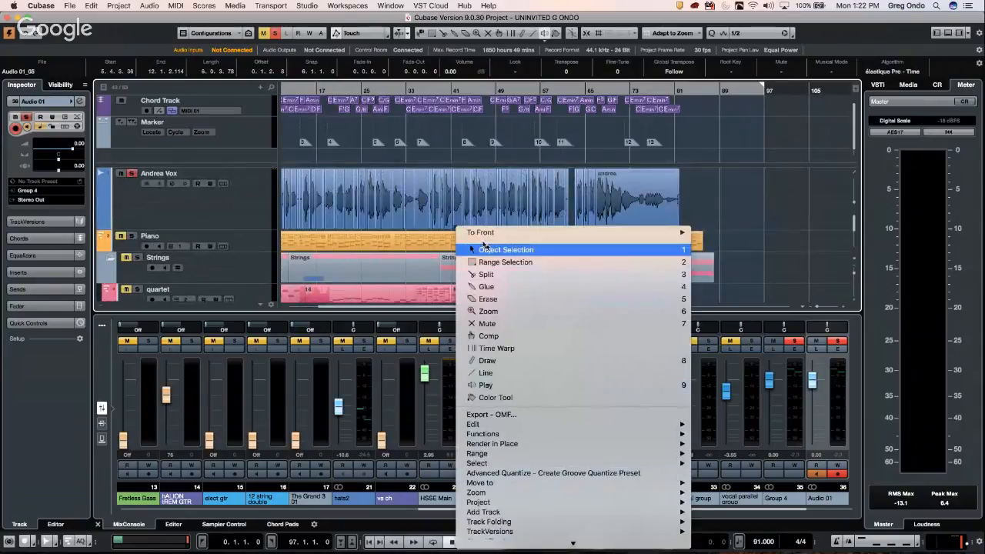
click(487, 248)
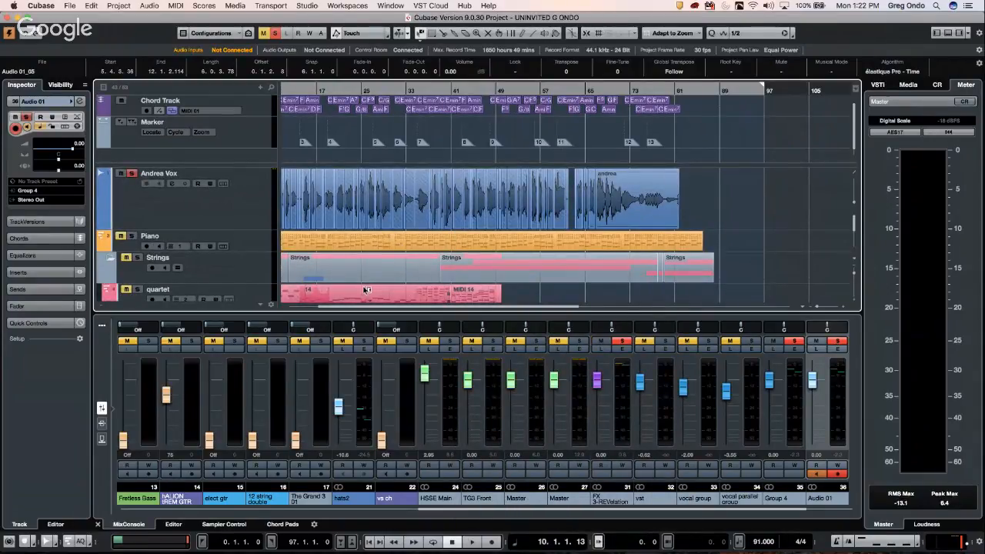
click(274, 33)
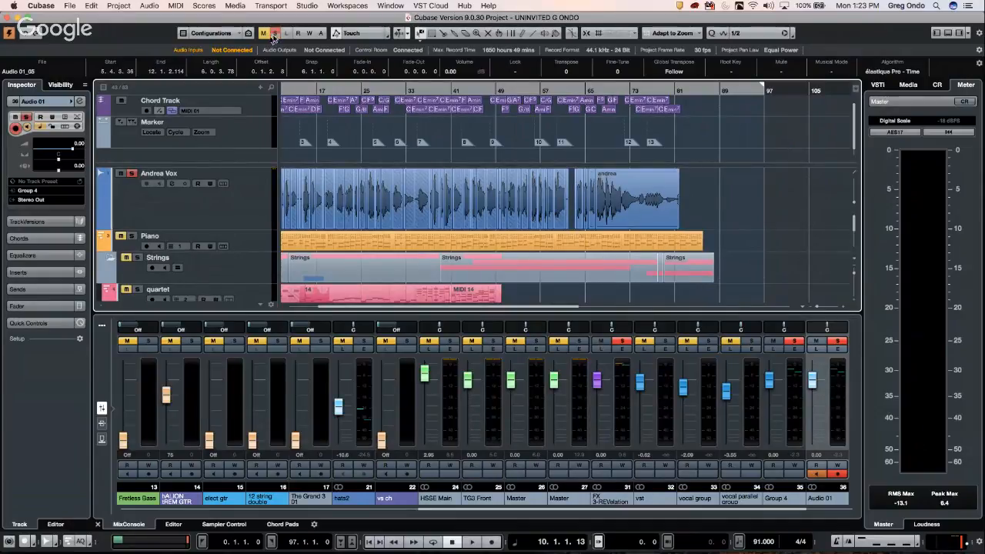
click(264, 33)
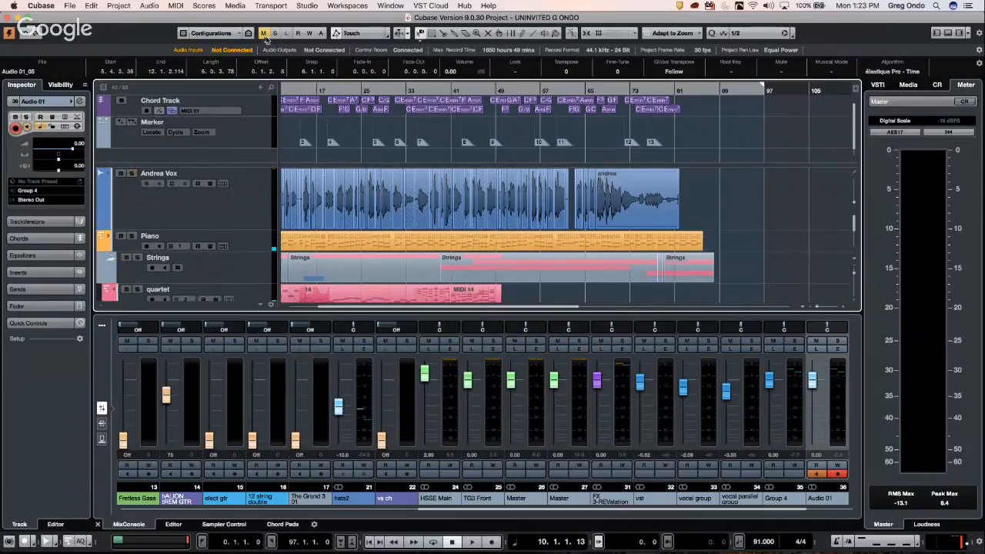
Step: Open the MIDI 14 part on the quartet track in a separate Key Editor window and draw a modulation curve from mid-bar 14 to late bar 15
double_click(336, 297)
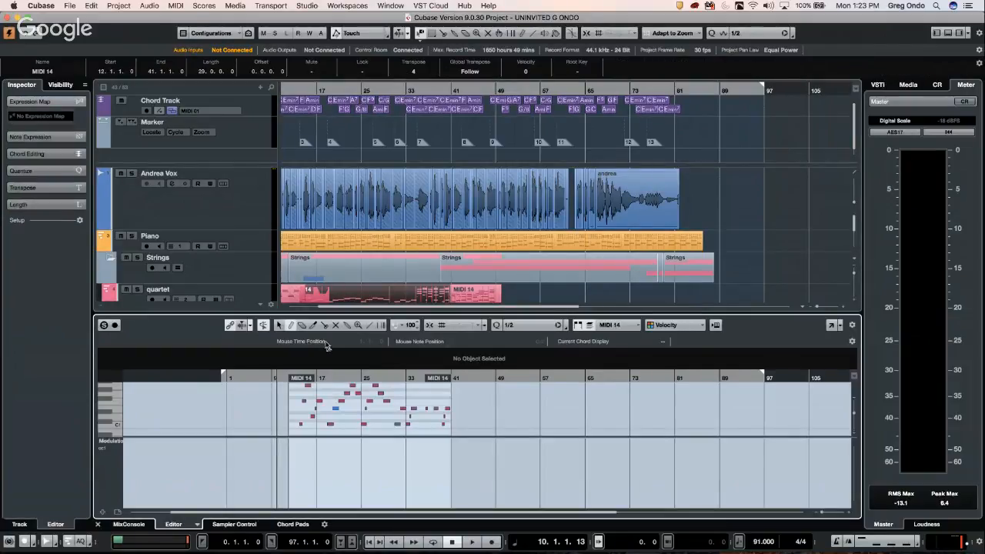
click(831, 325)
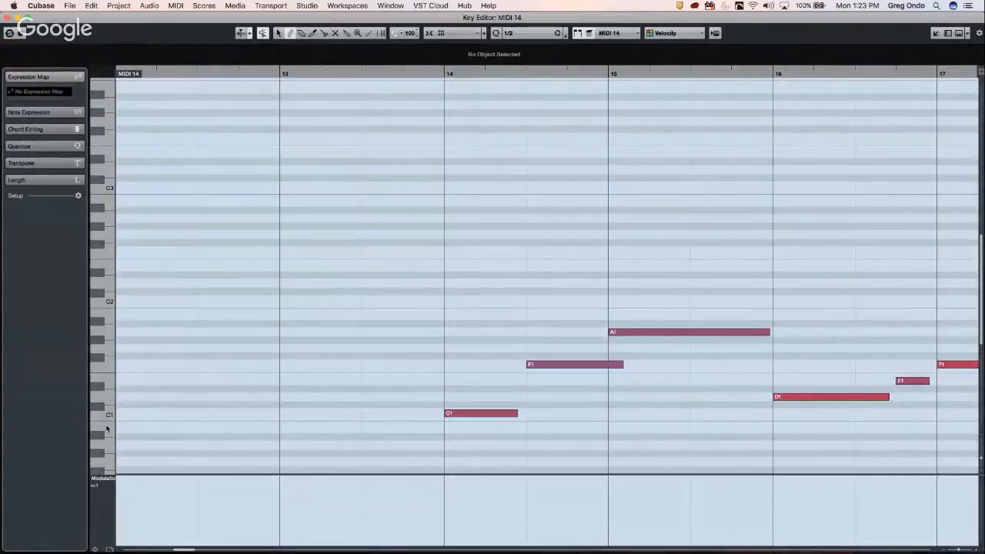
mouse_move(552, 511)
mouse_down()
mouse_move(577, 502)
mouse_move(725, 509)
mouse_up()
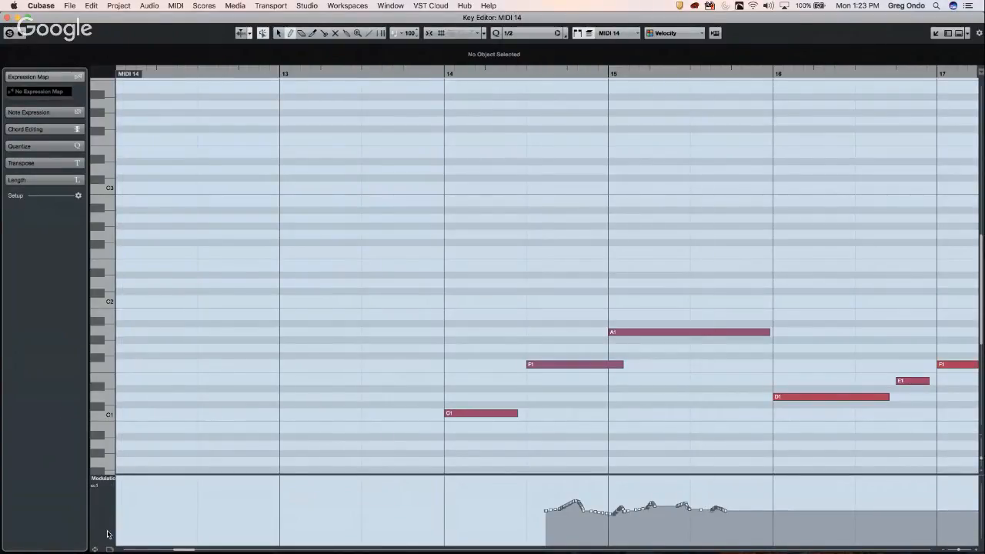
Step: Display CC 7 (Main Volume) in the controller lane and draw a wavy, lower volume curve from late bar 14 to mid-bar 16
click(111, 478)
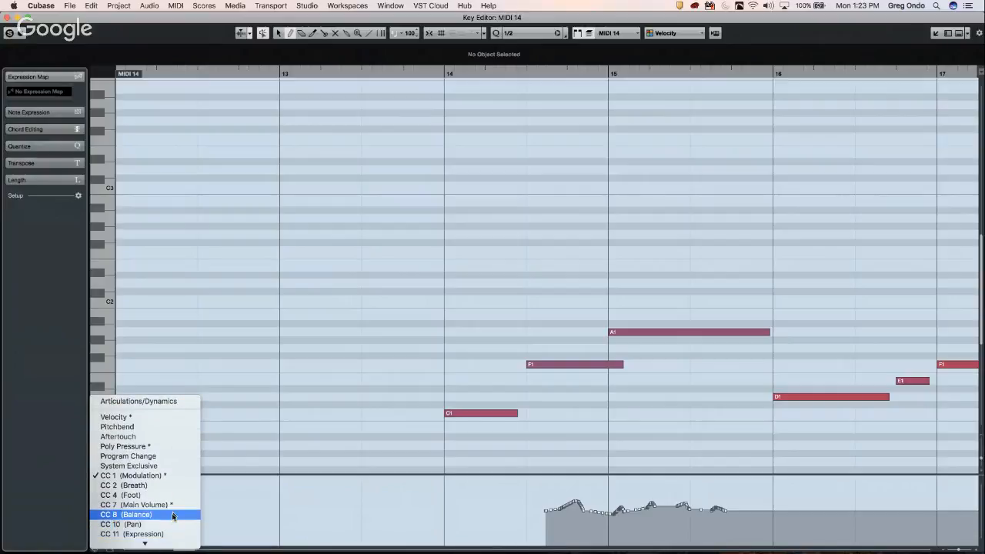
click(172, 505)
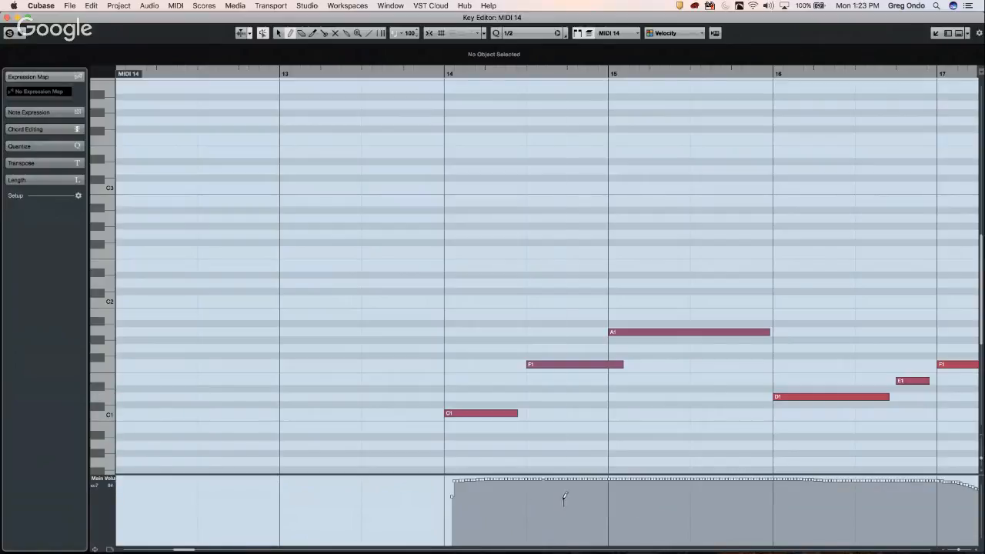
mouse_move(564, 498)
mouse_down()
mouse_move(764, 510)
mouse_move(850, 500)
mouse_move(866, 482)
mouse_up()
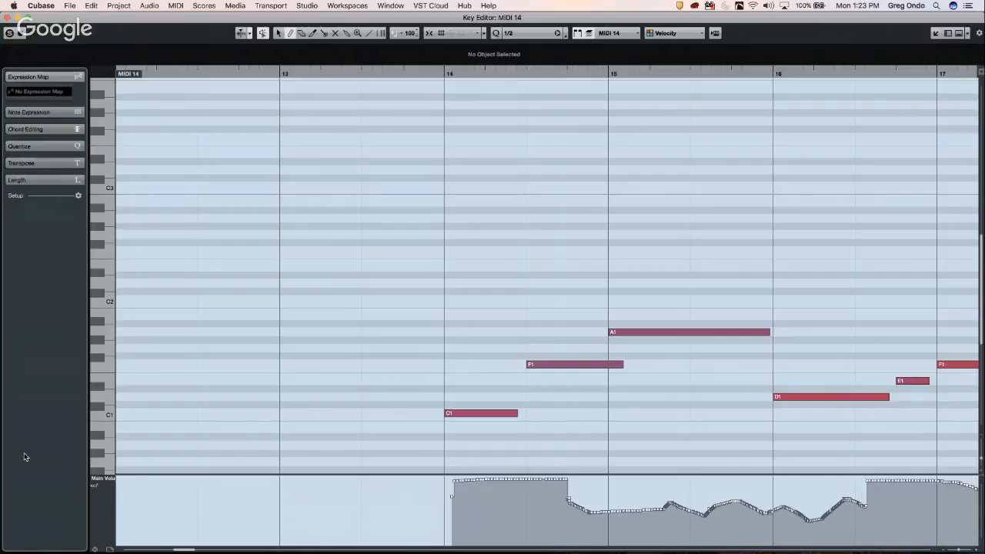
Step: Display CC 10 (Pan) in the controller lane and draw a pan curve from early bar 15 to late bar 16
click(107, 477)
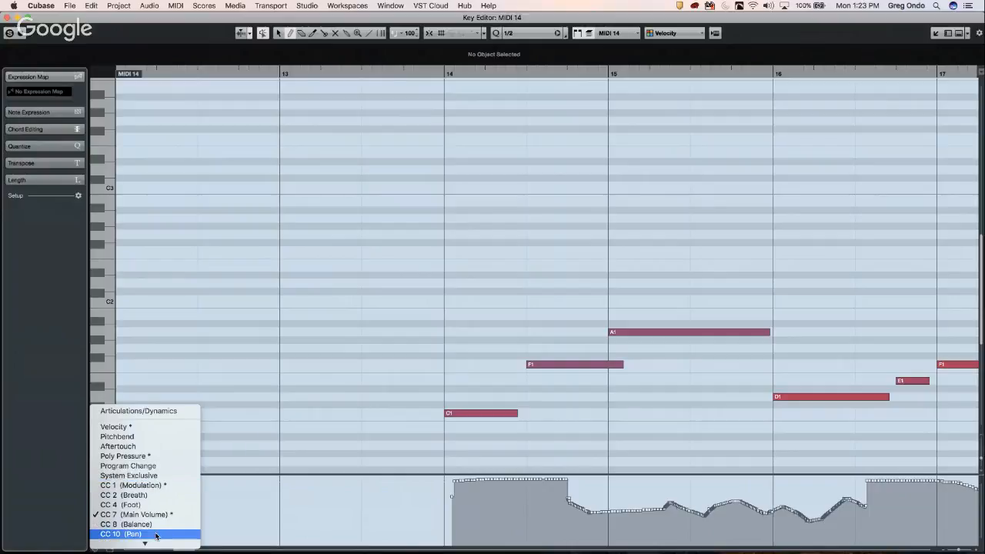
click(491, 511)
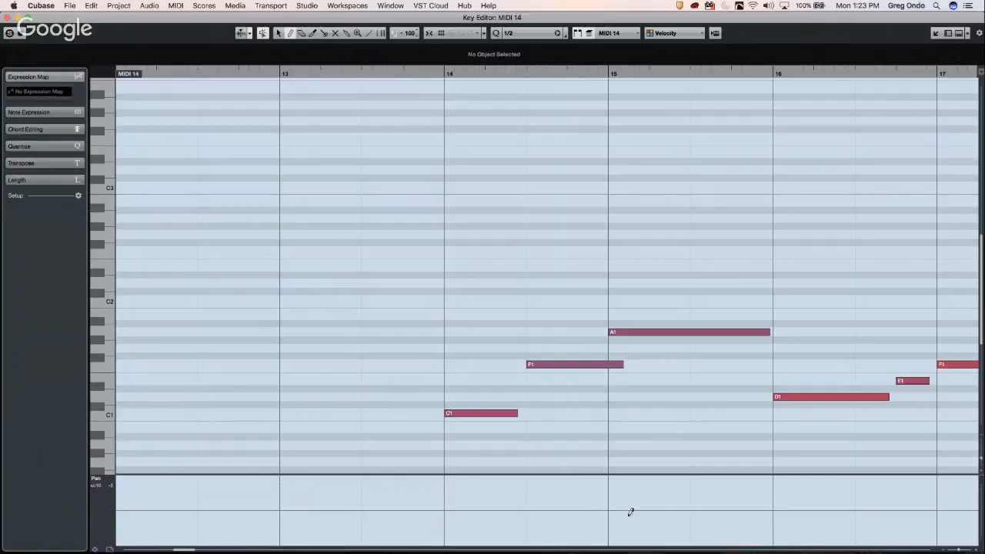
mouse_move(631, 512)
mouse_down()
mouse_move(741, 517)
mouse_move(884, 505)
mouse_up()
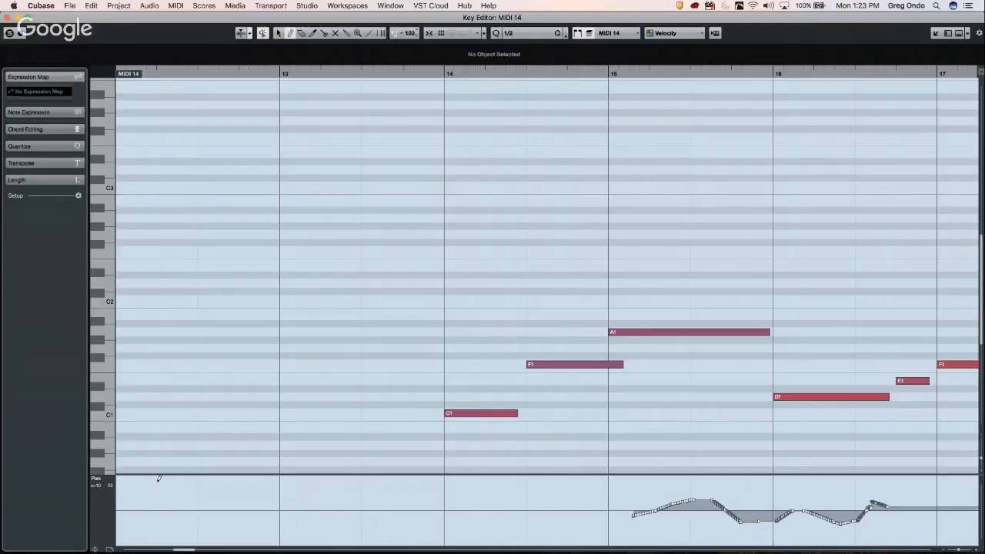
Step: Show lanes for all used controllers of the MIDI 14 part in the Key Editor
click(110, 550)
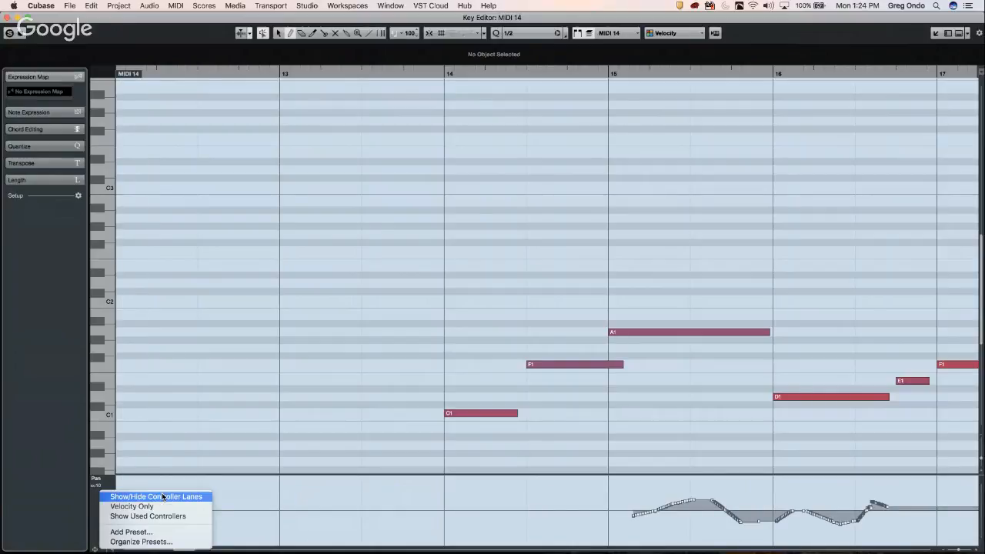
click(281, 499)
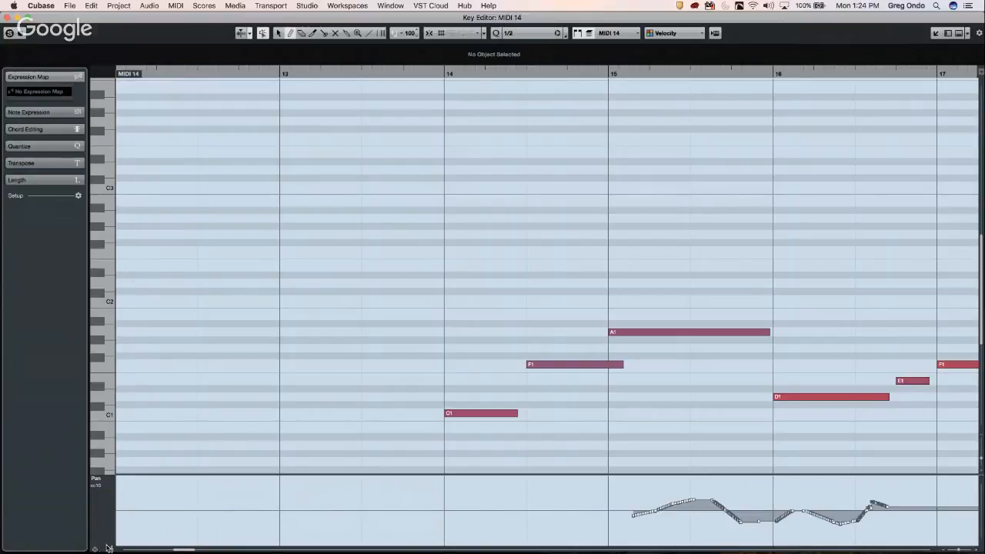
click(110, 549)
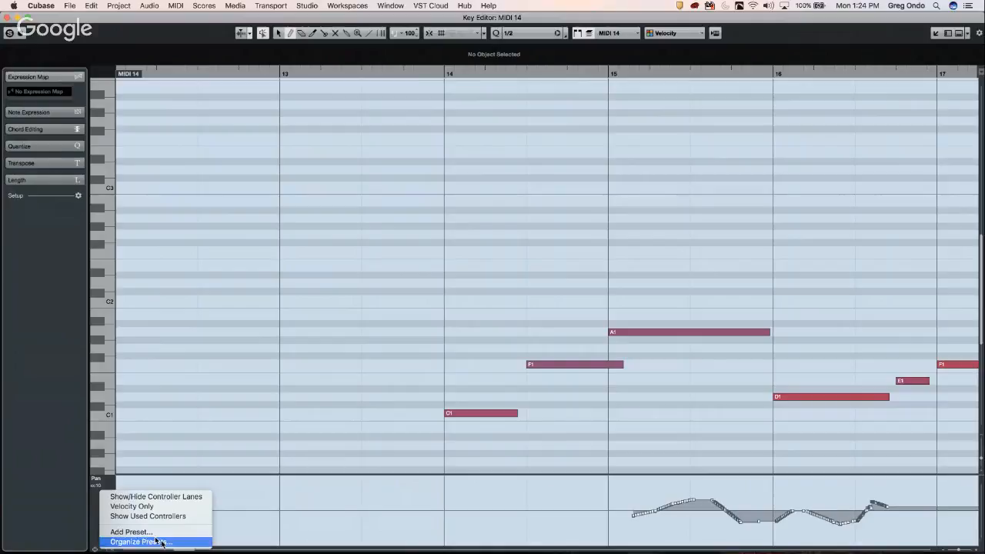
click(151, 516)
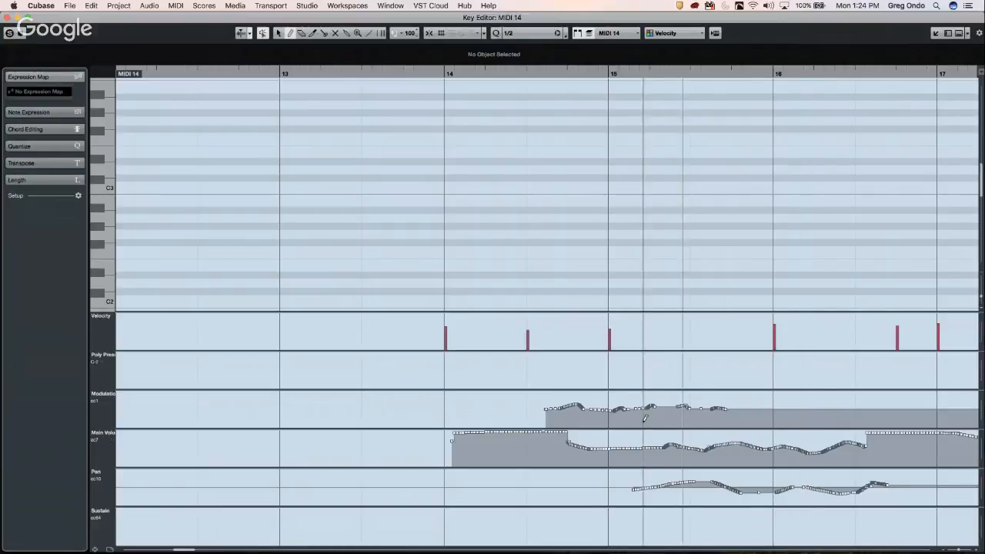
Step: Examine the used controller lanes over a longer stretch of the MIDI 14 part, and close the Key Editor window
key(g)
key(g)
key(g)
key(g)
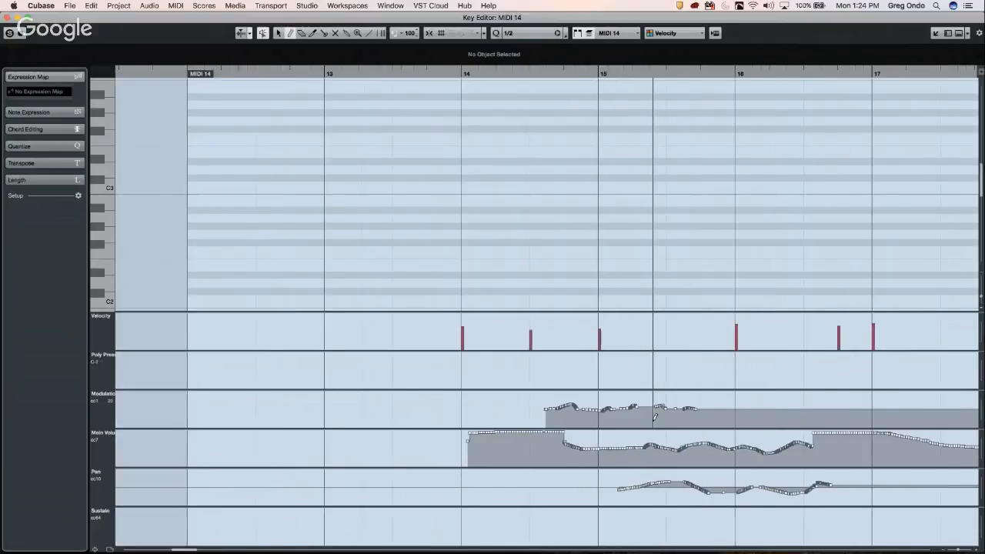
key(g)
key(g)
key(g)
key(g)
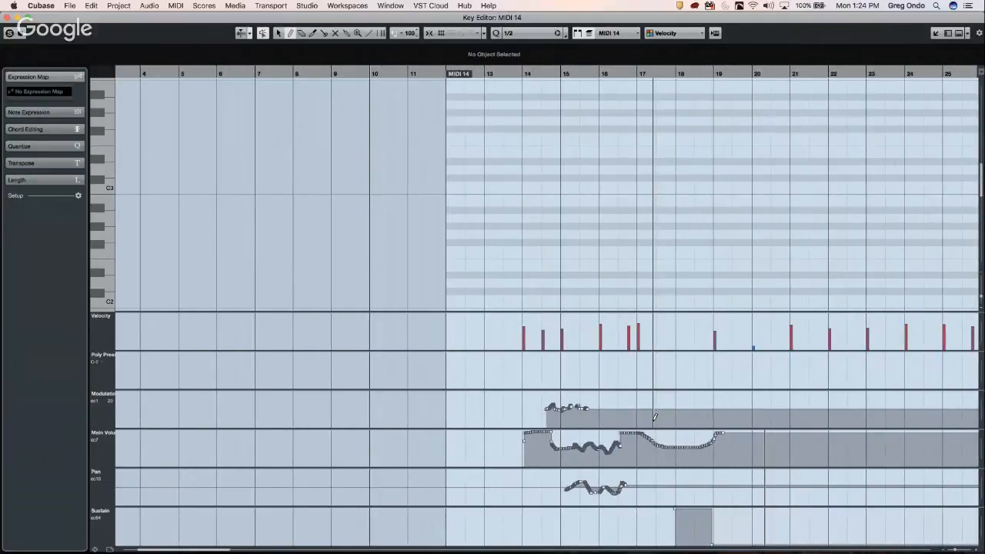
key(g)
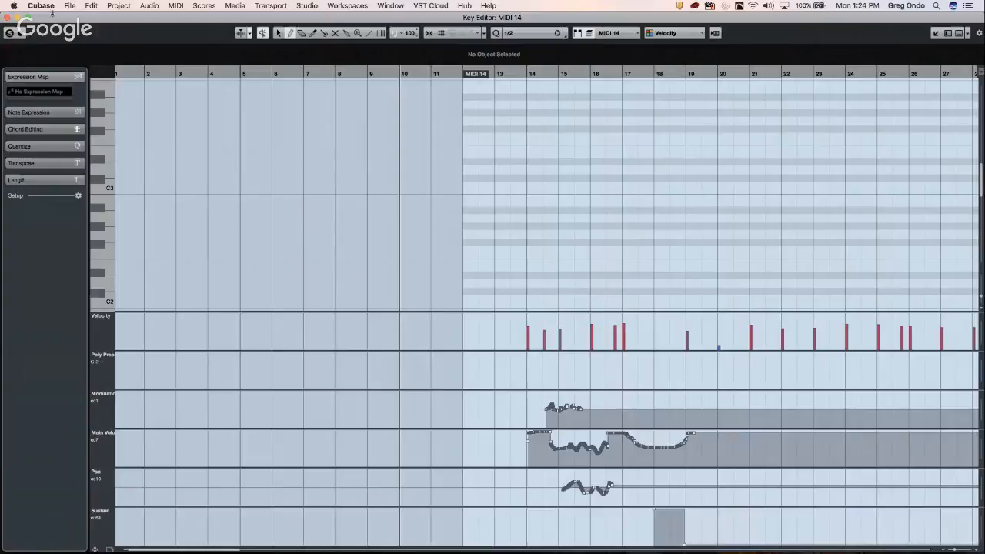
click(9, 18)
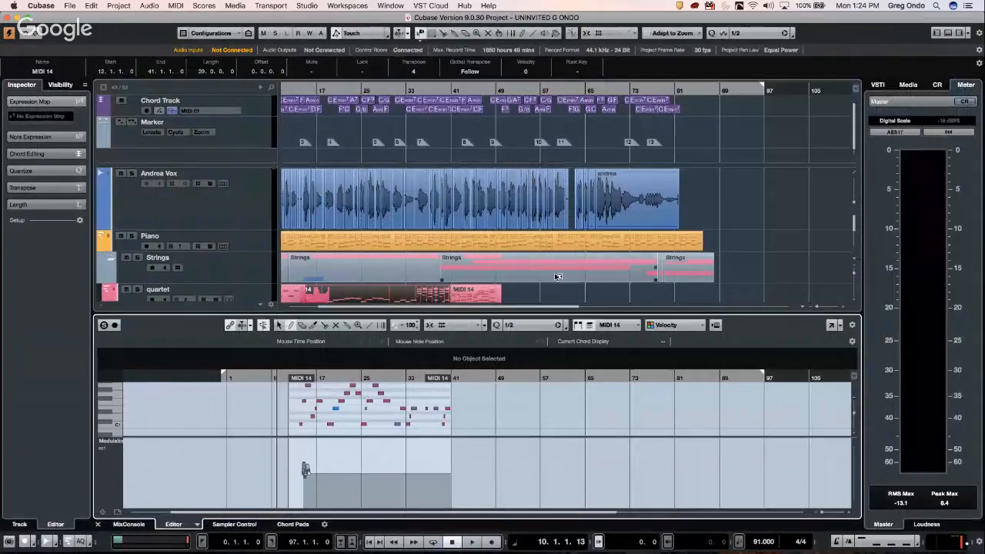
Step: Open the Piano track's TruePianos 06 part in the lower-zone editor and display CC 64 (Sustain) in its controller lane
click(493, 244)
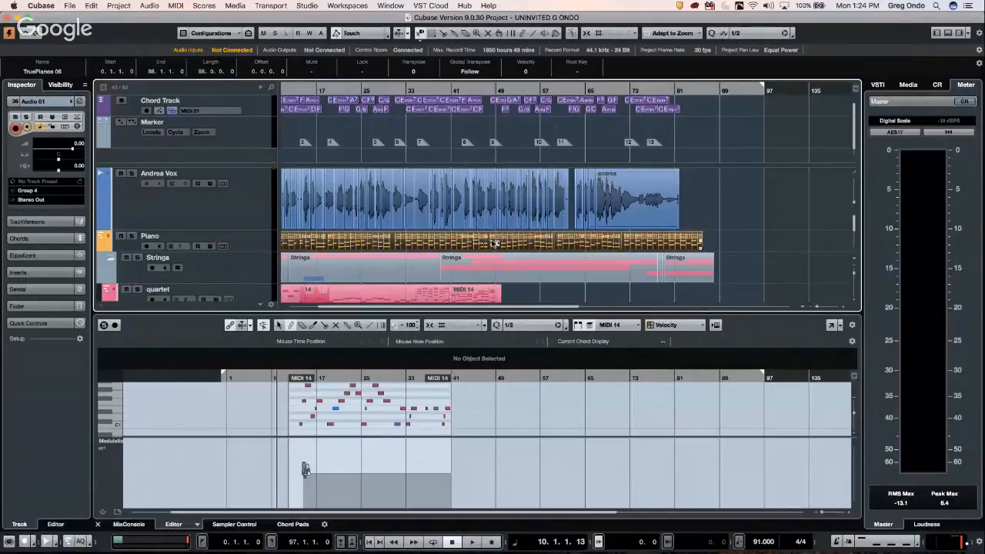
double_click(493, 243)
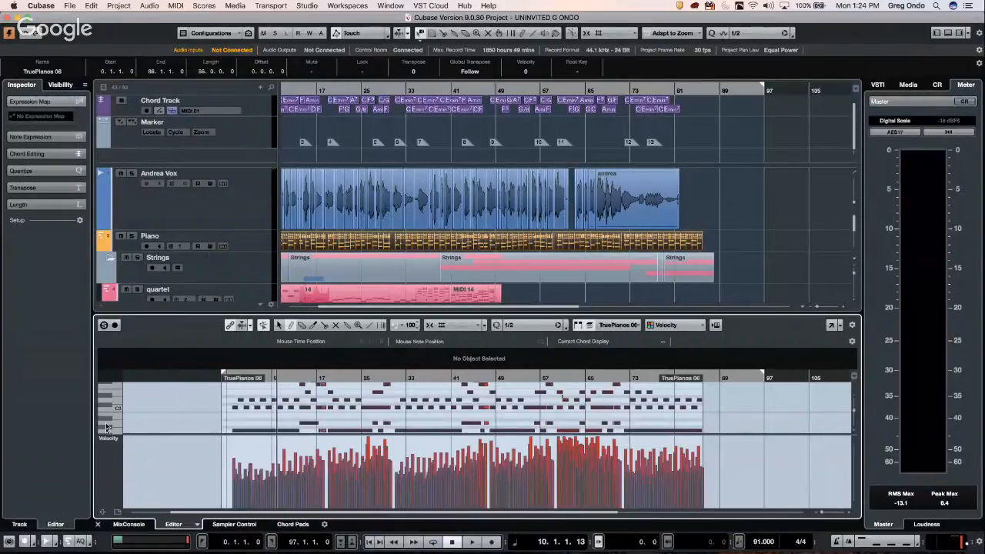
click(116, 441)
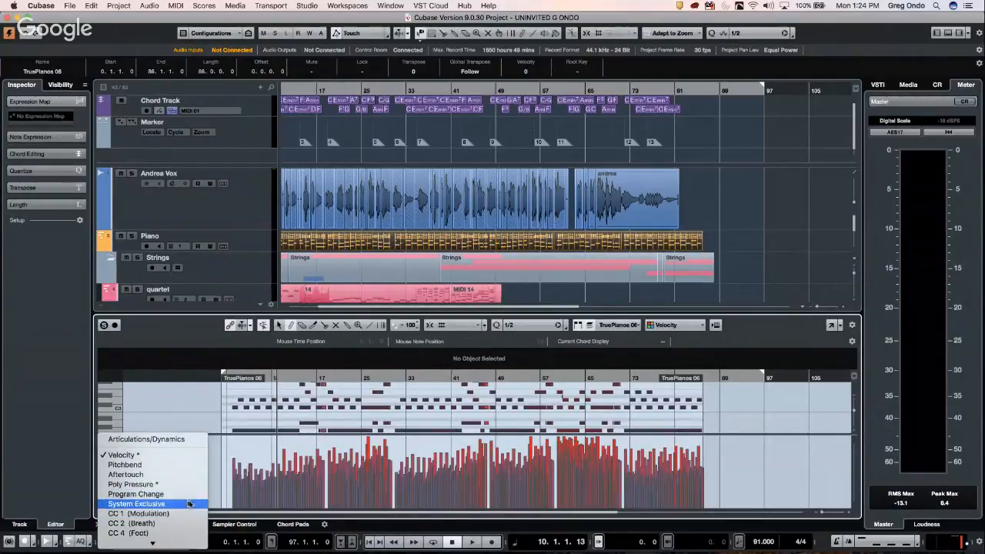
mouse_move(160, 547)
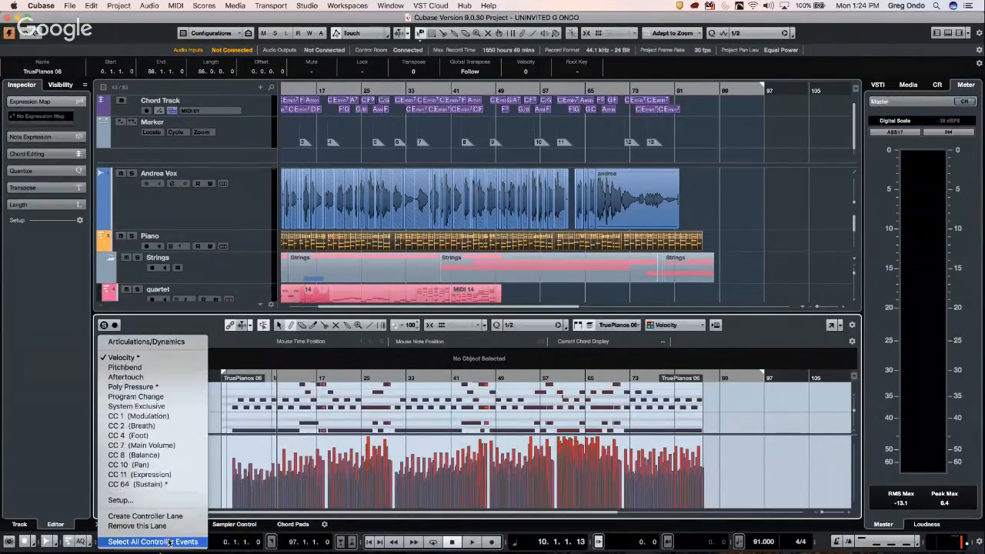
click(135, 484)
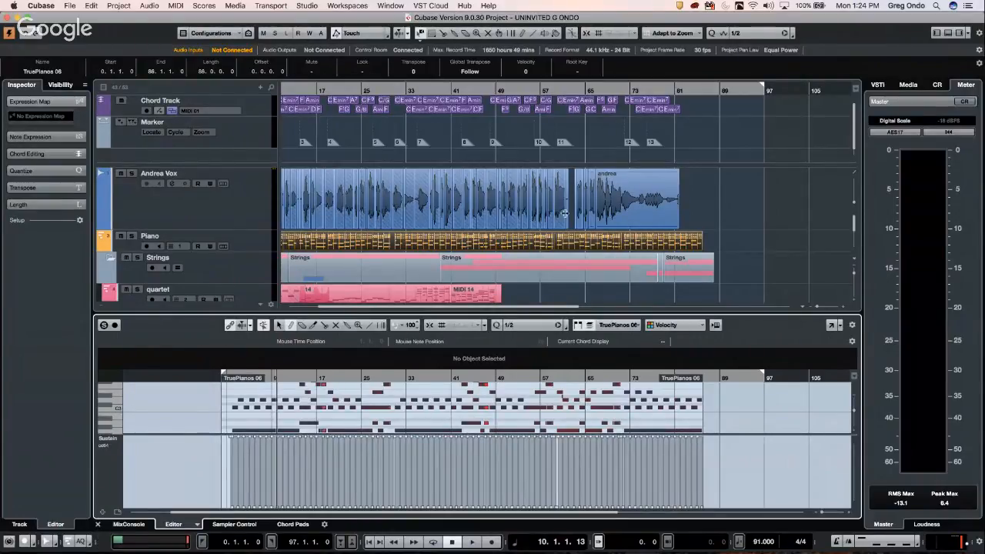
Step: Open the quartet track's MIDI 14 part in a separate Key Editor window and show lanes for all used controllers
click(361, 297)
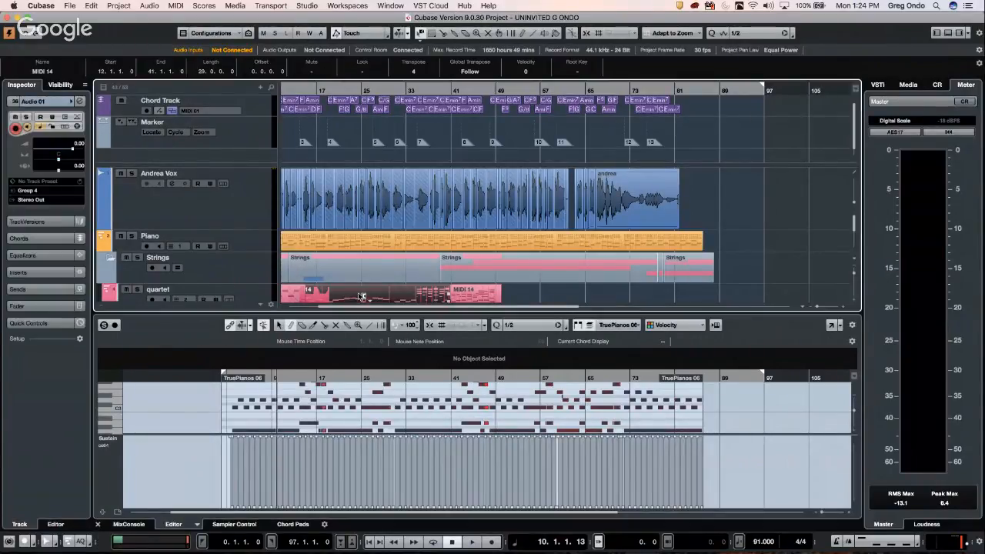
double_click(360, 296)
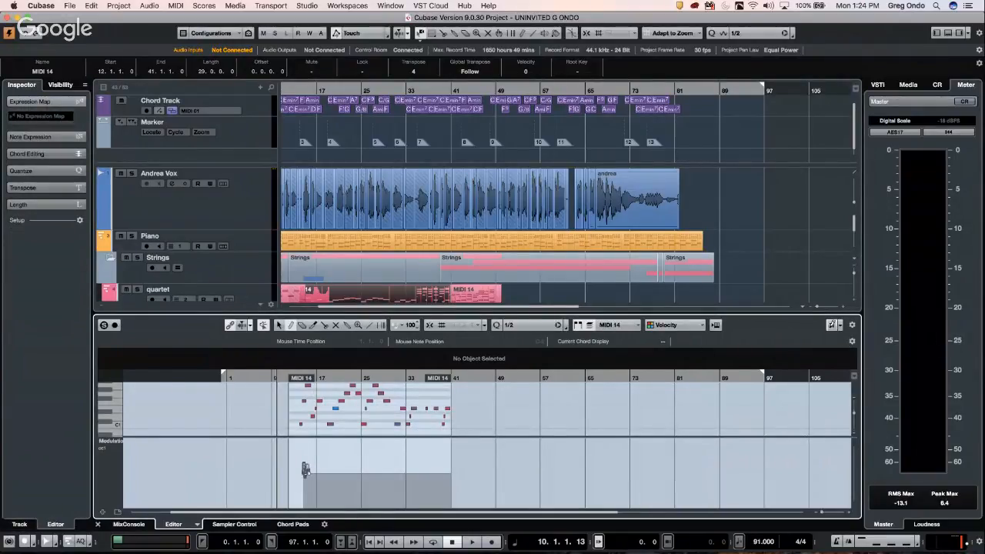
click(831, 325)
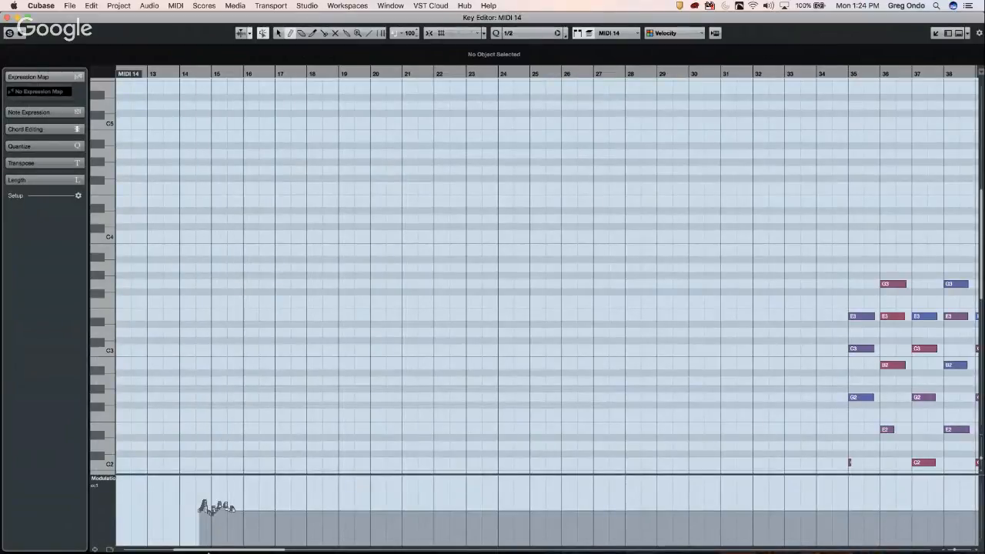
click(110, 550)
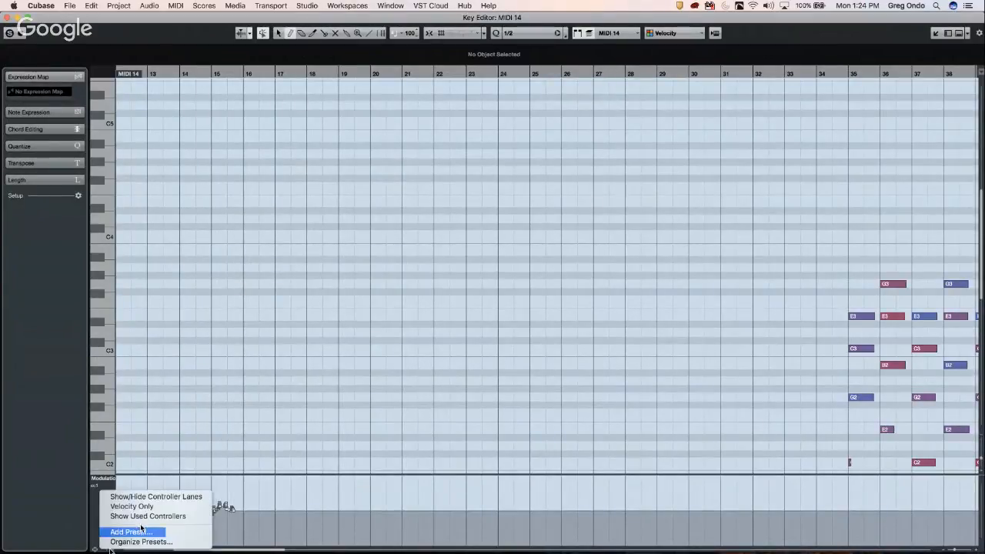
click(157, 516)
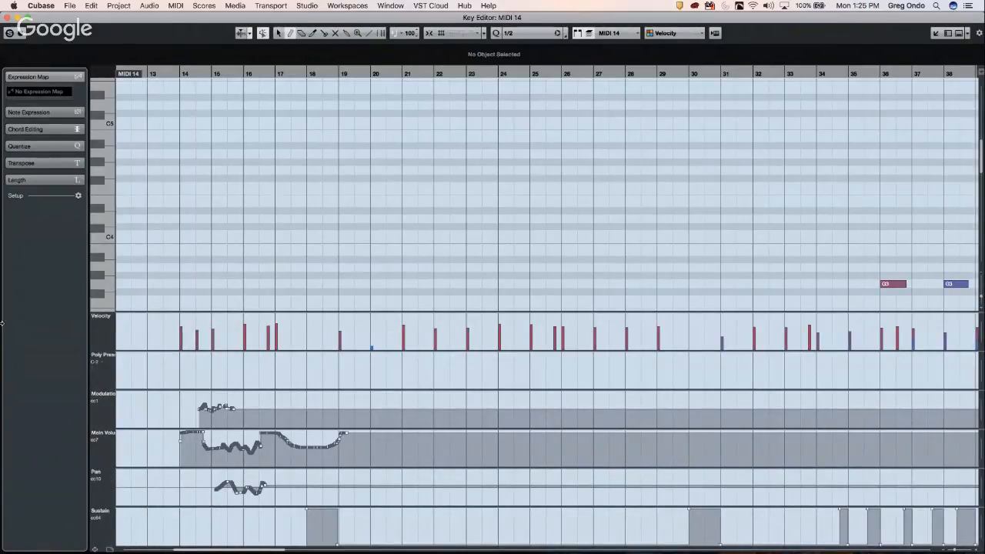
Step: Search the key commands for "show used controllers", review the surrounding MIDI commands, and close the Key Commands dialog
click(69, 7)
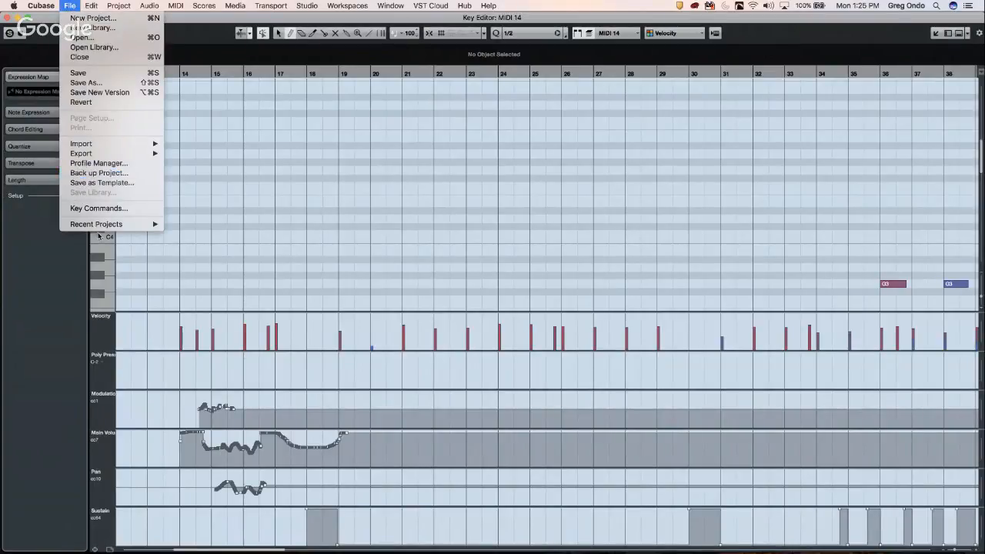
click(101, 207)
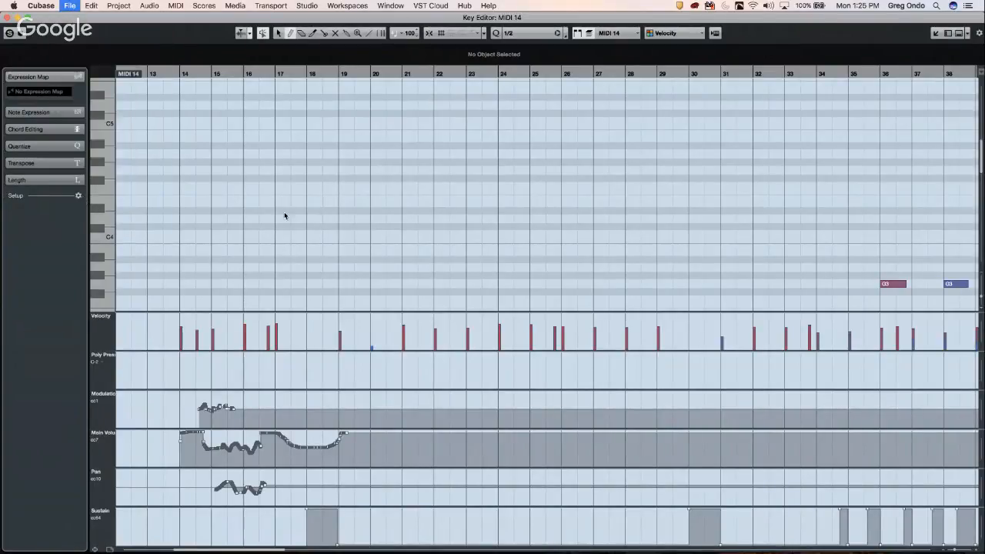
click(430, 104)
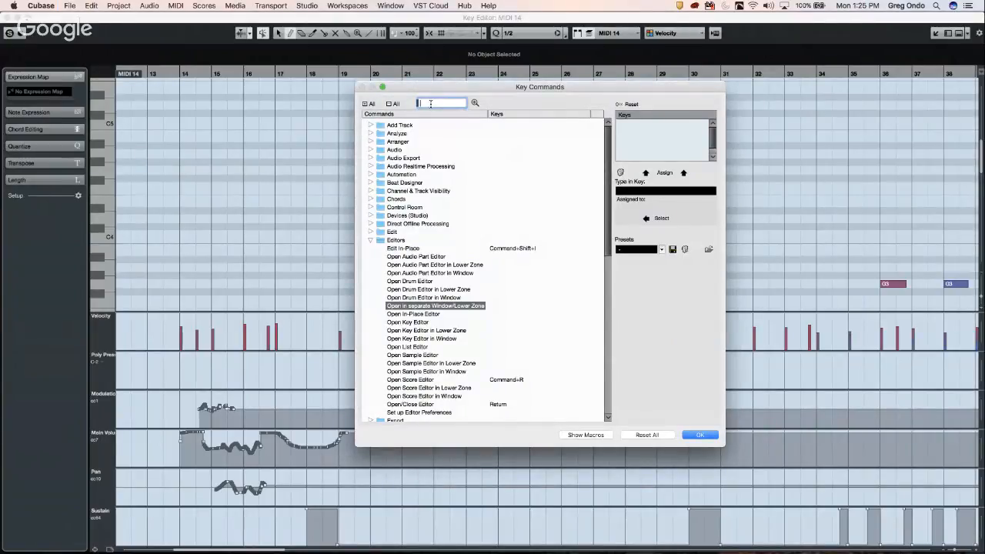
text(sho)
text(w used controllers)
key(Return)
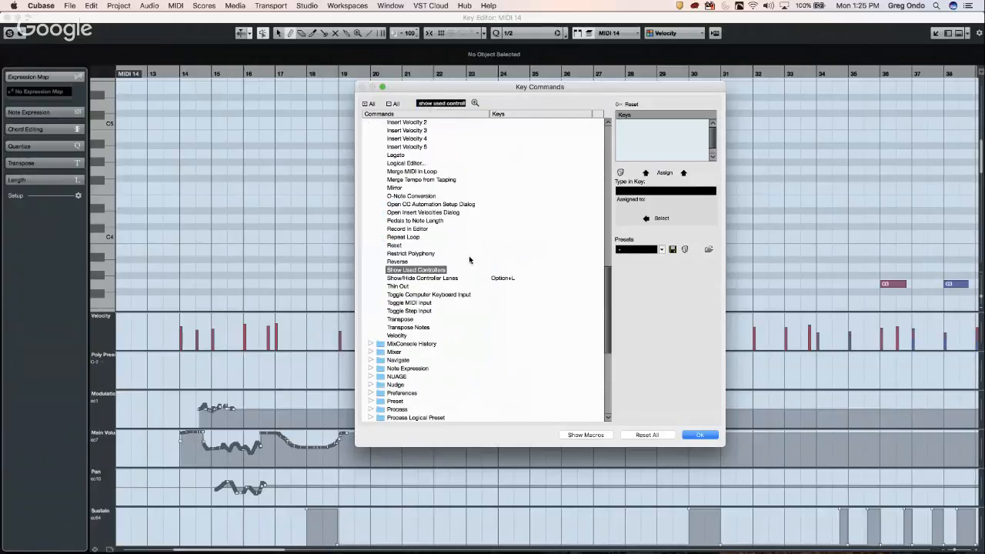
scroll(469, 258, up, 10)
scroll(468, 260, up, 3)
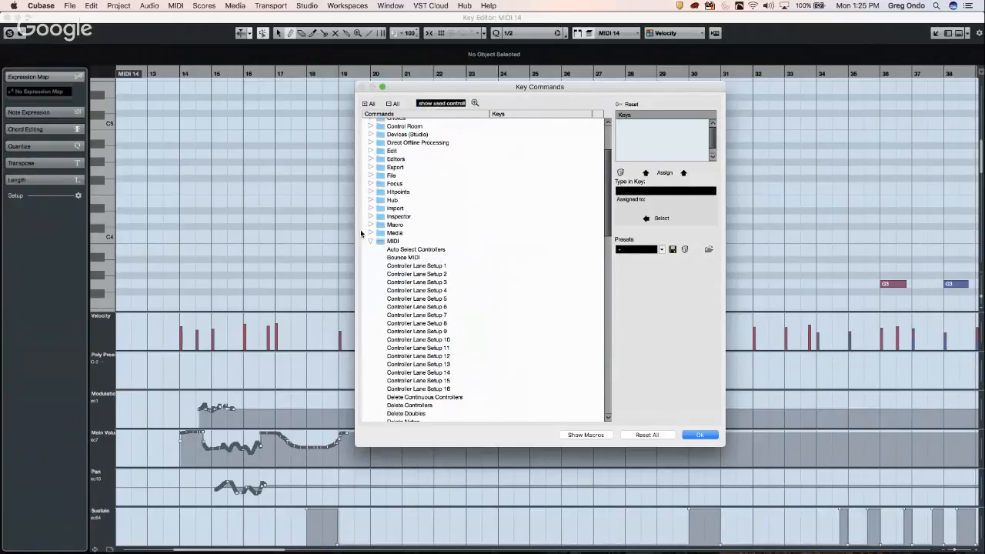
scroll(414, 260, down, 12)
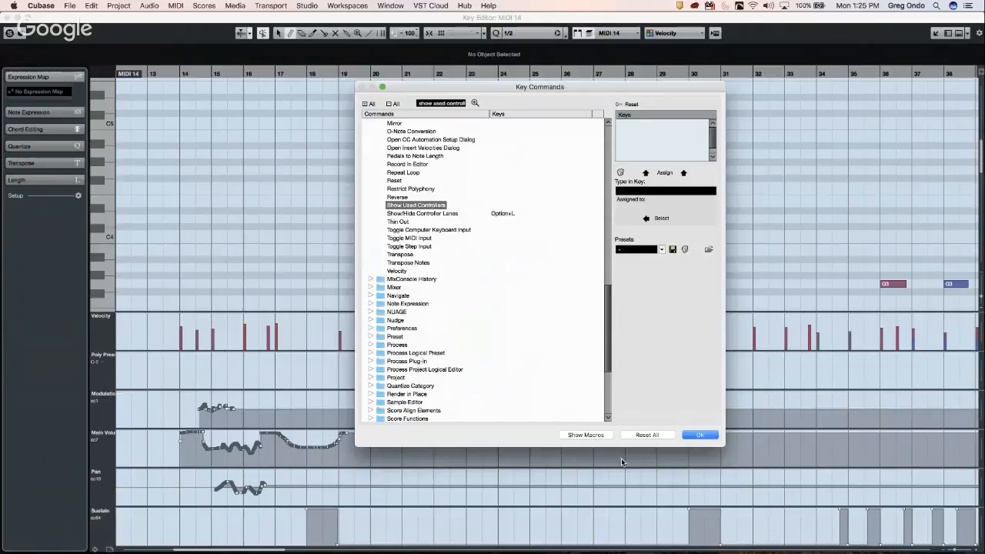
click(702, 435)
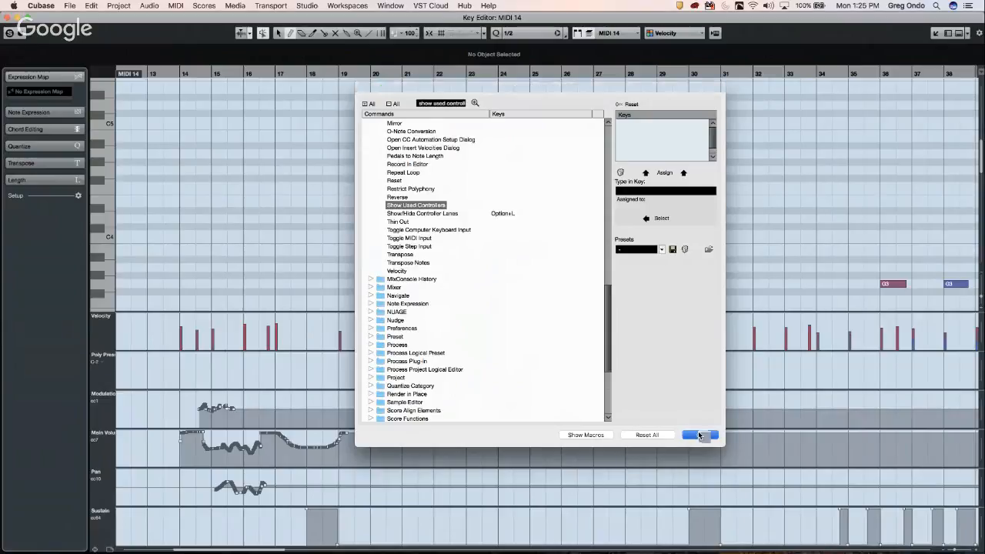
Step: View the controller lane setup options for the MIDI 14 part and close the Key Editor window
click(110, 549)
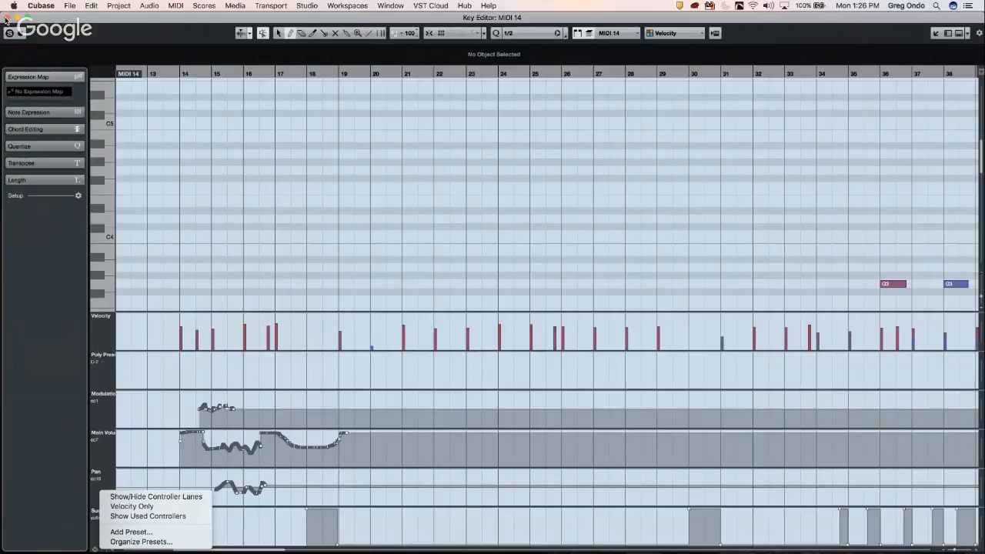
click(6, 19)
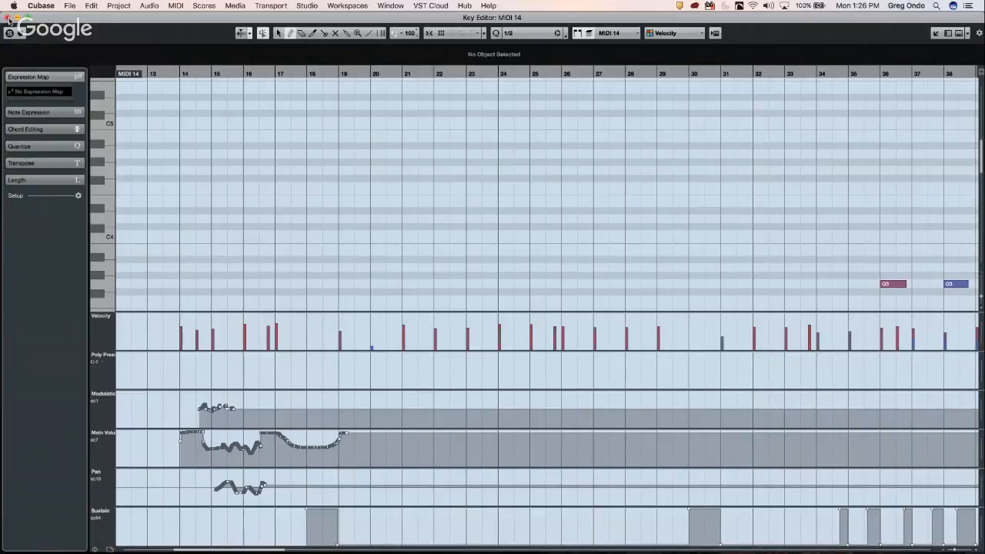
click(10, 18)
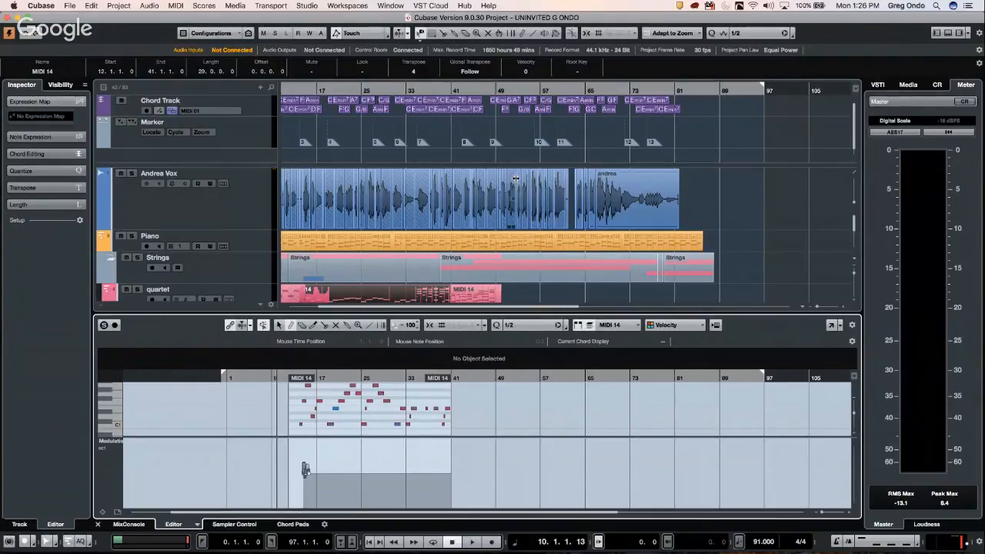
Step: Select the Piano part and search the key commands for "play from locator" and "play from selection"
click(466, 264)
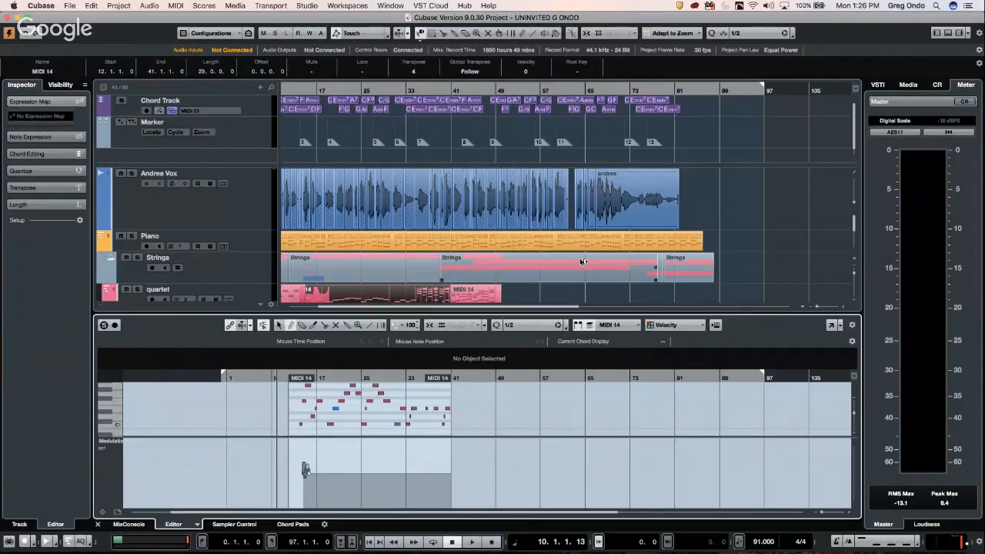
click(378, 245)
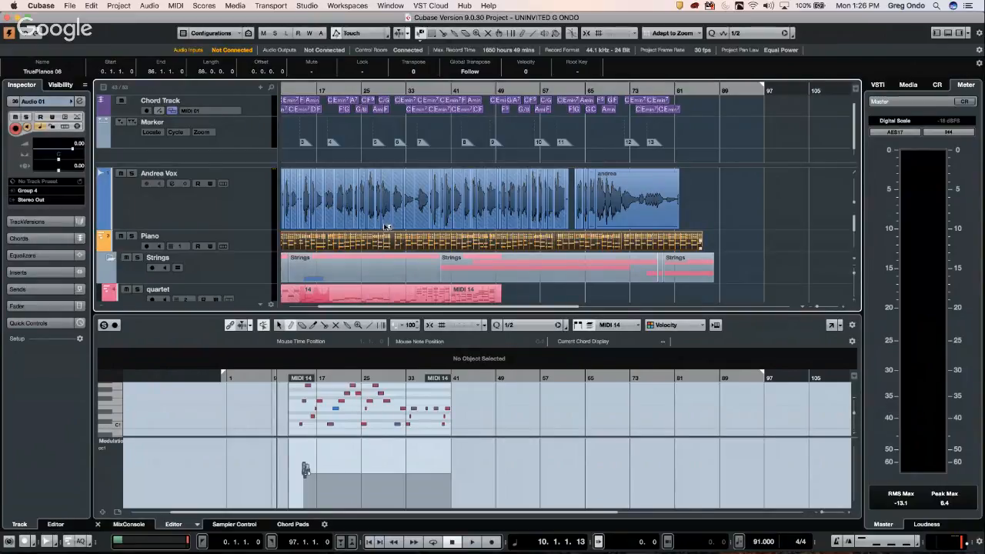
click(69, 6)
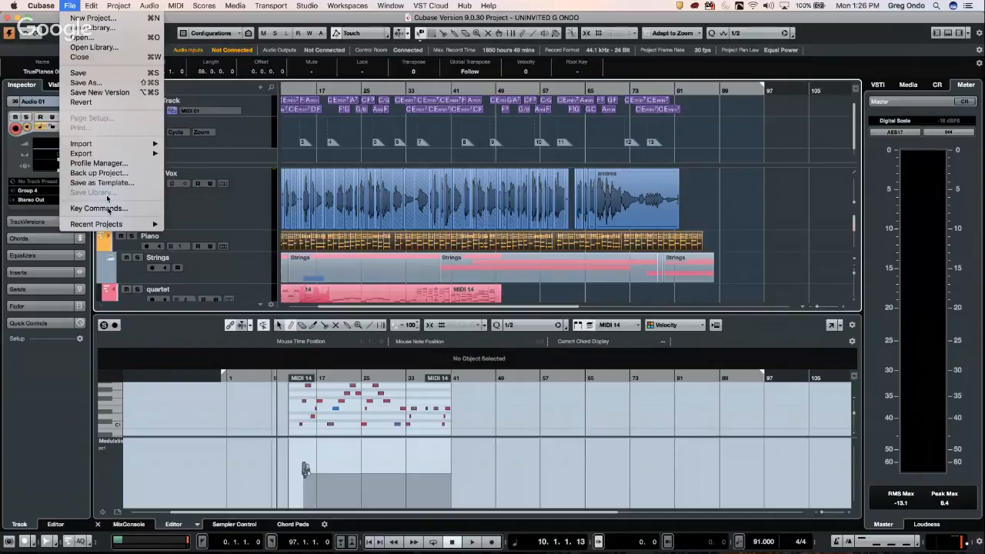
click(105, 208)
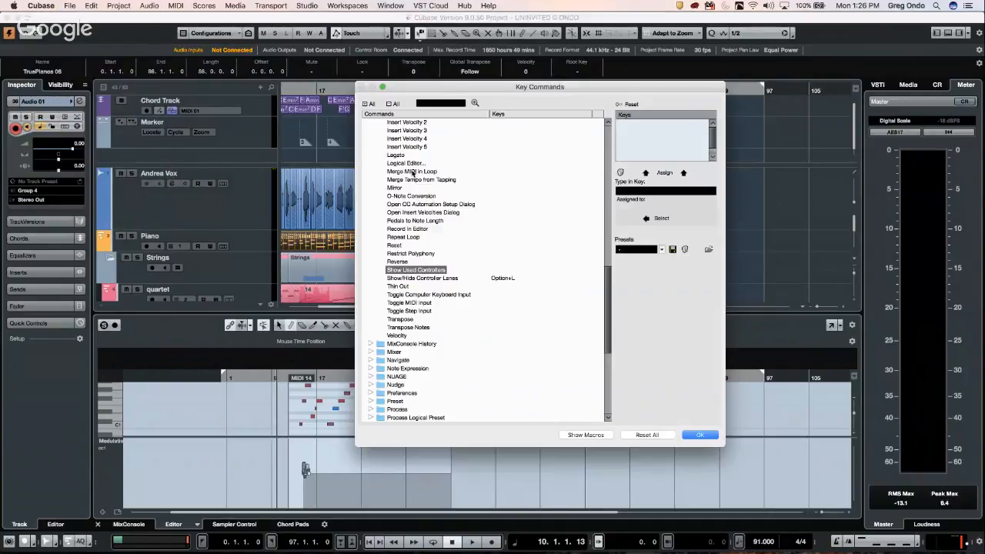
click(434, 102)
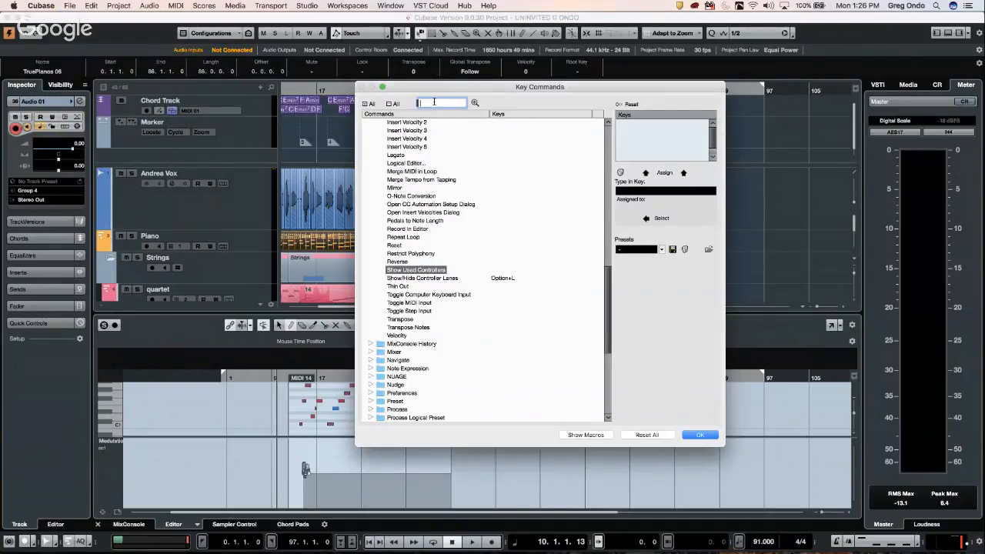
text(play from locator)
key(Return)
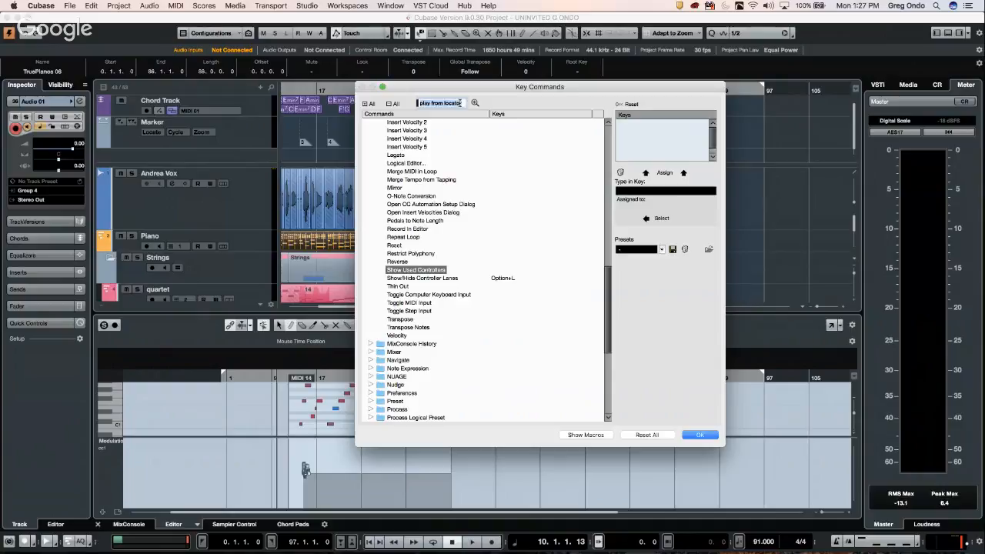
text(play from selection)
key(Return)
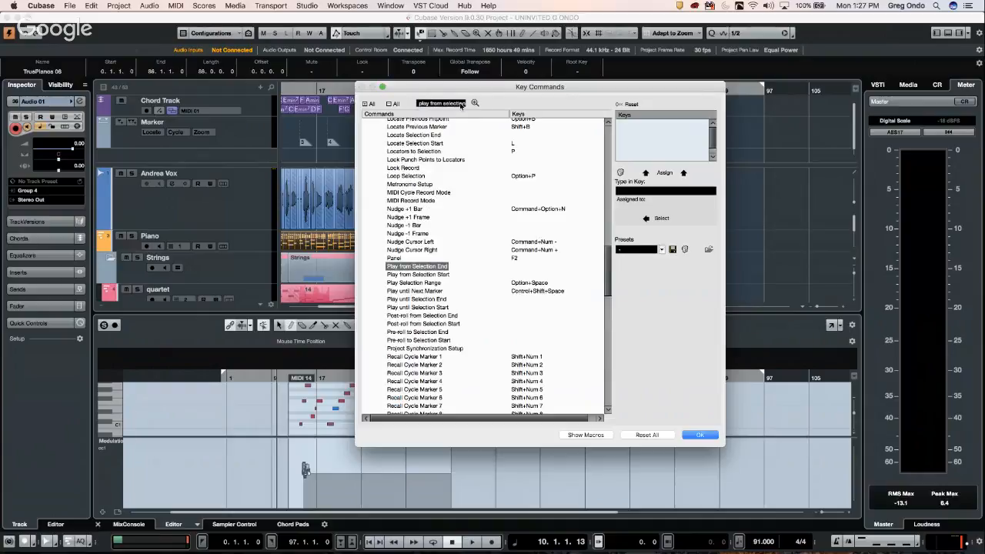
Step: Select the Play from Selection Start command, review the other Transport key commands, and close the Key Commands dialog
click(403, 275)
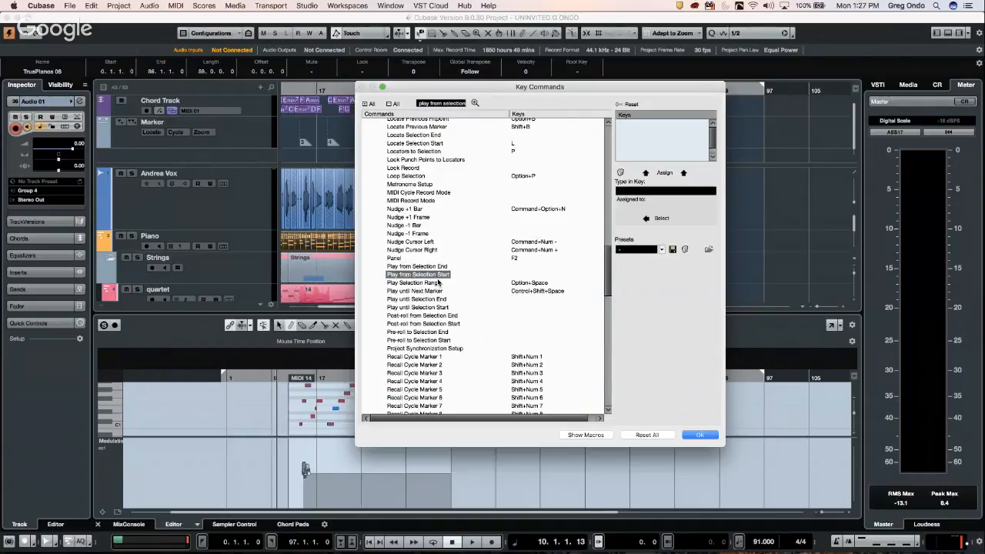
scroll(438, 281, up, 10)
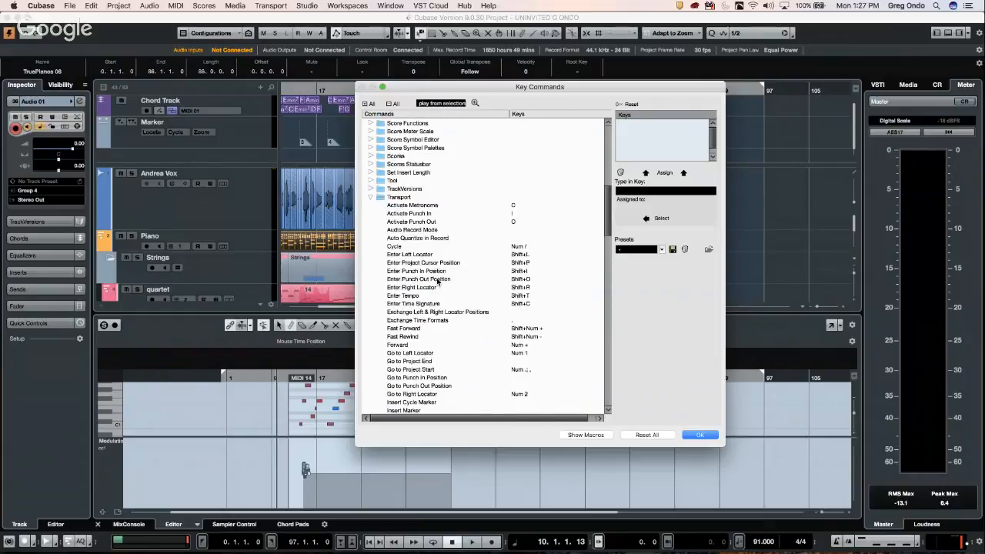
scroll(437, 281, down, 10)
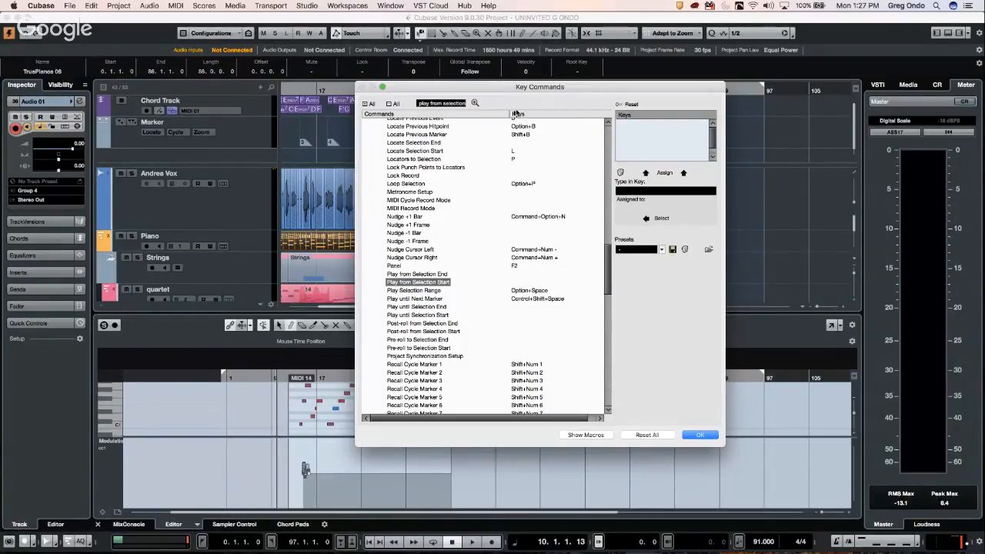
click(698, 434)
Step: Select the longer STRINGS BASS part starting at bar 45 and place the project cursor late in bar 50
scroll(510, 271, down, 2)
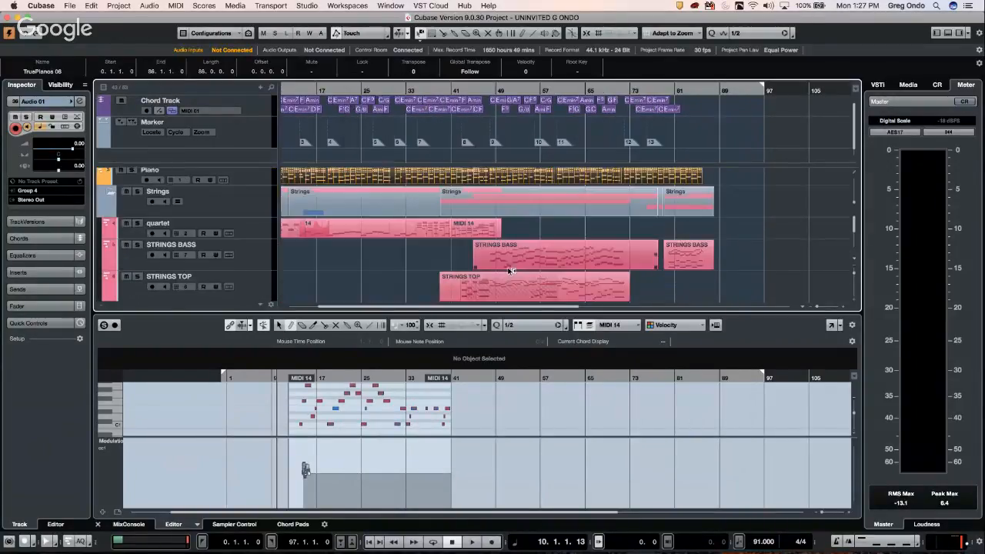
click(523, 262)
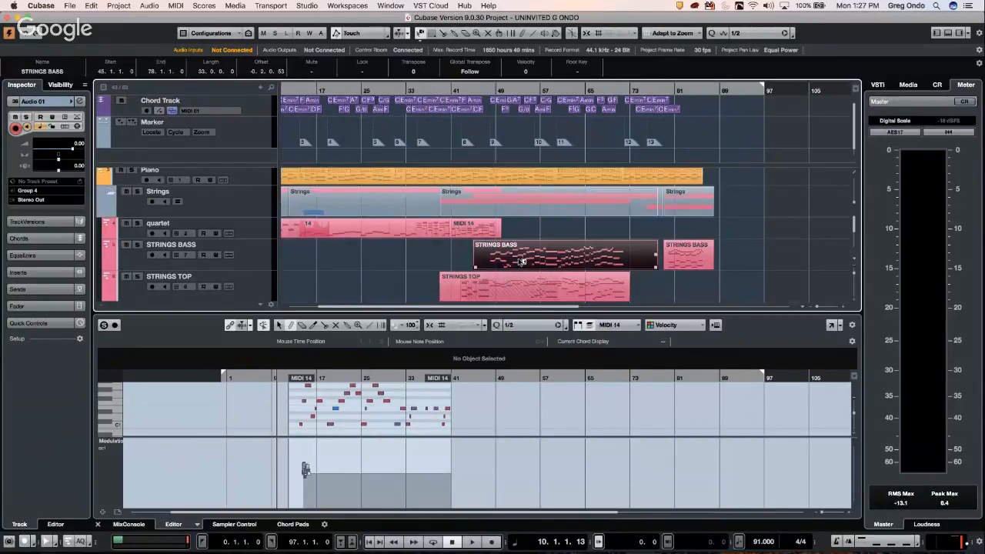
click(501, 90)
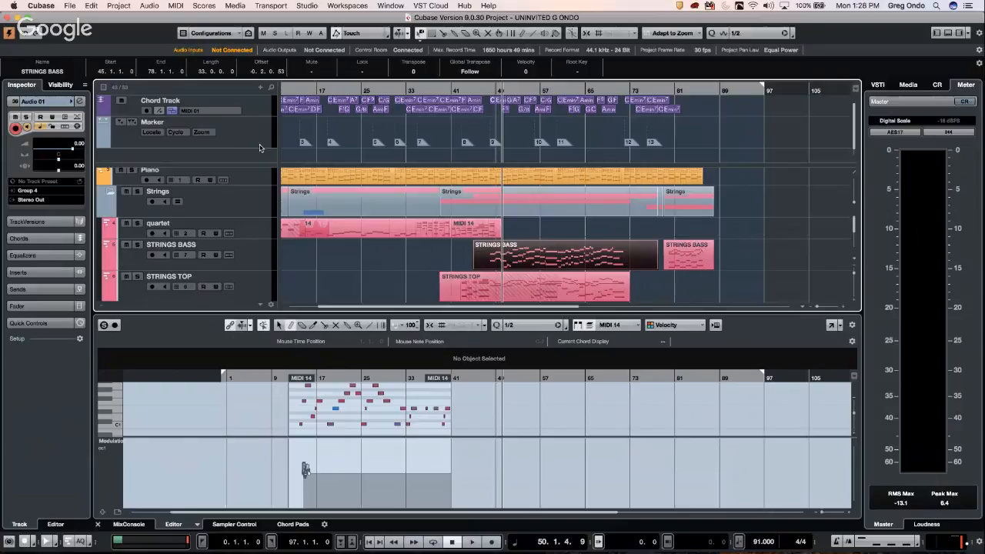
Step: Set the Audio Mixdown export's post process to Open in WaveLab Pro 9.5 and leave the export dialog without exporting
click(70, 5)
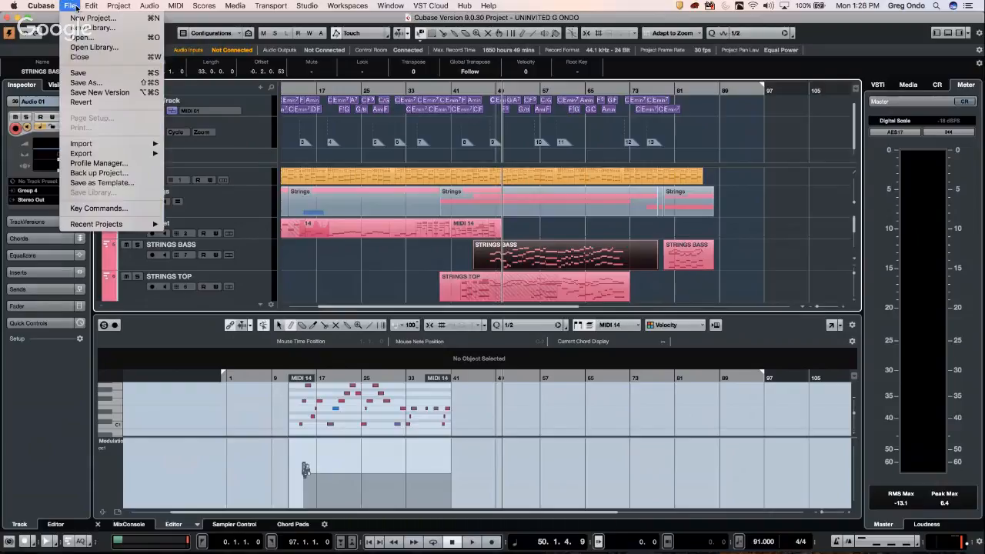
mouse_move(91, 5)
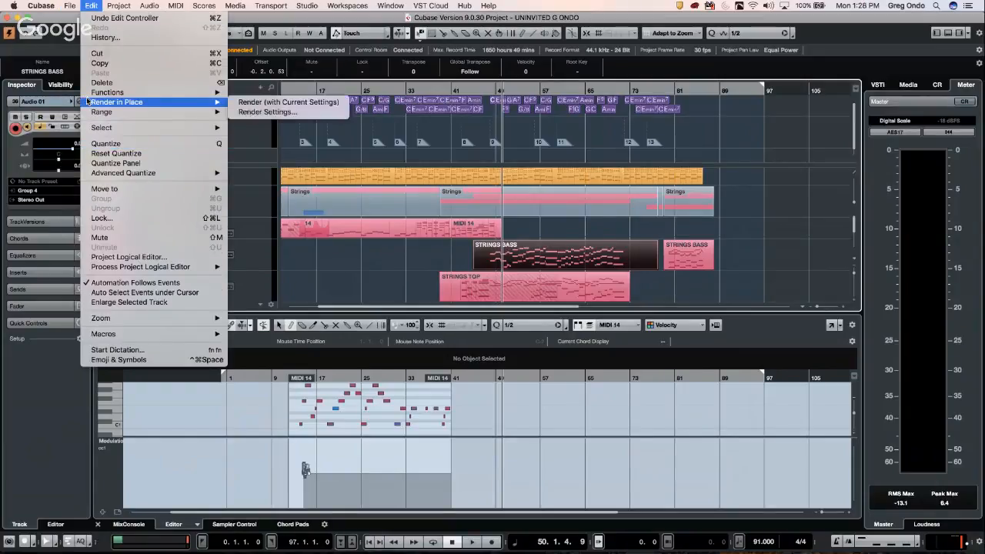
mouse_move(89, 95)
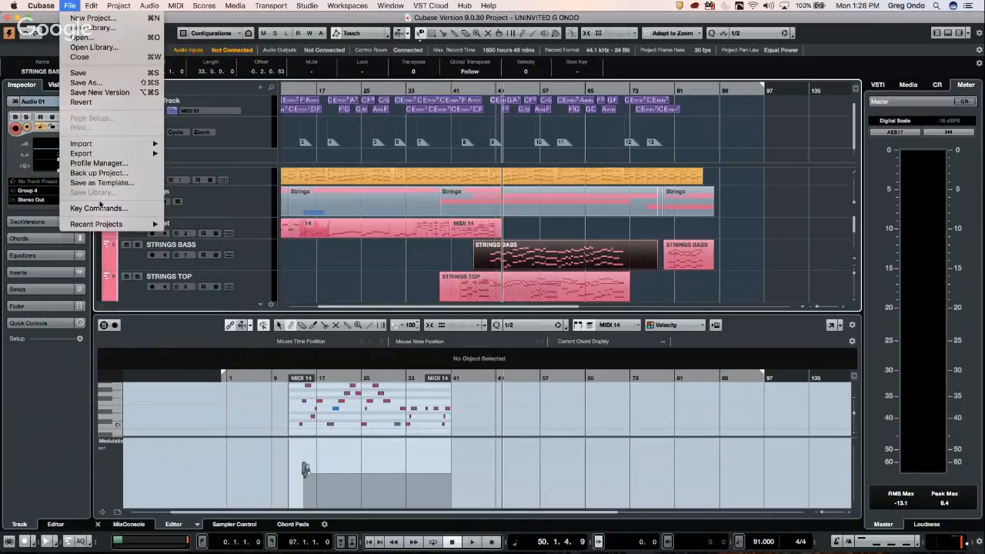
mouse_move(94, 153)
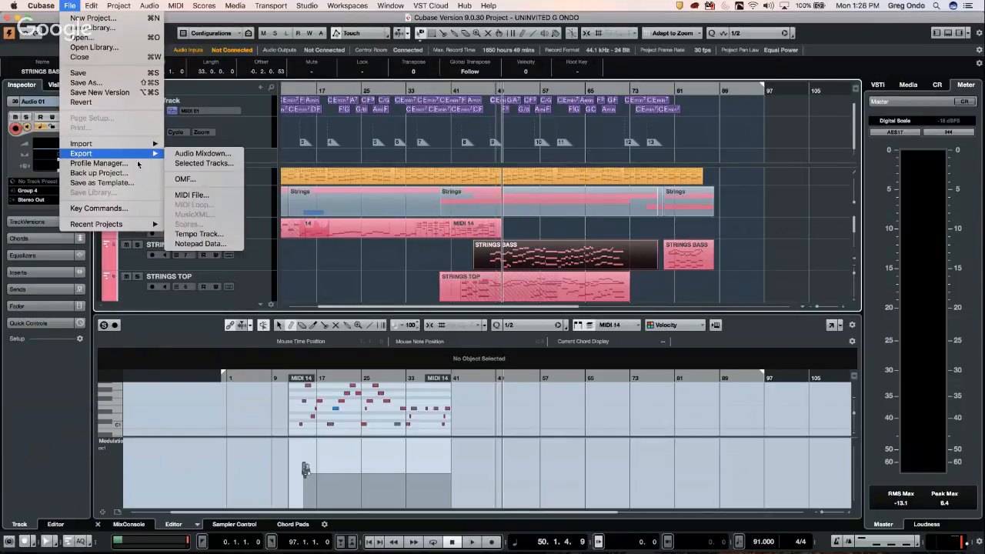
click(215, 154)
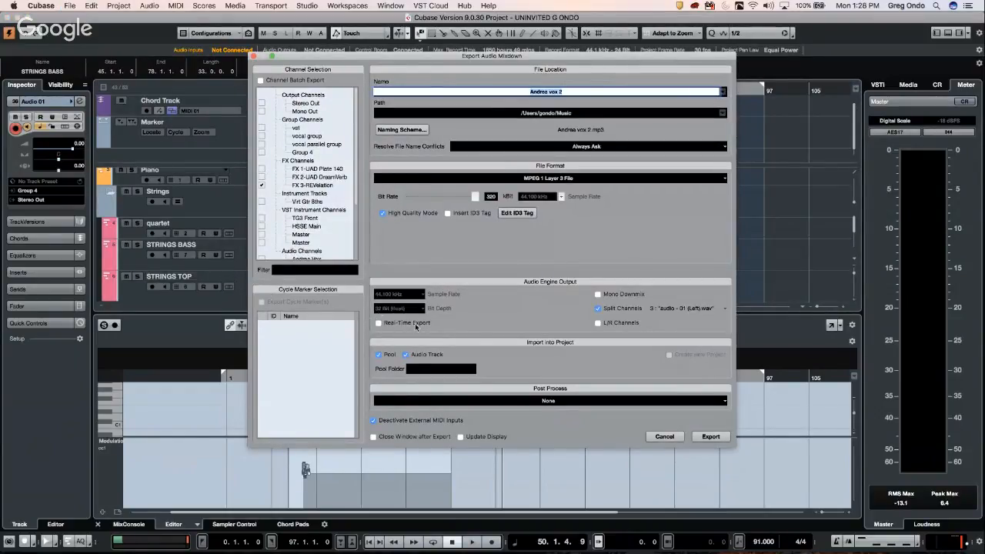
click(561, 401)
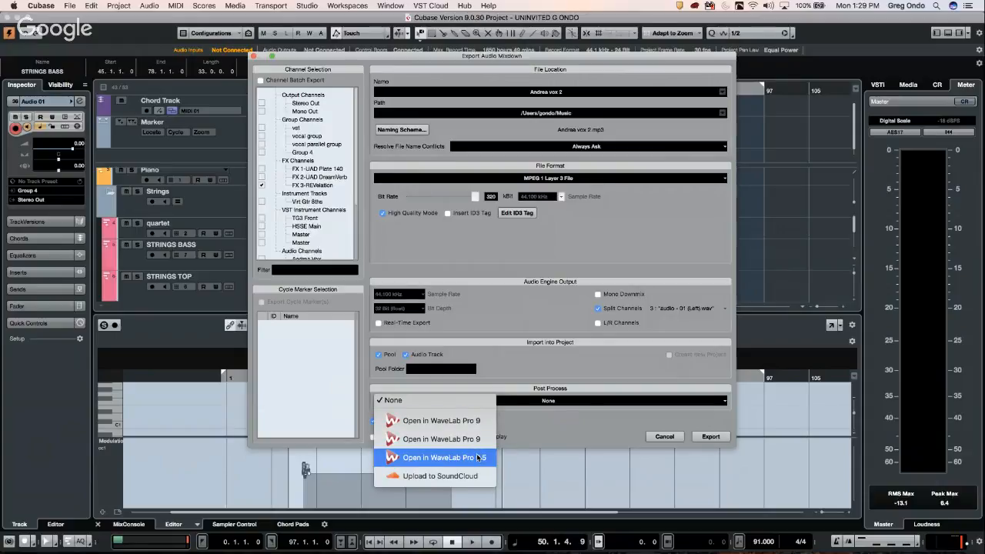
click(477, 457)
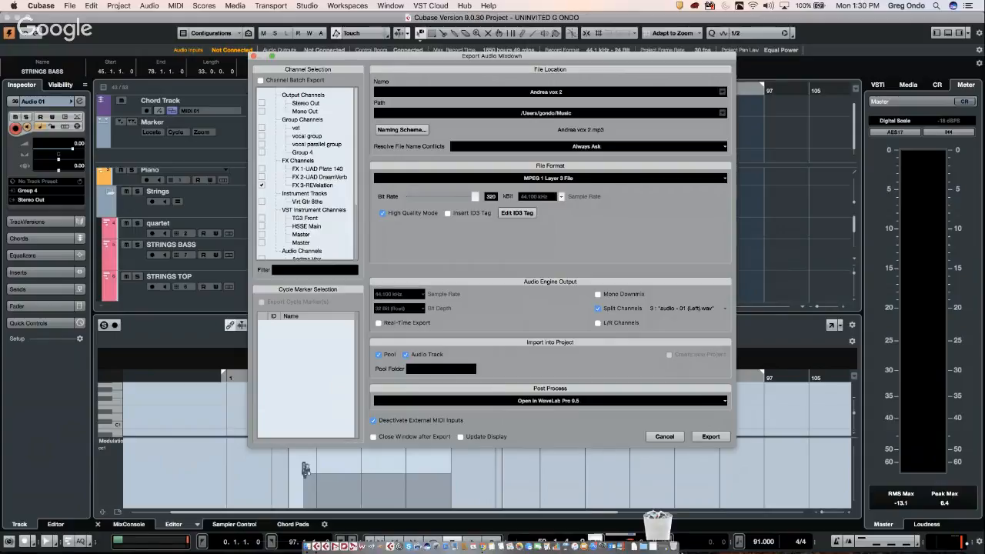
click(664, 436)
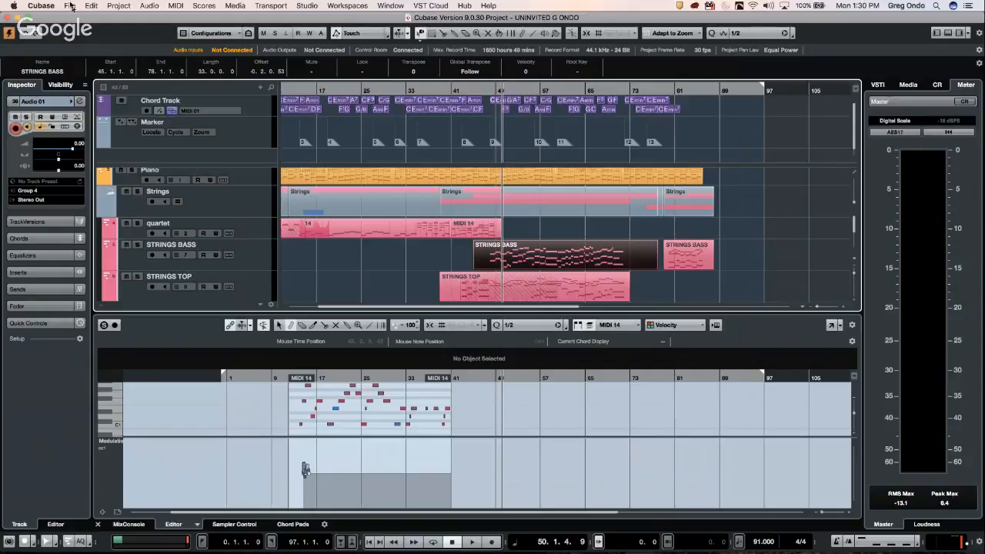
Step: Review the post-process choices of the Audio Mixdown export again, keeping the current one, and leave without exporting
click(69, 6)
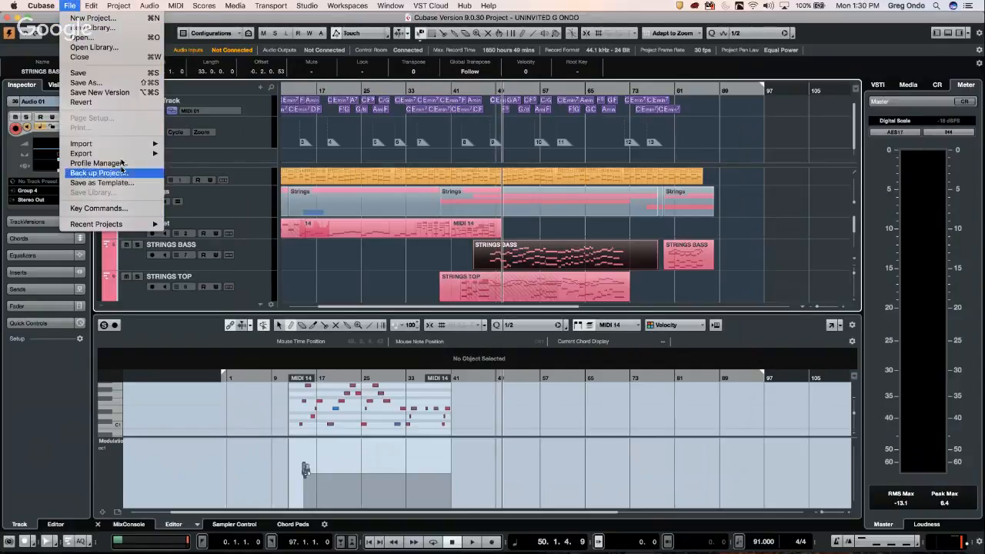
mouse_move(123, 153)
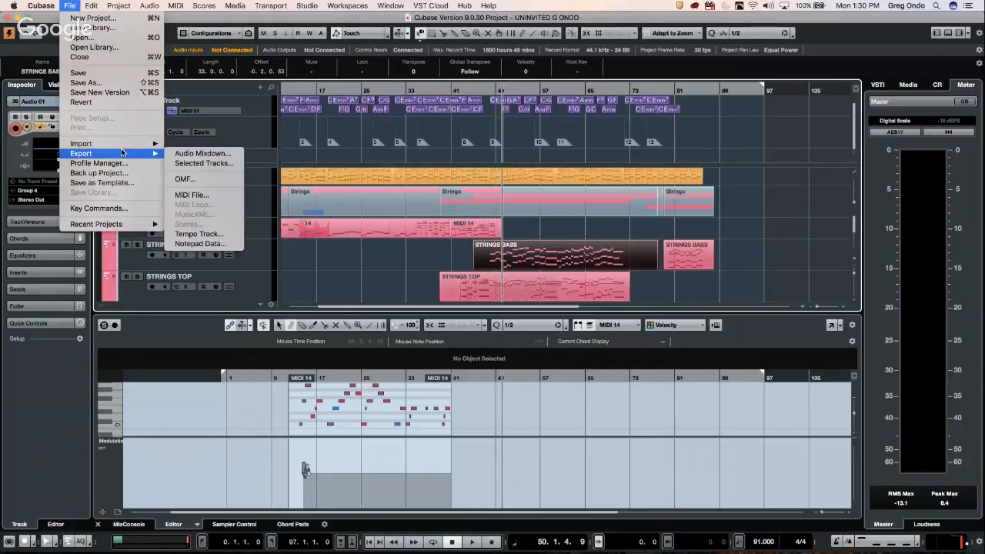
click(199, 154)
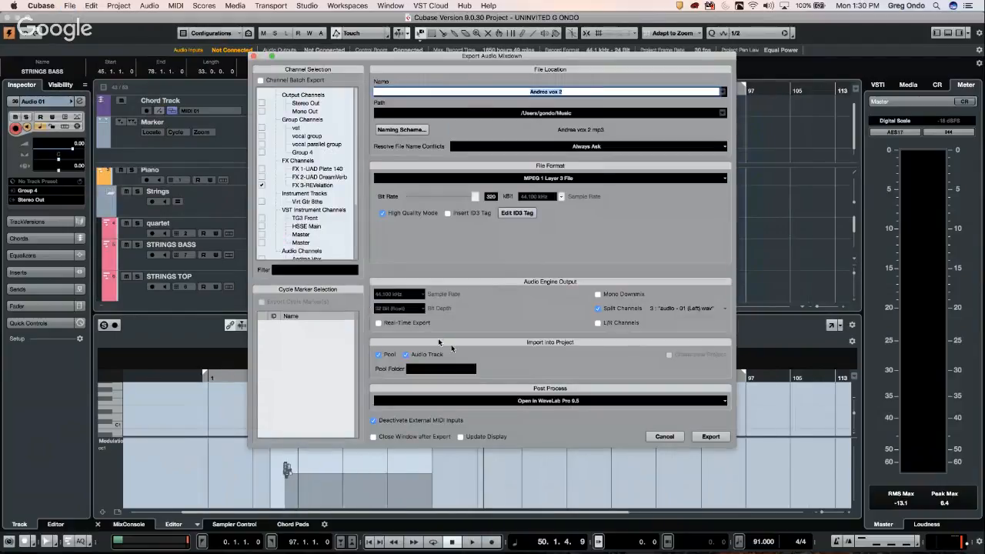
click(533, 400)
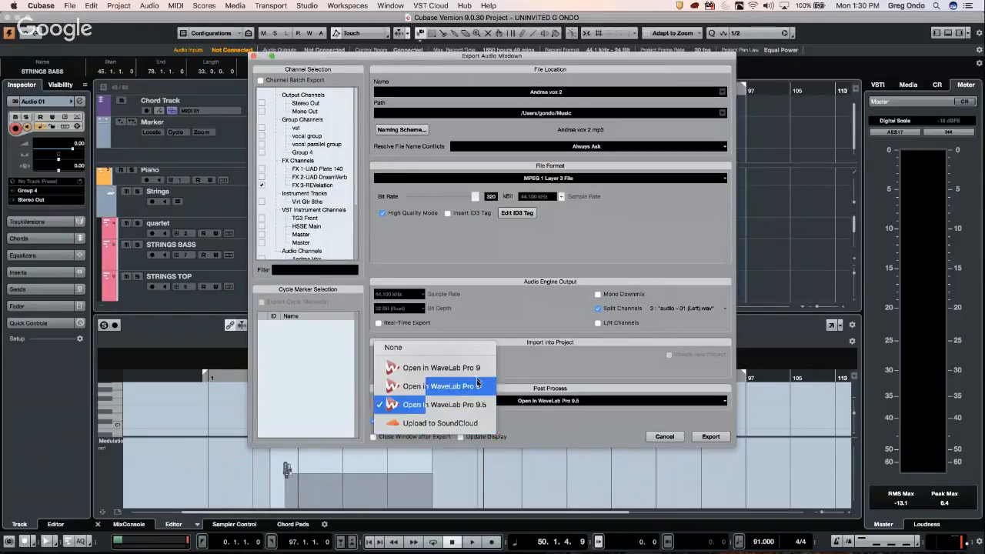
click(608, 427)
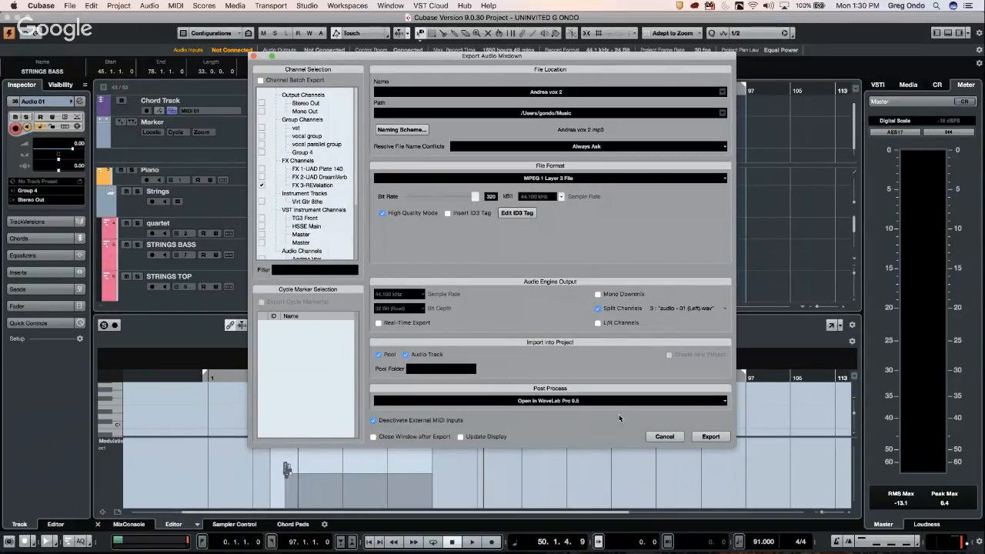
click(663, 436)
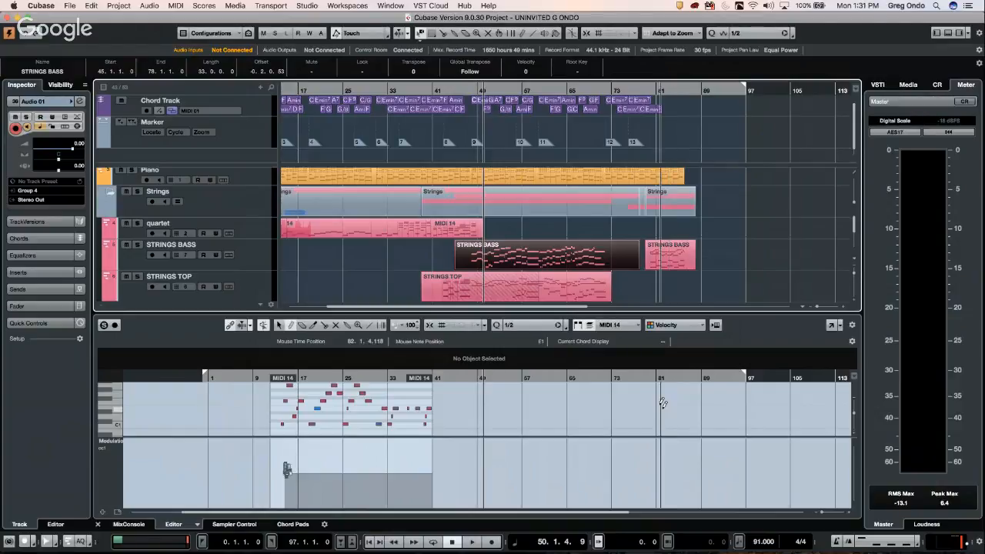
Step: Create a new empty project in the "delete" folder
click(74, 6)
click(74, 6)
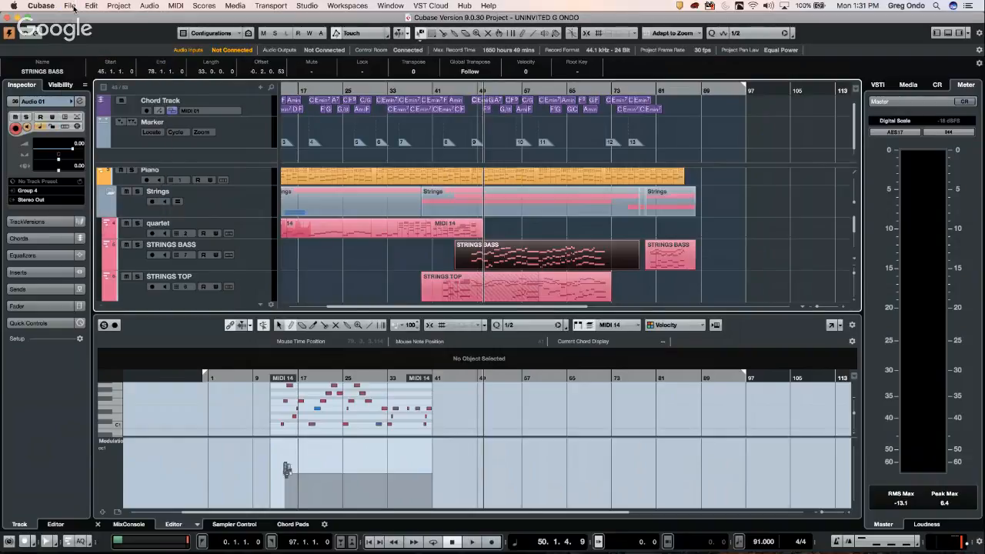
click(74, 6)
click(90, 18)
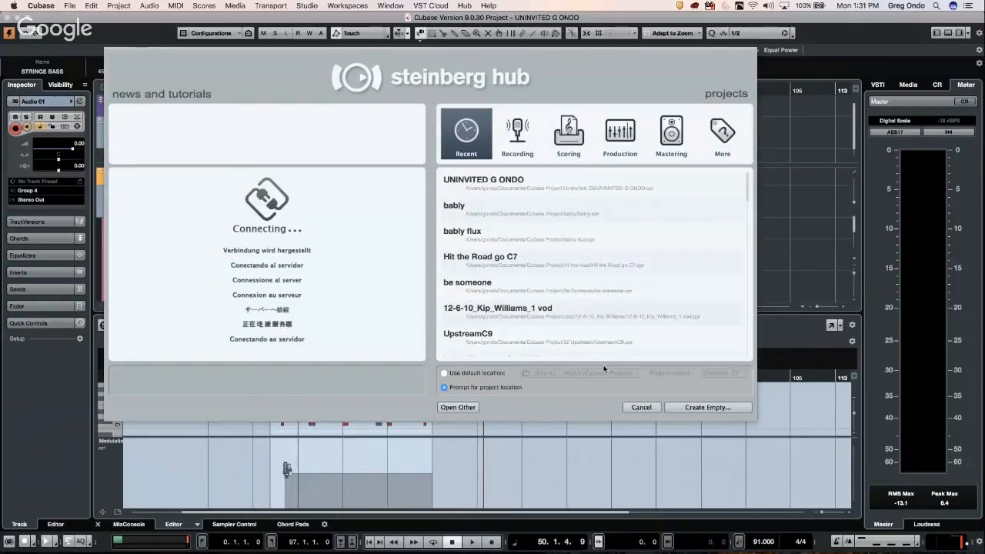
click(714, 407)
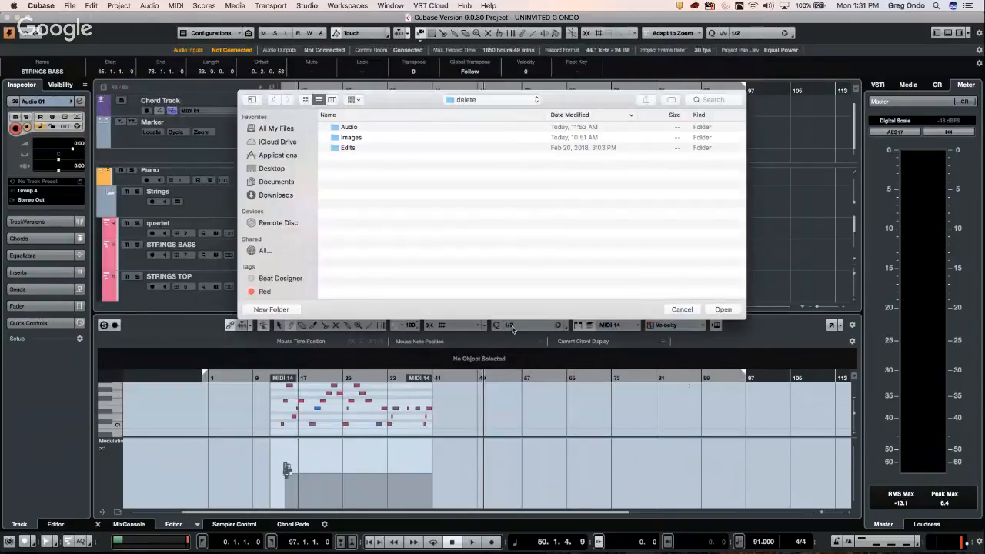
click(720, 310)
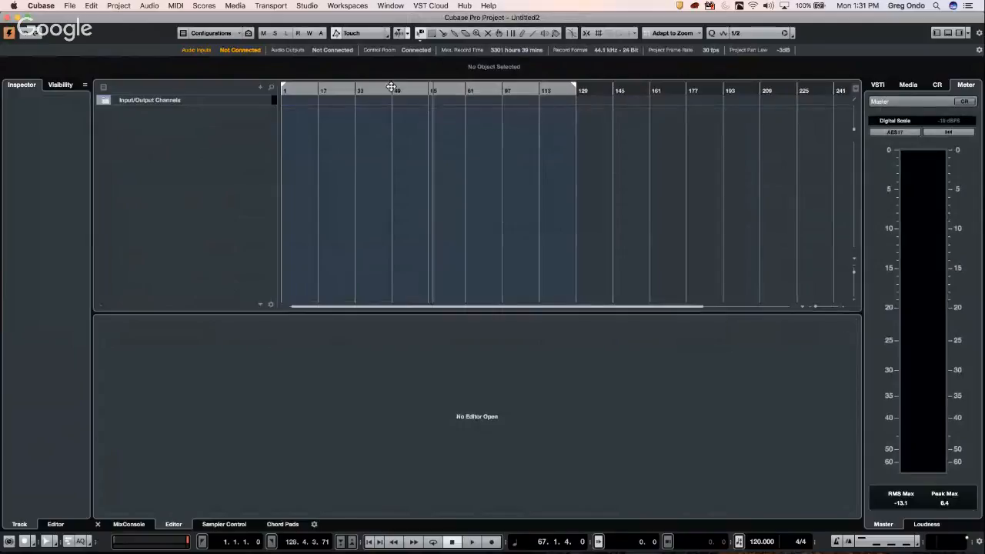
Step: Launch Cubase 9.5 with the Cubase Pro 9 program version and dismiss the problem report without reopening the old application
key(super+Tab)
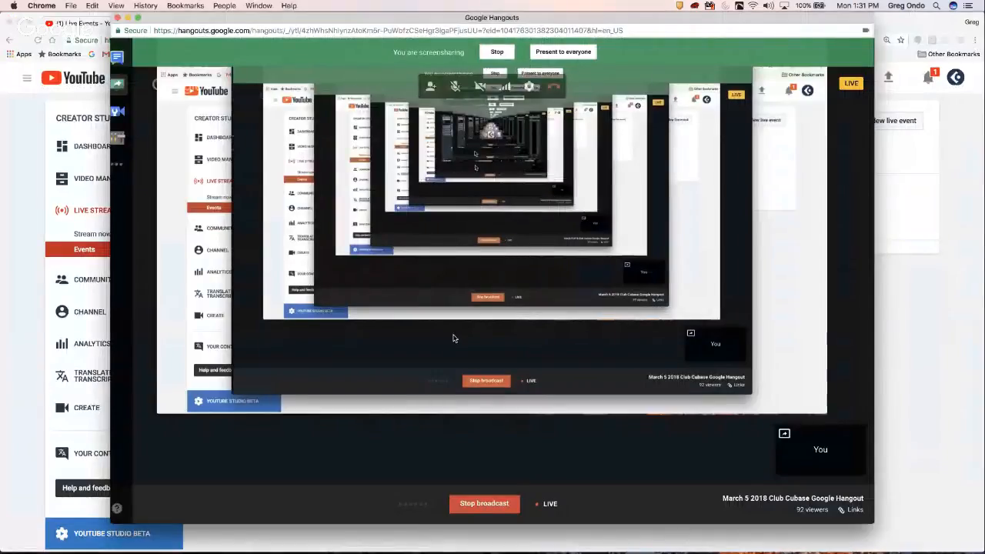
mouse_move(423, 544)
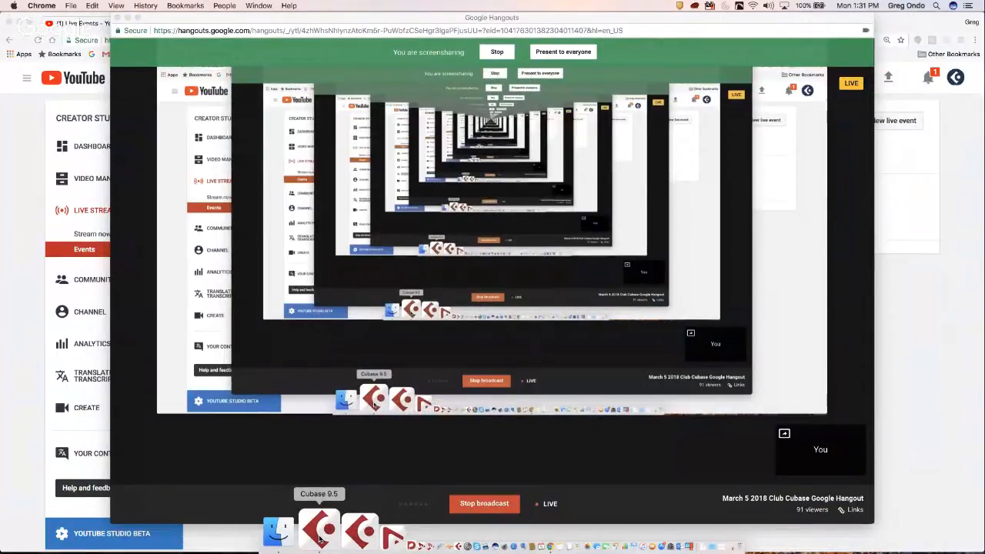
click(319, 537)
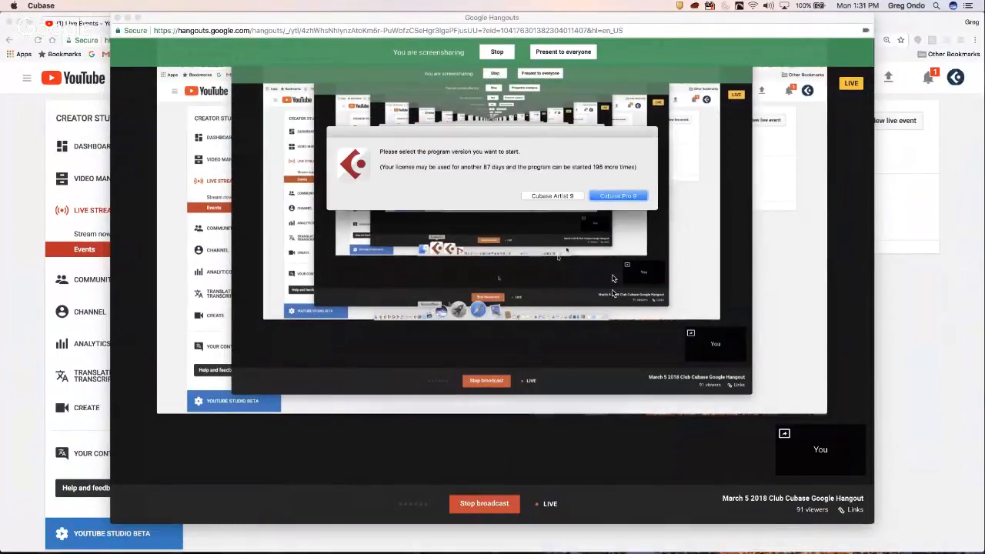
key(Return)
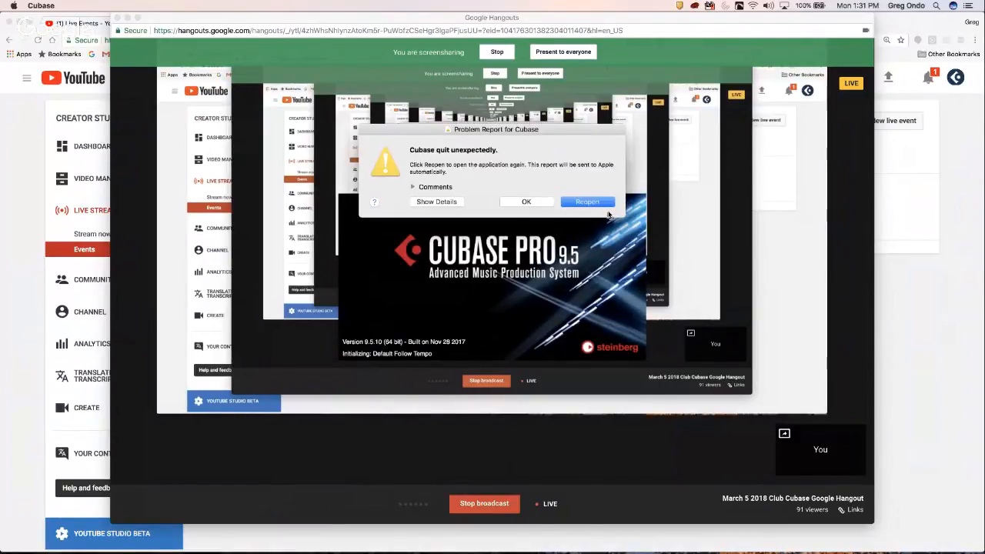
click(529, 202)
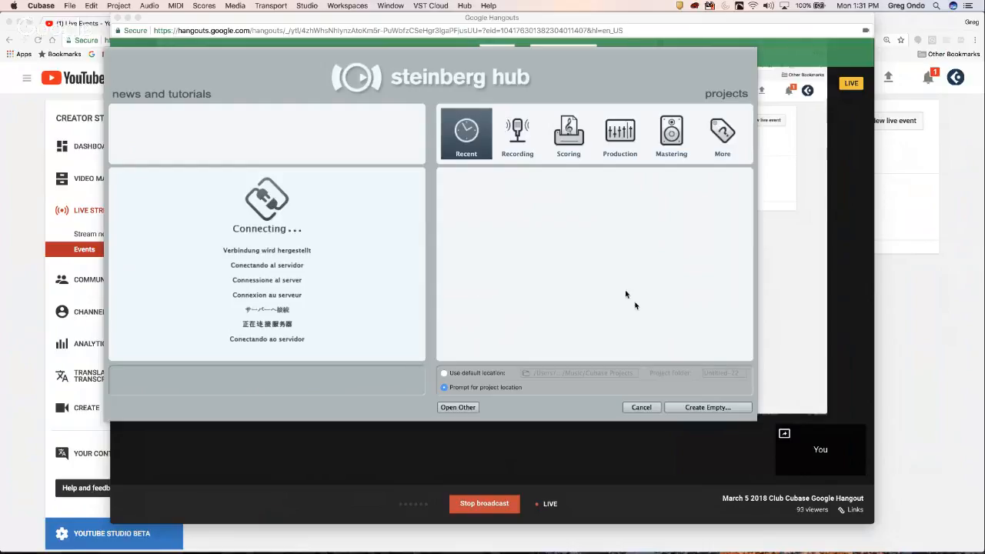
Step: Create an empty project in the "delete" folder and add one stereo audio track routed to Stereo Out
click(708, 407)
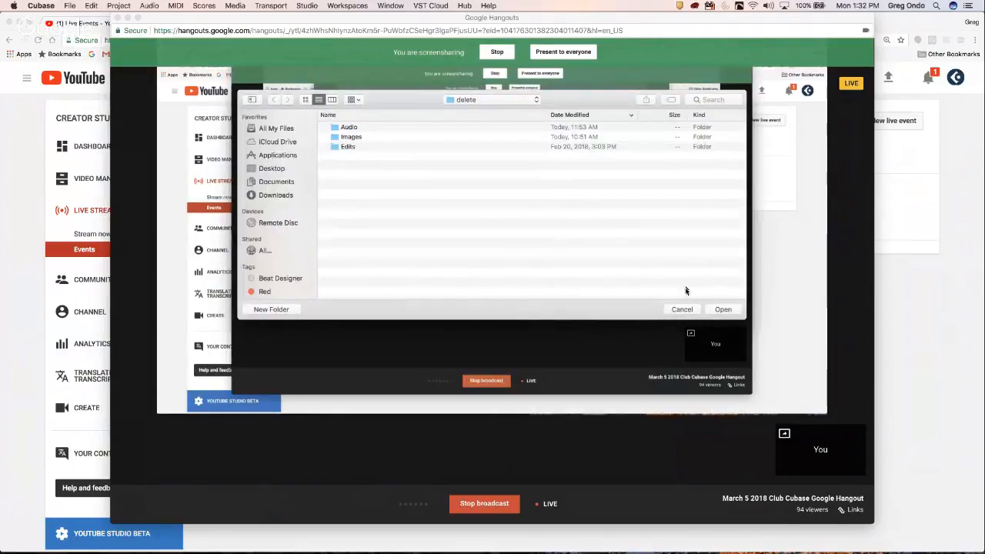
click(723, 310)
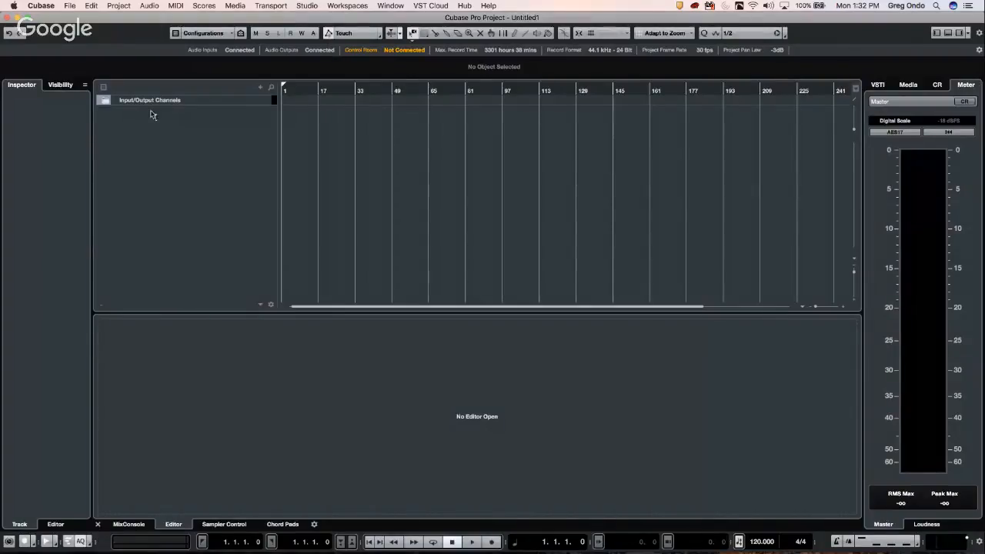
right_click(183, 135)
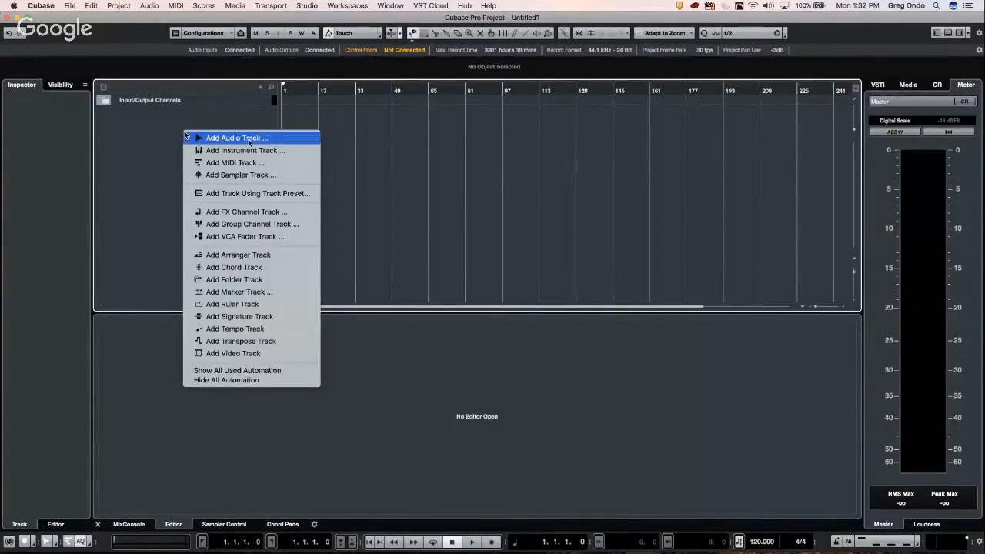
click(268, 137)
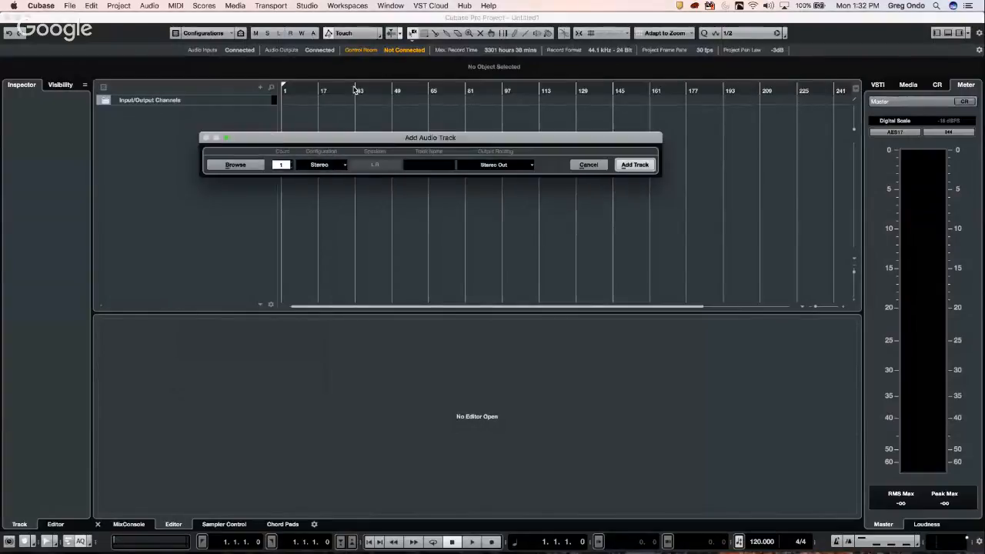
click(636, 165)
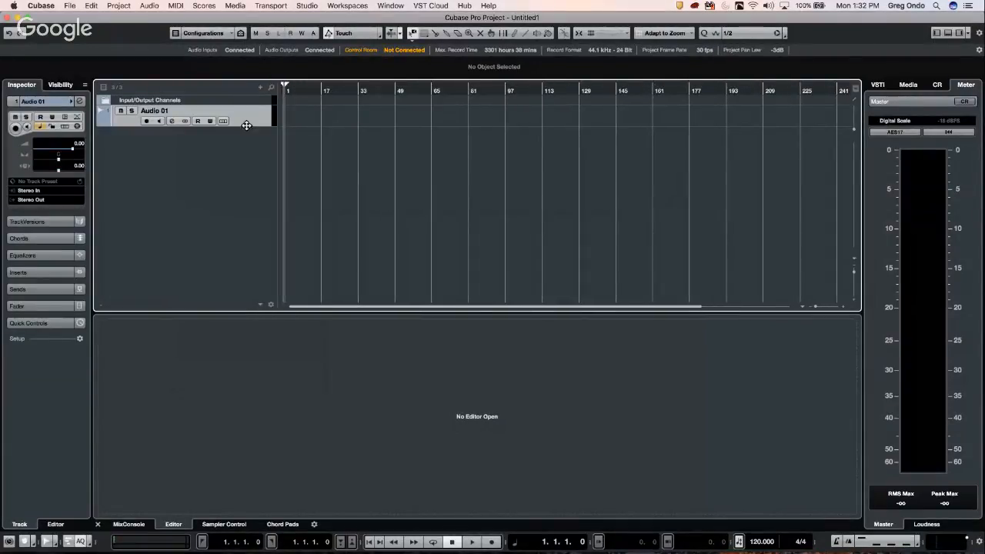
Step: Set the right locator just after the start of bar 3 and activate cycle playback
key(h)
key(h)
key(h)
key(h)
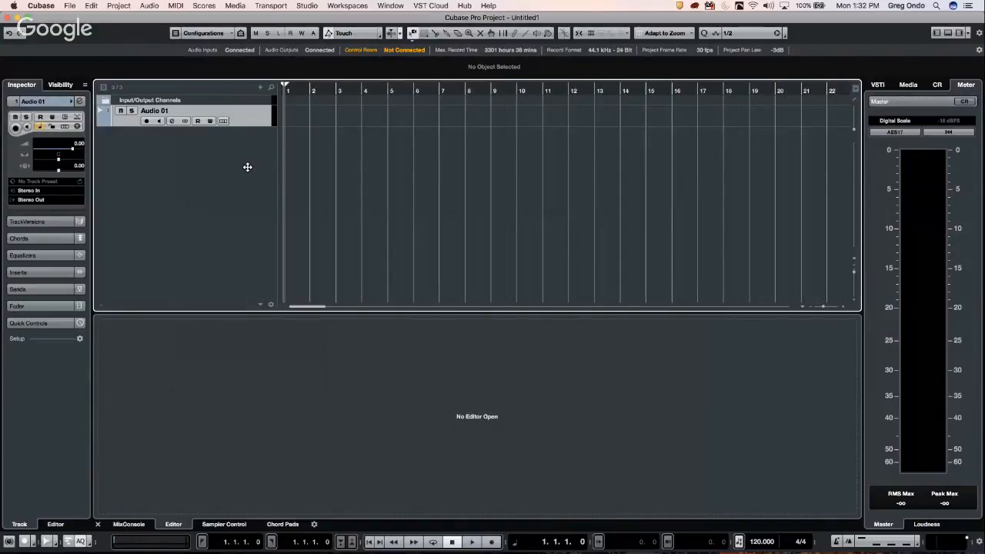
alt+click(339, 89)
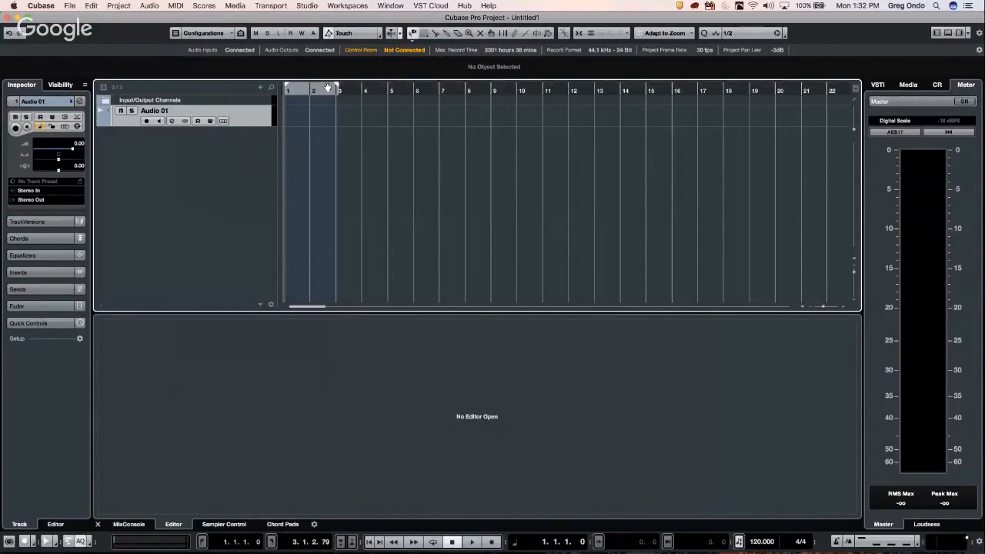
click(321, 88)
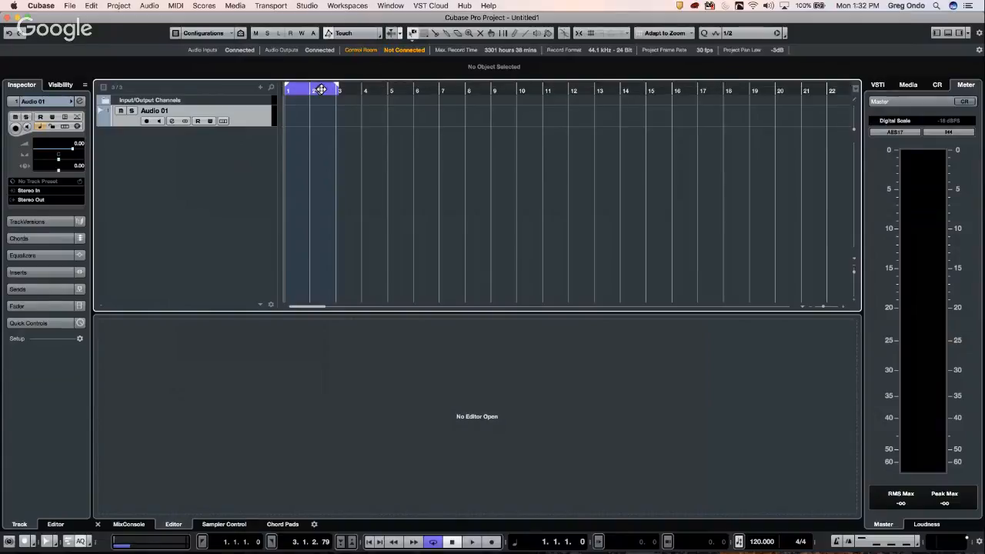
Step: Show the lanes of the Audio 01 track and cycle-record several takes, stopping during the fifth pass
click(223, 122)
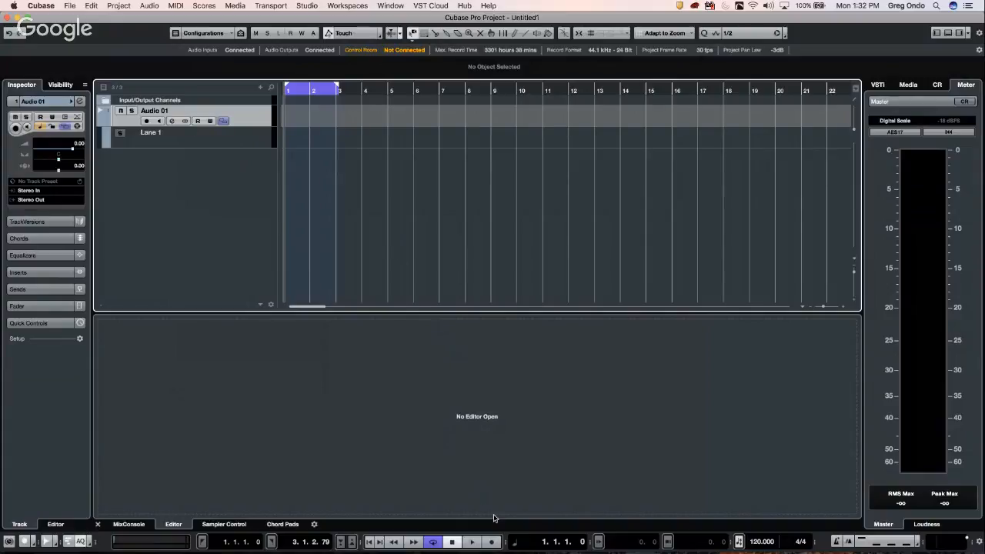
click(492, 542)
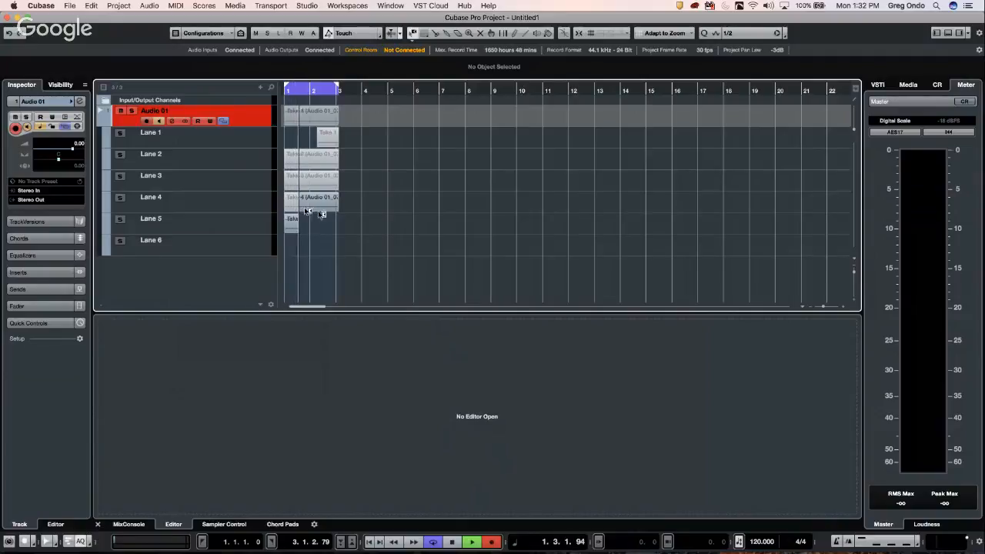
key(space)
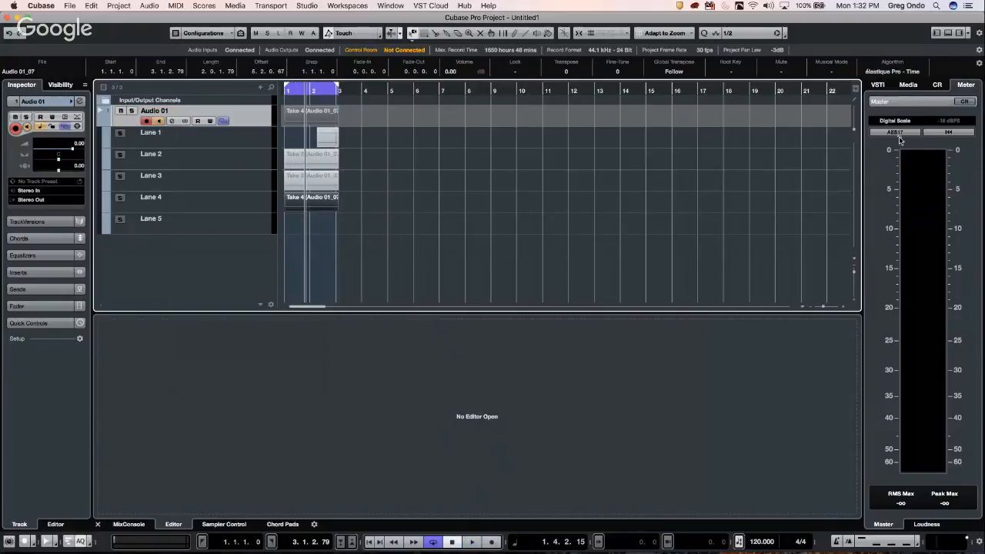
Step: Add the "02 90bpm dry" drum loop from the DrumLoops folder to Lane 5, starting at bar 1
click(907, 84)
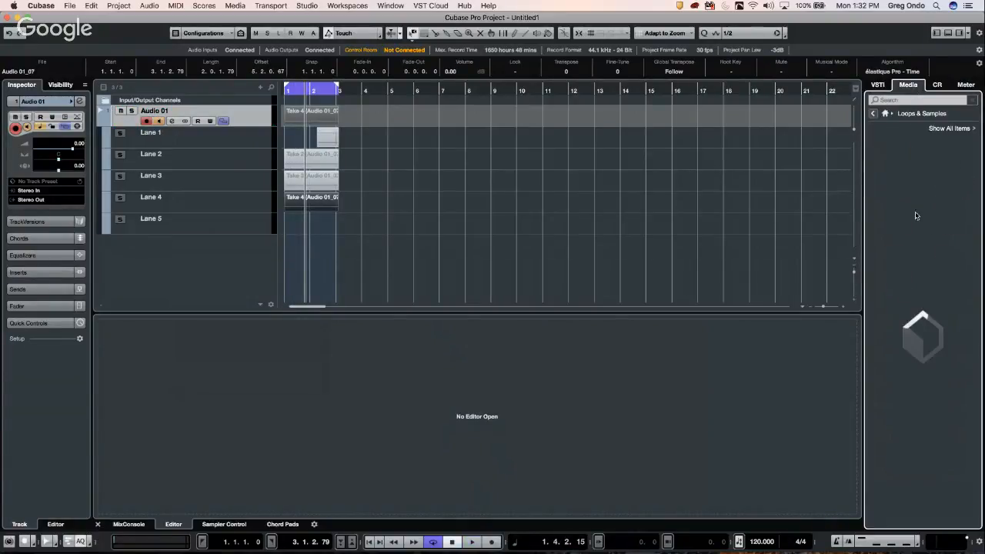
click(955, 206)
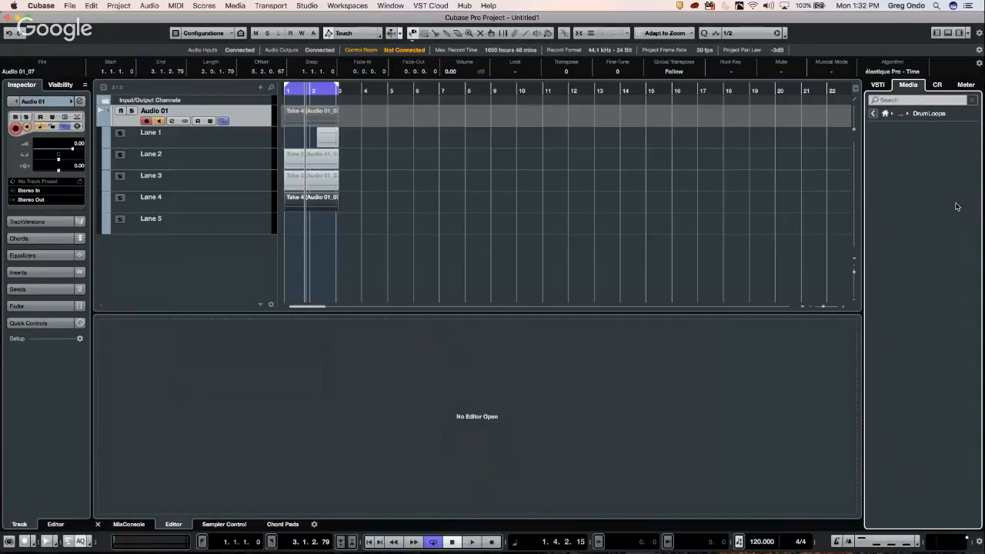
click(916, 315)
drag(914, 306, 306, 229)
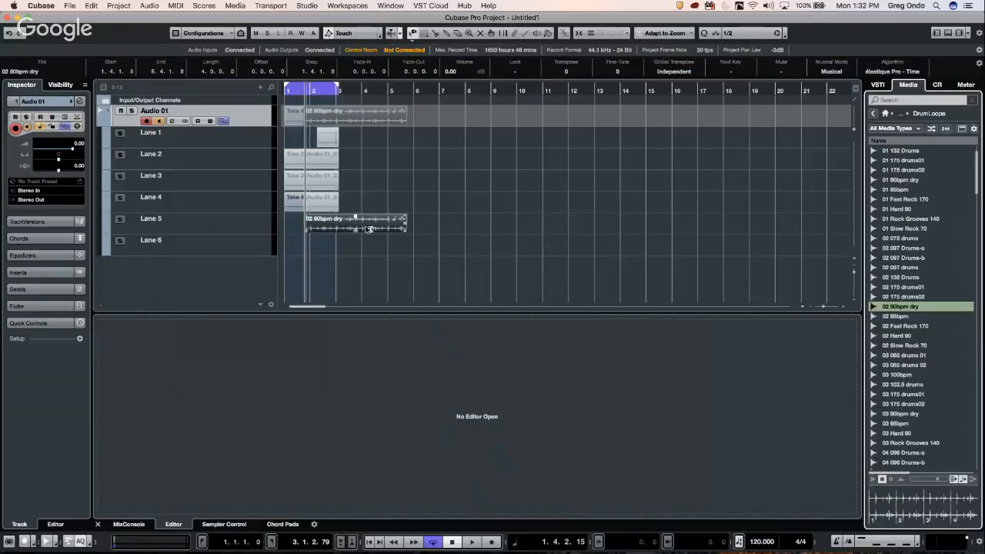
drag(368, 230, 323, 230)
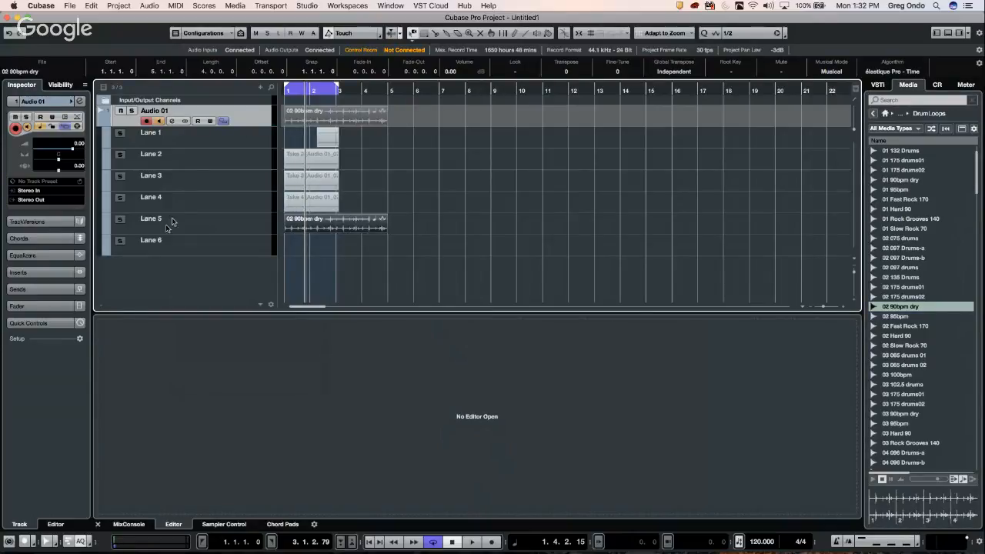
Step: Examine the track commands available for Lane 3, and compare the Audio 01 track with its lanes hidden and shown
click(212, 187)
right_click(211, 185)
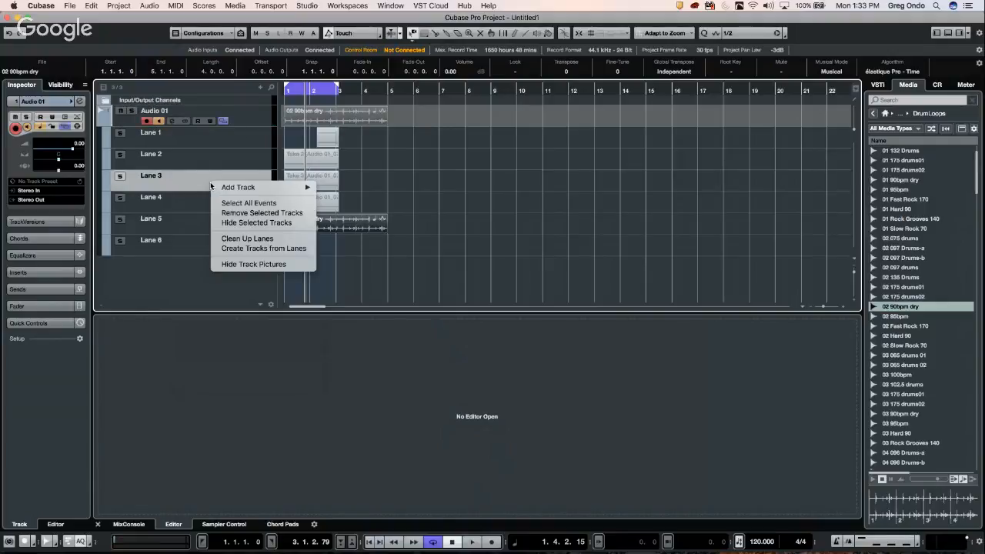
mouse_move(251, 192)
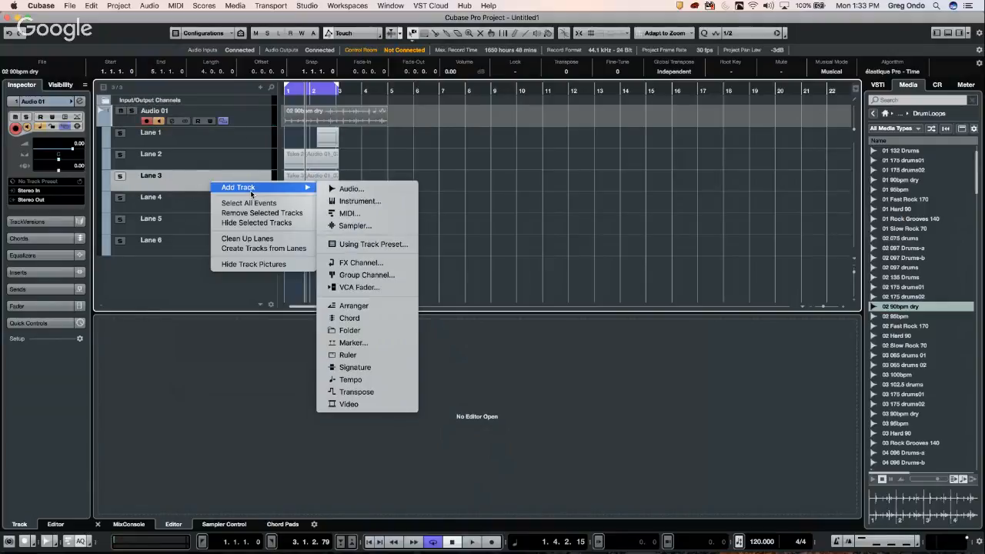
click(432, 176)
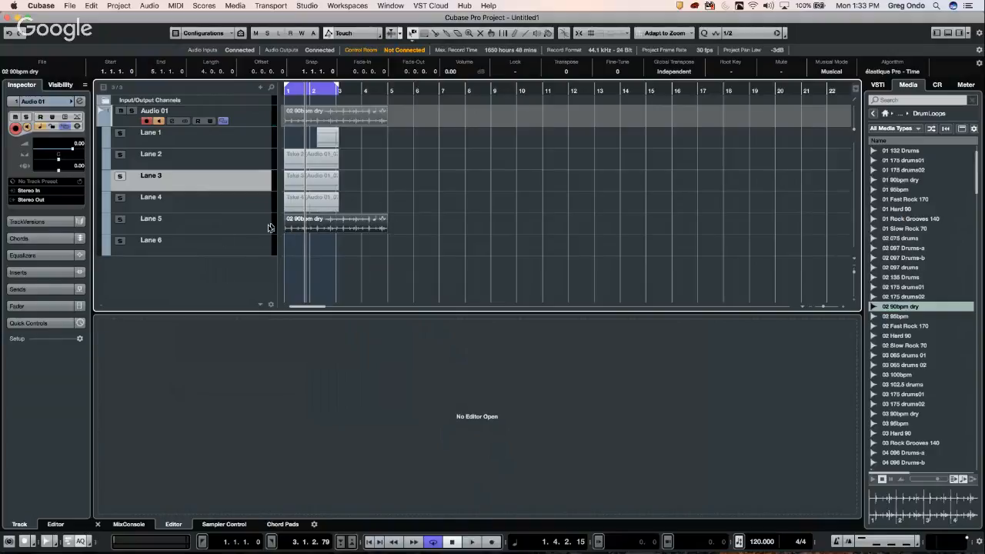
click(223, 121)
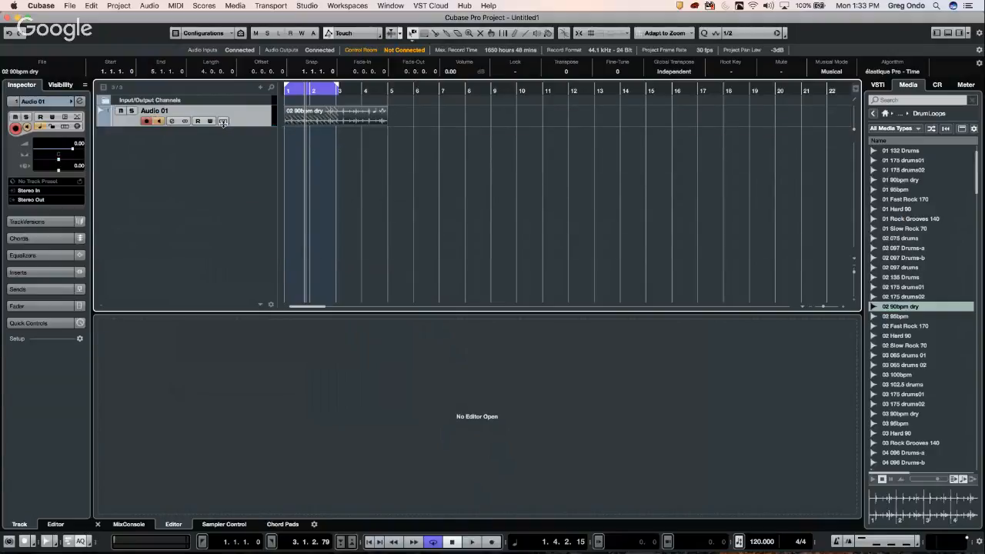
click(223, 121)
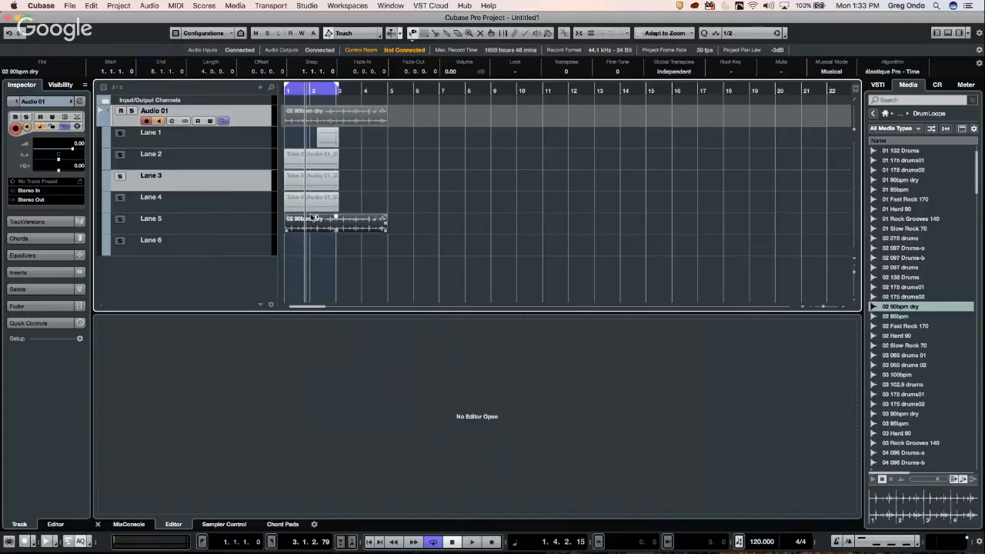
Step: Shift Take 3 in Lane 3 to start at 1.2.4.112 and move the 02 90bpm dry event to Lane 1 at 6.4.3.76
click(315, 185)
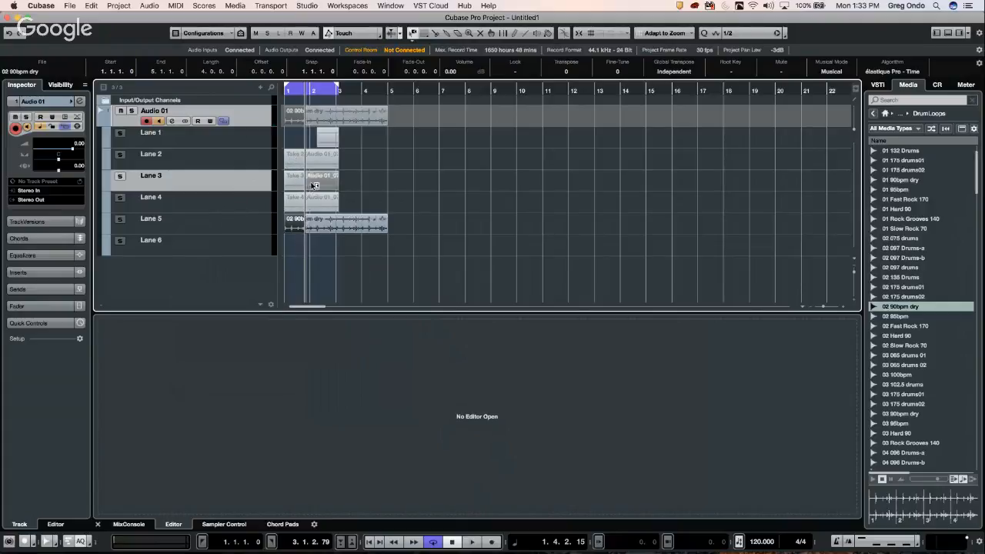
mouse_move(315, 185)
mouse_down()
mouse_move(314, 249)
mouse_move(326, 173)
mouse_up()
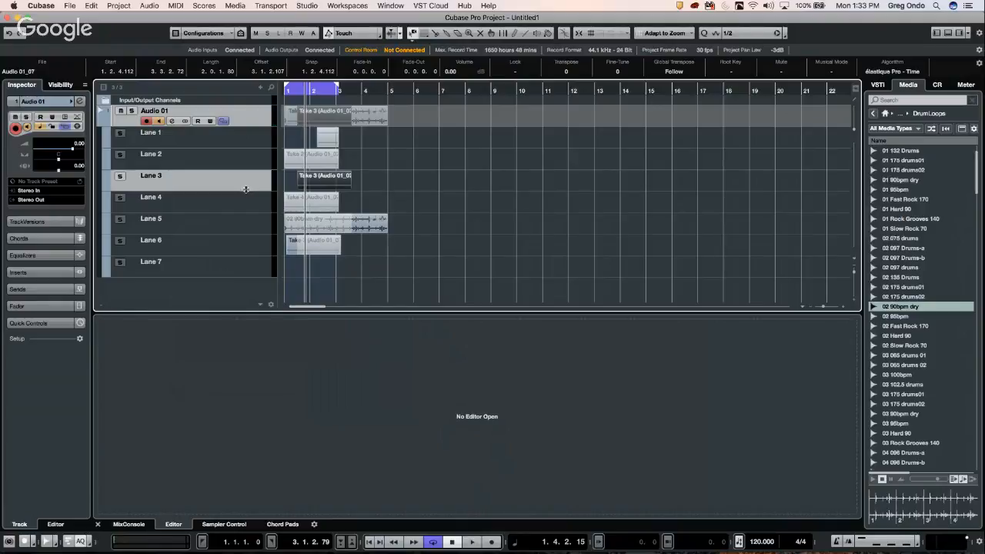
mouse_move(246, 190)
mouse_down()
mouse_move(237, 225)
mouse_move(253, 181)
mouse_up()
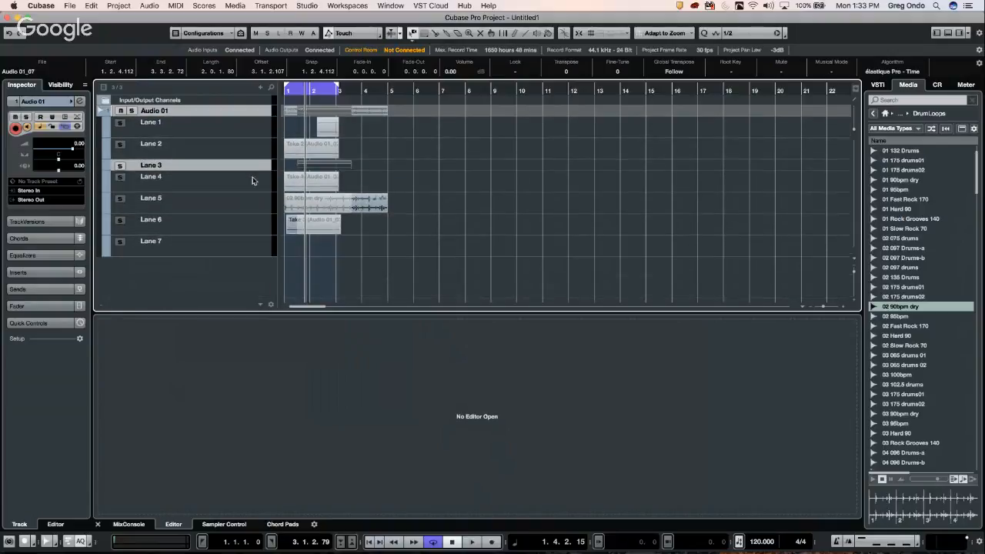
click(915, 357)
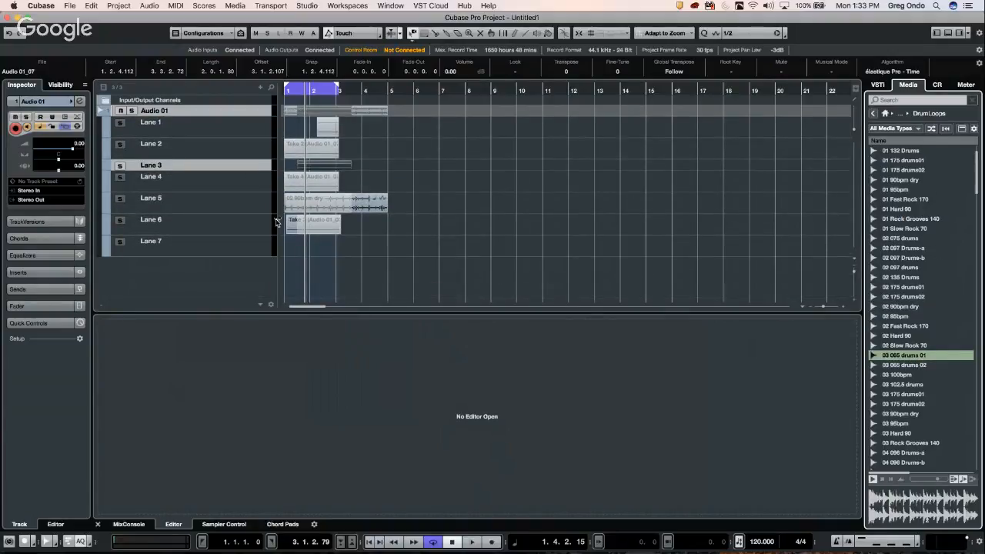
drag(357, 202, 506, 118)
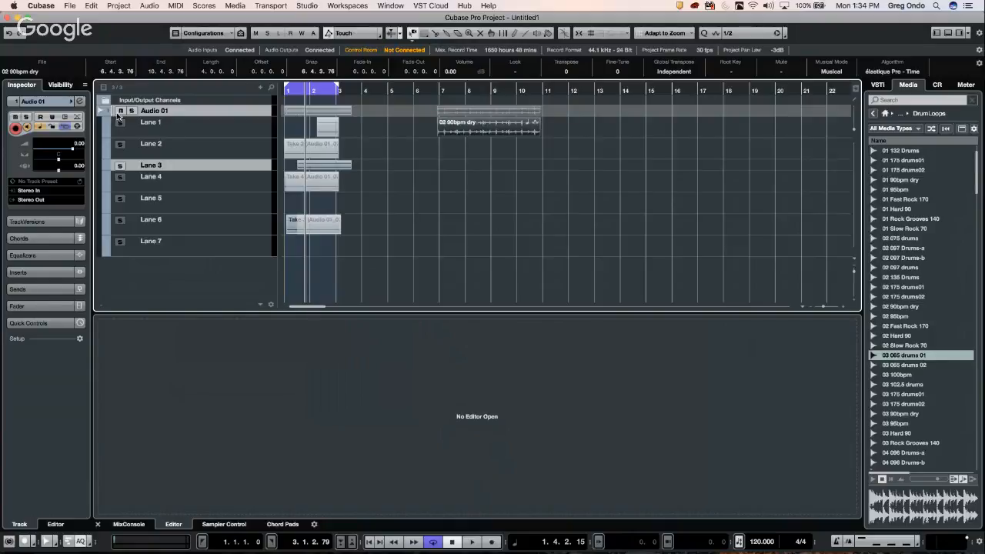
Step: Increase the height of the Audio 01 track and hide its lanes
drag(118, 116, 118, 147)
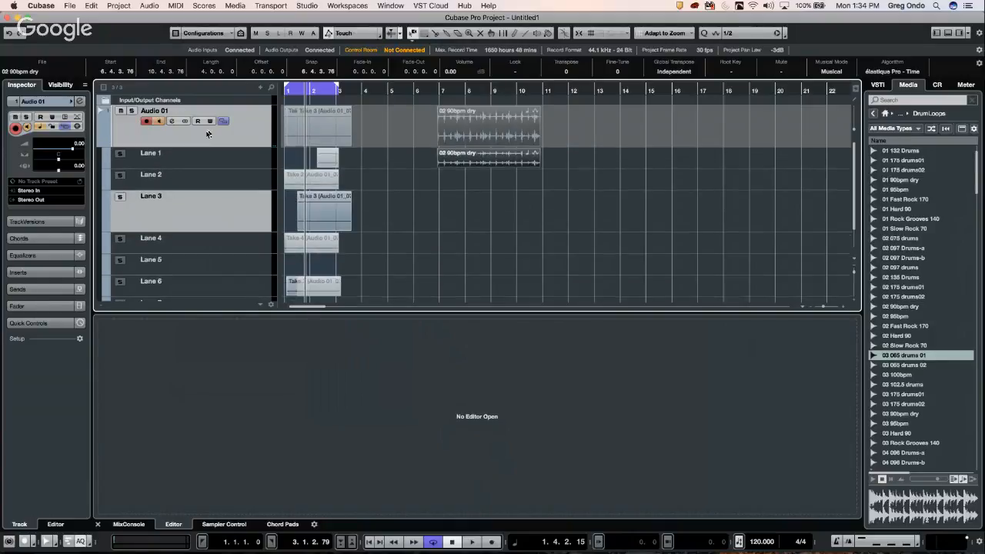
click(223, 120)
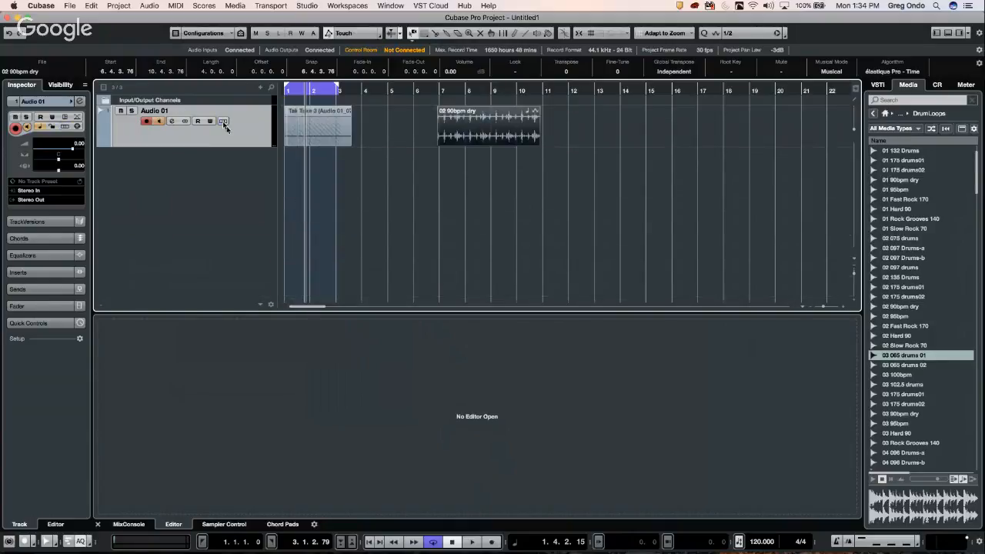
Step: Switch to the Object Selection tool and select the 02 90bpm dry event
right_click(469, 127)
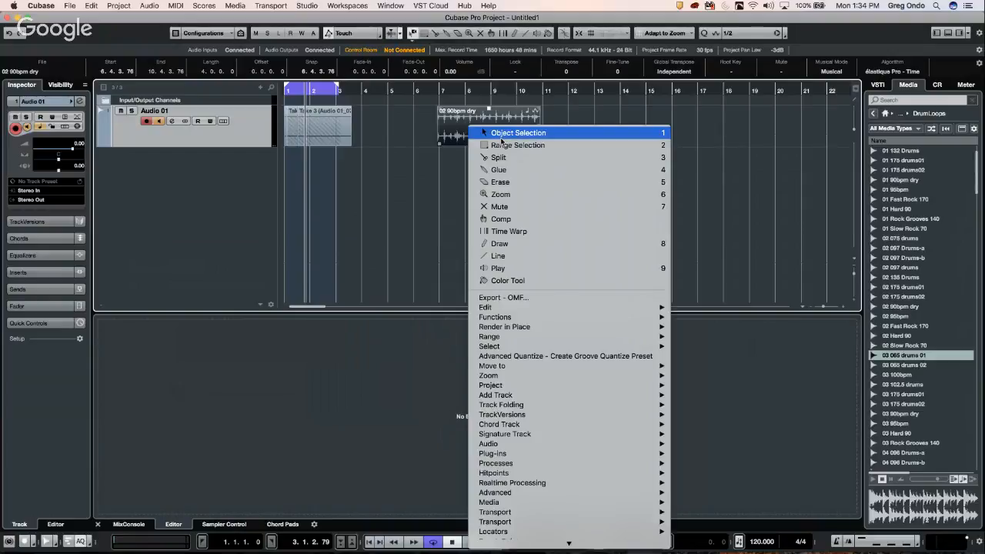
click(501, 133)
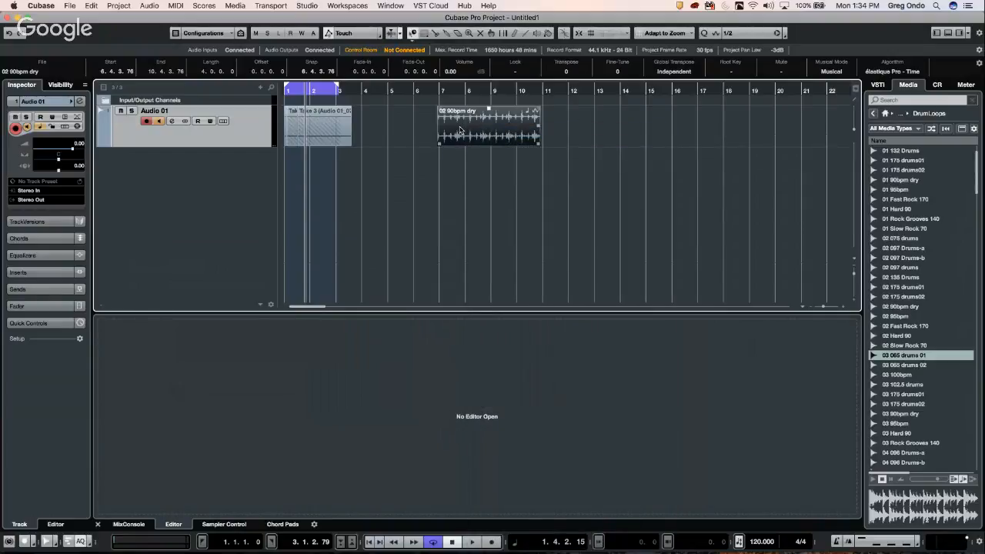
right_click(462, 127)
click(474, 133)
click(459, 165)
click(460, 131)
right_click(471, 131)
click(472, 131)
right_click(472, 130)
click(472, 131)
shift+click(462, 123)
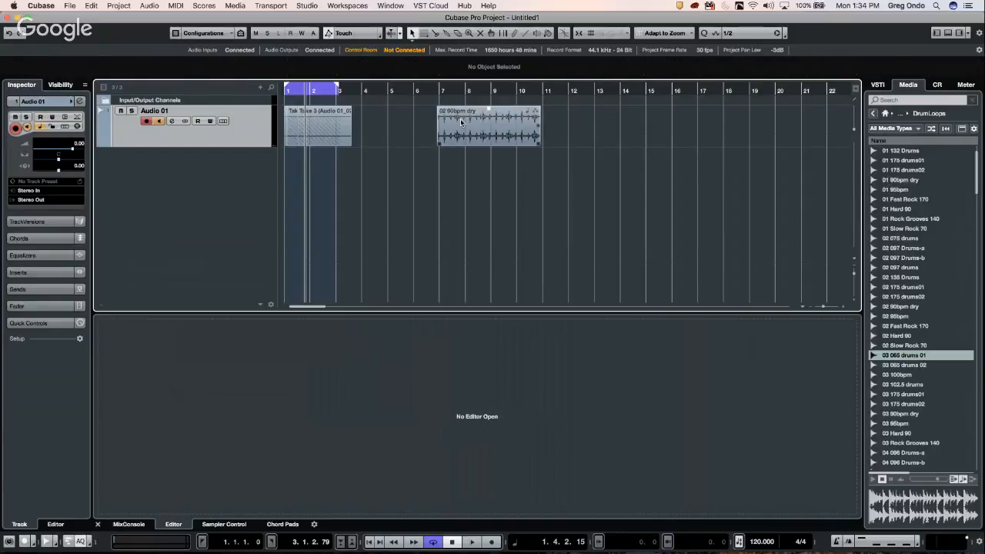
click(462, 121)
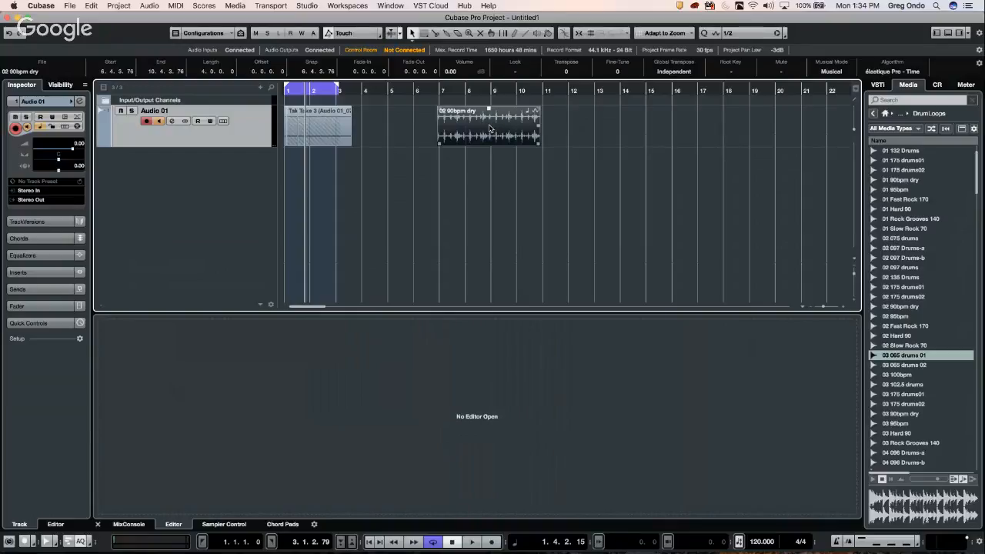
Step: Choose the Play tool and audition the 02 90bpm dry event from just after bar 8
right_click(489, 129)
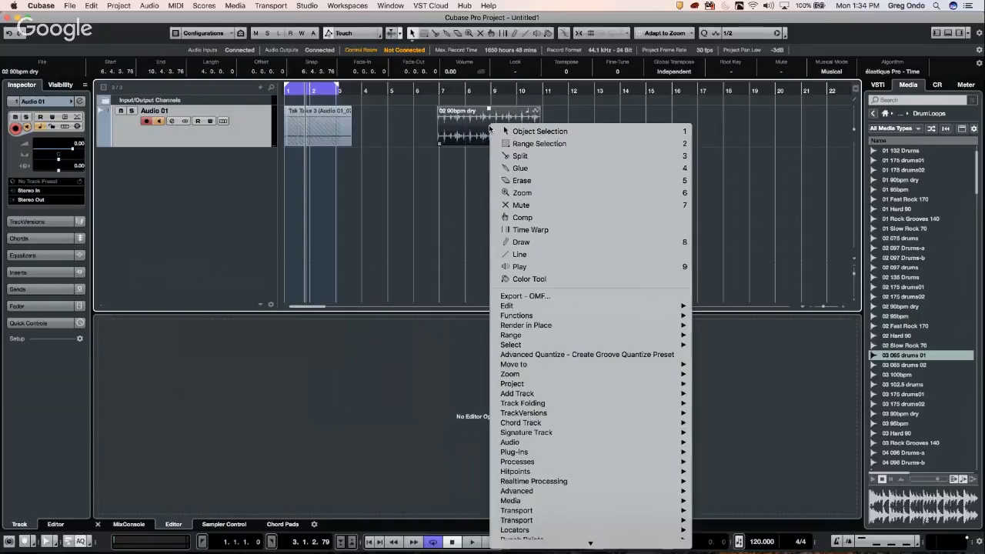
click(533, 267)
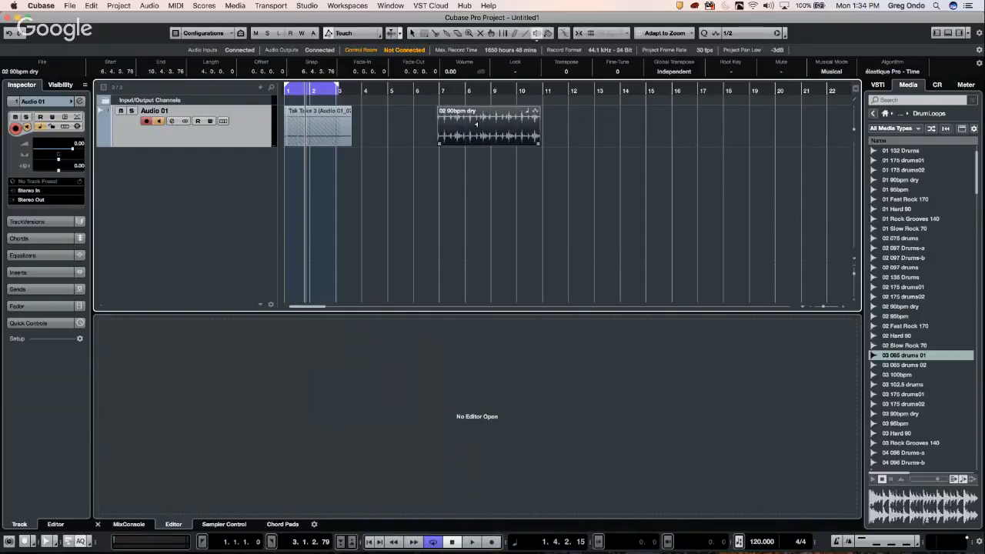
click(474, 125)
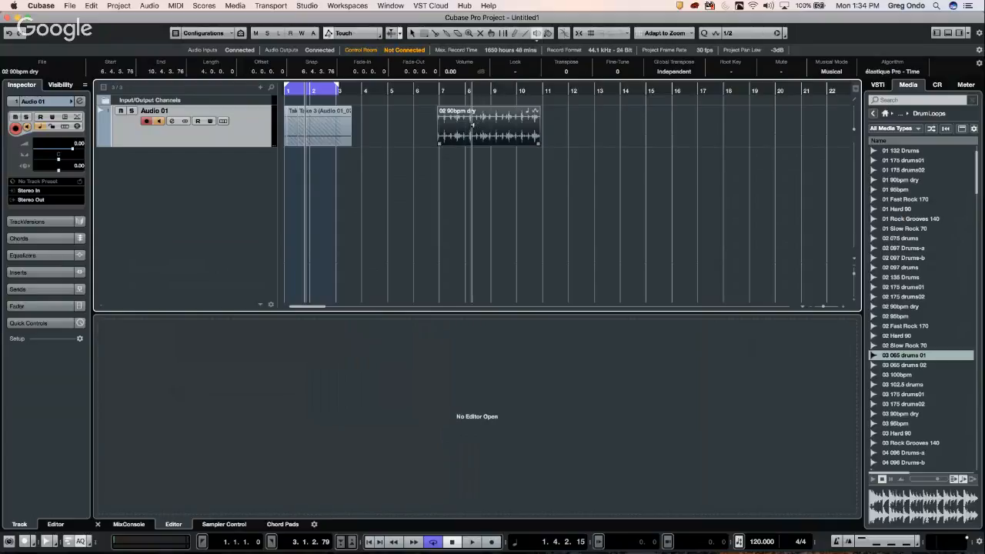
Step: Alternate between the Scrub and Play modes of the tool while auditioning different spots in the 02 90bpm dry event
key(9)
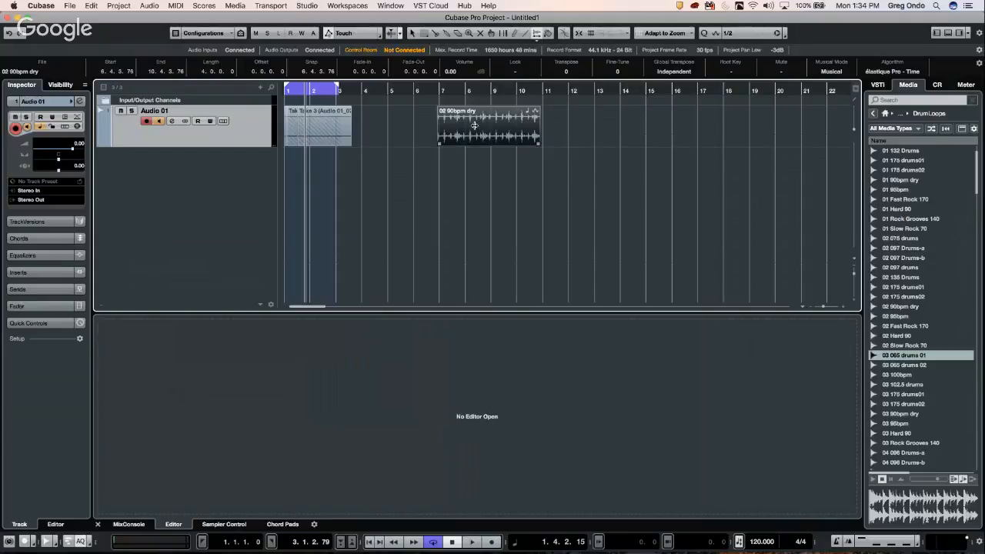
key(9)
click(473, 126)
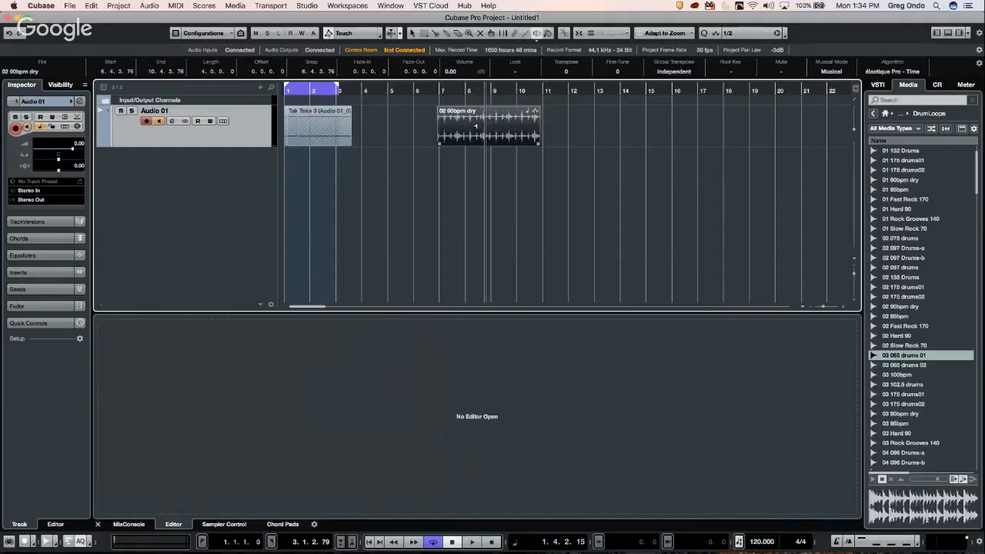
click(474, 125)
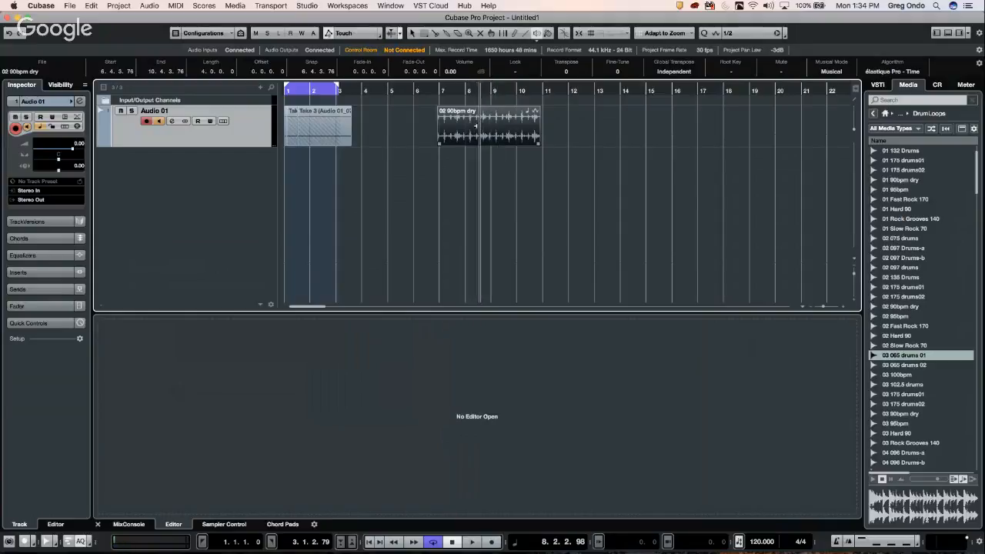
click(449, 131)
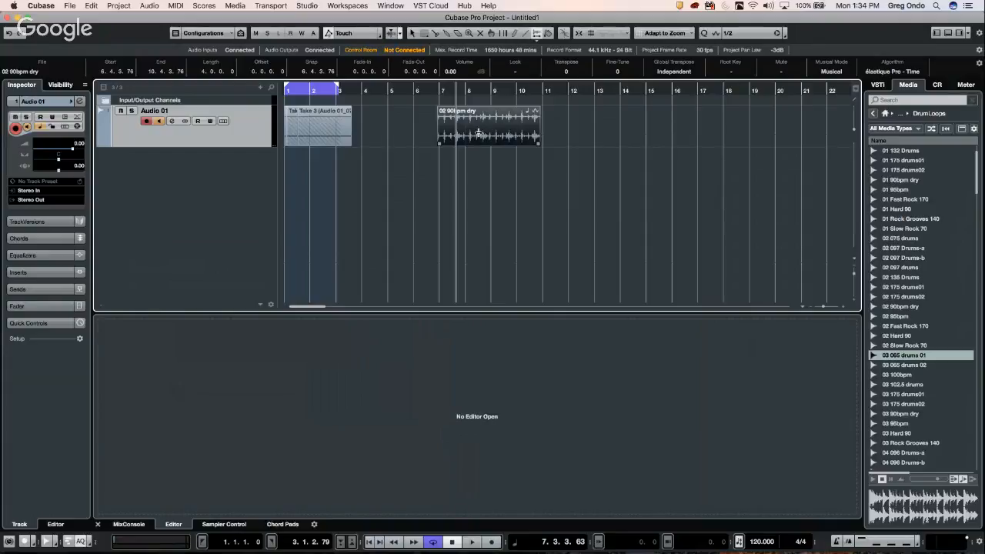
Step: Return to the Object Selection tool and split the 02 90bpm dry event at 8.3.1.119 and 9.3.1.67
right_click(497, 134)
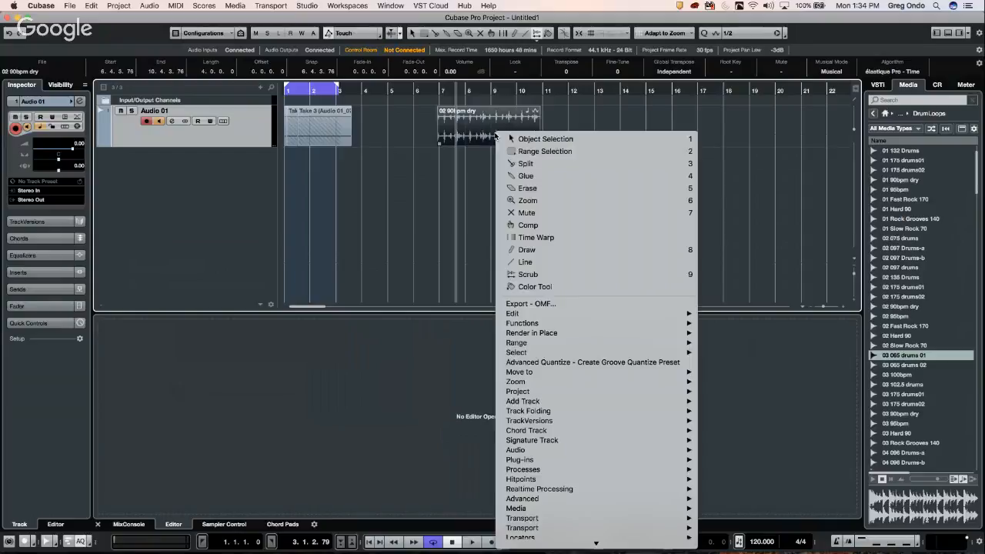
click(502, 139)
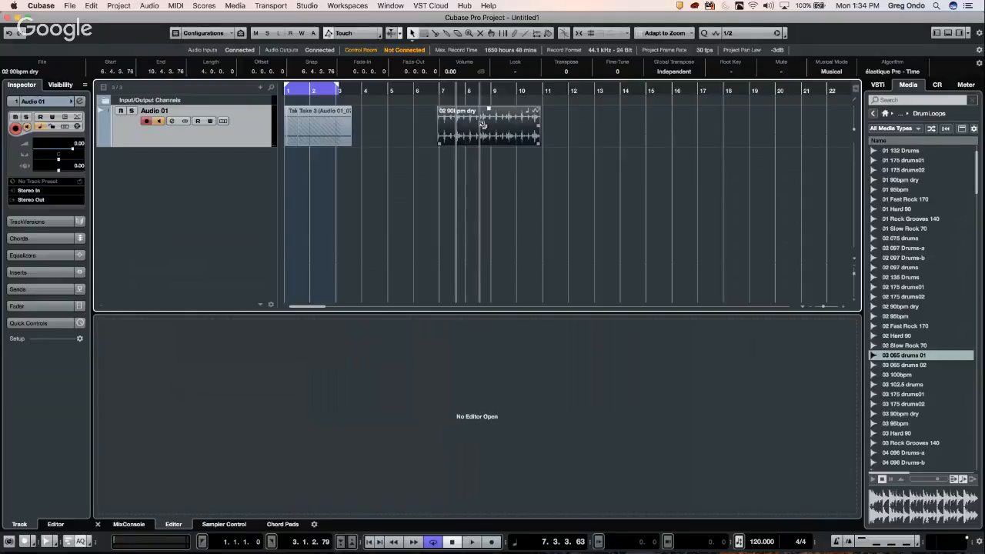
alt+click(479, 121)
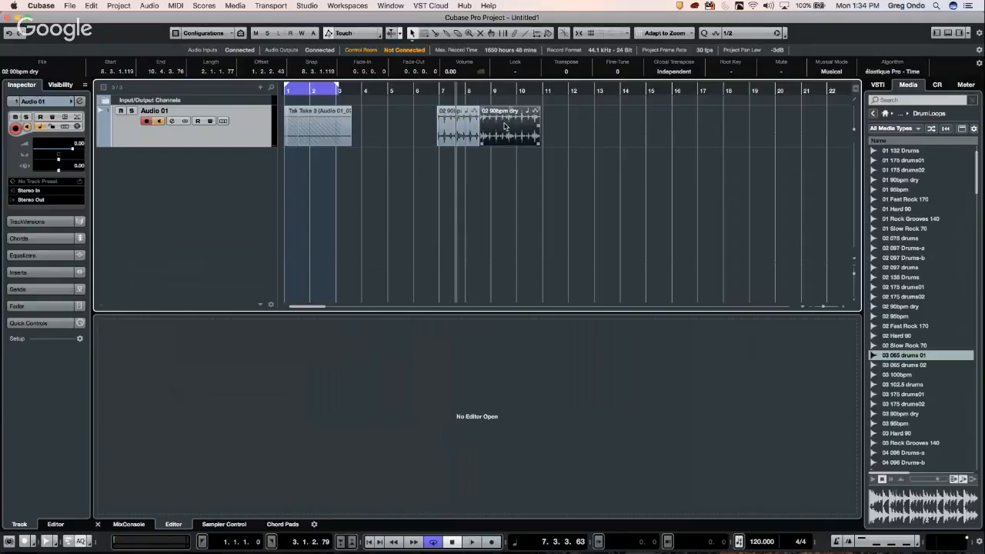
alt+click(509, 126)
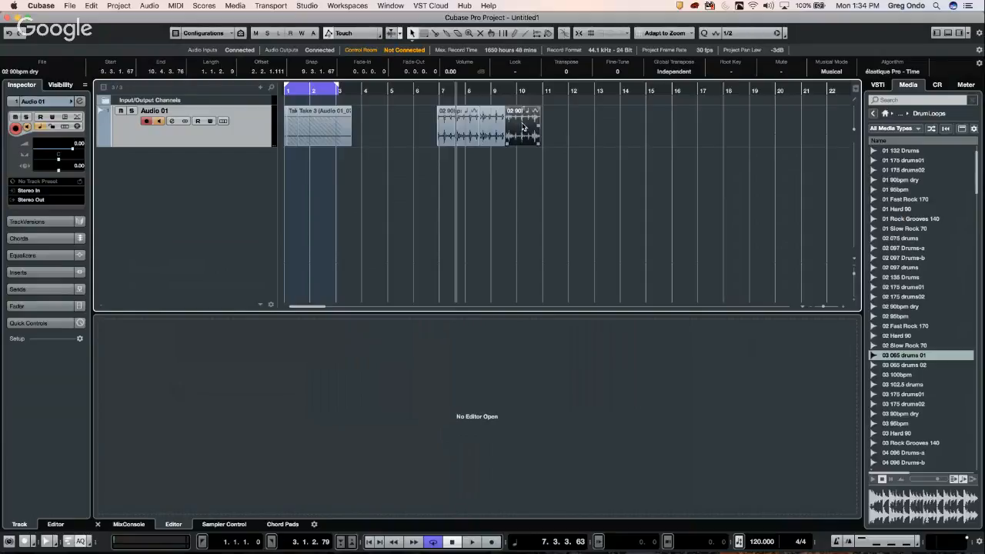
Step: Select the first and last slices of the split drum loop together, leaving the middle slice out of the selection
shift+click(523, 127)
click(522, 126)
shift+click(457, 129)
shift+click(483, 130)
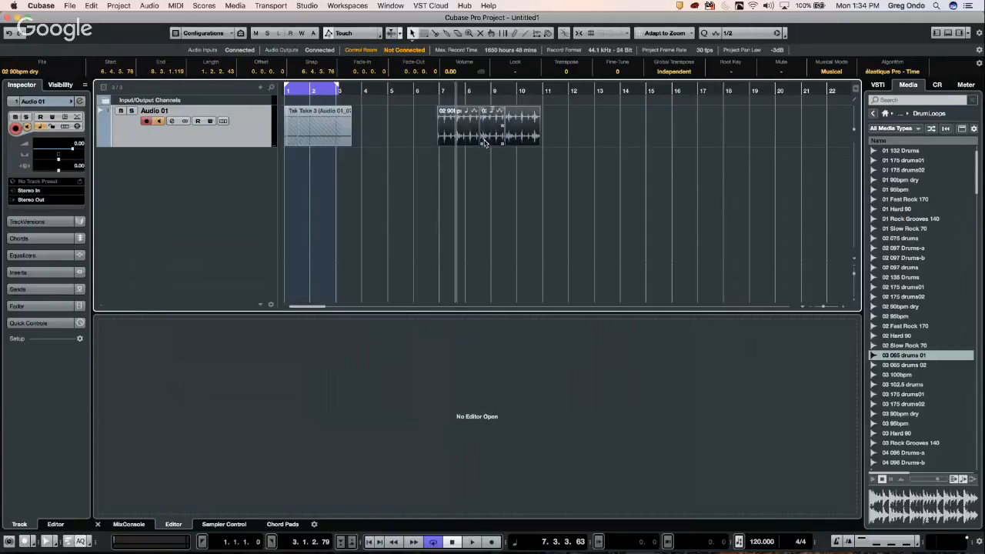
shift+click(499, 135)
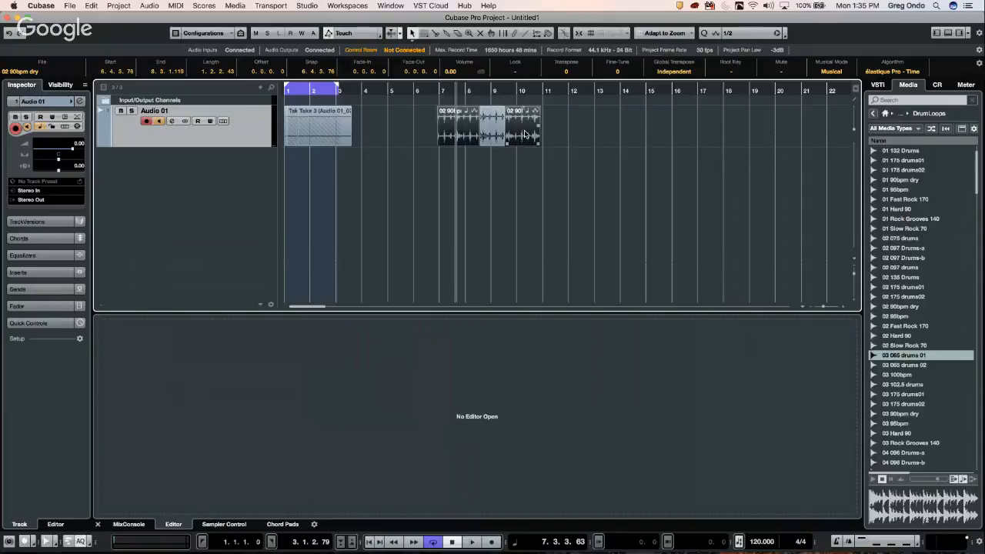
Step: Undo both splits of the 02 90bpm dry event
key(super+z)
key(super+z)
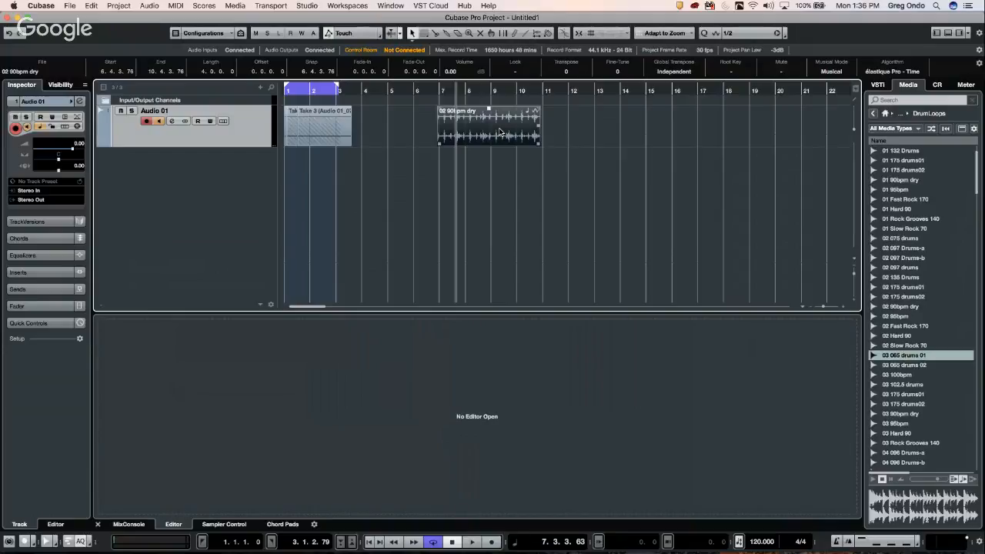
right_click(213, 171)
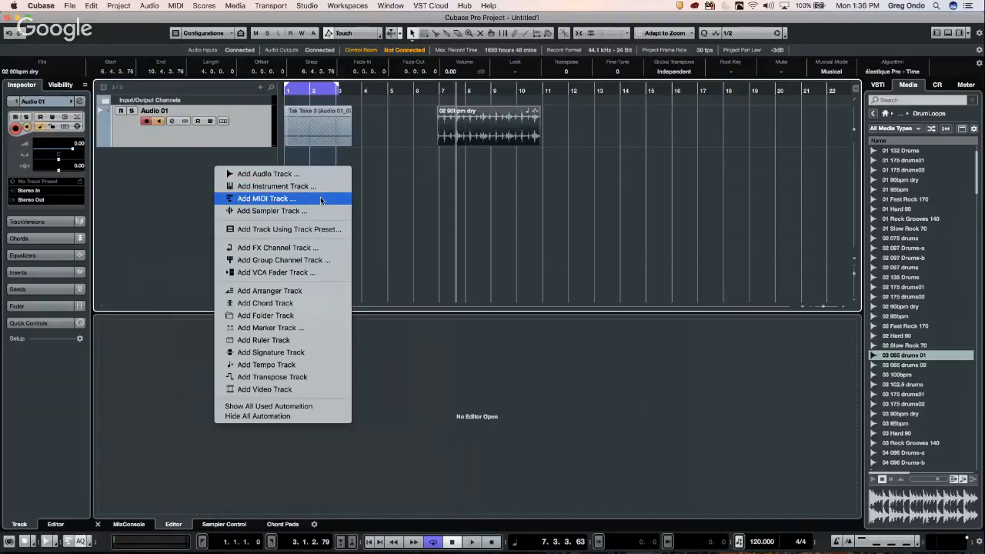
click(576, 197)
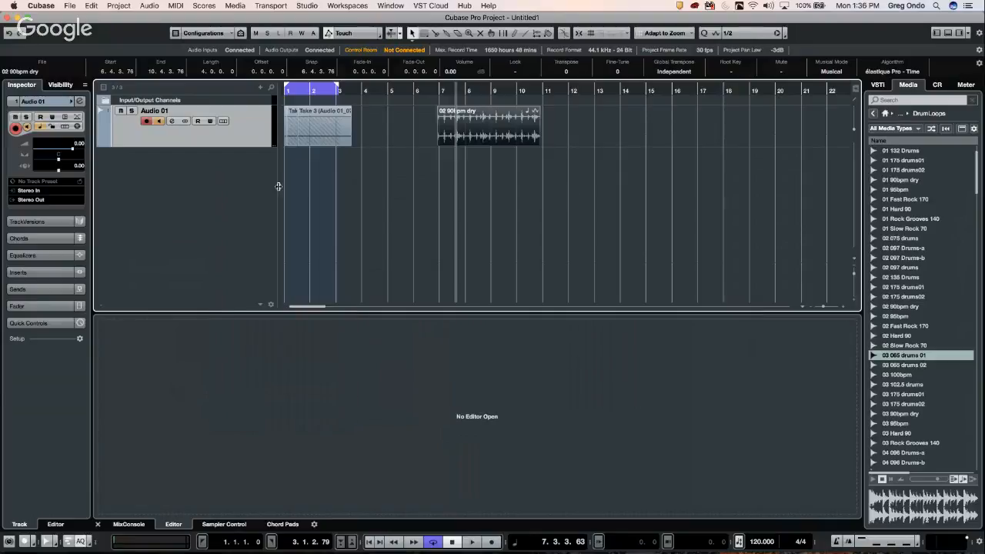
right_click(220, 177)
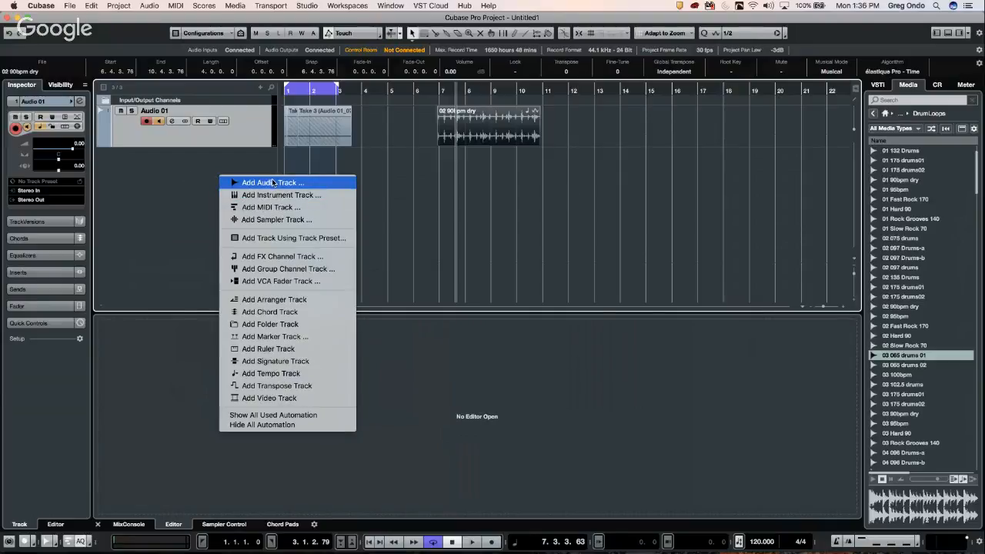
click(434, 172)
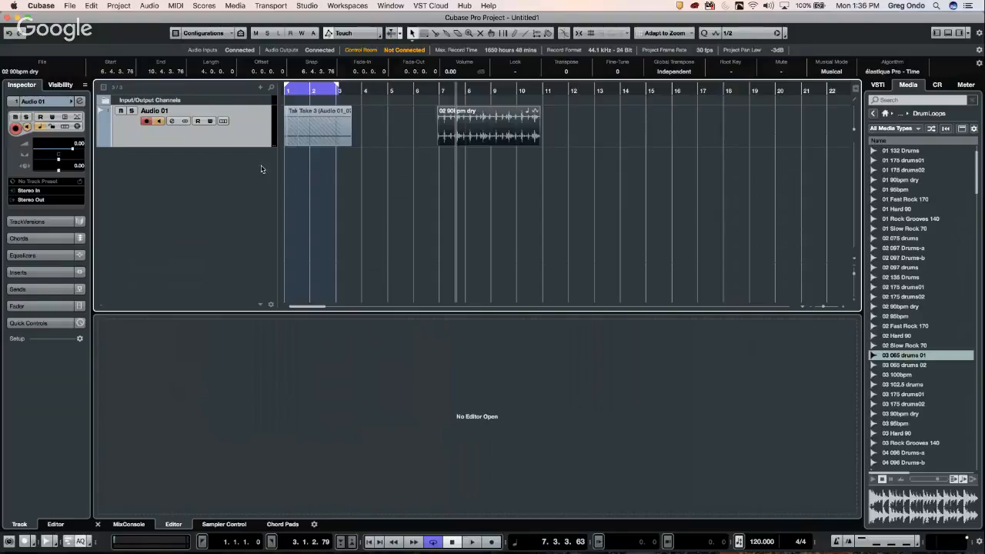
Step: Add a MIDI track to the project below the Audio 01 track
right_click(215, 163)
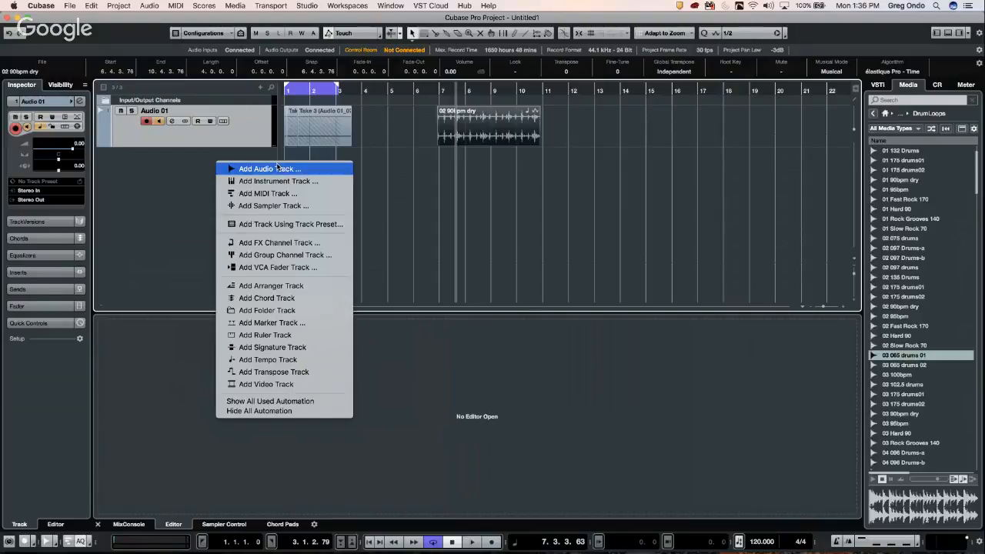
click(274, 192)
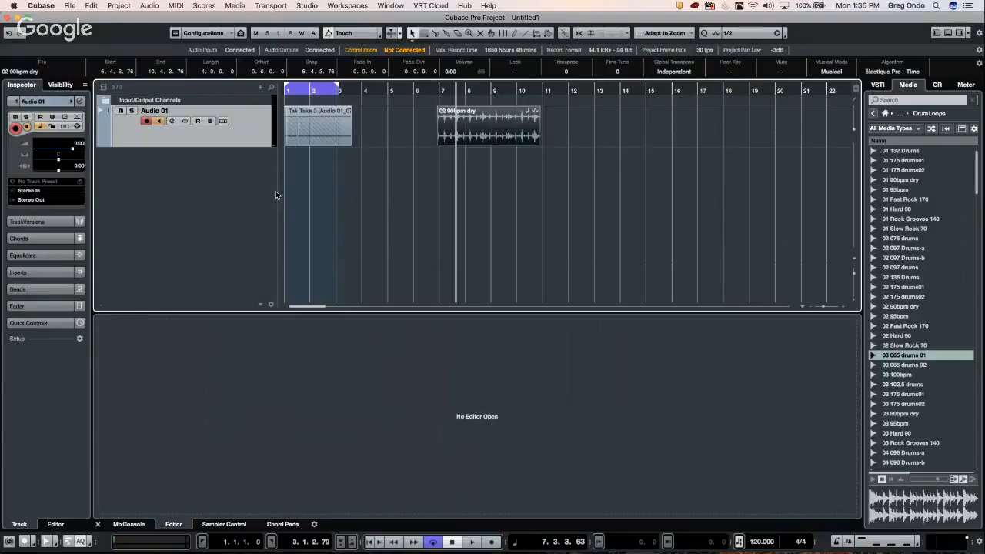
click(545, 165)
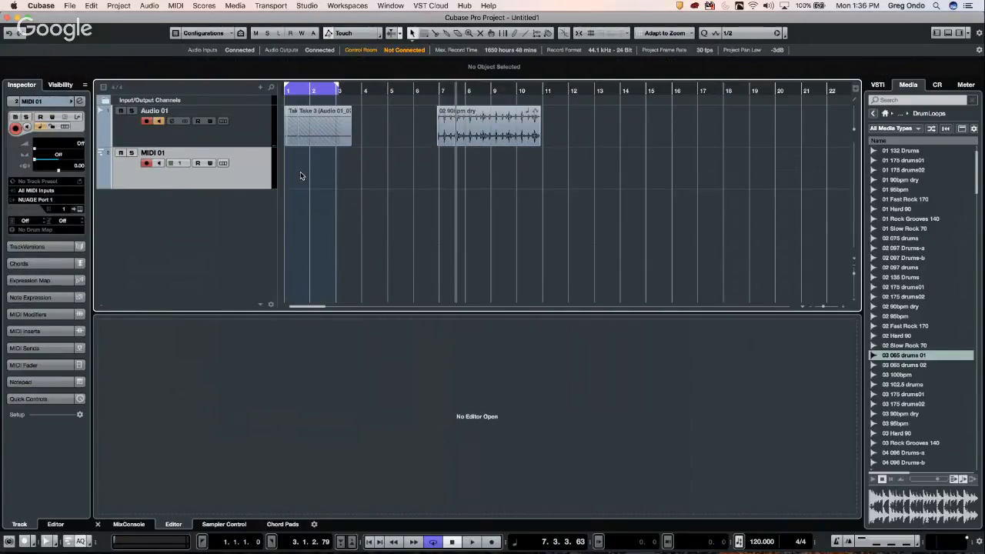
Step: Create an empty part between the locators on the new MIDI track and open it in the Key Editor
double_click(313, 175)
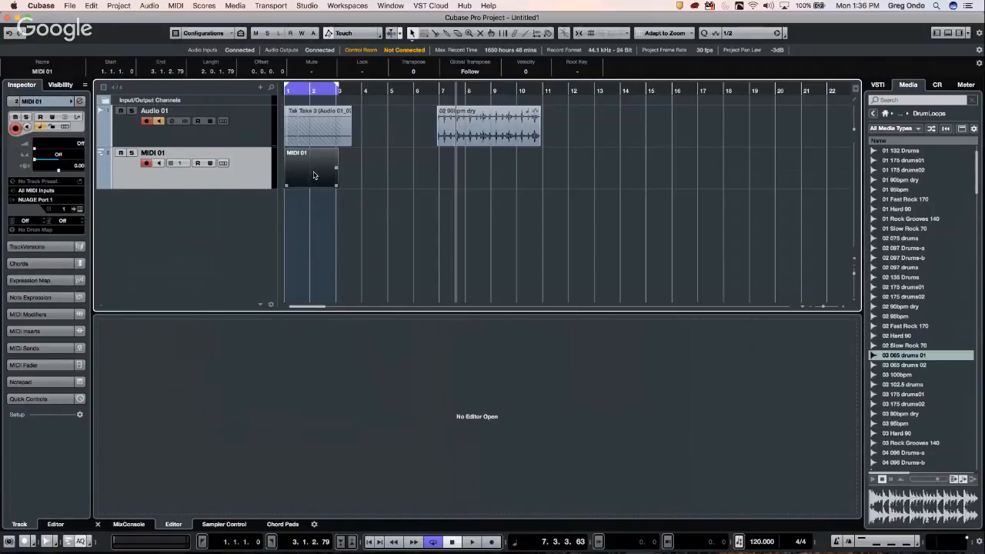
double_click(313, 175)
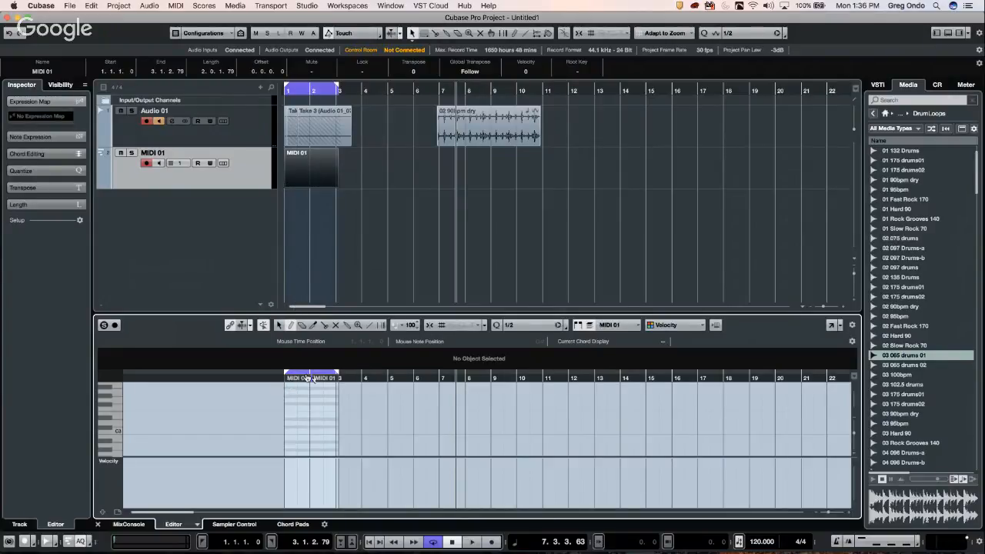
drag(344, 376, 272, 383)
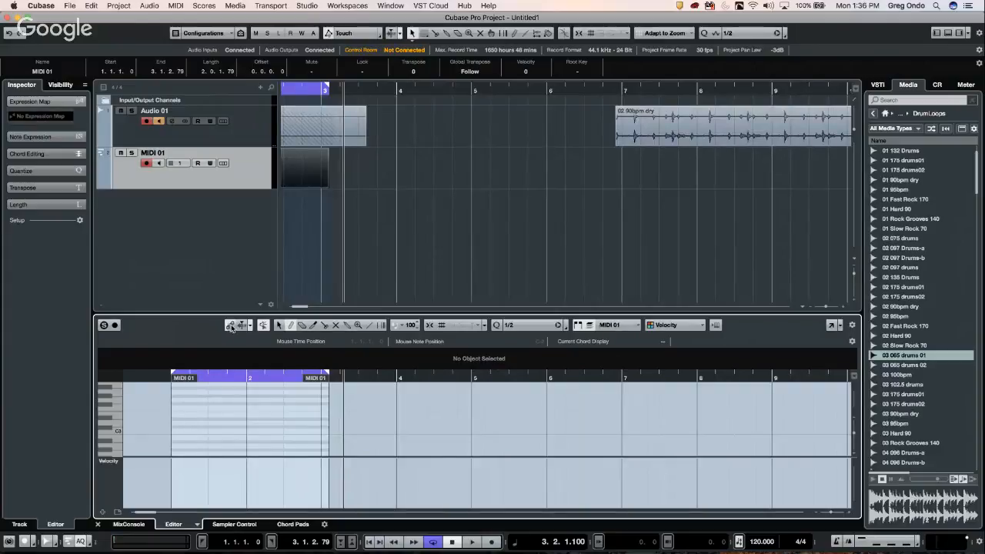
click(173, 375)
drag(174, 374, 177, 428)
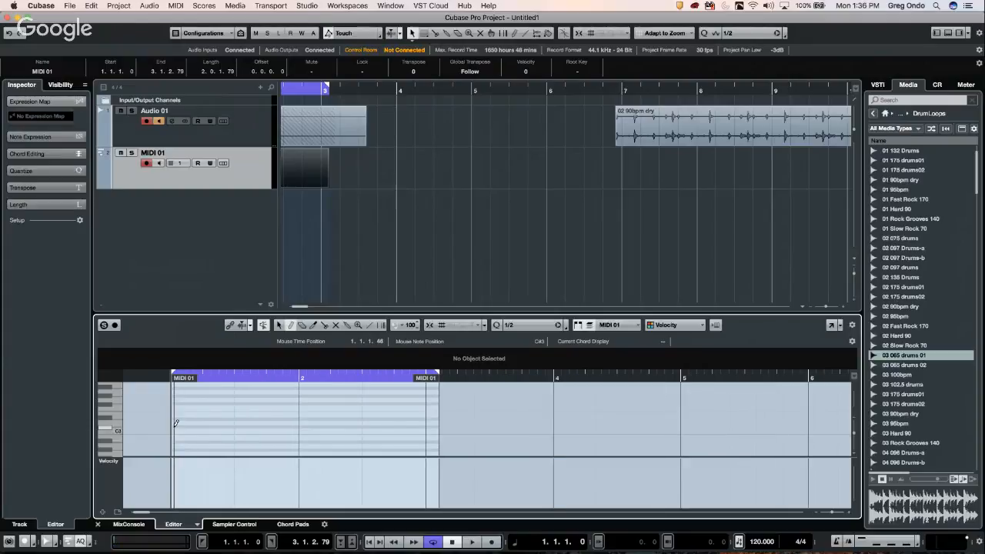
Step: Try a single C#3 note at the start of the MIDI part and delete it
click(173, 424)
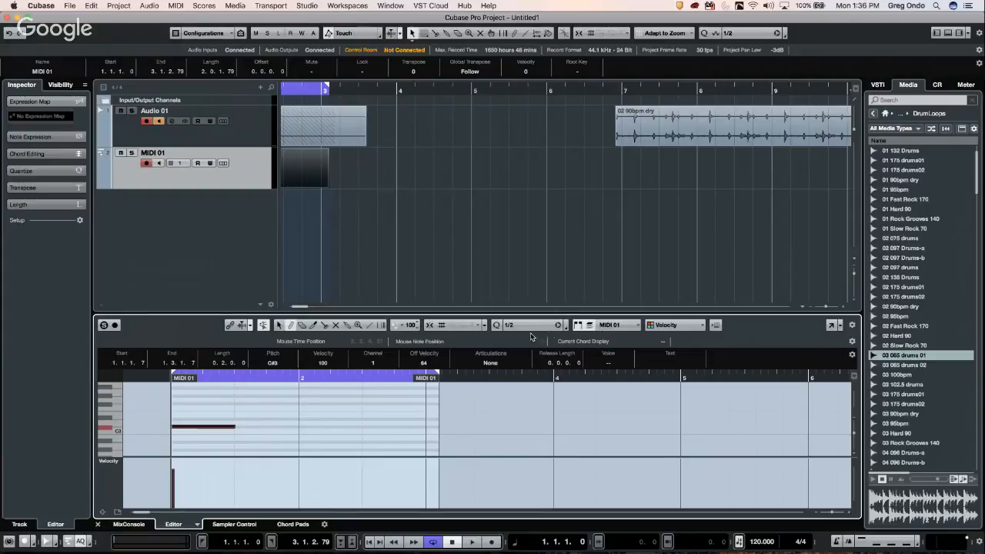
key(Delete)
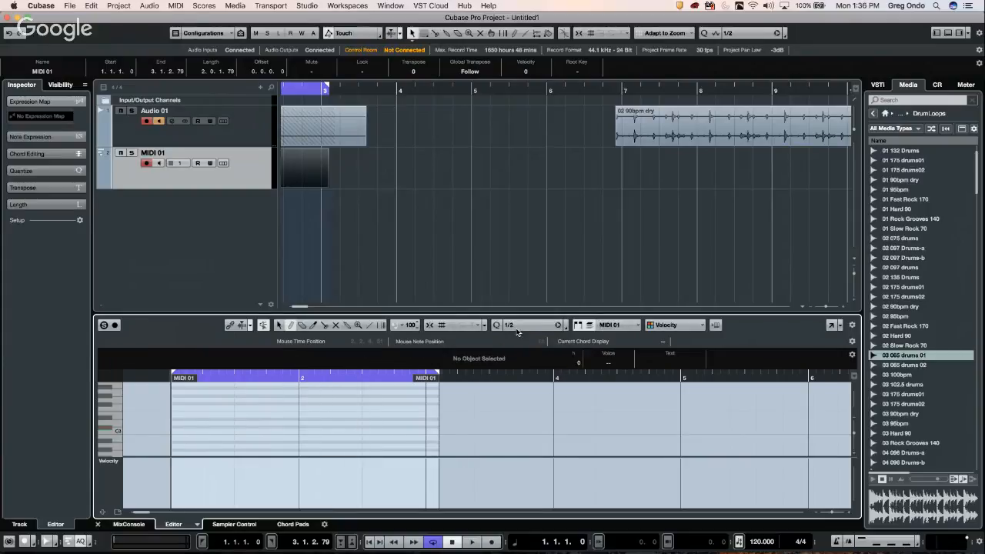
Step: Set the quantize value to 1/16 and draw a row of nine short D#3 notes across the MIDI part
click(517, 327)
click(537, 353)
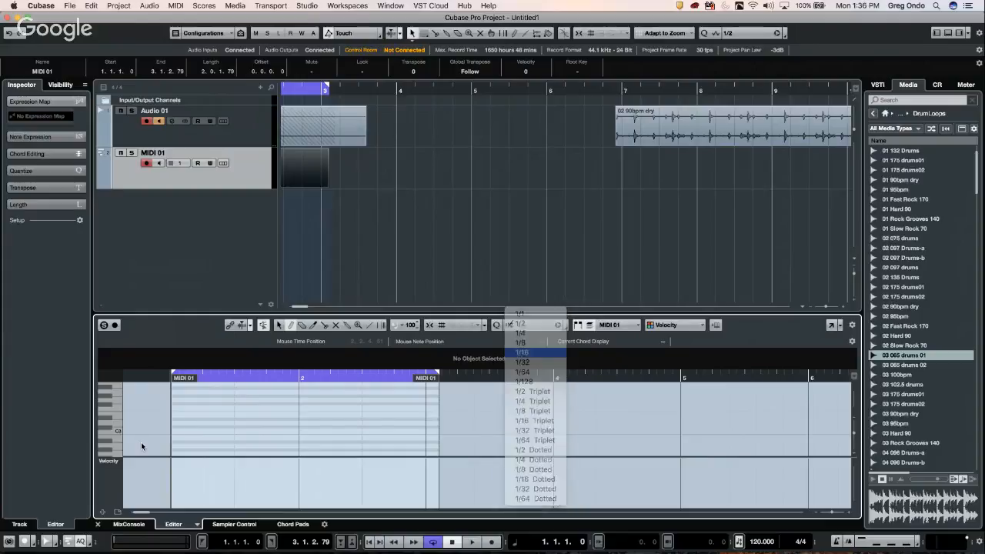
click(175, 418)
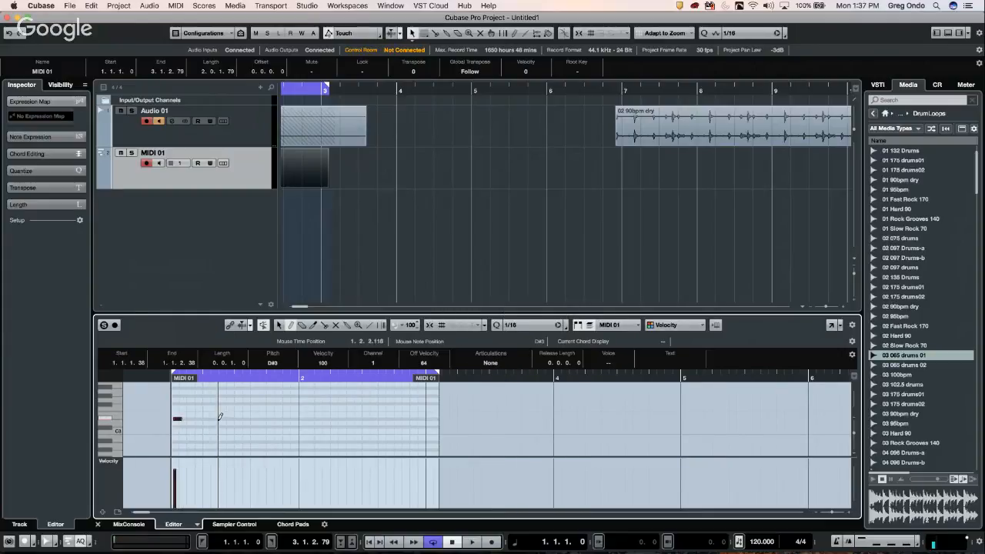
click(217, 418)
drag(238, 418, 258, 418)
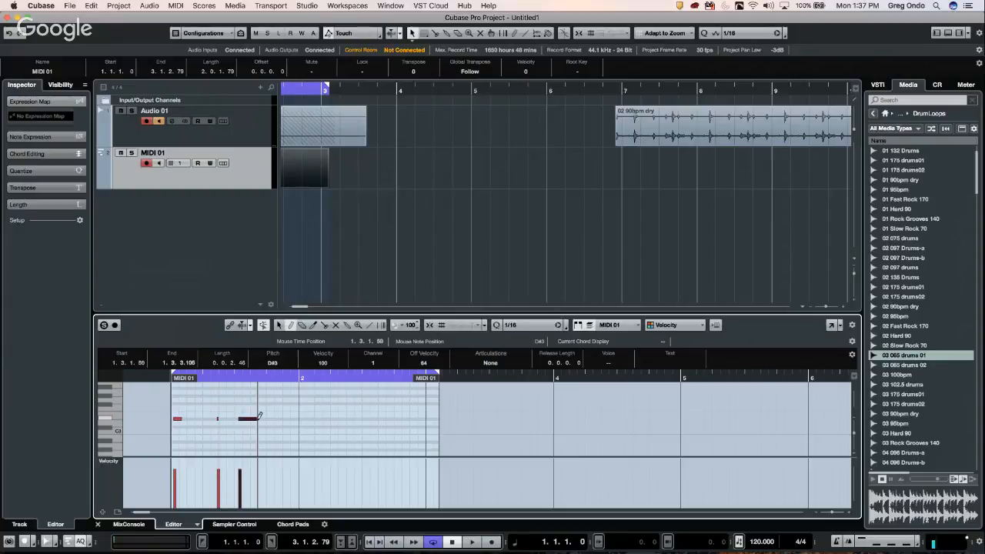
click(274, 418)
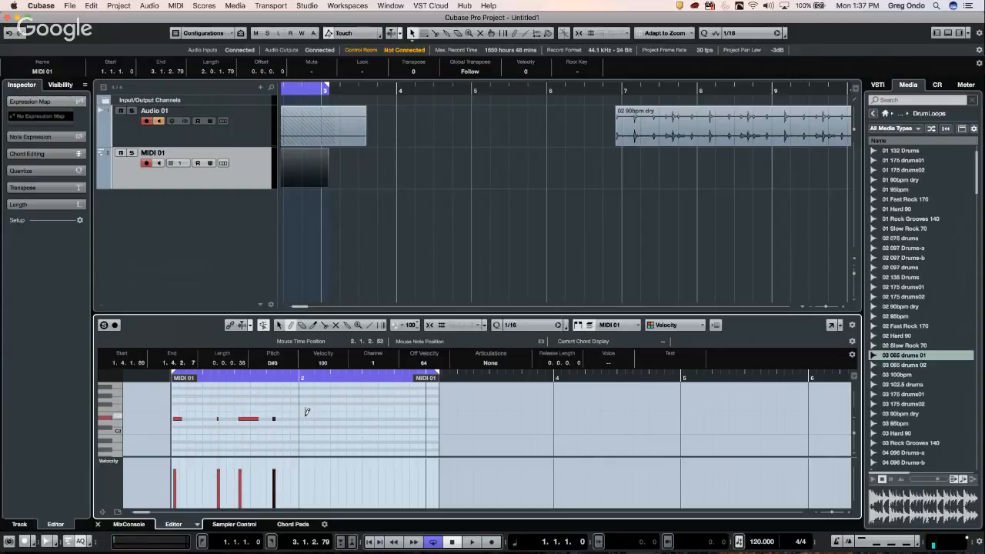
drag(302, 418, 347, 422)
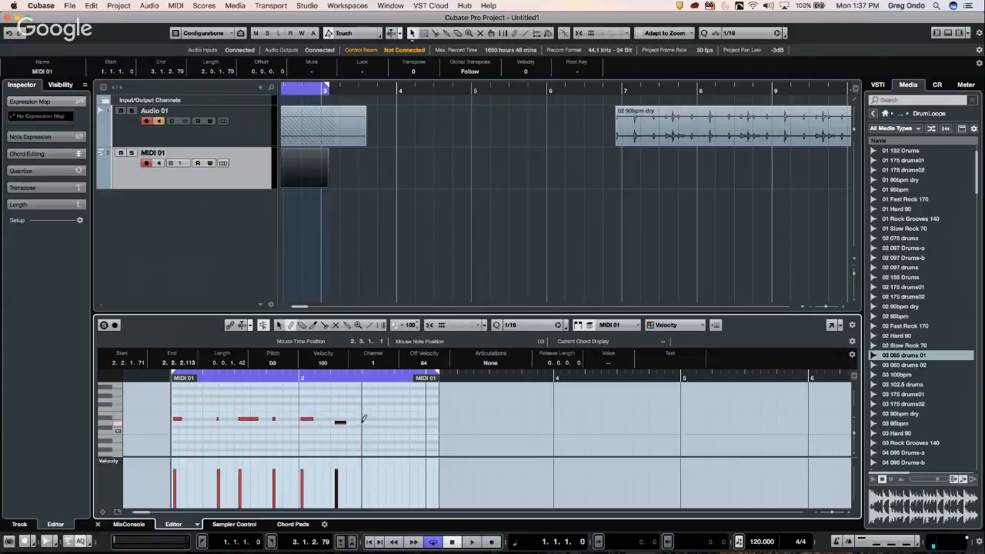
key(super+z)
drag(337, 418, 436, 418)
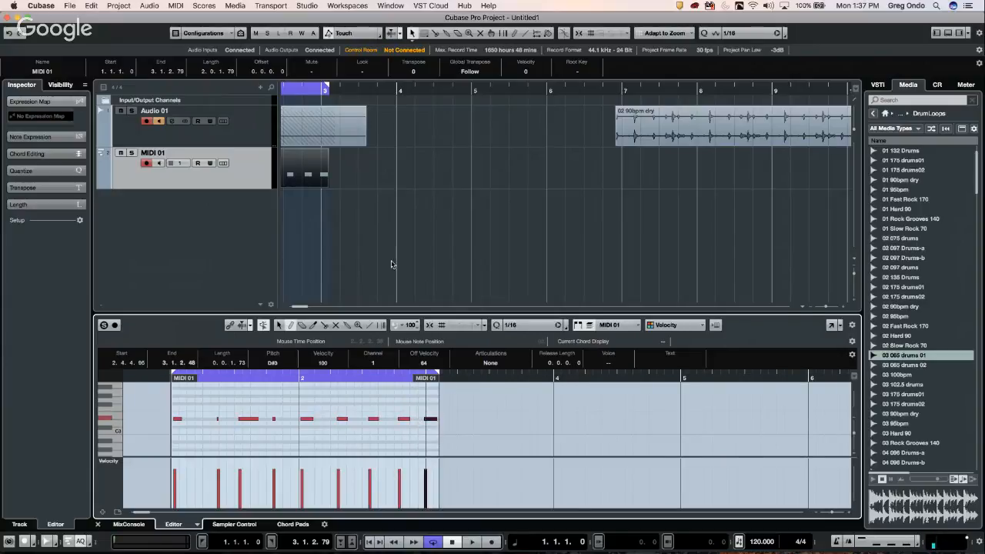
Step: Open the MIDI track's MIDI Modifiers and vary the Transpose value down and up, leaving it at a negative setting
click(181, 176)
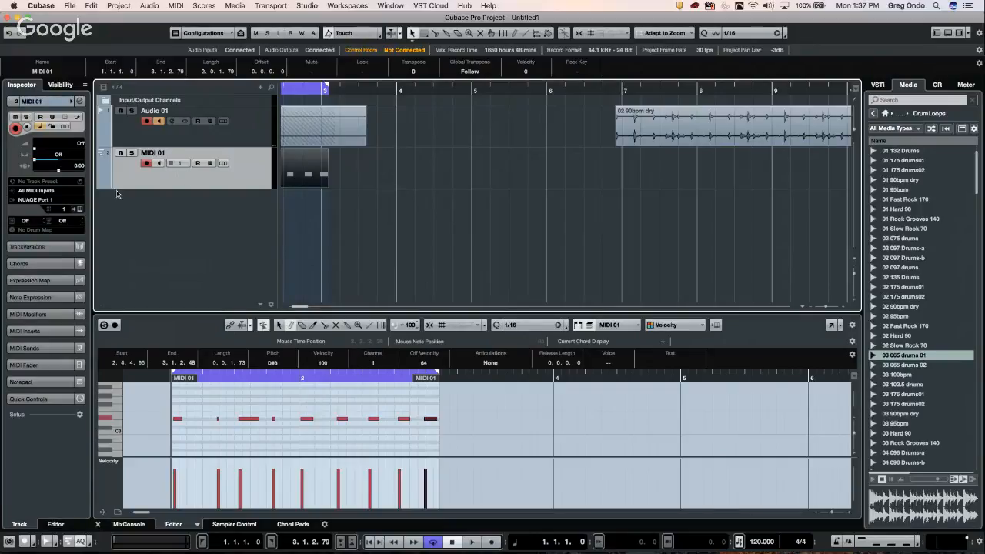
click(42, 313)
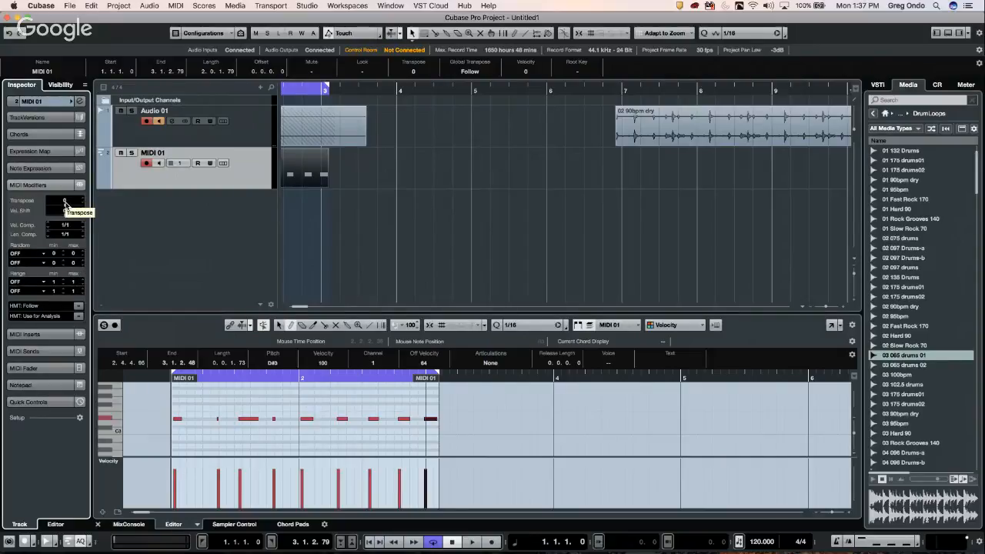
scroll(62, 202, down, 20)
scroll(63, 203, up, 20)
scroll(65, 204, down, 15)
scroll(63, 208, up, 8)
scroll(64, 207, up, 9)
scroll(64, 208, down, 6)
scroll(66, 204, down, 5)
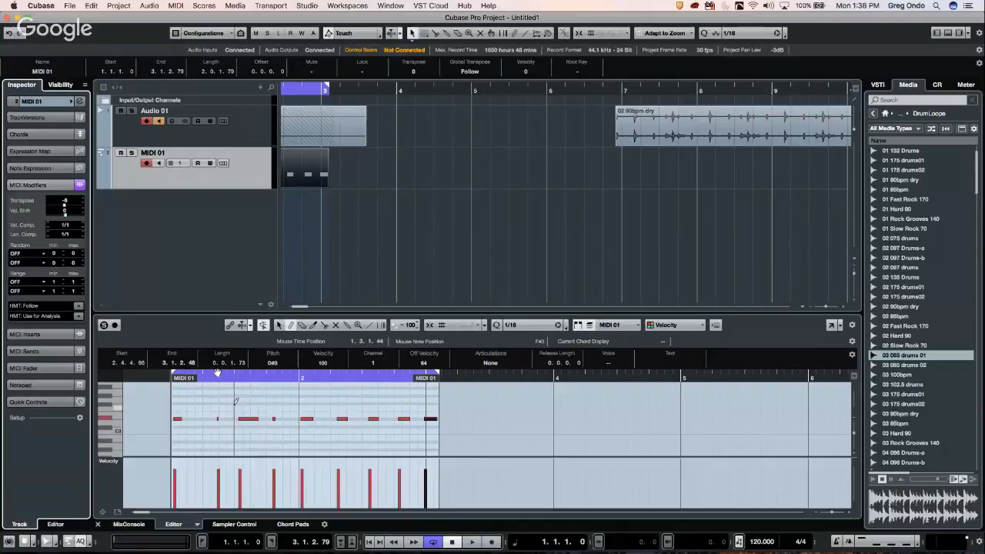
Step: Try Freeze MIDI Modifiers on the transposed MIDI track and undo it
click(176, 6)
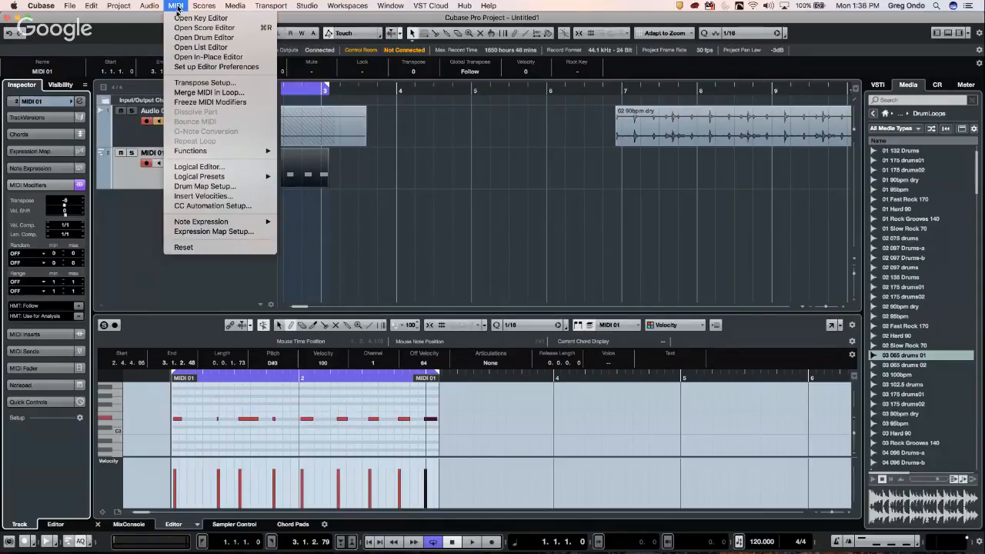
click(219, 102)
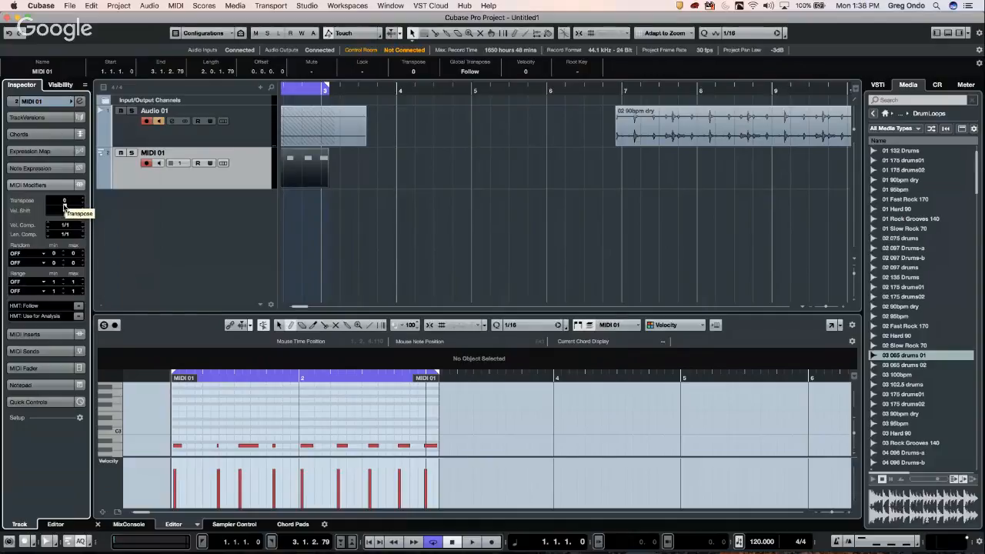
key(super+z)
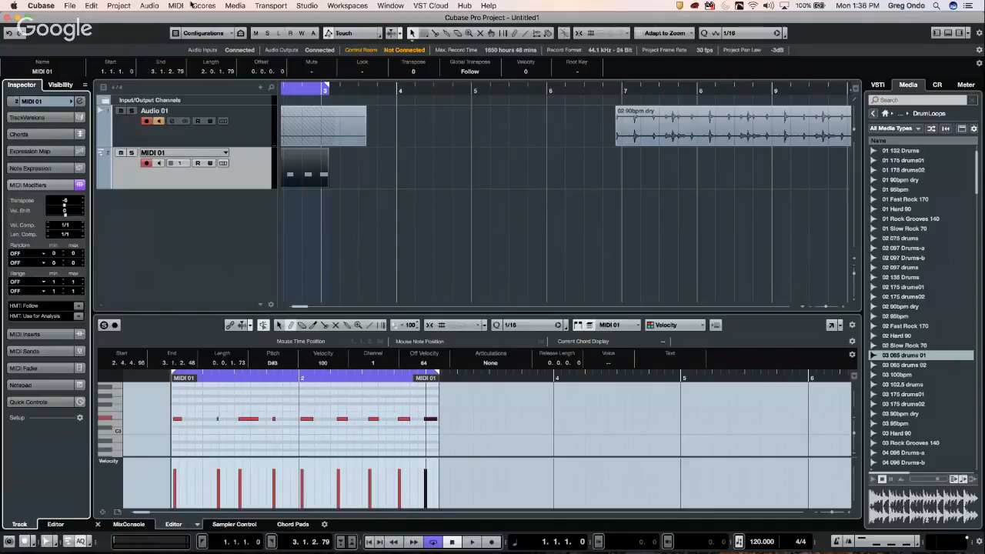
Step: Freeze the MIDI modifiers to write the track's transposition permanently into the part's notes
click(204, 6)
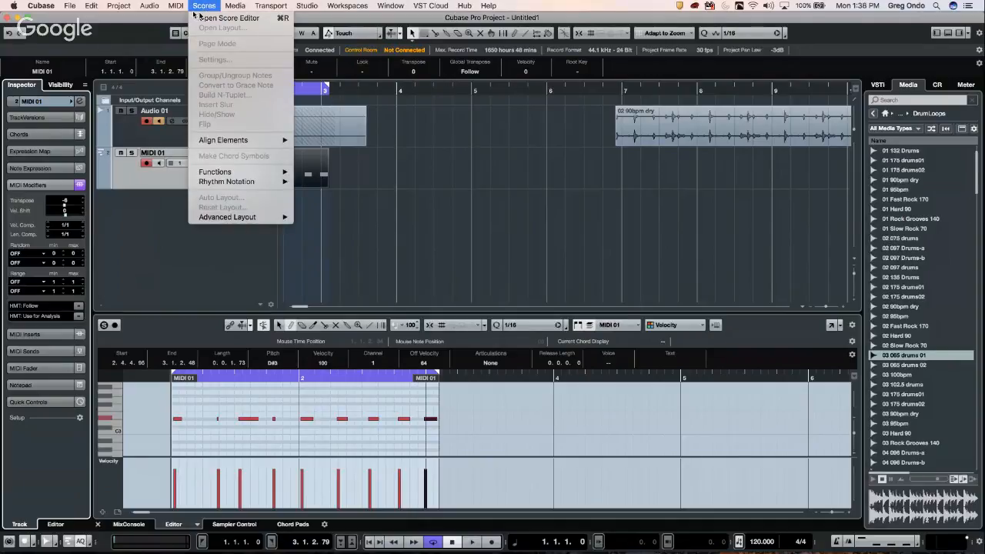
mouse_move(175, 5)
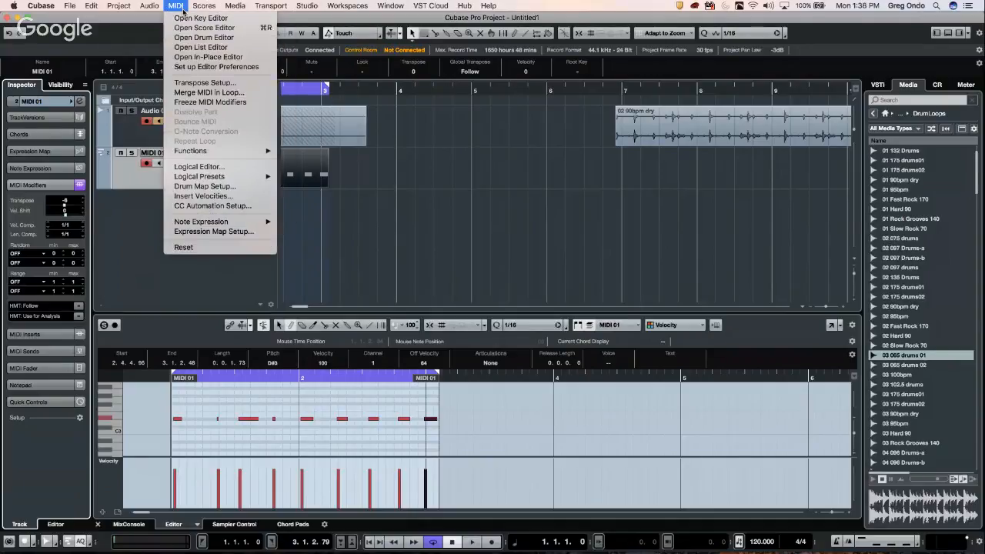
click(243, 106)
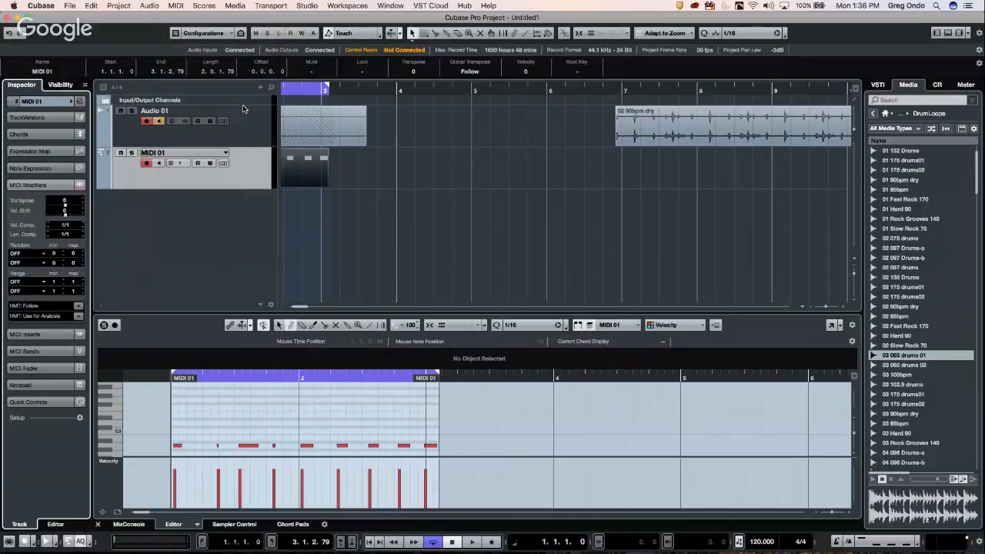
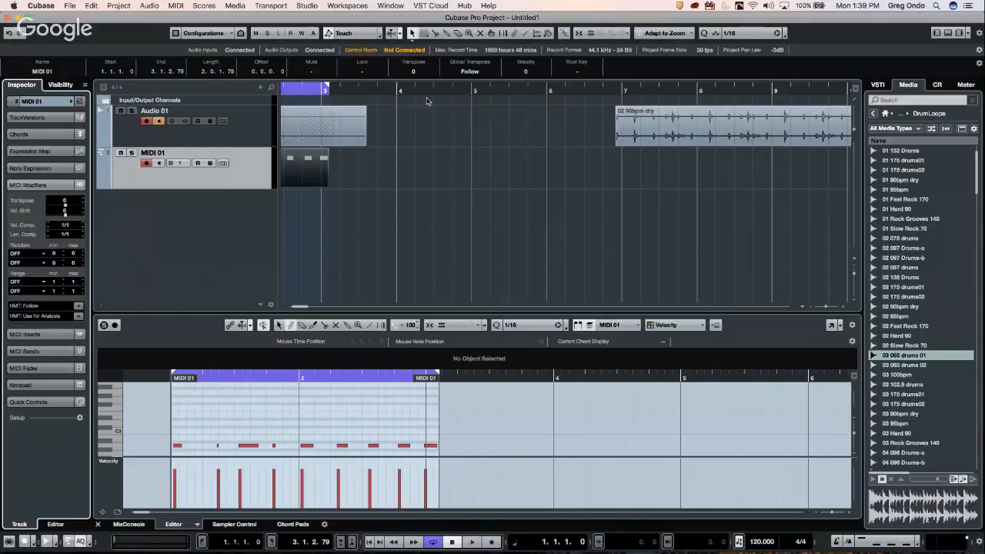
click(69, 8)
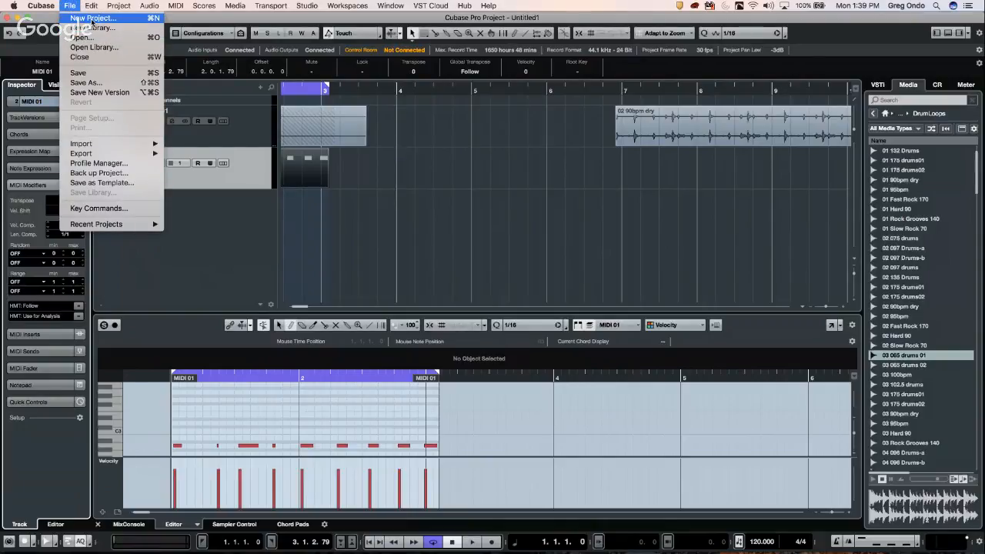
click(723, 212)
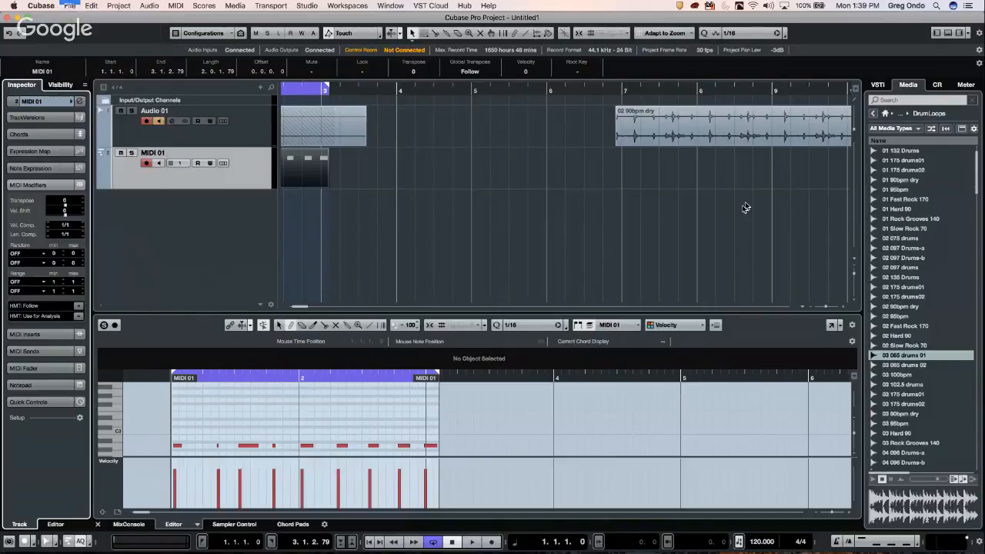
Step: Add one instrument track with Groove Agent SE from the VST instrument rack, routed to Stereo Out
click(878, 84)
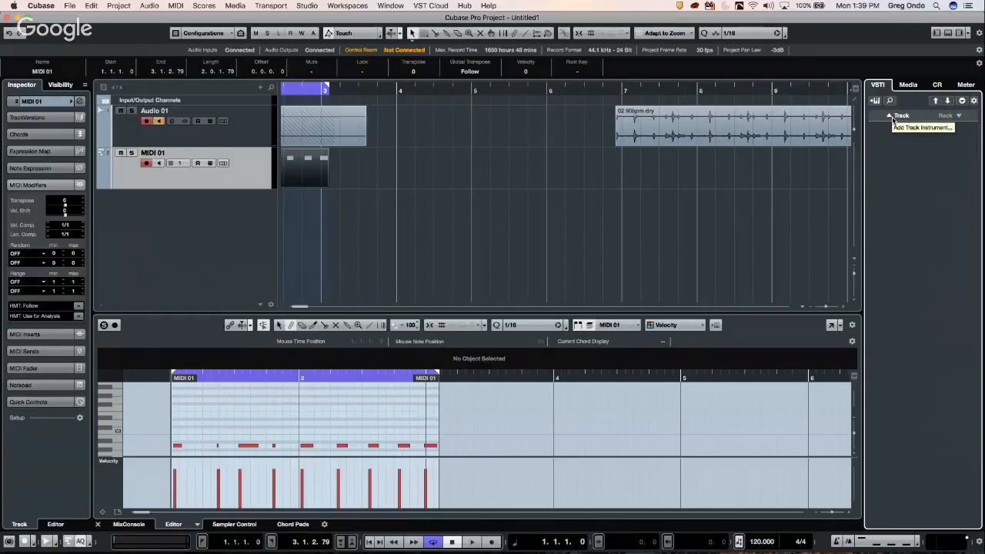
click(891, 119)
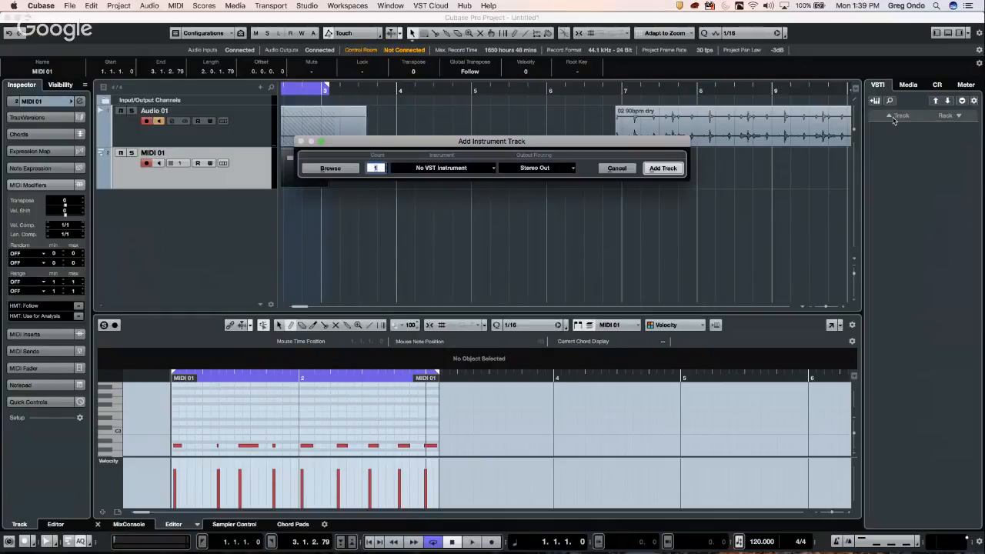
click(436, 169)
click(469, 223)
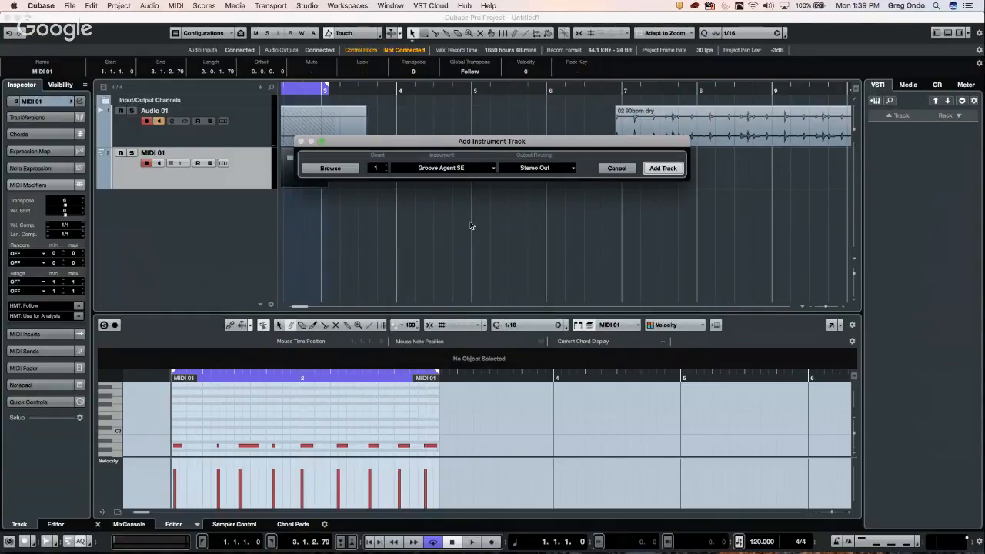
click(662, 169)
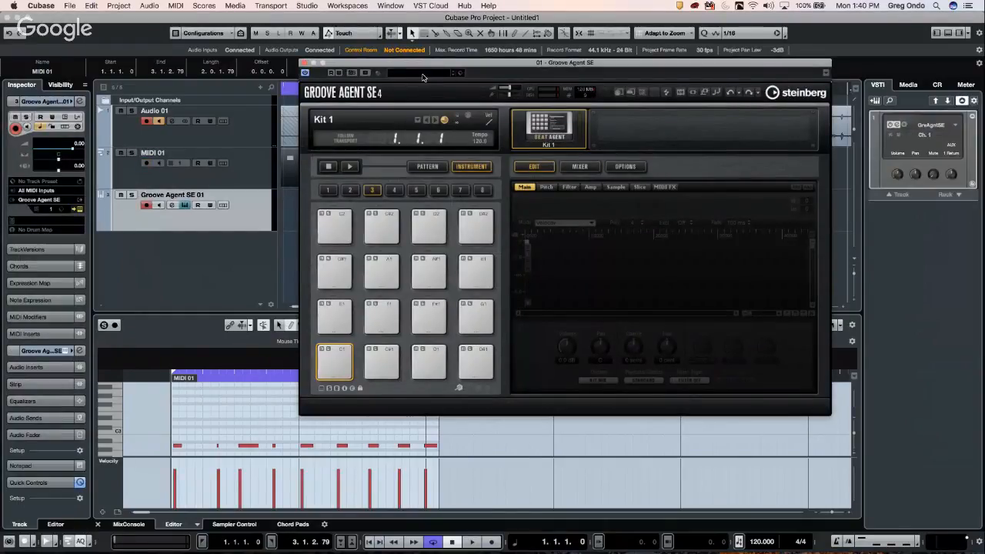
Step: Search Groove Agent SE's kit browser for "urban ballads" and load Urban Ballads Kit 01
click(548, 127)
click(567, 132)
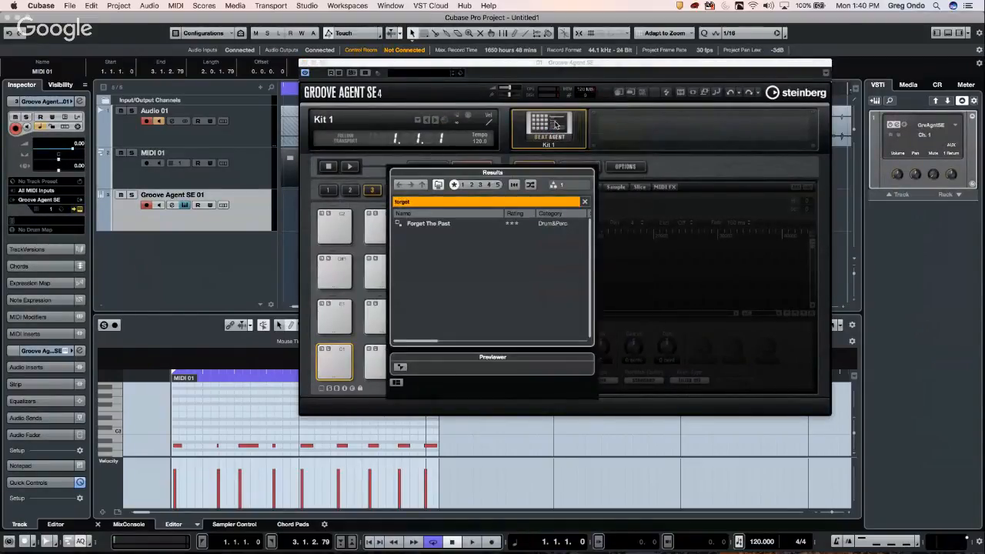
click(420, 201)
text(u)
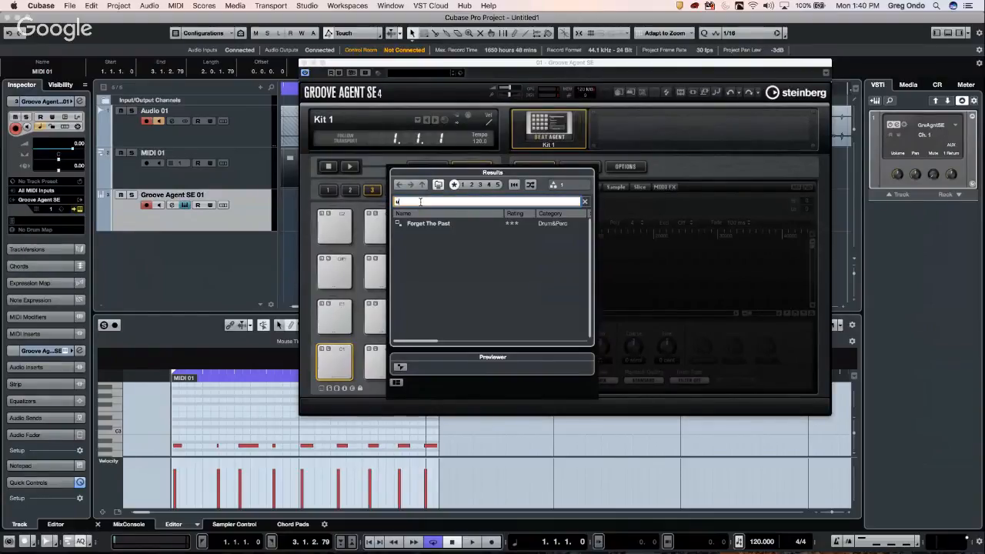
text(rtbAN Ballads)
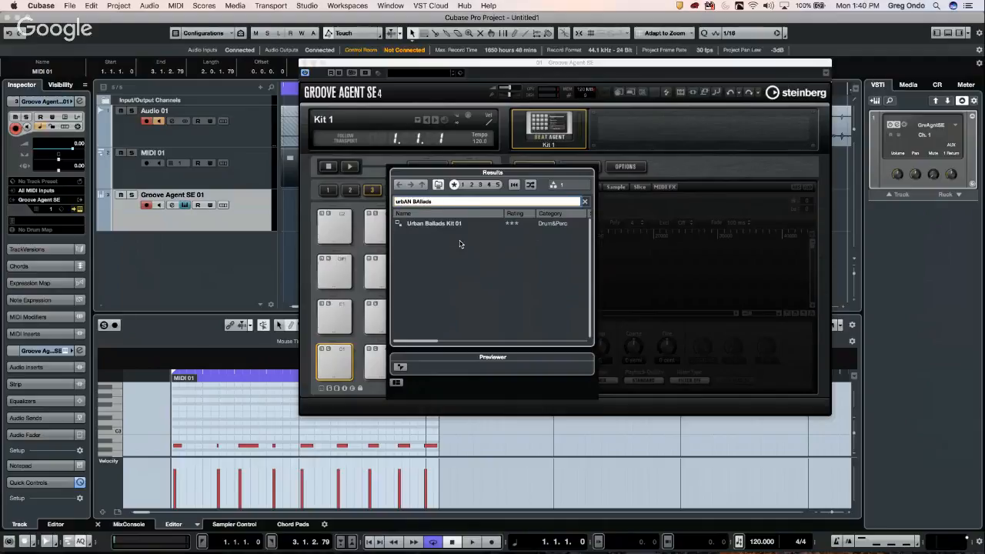
double_click(450, 224)
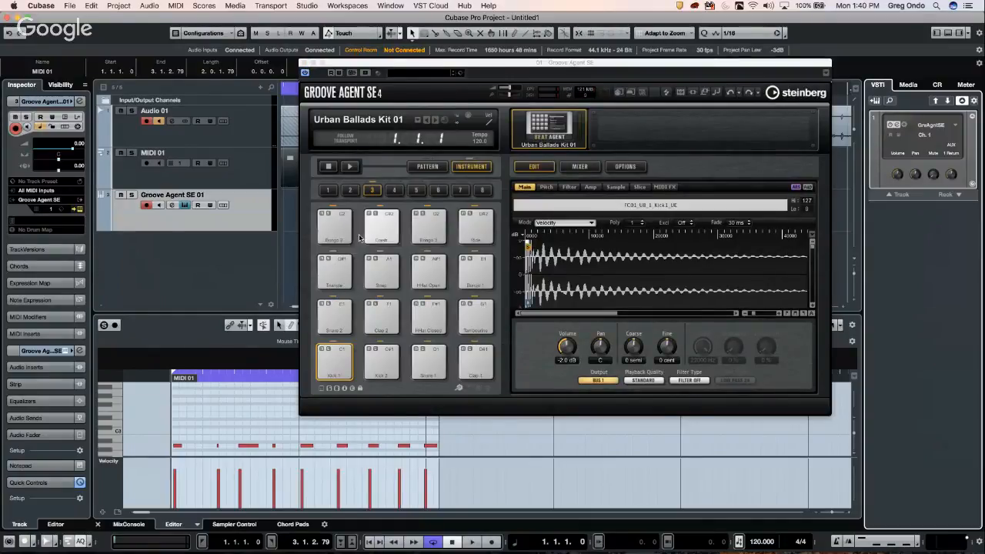
Step: Move the Groove Agent SE window aside and audition the kit's Kick 1 pad
drag(350, 64, 455, 73)
click(443, 377)
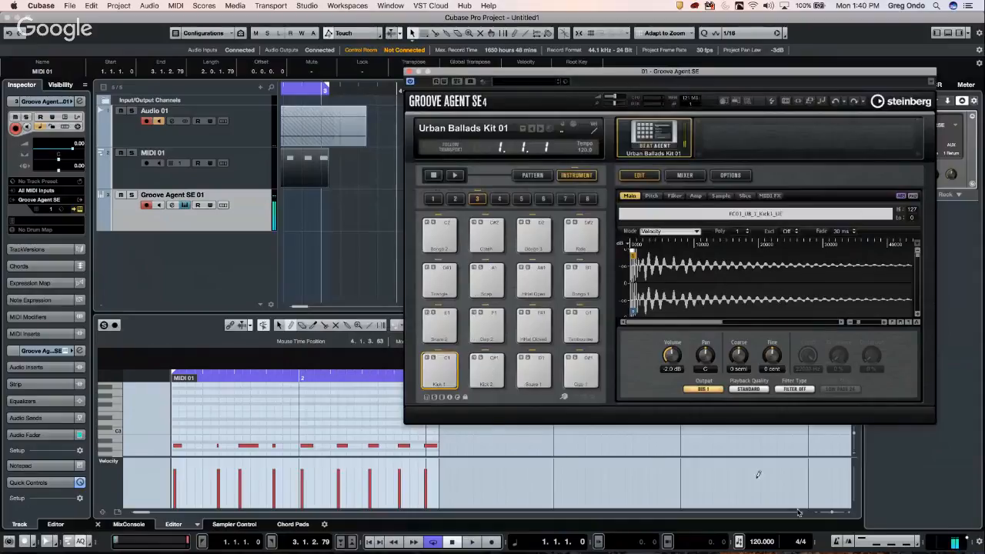
drag(974, 541, 977, 503)
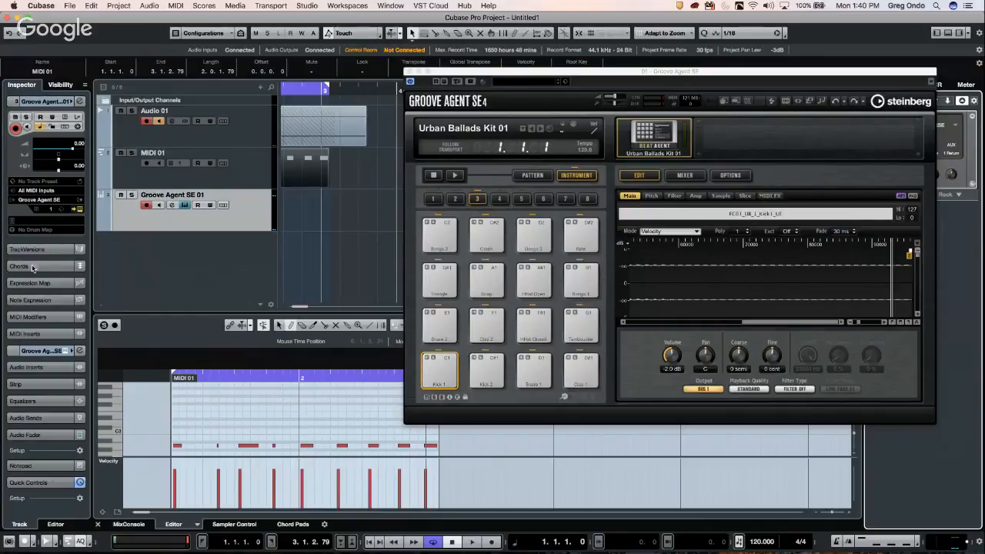
Step: Insert Beat Designer in the Groove Agent SE 01 track's first MIDI insert slot and mute the Audio 01 and MIDI 01 tracks
click(45, 333)
click(41, 226)
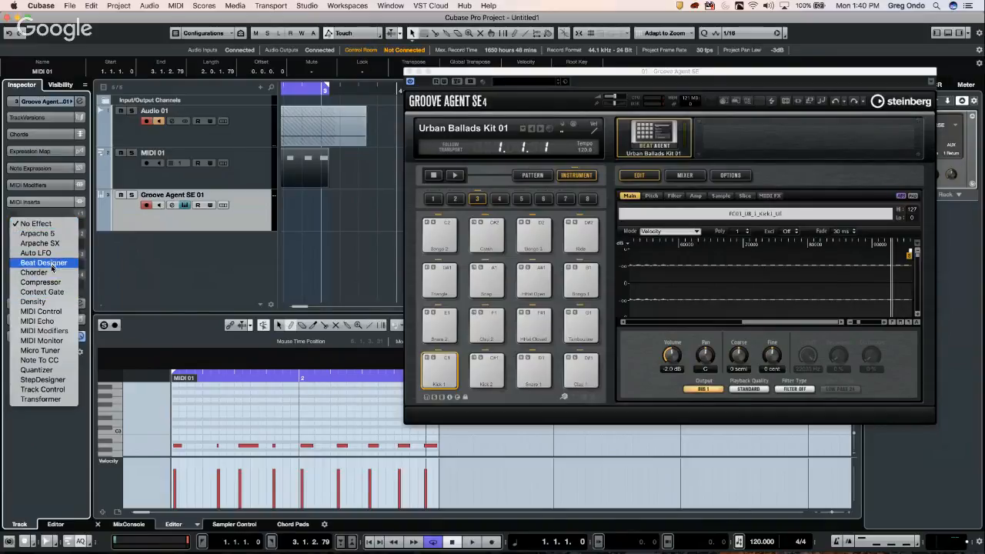
click(48, 262)
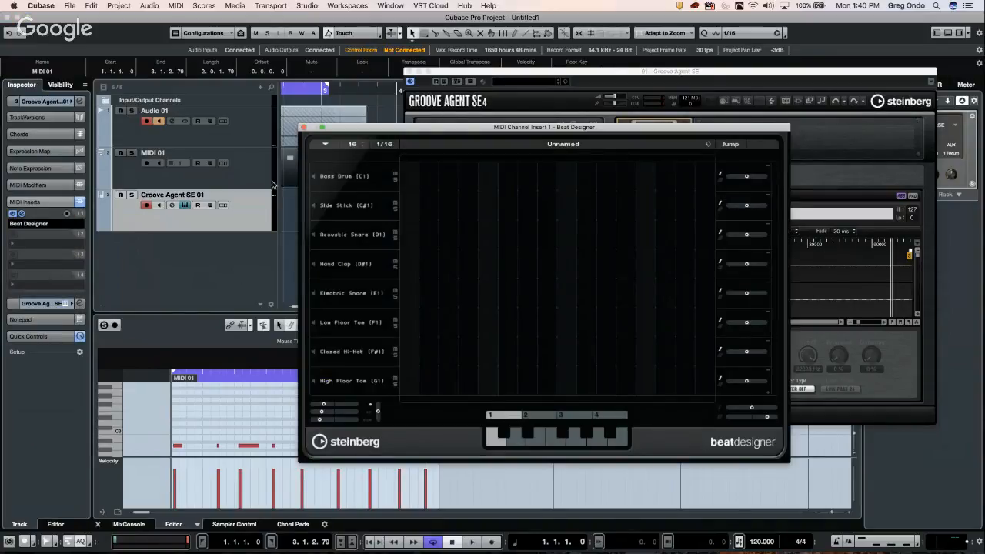
click(120, 152)
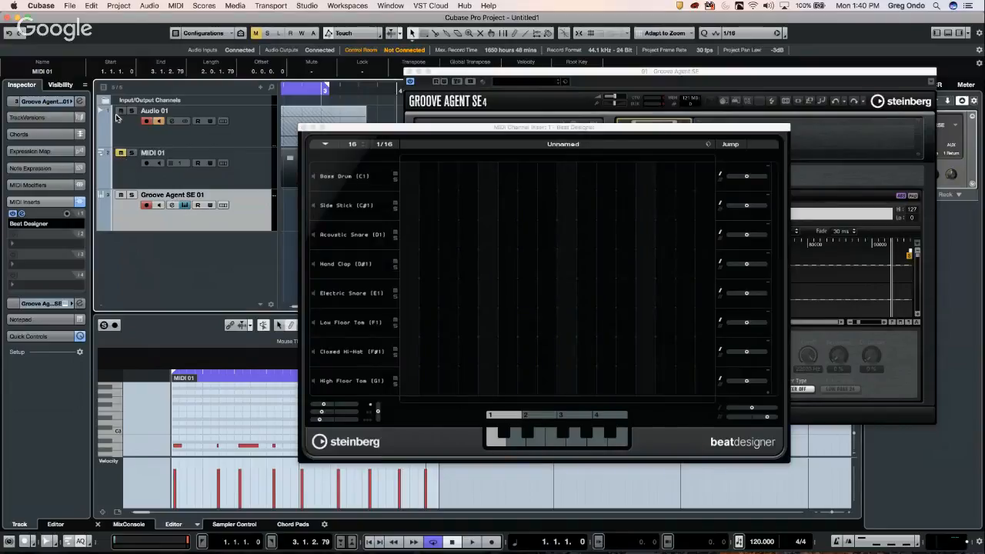
Step: Program Bass Drum hits on steps 1 and 9 of the Beat Designer pattern during playback
key(space)
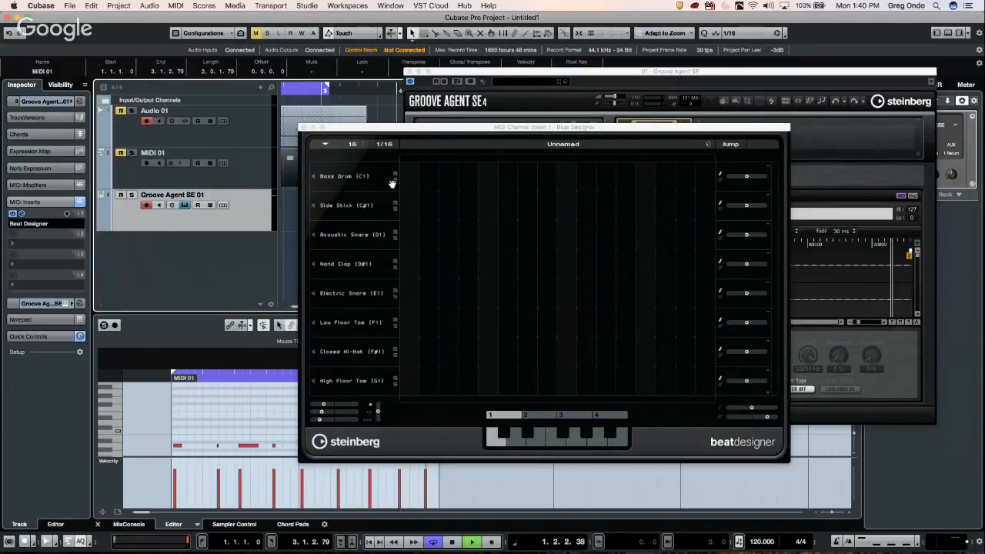
drag(415, 184, 435, 185)
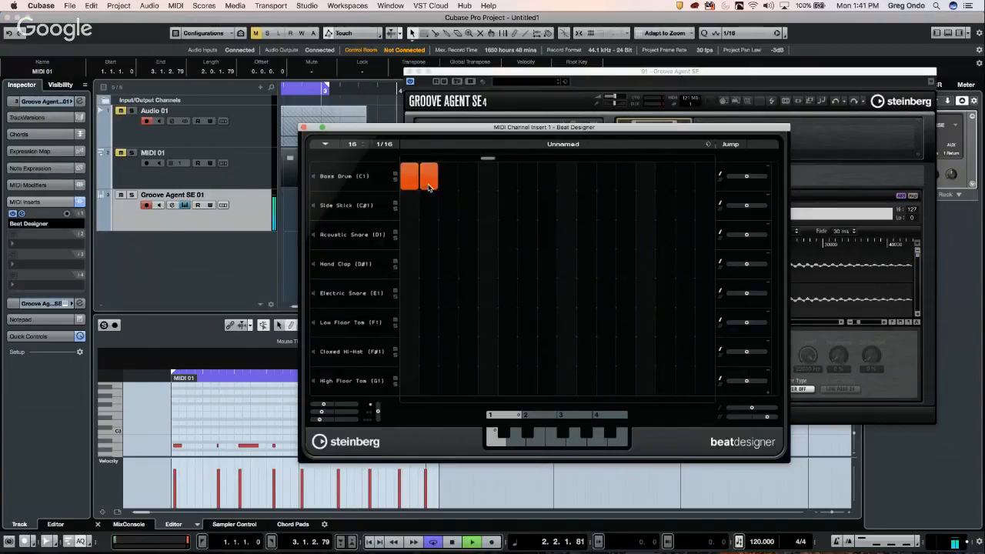
click(435, 185)
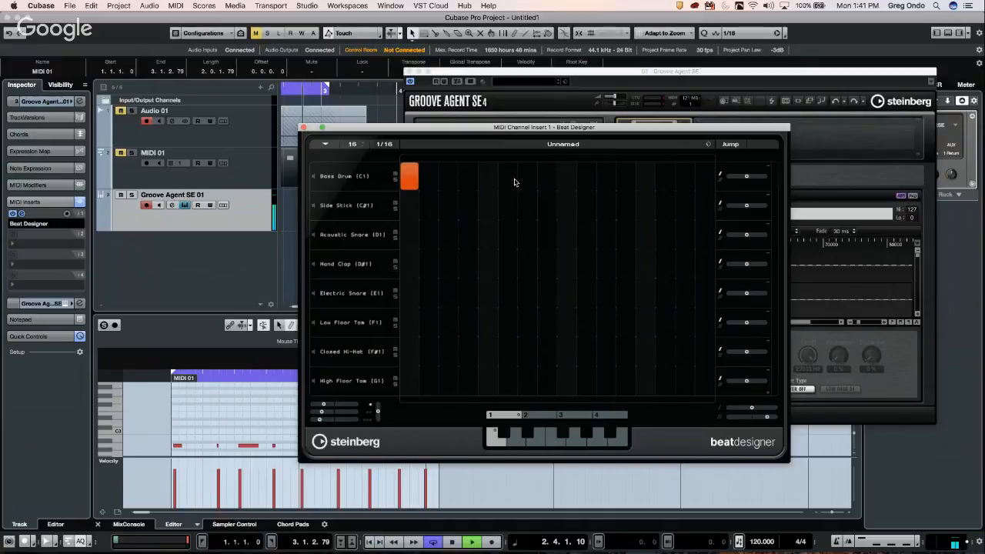
click(569, 183)
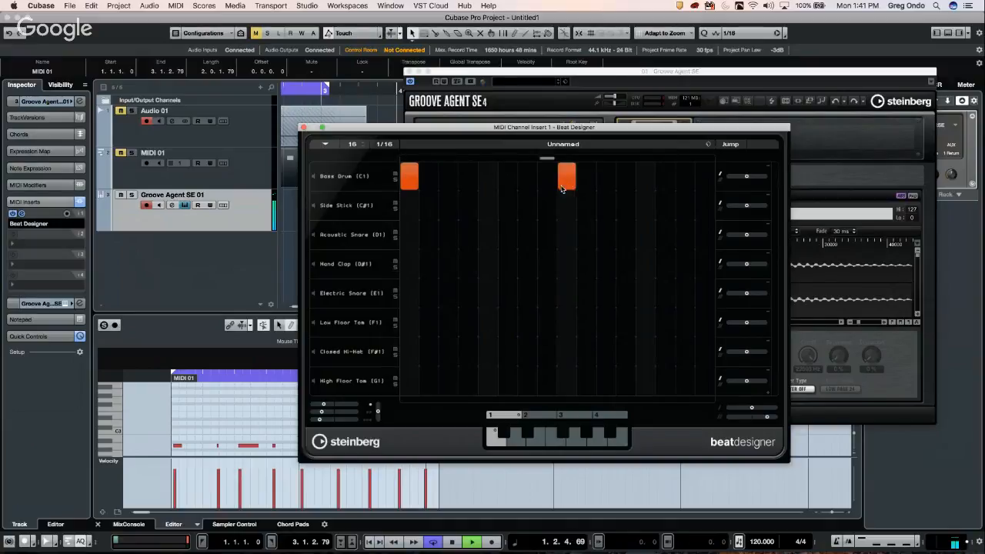
Step: Program Hand Clap hits on steps 5 and 13, removing the hit placed on the Acoustic Snare lane, and stop playback
click(493, 238)
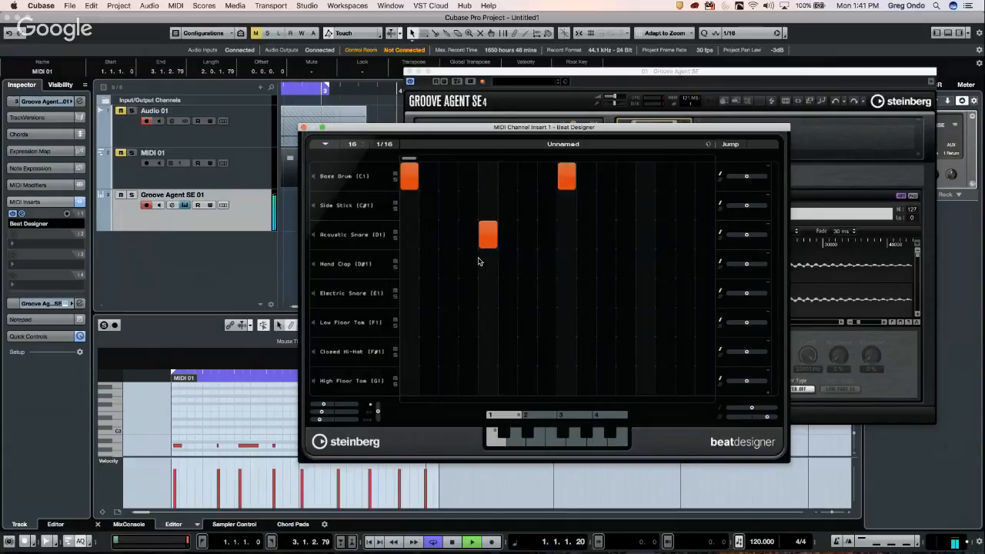
click(489, 244)
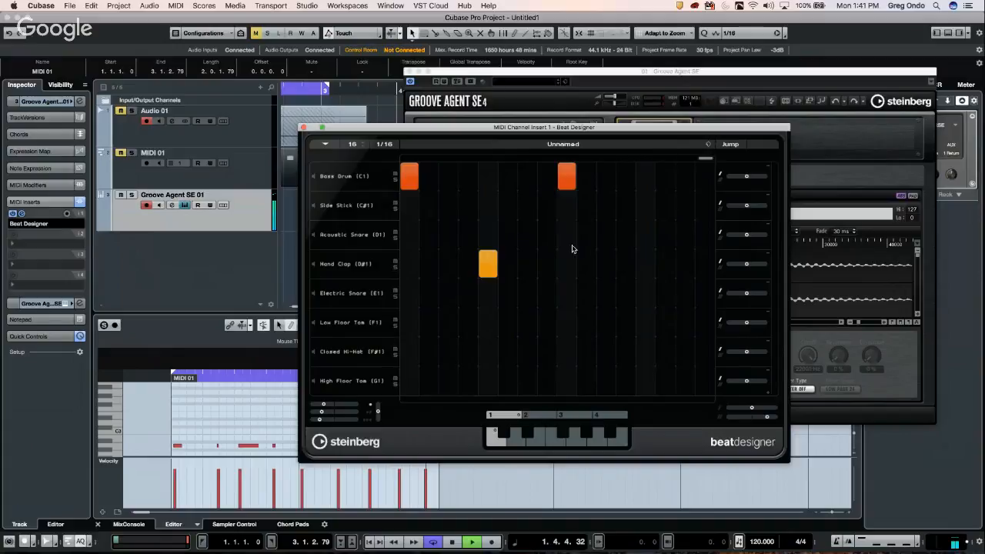
click(648, 266)
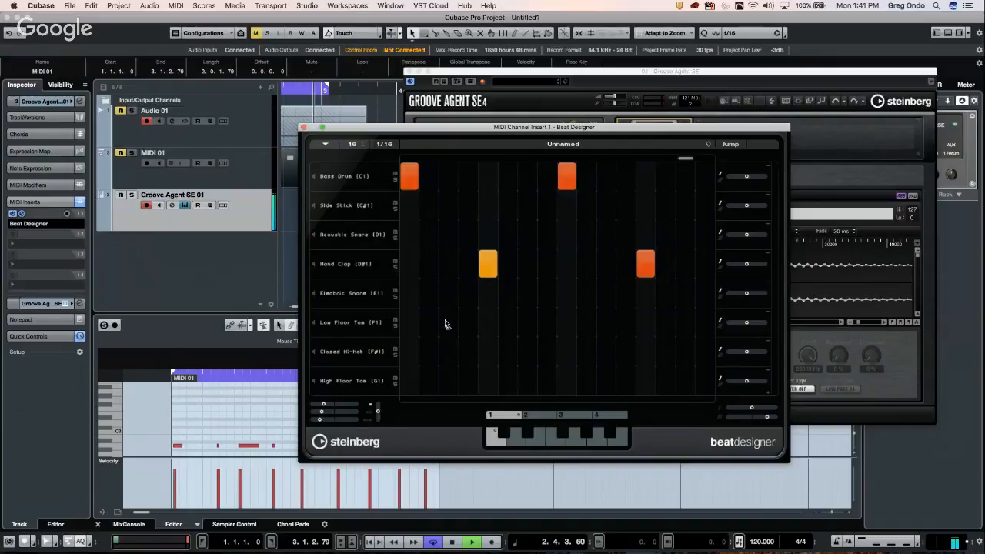
key(space)
Step: Fill all 16 steps of the Closed Hi-Hat lane and lower the velocities of several hits for variation
mouse_move(408, 354)
mouse_down()
mouse_move(690, 366)
mouse_move(704, 354)
mouse_up()
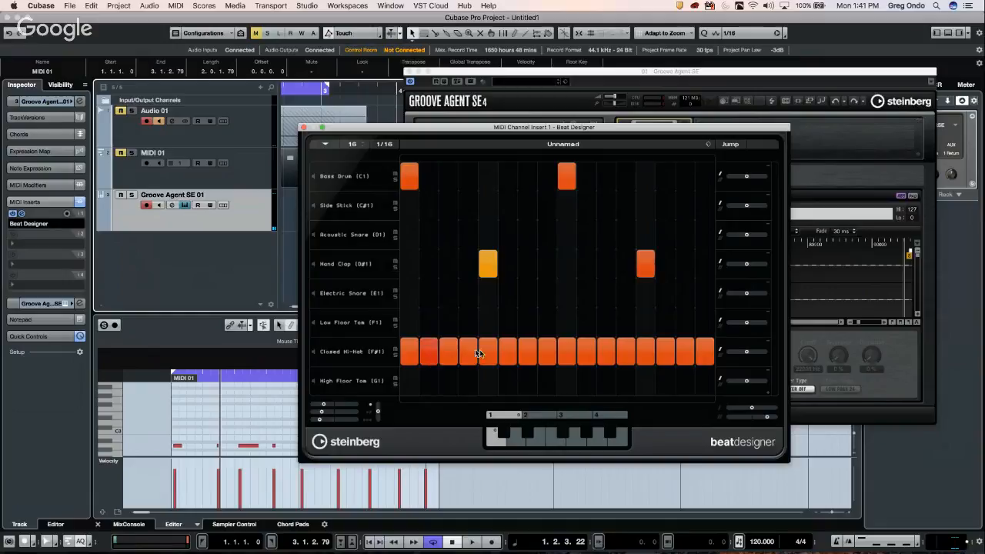
mouse_move(467, 367)
mouse_down()
mouse_move(492, 363)
mouse_move(507, 377)
mouse_move(585, 371)
mouse_up()
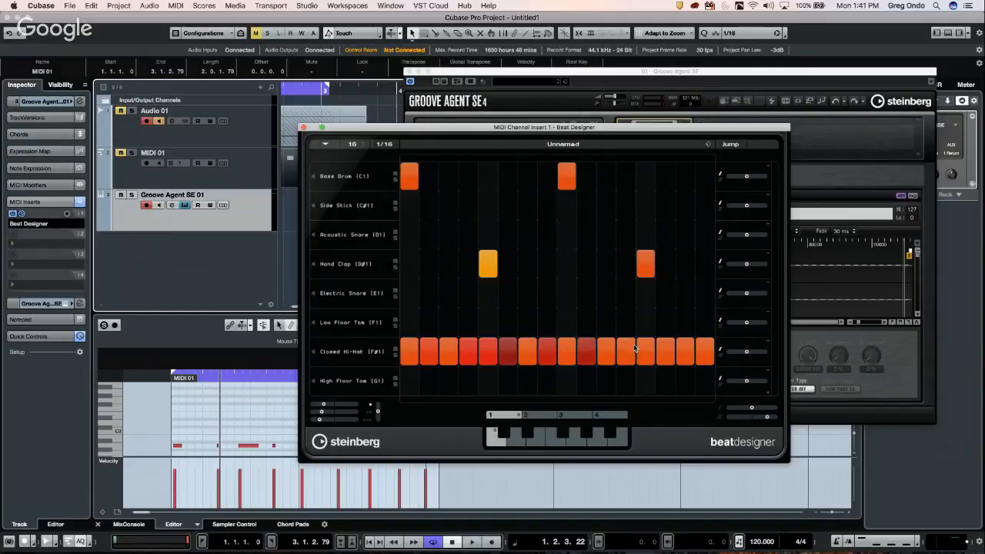
drag(635, 348, 625, 376)
drag(677, 349, 670, 365)
click(671, 360)
click(684, 353)
Step: Add a low-velocity Hand Clap on step 16 and shift the second Bass Drum hit from step 9 to step 8 while auditioning
key(space)
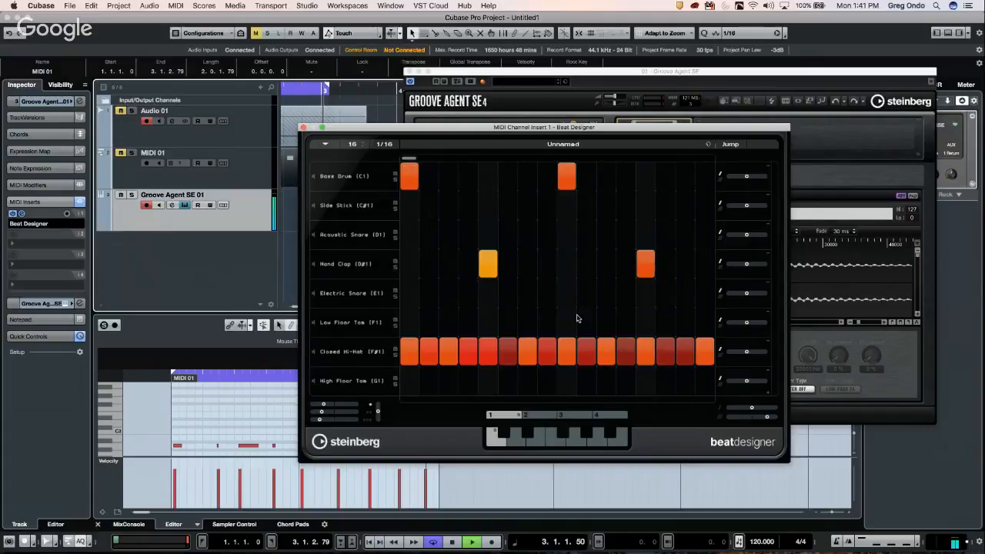
click(704, 269)
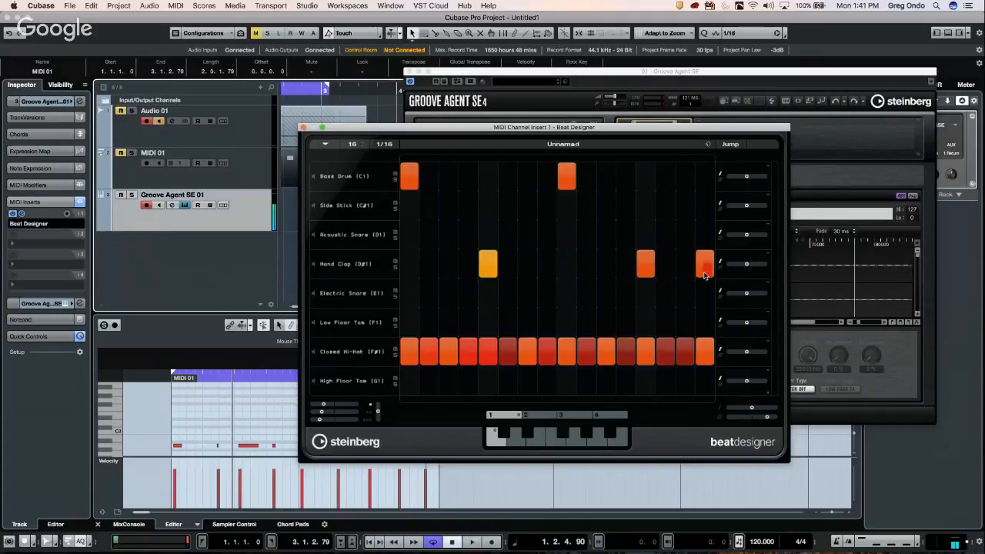
click(704, 274)
mouse_move(699, 313)
mouse_down()
mouse_move(701, 290)
mouse_move(700, 301)
mouse_up()
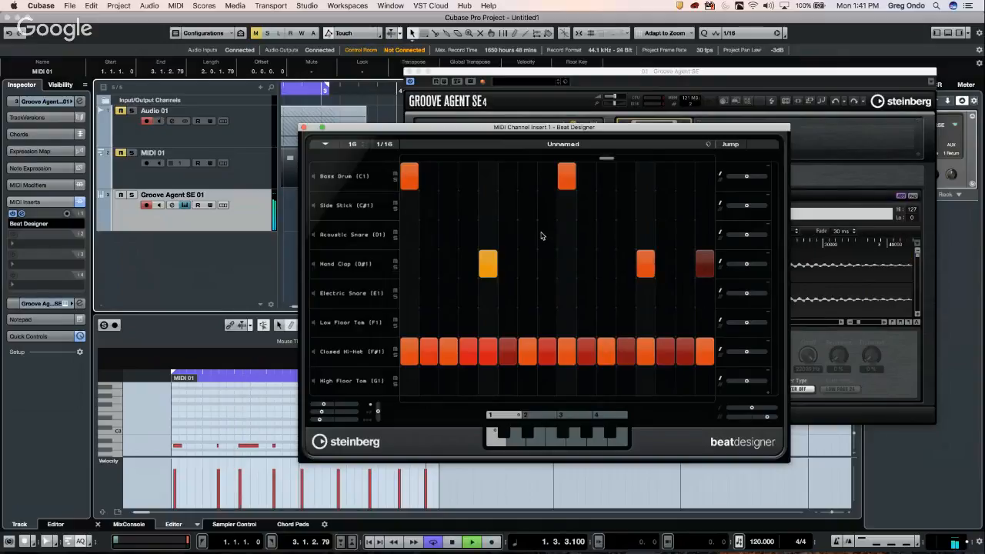
click(547, 176)
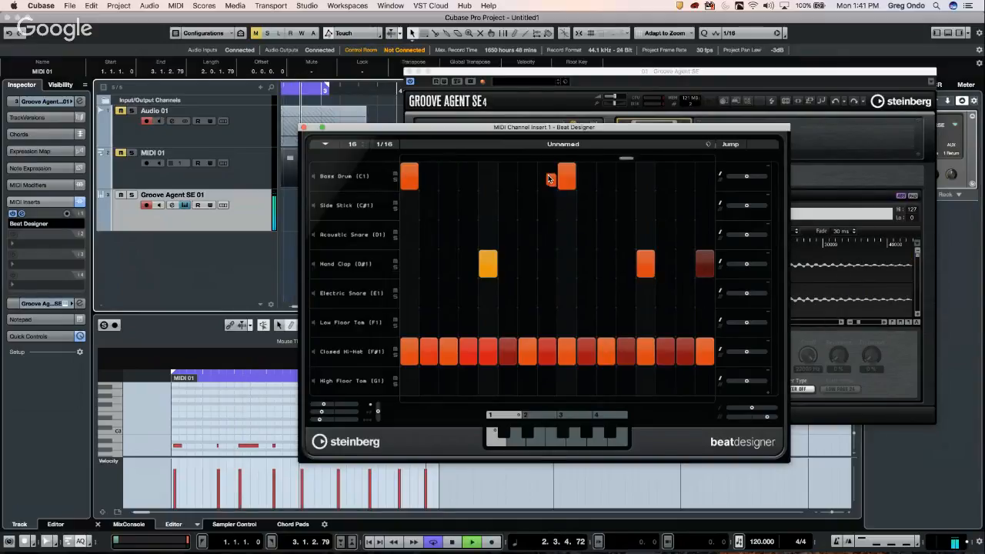
click(568, 180)
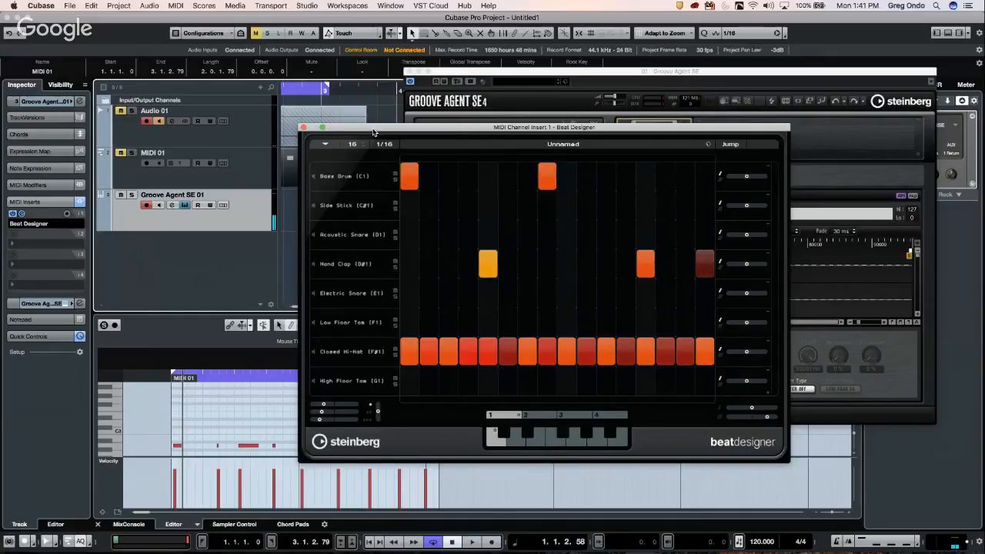
Step: Return the project cursor to bar 1 and insert the Beat Designer pattern at the cursor on the Groove Agent SE 01 track
drag(373, 132, 532, 175)
drag(296, 91, 193, 88)
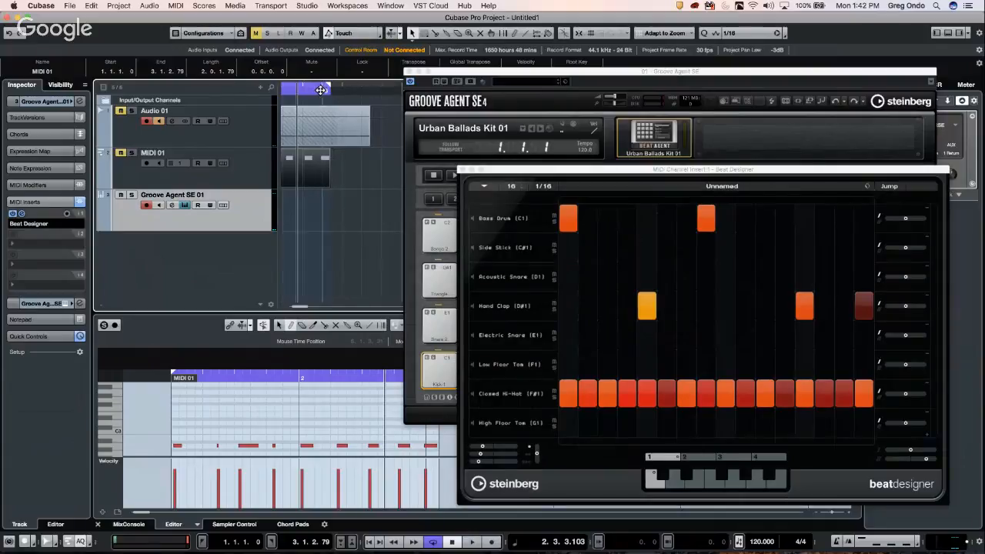
drag(323, 90, 218, 93)
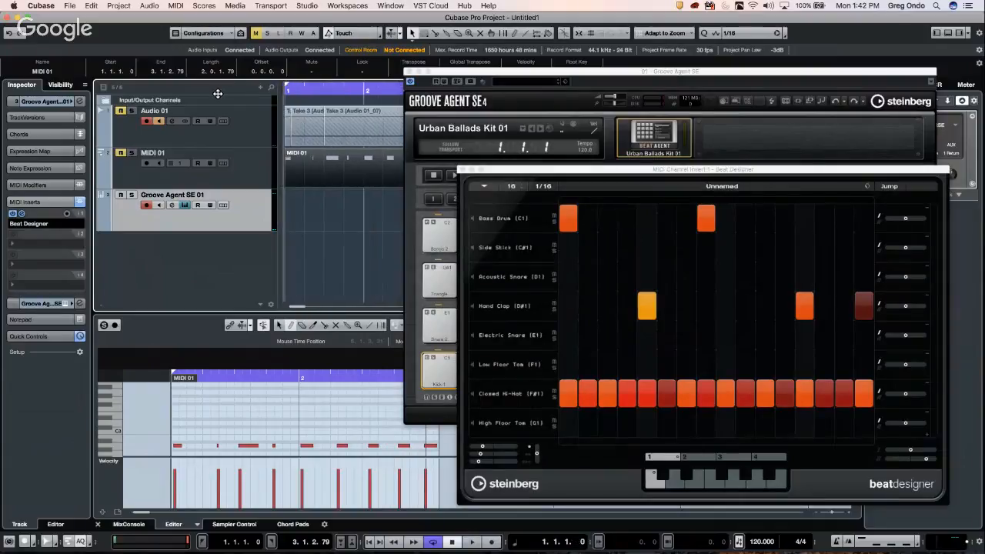
click(487, 187)
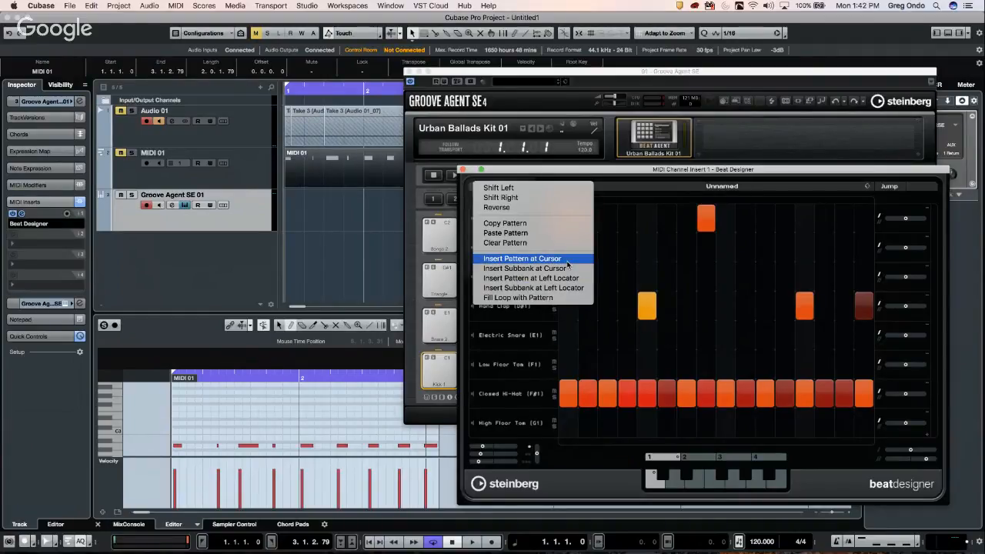
click(568, 264)
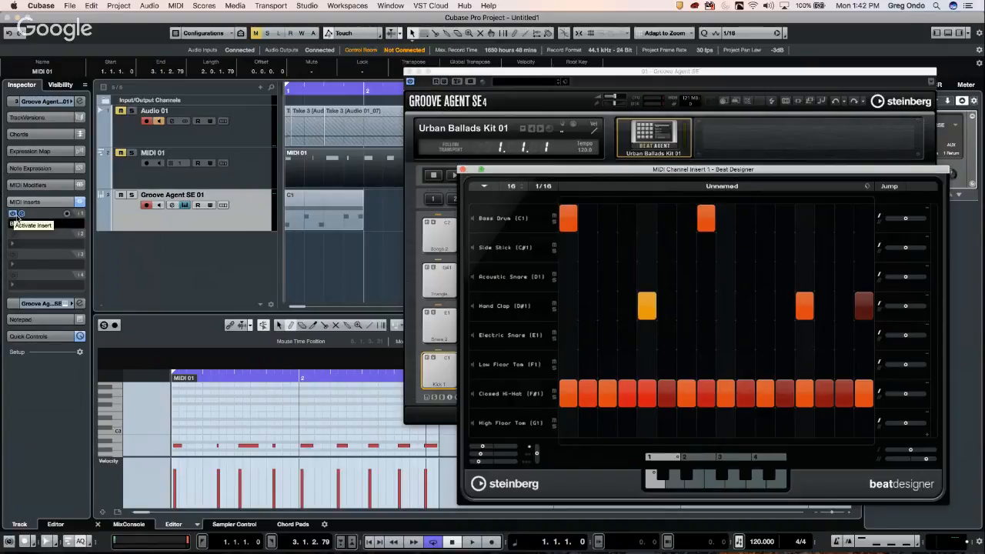
Step: Deactivate the Beat Designer MIDI insert and close the Beat Designer and Groove Agent SE windows
click(13, 215)
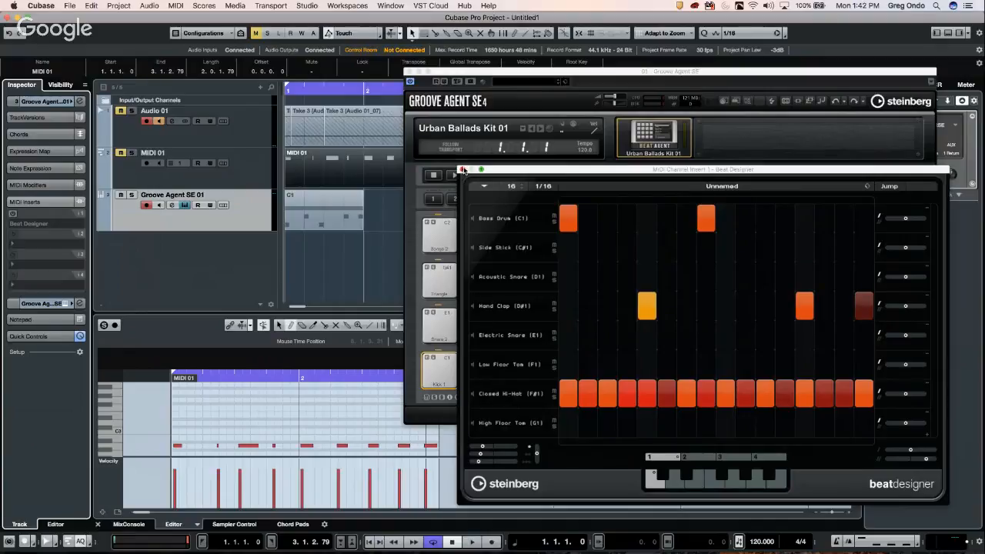
click(462, 169)
click(408, 72)
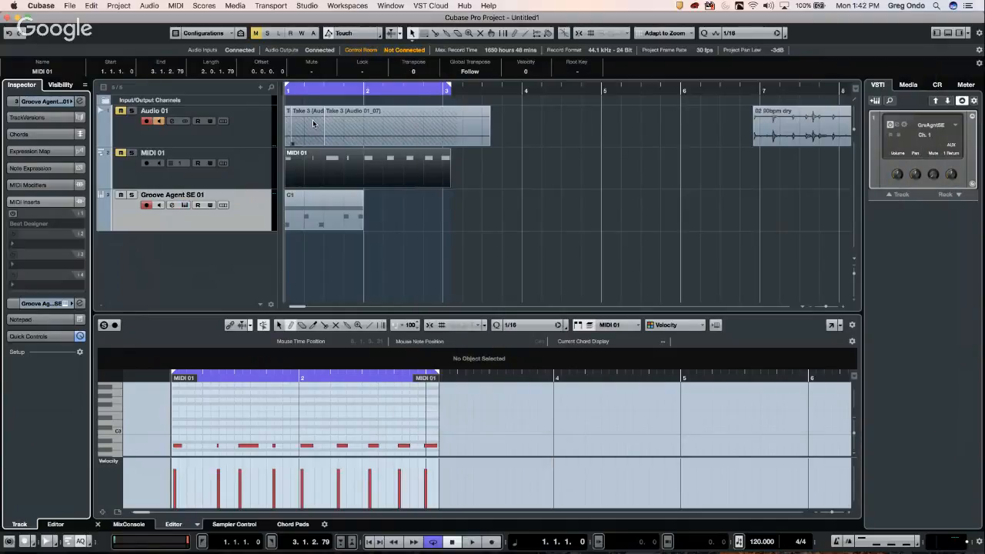
Step: Set the project tempo to 96 BPM and play the inserted drum part from within bar 1
key(space)
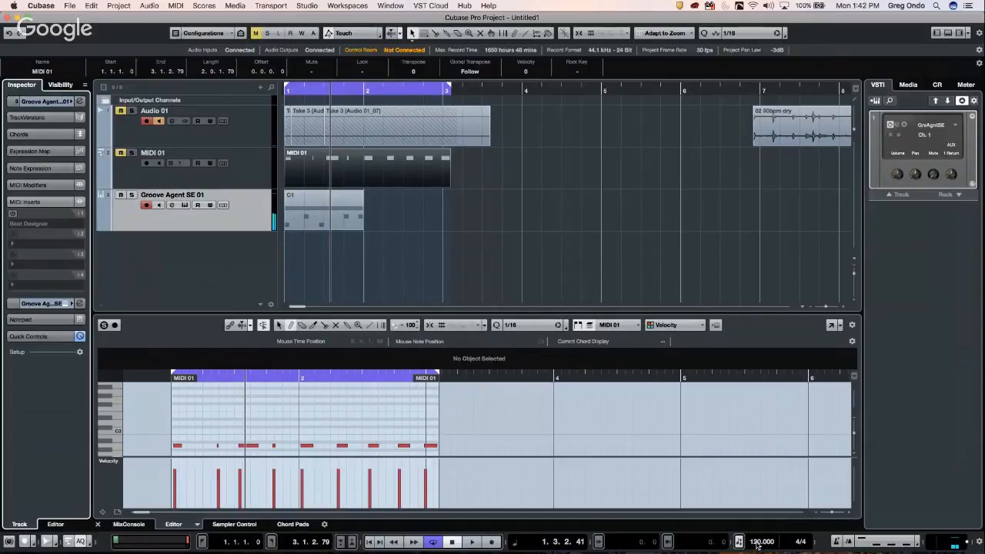
scroll(758, 541, down, 1)
scroll(741, 545, down, 8)
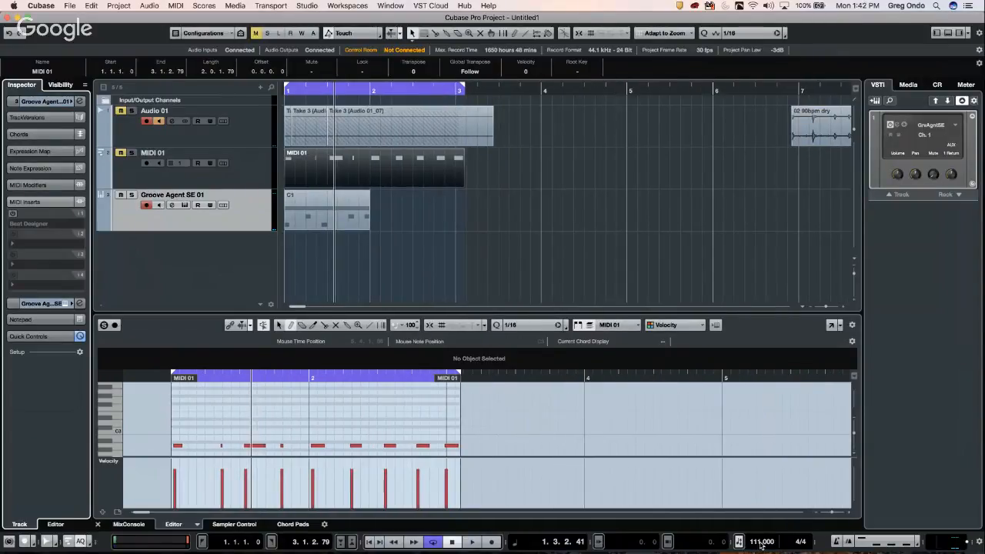
scroll(760, 543, down, 8)
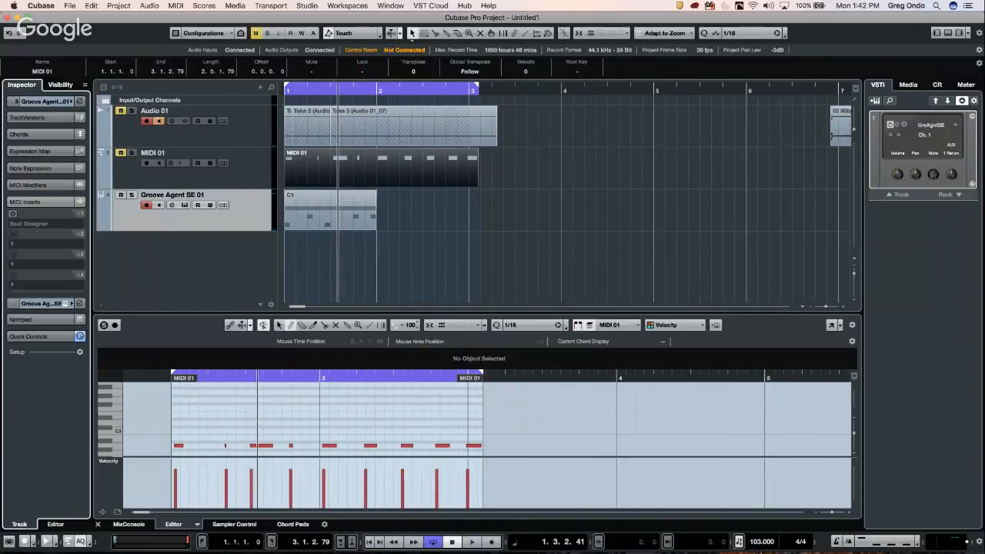
scroll(758, 545, down, 7)
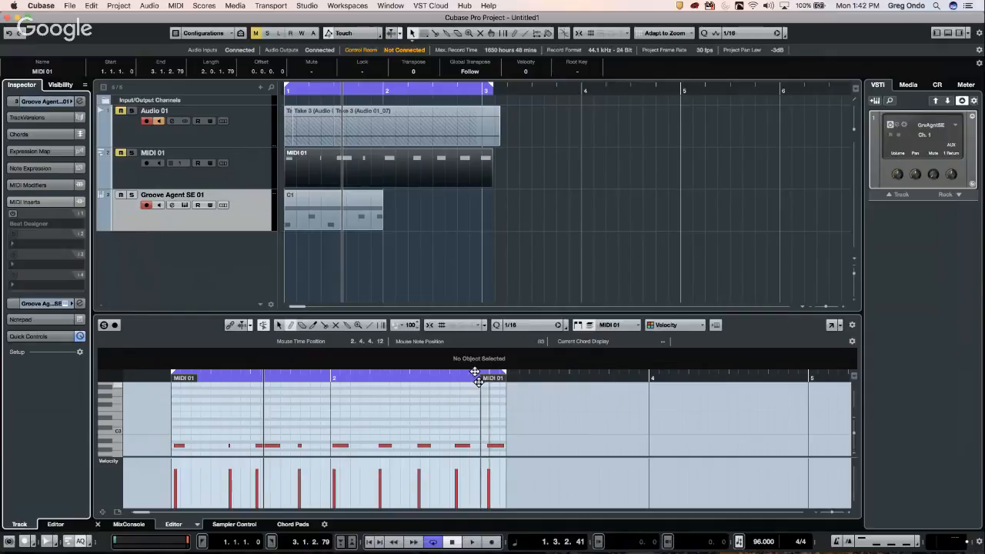
click(311, 90)
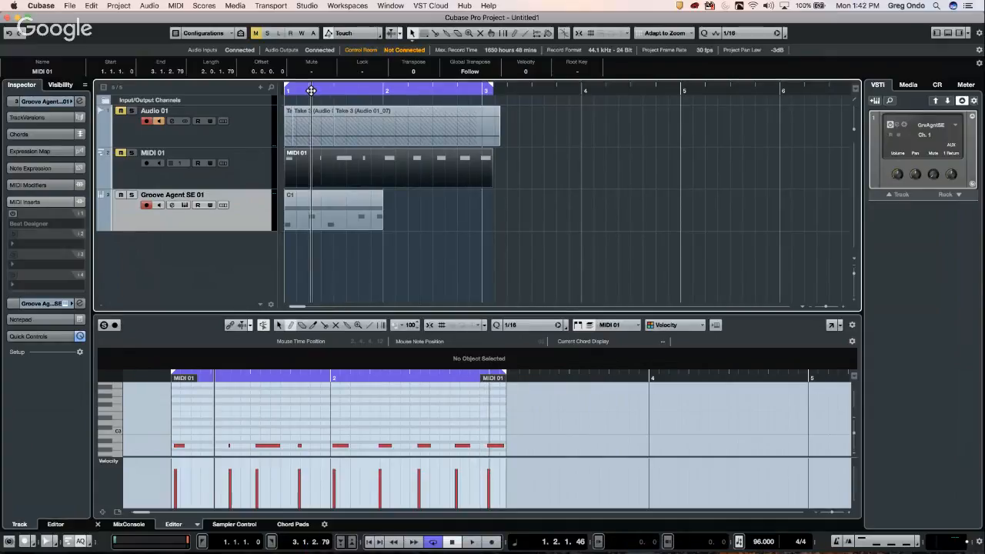
key(space)
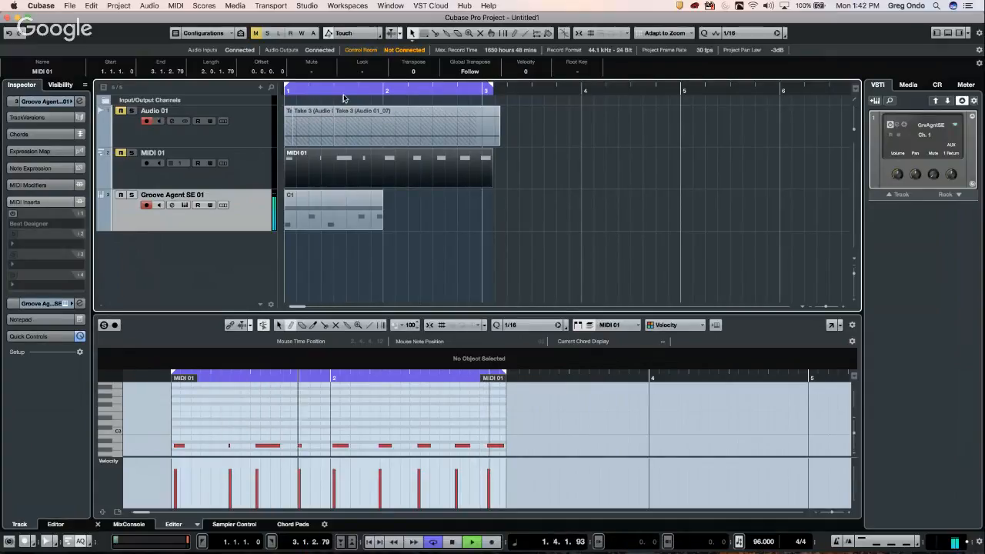
Step: Stop playback, set the loop locators to the drum part on Groove Agent SE 01, and return the cursor to bar 1
key(space)
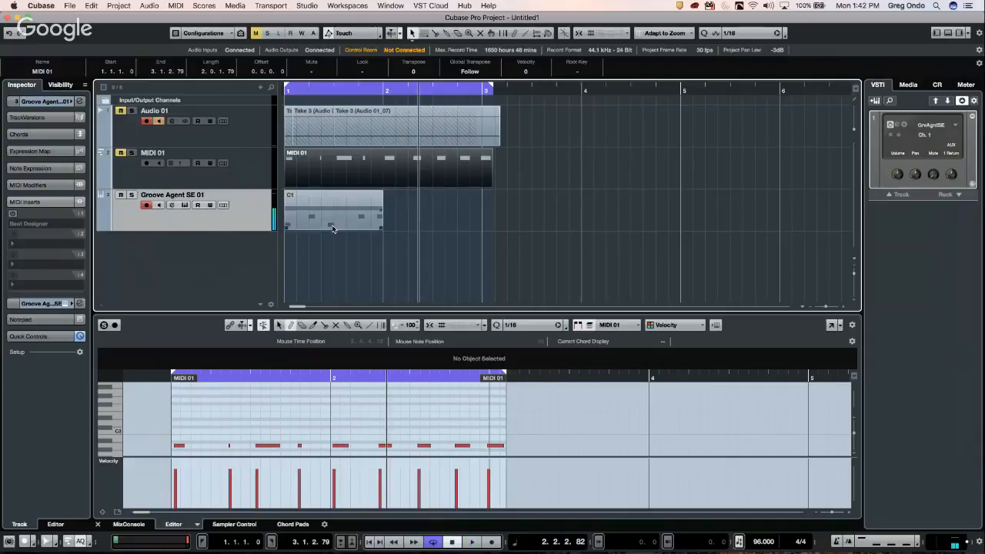
click(345, 216)
click(346, 216)
key(p)
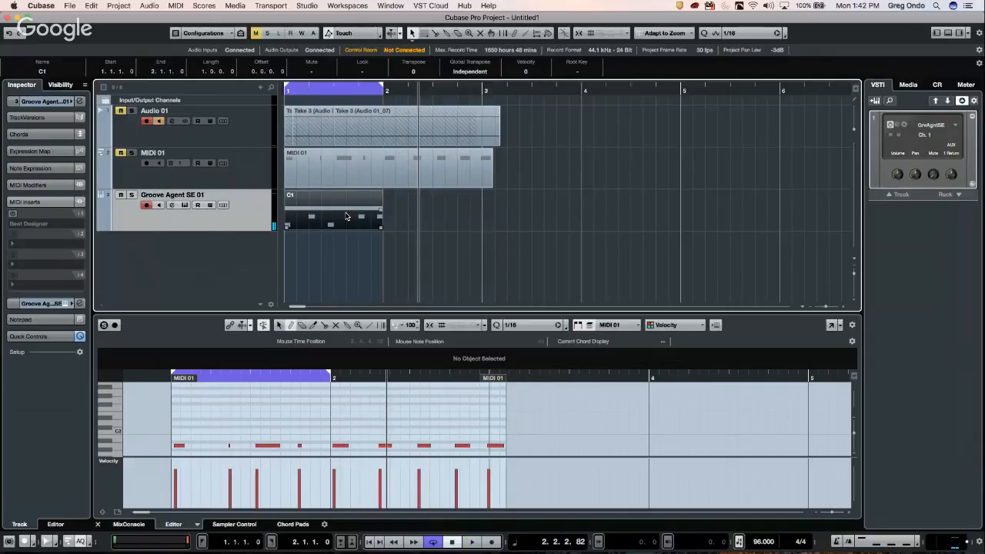
click(299, 90)
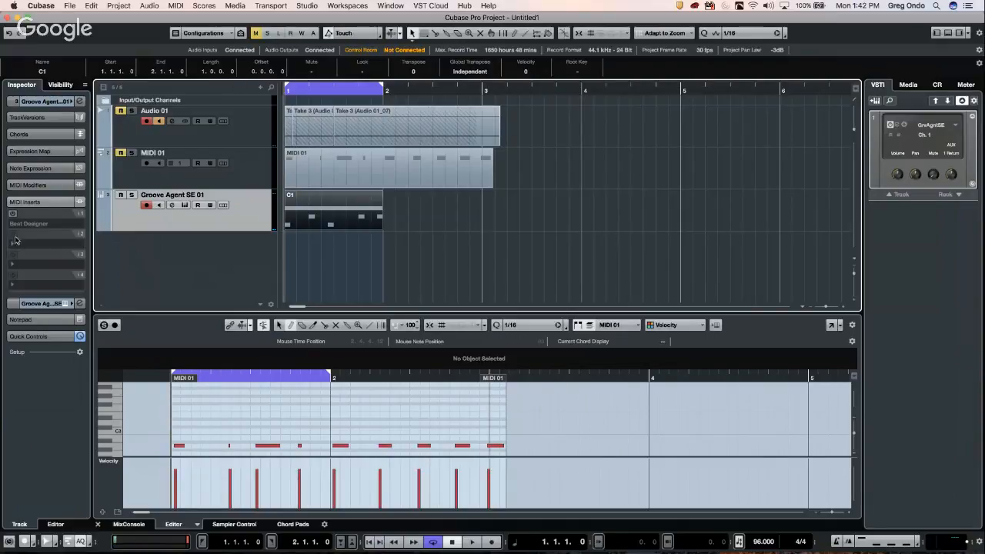
Step: Replace the Beat Designer MIDI insert with Quantizer and set its Swing to 77 while the drum loop plays
click(33, 227)
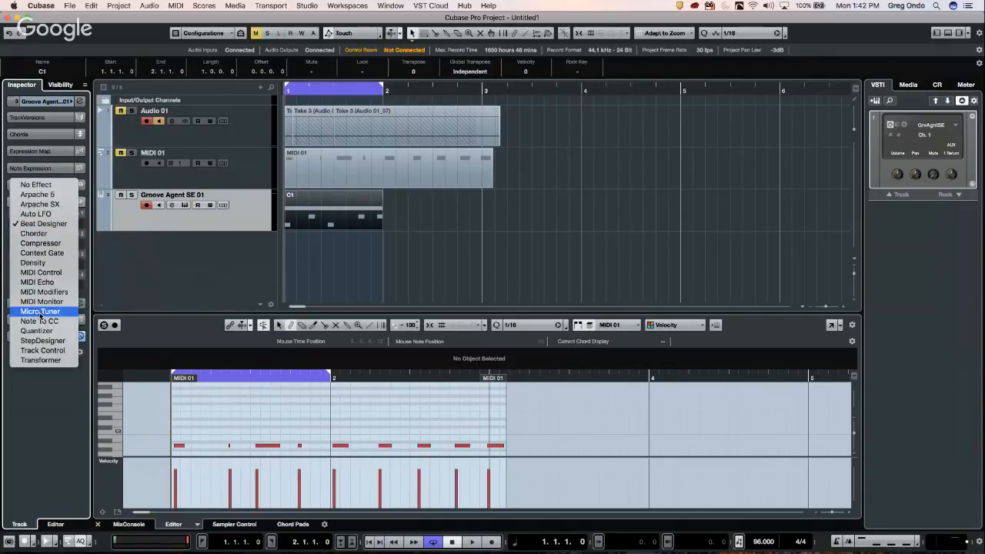
click(31, 331)
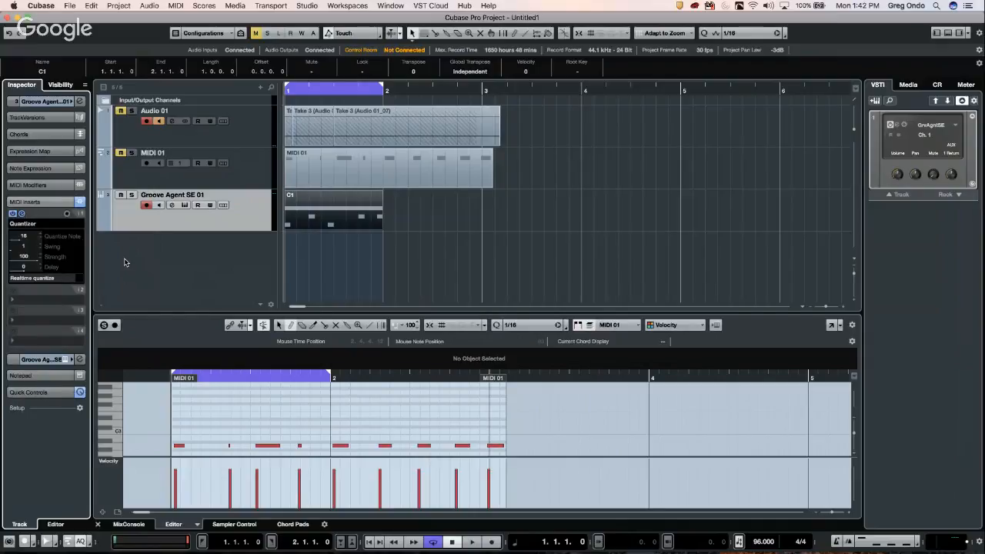
key(space)
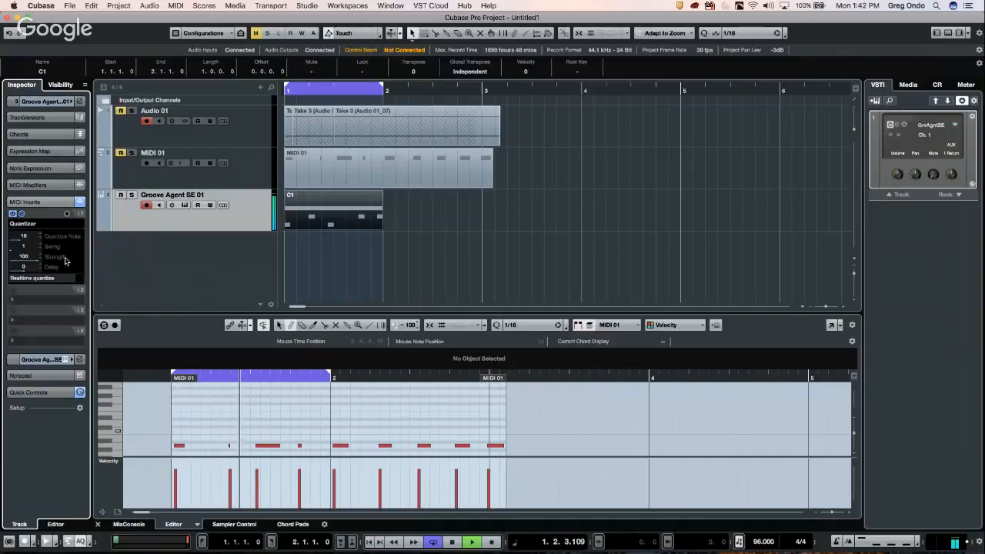
click(23, 257)
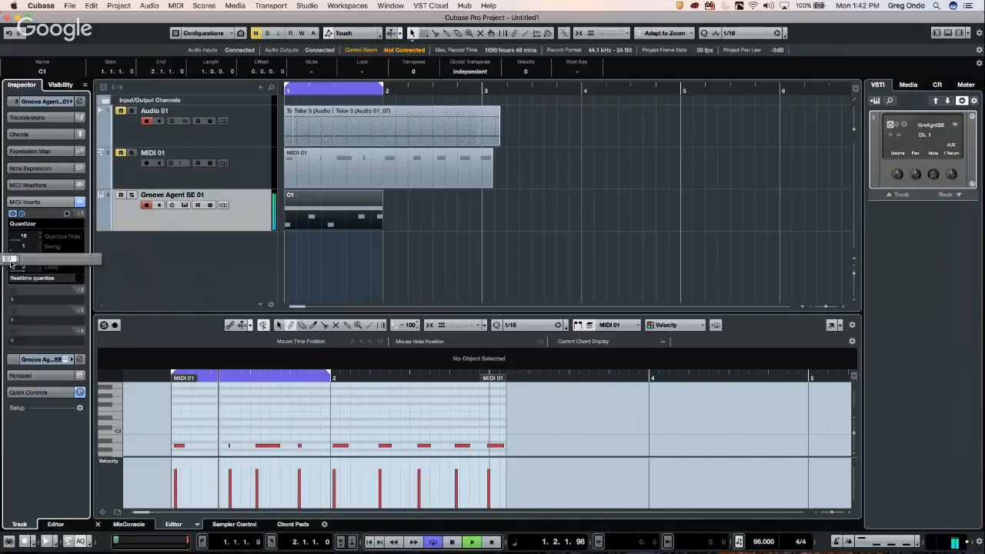
drag(23, 263, 73, 262)
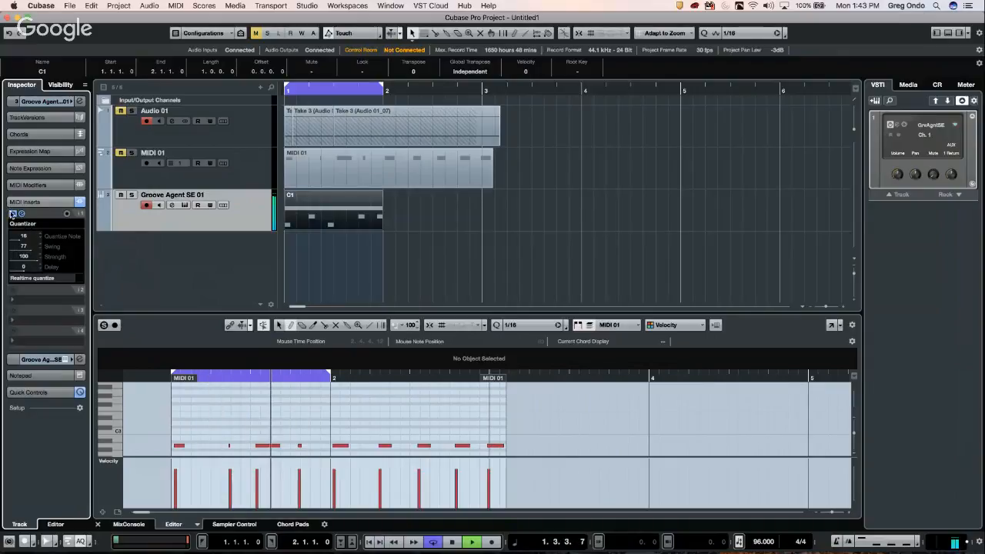
Step: Compare the groove with Quantizer bypassed and active, and set its Swing to 97
click(13, 213)
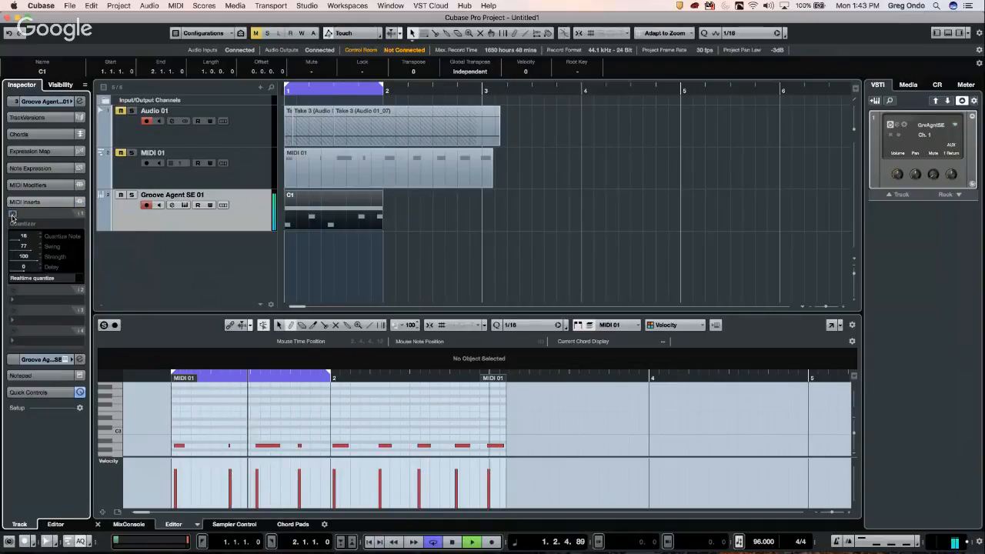
click(12, 214)
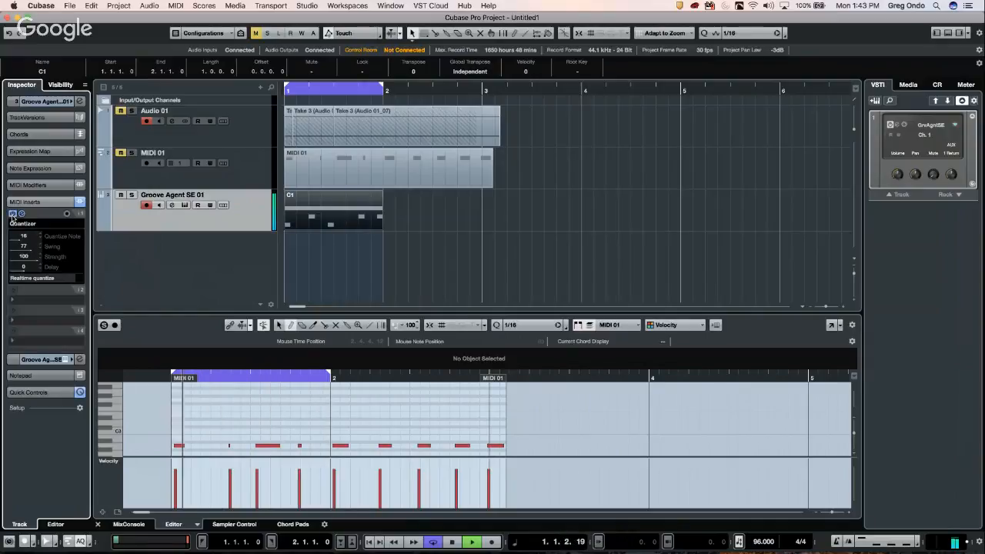
drag(29, 254, 90, 262)
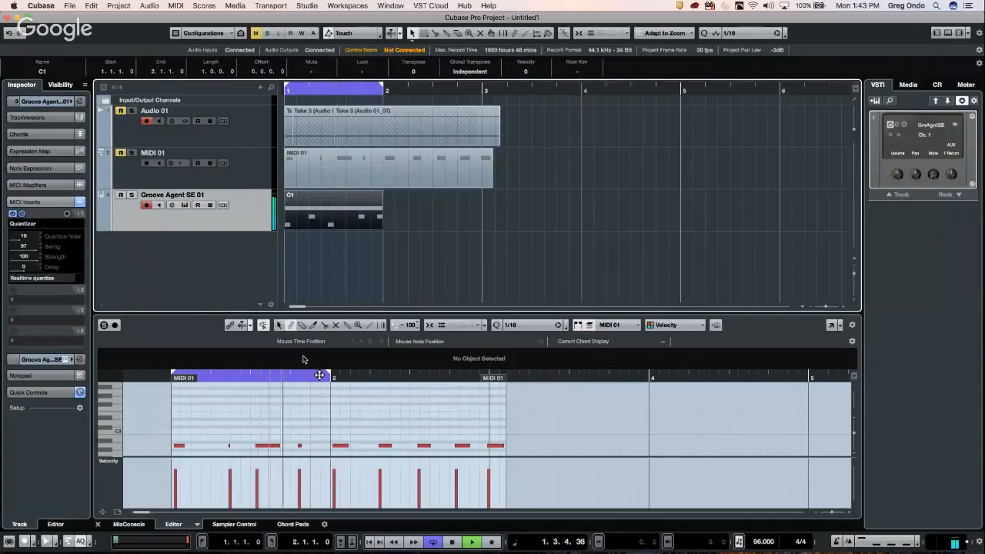
Step: Switch the lower editor to the Drum Editor and show only drum sounds with events, stopping playback
click(197, 524)
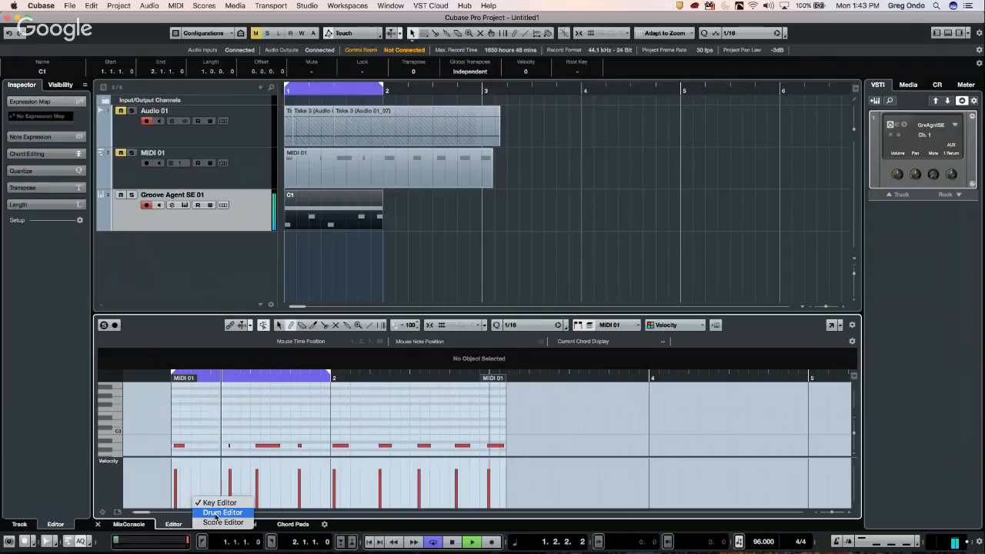
click(223, 512)
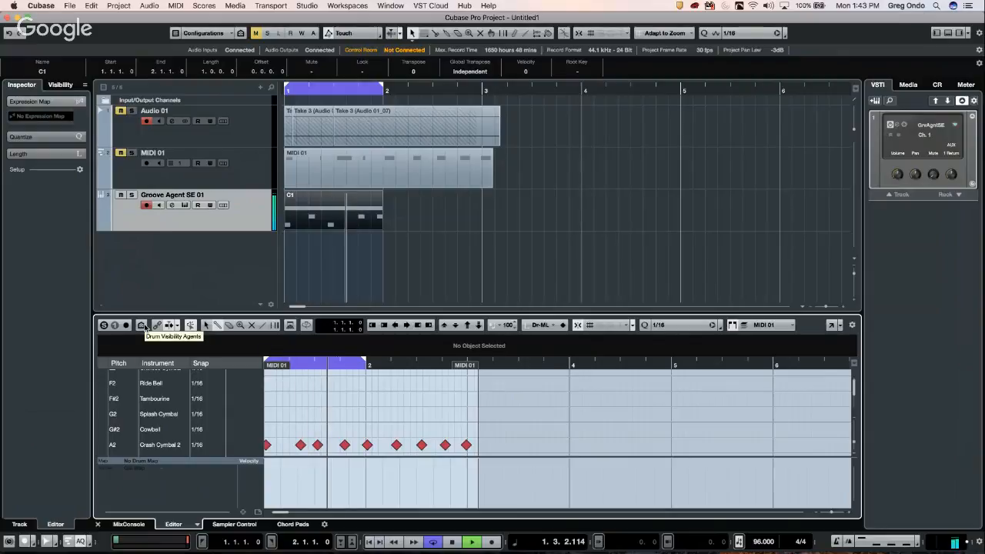
click(143, 326)
click(223, 333)
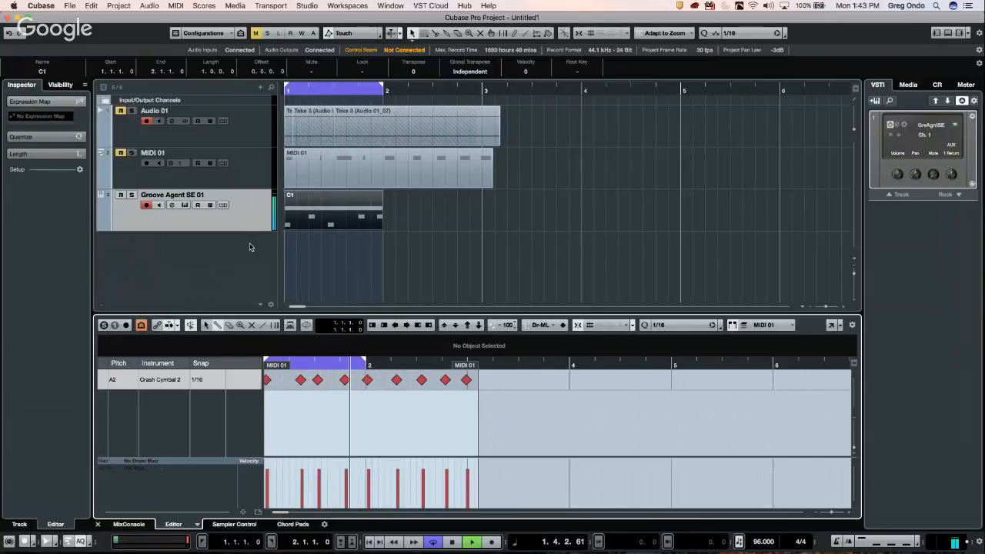
key(space)
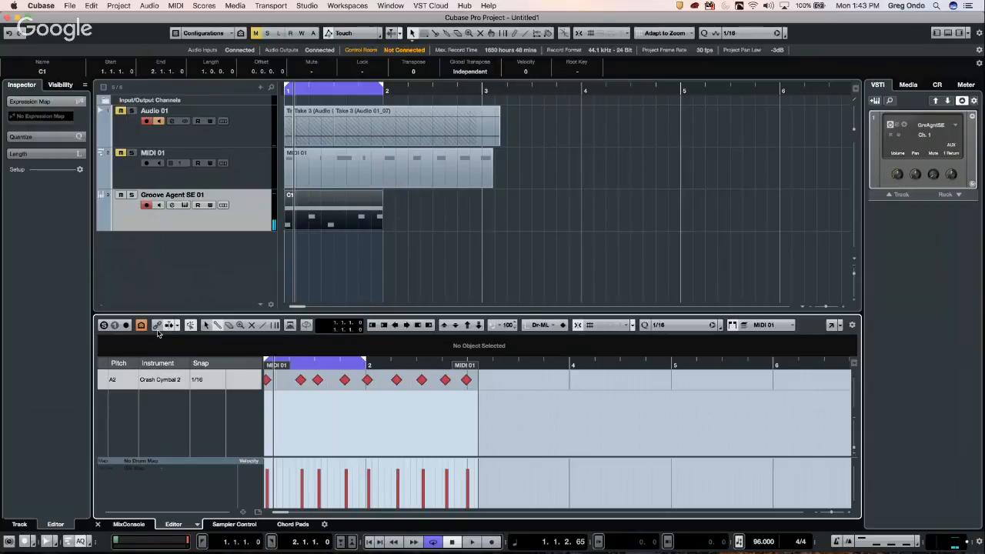
Step: Return the lower editor to the Key Editor and select the drum part on the Groove Agent SE 01 track
click(194, 524)
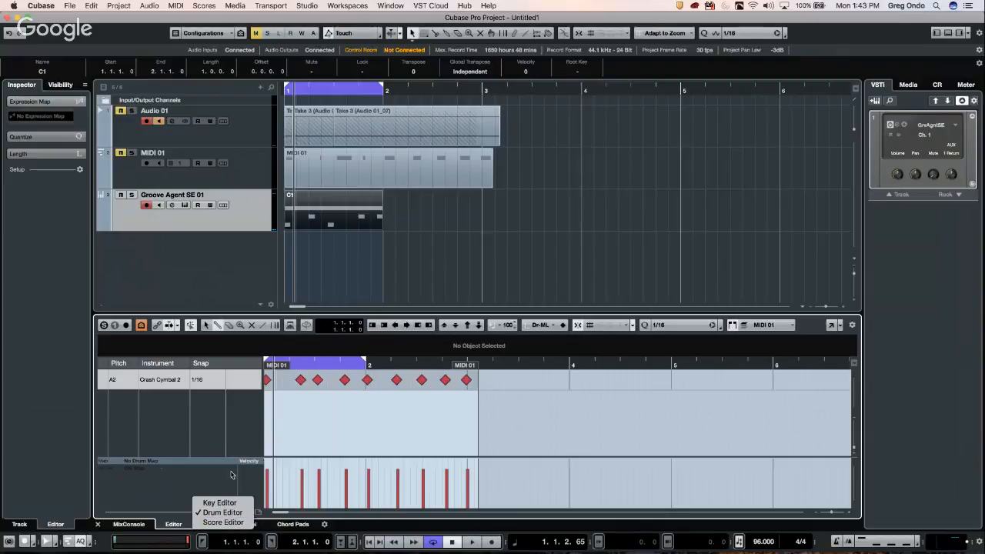
click(342, 270)
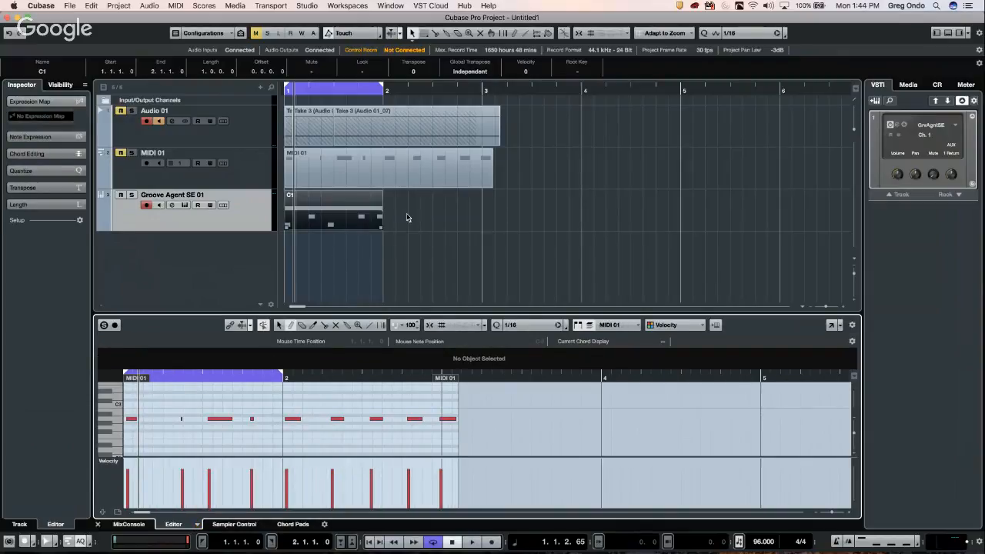
click(407, 218)
click(353, 218)
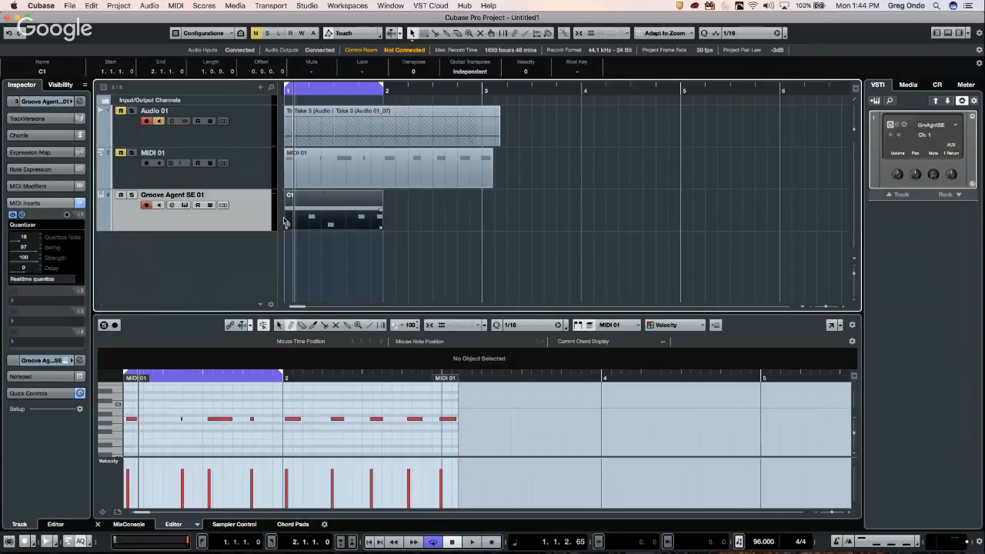
click(149, 5)
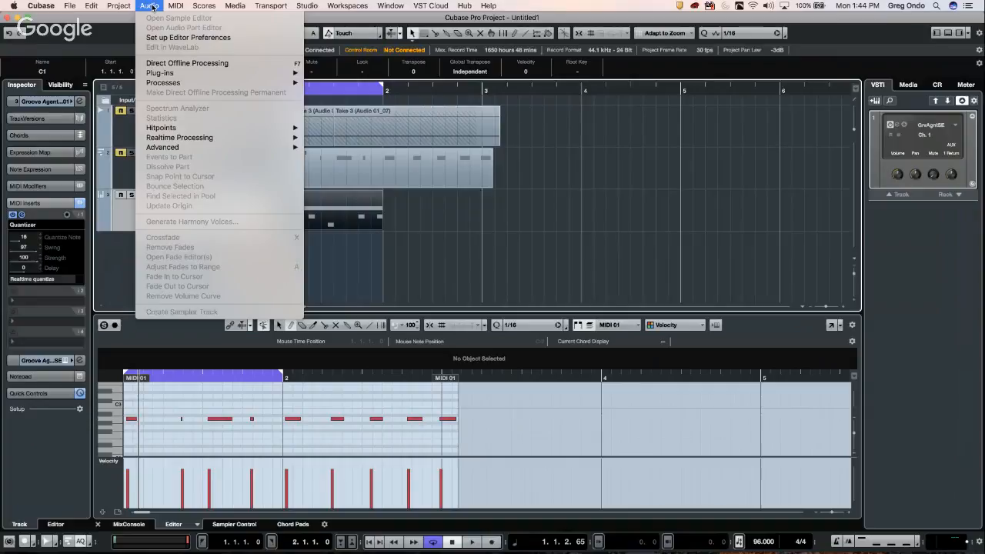
click(474, 278)
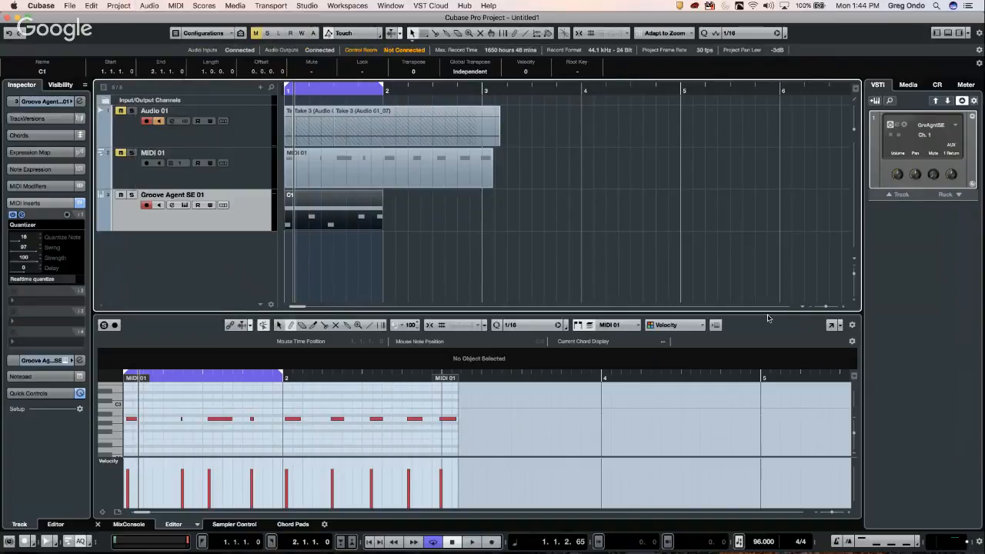
Step: Show all drum sounds in a separate Drum Editor window for MIDI 01 and close the separate editor windows
click(833, 326)
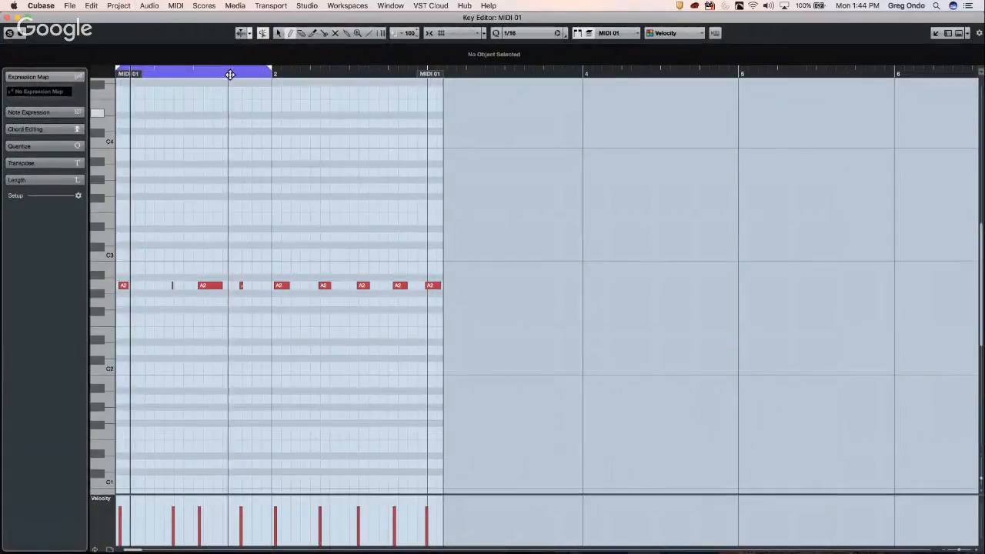
click(176, 6)
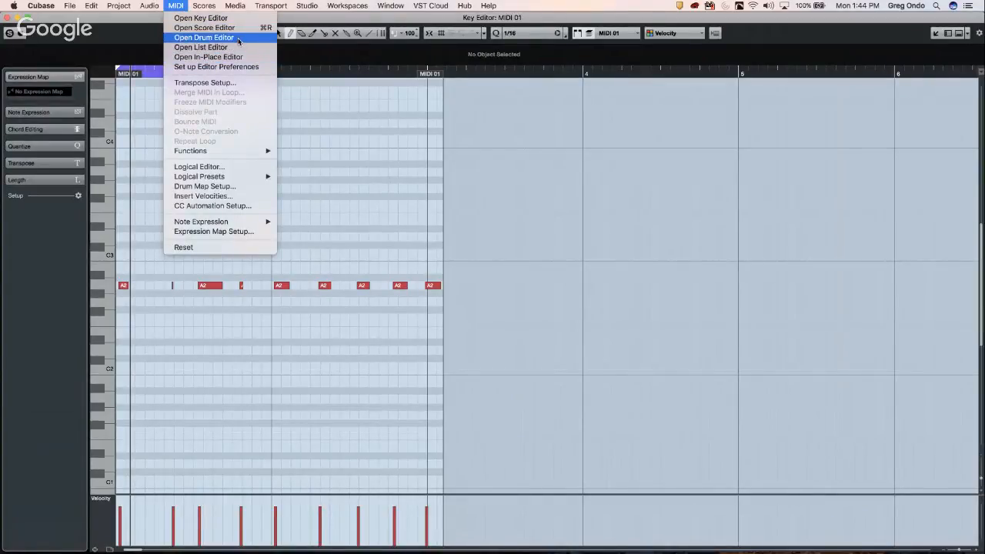
click(240, 37)
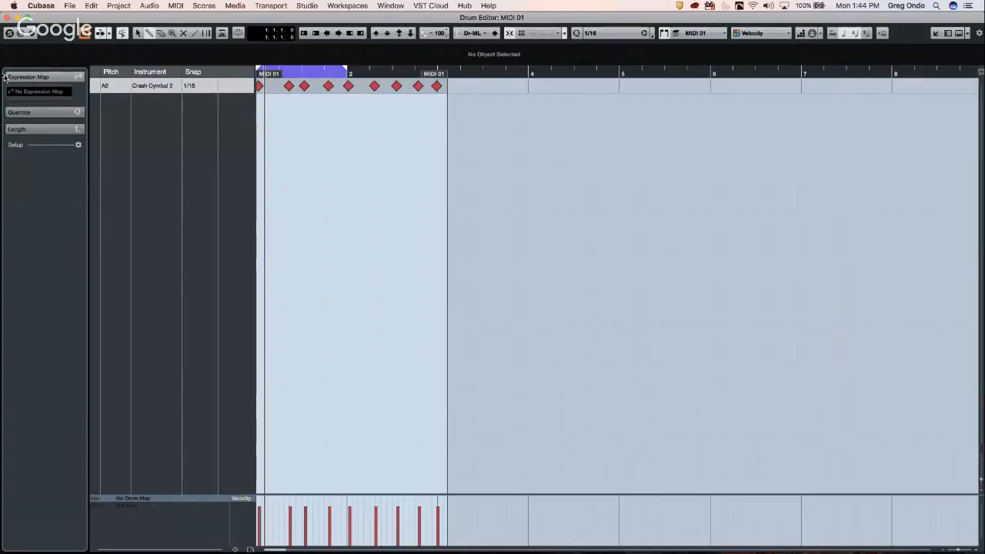
click(84, 39)
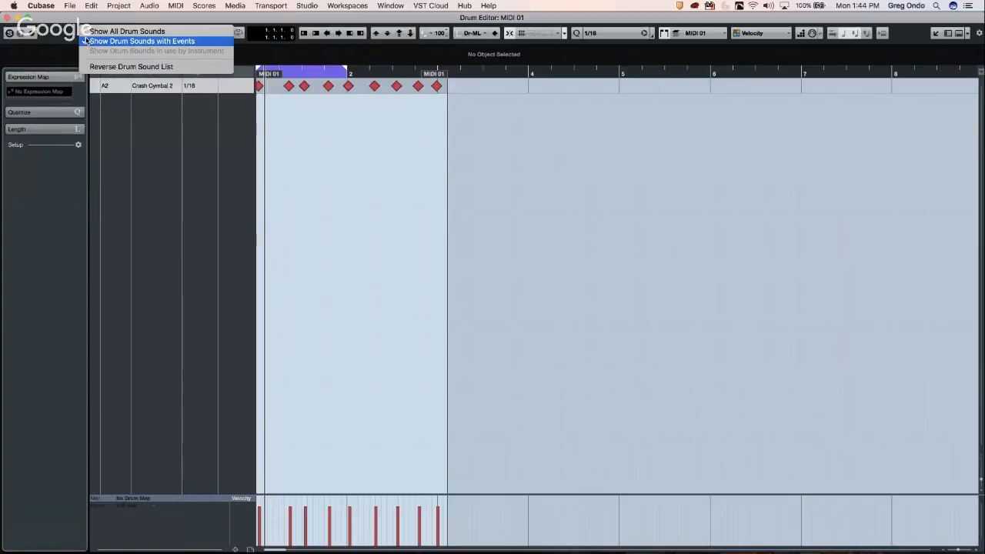
click(108, 35)
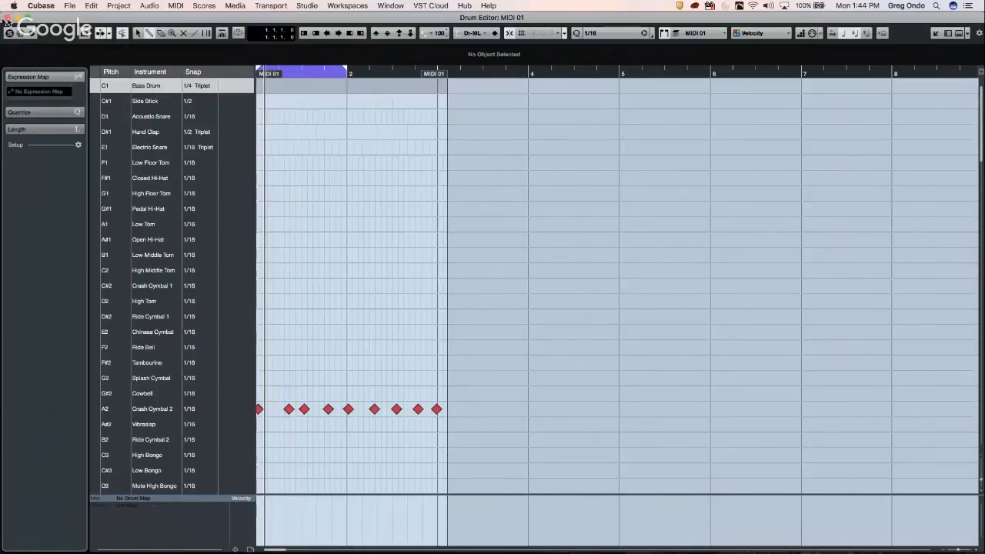
click(6, 22)
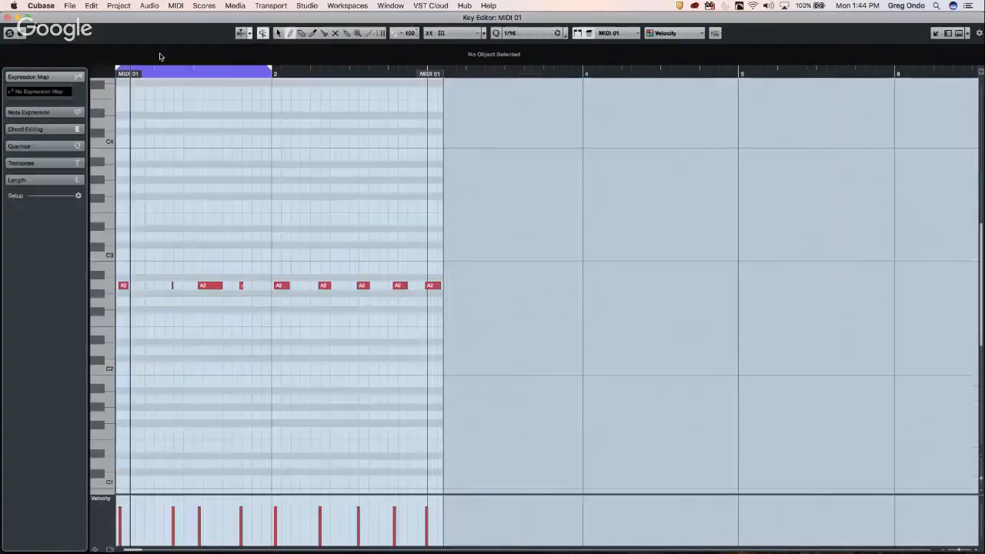
click(6, 21)
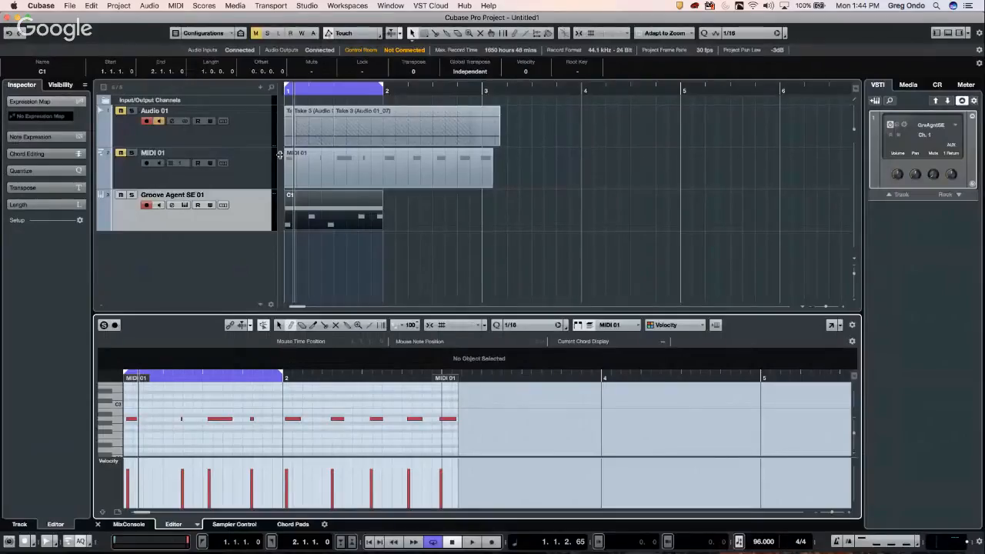
Step: Freeze the MIDI modifiers into the drum part on Groove Agent SE 01 and audition it
click(157, 6)
mouse_move(176, 5)
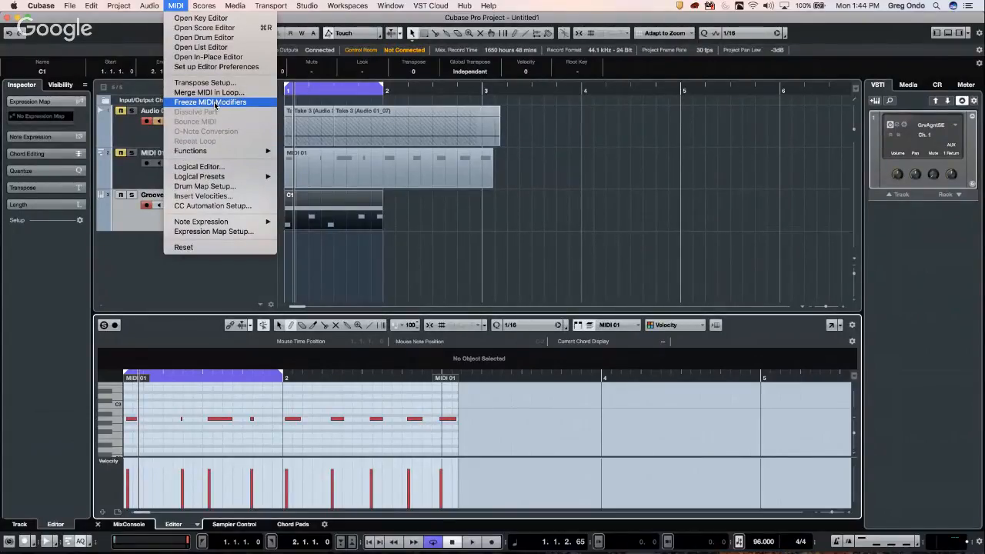
click(214, 102)
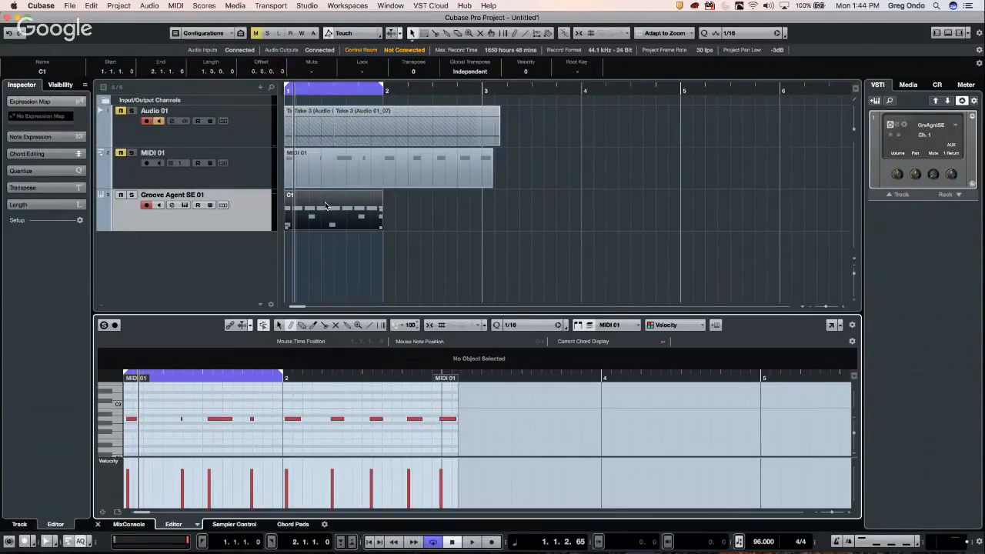
key(space)
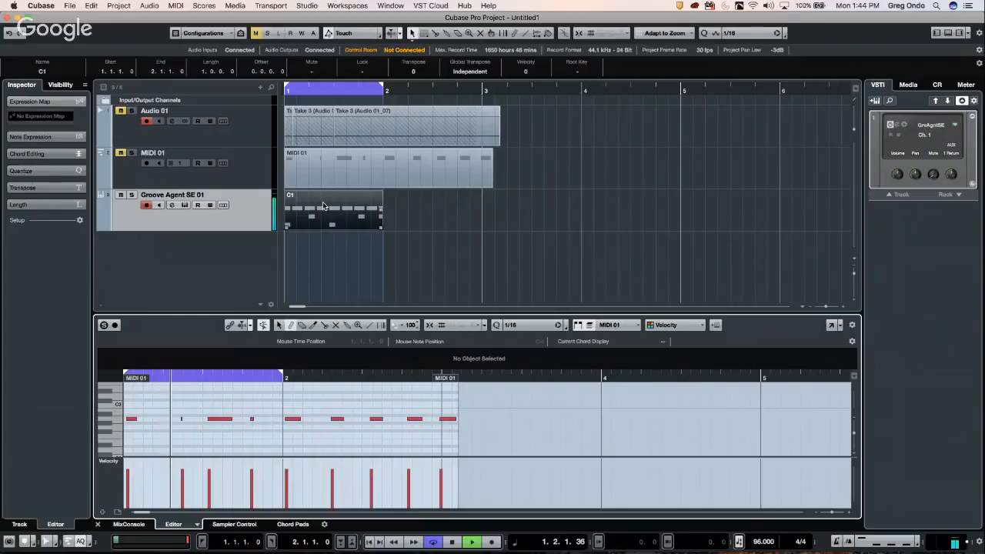
key(space)
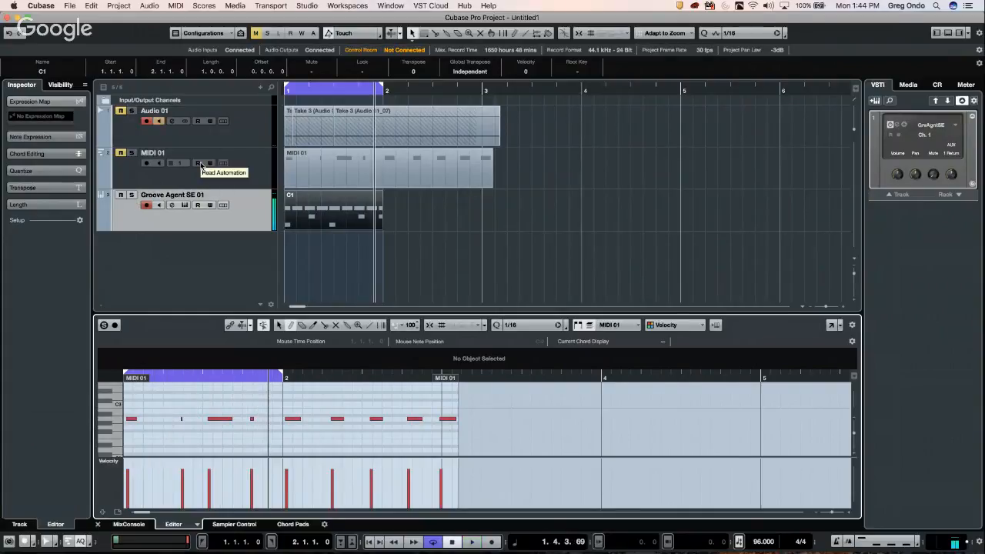
Step: Undo the MIDI modifier freeze on the drum part and display the DrumLoops folder in the media browser
click(241, 209)
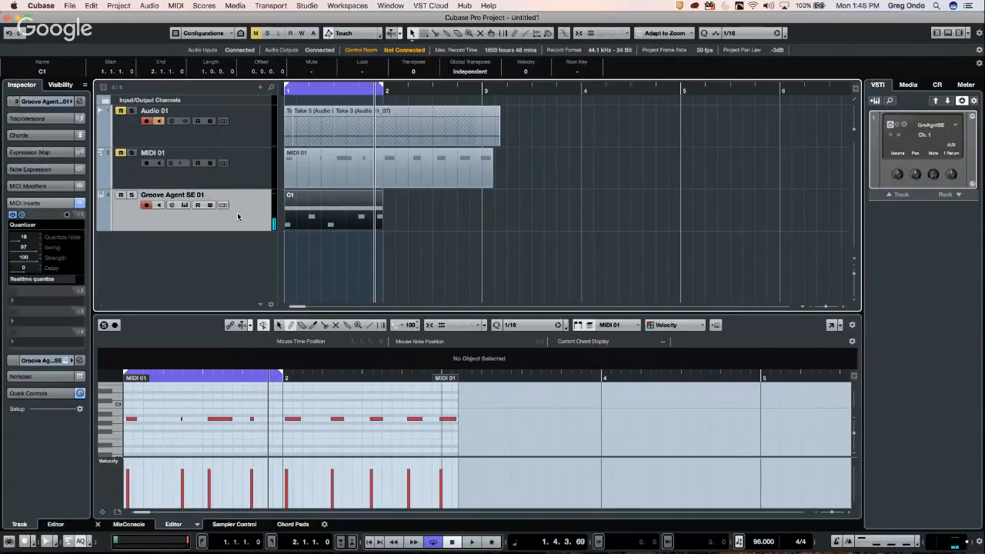
click(38, 226)
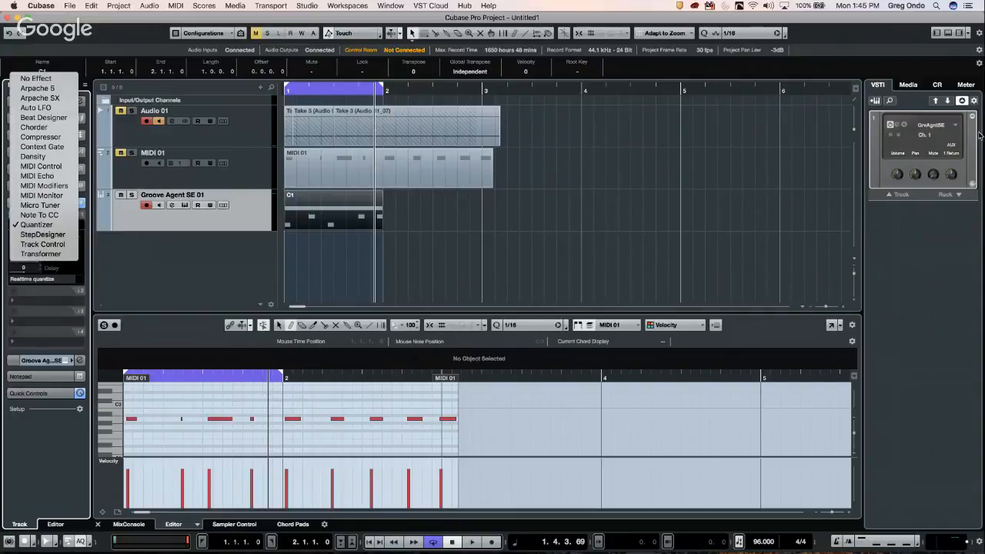
click(911, 86)
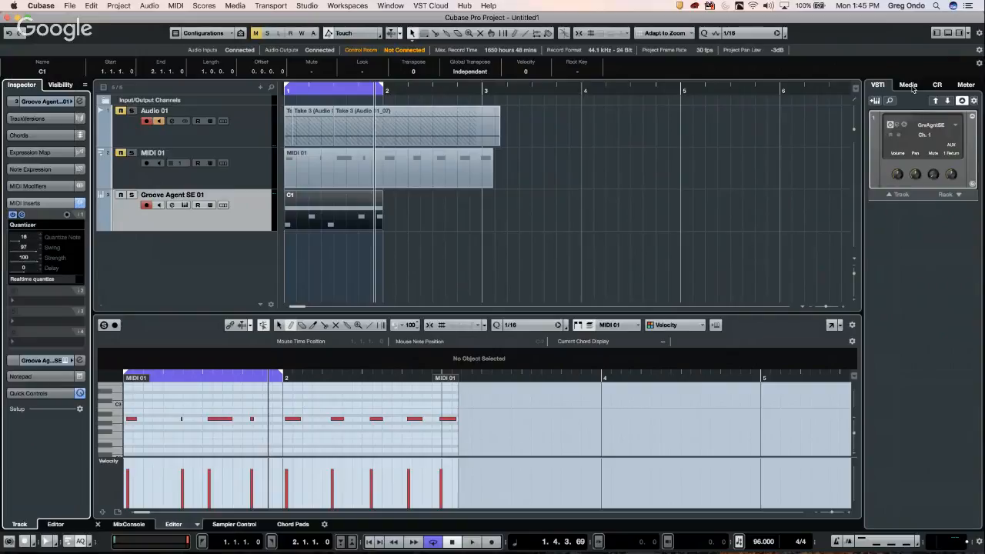
click(911, 87)
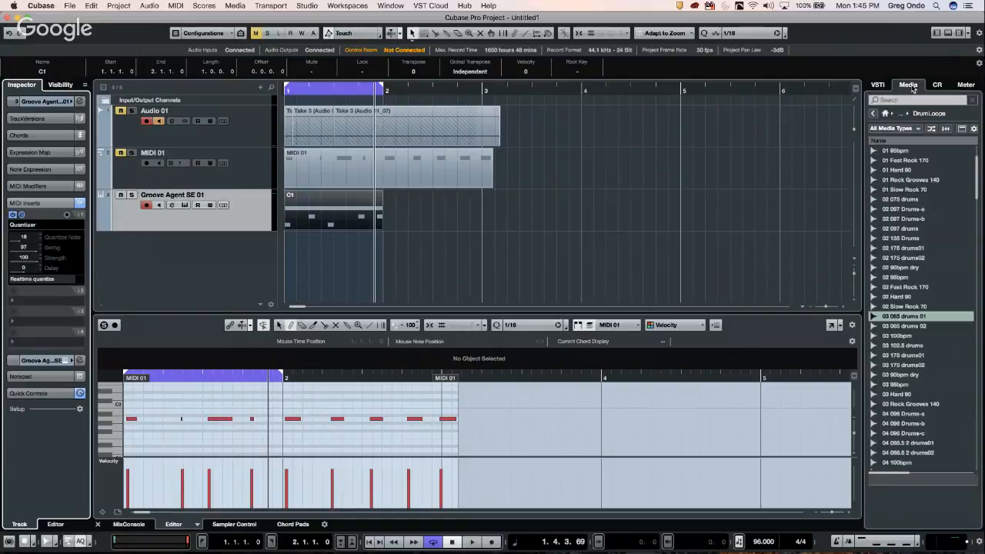
Step: Preview the 03 102.5 drums loop and assign the Steinberg UR44 as audio device for the Yamaha HS 7 monitor in the Control Room connections
click(918, 346)
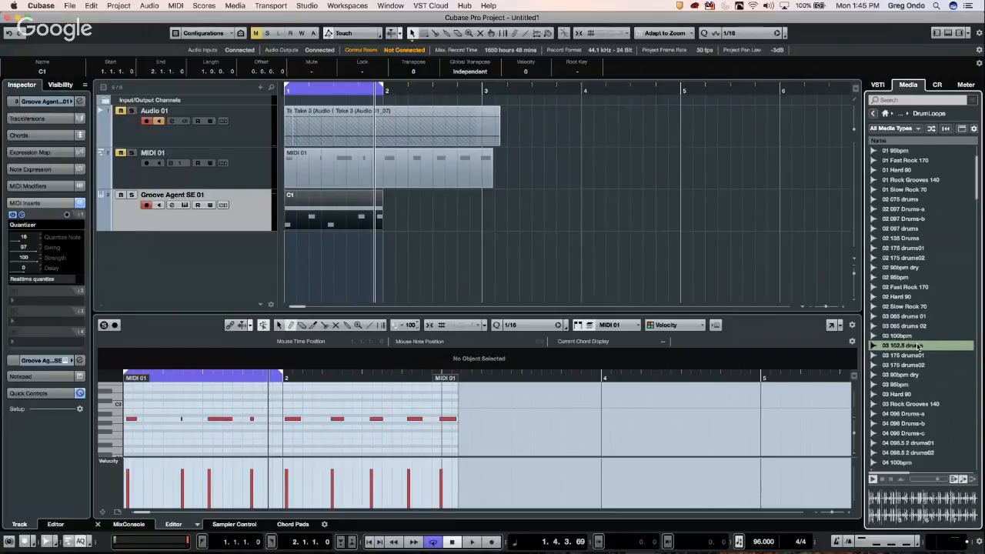
click(305, 6)
mouse_move(234, 6)
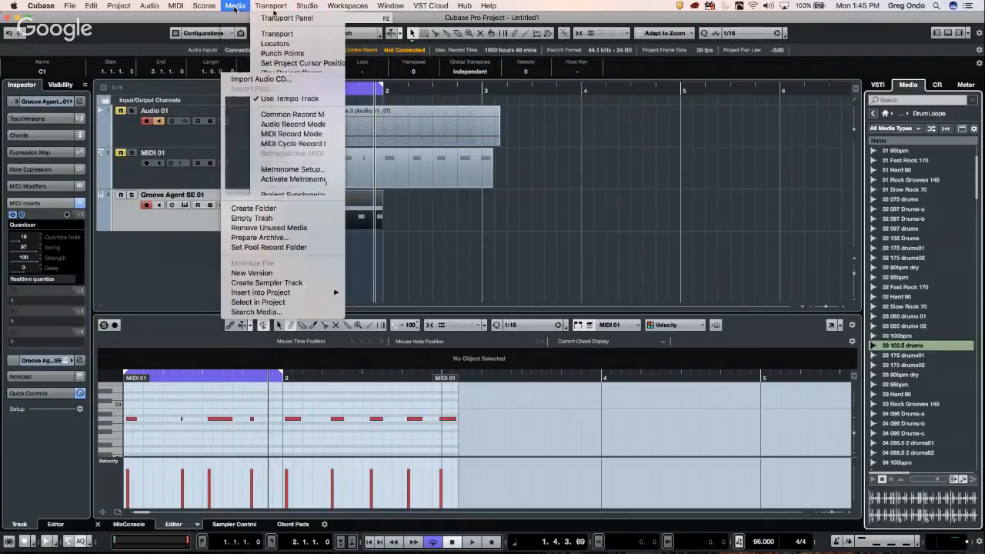
mouse_move(307, 6)
click(327, 18)
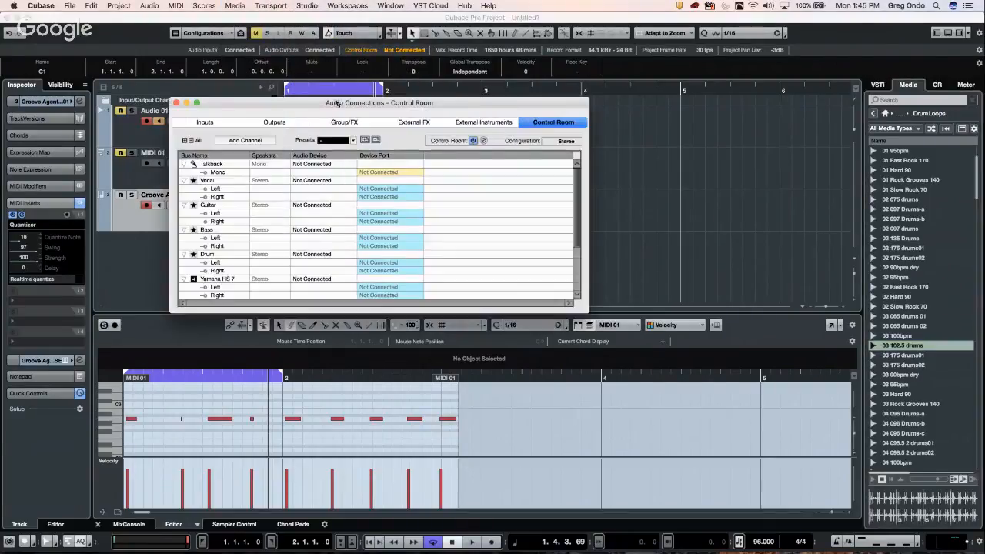
scroll(472, 241, down, 3)
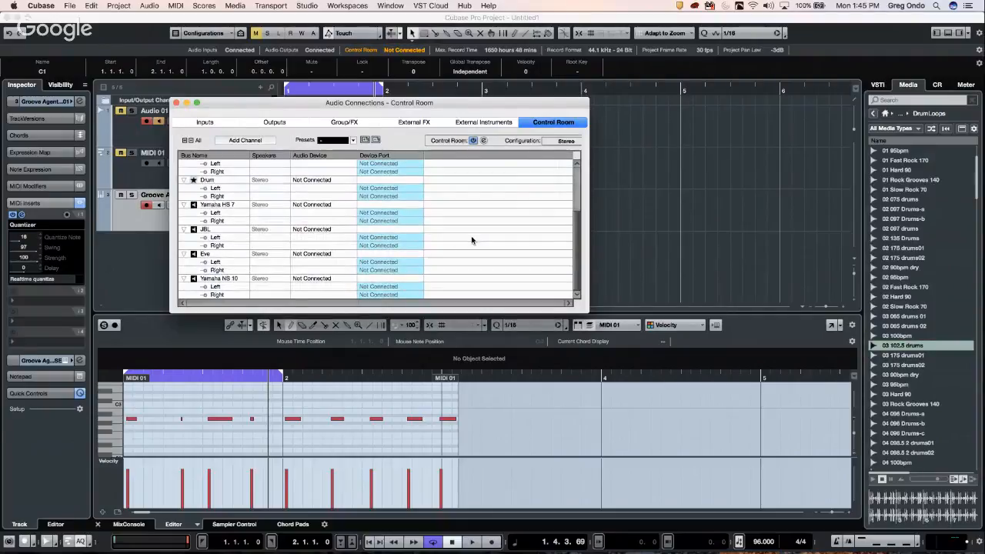
click(315, 204)
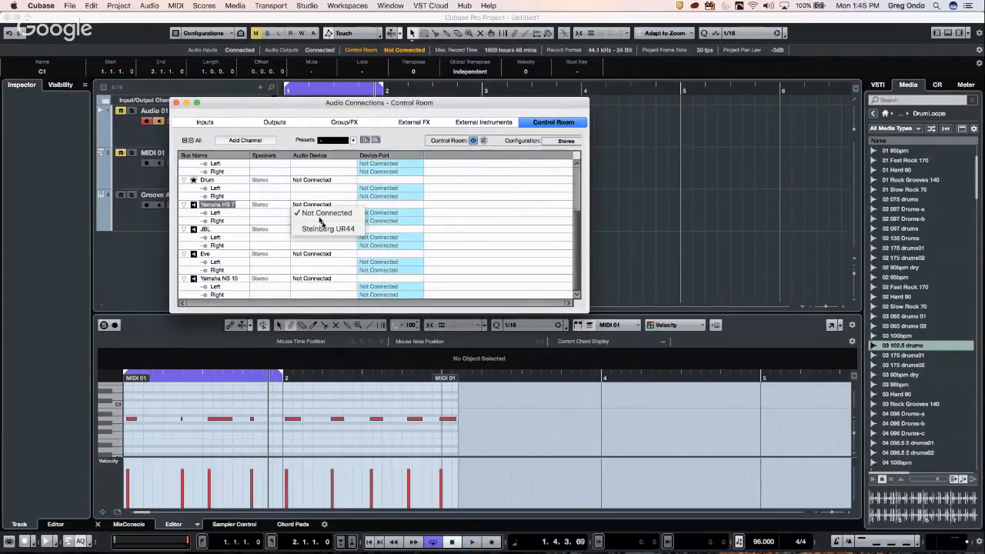
click(327, 229)
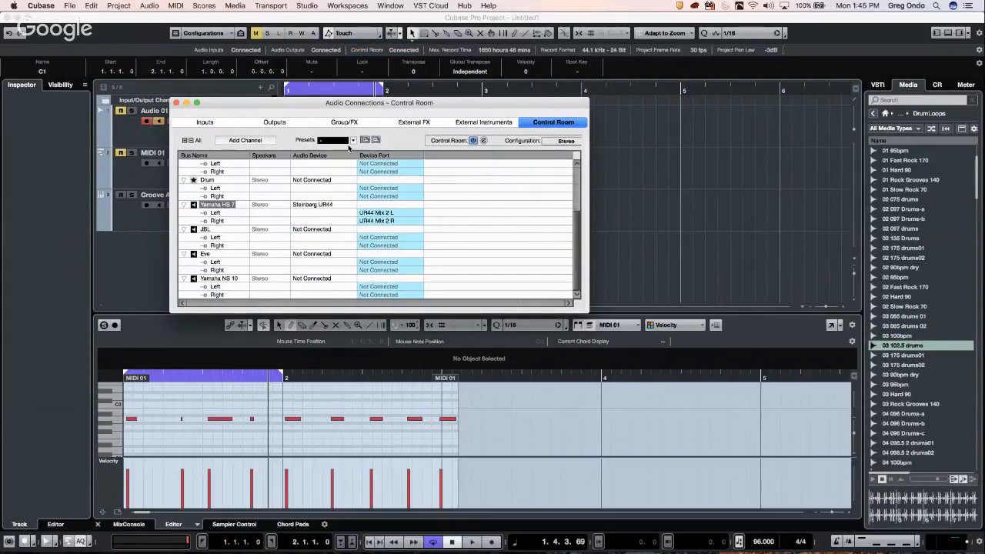
Step: Route the Yamaha HS 7 monitor's left channel to UR44 Mix 1 L and its right channel to UR44 Mix 1 R
click(391, 216)
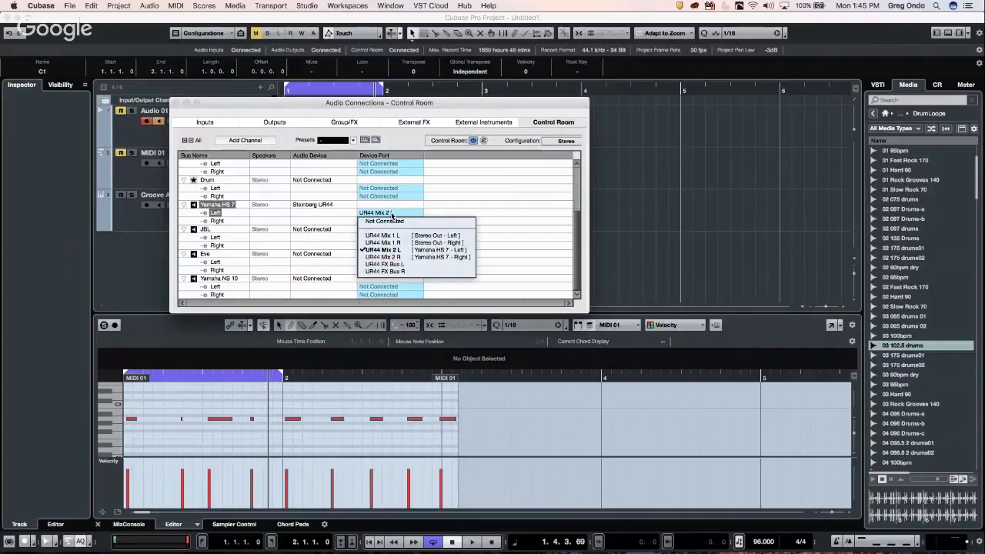
click(408, 222)
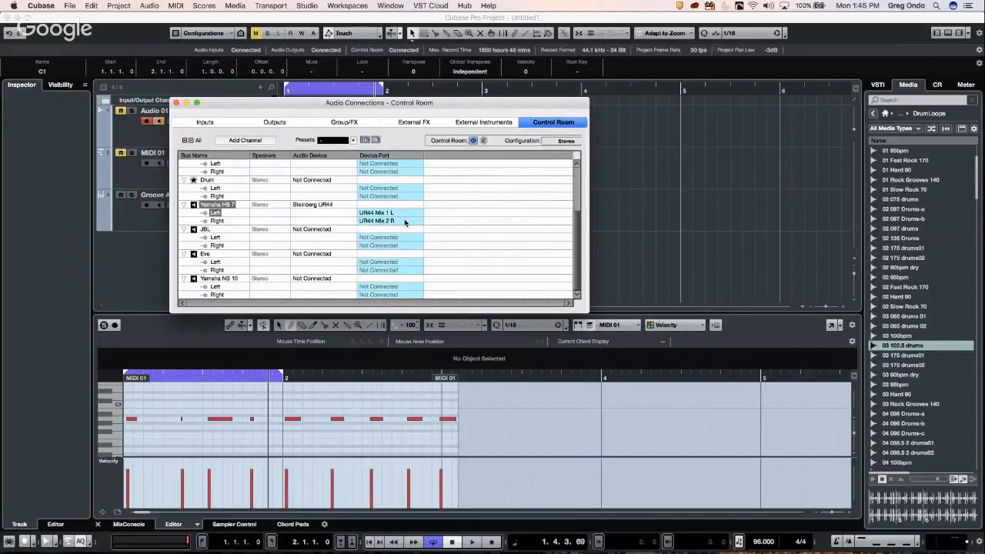
click(405, 222)
click(423, 252)
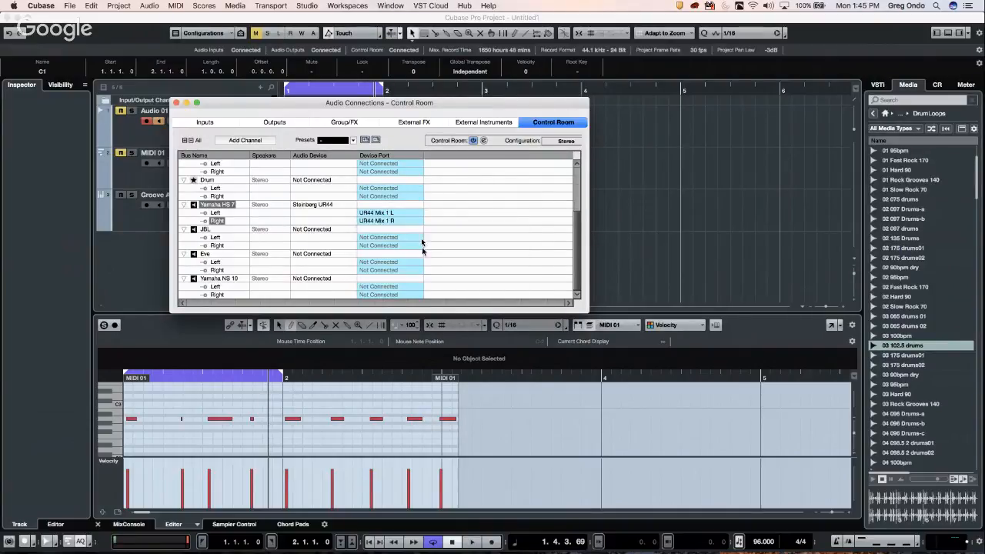
Step: Set the Stereo Out bus's audio device to Not Connected and close the audio connections
click(287, 124)
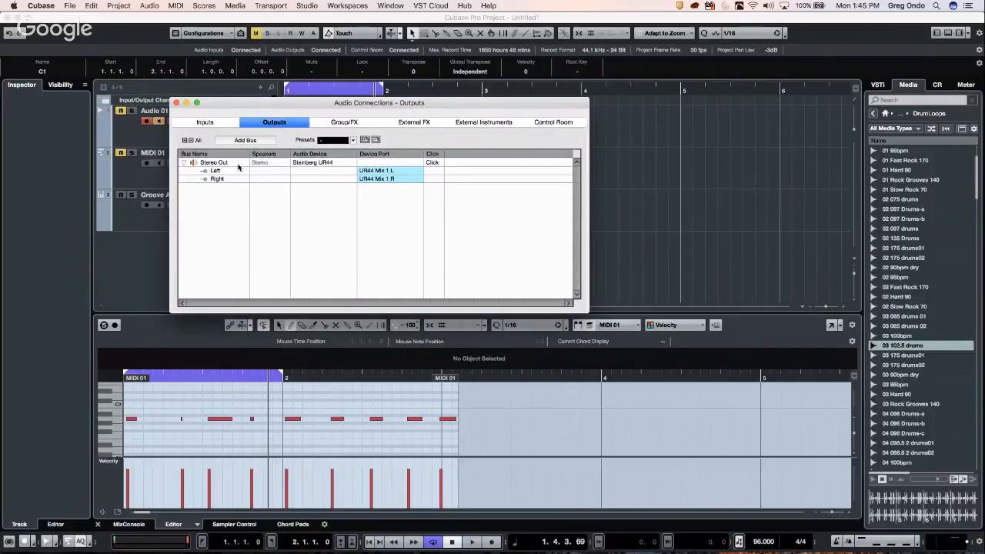
click(340, 164)
click(311, 173)
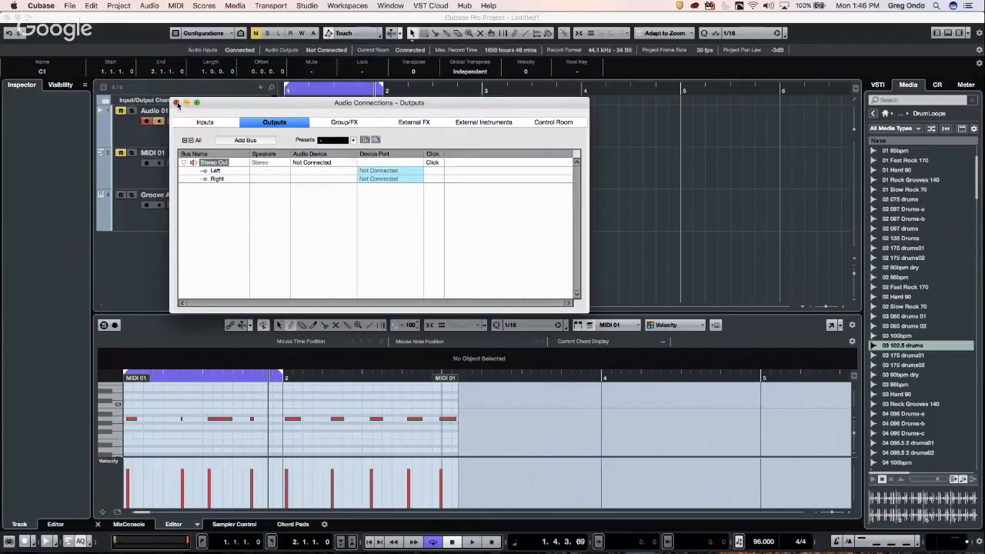
click(176, 102)
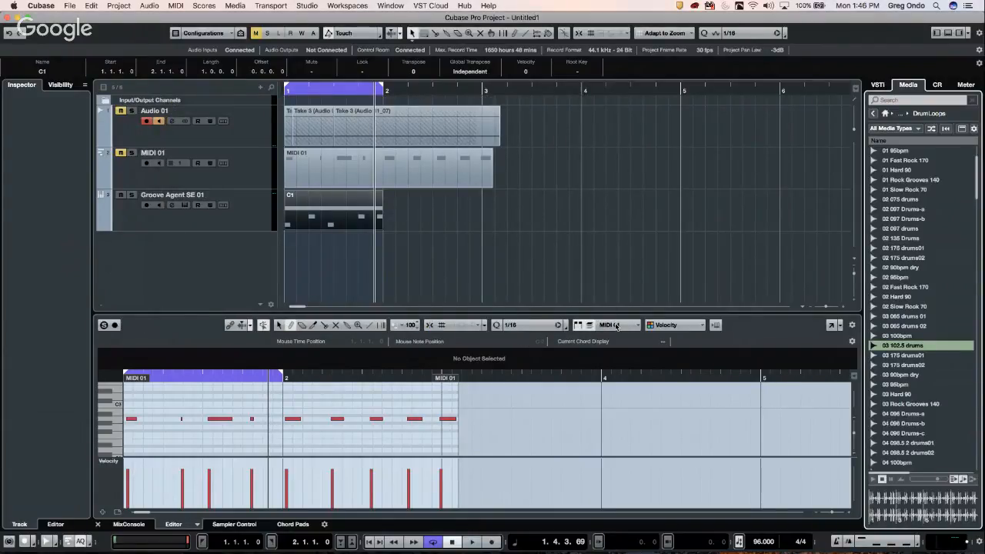
Step: Audition DrumLoops files and place the 02 90bpm dry loop on a new audio track just before bar 4
click(917, 326)
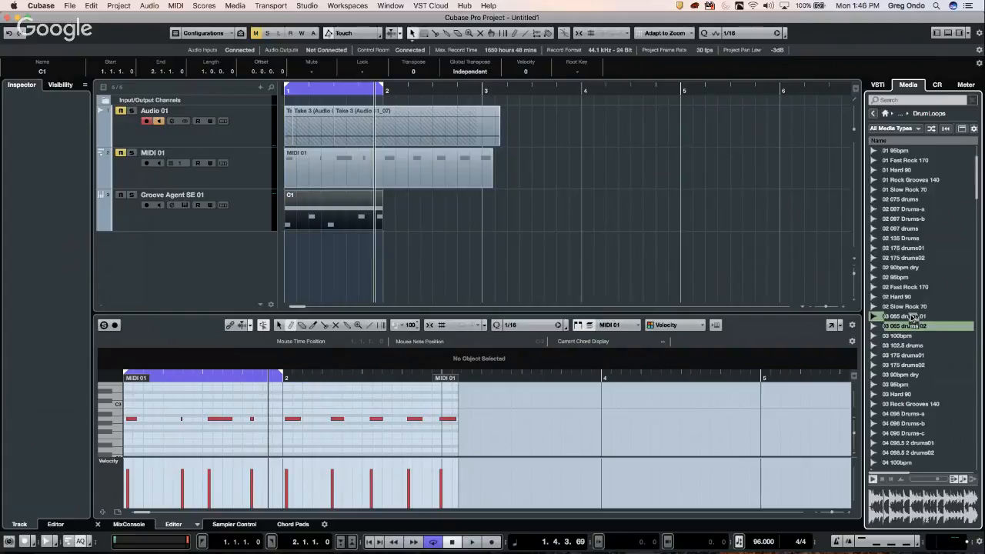
click(911, 316)
click(900, 267)
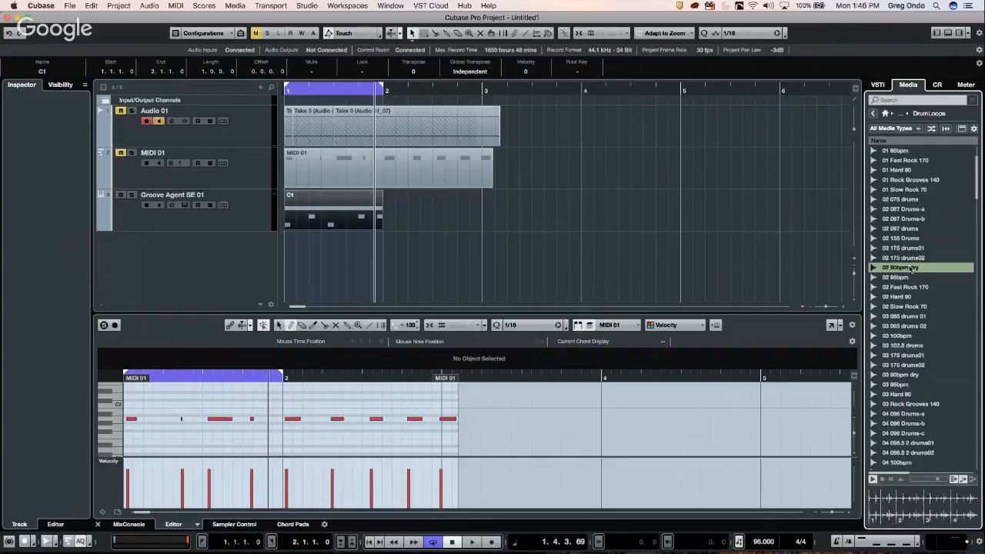
mouse_move(905, 264)
mouse_down()
mouse_move(615, 278)
mouse_move(523, 266)
mouse_move(581, 267)
mouse_up()
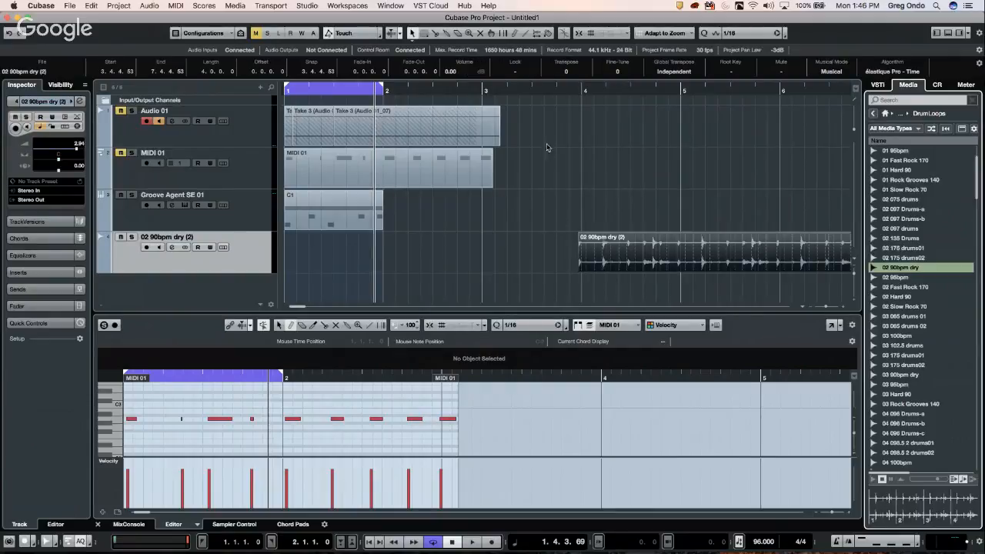
Step: Raise the hitpoint threshold for the 02 90bpm dry (2) event in the Sample Editor and create a groove from its hitpoints
click(557, 86)
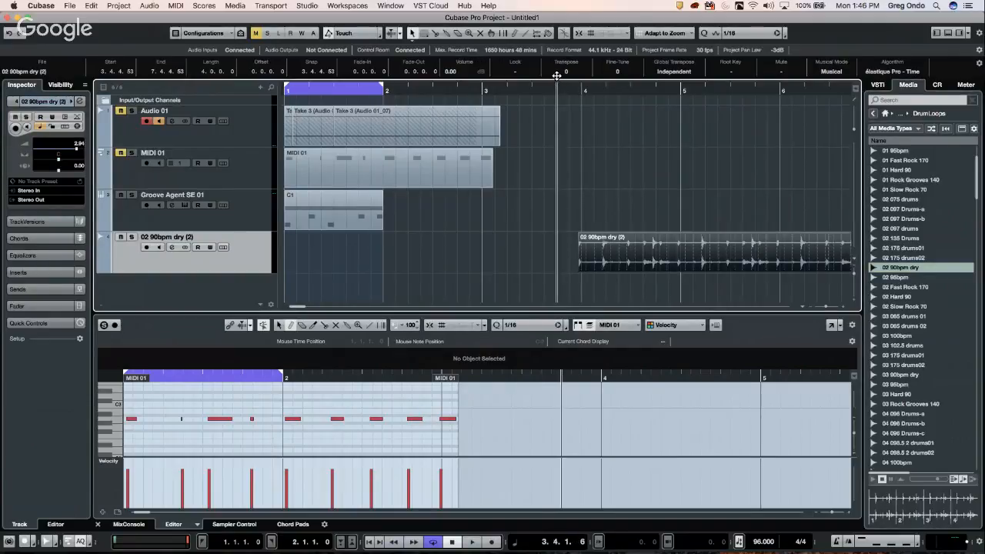
drag(556, 74, 562, 52)
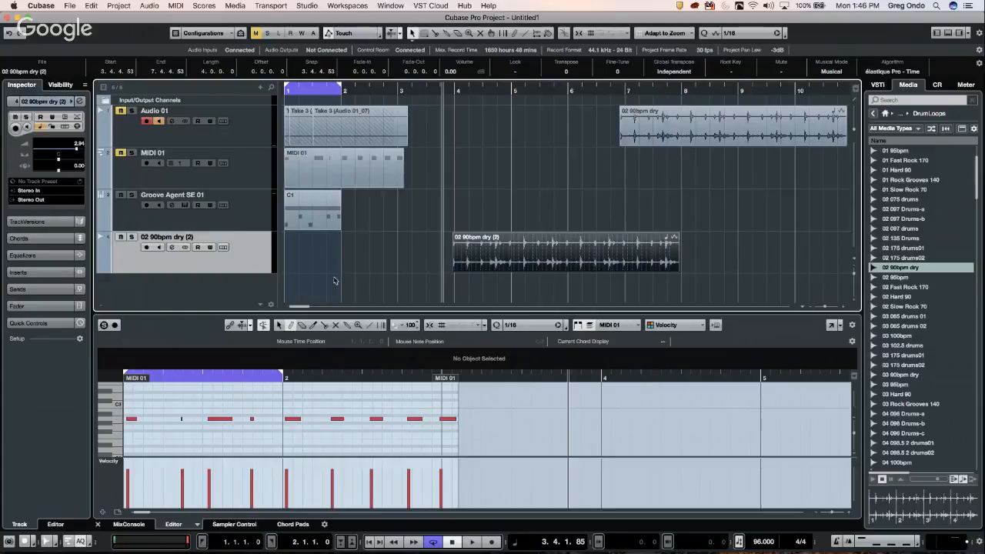
click(510, 267)
scroll(512, 267, right, 1)
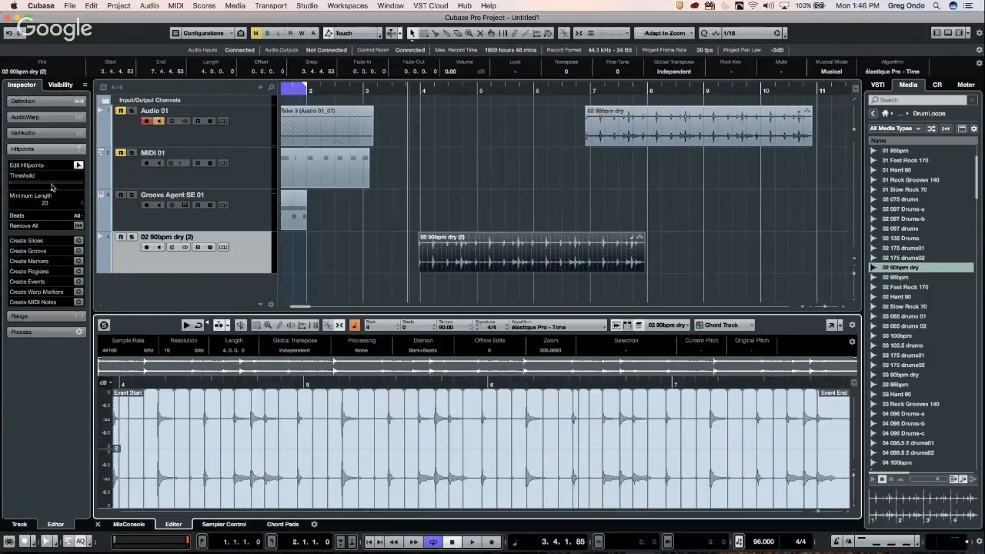
drag(15, 186, 18, 185)
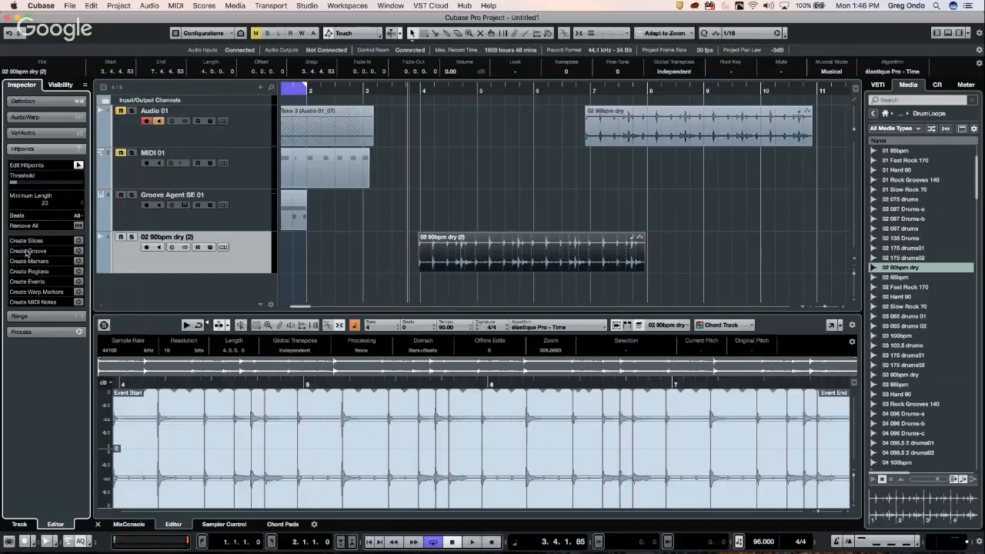
click(78, 252)
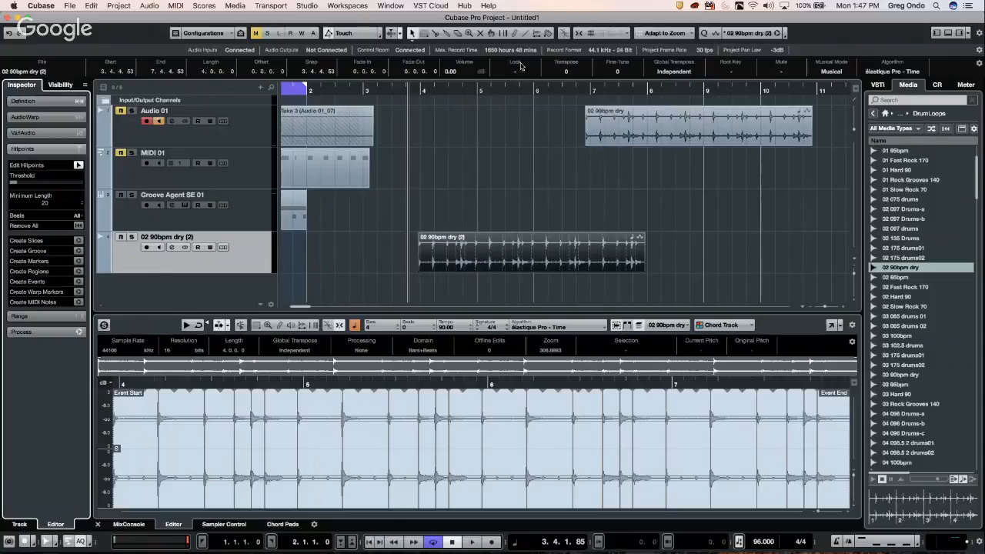
Step: Quantize the drum part on Groove Agent SE 01 with the 02 90bpm dry (2) groove preset and close the quantize settings
click(294, 208)
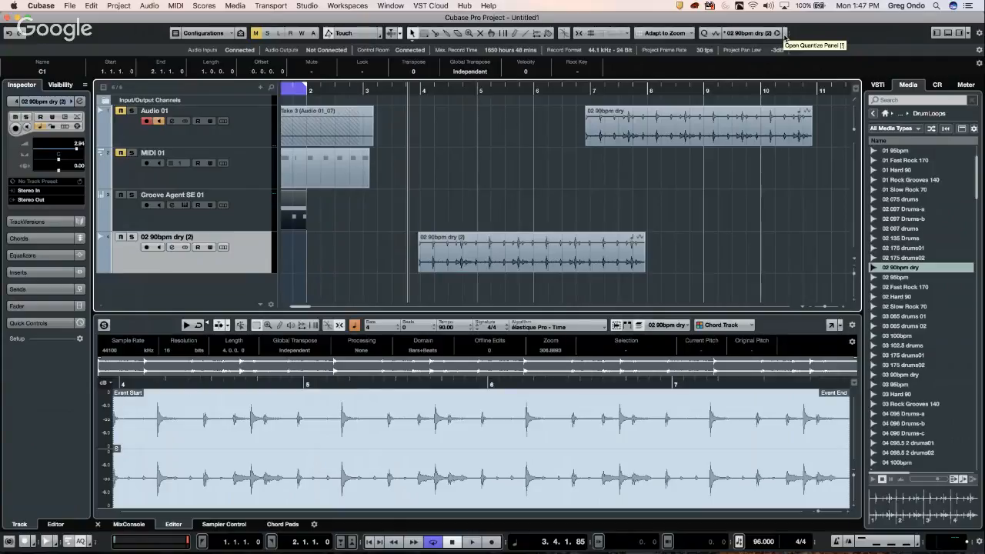
click(783, 35)
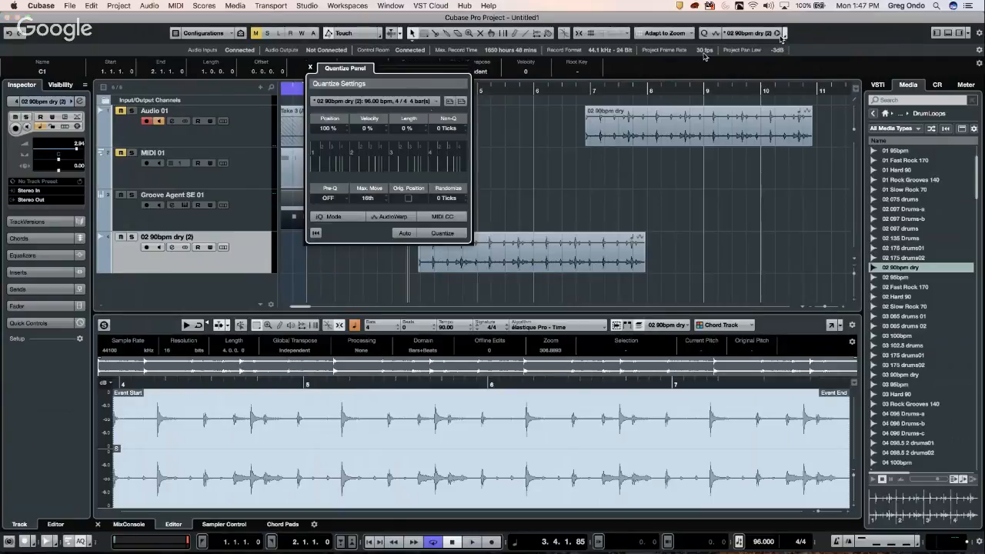
click(435, 101)
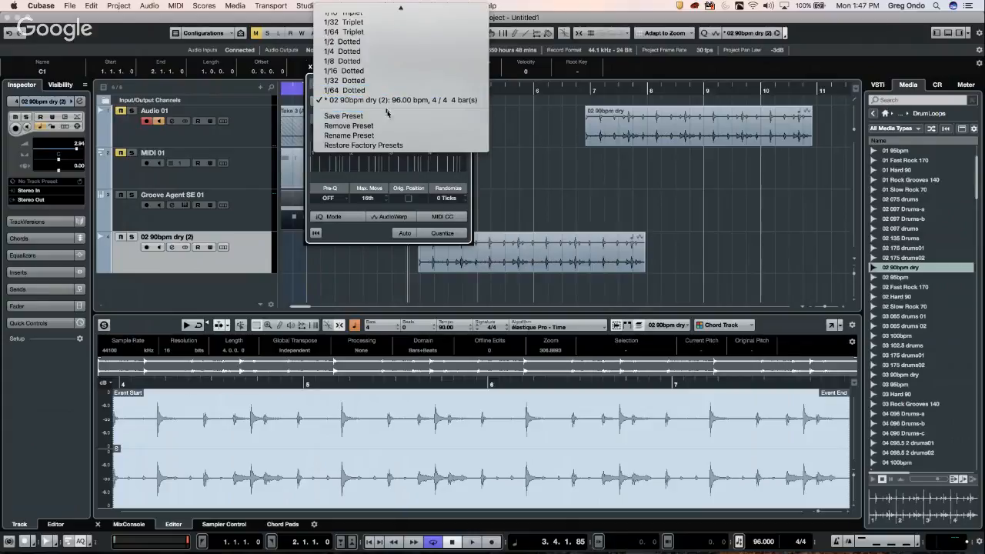
click(382, 101)
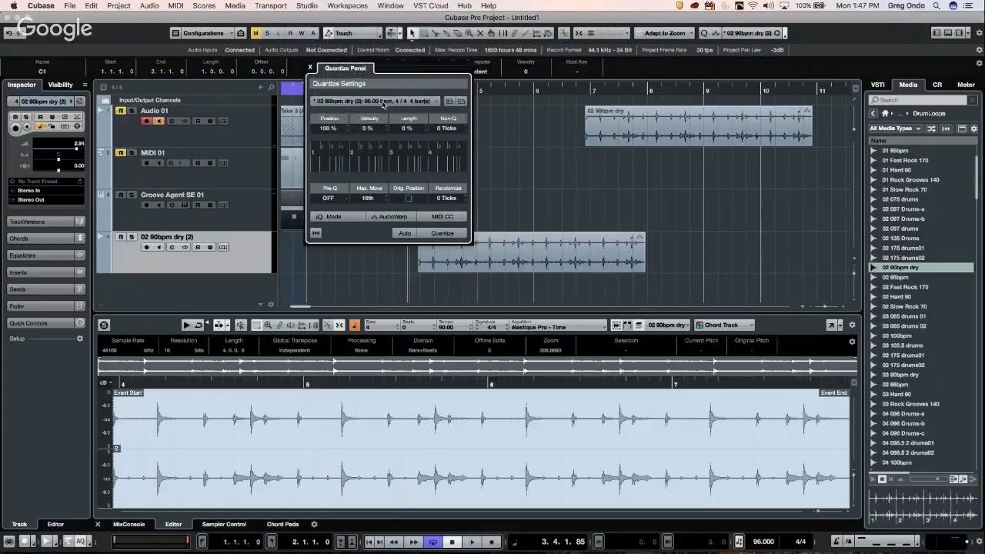
click(452, 233)
click(451, 235)
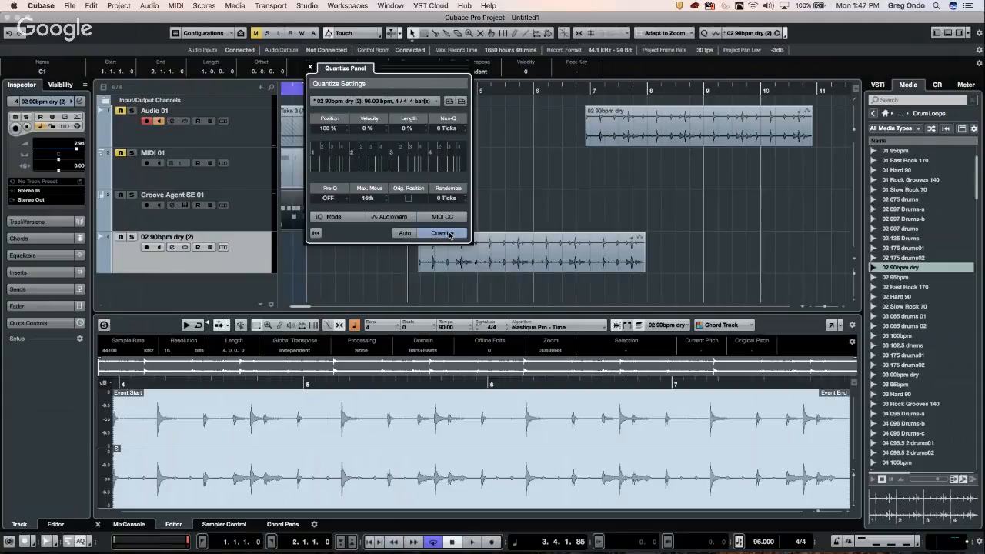
click(311, 67)
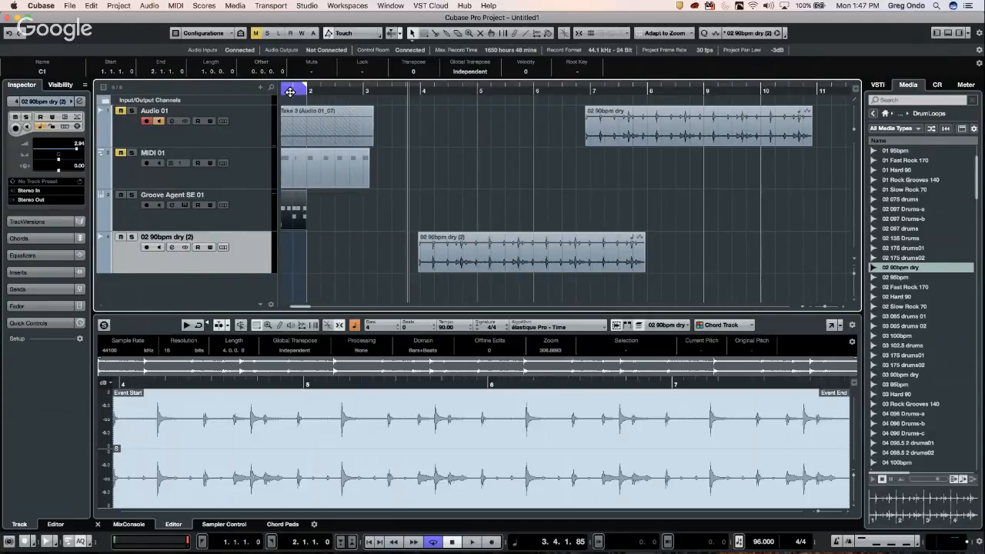
Step: Play the project from bar 1, then stop playback
drag(291, 91, 261, 101)
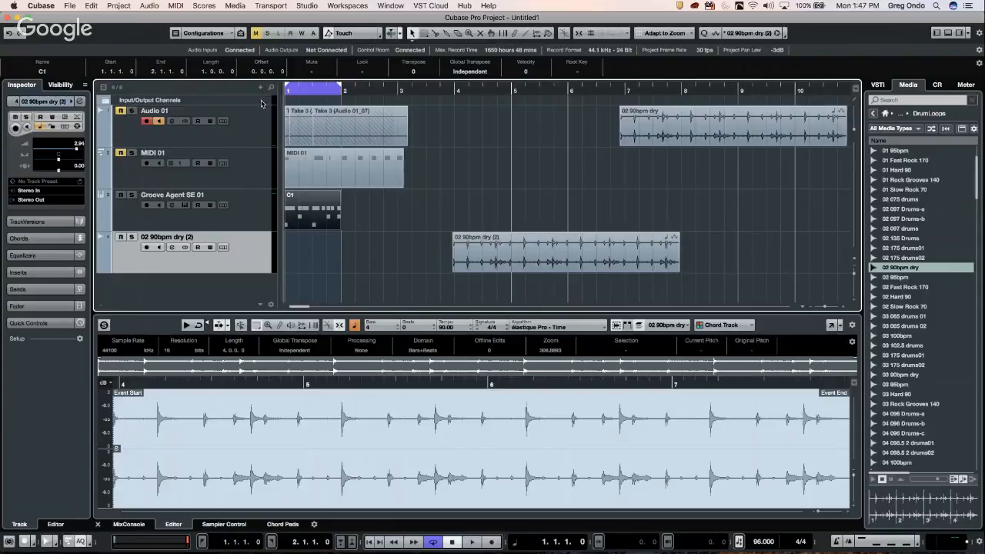
key(space)
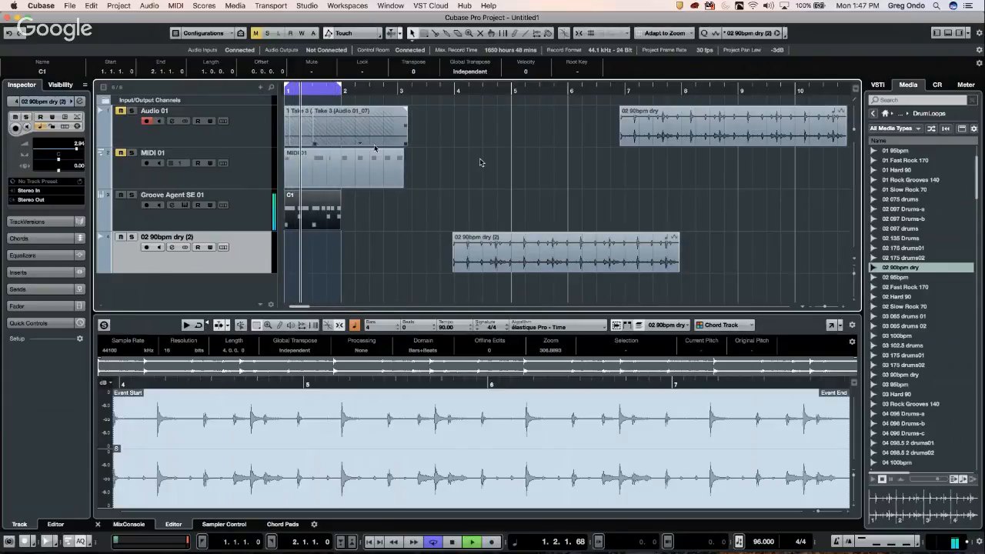
key(space)
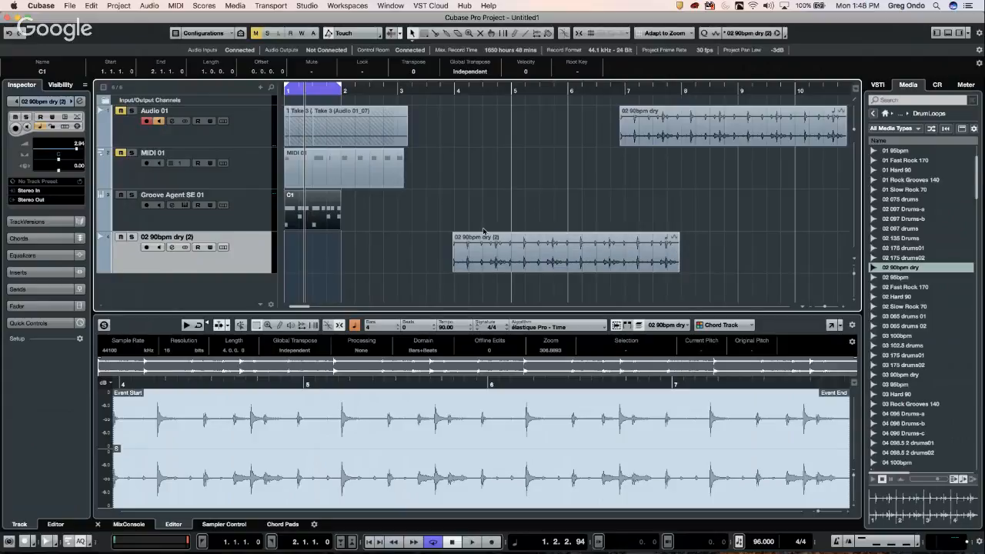
Step: Open the recent project "be someone.cpr" and activate it
click(69, 5)
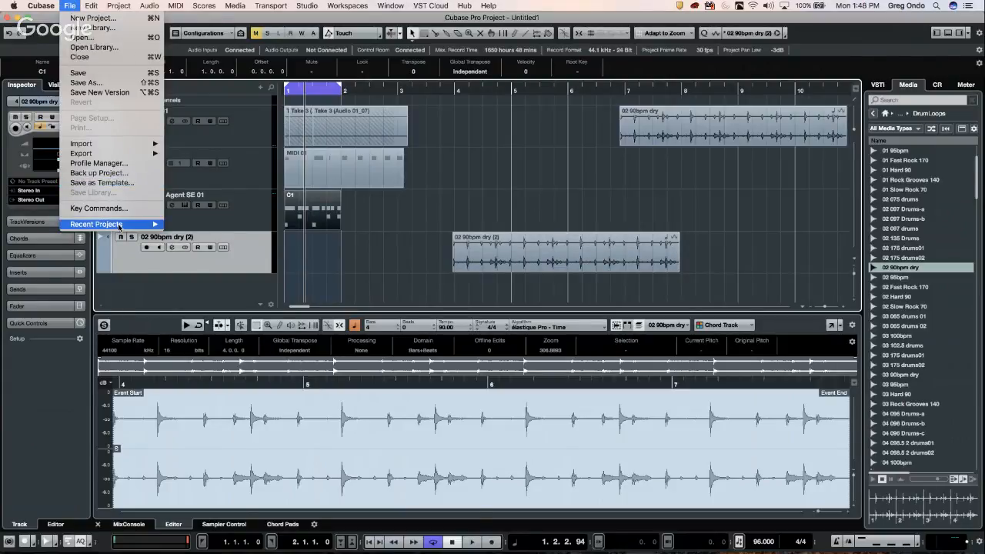
mouse_move(116, 224)
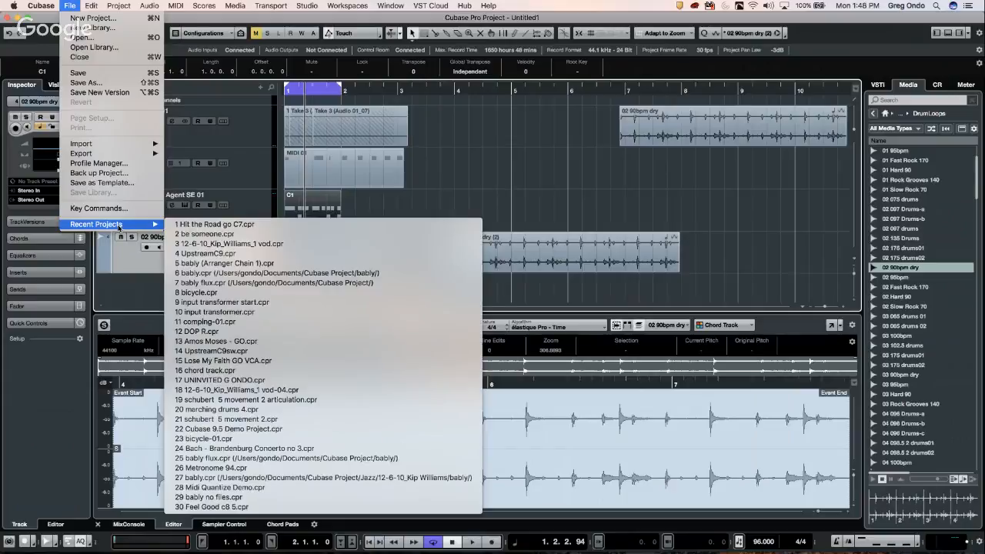
click(274, 235)
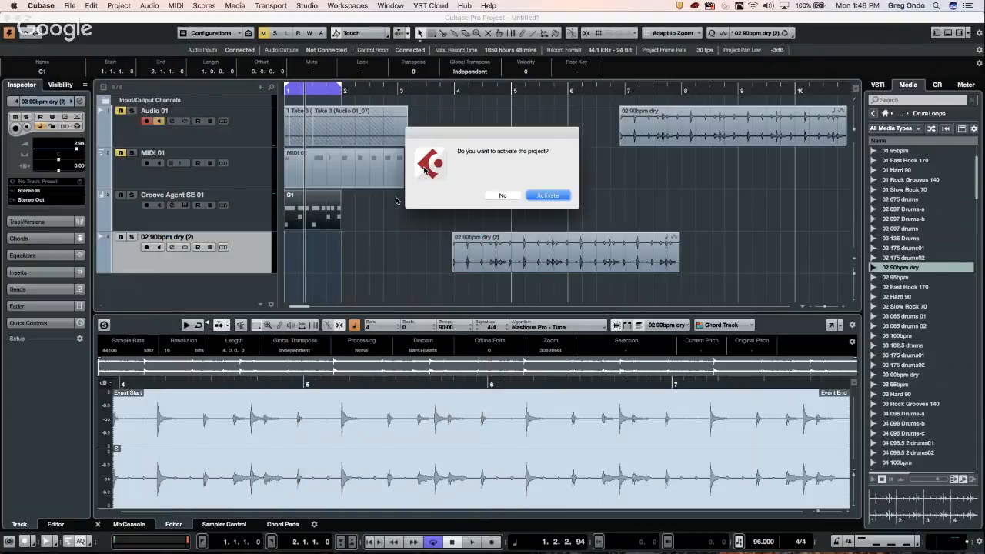
click(545, 198)
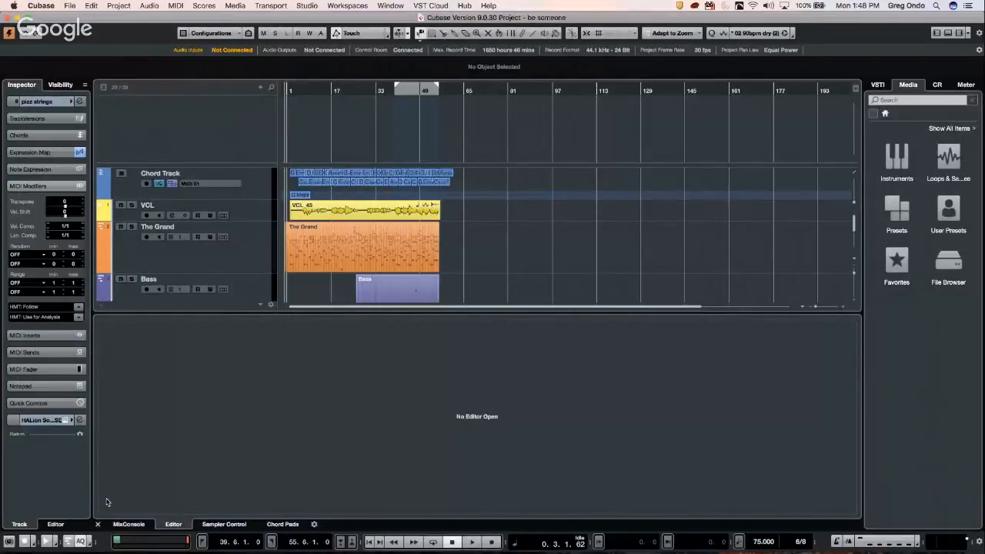
Step: Show the MixConsole below the tracks, make the VCL track taller, and play the project from the start
click(127, 525)
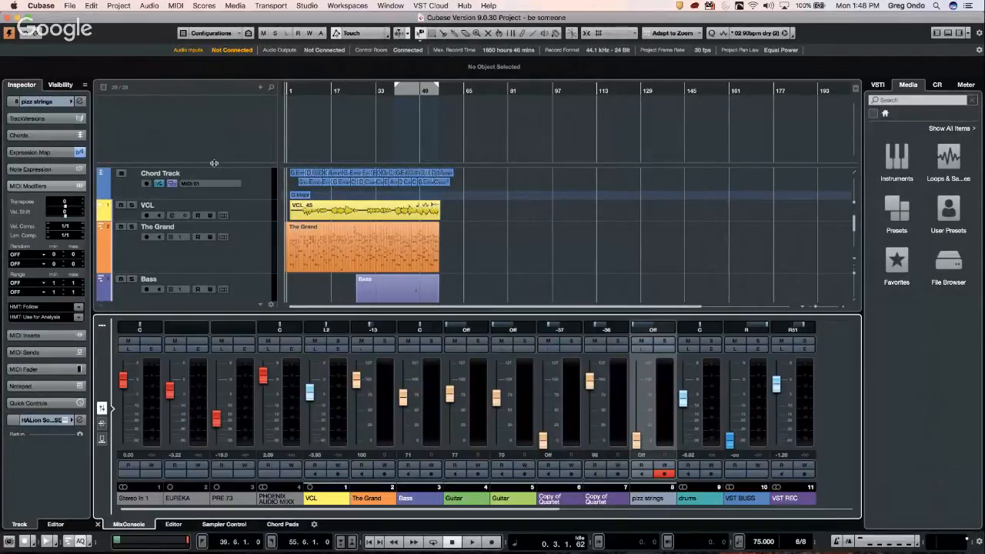
click(284, 92)
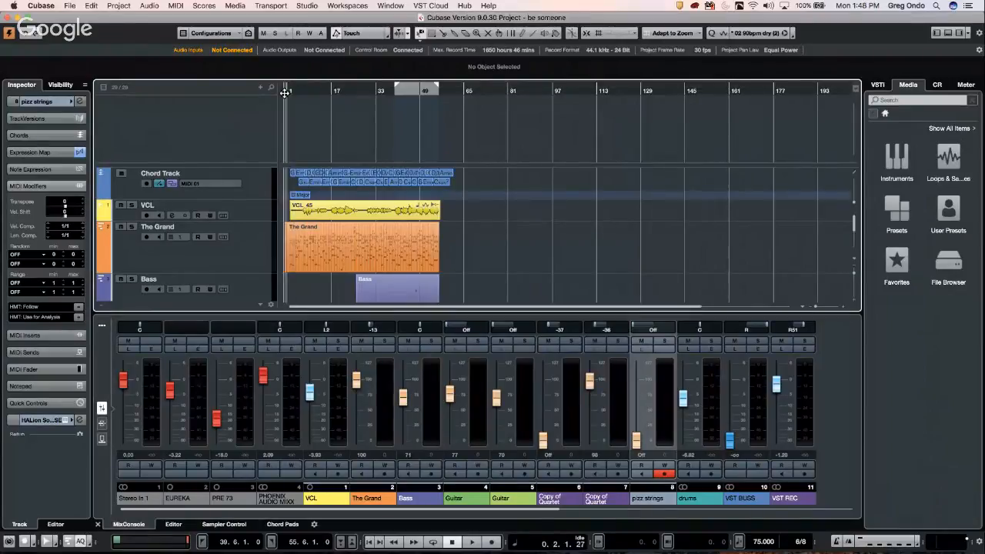
drag(285, 92, 275, 121)
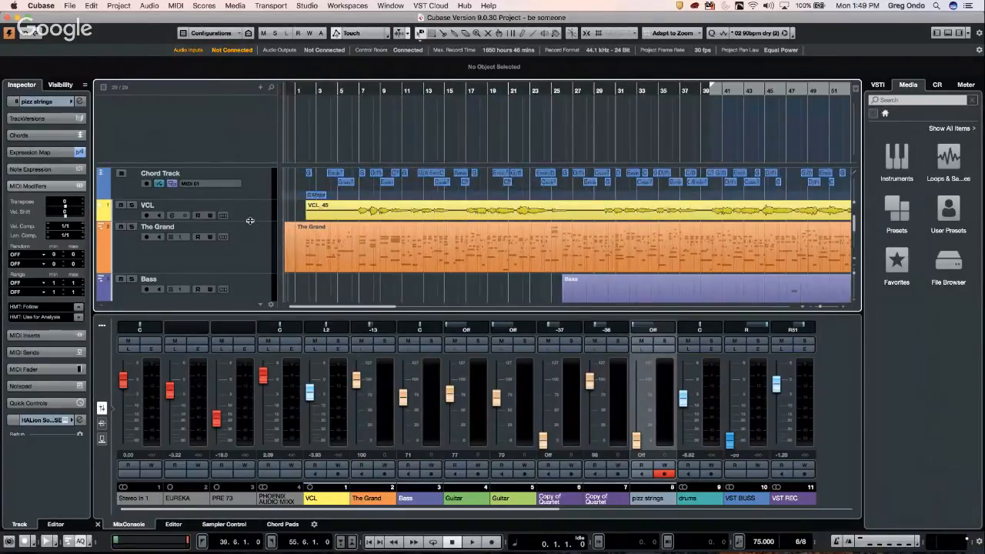
drag(250, 221, 250, 232)
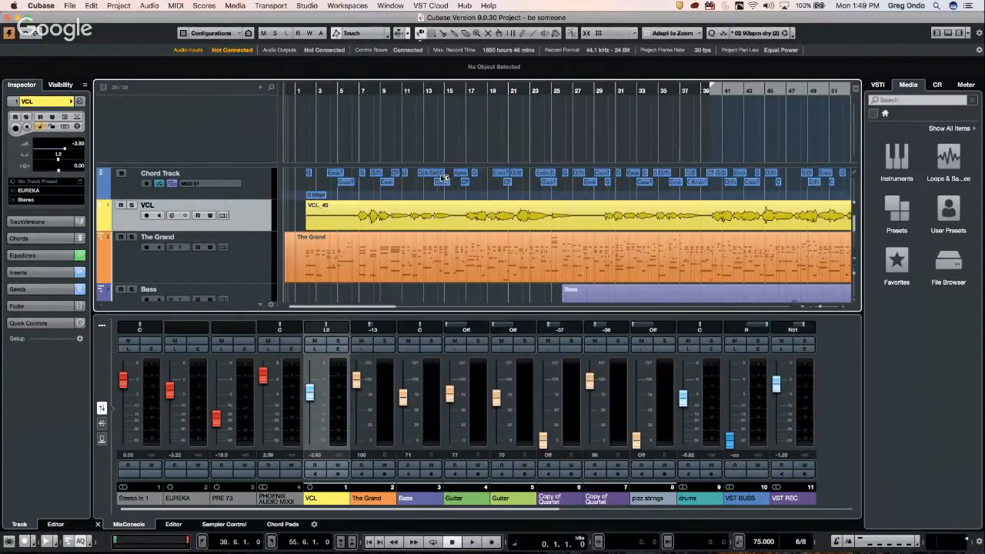
key(space)
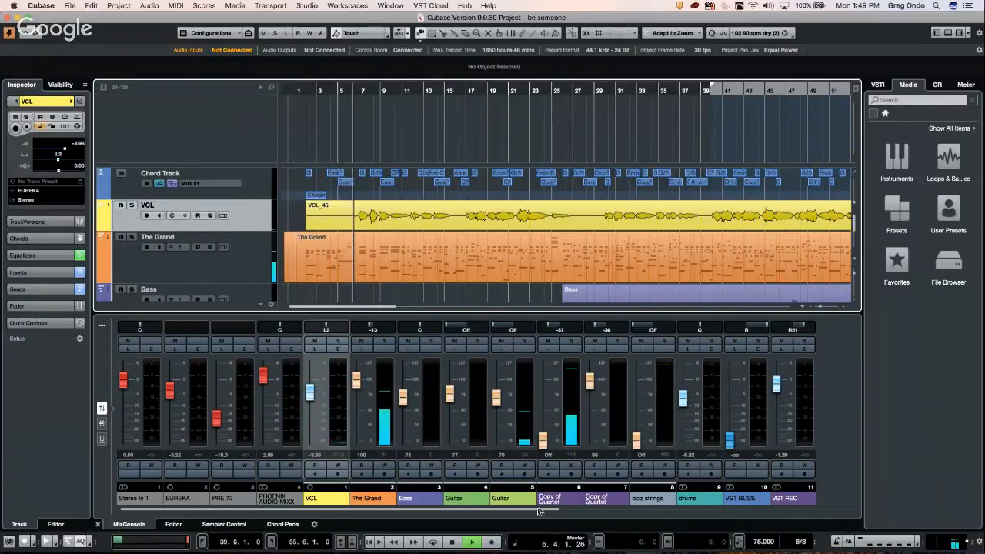
Step: Open the REVerence plug-in on the FX 2-REVerence channel and set its pre-delay to 35
click(558, 513)
drag(558, 514, 802, 519)
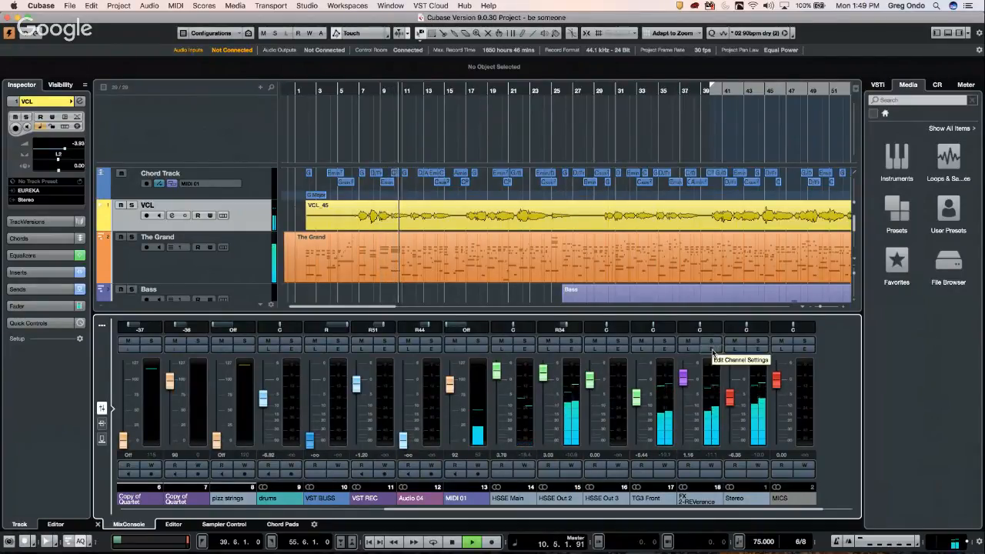
click(713, 350)
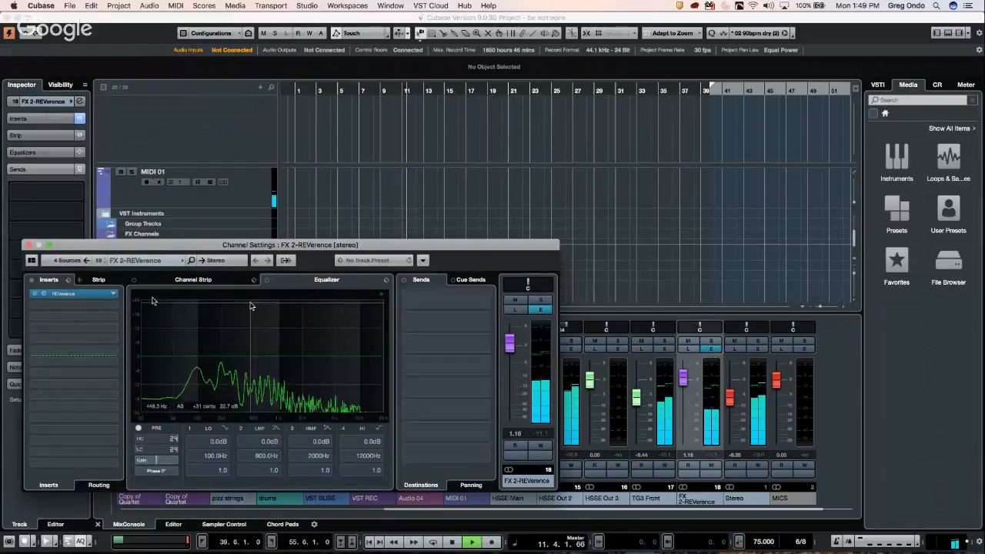
click(103, 295)
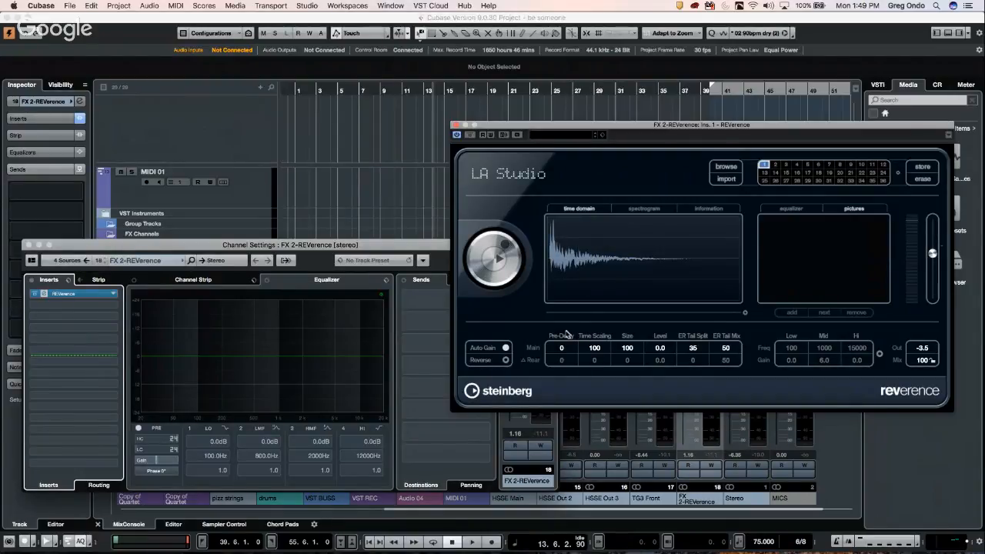
drag(567, 351, 567, 340)
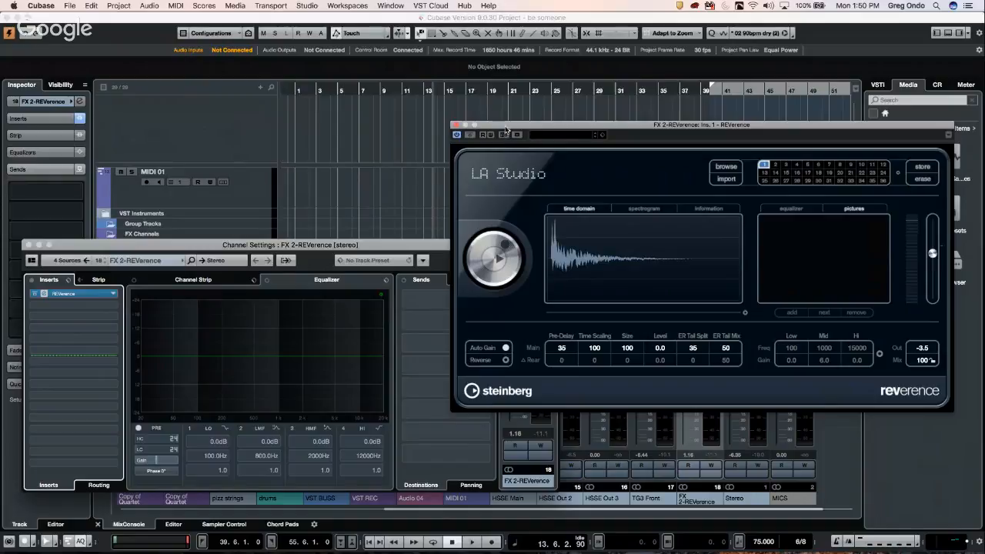
Step: Close the FX channel's settings window and move the REVerence window down, clear of the track area
drag(506, 128, 507, 131)
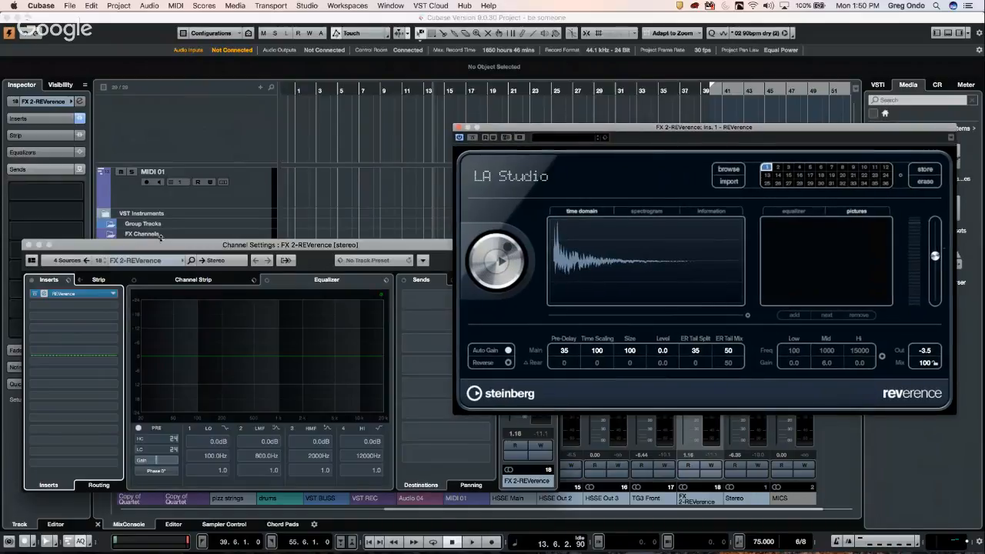
click(29, 245)
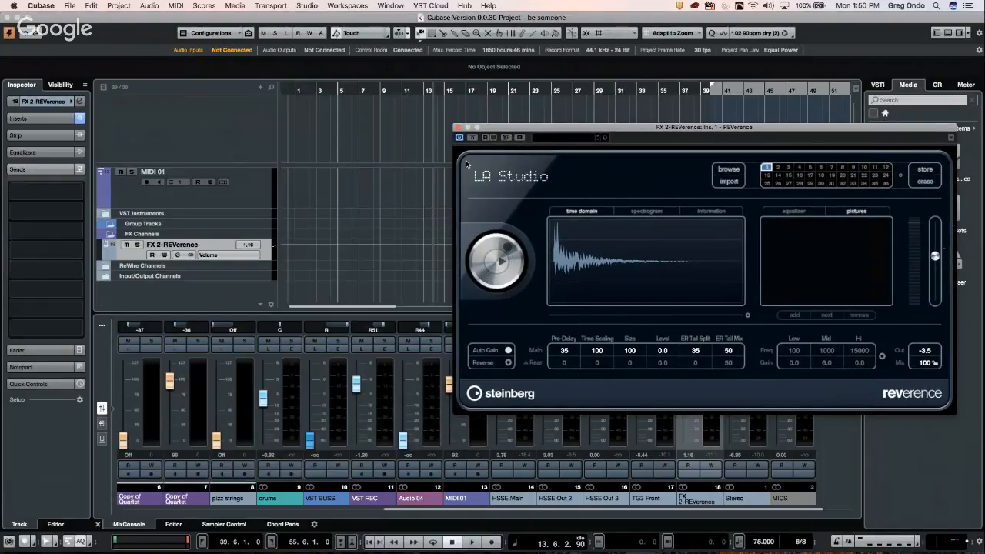
drag(504, 133, 414, 267)
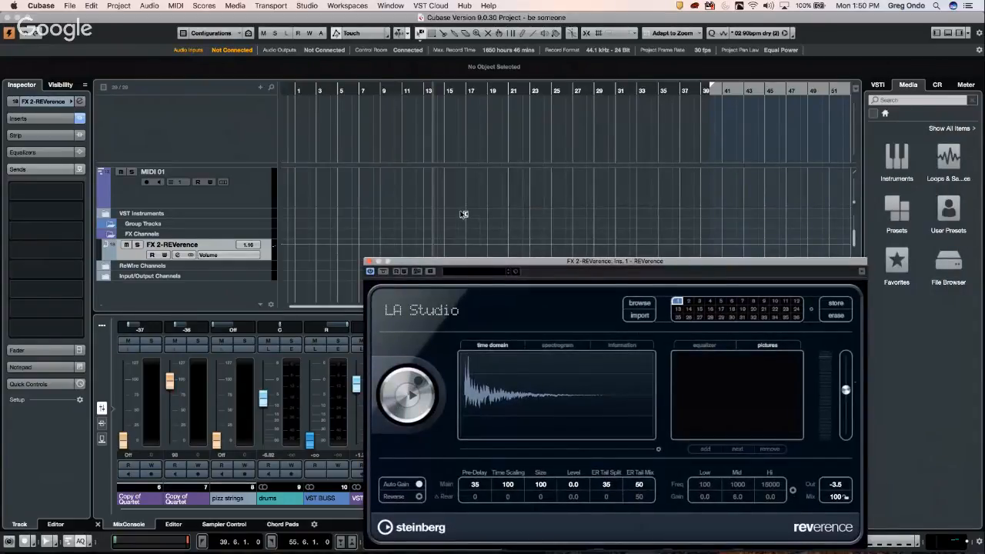
Step: Solo the VCL track and play it through the reverb
scroll(463, 214, up, 6)
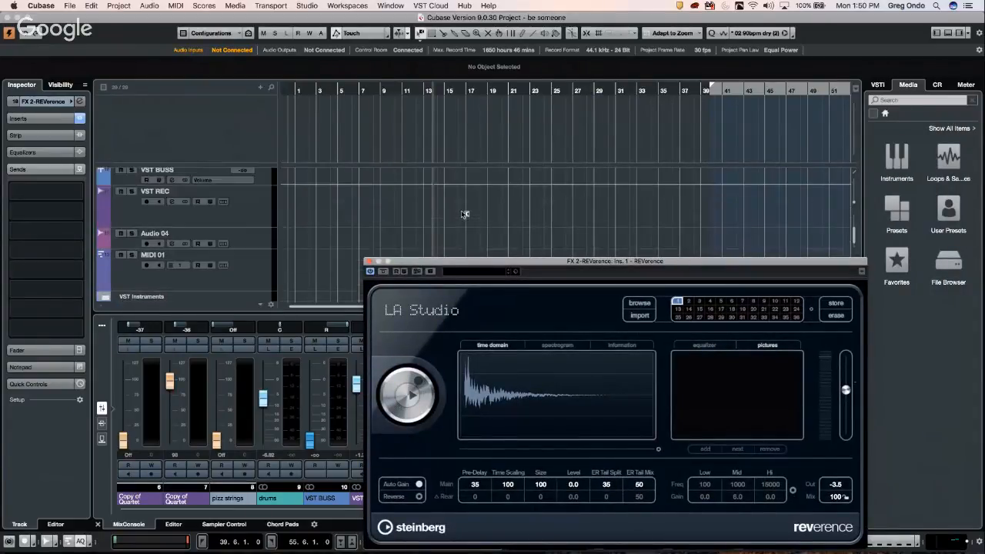
scroll(464, 212, up, 2)
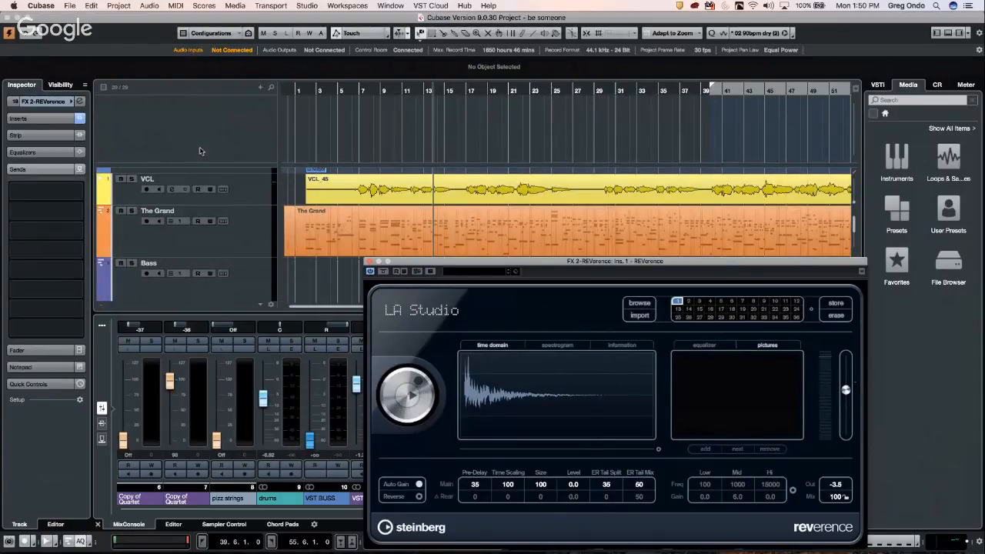
click(133, 180)
click(133, 180)
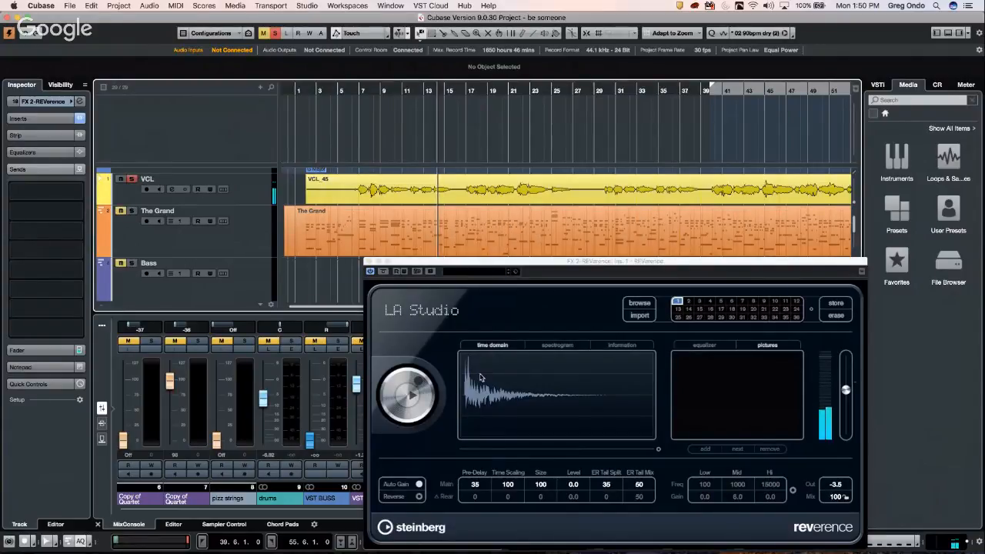
Step: Audition REVerence pre-delays of 235, 0 and 125 on the soloed vocal, and settle on 195
drag(477, 485, 483, 430)
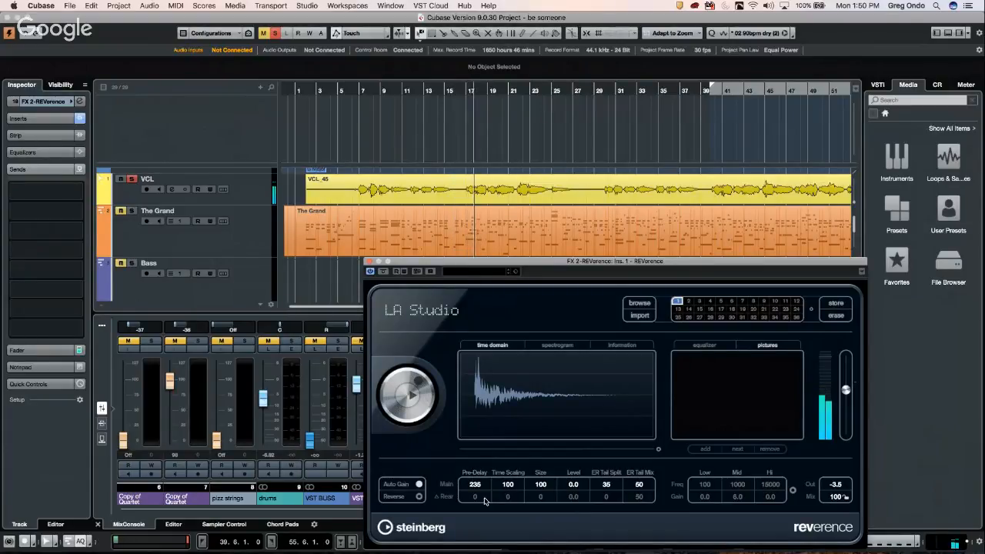
drag(476, 485, 467, 552)
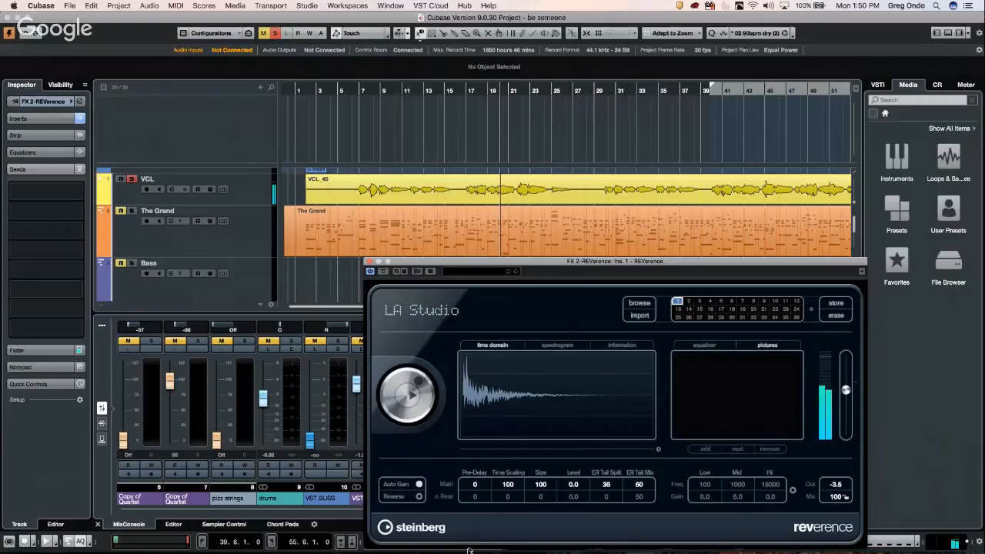
drag(467, 552, 472, 518)
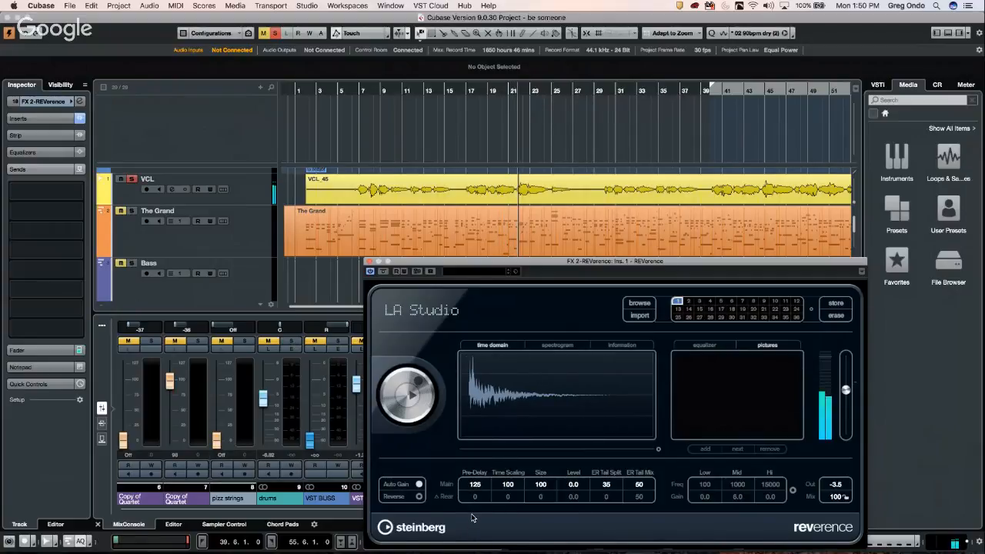
drag(482, 483, 483, 462)
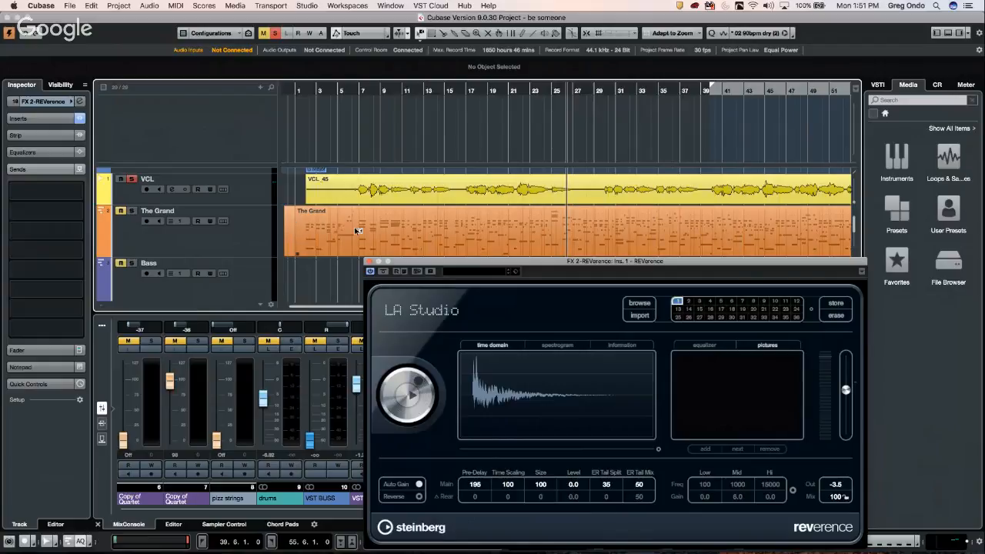
Step: Add an active send to FX 2-REVerence at level 0.47 on The Grand's TG3 Front channel, and close its settings
click(248, 235)
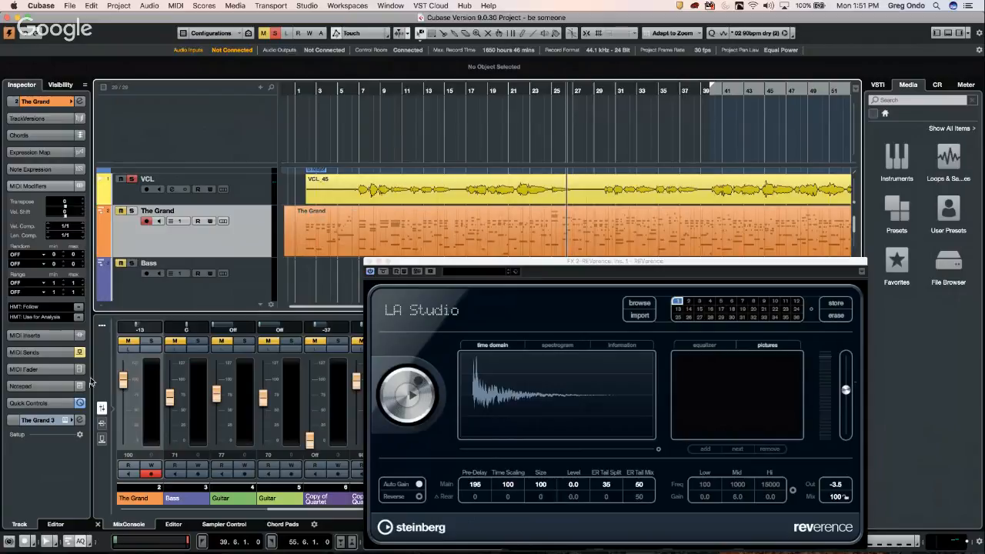
click(78, 419)
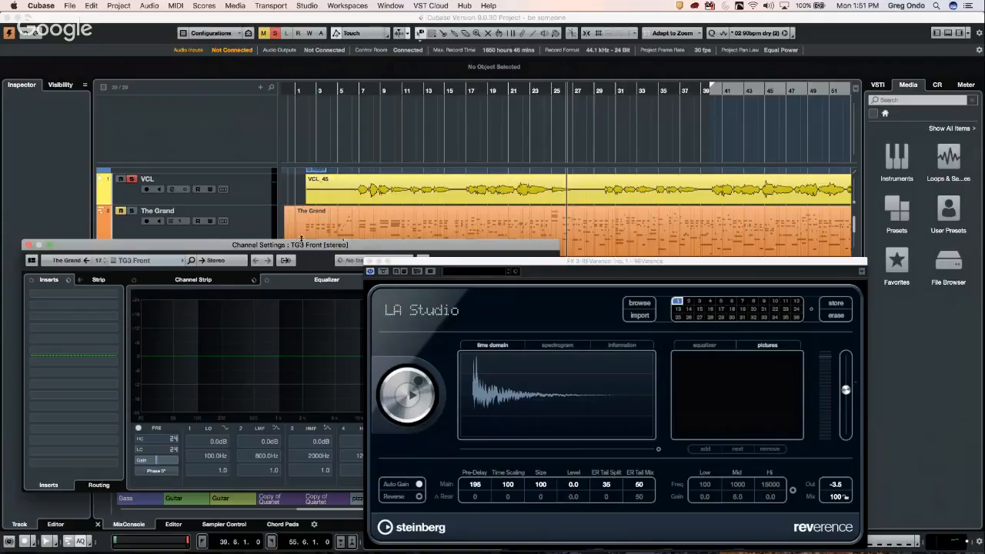
drag(369, 248, 294, 171)
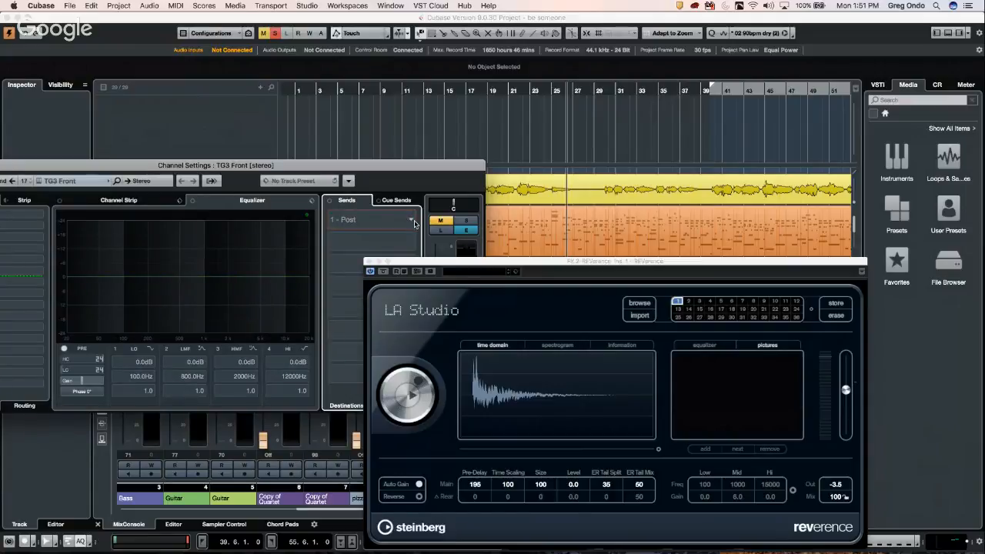
click(411, 222)
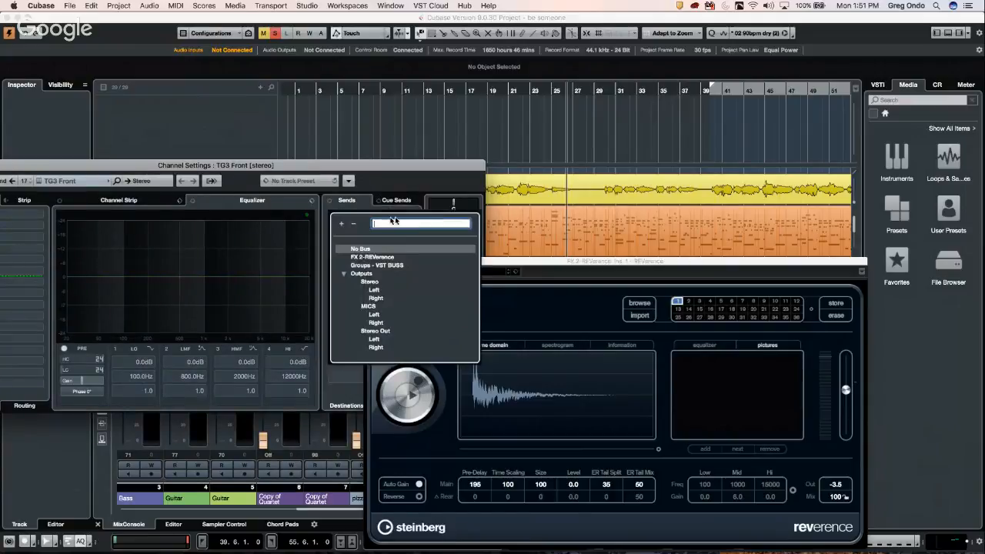
click(366, 257)
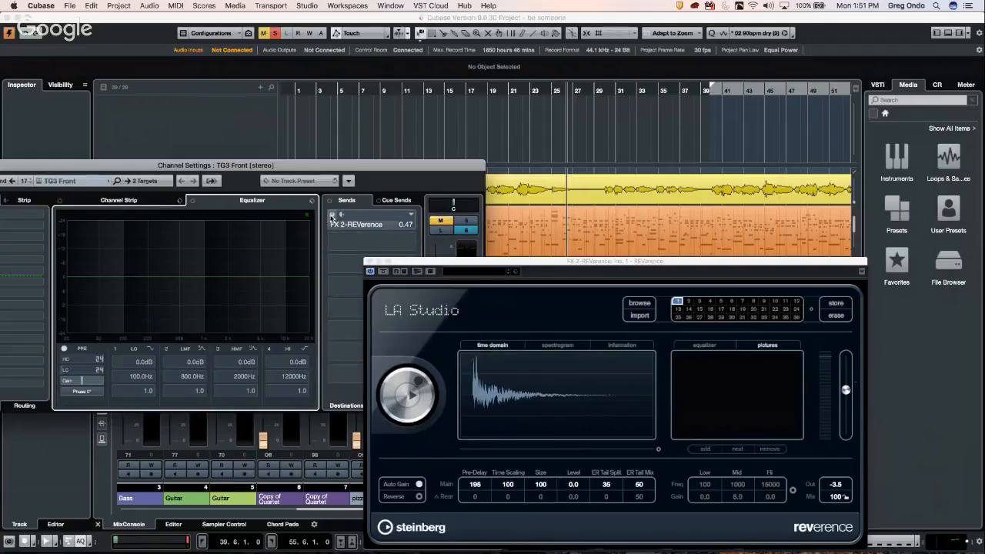
click(334, 223)
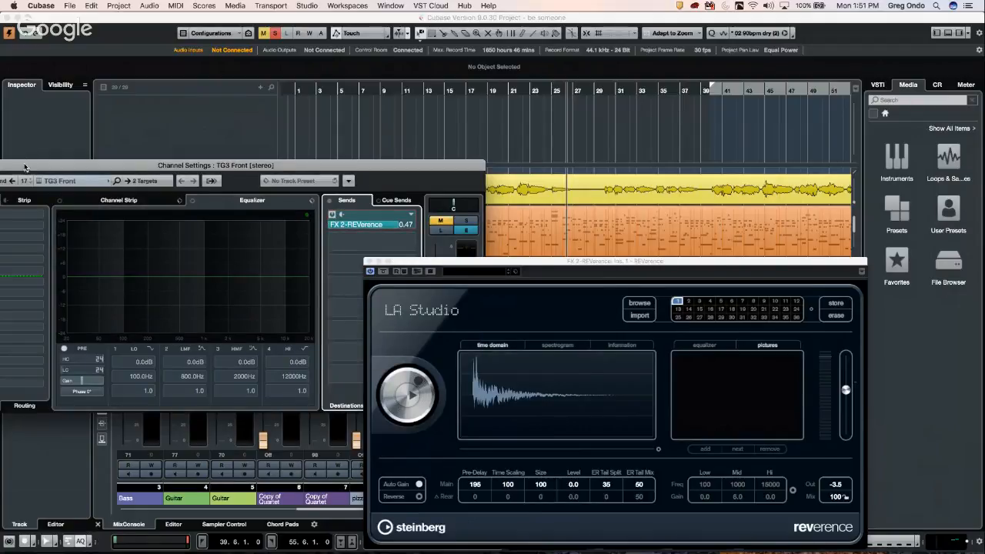
drag(23, 168, 231, 175)
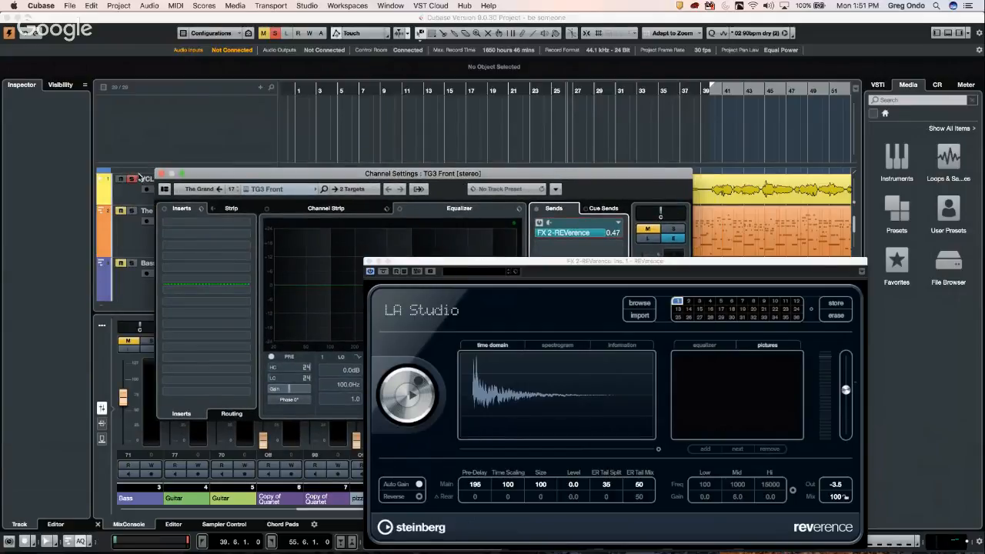
click(161, 175)
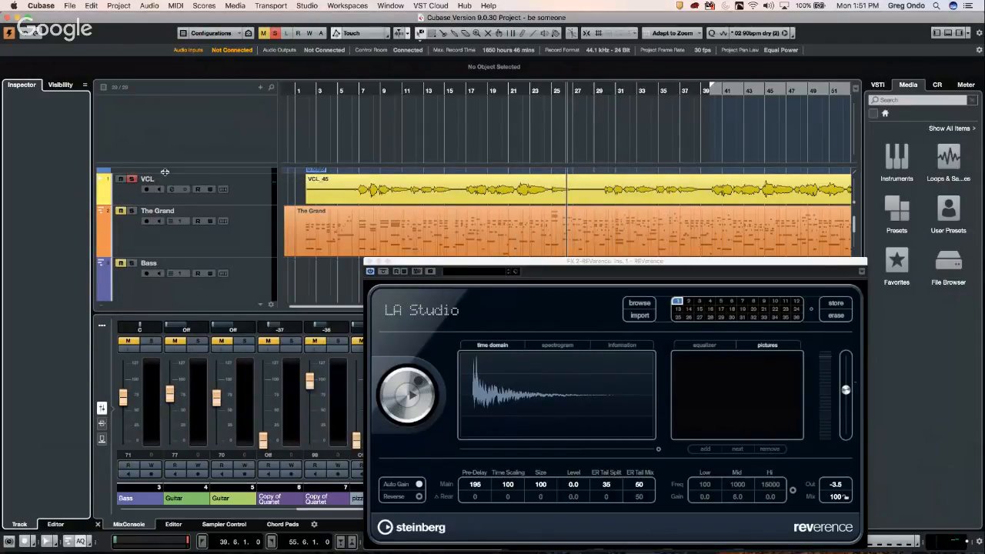
Step: Duplicate the VCL audio track together with its VCL_45 event
click(433, 190)
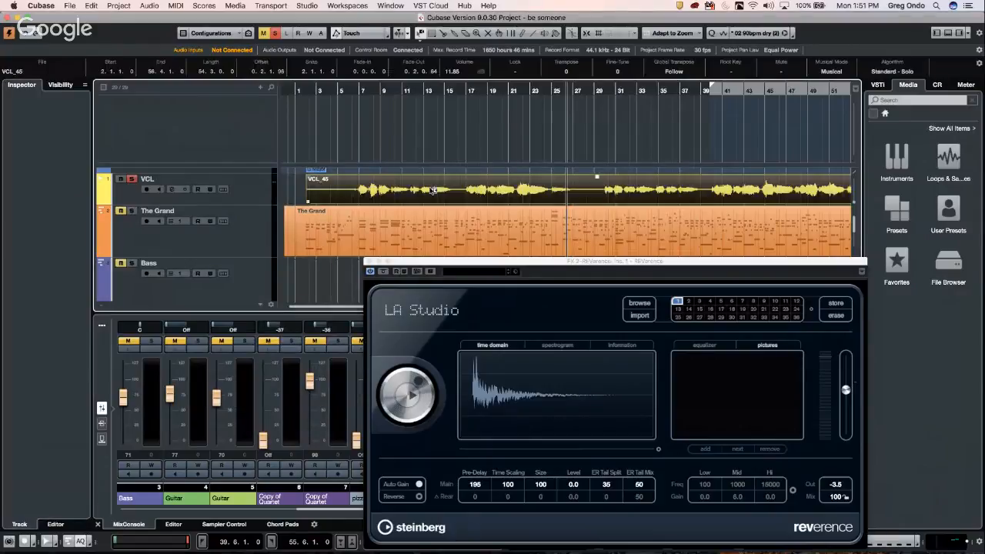
click(255, 195)
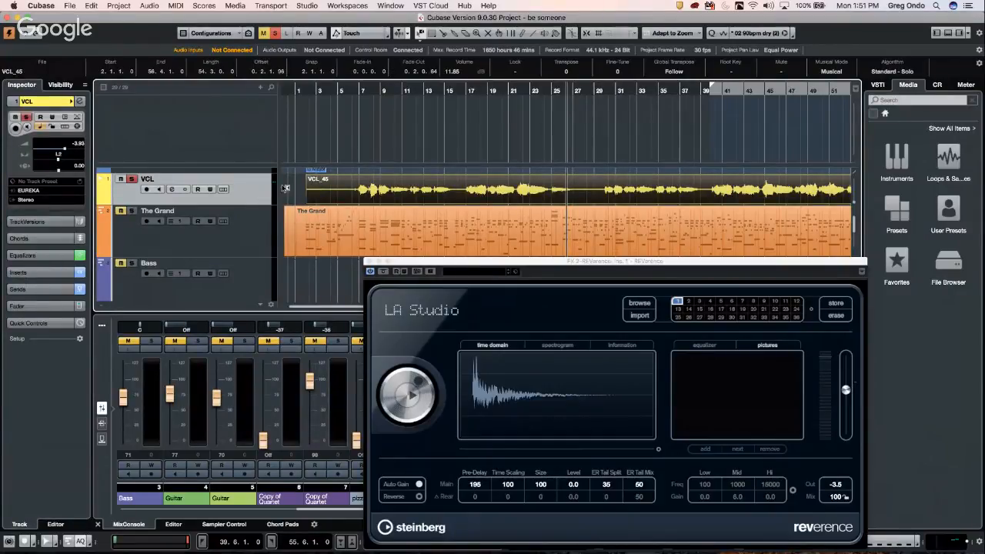
right_click(252, 187)
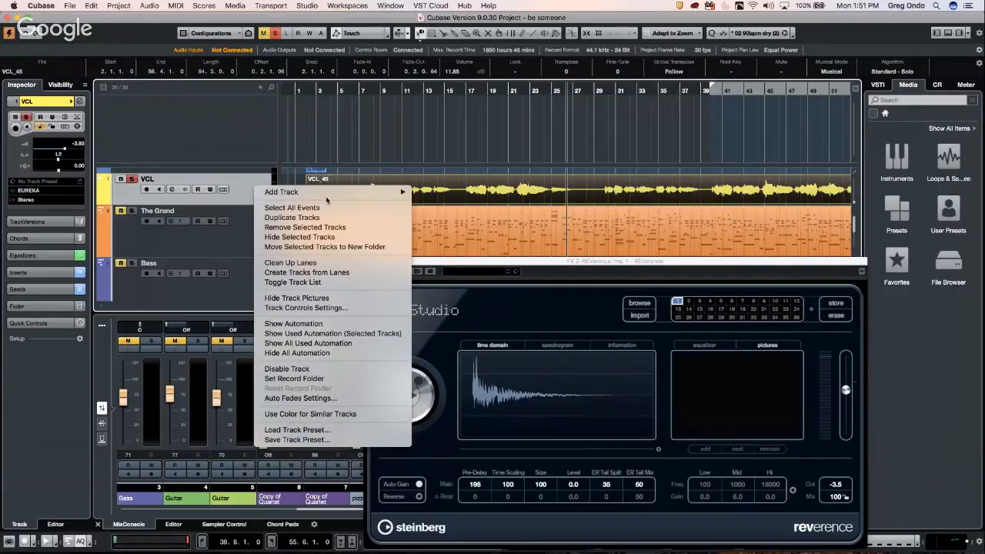
mouse_move(355, 196)
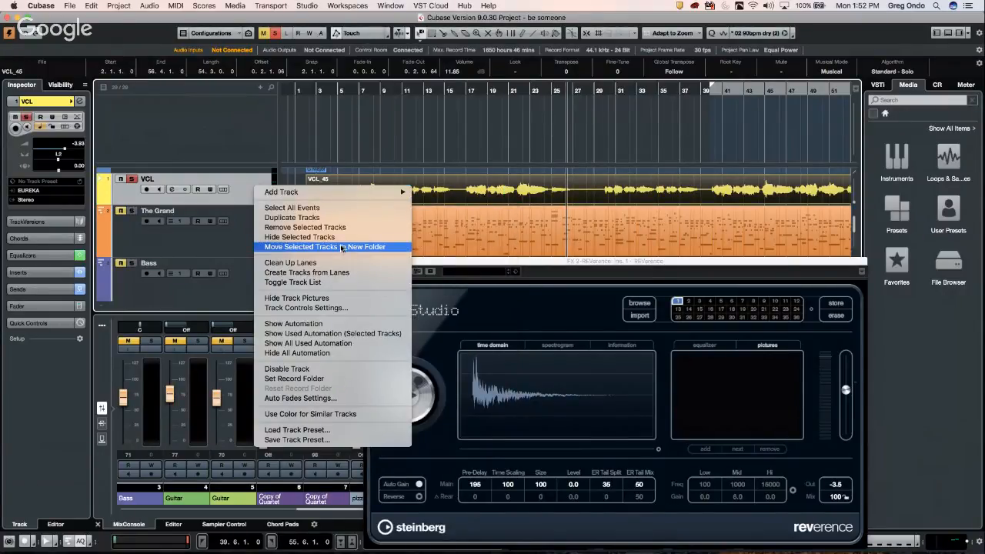
click(353, 217)
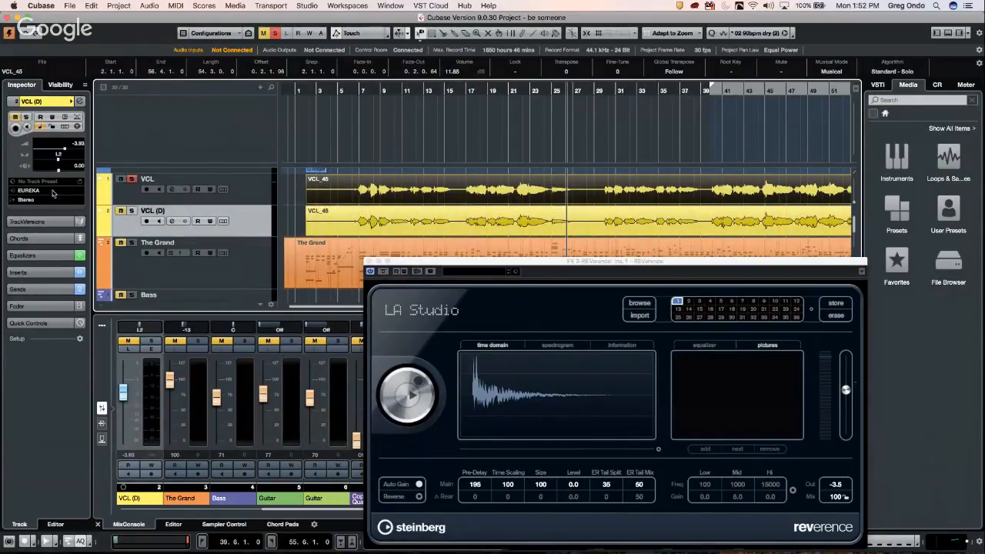
Step: Set the output routing of the duplicated VCL (D) track to No Bus and its track delay to 42.55
click(30, 200)
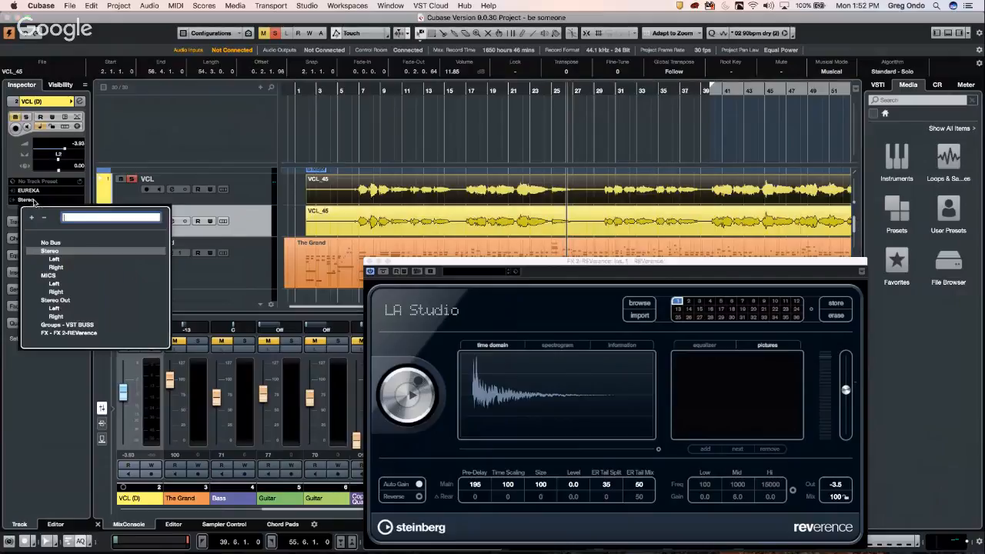
click(54, 243)
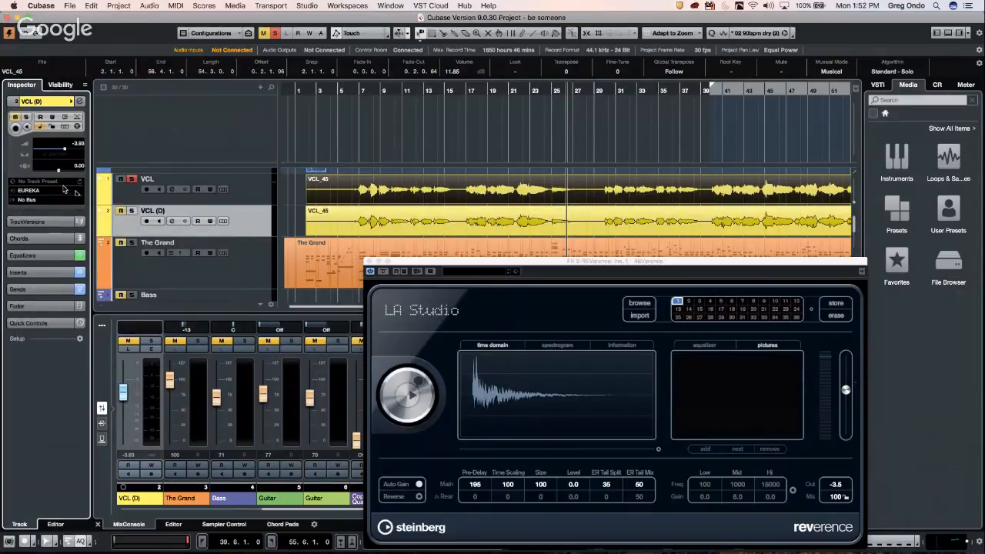
drag(57, 171, 59, 172)
Step: Solo the VCL (D) track in place of the original VCL track and listen to it in playback
click(132, 212)
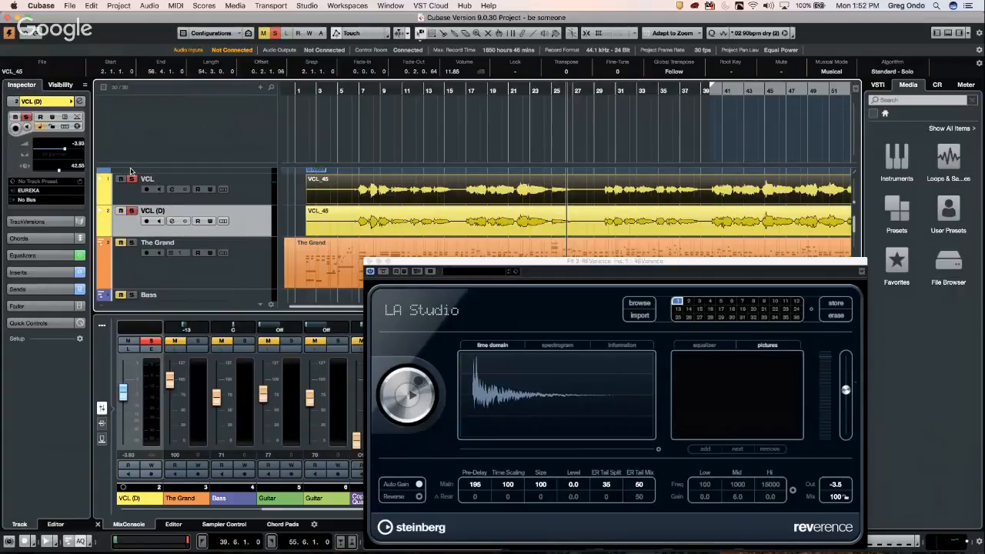
click(132, 179)
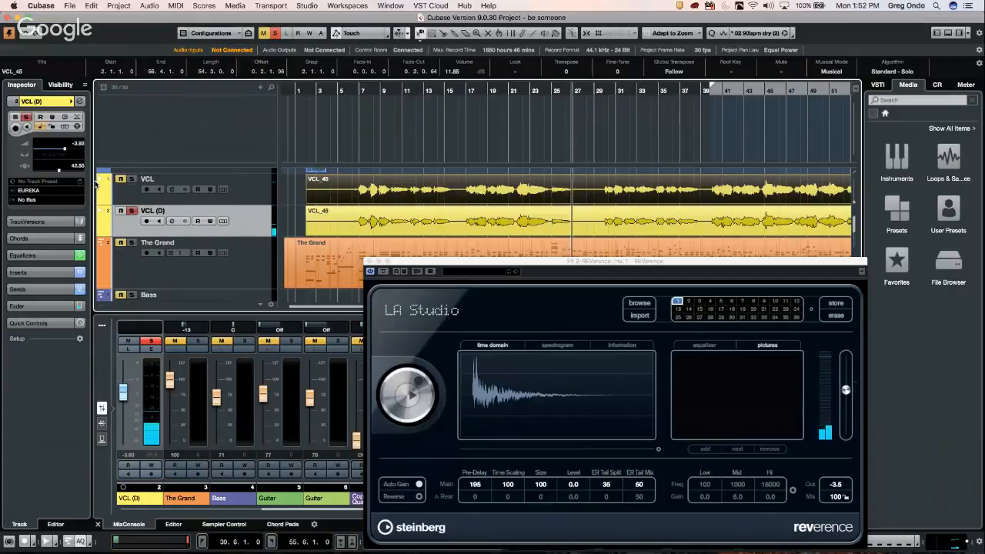
scroll(365, 237, down, 3)
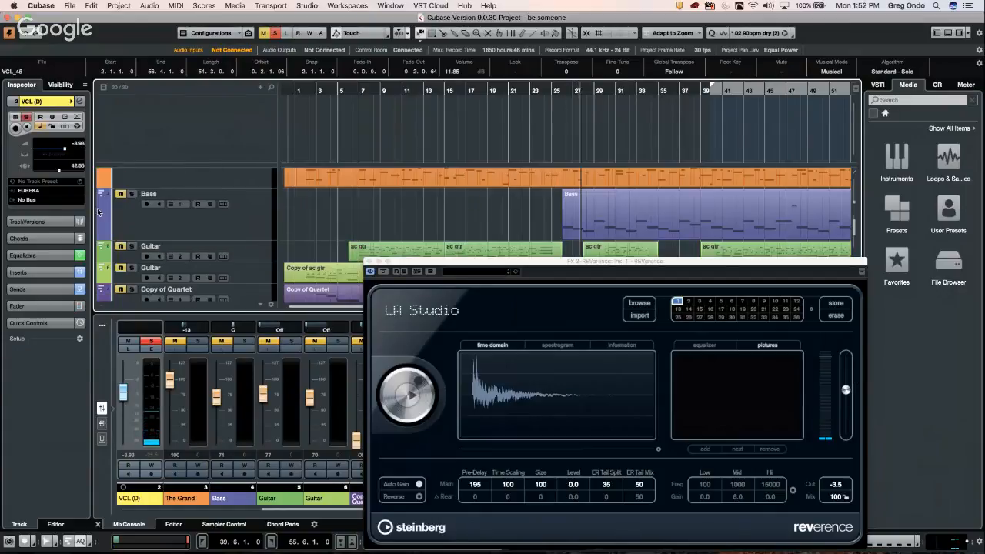
scroll(362, 232, up, 5)
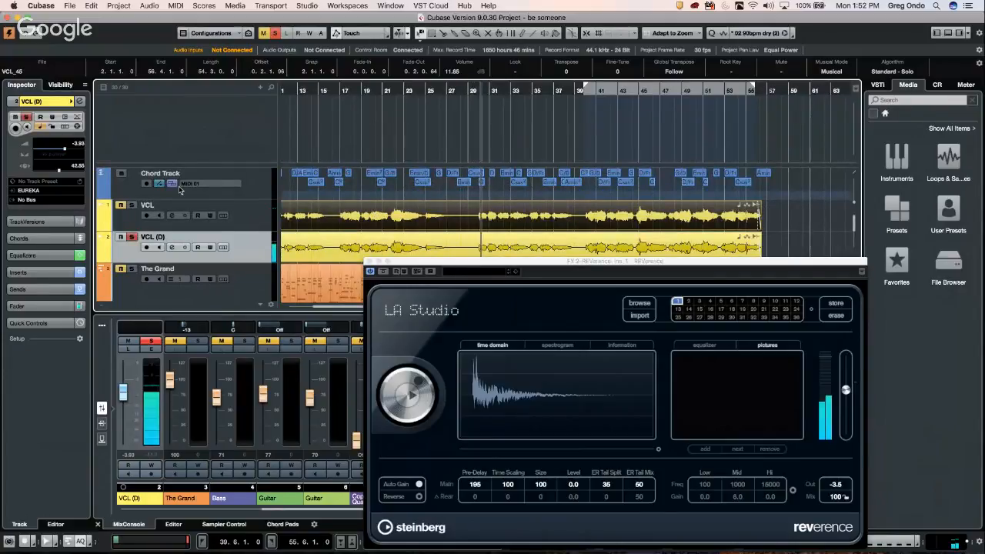
Step: Add the original VCL track to the solo for comparison, take it out again, and close the REVerence window
click(132, 205)
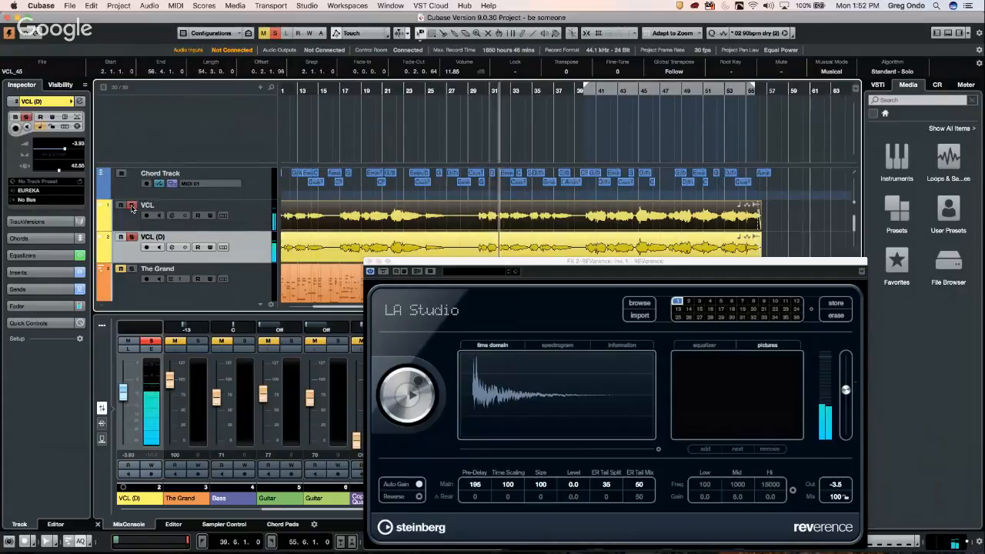
click(132, 206)
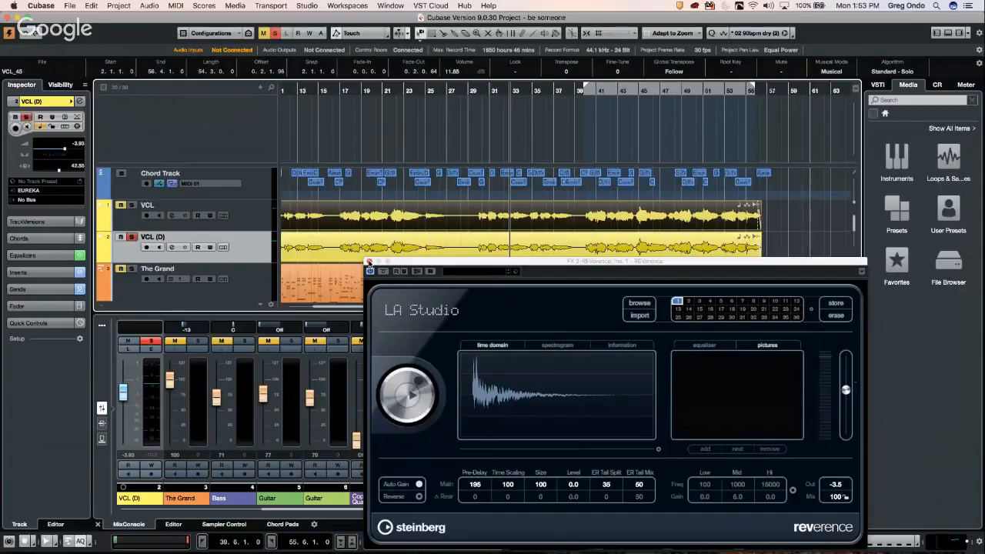
click(368, 262)
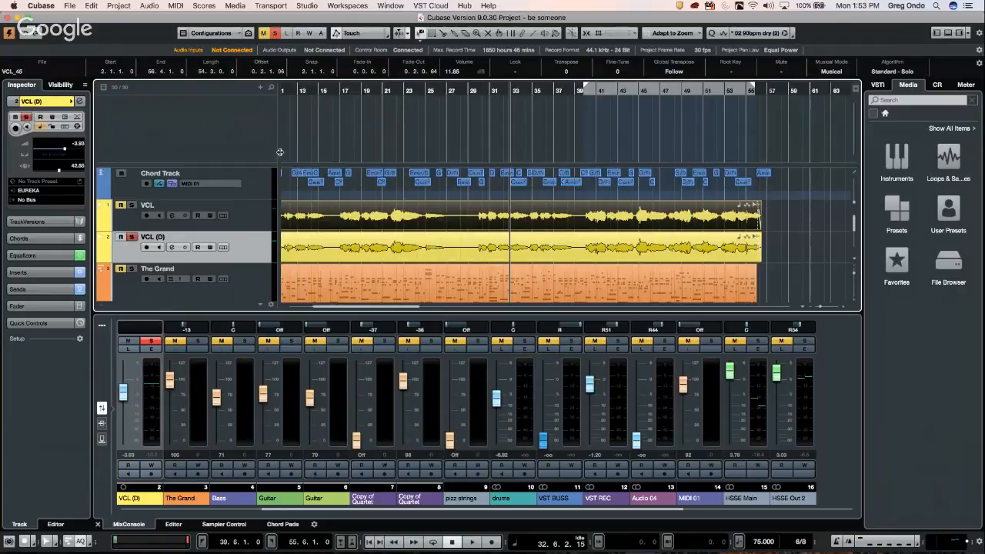
Step: Examine the External FX and External Instruments setups in the Audio Connections, and close the window
click(315, 6)
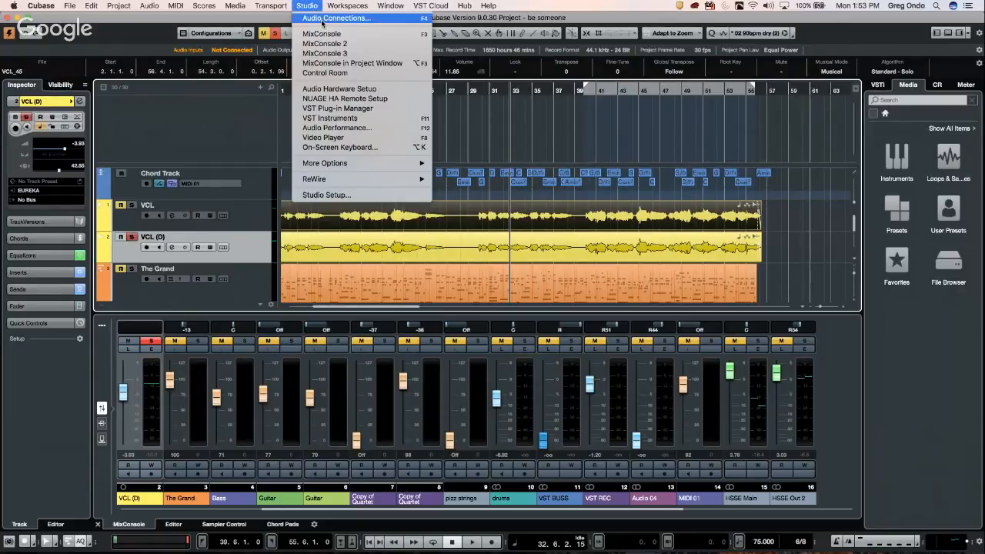
click(321, 19)
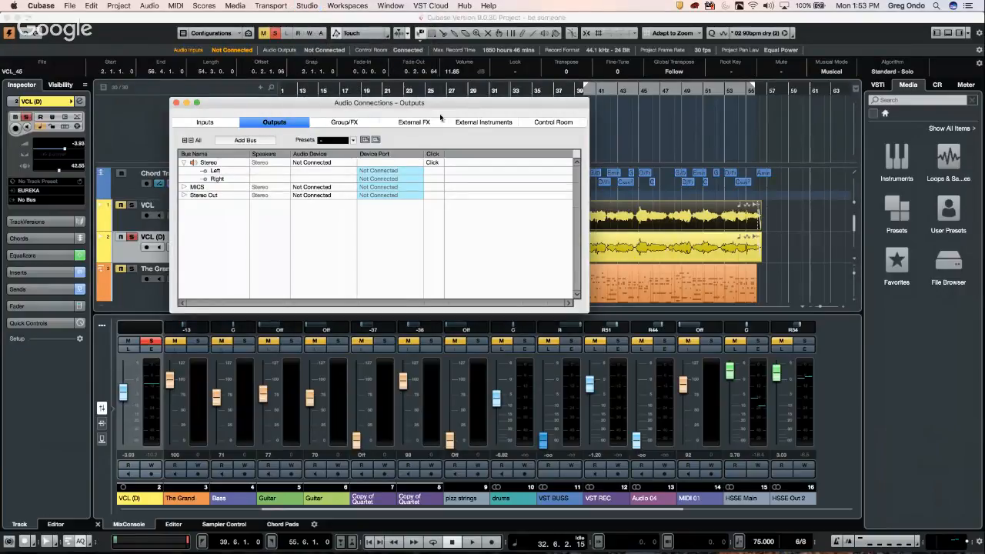
click(435, 124)
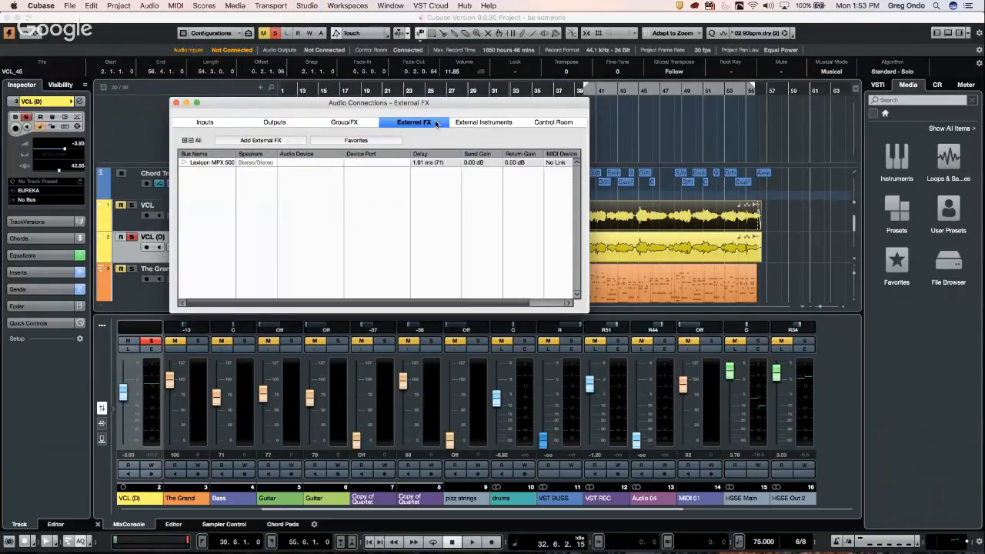
click(470, 123)
click(424, 125)
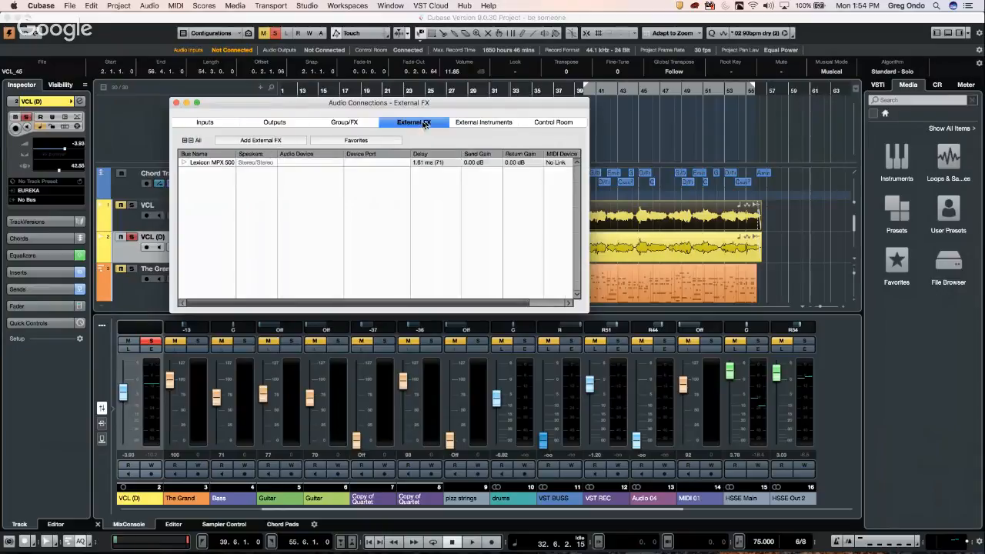
click(476, 125)
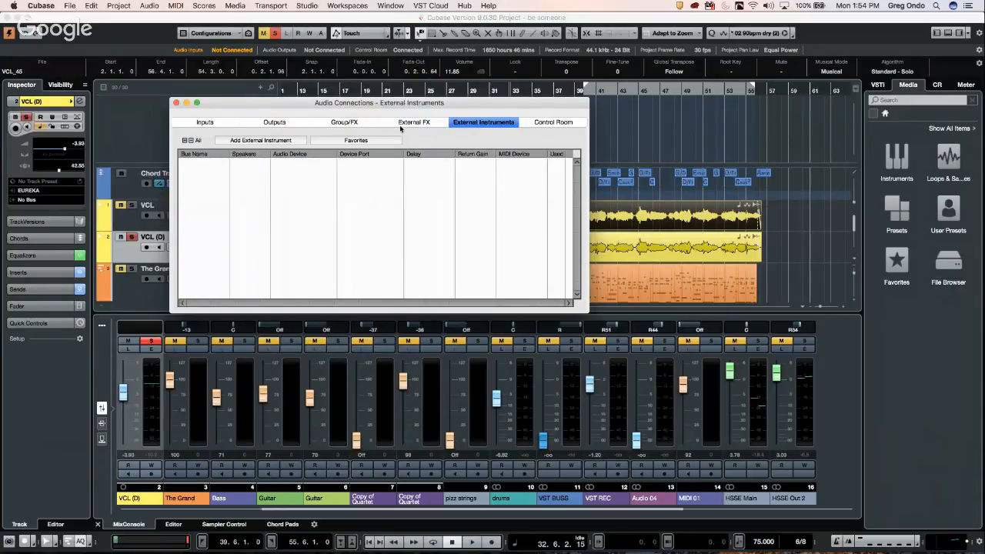
click(414, 126)
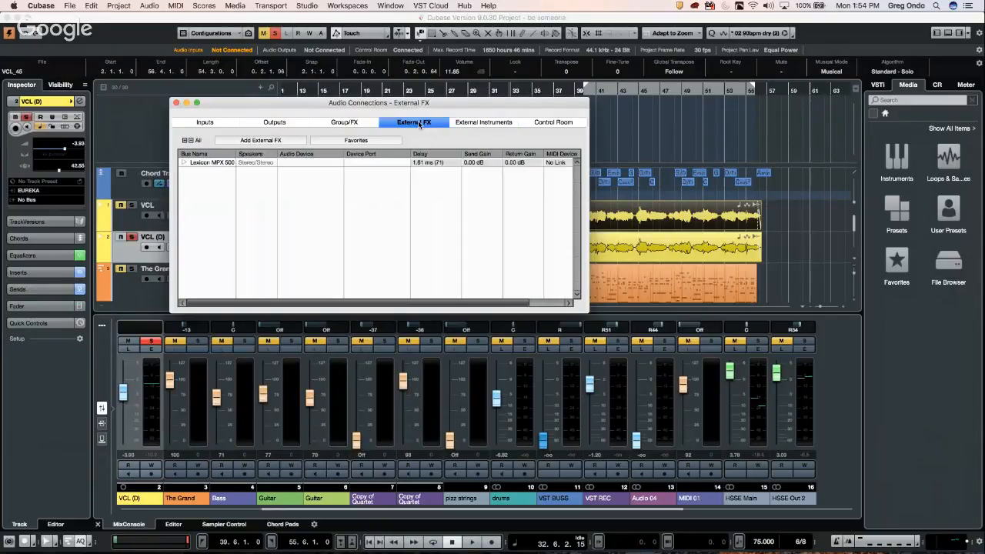
click(487, 124)
click(415, 126)
click(483, 124)
click(409, 123)
click(177, 103)
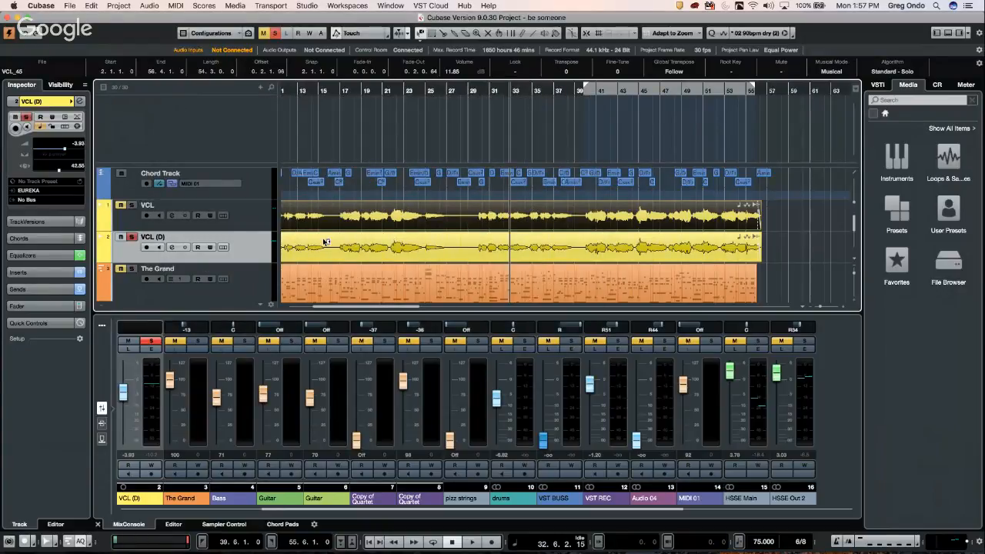
Step: Open the original VCL track's channel settings and load ModMachine into the second insert slot
click(250, 225)
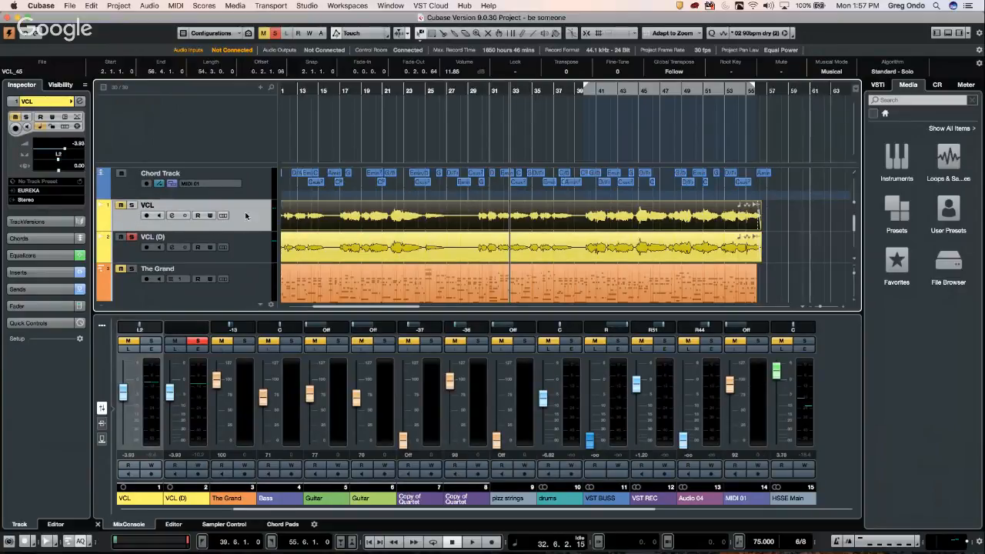
click(79, 101)
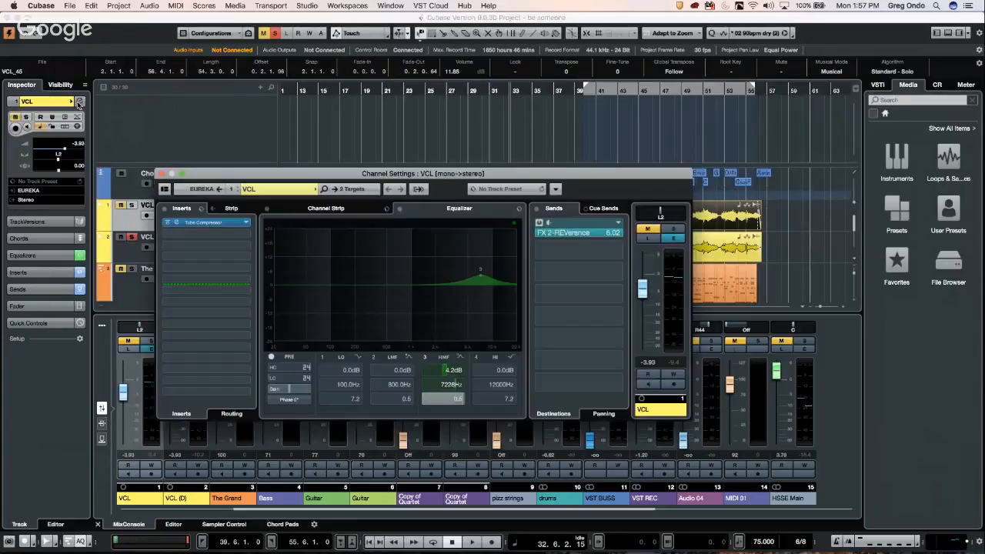
click(244, 234)
click(177, 262)
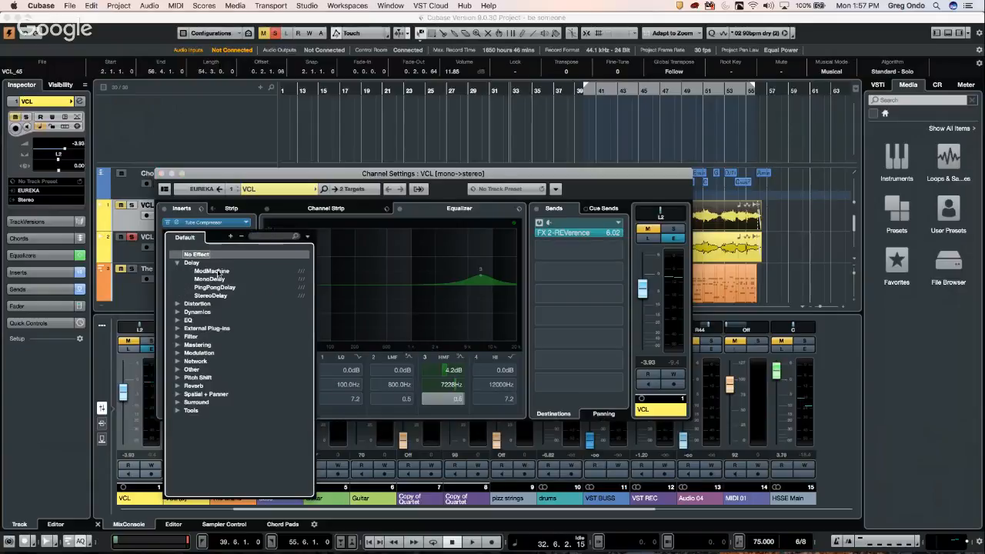
click(211, 272)
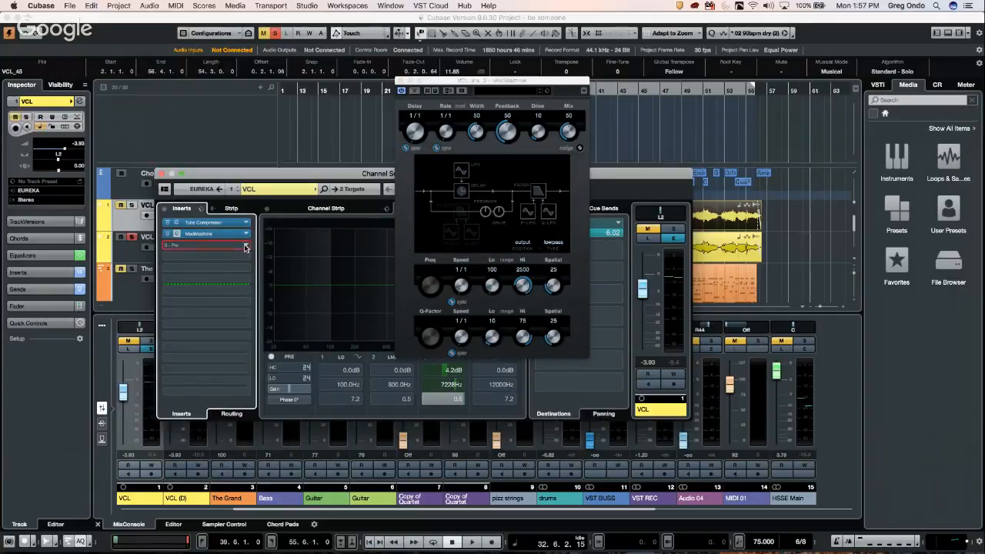
Step: Load DeEsser into the third and CurveEQ into the fourth insert slot of the VCL channel
click(206, 243)
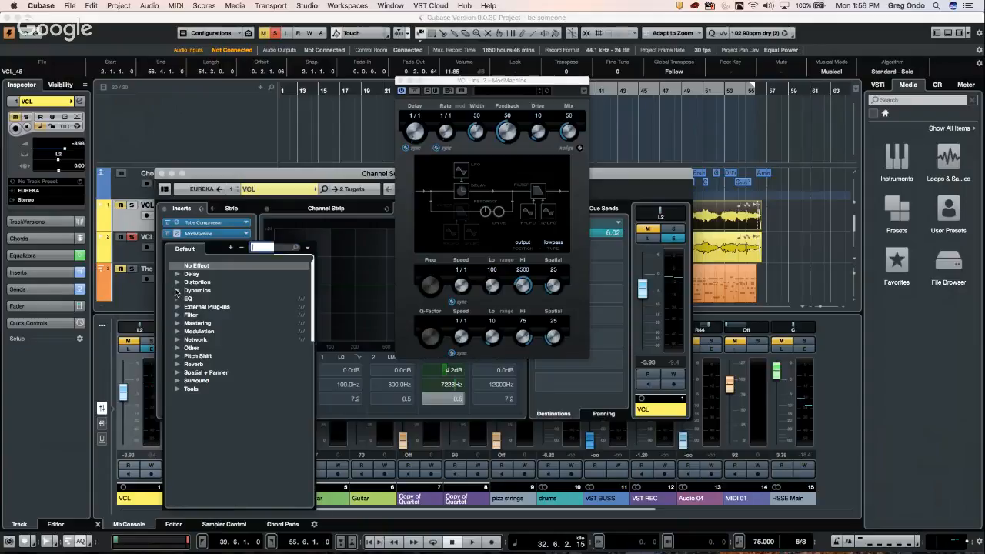
click(177, 290)
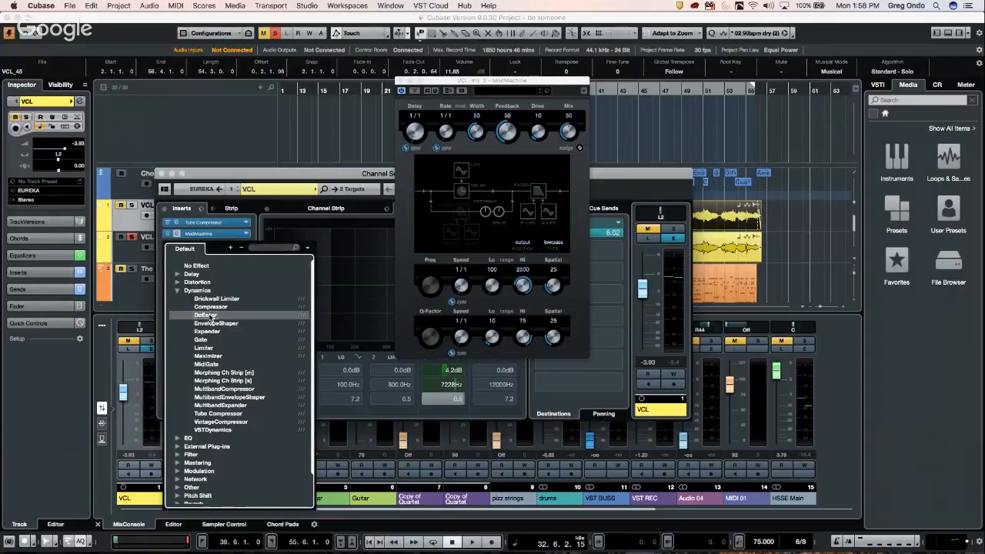
click(208, 315)
click(208, 314)
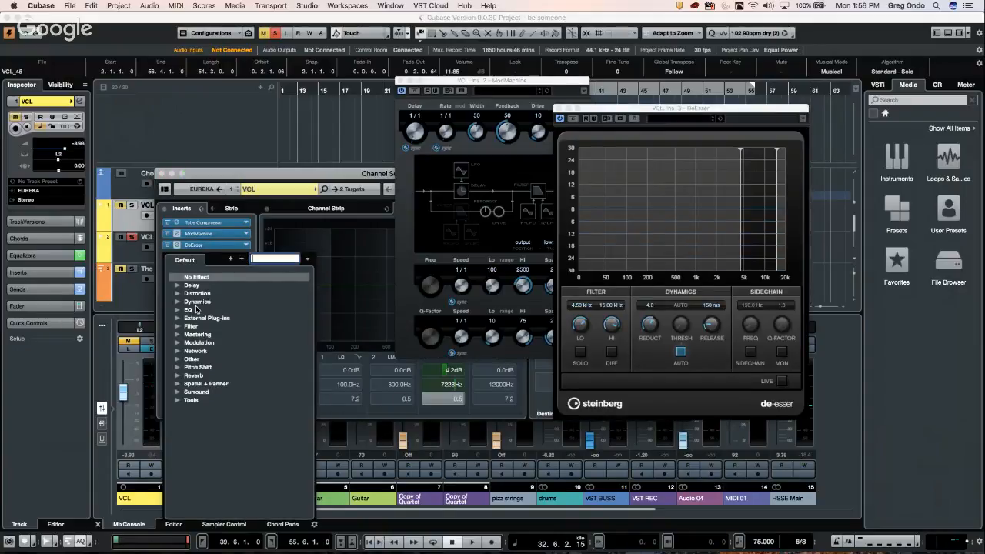
click(176, 310)
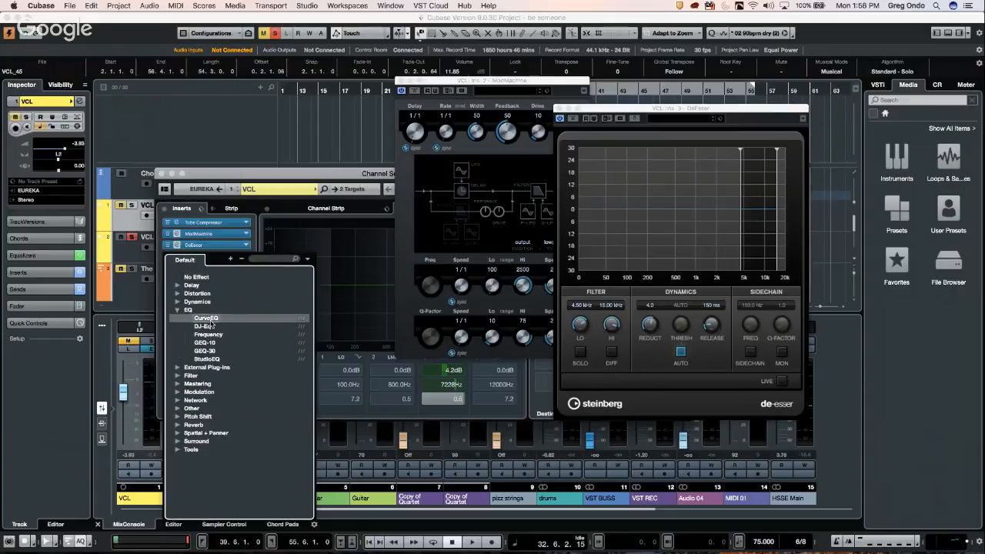
click(206, 319)
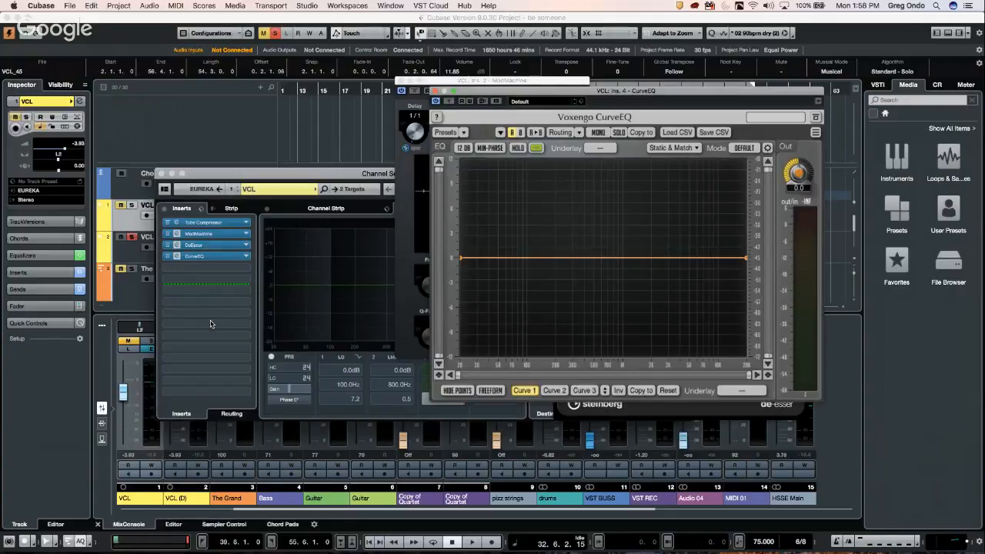
click(281, 179)
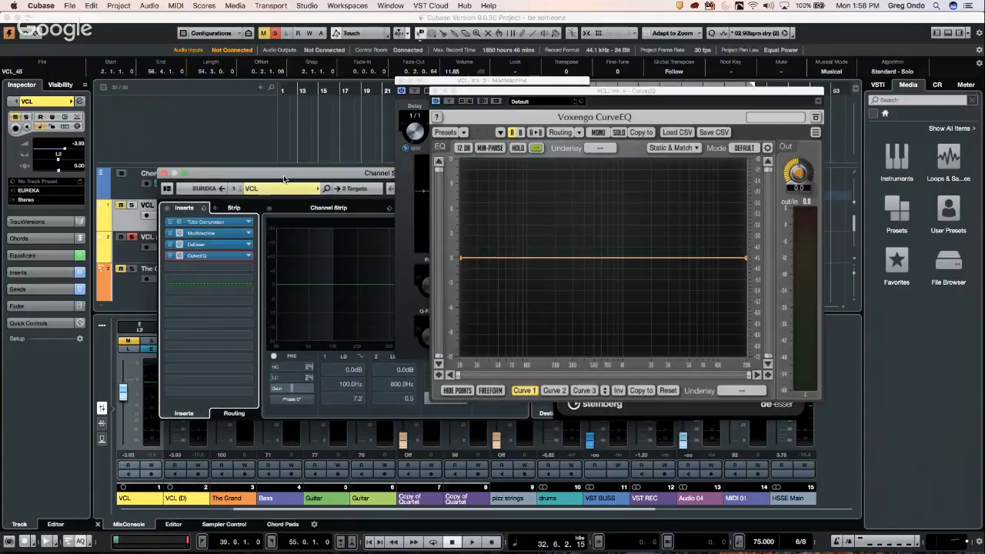
alt+click(167, 210)
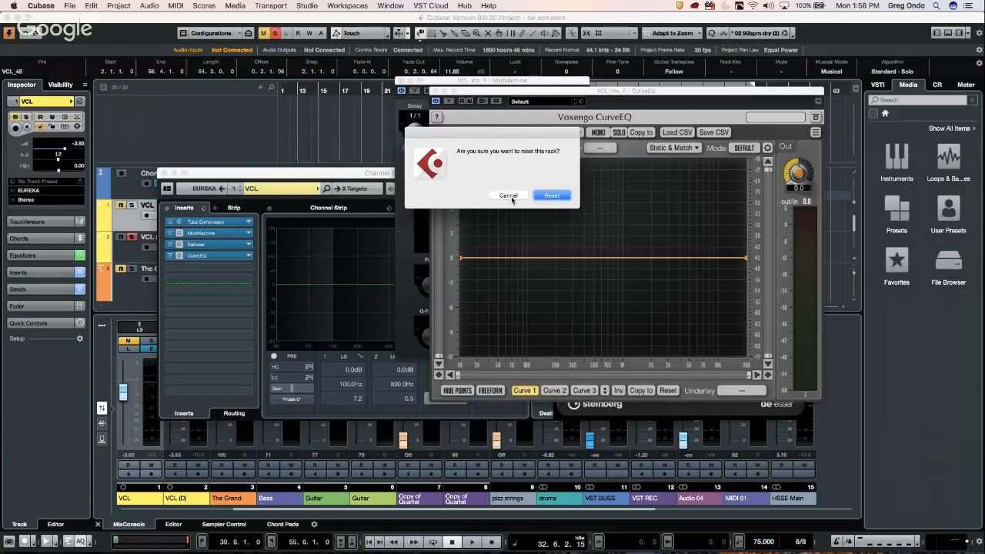
click(507, 197)
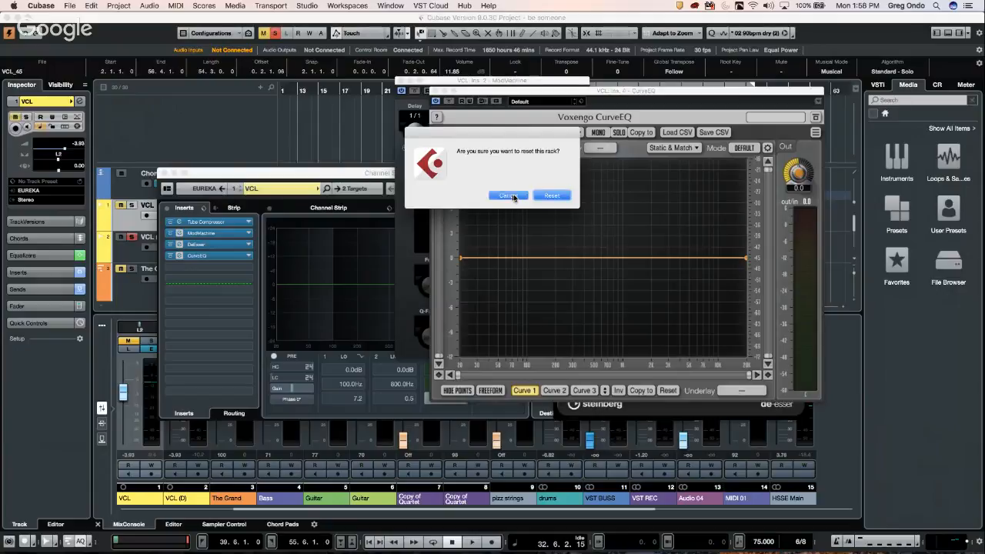
Step: Toggle the bypass of the VCL channel's entire insert rack, leaving all inserts bypassed
click(167, 209)
click(168, 210)
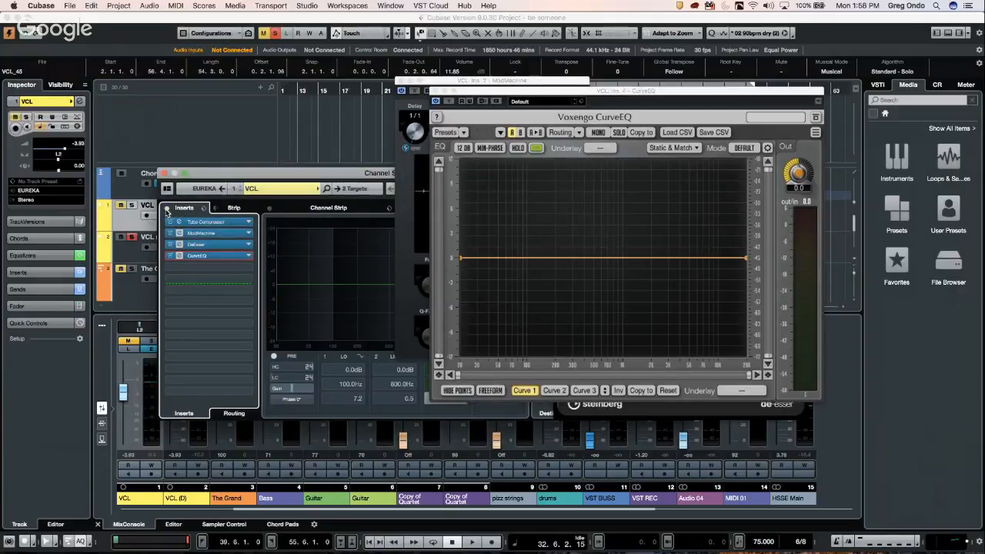
click(167, 209)
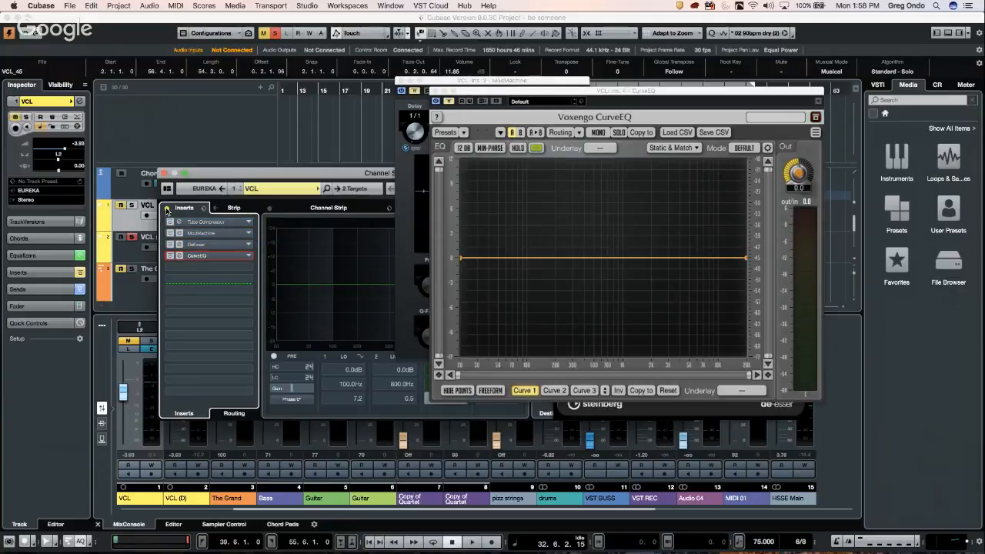
Step: Toggle the bypass of the VCL channel's entire insert rack off and on several times
click(168, 209)
click(166, 209)
click(166, 209)
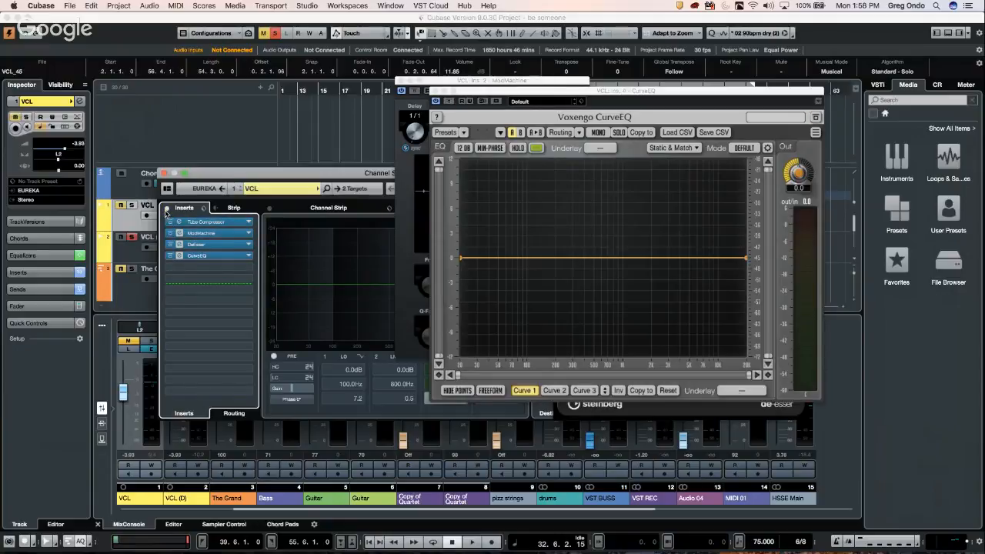
click(166, 209)
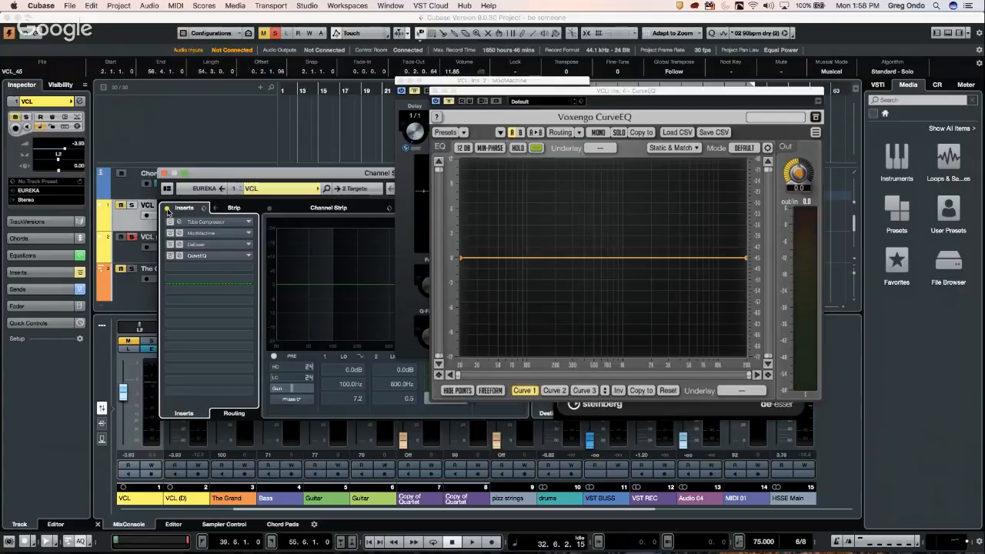
click(167, 210)
click(167, 210)
click(167, 210)
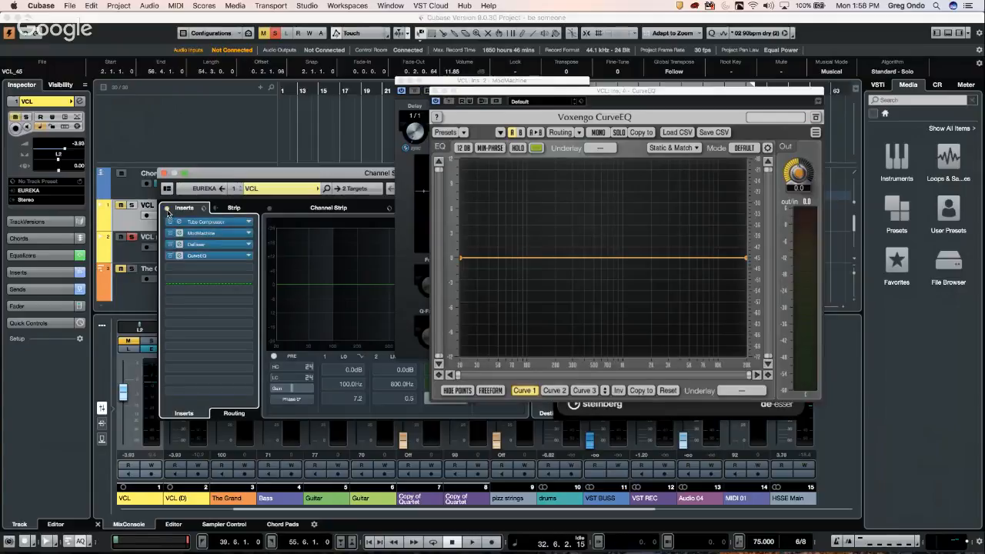
click(167, 210)
Step: View the VCL channel's strip modules, return to its inserts and switch the rack bypass back and forth again, leaving it bypassed
click(235, 209)
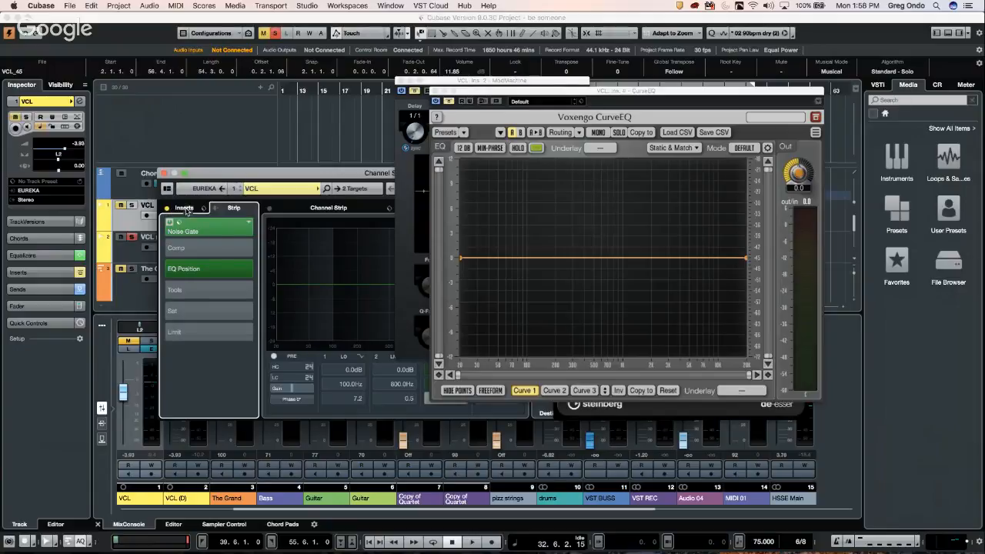
click(186, 208)
click(167, 210)
click(166, 210)
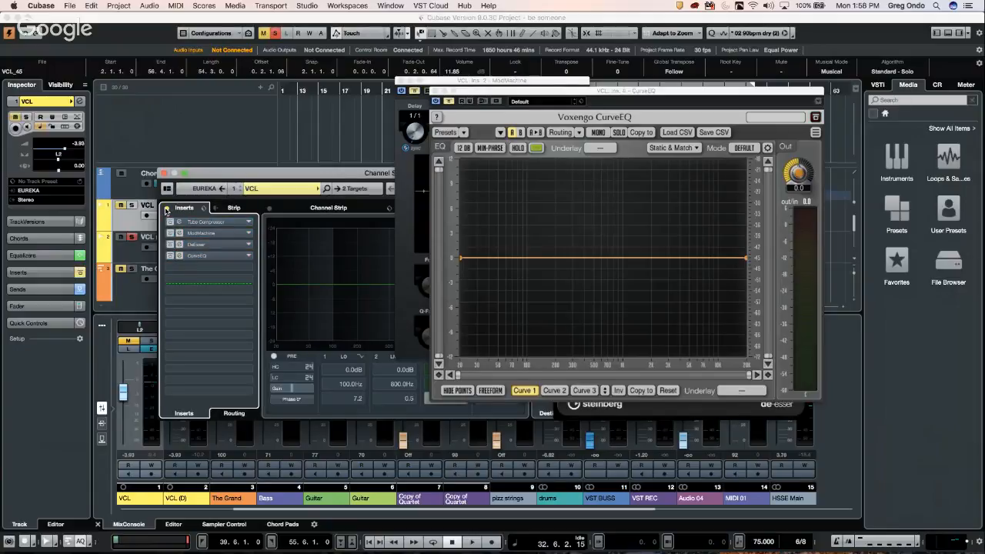
click(166, 210)
click(166, 210)
click(167, 210)
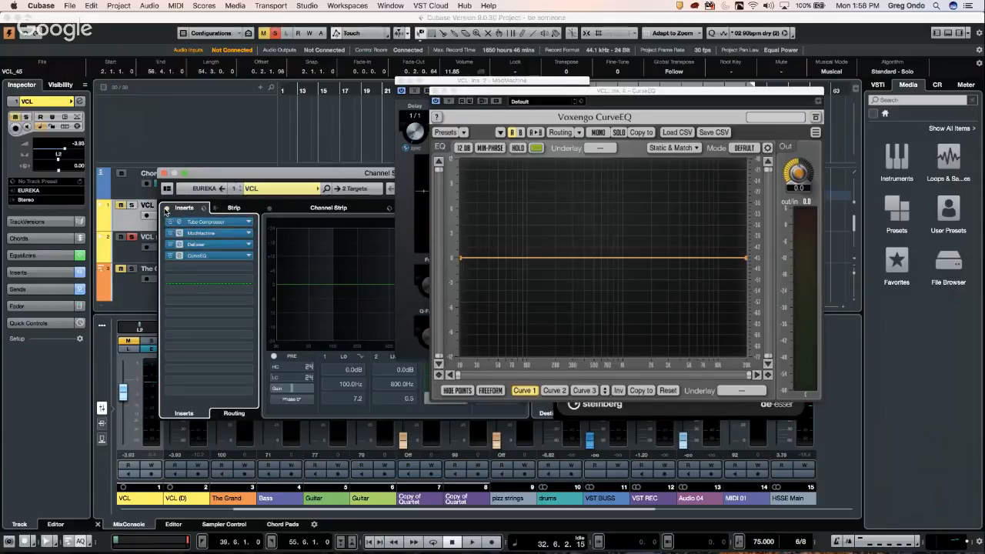
click(166, 210)
click(167, 210)
click(167, 210)
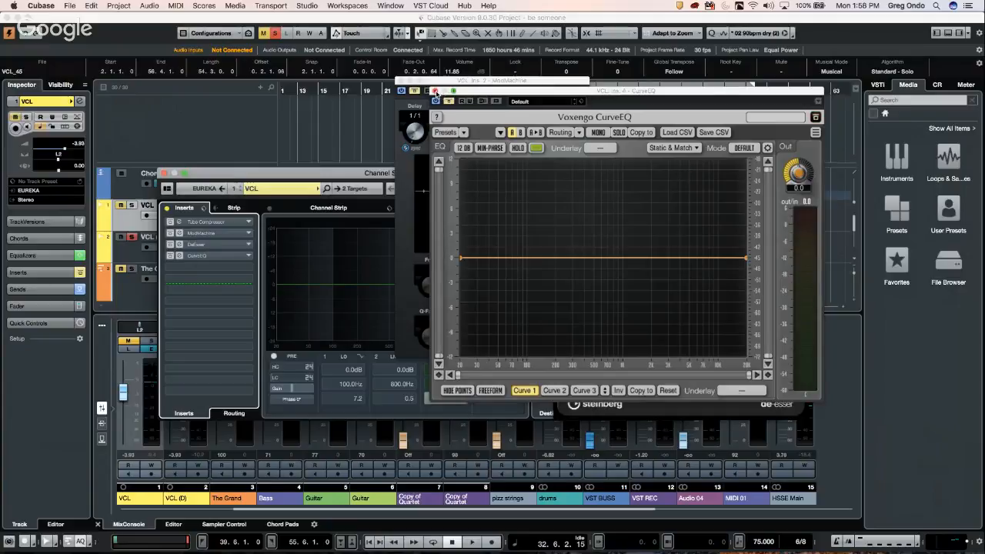
Step: Close the CurveEQ, ModMachine and DeEsser plug-in windows and the VCL channel settings
click(434, 91)
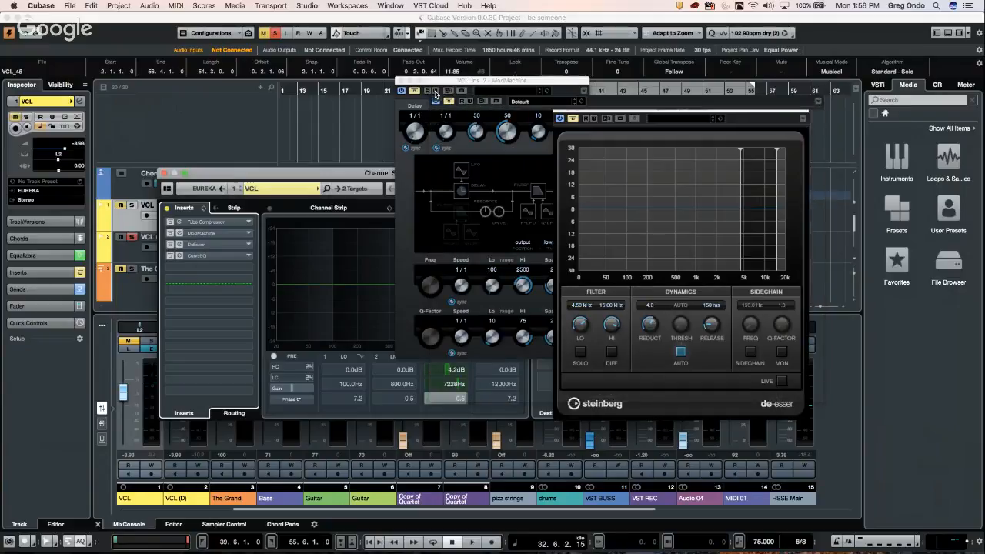
click(398, 80)
click(560, 108)
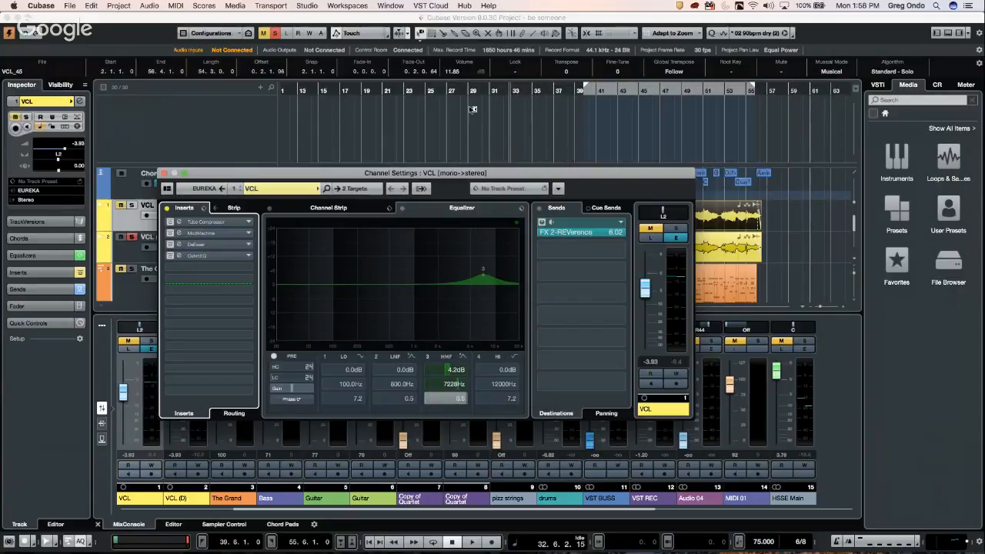
click(163, 174)
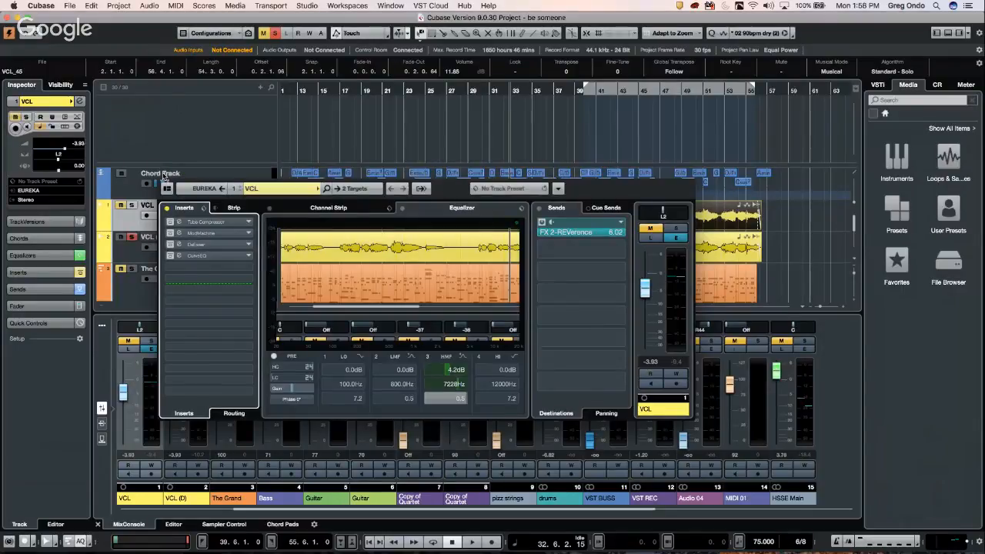
Step: Open the full MixConsole in its own window, bypass the inserts on all channels at once and reactivate them
click(824, 360)
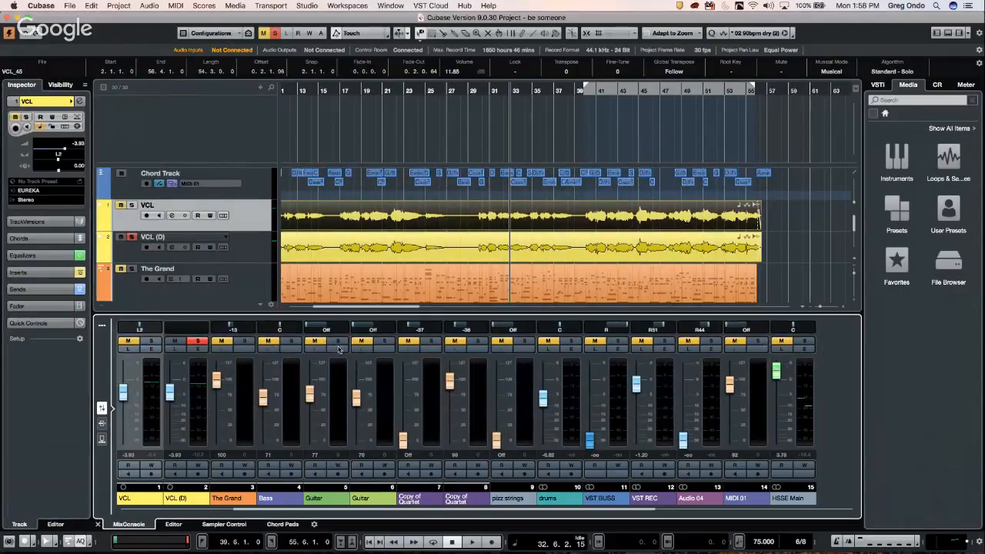
click(101, 324)
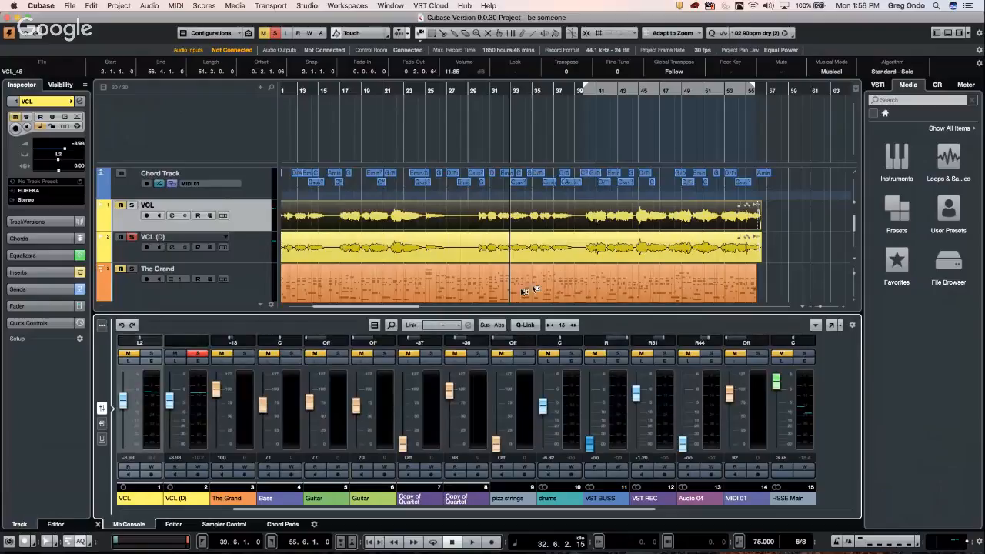
click(831, 325)
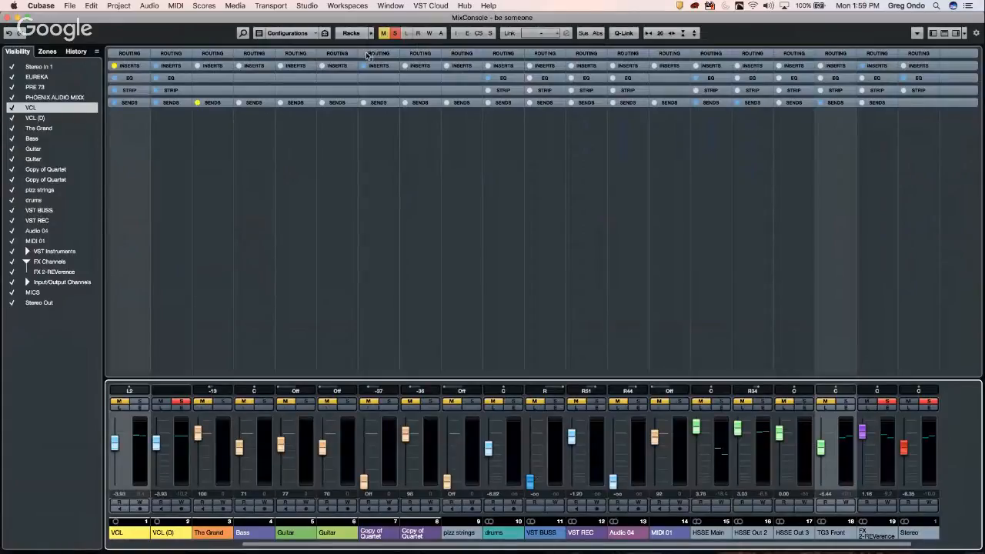
click(457, 35)
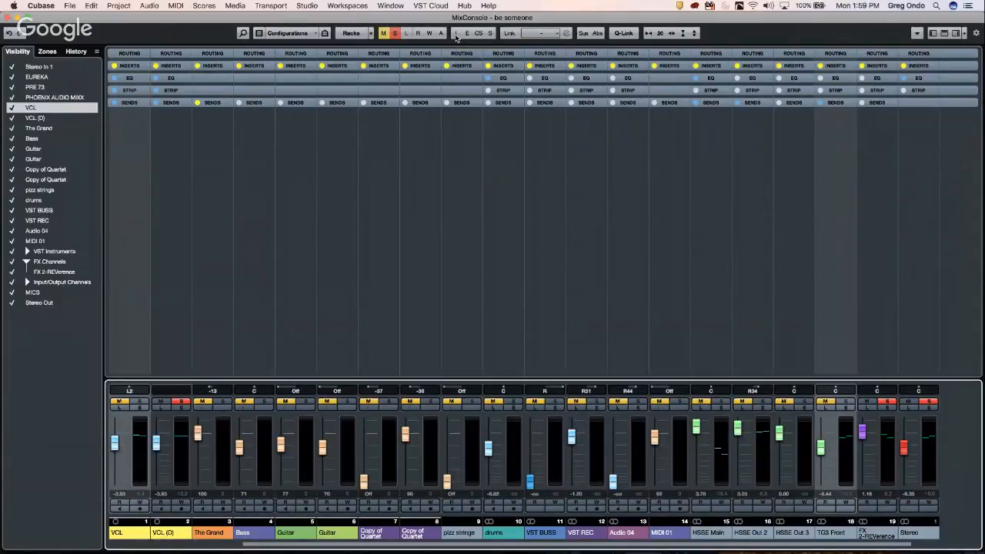
click(457, 35)
Step: Open the Key Commands dialog and search the commands for "bypass inserts"
click(70, 6)
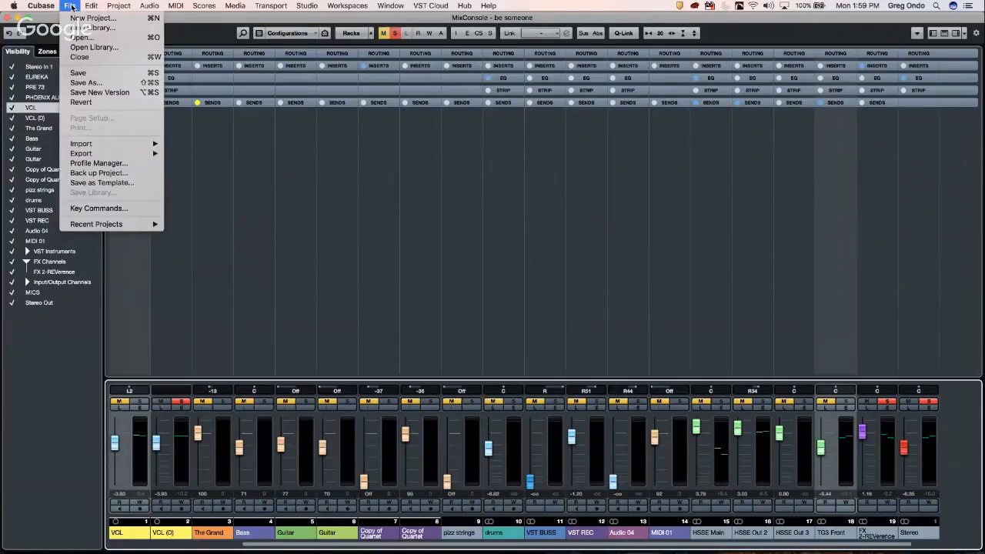
click(98, 210)
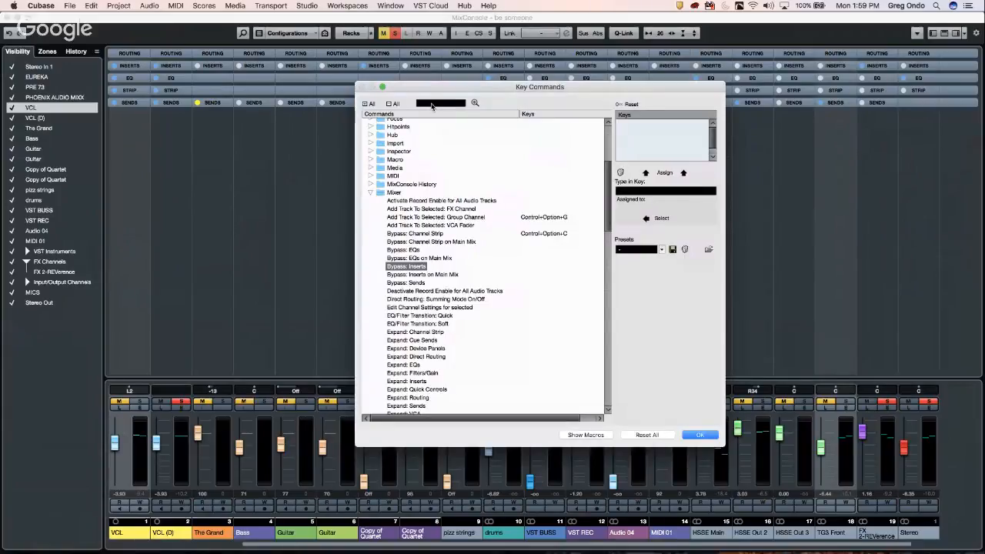
click(440, 103)
scroll(427, 197, up, 5)
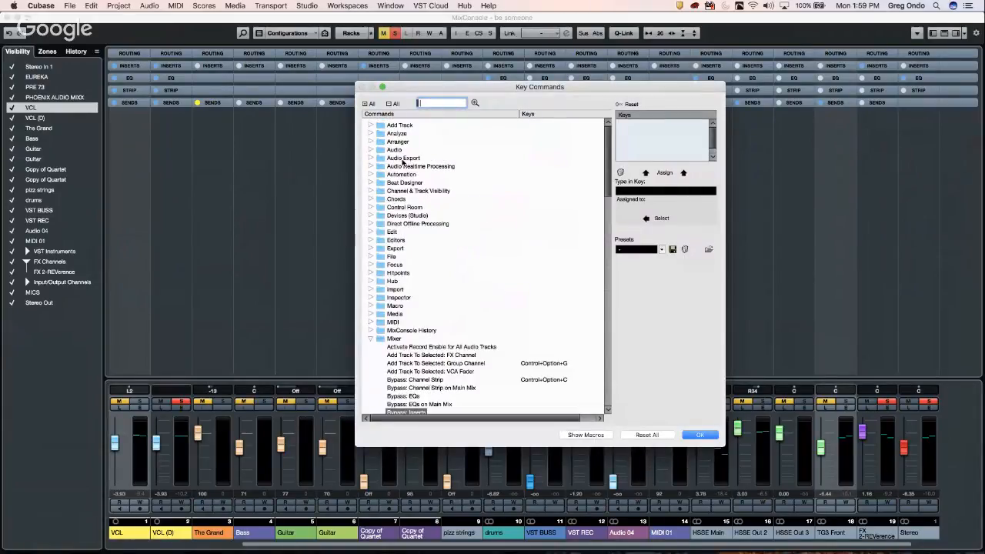
click(404, 126)
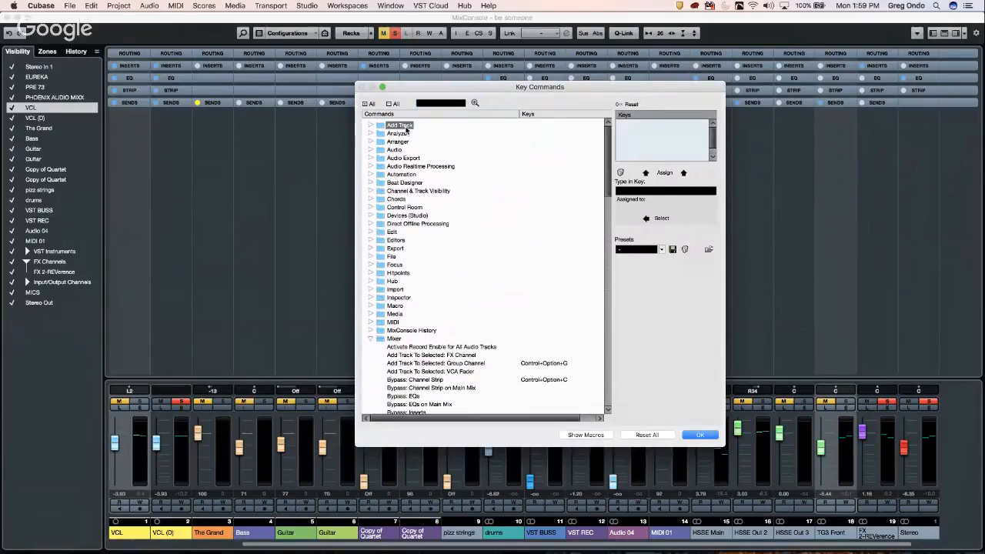
click(436, 103)
text(bi)
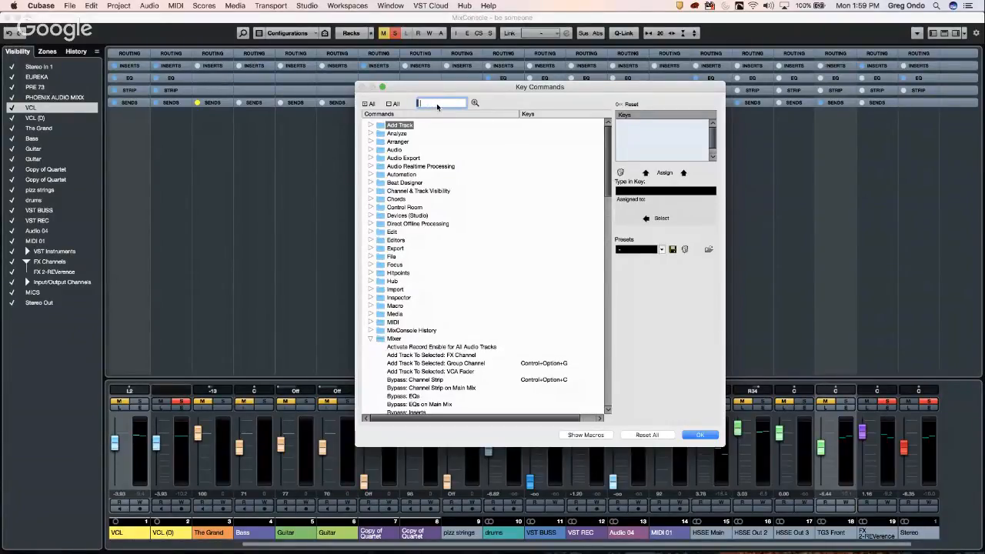
text(bypass inserts)
triple_click(436, 106)
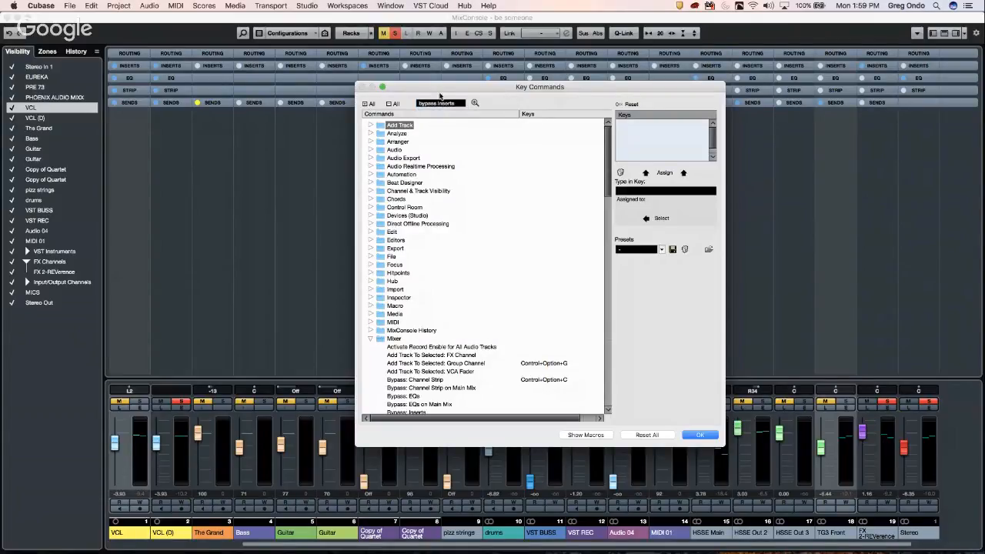
click(474, 103)
Step: Browse the Mixer category of the key commands and select Bypass: Inserts
scroll(457, 268, down, 10)
scroll(458, 273, up, 10)
scroll(458, 273, down, 5)
scroll(412, 264, up, 5)
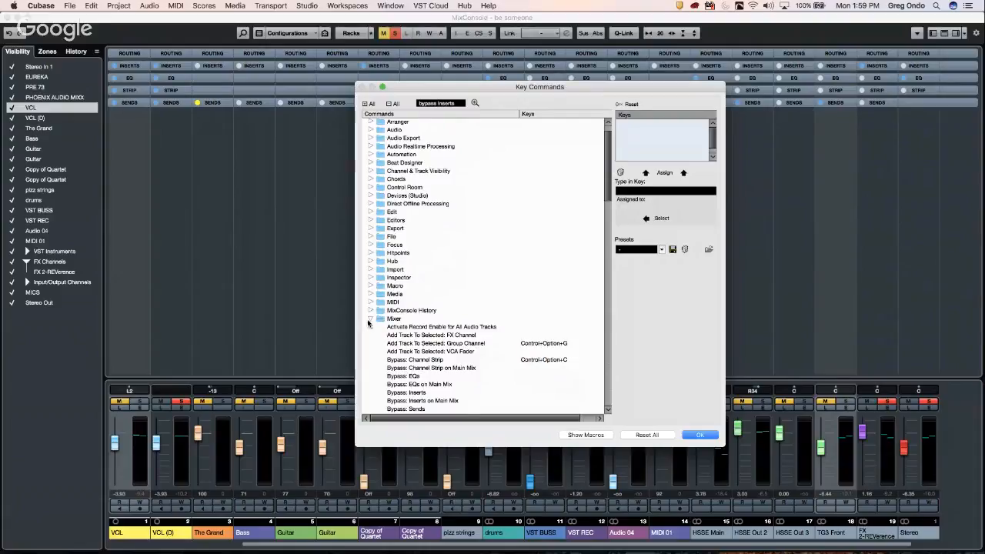
scroll(453, 299, down, 3)
scroll(453, 300, down, 6)
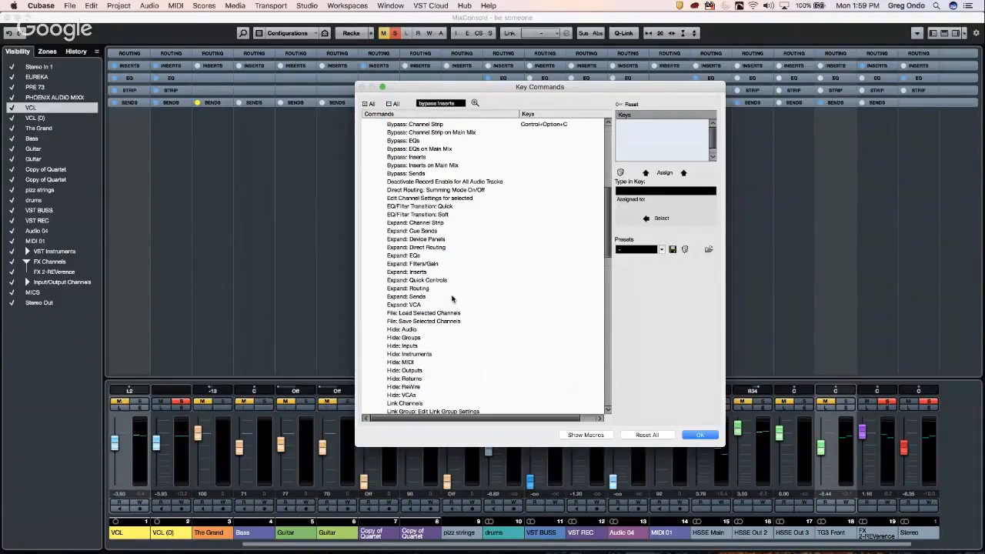
click(418, 157)
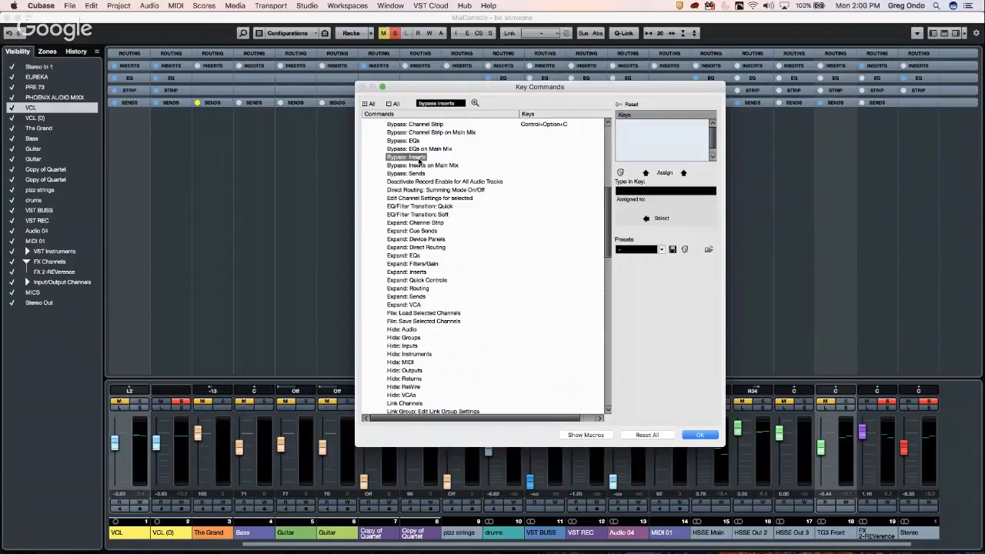
scroll(444, 197, up, 5)
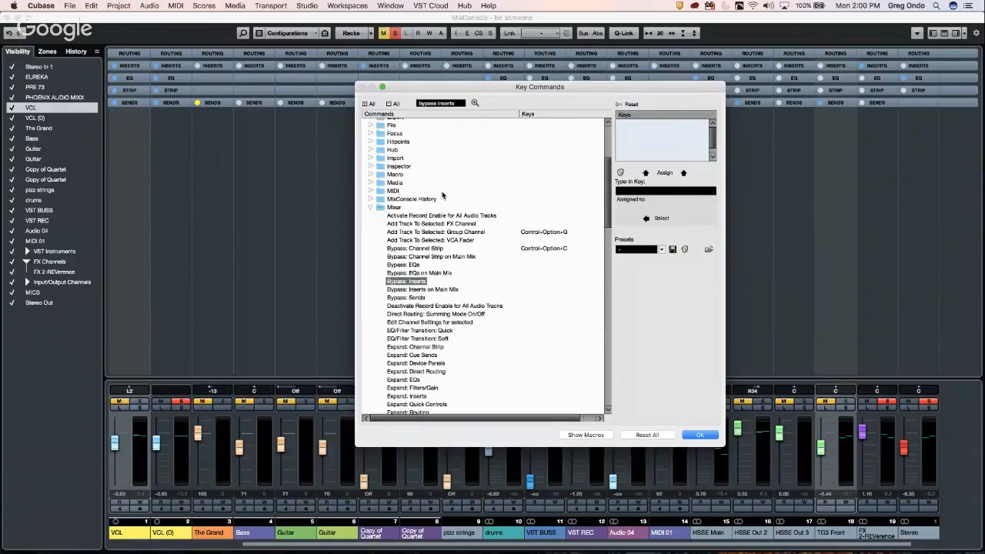
scroll(413, 270, down, 6)
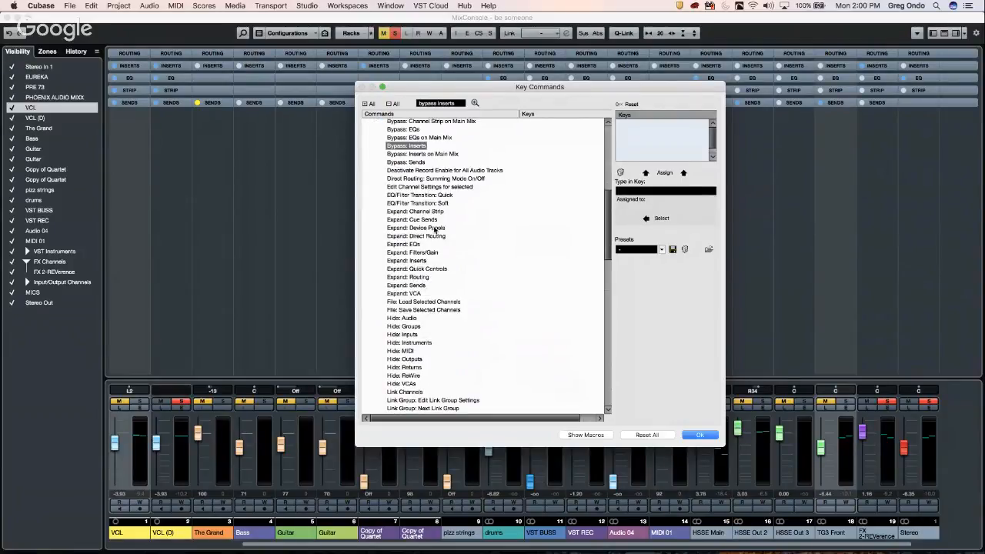
Step: Compare the Bypass: Inserts on Main Mix and Bypass: Inserts commands, and close the Key Commands dialog
click(416, 154)
click(418, 146)
click(416, 155)
click(418, 145)
click(700, 435)
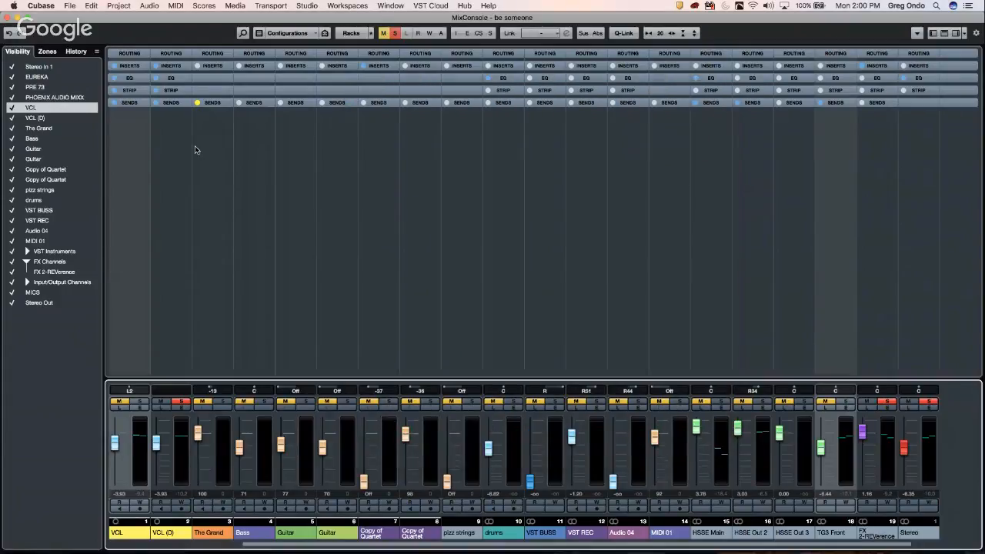
Step: Close the MixConsole window, check the ReWire Setup for available applications and cancel it
click(8, 17)
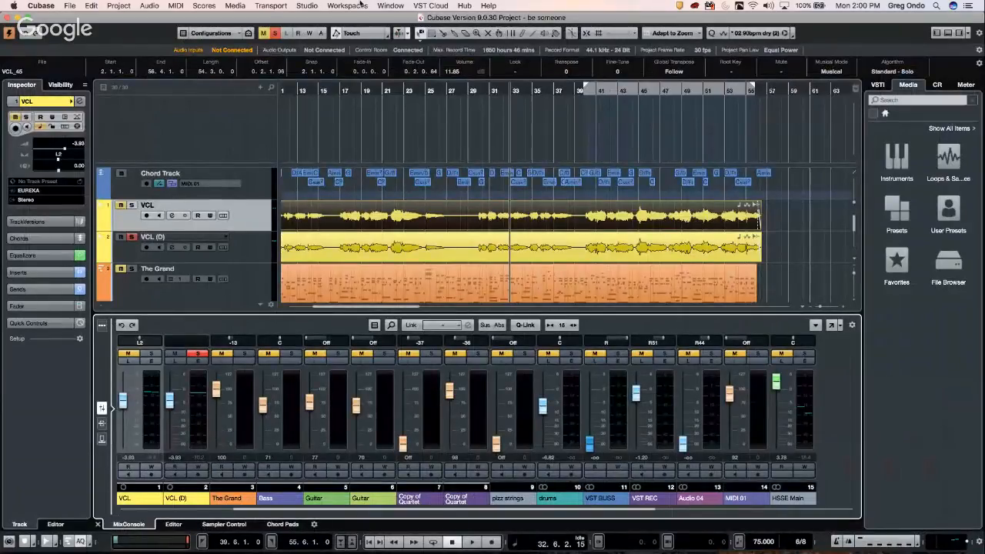
click(312, 9)
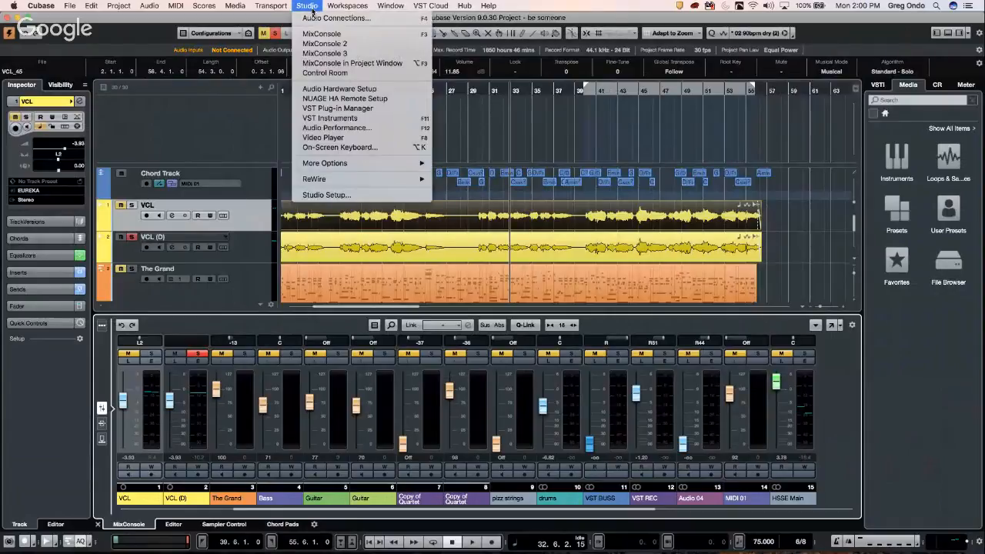
mouse_move(377, 180)
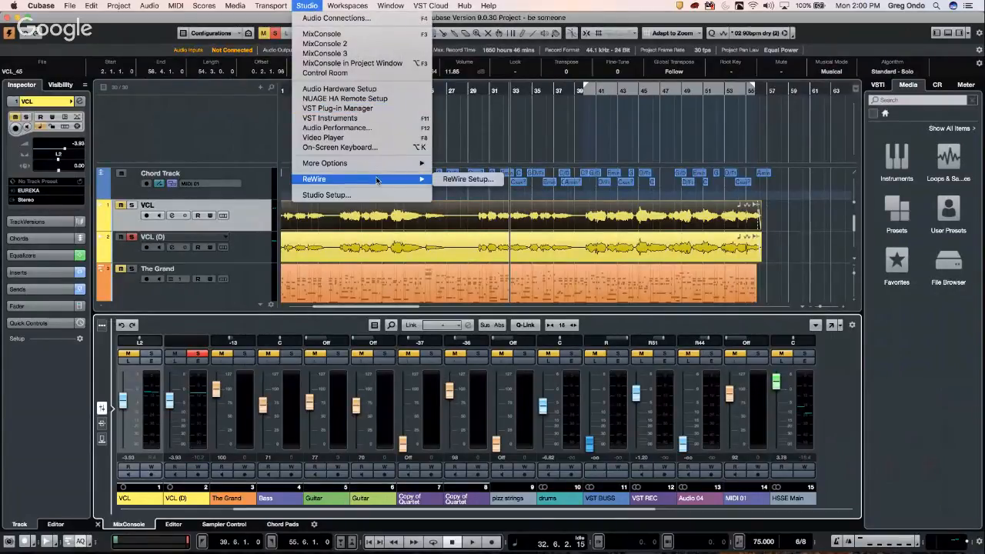
click(483, 180)
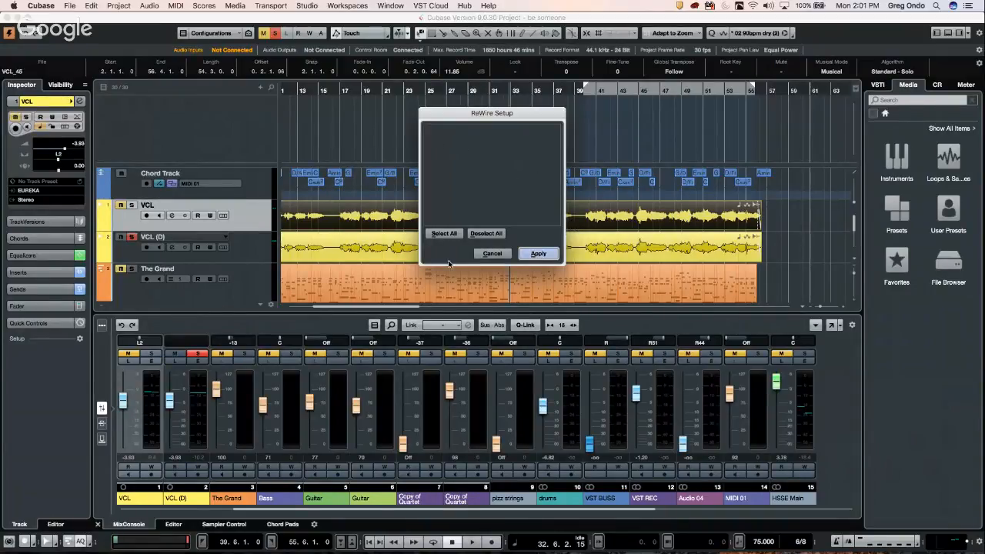
click(492, 254)
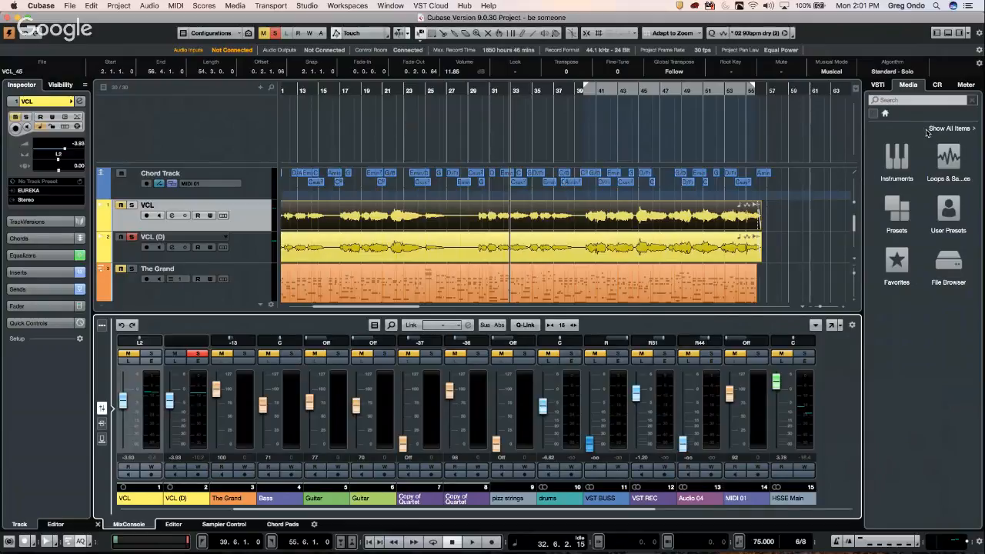
Step: View the Instruments category in the media browser and switch to the project's VST instrument rack
click(908, 154)
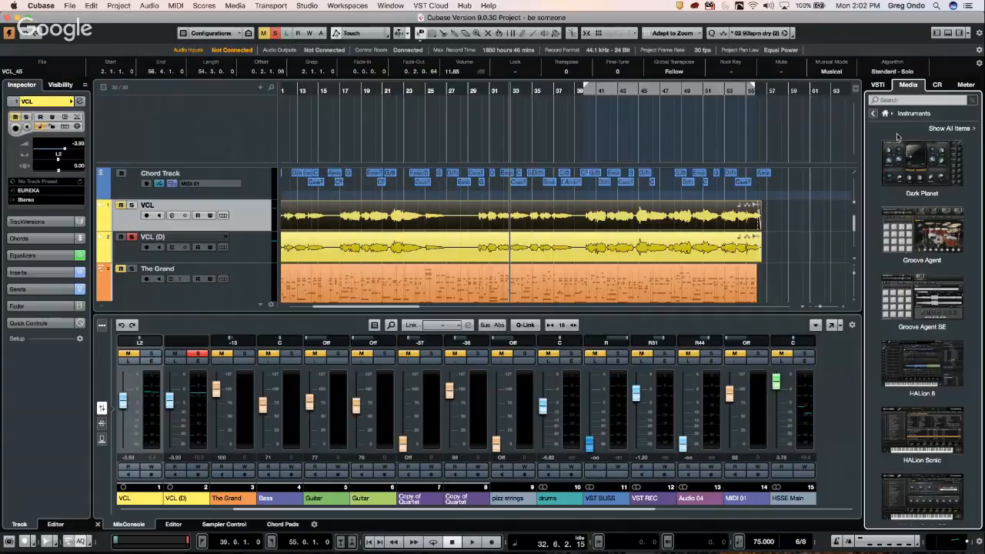
click(879, 84)
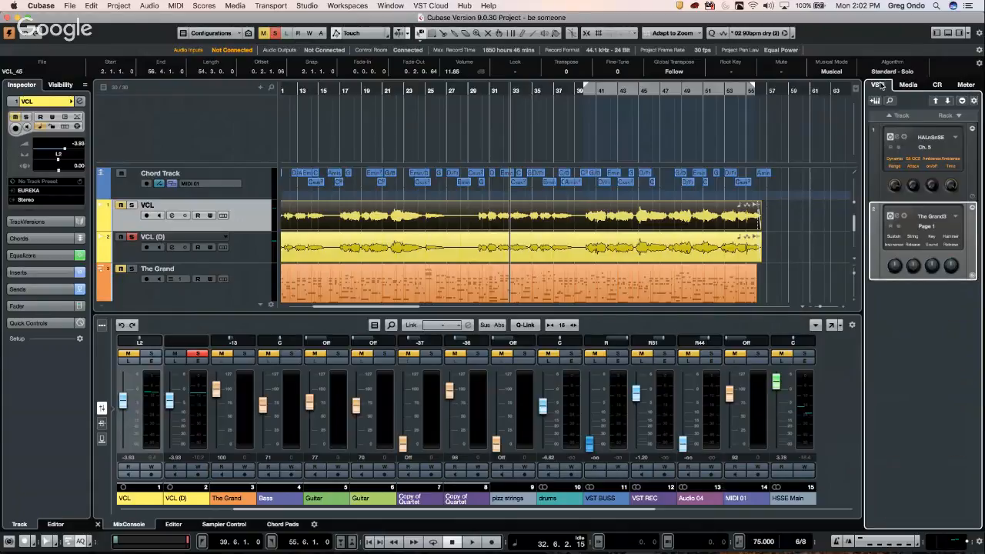
Step: Create a new empty project in the "delete" folder
click(68, 6)
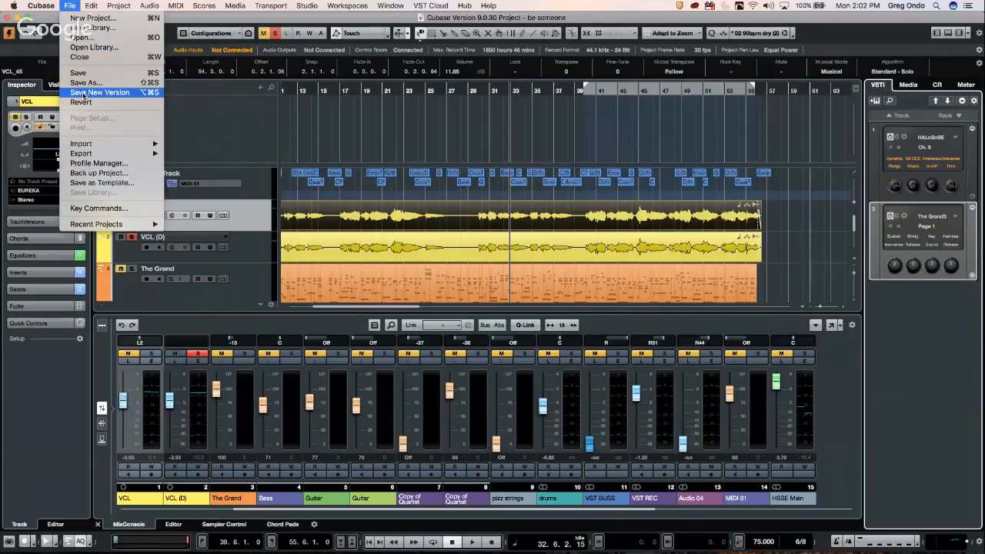
mouse_move(104, 226)
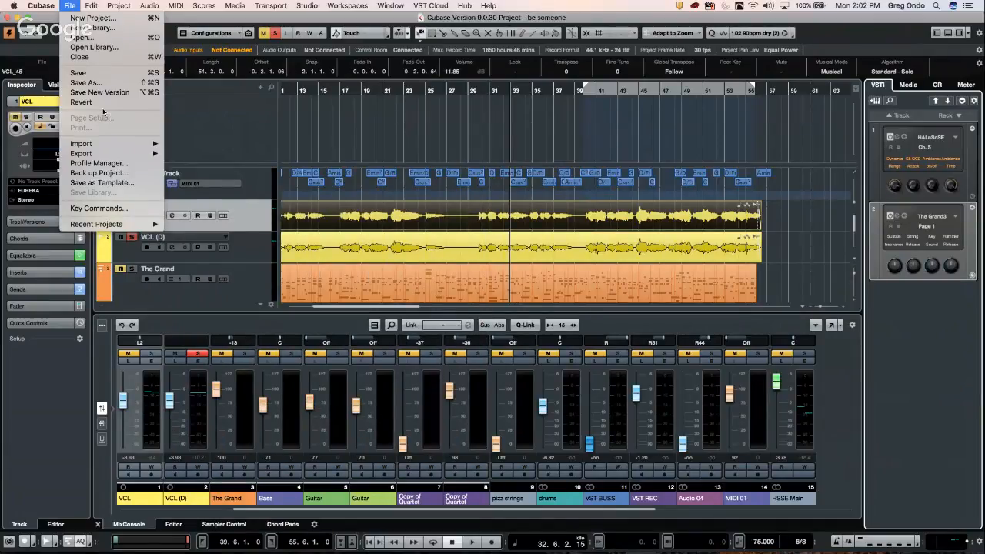
click(74, 17)
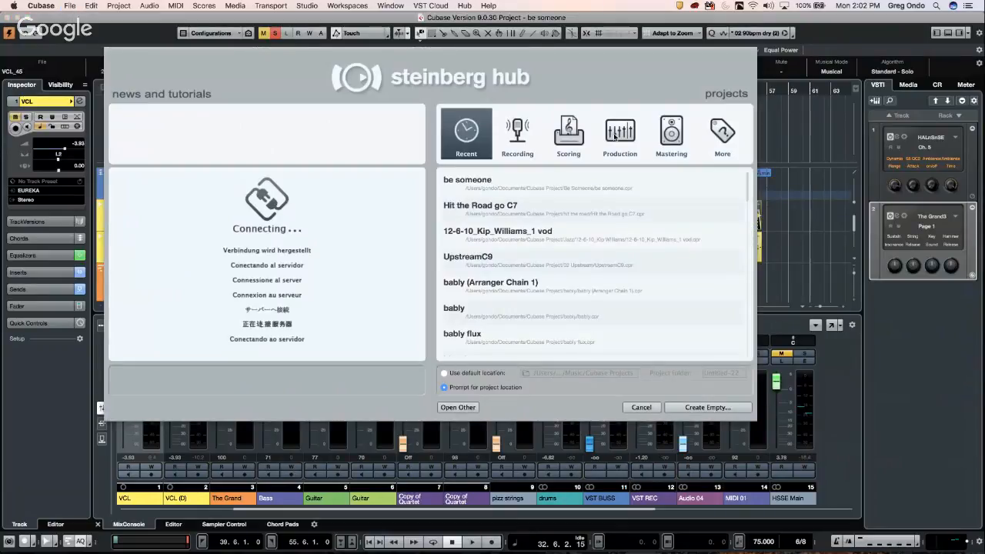
click(717, 408)
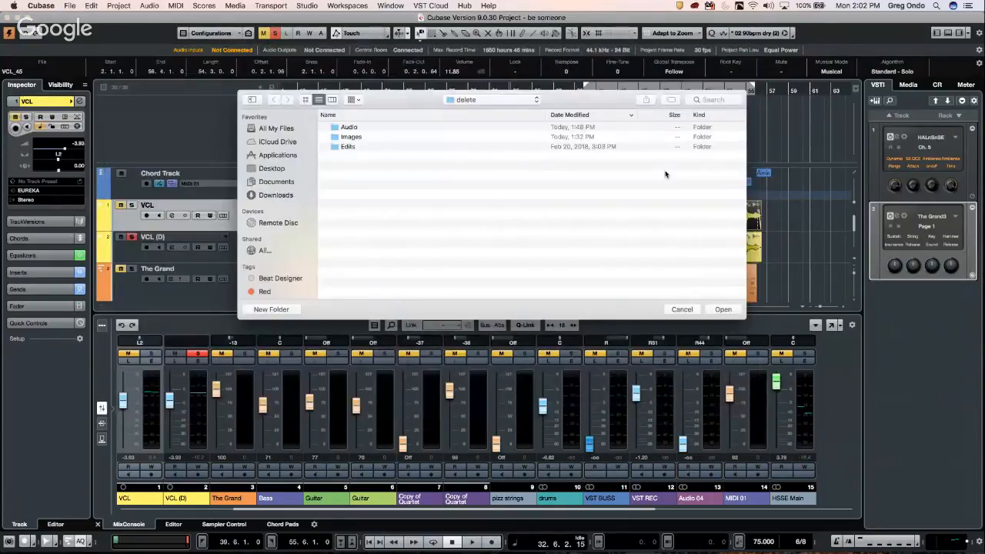
click(721, 310)
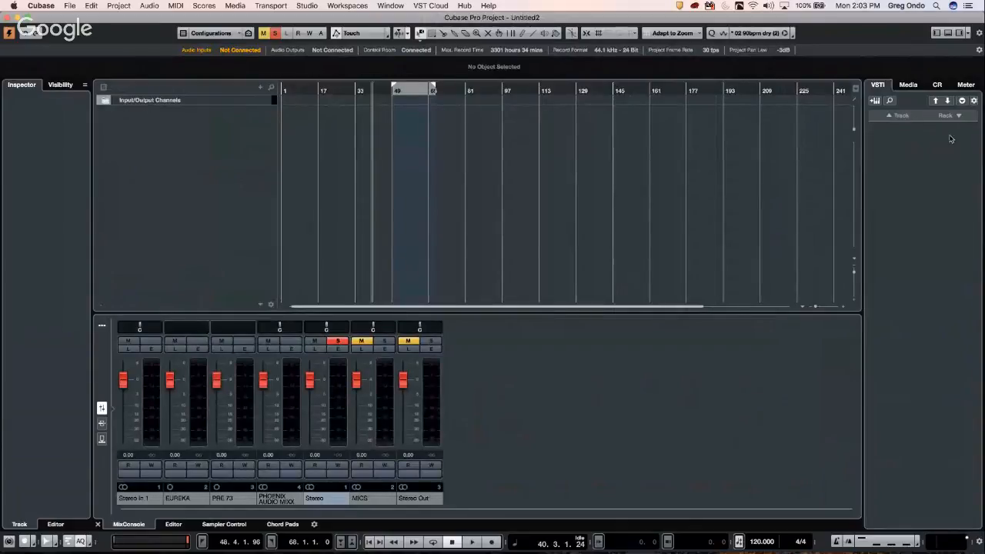
Step: Add one instrument track using Groove Agent SE with its output routed to Stereo
click(901, 117)
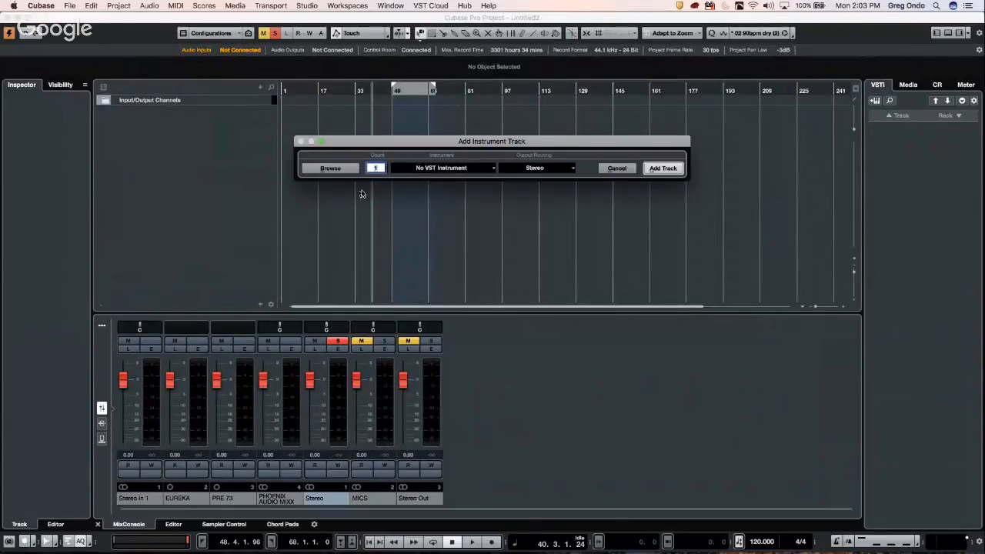
click(449, 169)
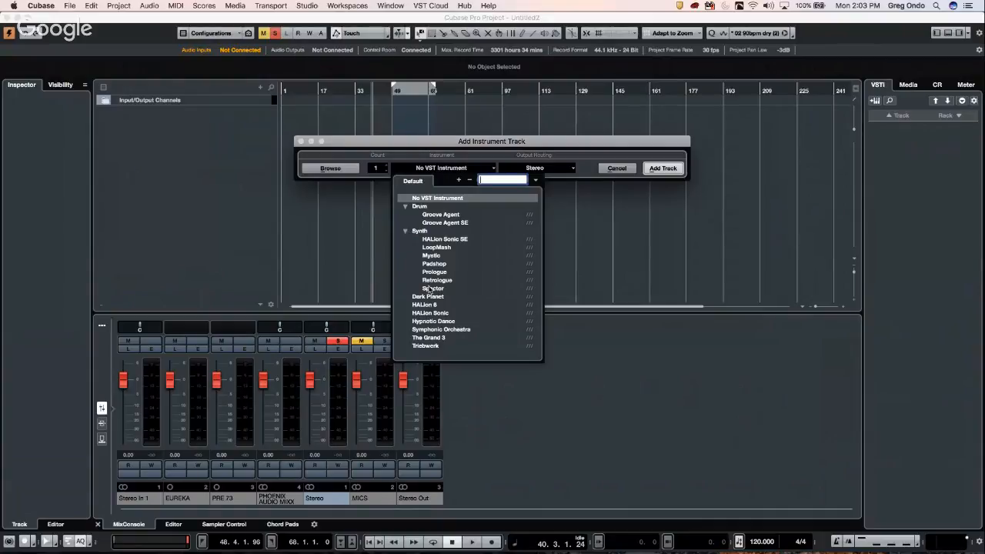
click(456, 224)
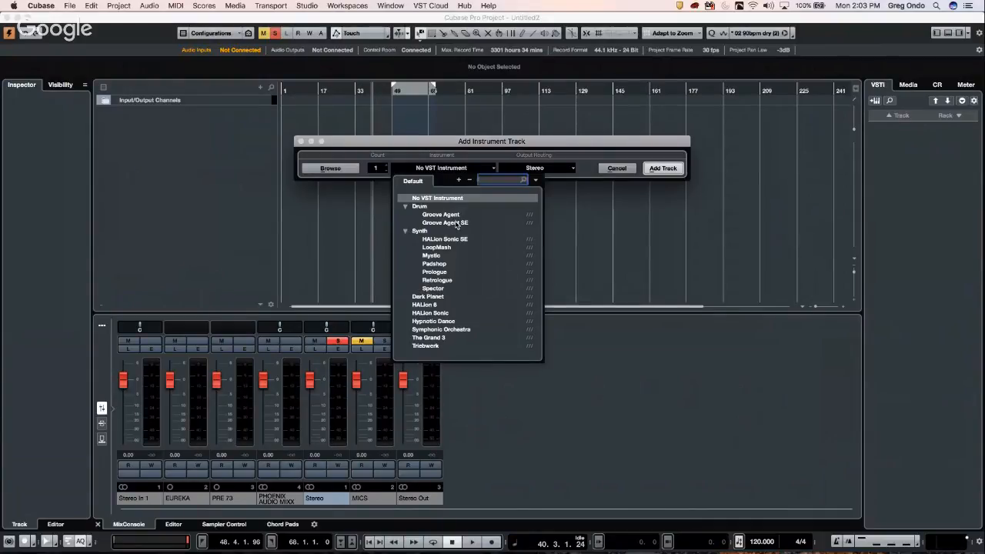
click(456, 224)
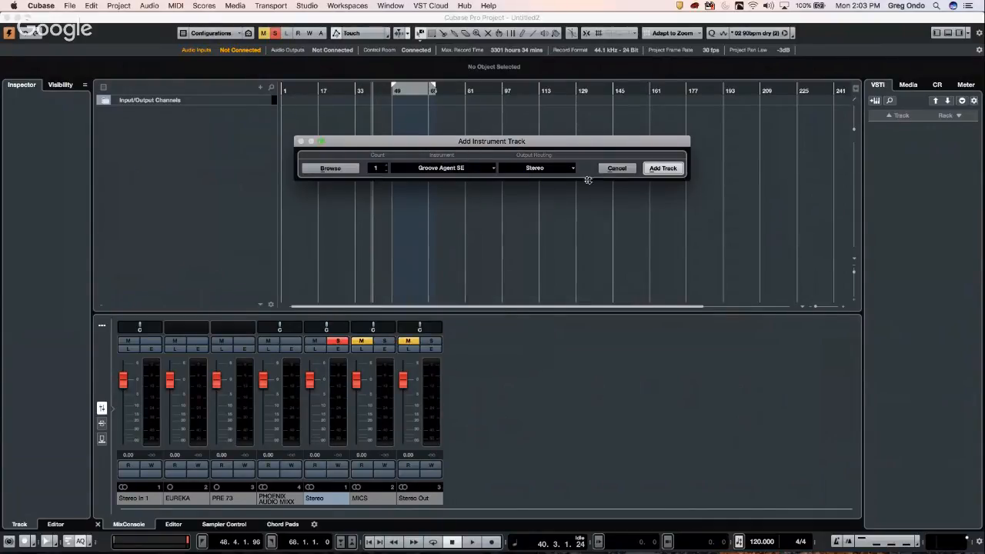
click(334, 171)
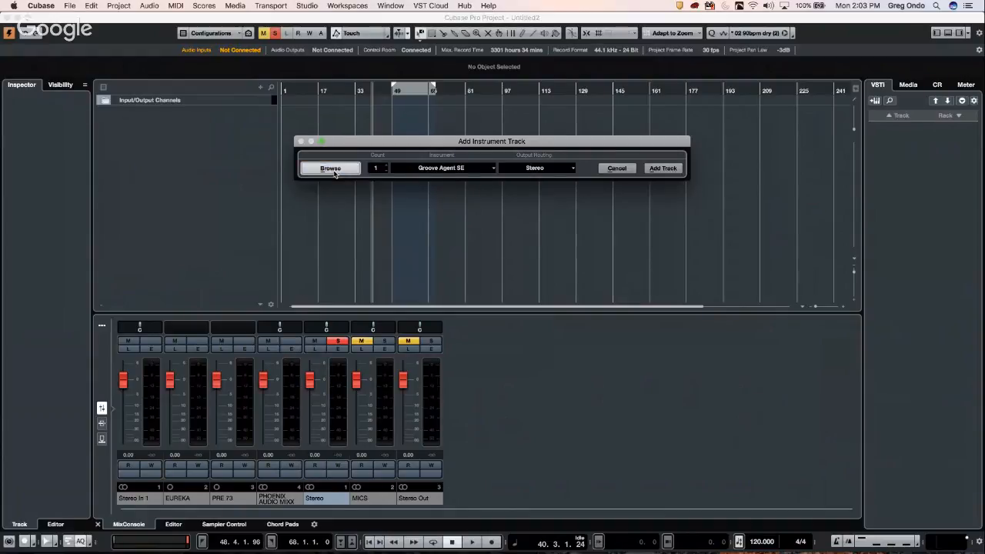
click(330, 169)
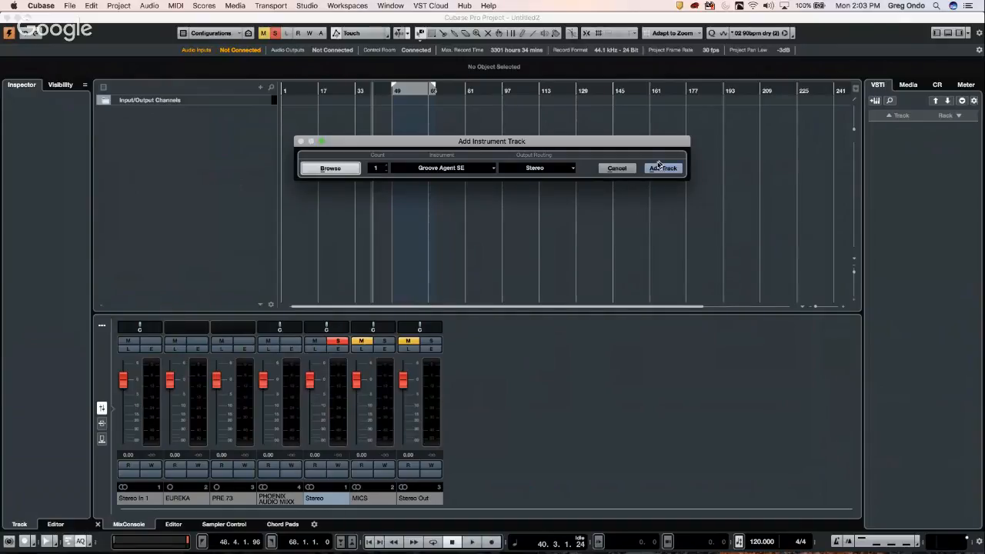
click(661, 170)
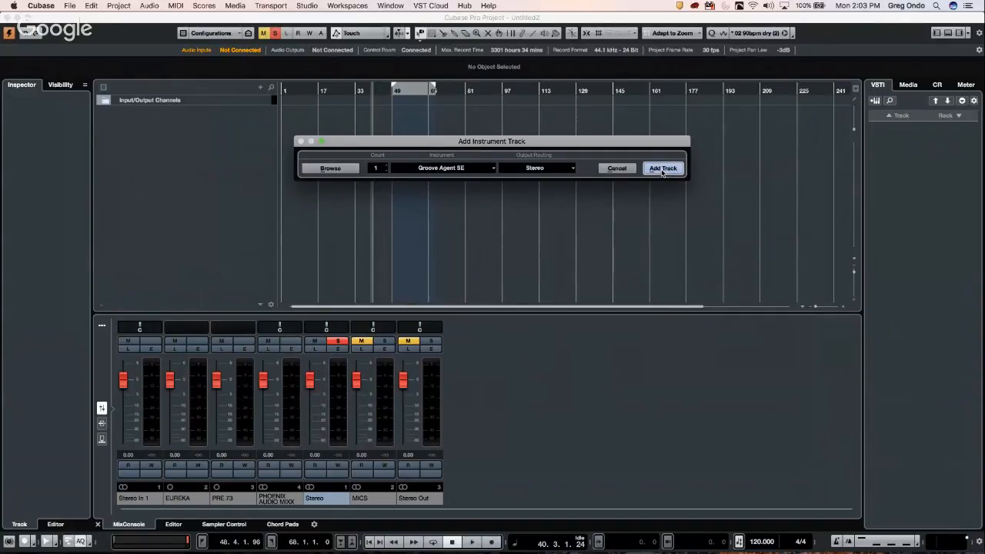
click(662, 168)
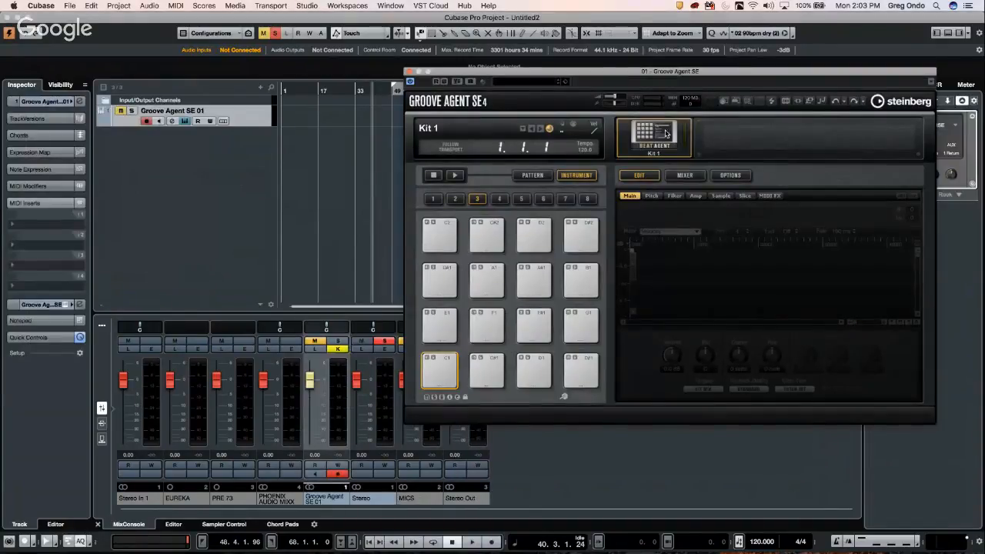
Step: Search the Groove Agent SE kits for "forget" and load the Forget The Past kit
click(663, 135)
click(711, 145)
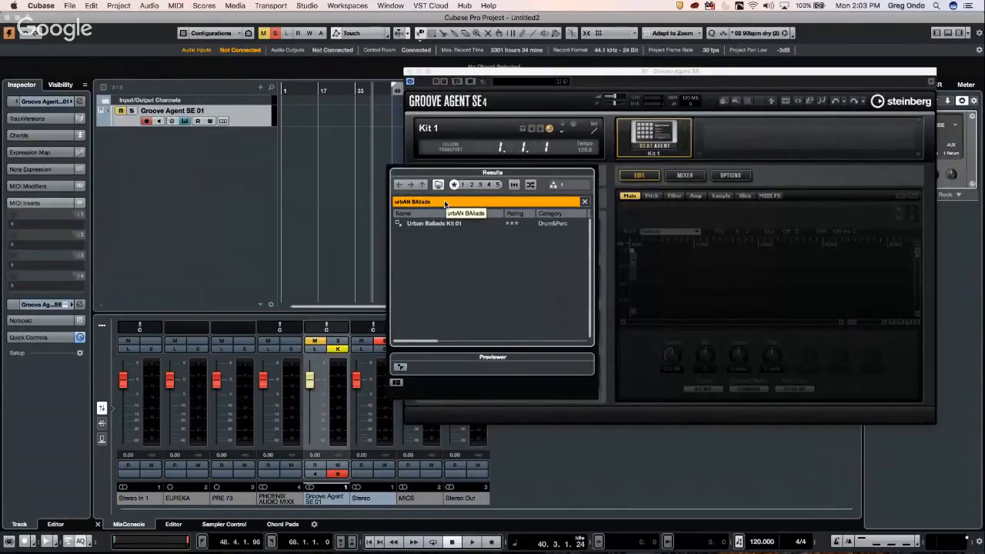
click(444, 200)
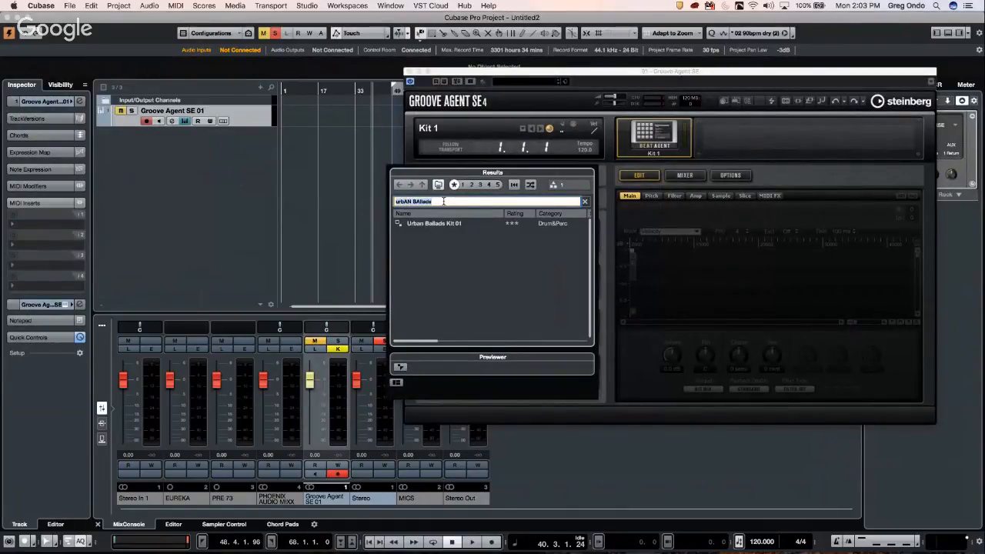
key(BackSpace)
text(forget)
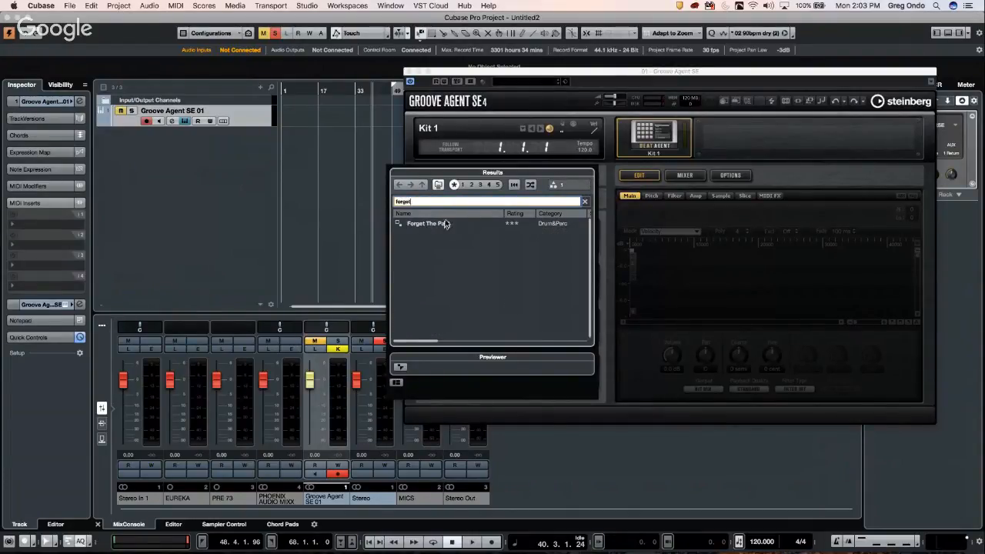
double_click(445, 223)
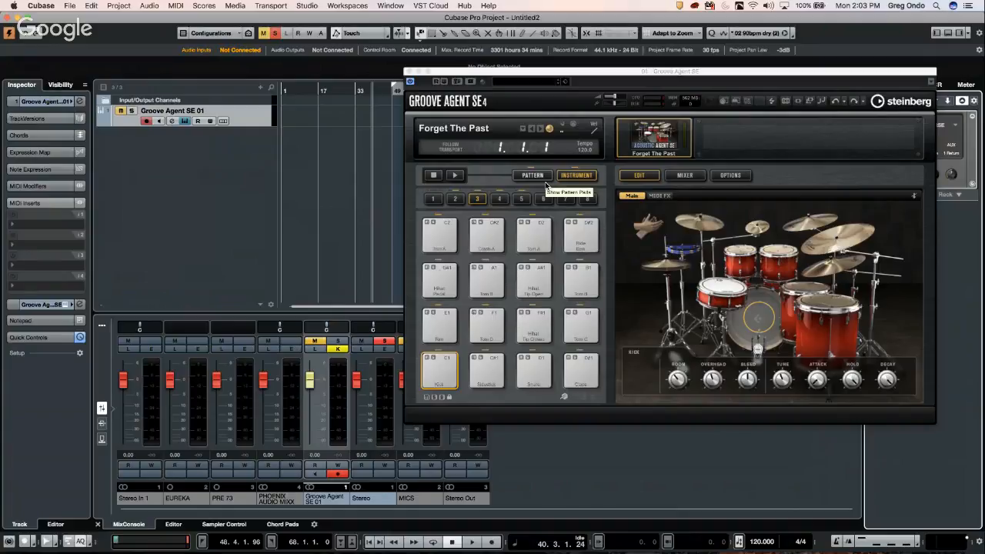
Step: Show Groove Agent's pattern pads and select the Main 1 pattern
click(765, 143)
click(532, 175)
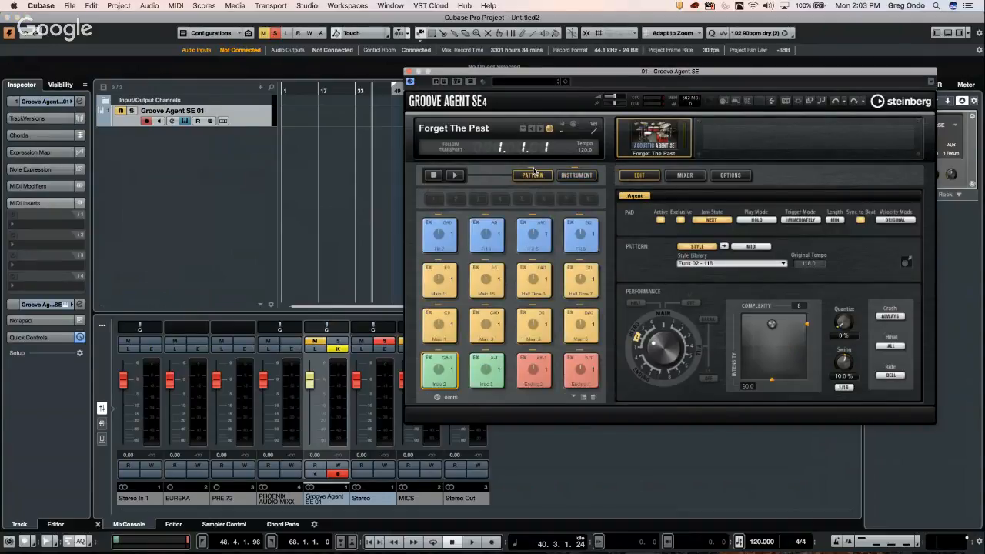
click(440, 326)
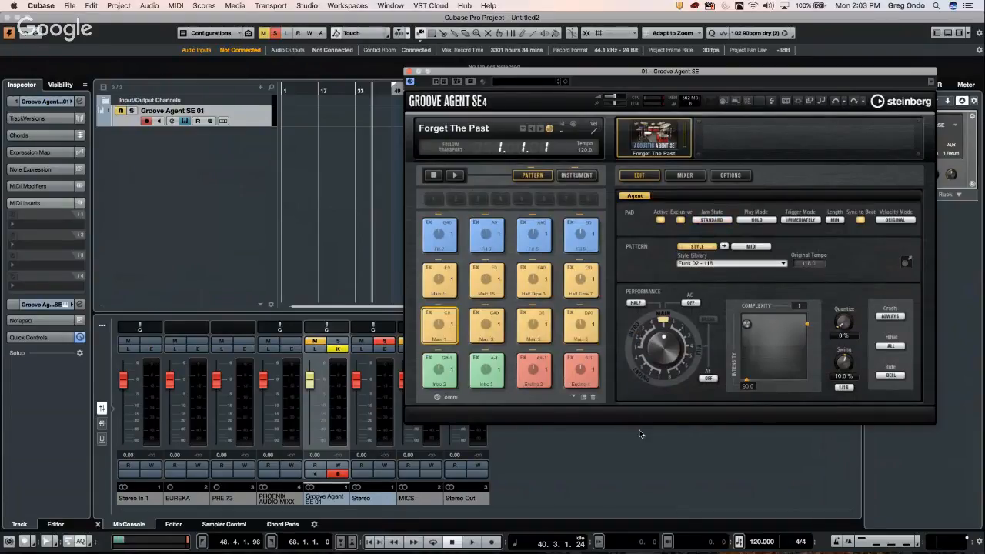
Step: Set the project tempo to 104 BPM
click(756, 541)
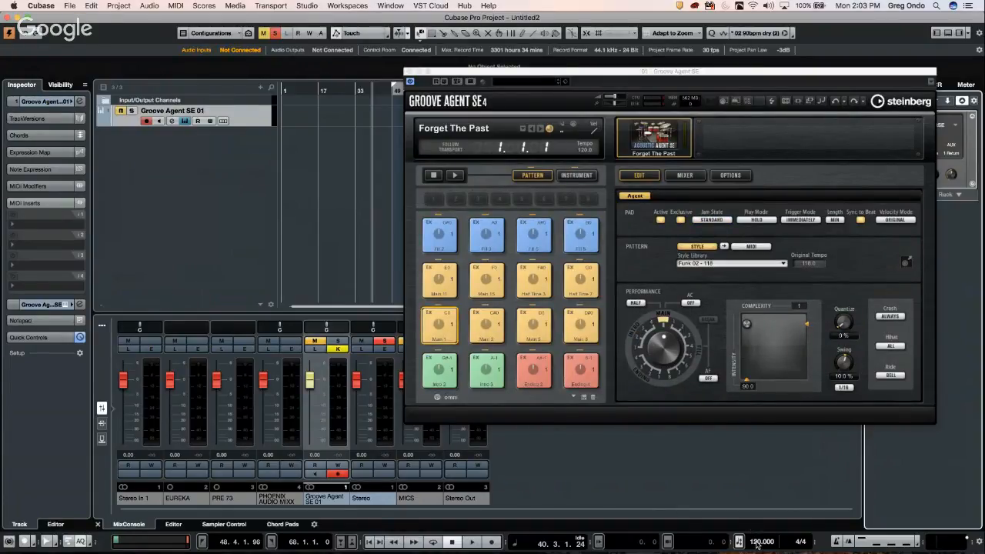
scroll(758, 544, up, 2)
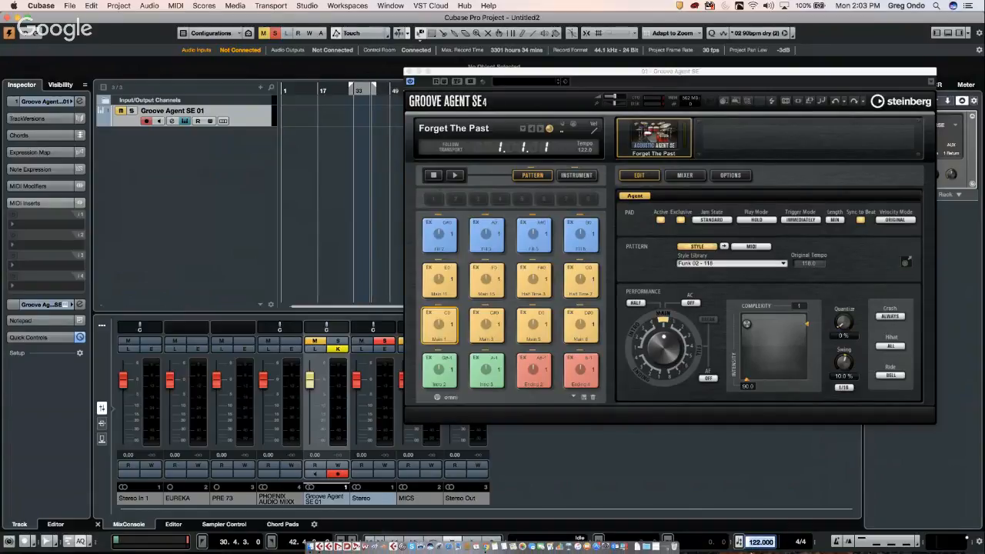
text(104)
key(Return)
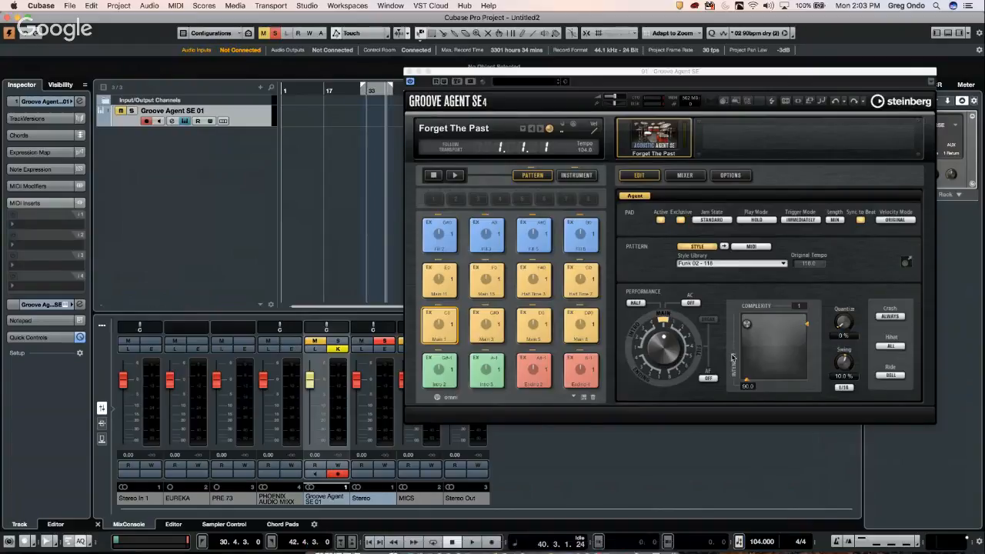
Step: Start the Main 1 pattern playing in Groove Agent and solo the Groove Agent SE 01 track
click(455, 176)
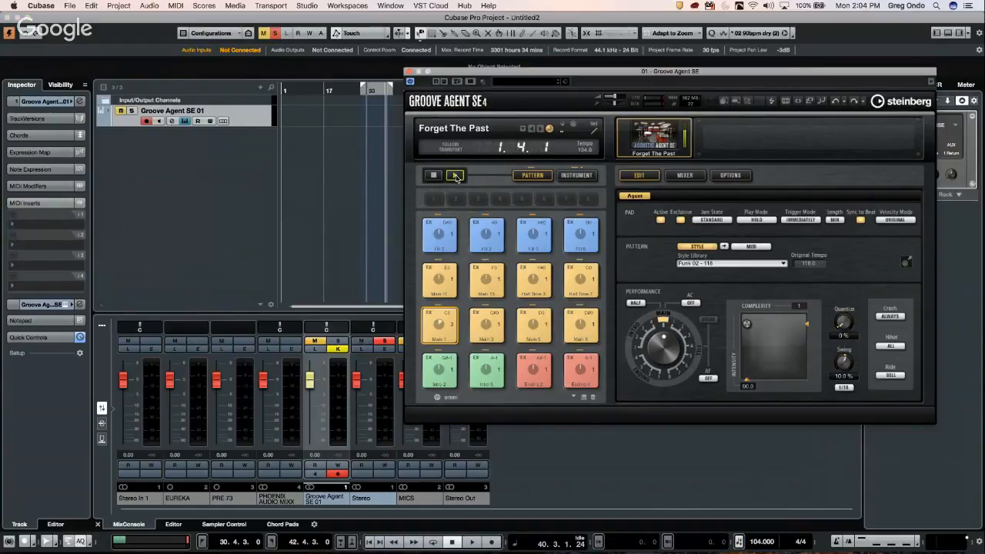
click(441, 344)
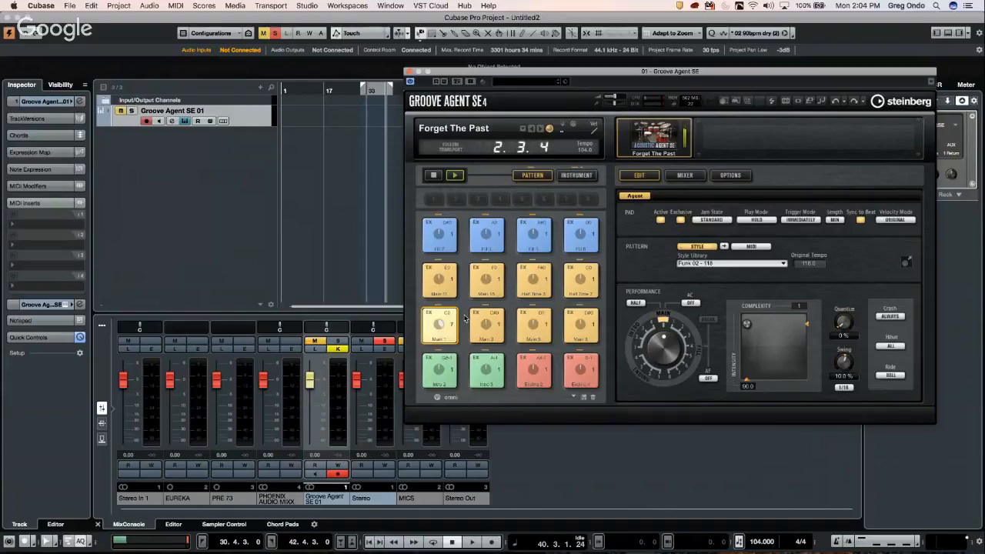
click(122, 111)
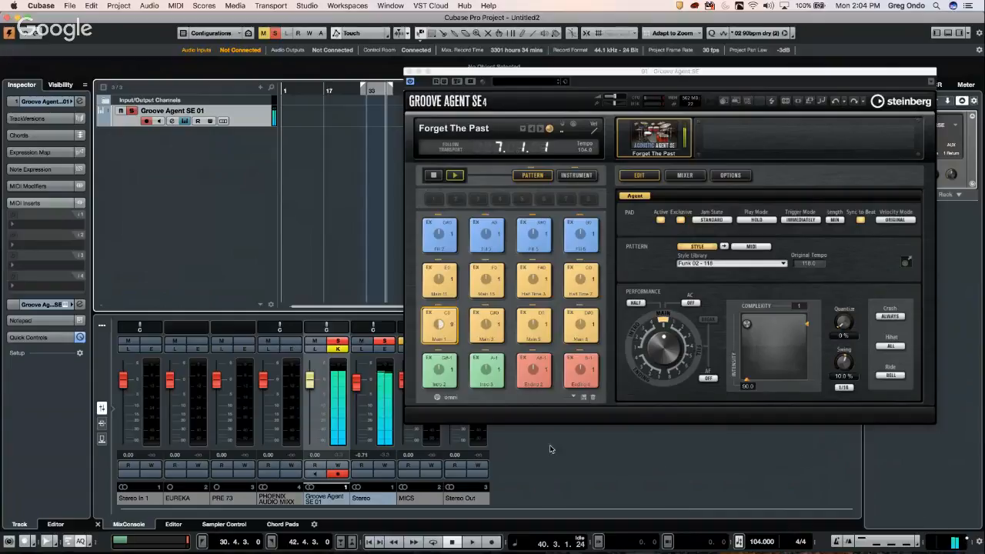
click(337, 341)
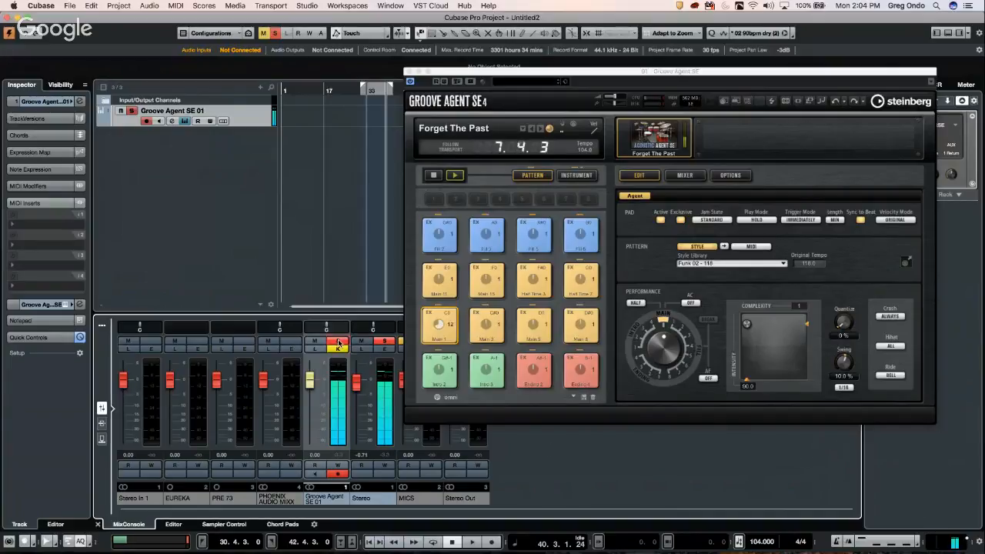
click(338, 341)
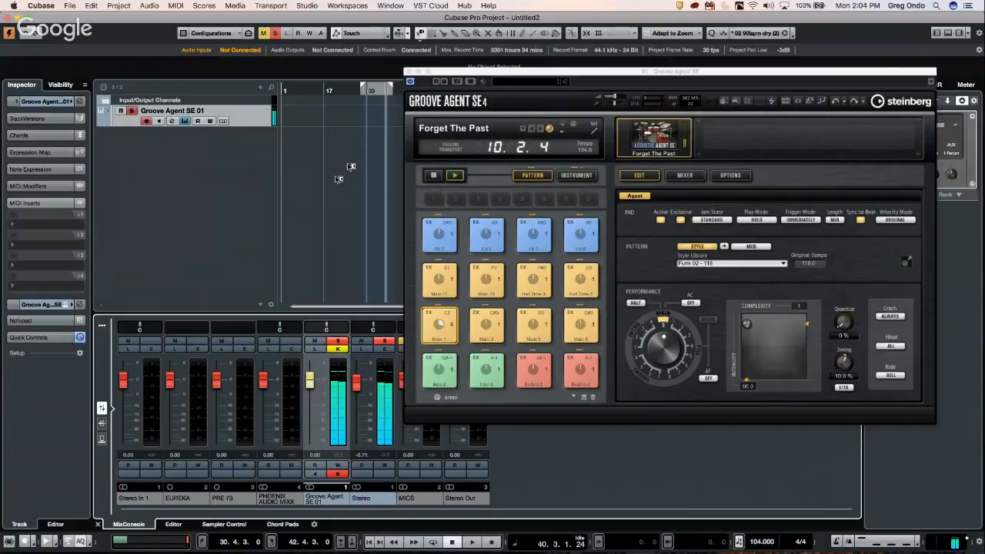
Step: Close the Groove Agent window and lower the fader in the Groove Agent SE 01 channel settings to about -4.27 dB
click(408, 71)
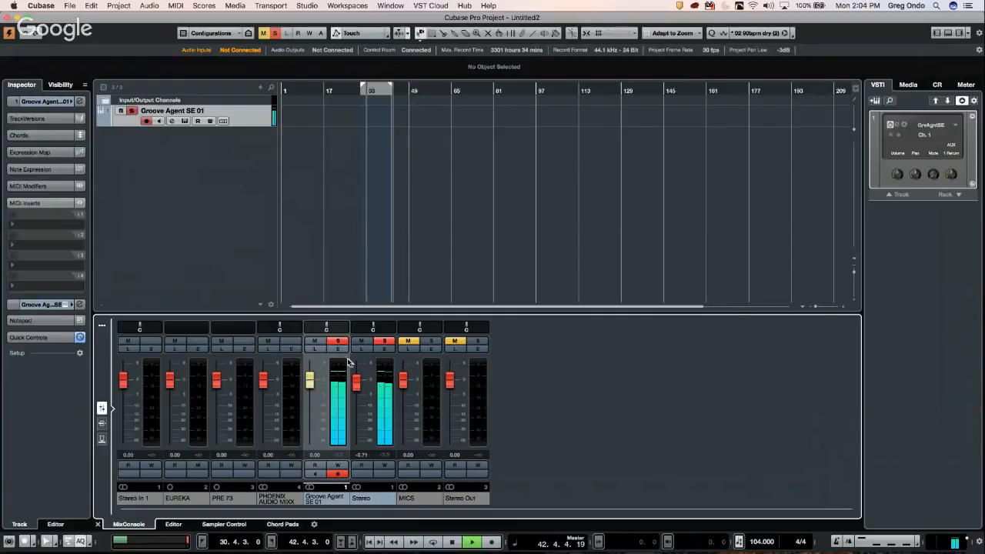
click(343, 353)
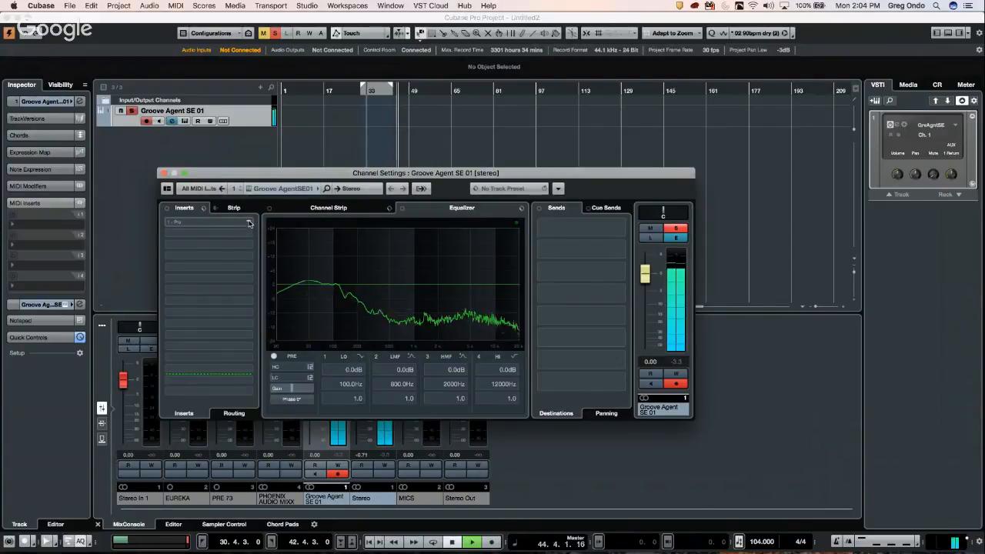
key(space)
click(249, 223)
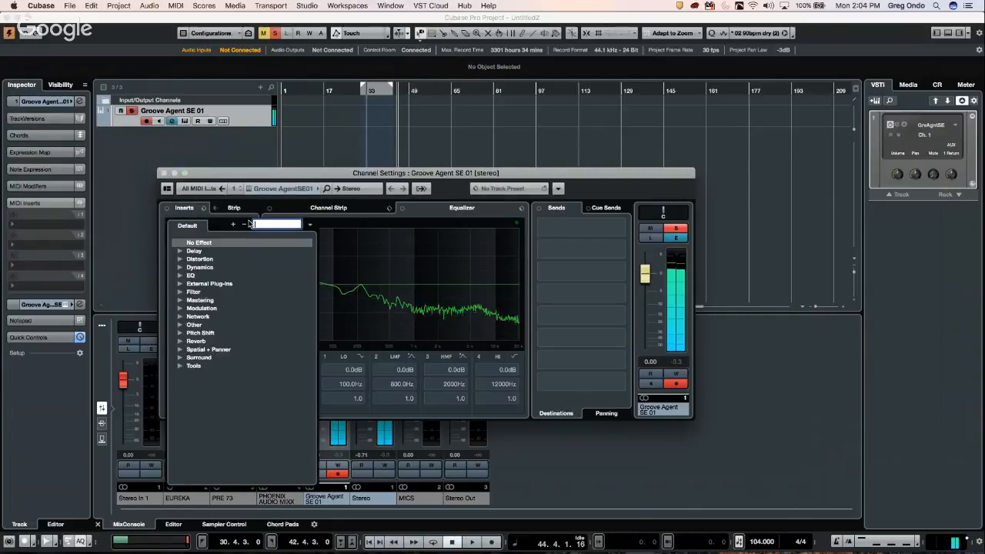
click(180, 268)
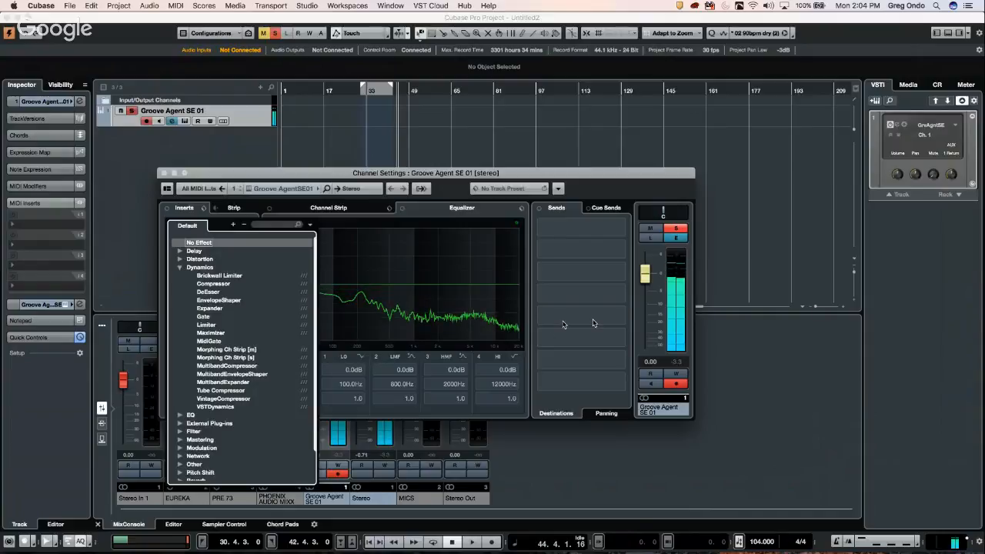
click(650, 283)
drag(651, 292, 647, 298)
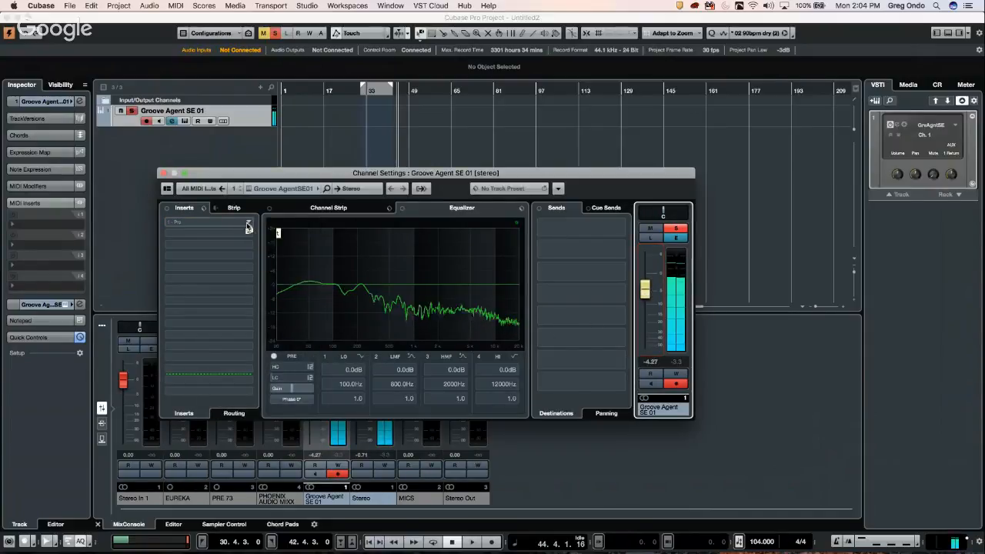
Step: Insert the EnvelopeShaper dynamics effect in the first insert slot of the Groove Agent SE 01 channel
click(245, 226)
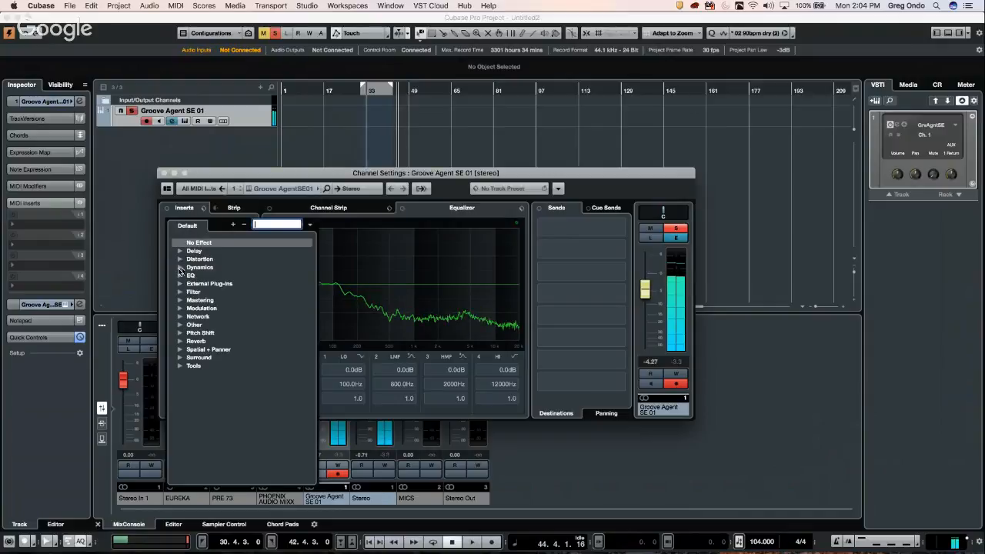
click(181, 268)
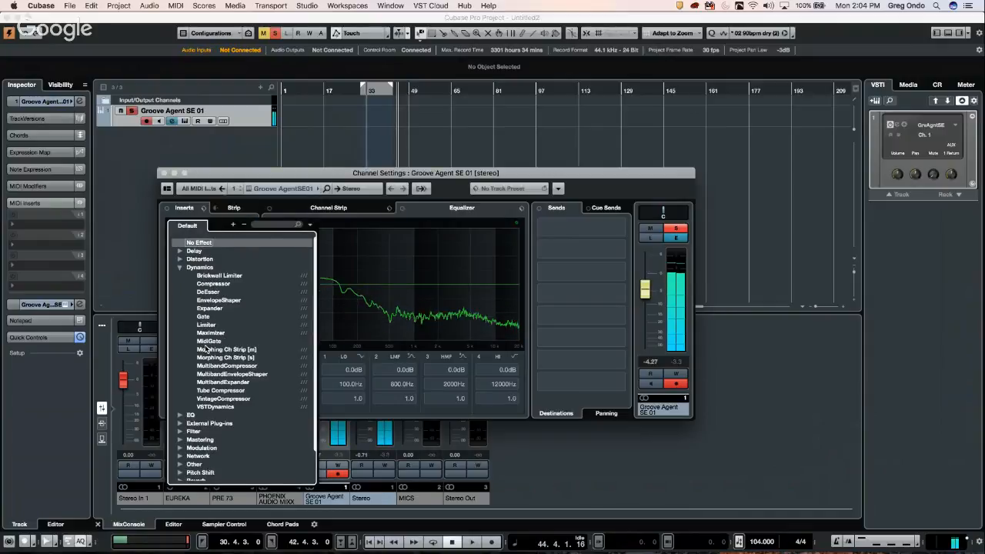
click(222, 301)
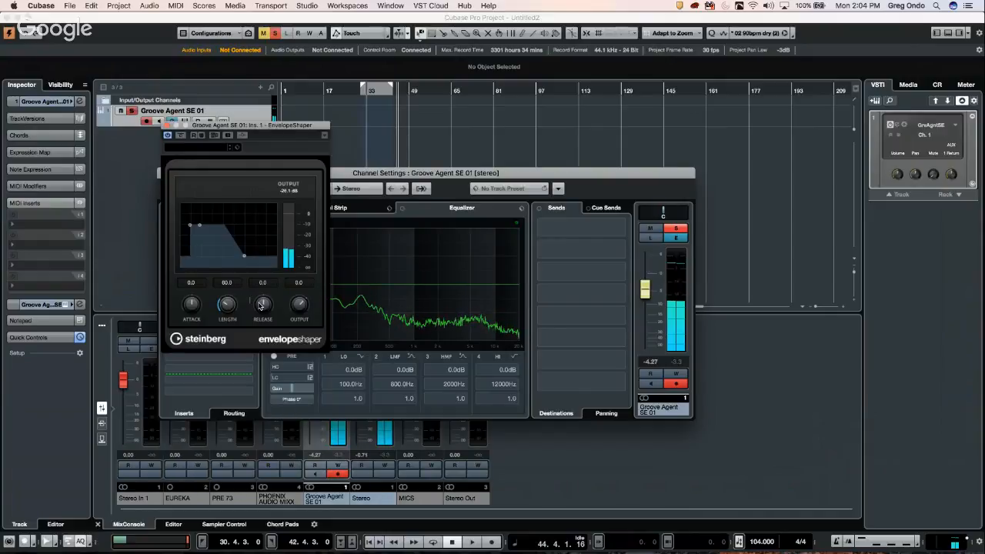
Step: Shape the drums with EnvelopeShaper: attack about 15.7, length about 140.9, release about 17.8 and output about -4.1
drag(273, 125, 422, 160)
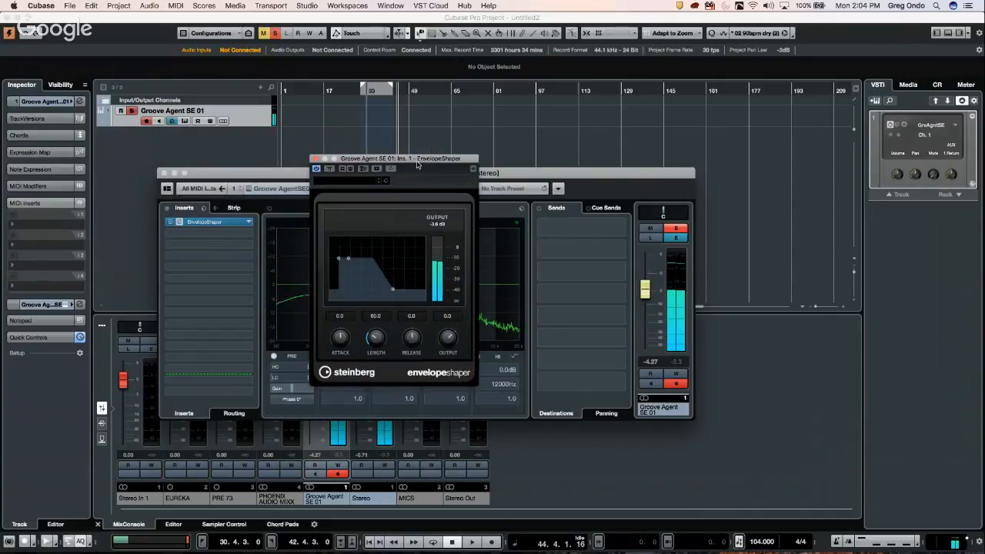
drag(339, 258, 340, 252)
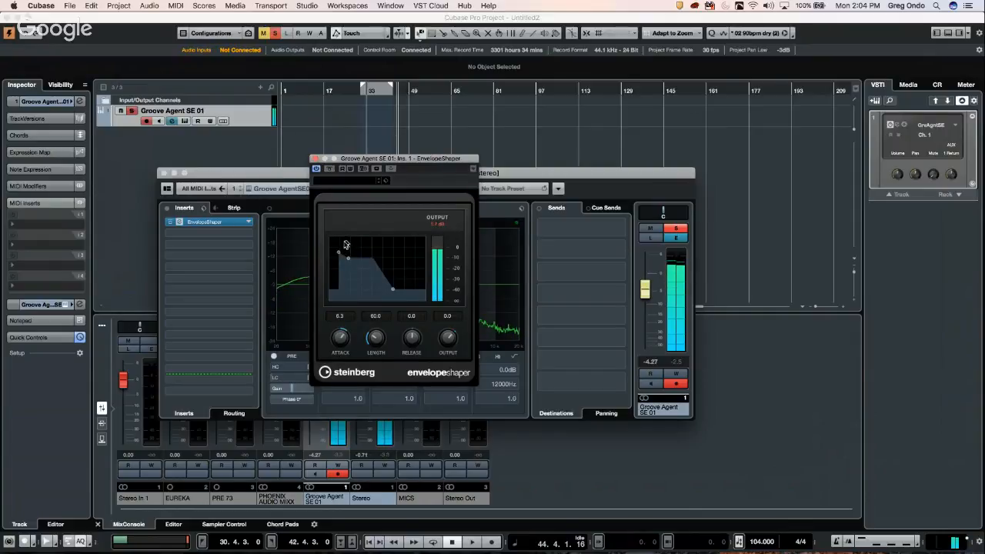
drag(340, 253, 339, 245)
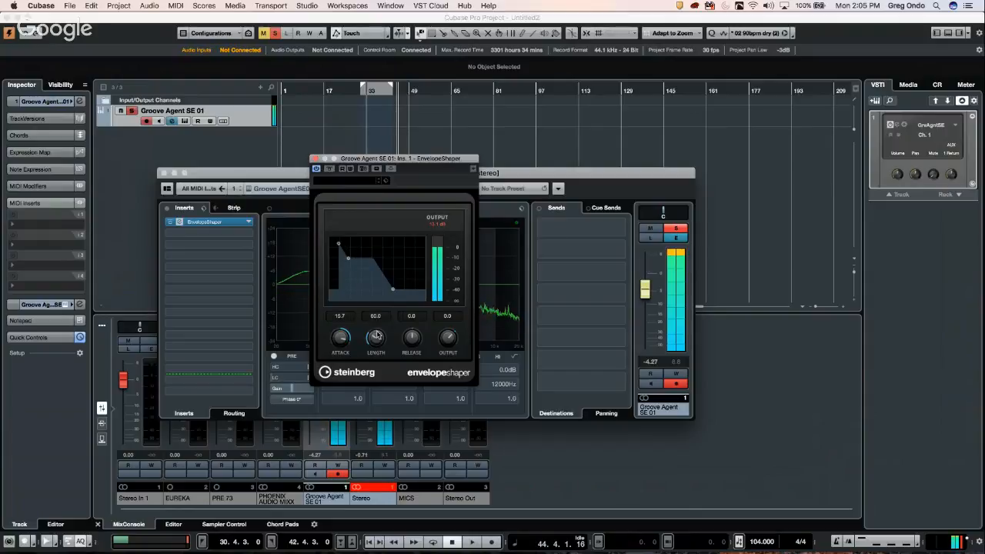
drag(376, 338, 378, 292)
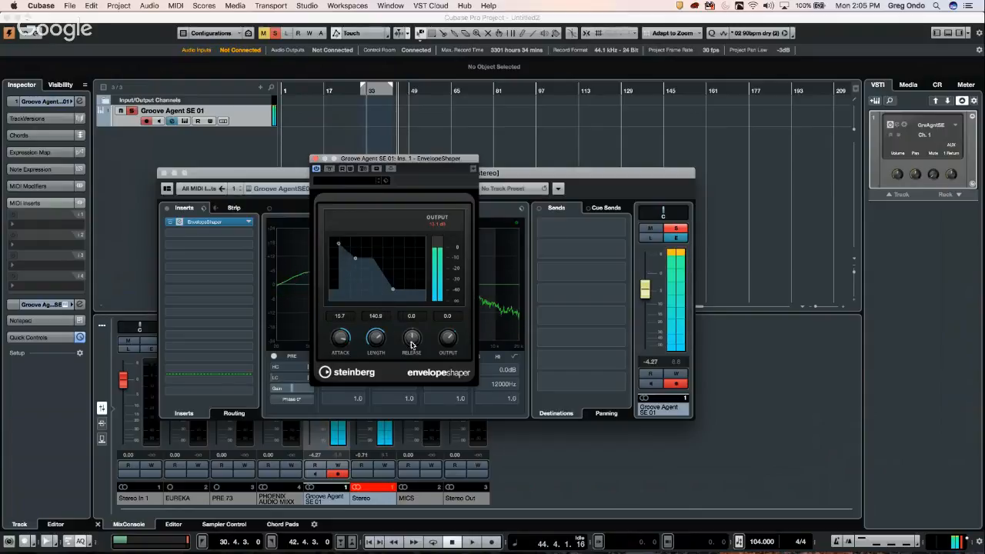
drag(412, 343, 416, 304)
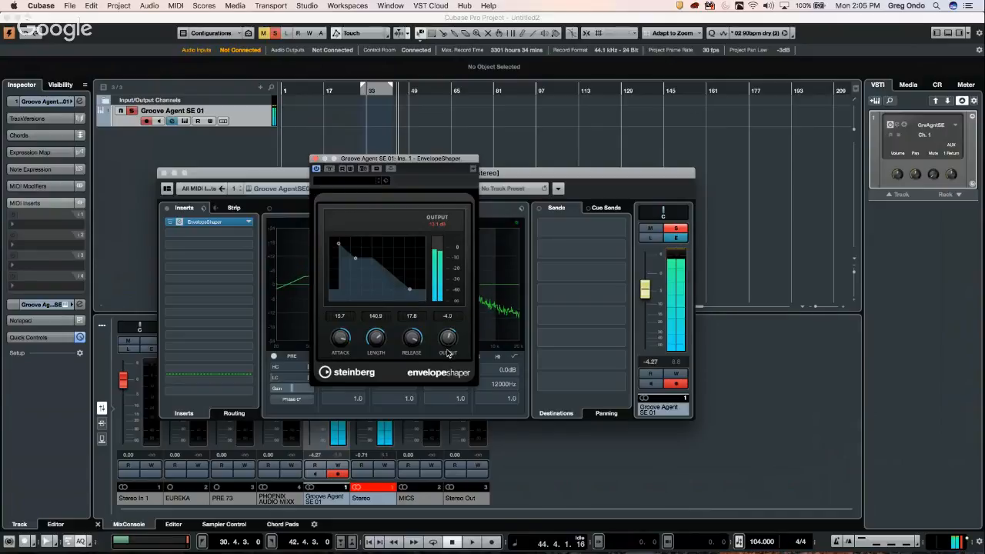
drag(449, 353, 448, 352)
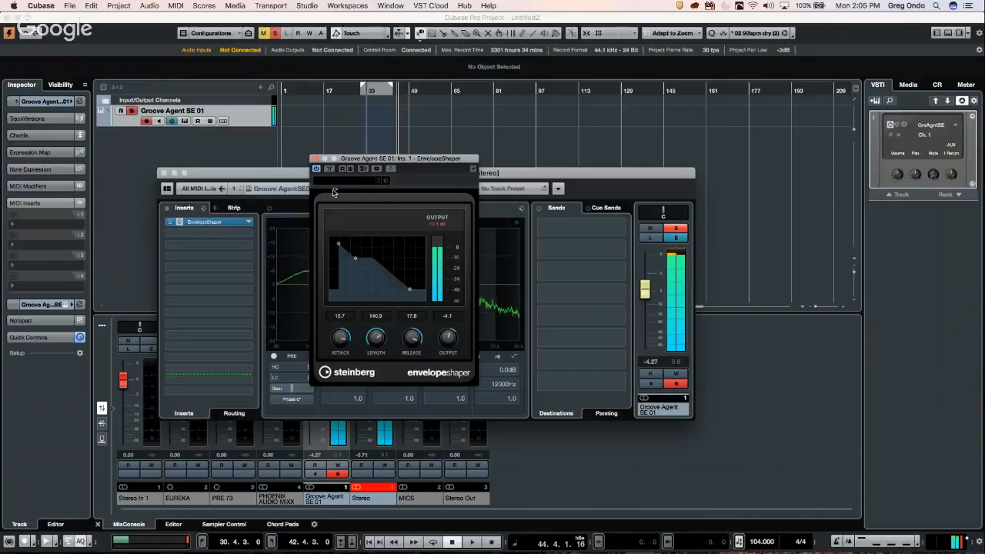
Step: Set the EnvelopeShaper attack to about 10.3 and length to 200.0, and compare the sound with the effect bypassed and active
drag(340, 336, 382, 305)
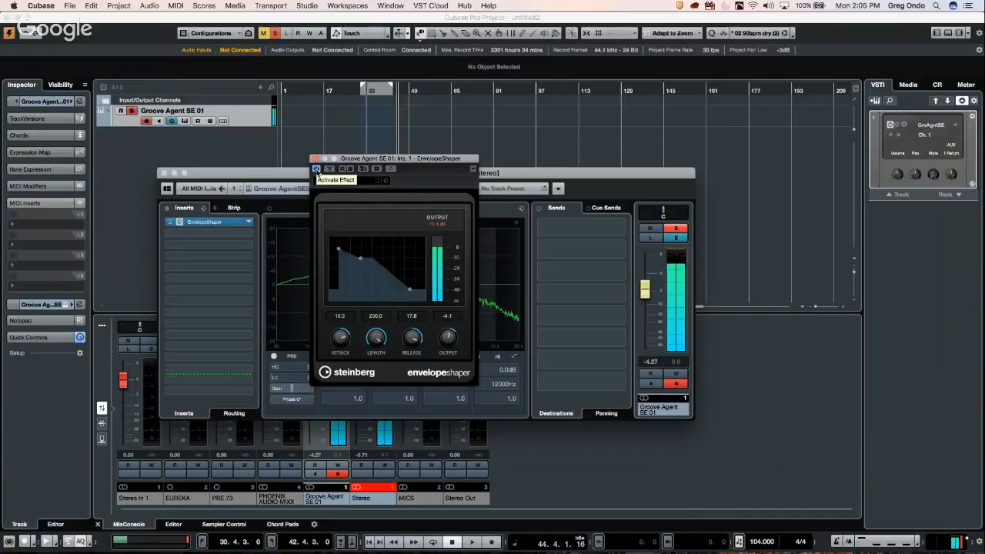
click(316, 169)
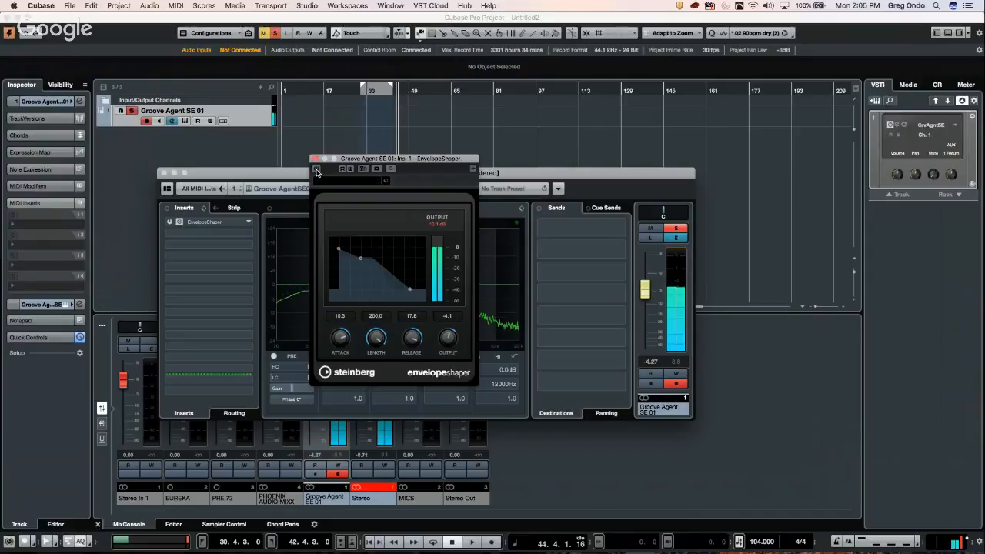
click(316, 169)
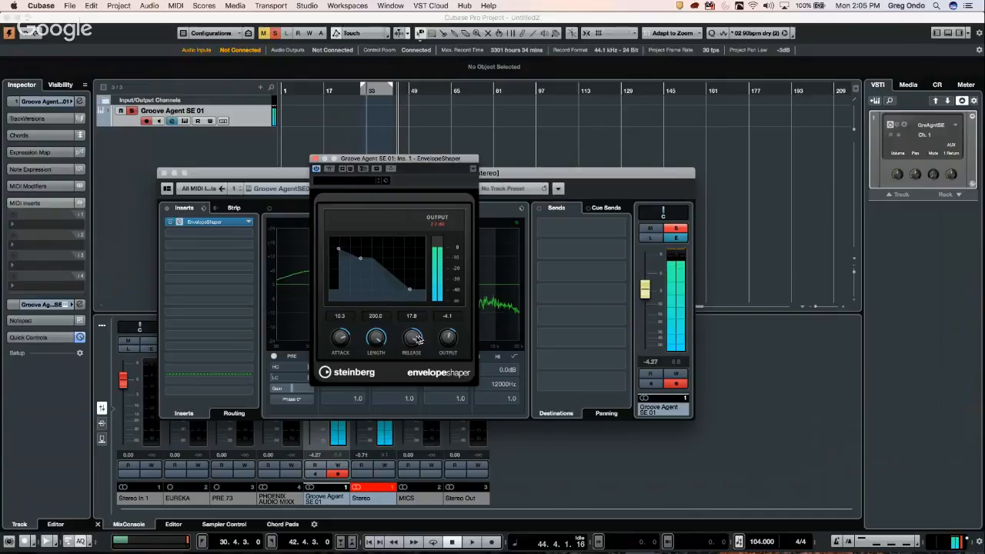
Step: Try extreme release and length settings in EnvelopeShaper, and settle on attack about 15.9, length about 158.1 and release about 18.2
drag(420, 339, 401, 422)
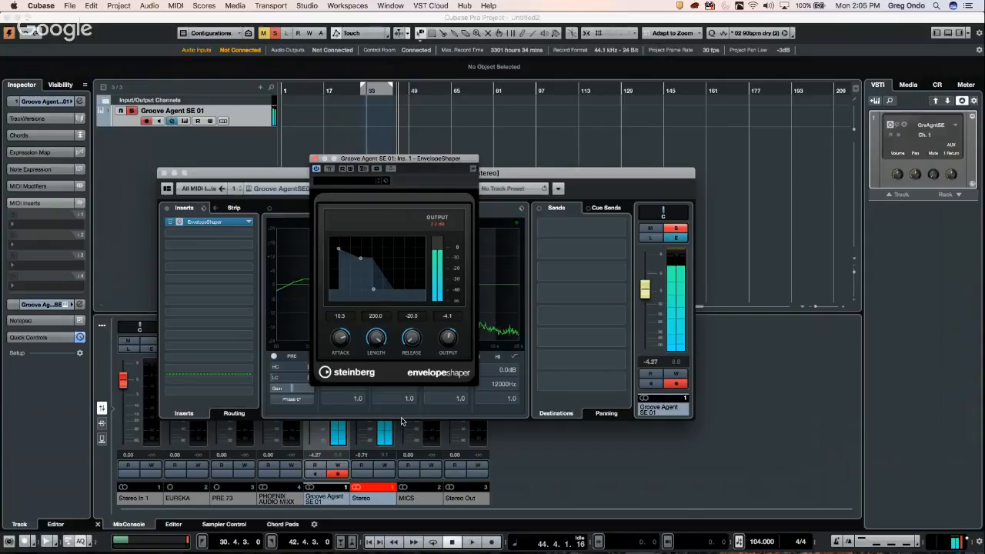
drag(401, 421, 360, 459)
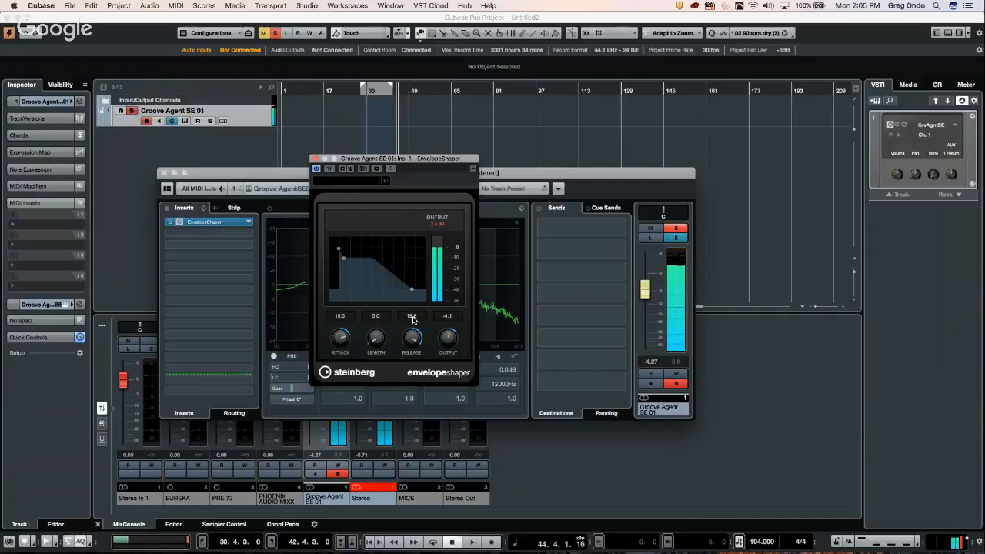
mouse_move(416, 343)
mouse_down()
mouse_move(400, 372)
mouse_move(409, 350)
mouse_up()
drag(341, 339, 387, 282)
drag(413, 338, 422, 326)
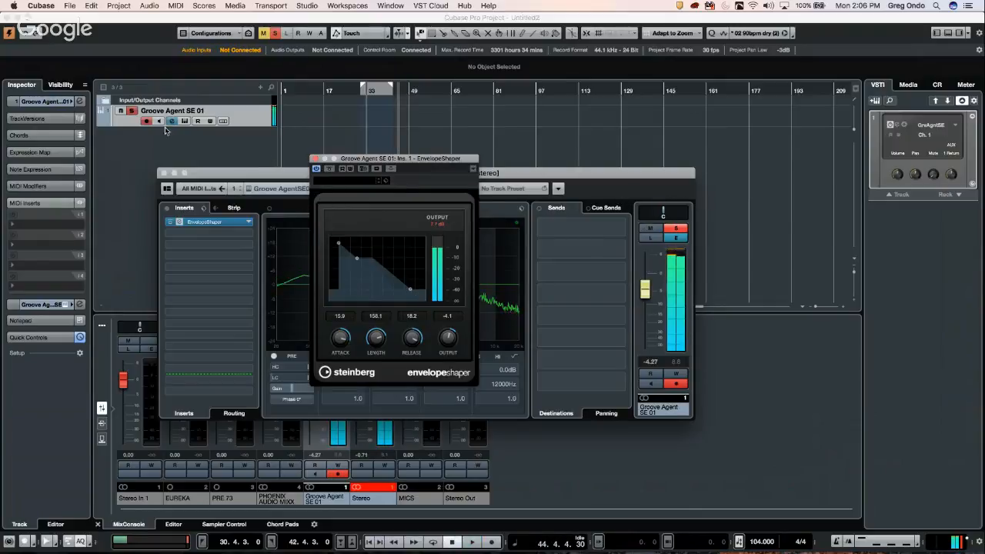
Step: Stop the pattern playing in Groove Agent SE and close the EnvelopeShaper window
click(31, 103)
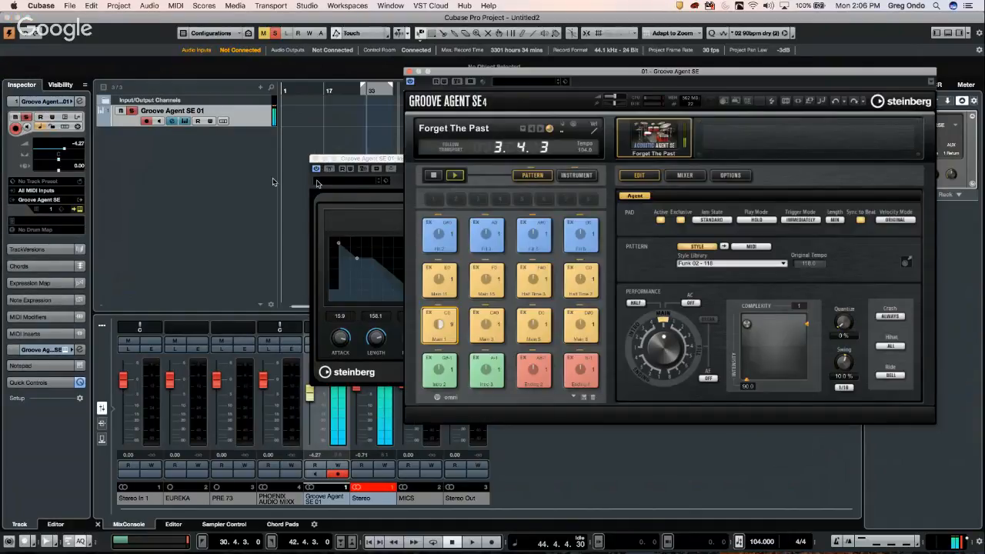
click(432, 178)
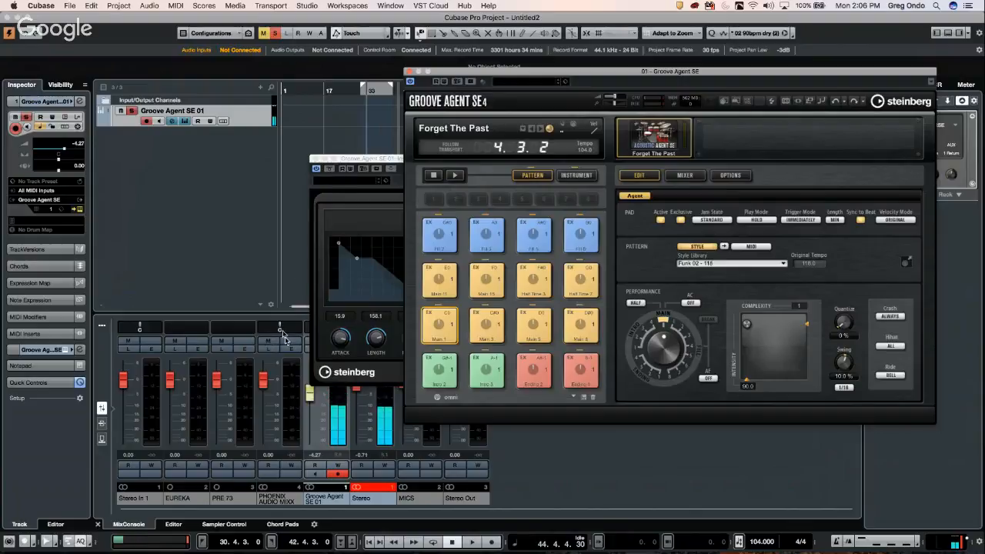
drag(362, 158, 422, 160)
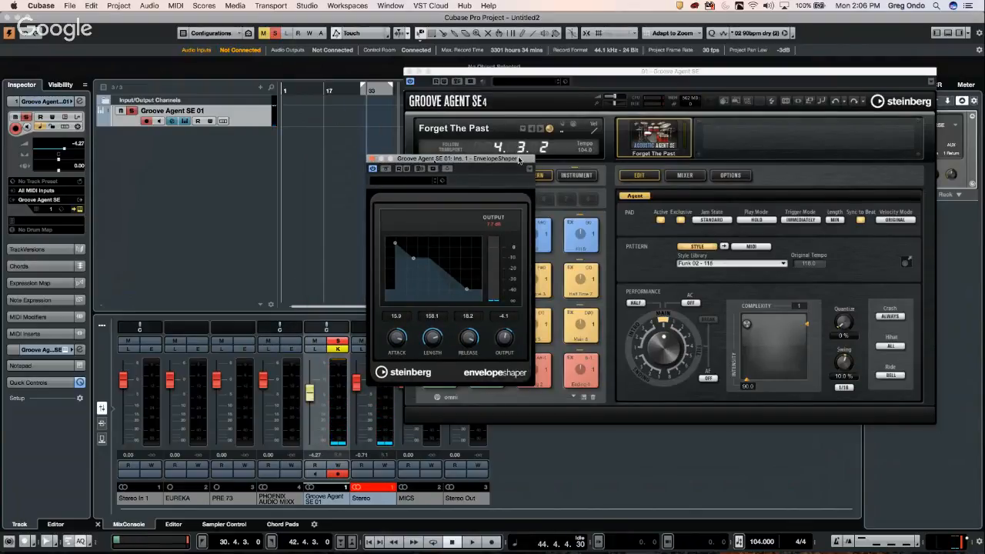
click(372, 159)
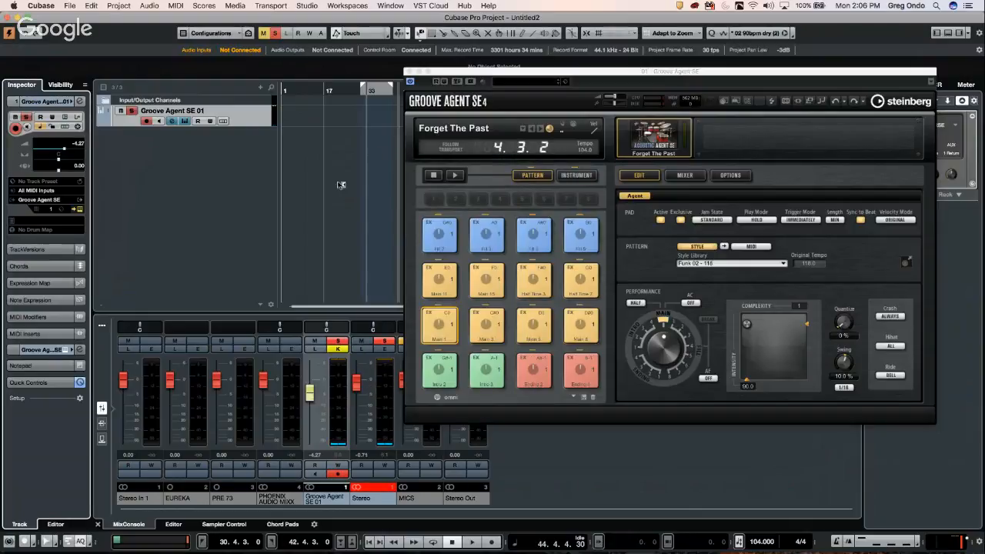
Step: Load EnvelopeShaper in the Tools slot of the Groove Agent SE 01 channel strip and close the channel settings
click(340, 350)
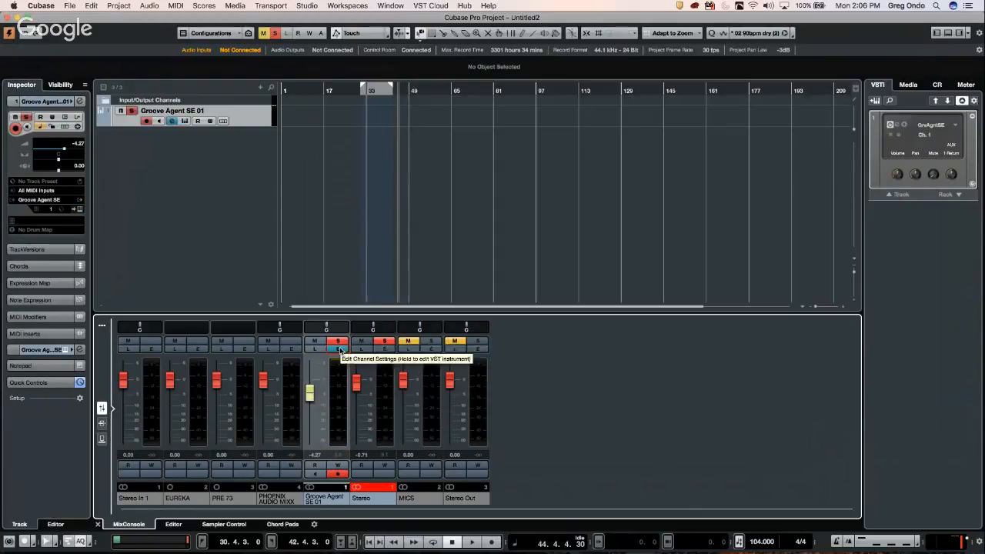
click(338, 351)
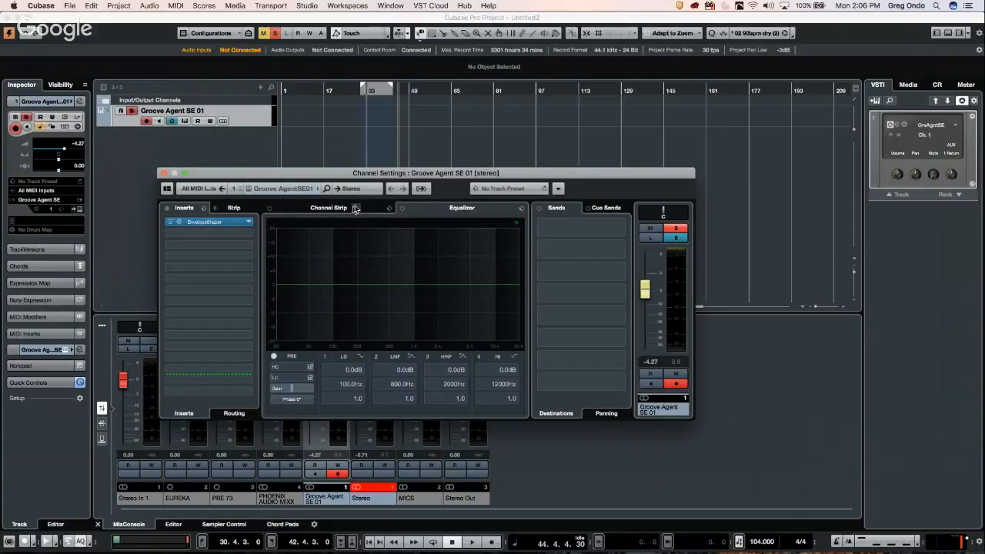
click(357, 207)
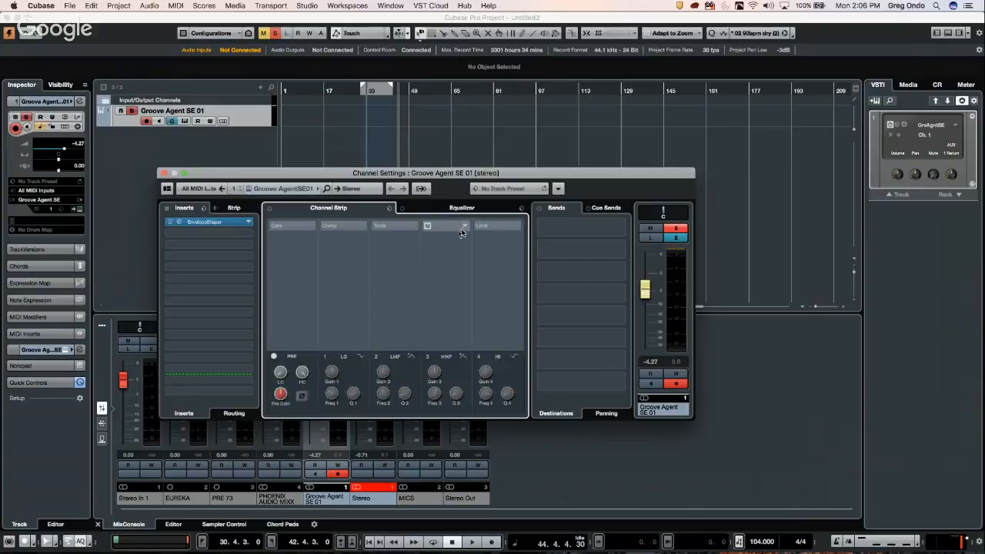
click(406, 234)
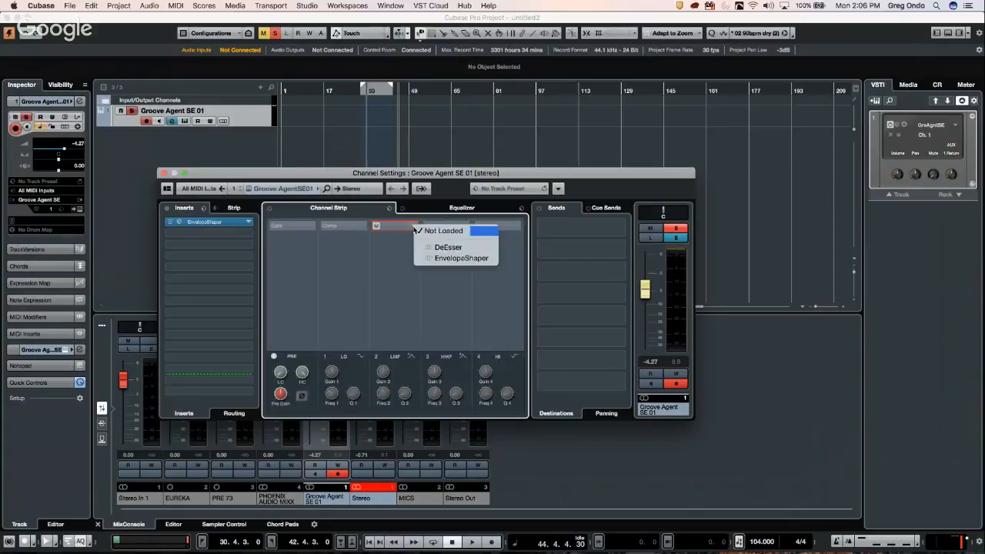
click(451, 259)
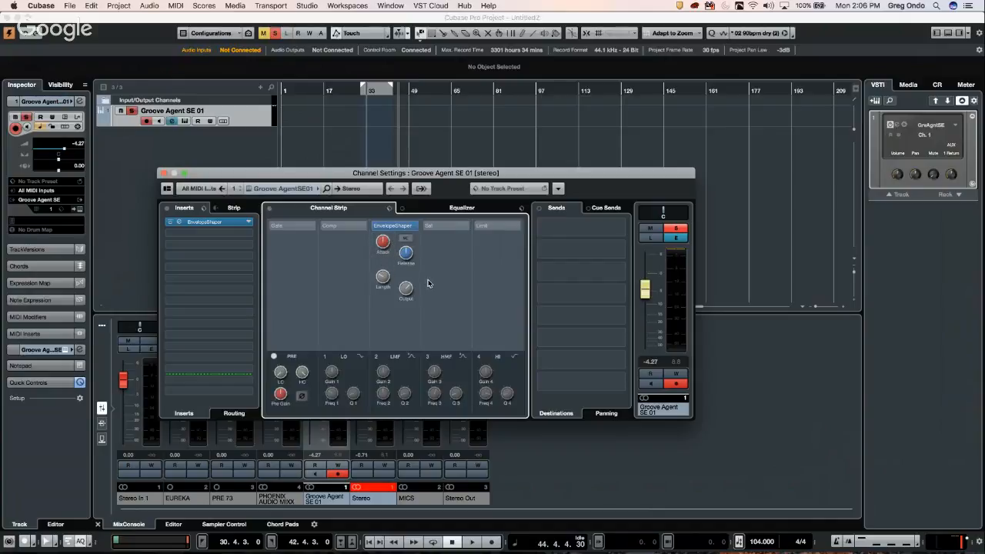
click(409, 238)
click(163, 173)
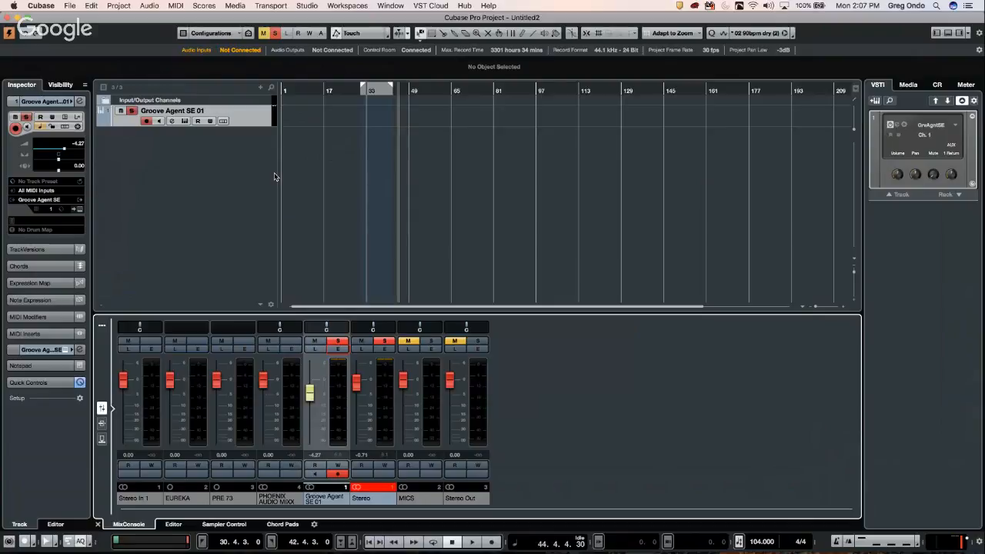
Step: Reopen the Groove Agent SE instrument window and expand the track's Chords settings
click(80, 209)
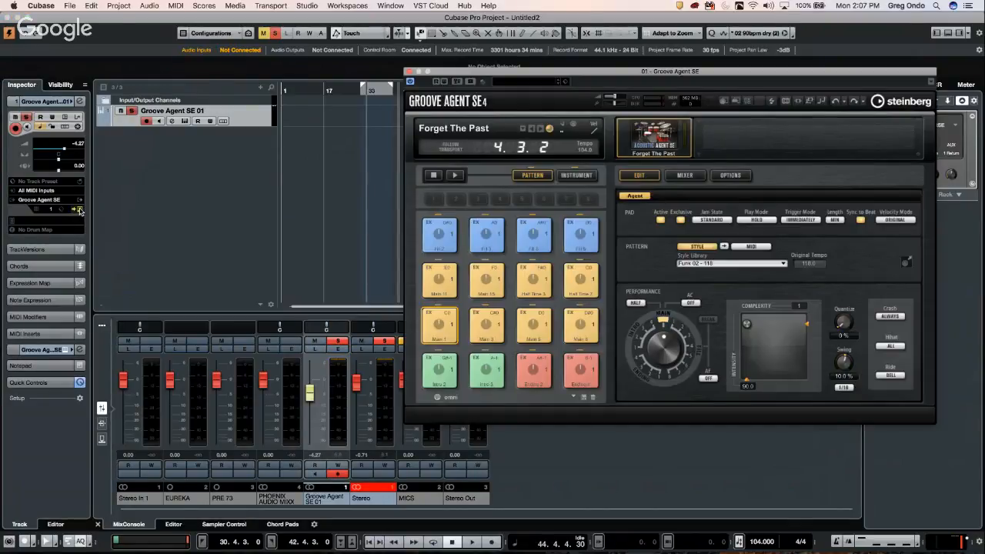
key(ctrl+Up)
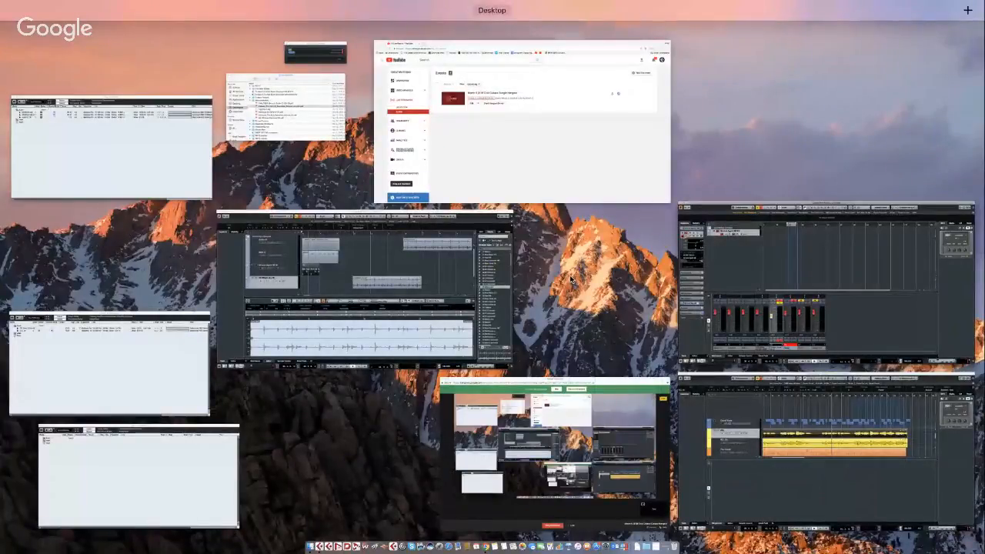
click(695, 321)
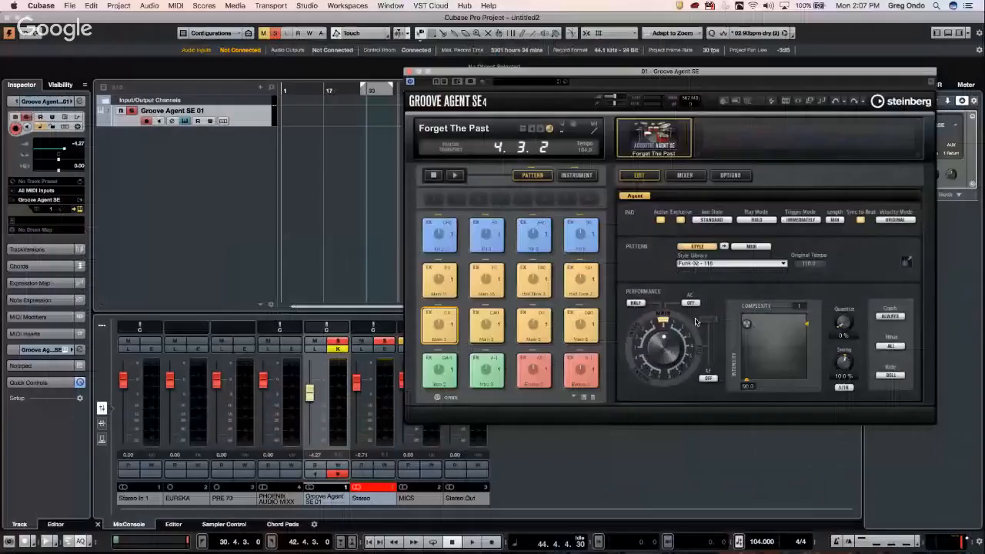
click(382, 204)
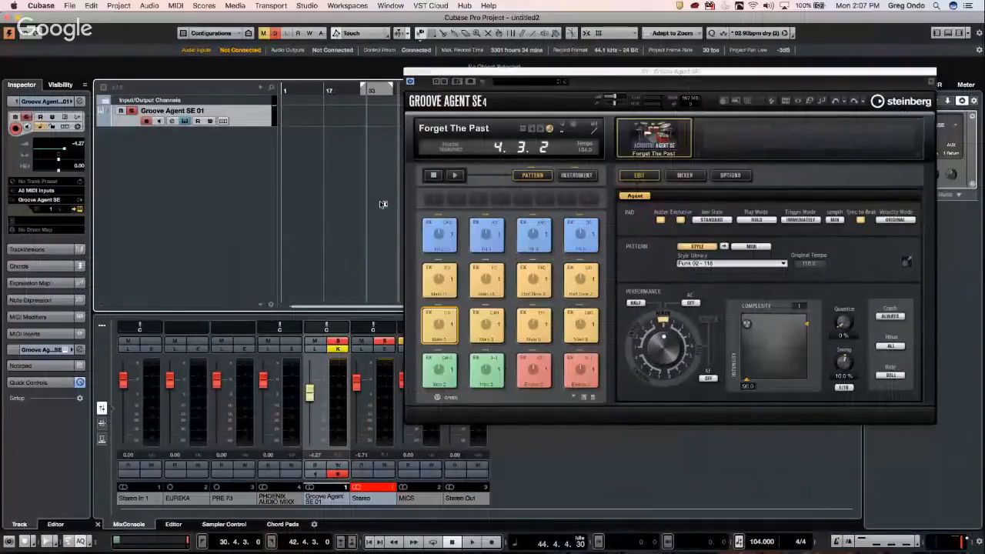
click(55, 270)
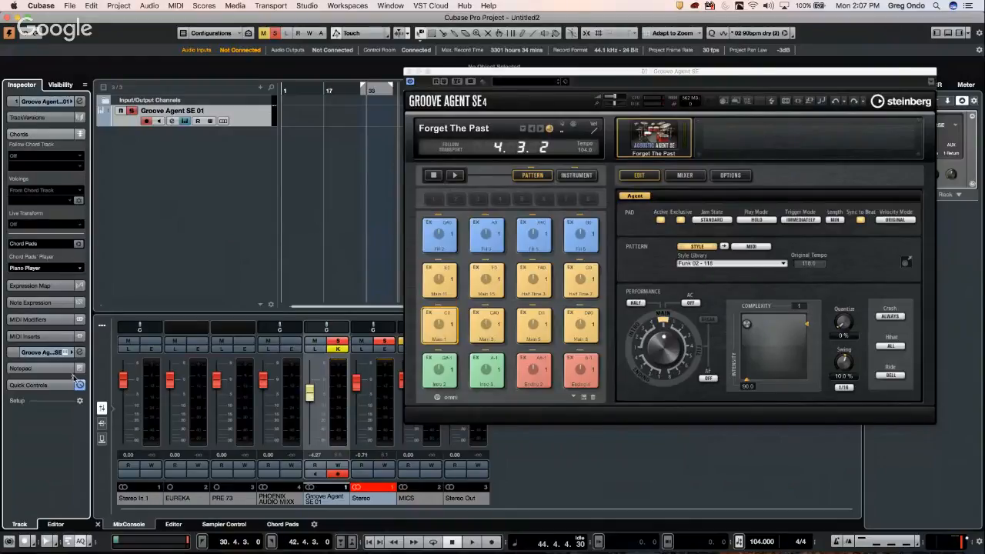
Step: Replace EnvelopeShaper in the first insert slot with Quadrafuzz v2, discarding its changes, and enable the delay on the first band
click(80, 352)
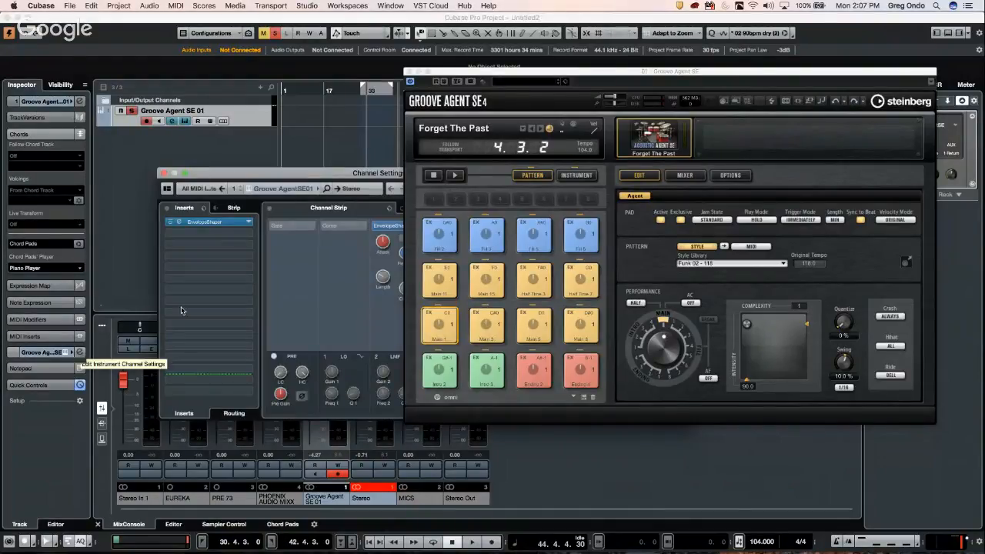
click(228, 225)
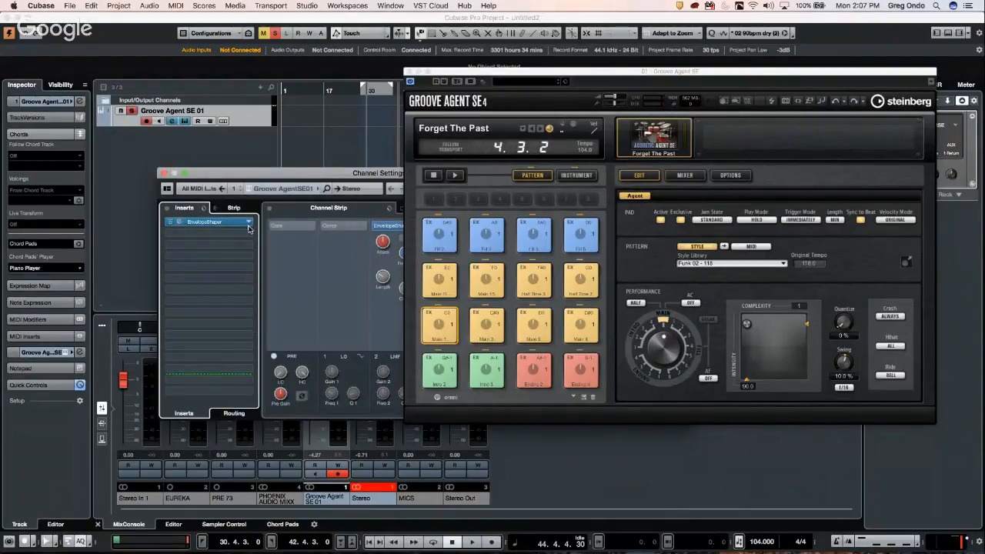
click(249, 224)
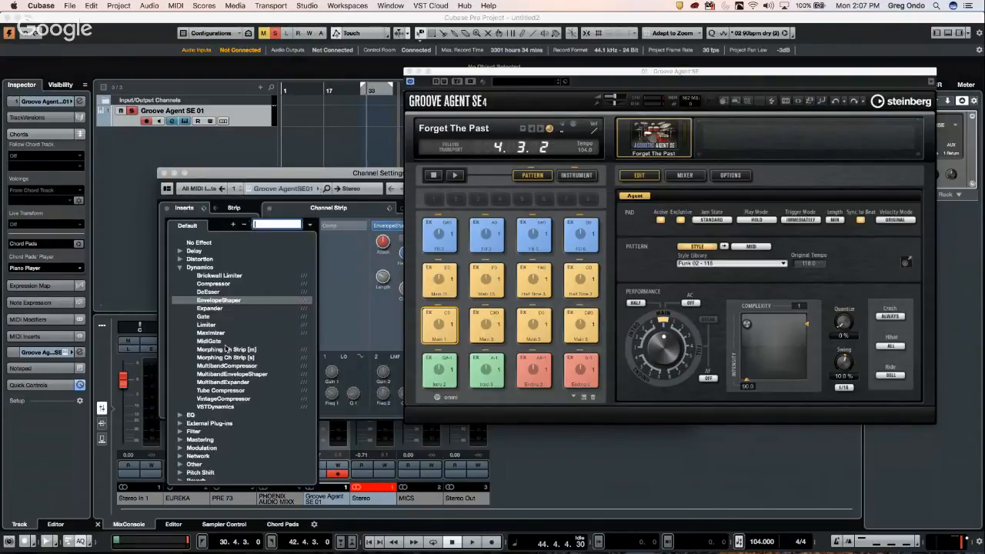
click(180, 267)
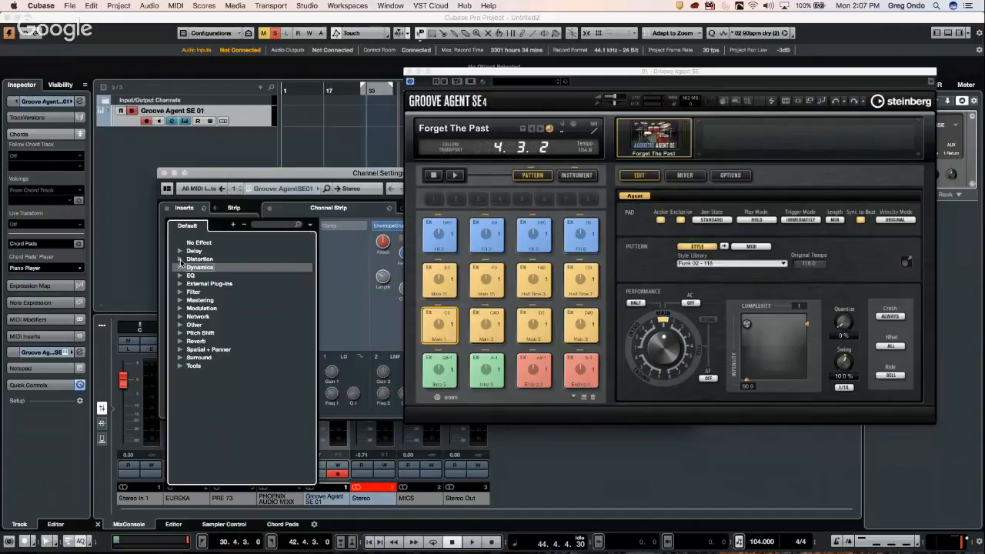
click(180, 259)
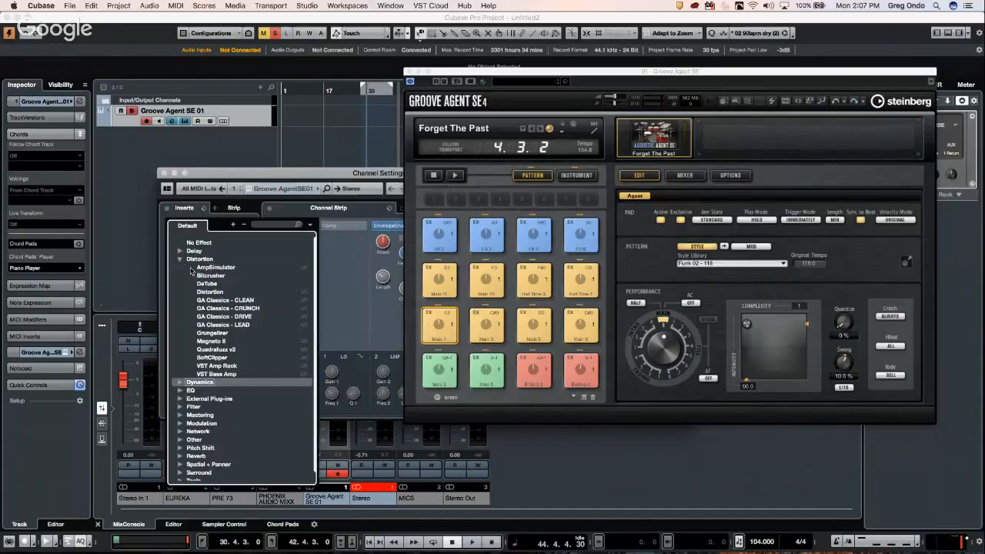
click(223, 349)
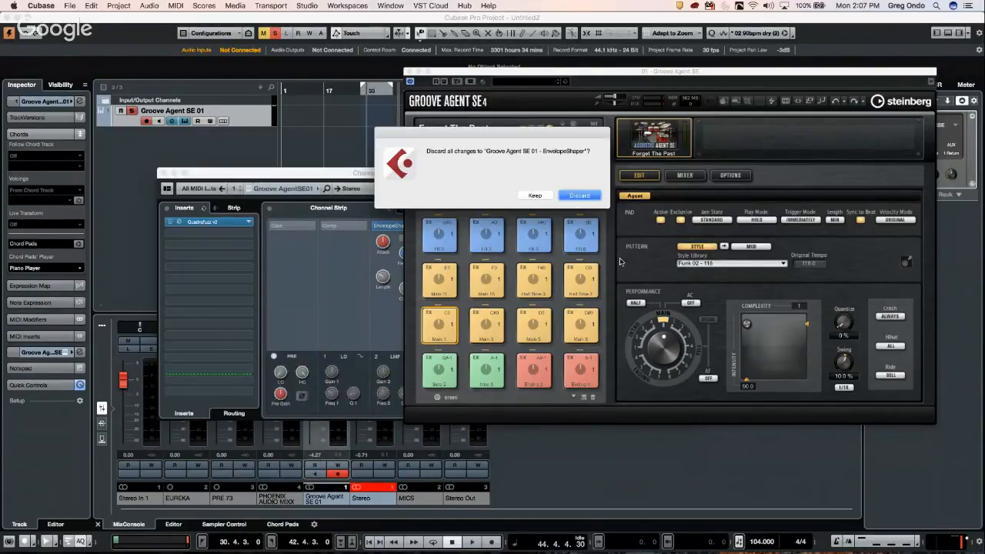
click(585, 196)
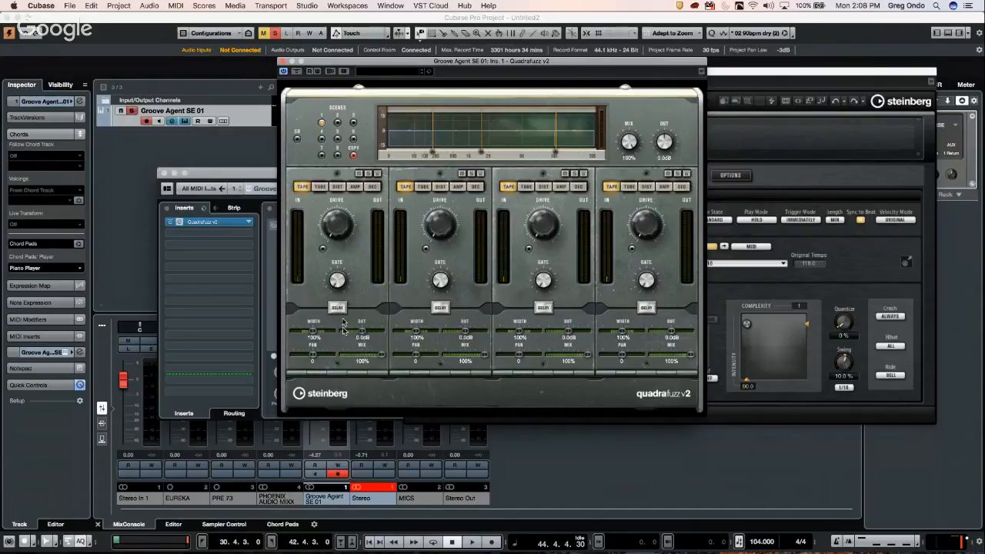
click(339, 308)
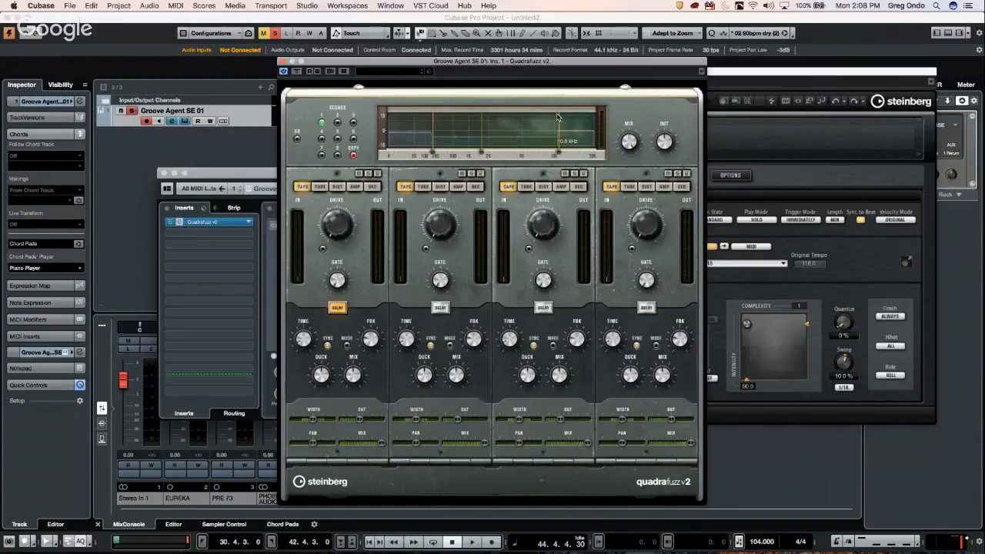
Step: Lower the highest crossover frequency in Quadrafuzz v2 and set the third band's distortion type to AMP
mouse_move(558, 121)
mouse_down()
mouse_move(513, 124)
mouse_move(542, 124)
mouse_up()
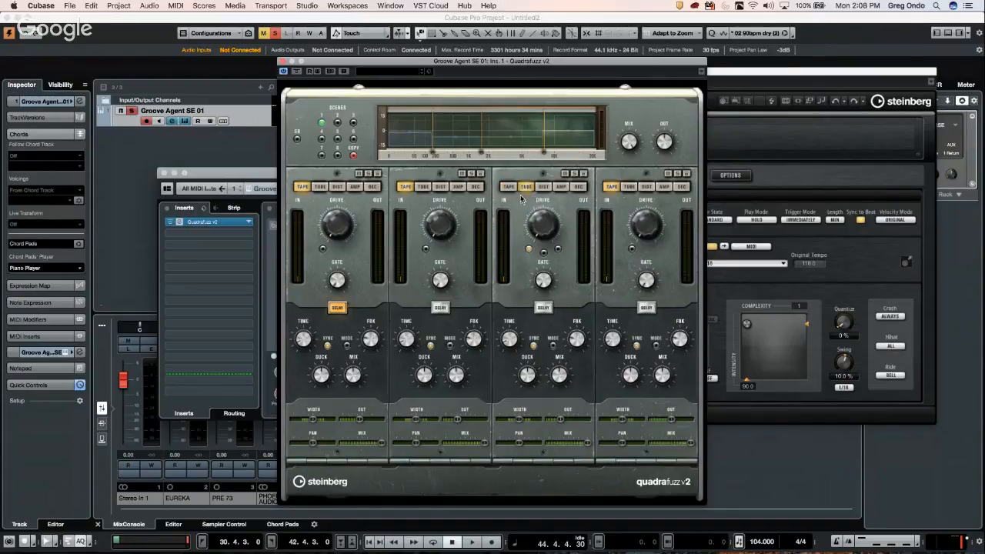
click(543, 186)
click(559, 188)
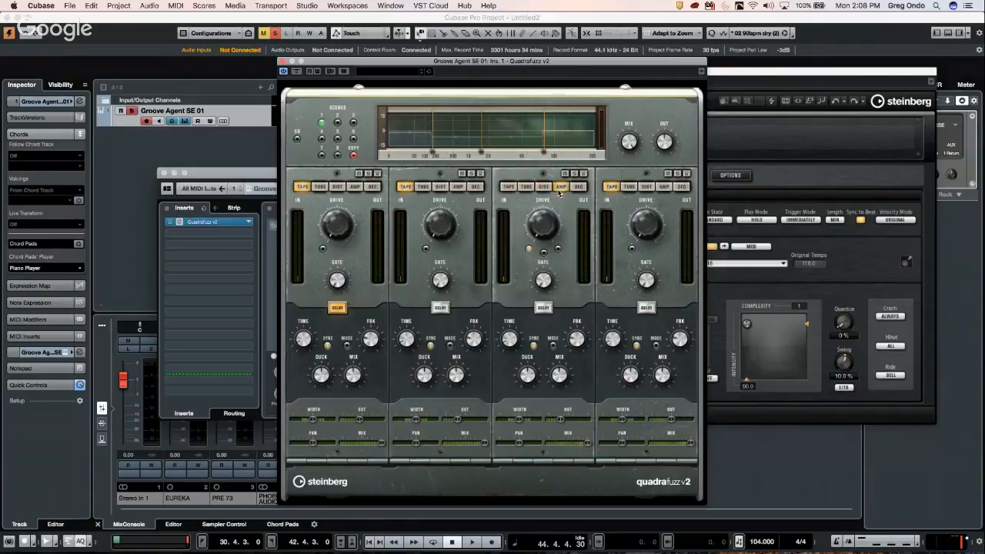
Step: Set the second band's distortion type to DEC, enable its delay and toggle the delay's Mode setting
click(477, 188)
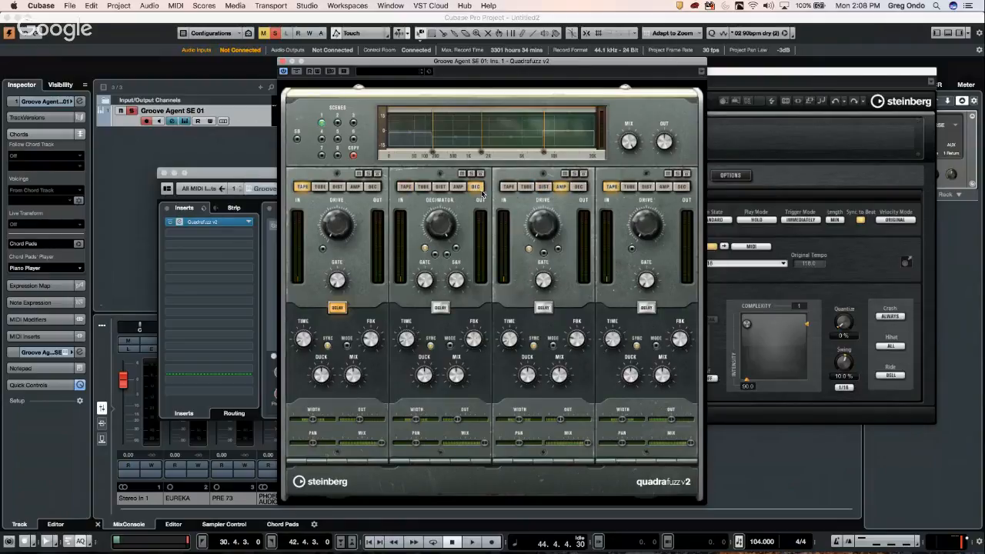
click(458, 188)
click(476, 188)
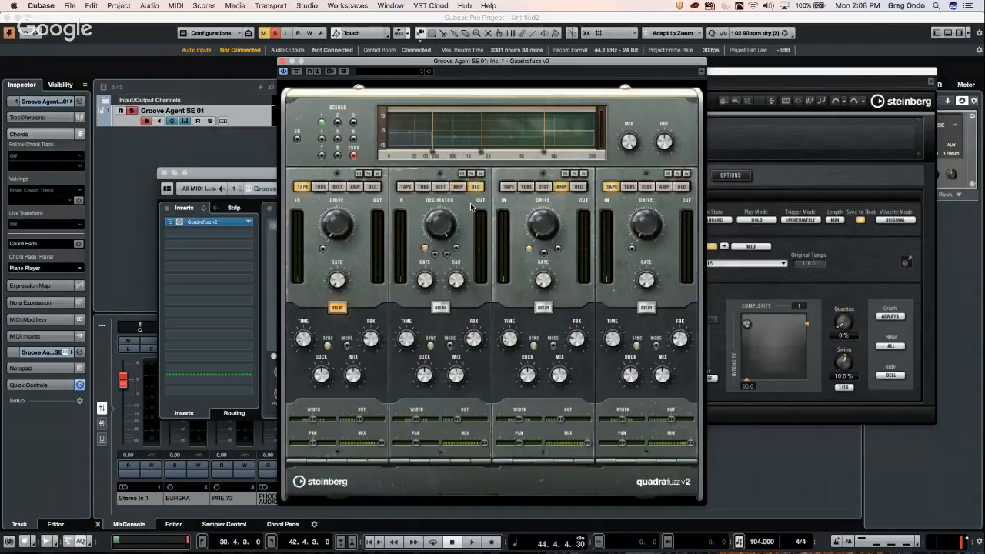
click(440, 308)
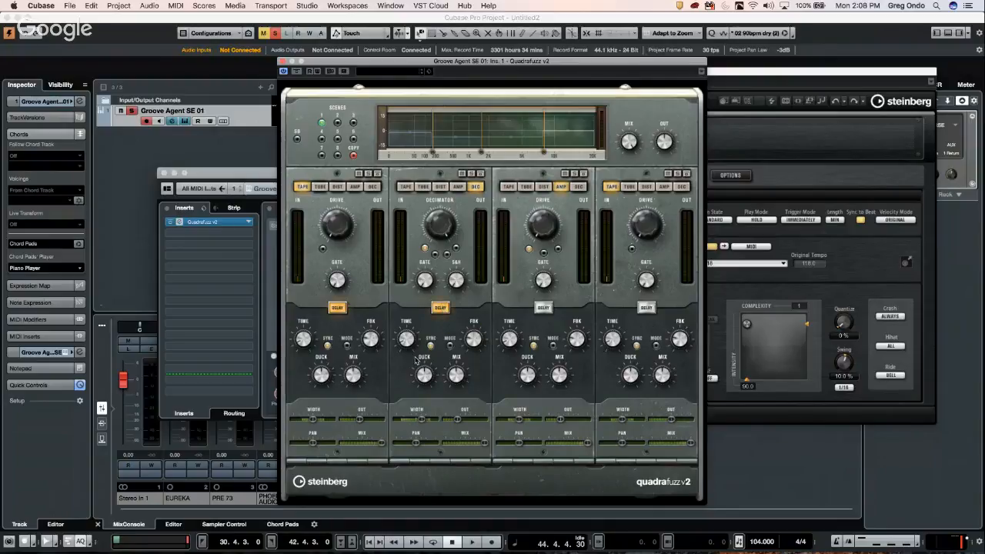
click(451, 346)
mouse_move(475, 330)
Step: Close the Quadrafuzz v2, channel settings and Groove Agent SE windows
click(282, 62)
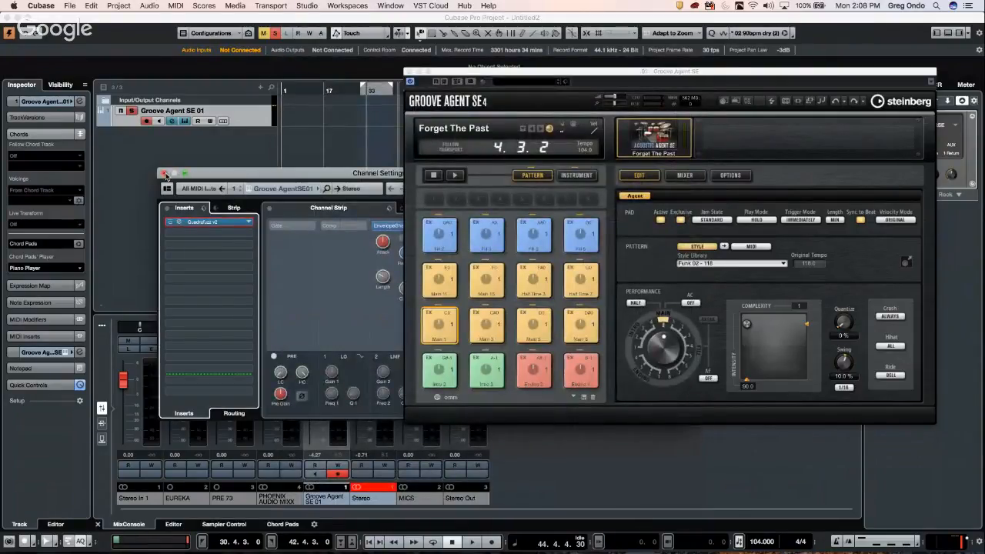
click(163, 172)
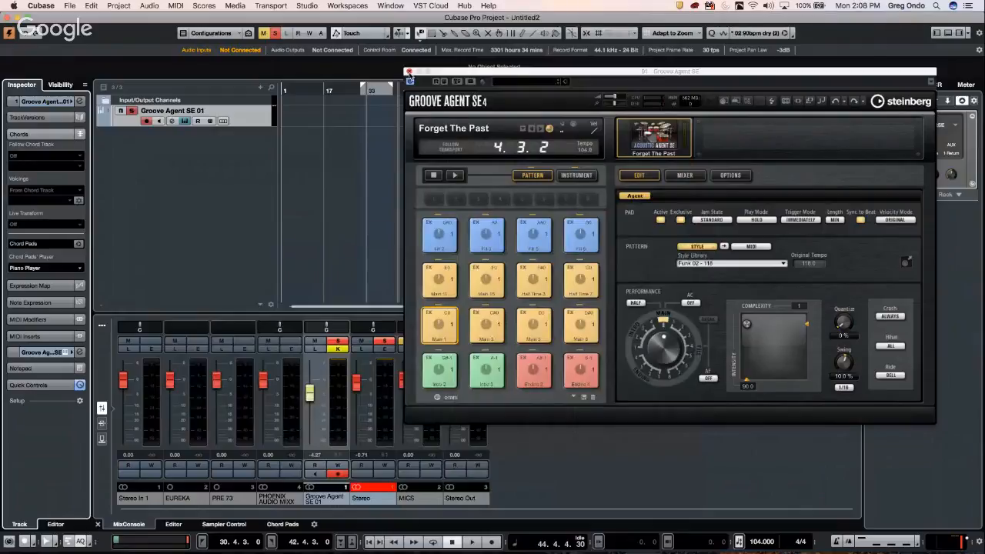
click(408, 73)
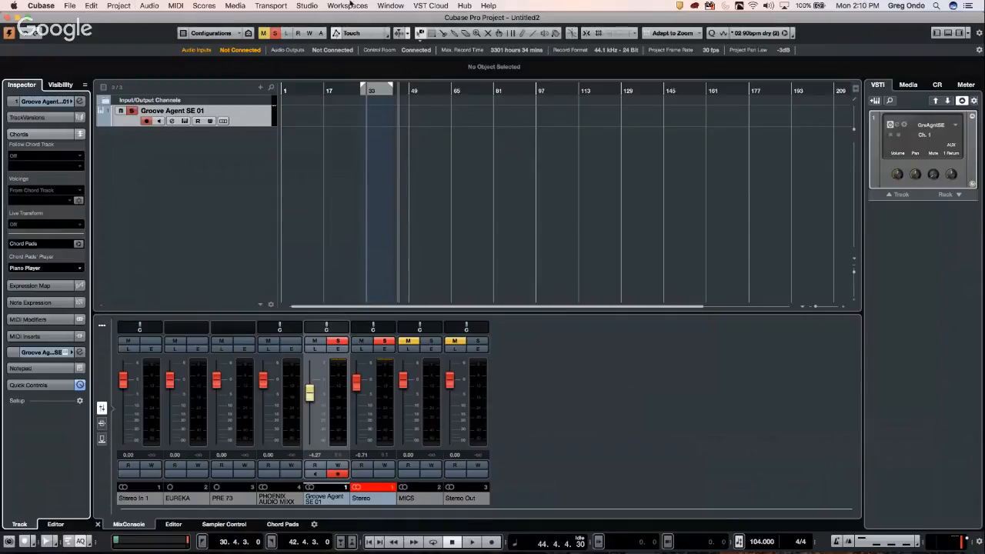
click(429, 5)
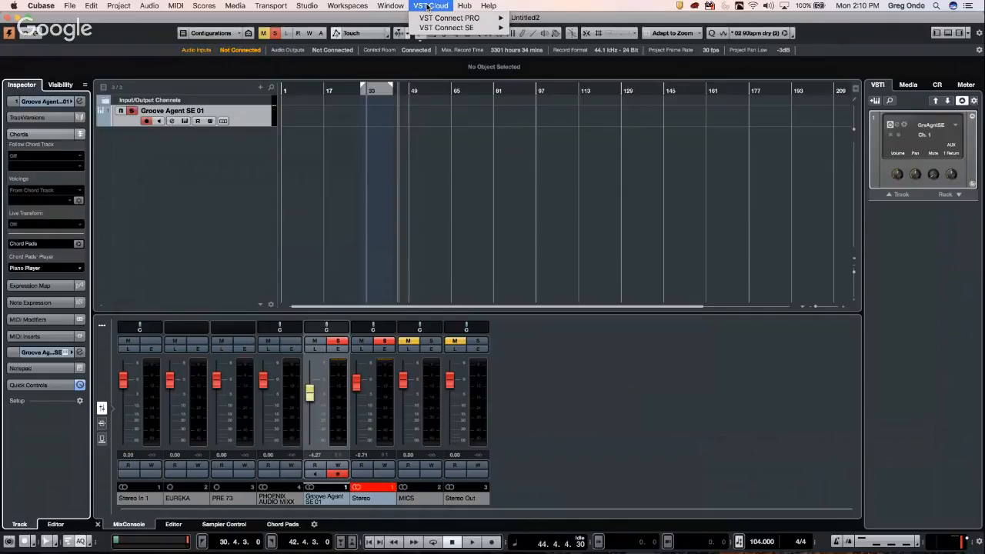
mouse_move(427, 22)
click(559, 129)
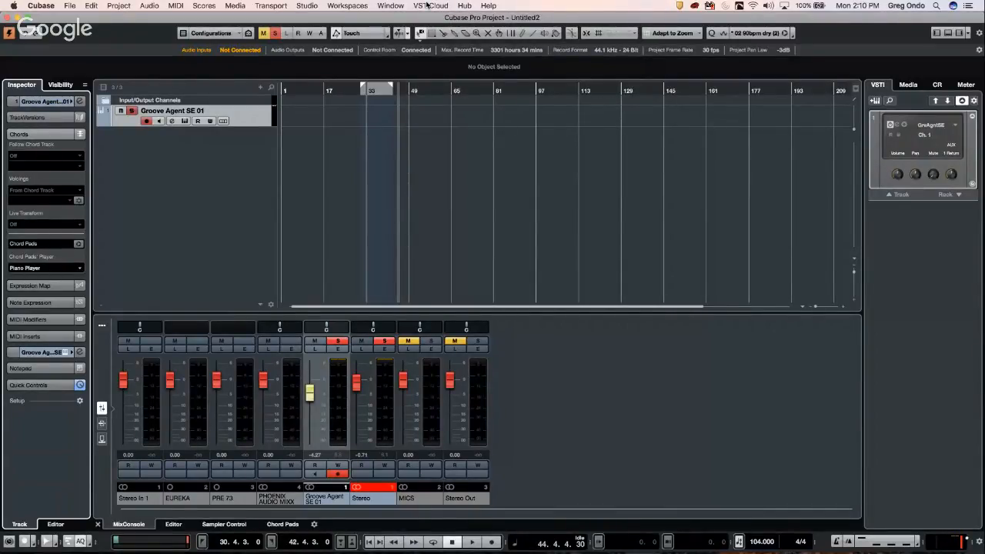
Step: Set the Object Selection tool's sizing mode to Normal Sizing
click(421, 34)
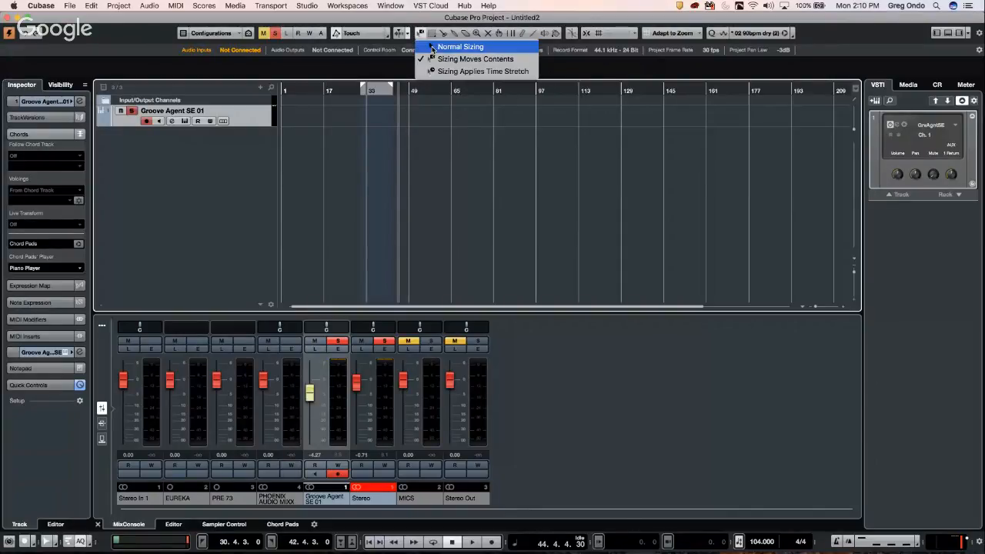
click(445, 46)
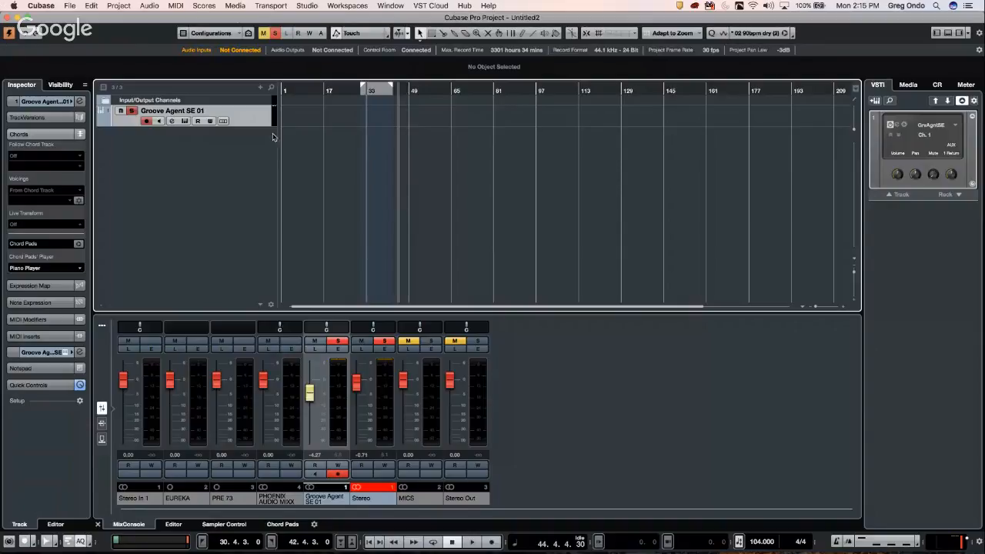
Step: Add one stereo audio track with its output routed to Stereo
right_click(187, 158)
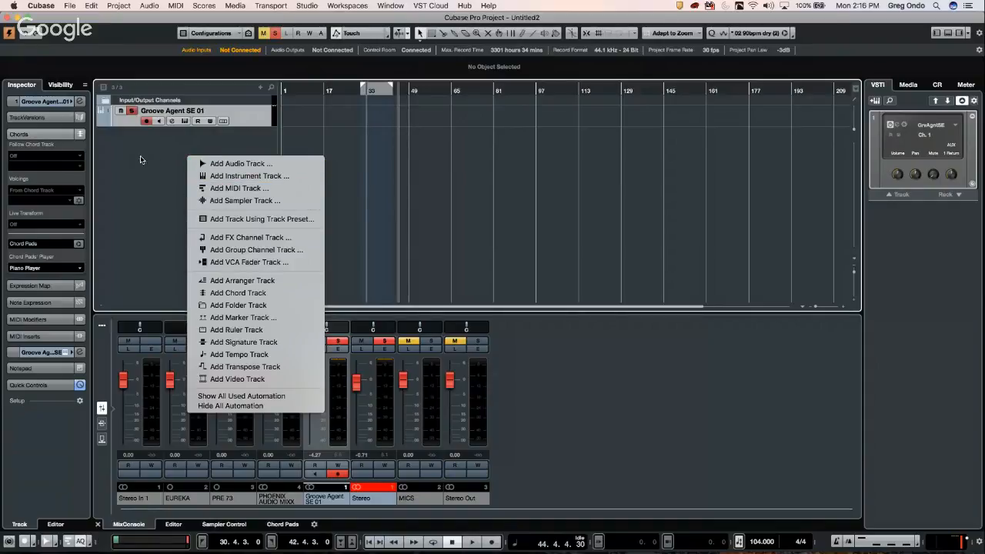
click(241, 166)
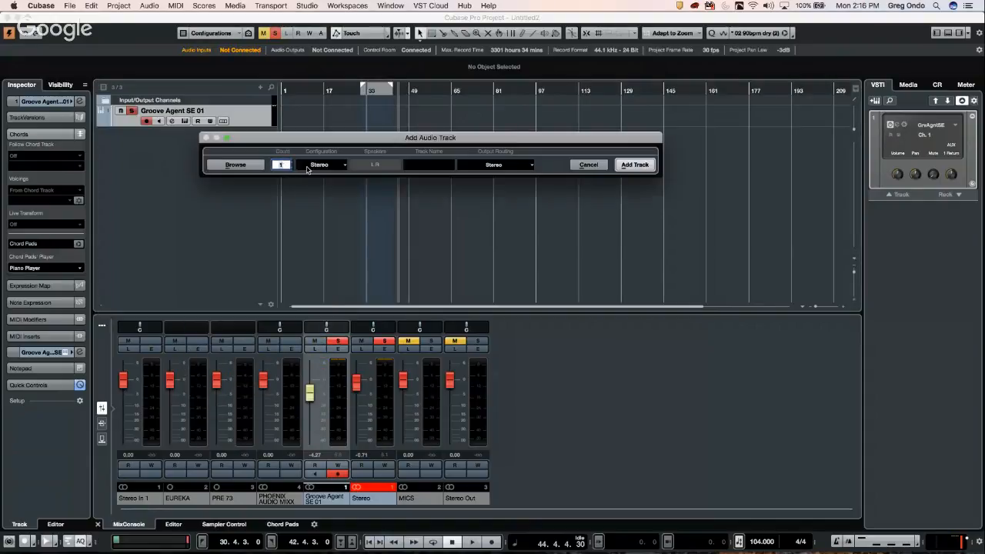
click(635, 165)
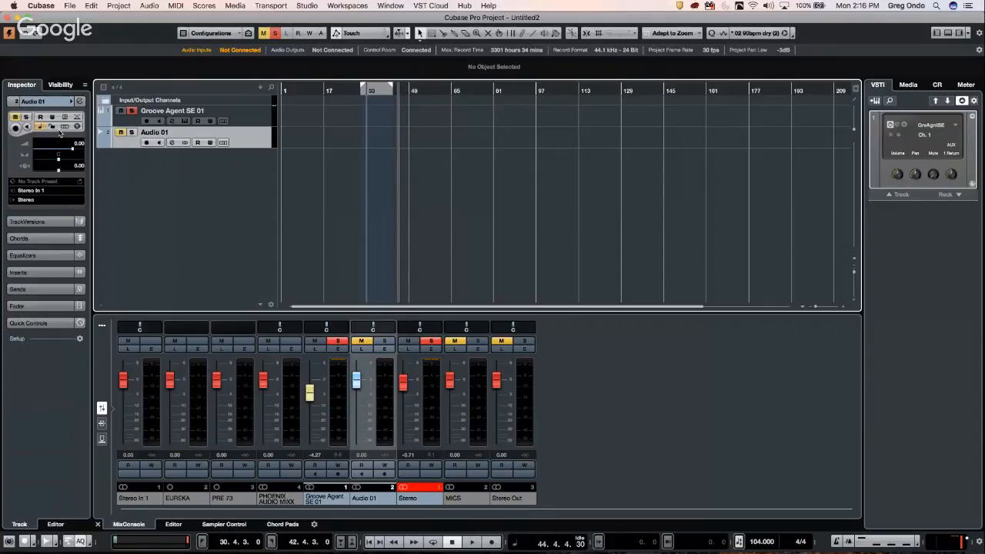
Step: Open the Audio 01 channel settings and load Noise Gate and Standard Compressor in the channel strip's Gate and Comp slots
click(80, 101)
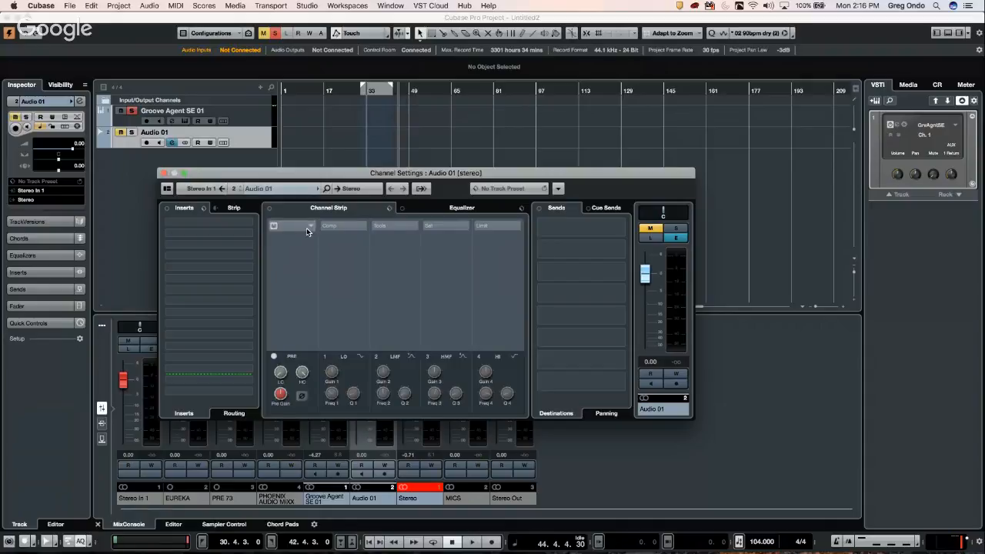
click(301, 227)
click(301, 226)
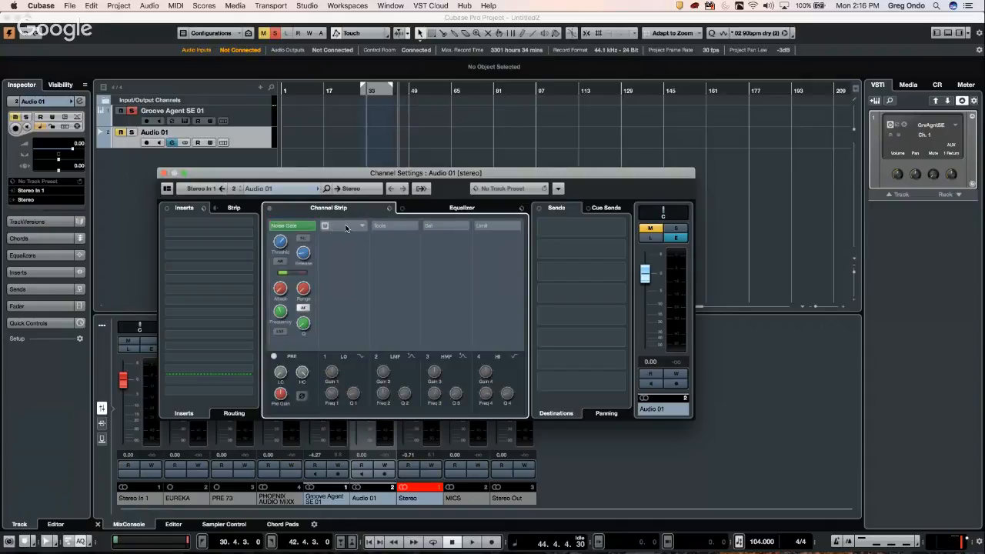
click(343, 225)
Step: Load EnvelopeShaper in the Tools slot of the Audio 01 channel strip
click(413, 226)
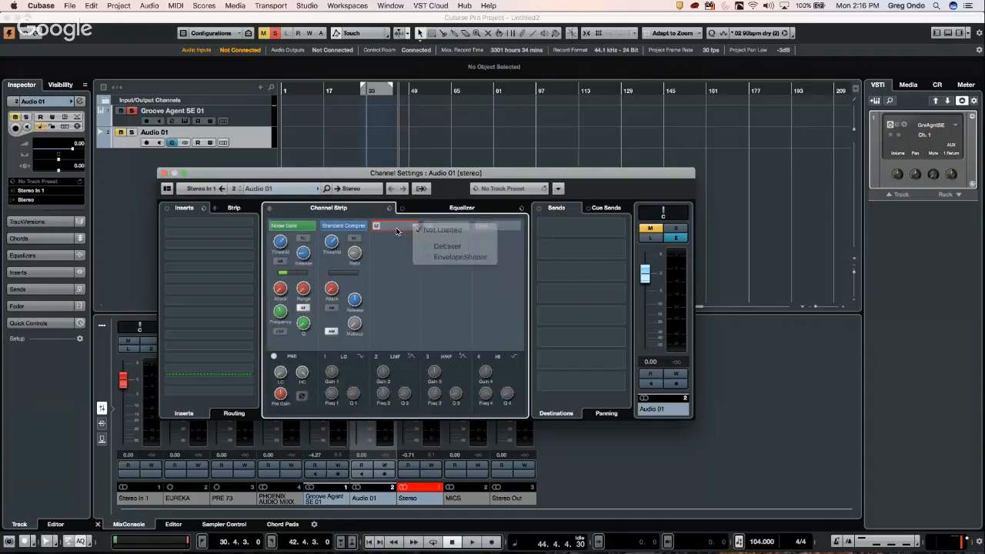
click(399, 230)
click(411, 226)
click(457, 258)
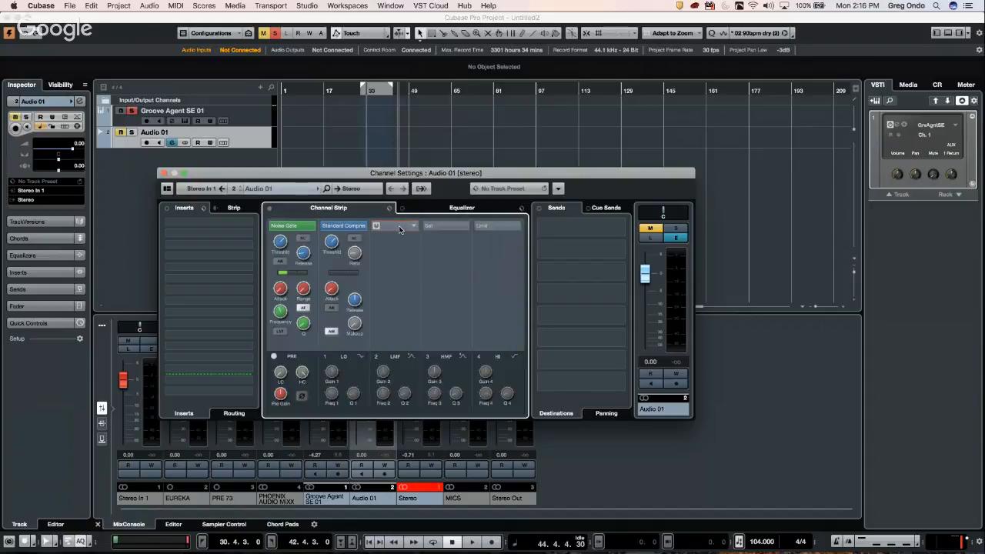
click(413, 228)
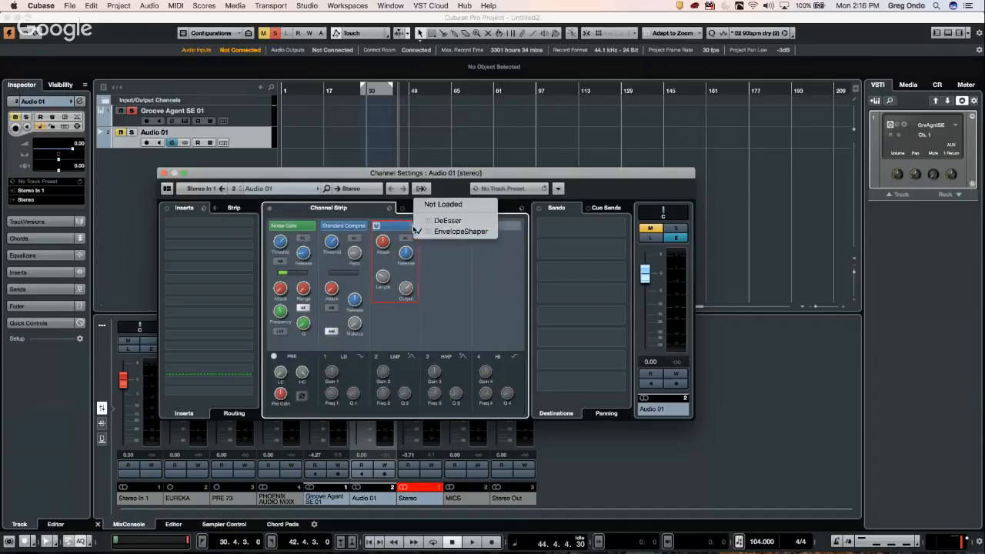
click(463, 264)
Step: Load Magneto II in the Sat slot and Maximizer in the Limit slot of the Audio 01 channel strip
click(460, 227)
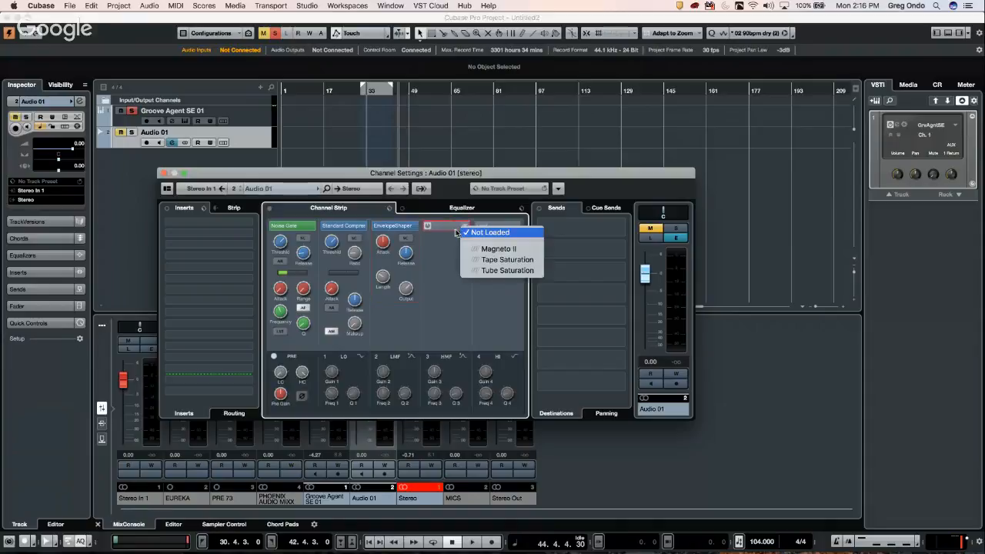
click(497, 245)
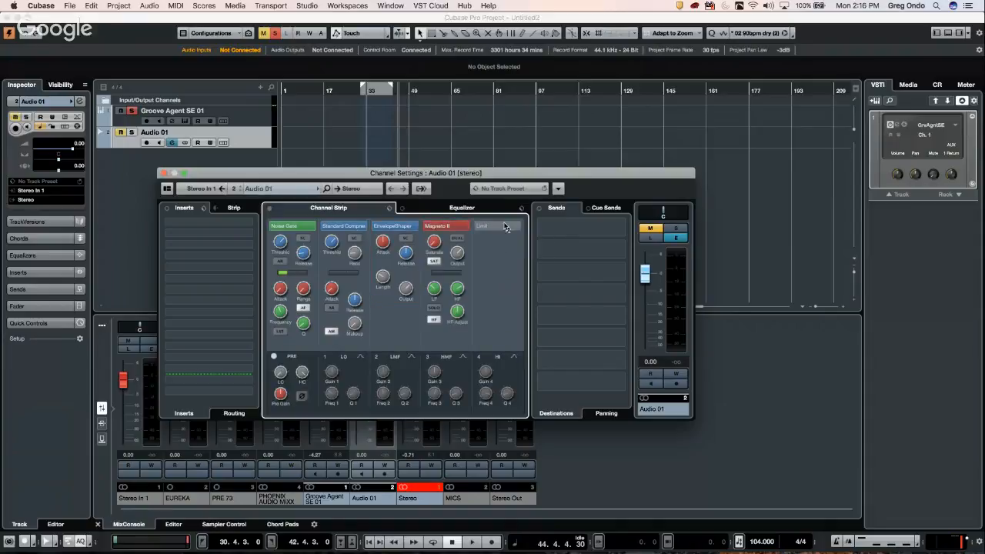
click(513, 227)
click(538, 257)
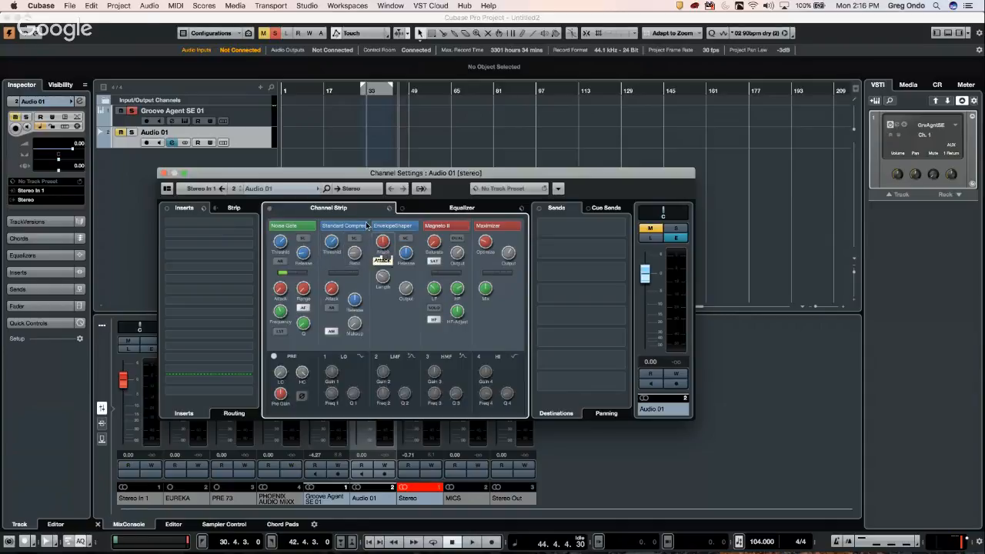
Step: Move the channel settings window clear of the track list and add a second stereo audio track
drag(305, 178, 496, 149)
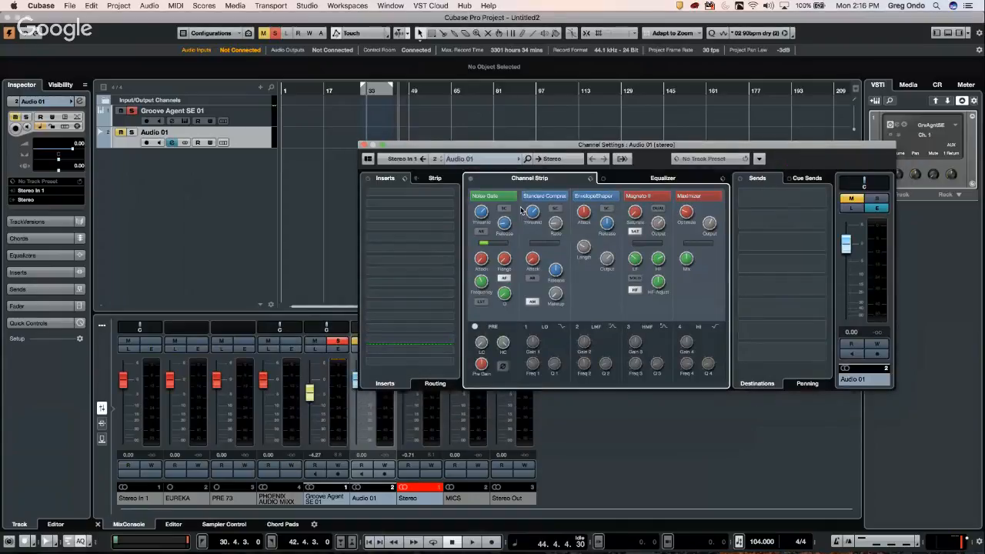
click(144, 176)
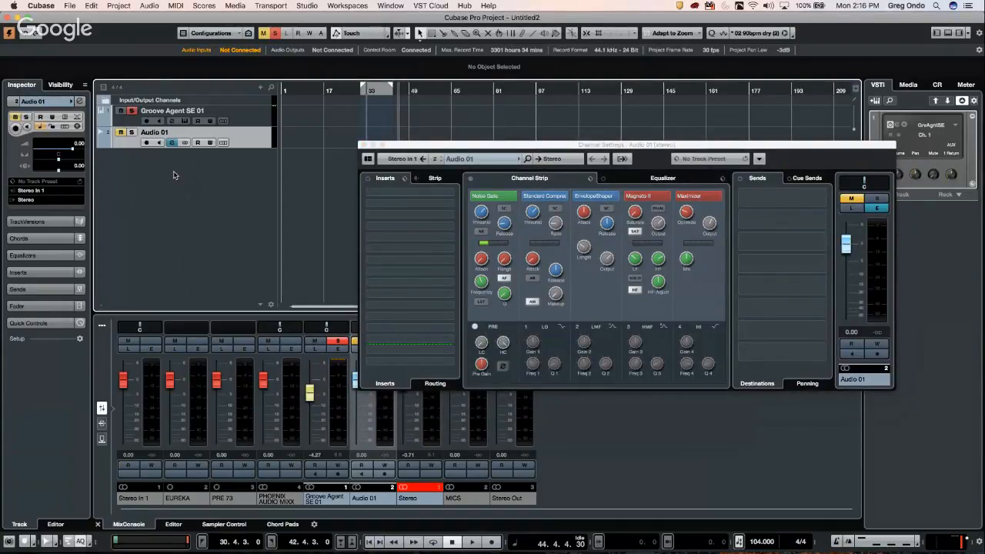
double_click(173, 175)
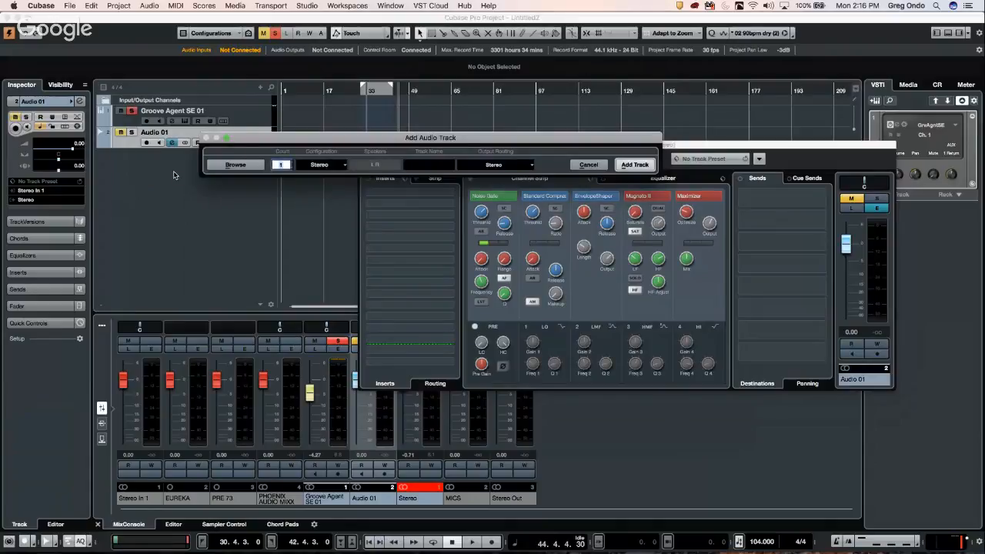
click(634, 165)
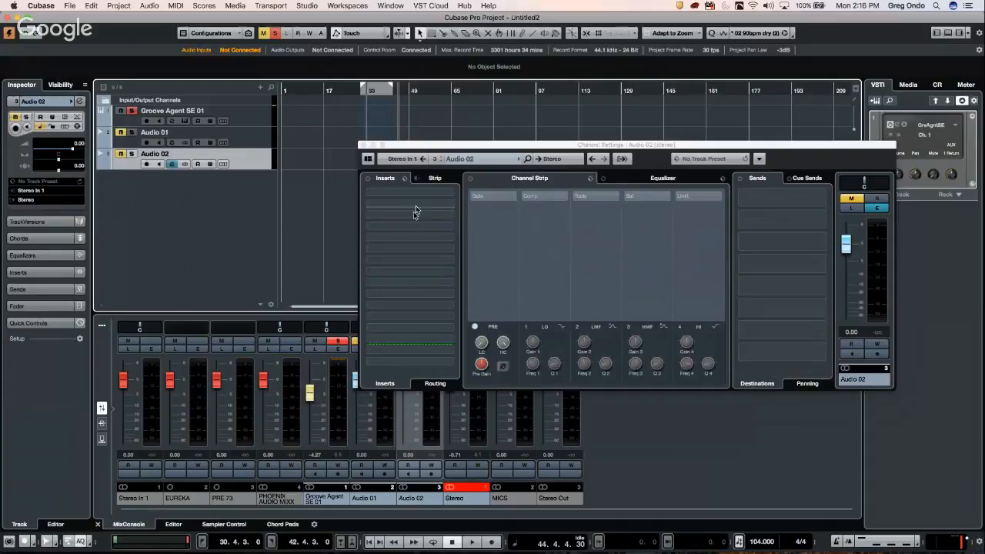
Step: Enable side-chaining on Audio 01's Noise Gate, Standard Compressor and EnvelopeShaper, and move the channel settings window below the tracks
click(817, 197)
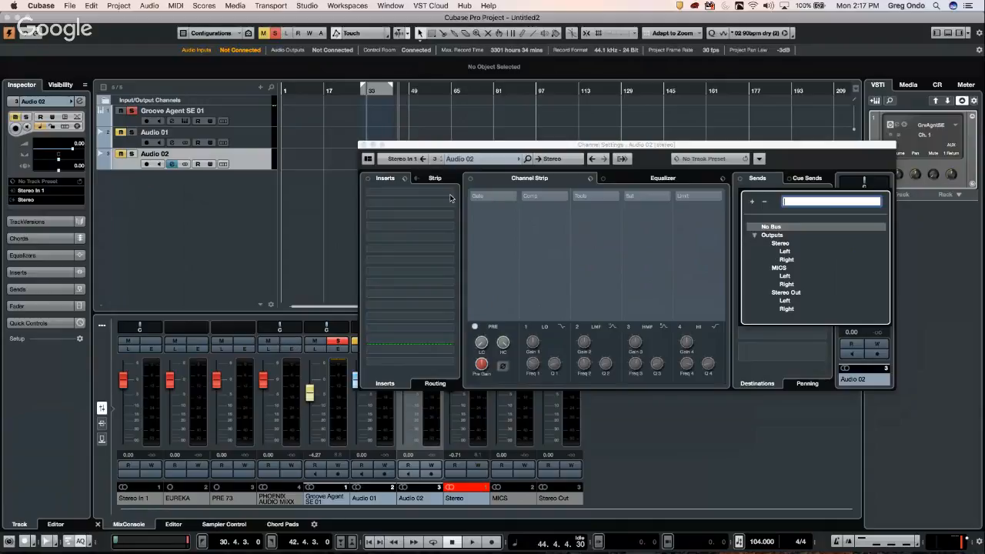
click(247, 145)
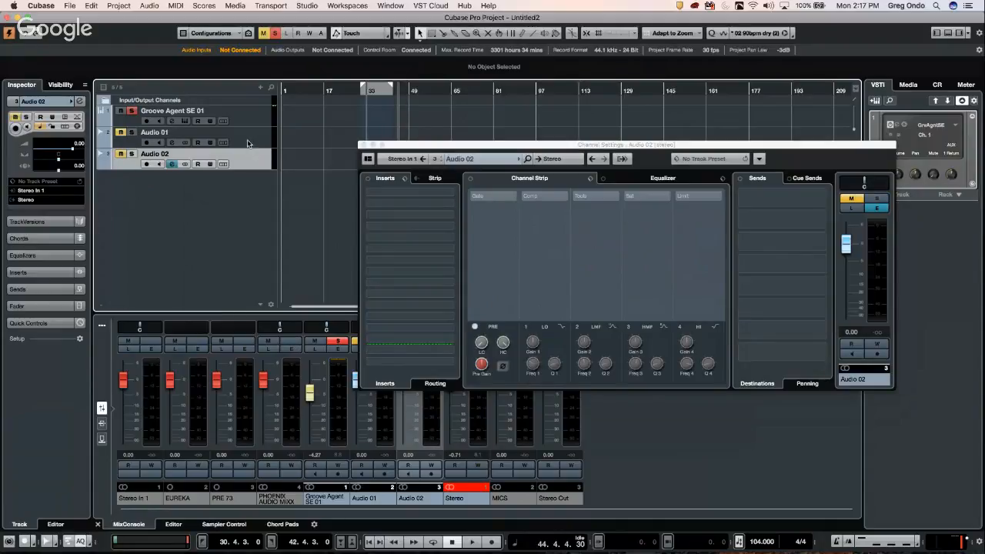
click(247, 145)
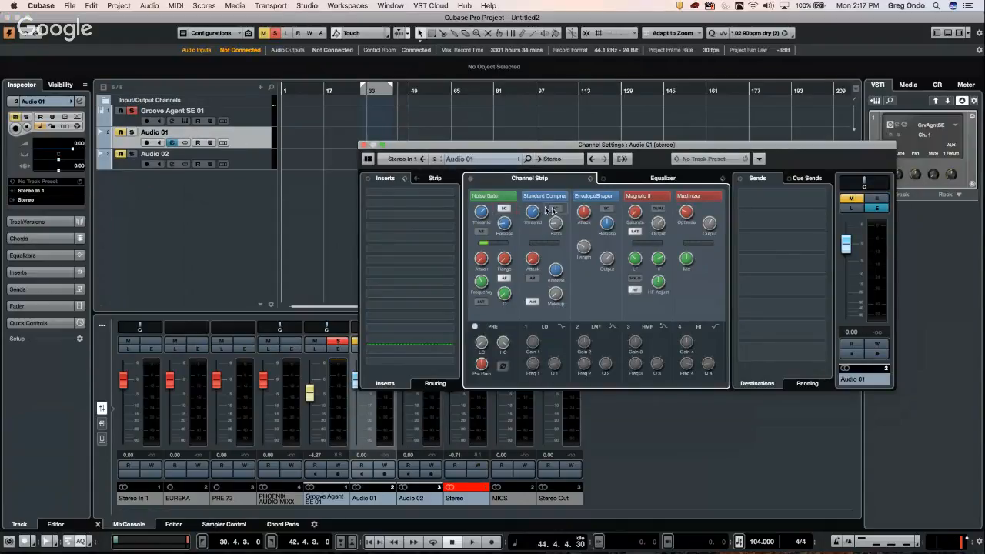
mouse_move(615, 205)
drag(626, 154, 607, 229)
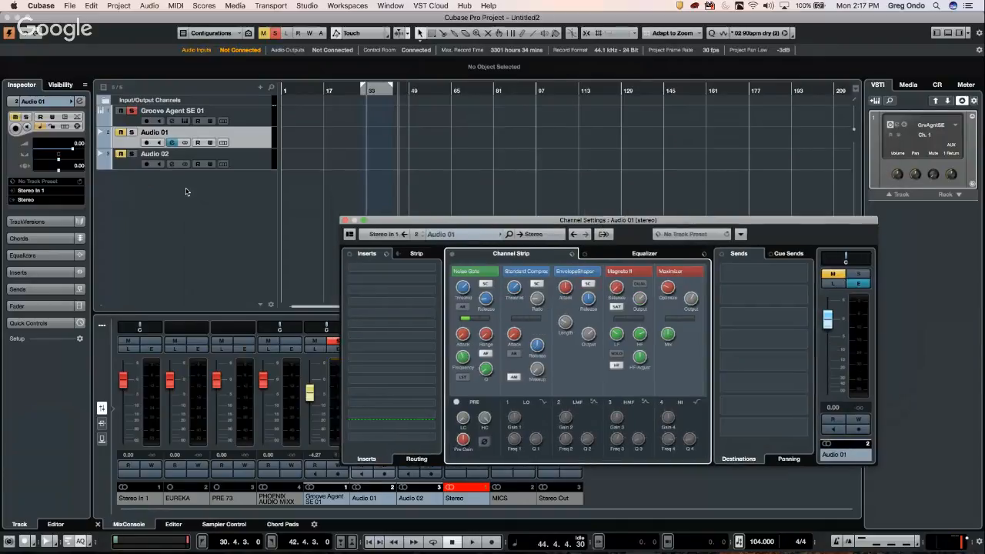
Step: Examine the side-chain destinations offered for Audio 02's first send and close the channel settings
click(244, 163)
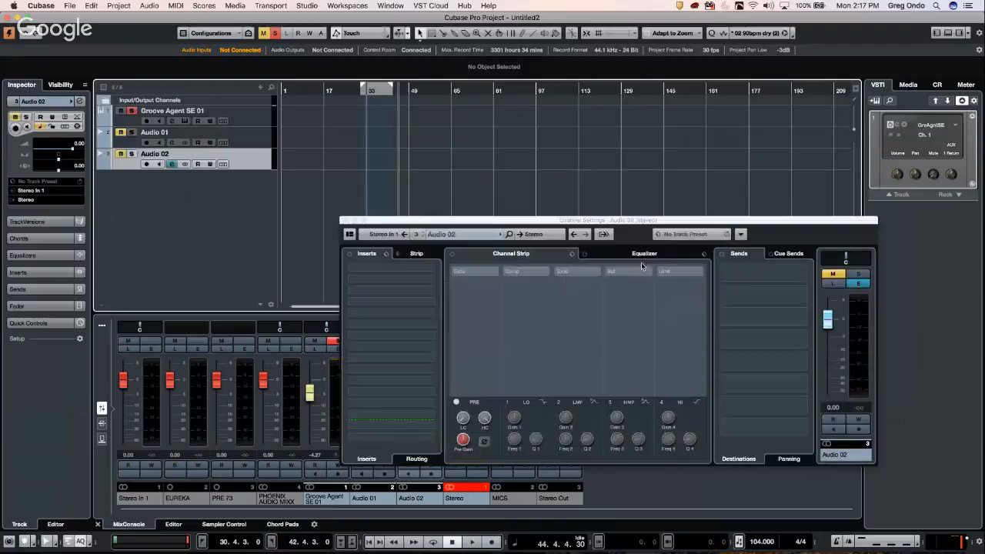
click(764, 270)
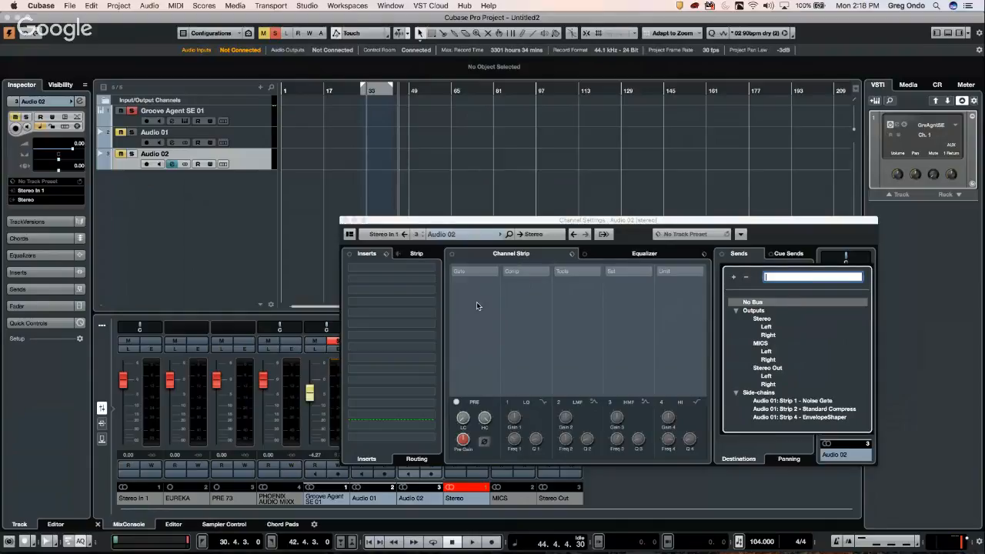
click(346, 221)
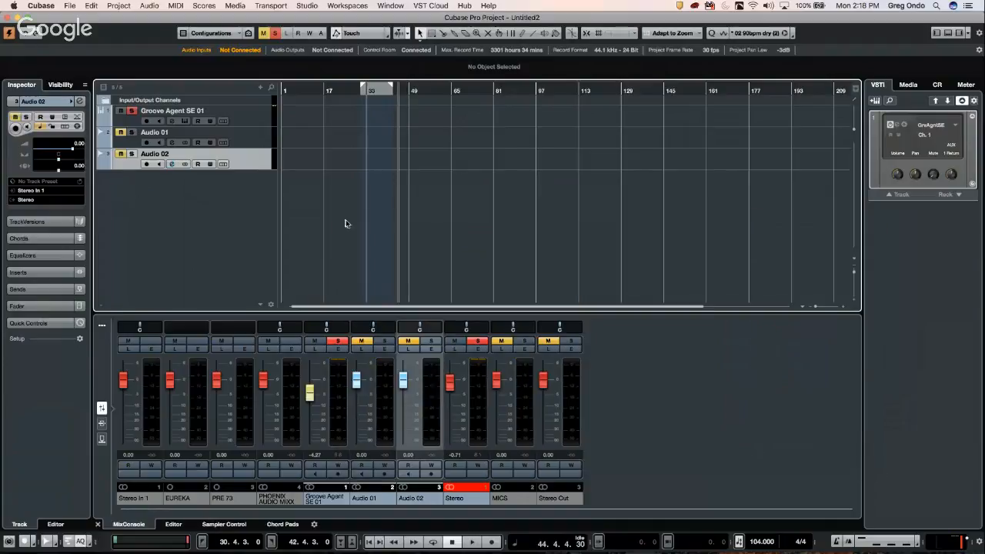
Step: Look up in the key command settings what the J, G, K and 2 keys are assigned to, and close the settings
click(70, 6)
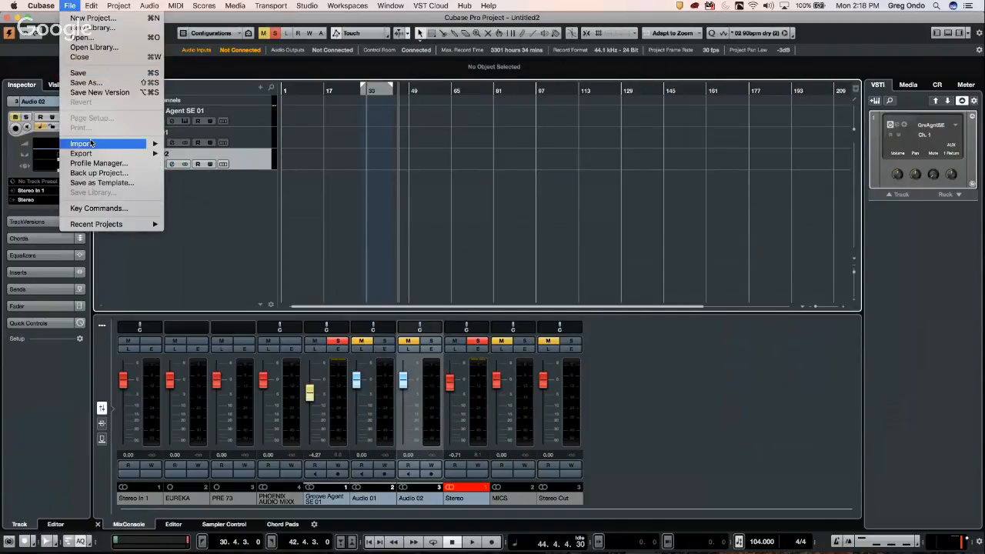
mouse_move(92, 144)
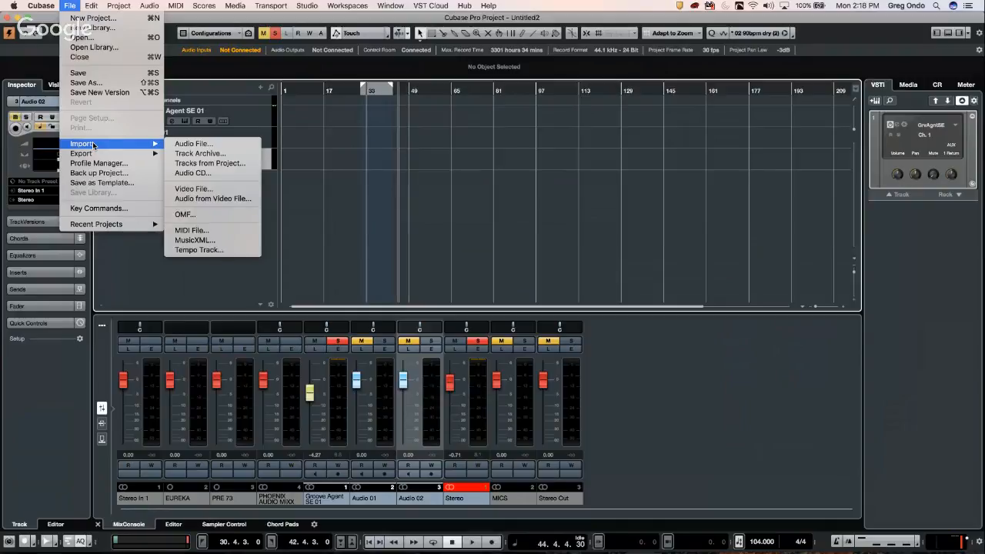
click(114, 208)
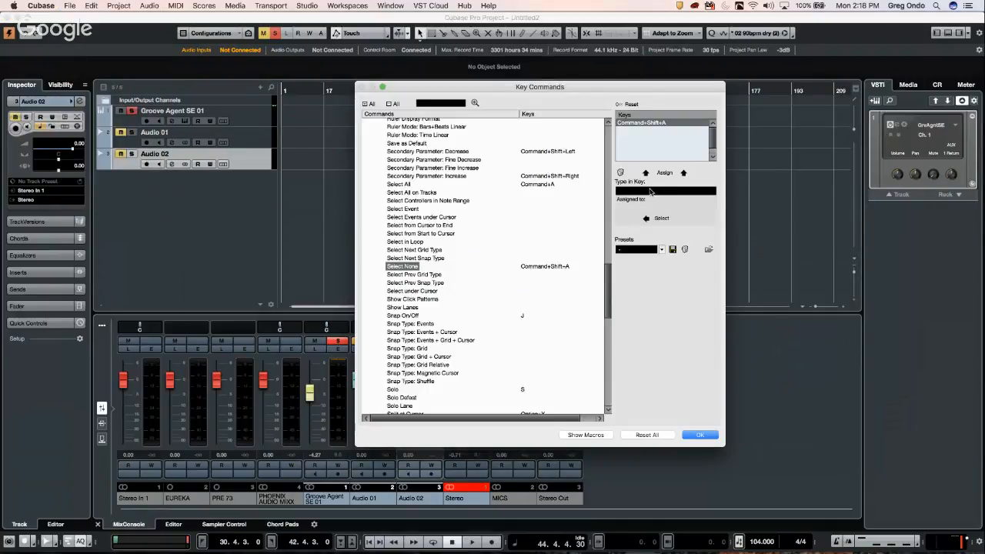
click(666, 192)
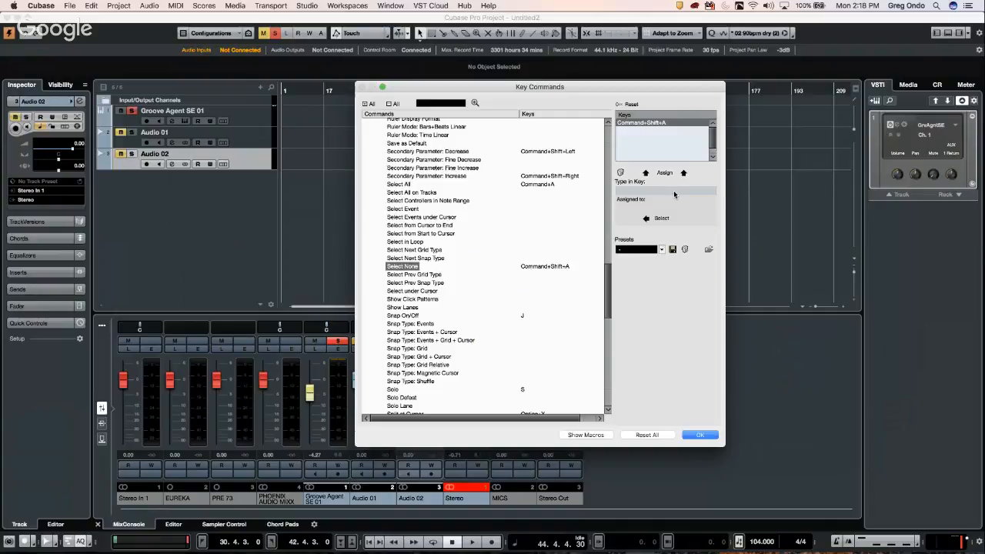
key(j)
key(g)
key(k)
key(2)
click(705, 434)
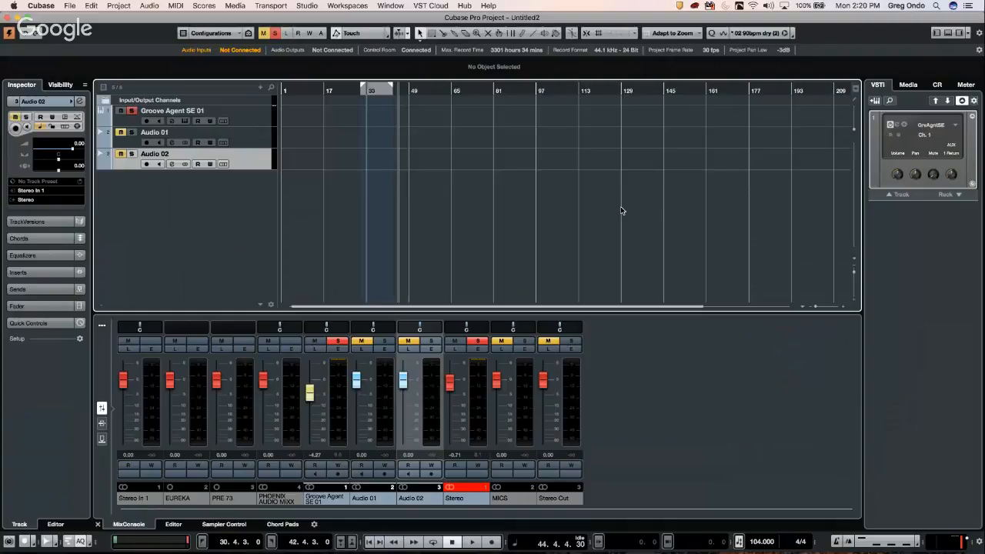
Step: Open the recent project DOP R.cpr and activate it
click(70, 5)
mouse_move(118, 225)
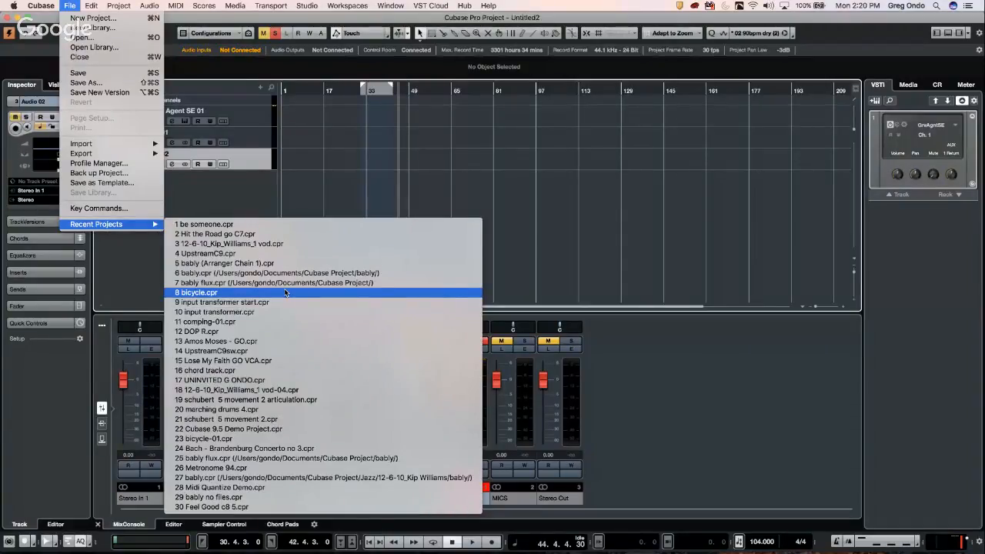
click(285, 332)
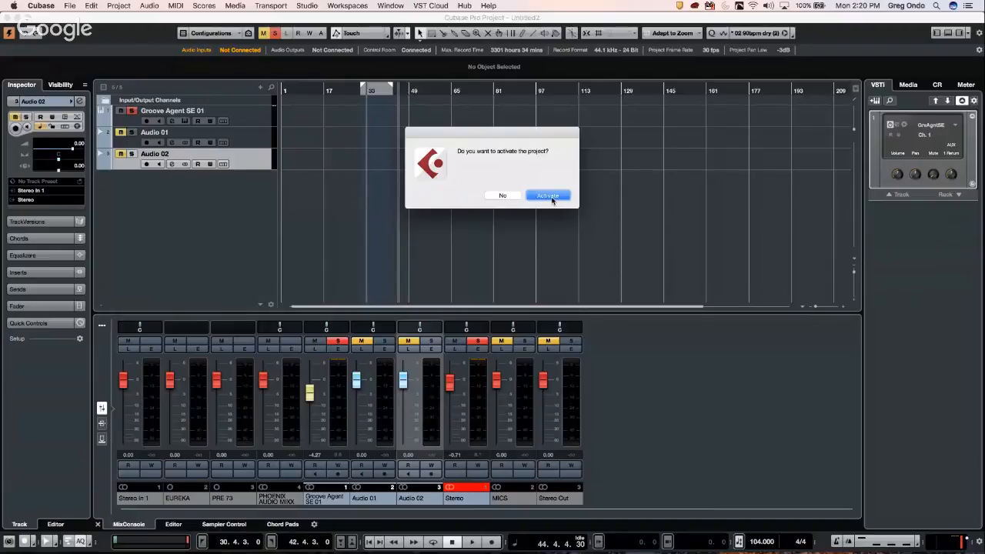
click(550, 198)
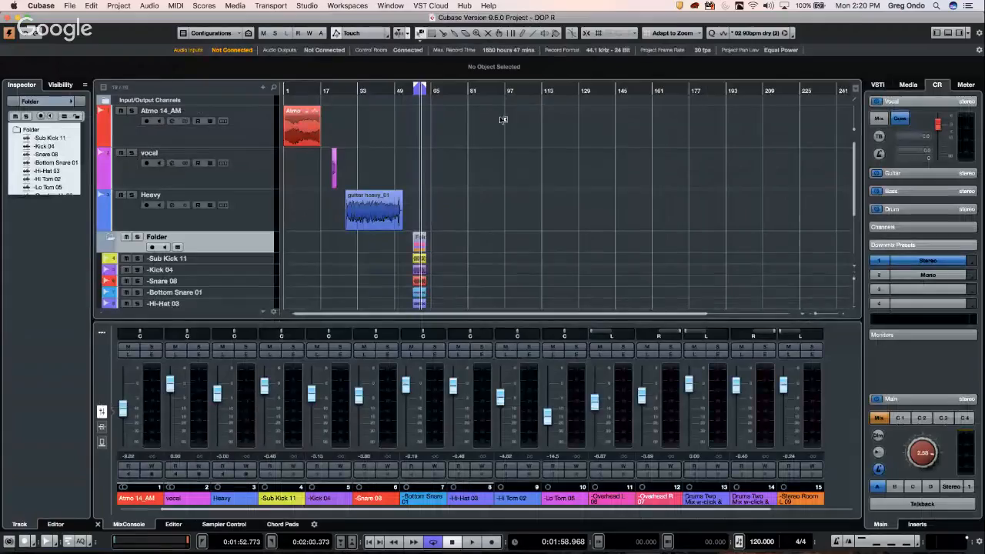
Step: Play the drum section from the start of the cycle range at bar 57 and lower the Control Room level to about -13.0 dB
drag(409, 93, 429, 119)
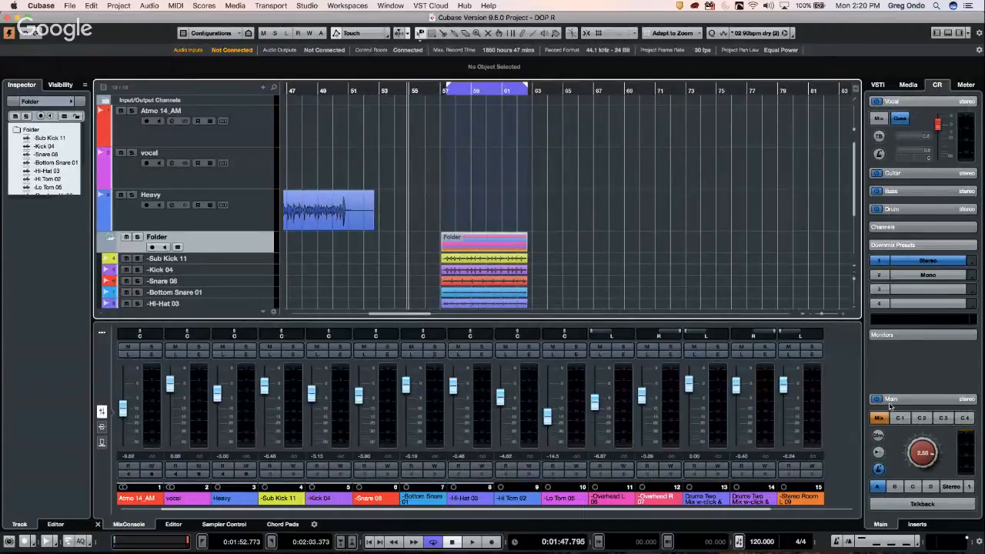
mouse_move(924, 452)
mouse_down()
mouse_move(916, 472)
mouse_move(915, 462)
mouse_up()
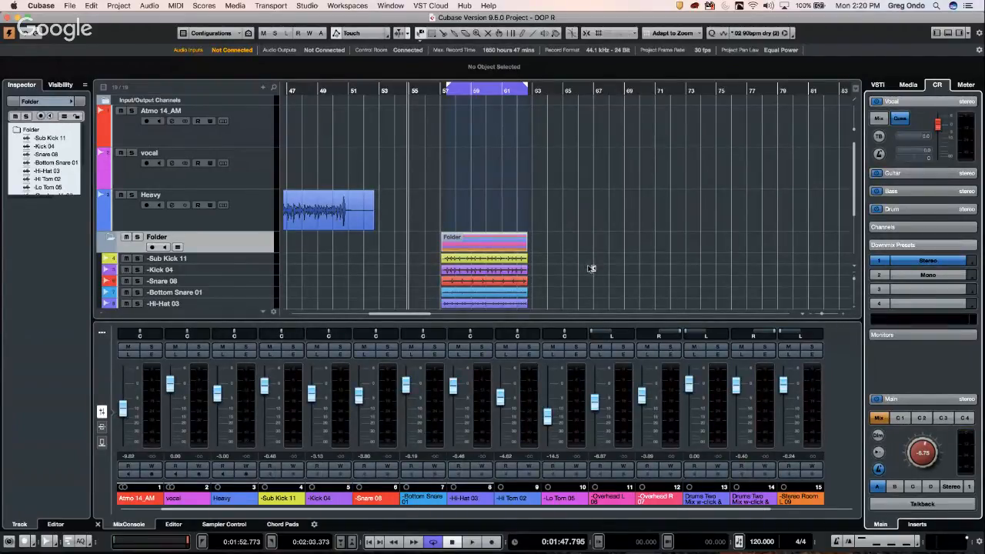
click(449, 91)
key(space)
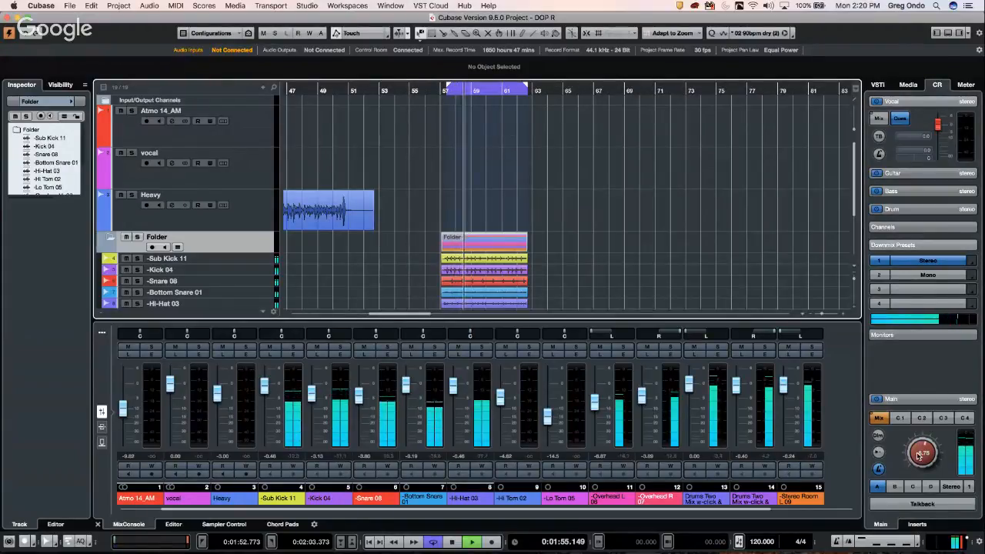
drag(913, 452, 912, 467)
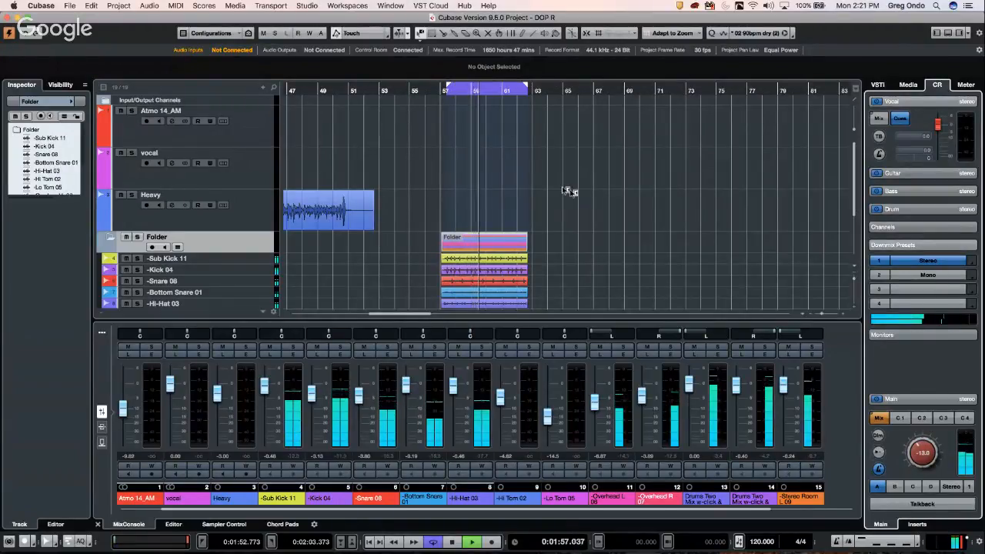
Step: Select all the drum events in the folder tracks and open Direct Offline Processing for them
scroll(582, 204, down, 5)
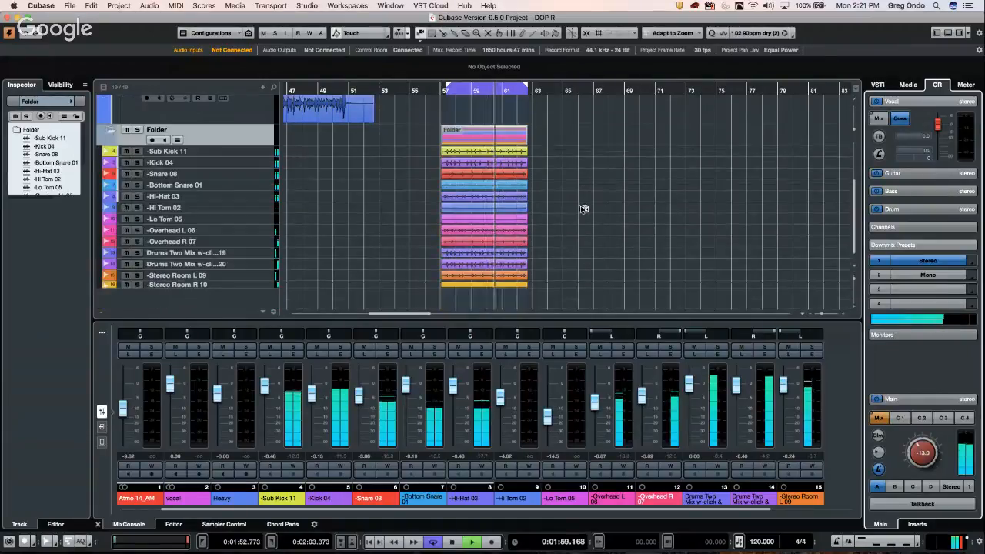
drag(547, 290, 472, 152)
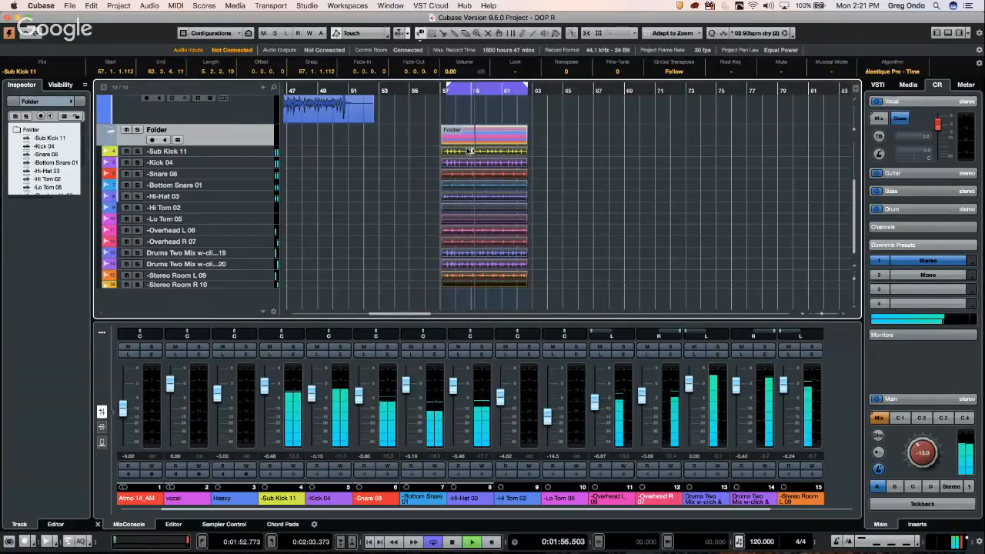
key(F7)
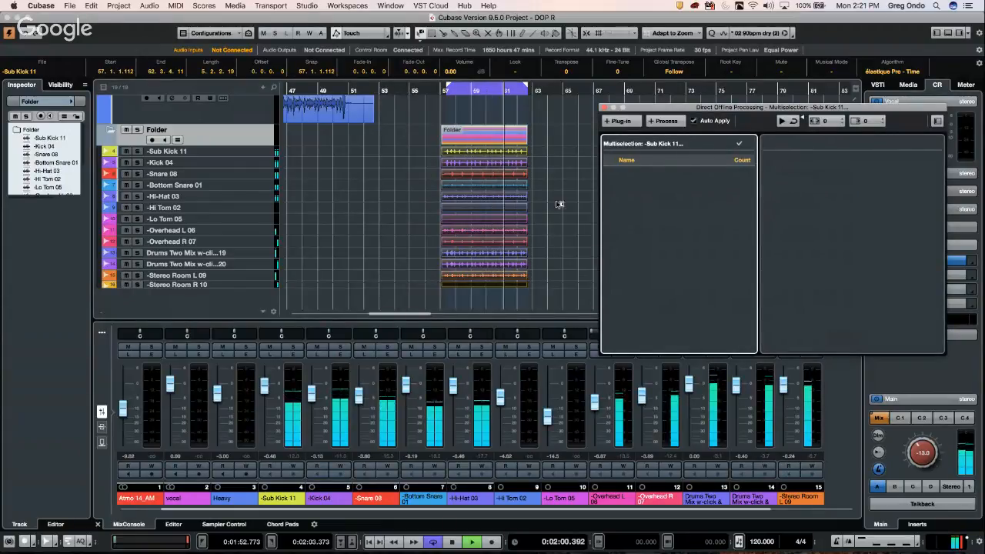
Step: Add the Magneto II distortion plug-in as an offline process on the selected drum events
click(666, 121)
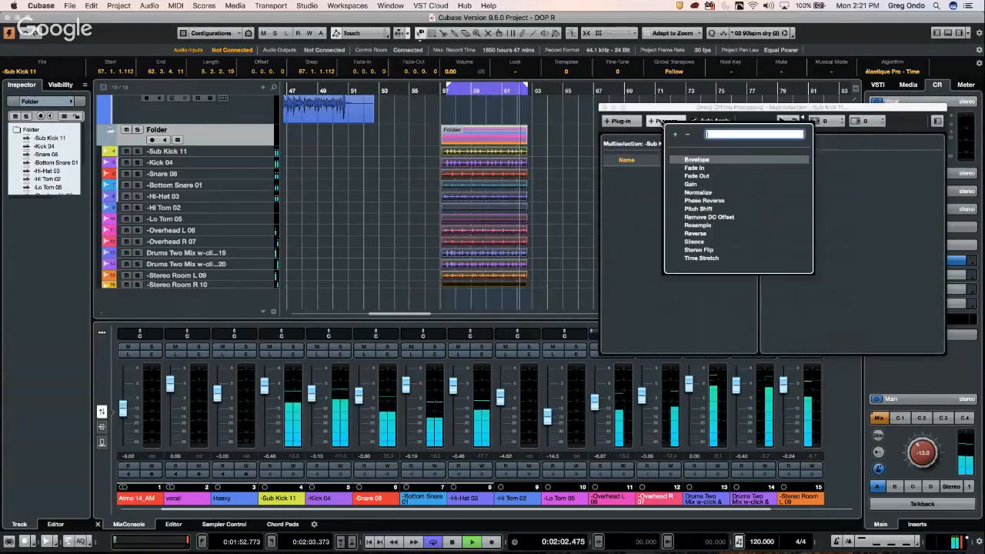
click(613, 122)
click(613, 121)
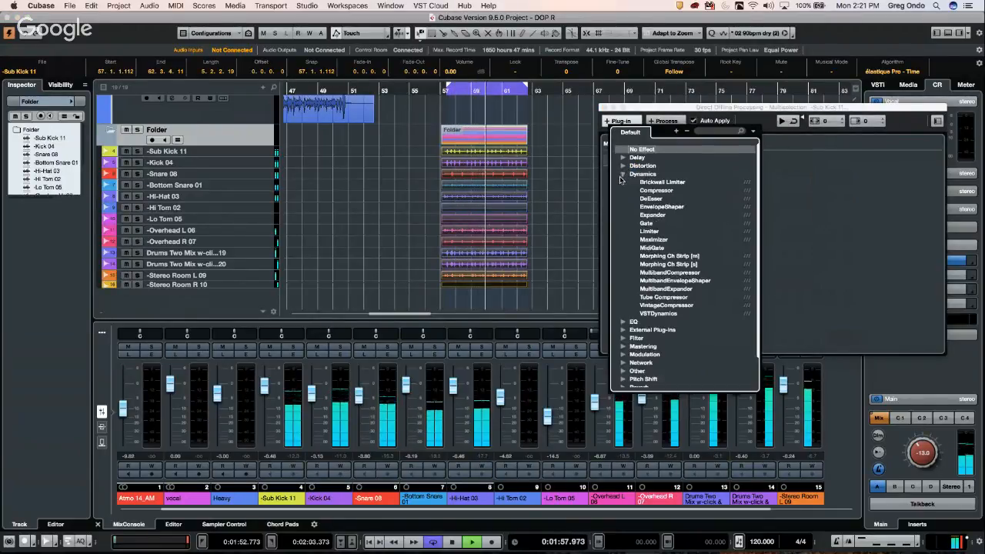
click(623, 174)
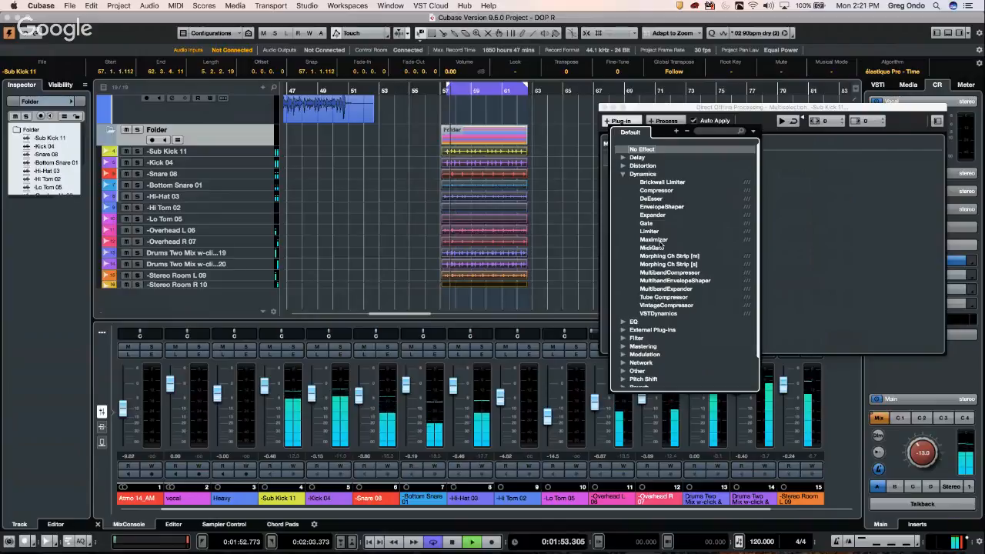
click(623, 167)
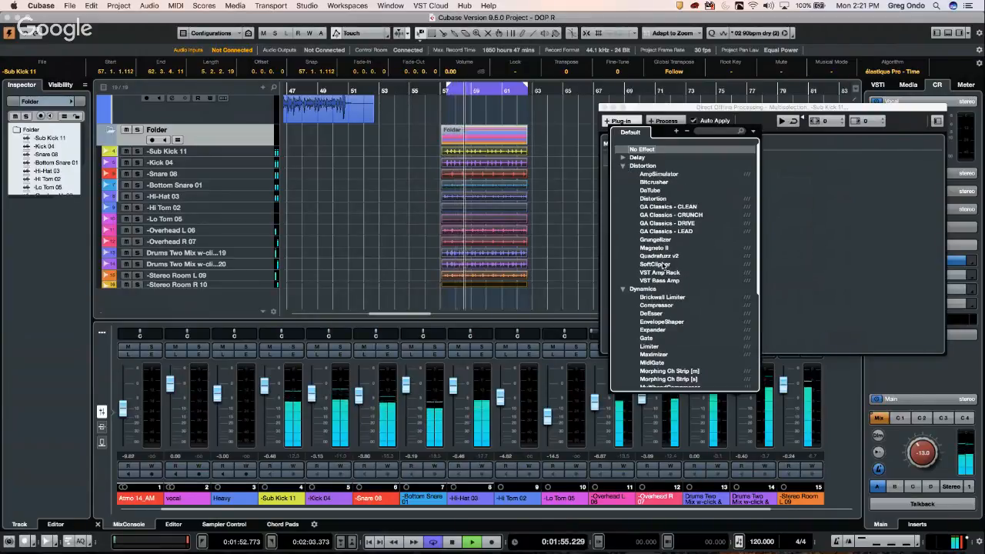
click(652, 247)
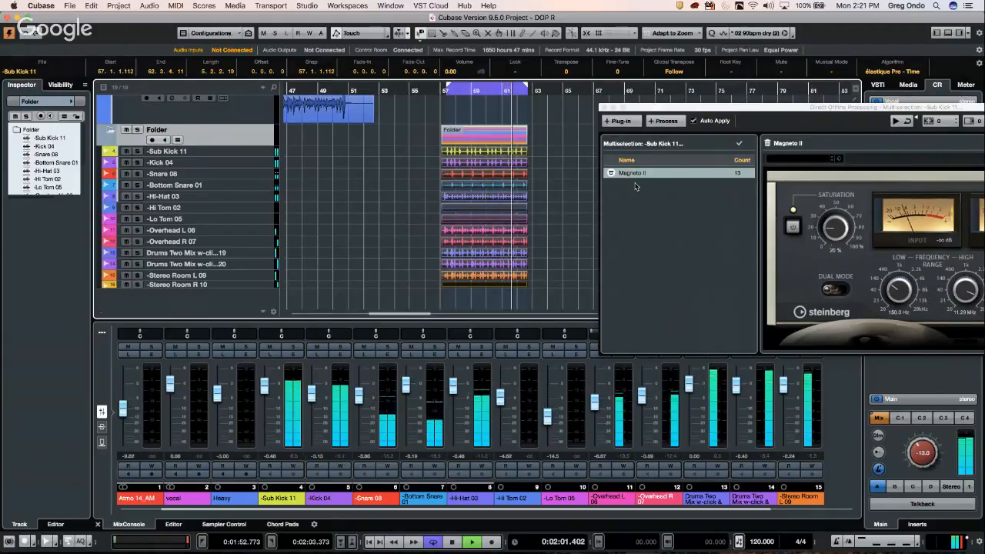
Step: Add the EnvelopeShaper dynamics plug-in as a second offline process on the drum events
click(621, 122)
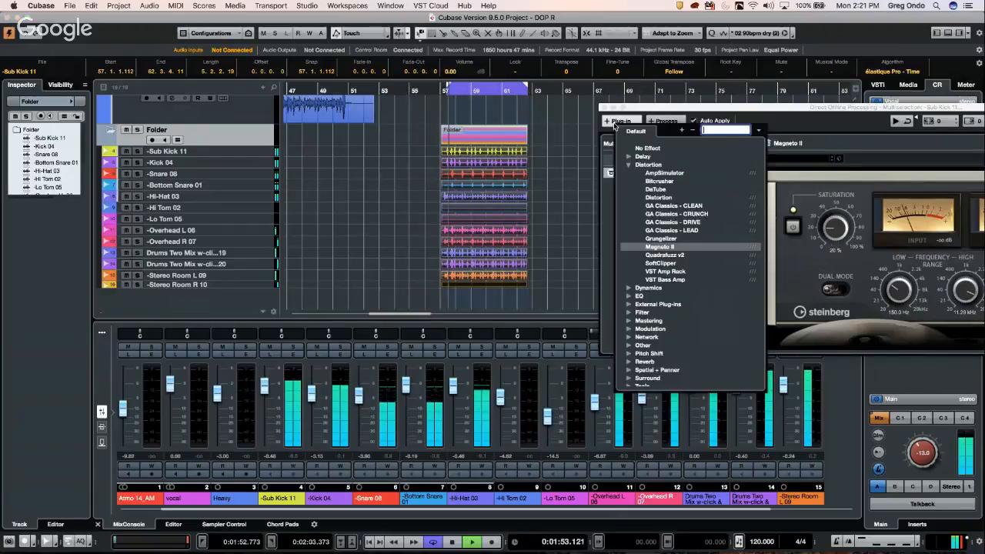
click(628, 289)
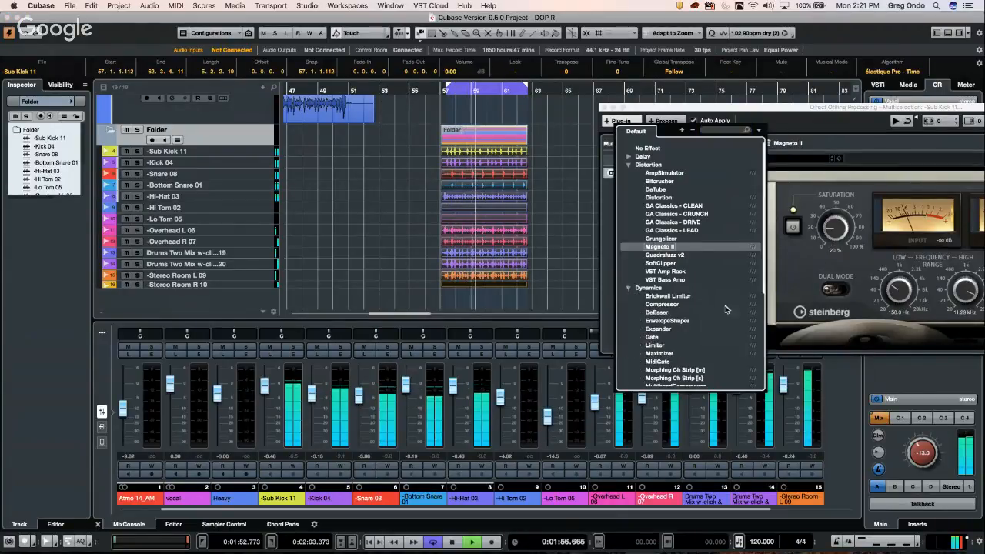
click(667, 320)
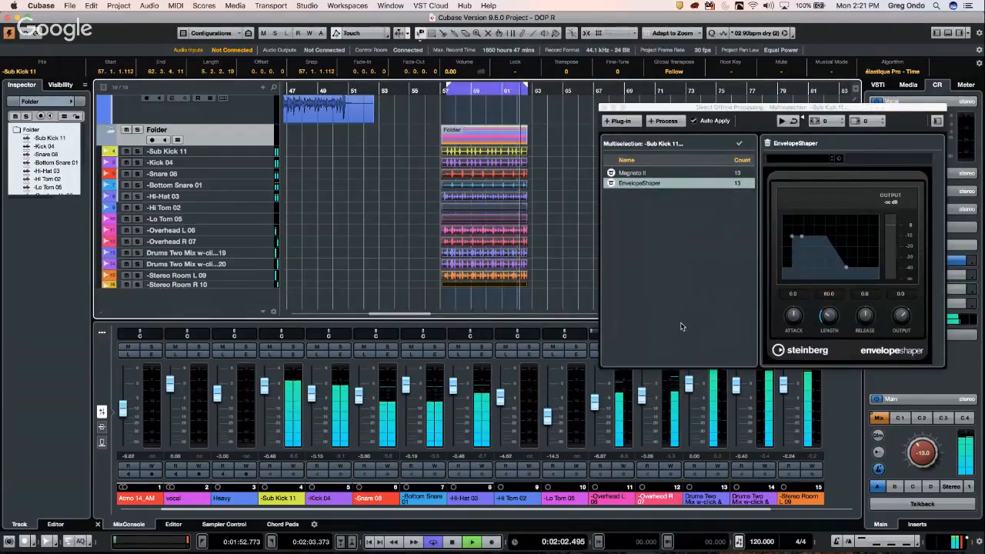
Step: Set EnvelopeShaper's attack to about 17.3, length to about 170.7 and release to 20.0, and lower the Control Room level to about -26.8 dB
drag(793, 236, 824, 237)
drag(851, 270, 866, 268)
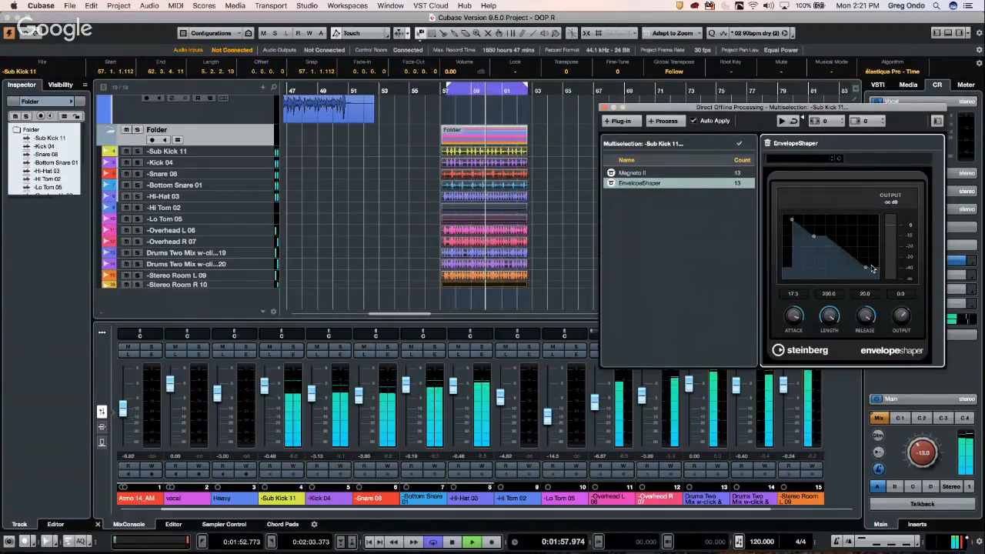
drag(814, 236, 810, 236)
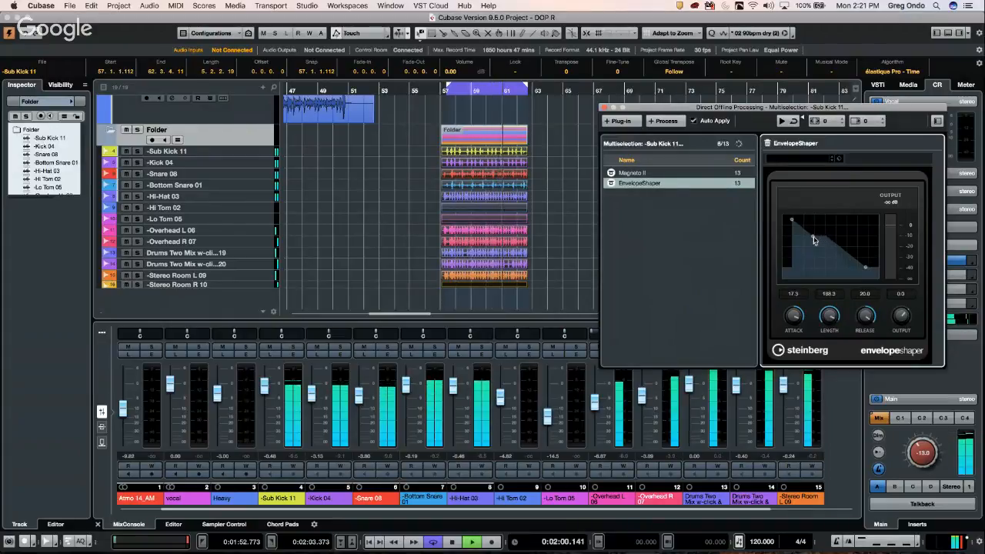
drag(920, 452, 912, 471)
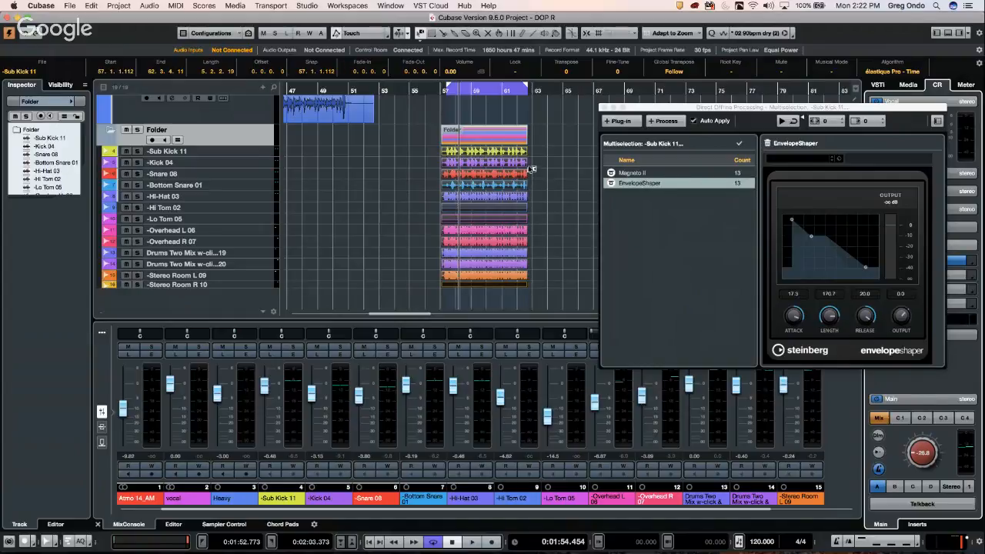
Step: Delete the Magneto II process from the selected drum events and undo the deletion
click(641, 173)
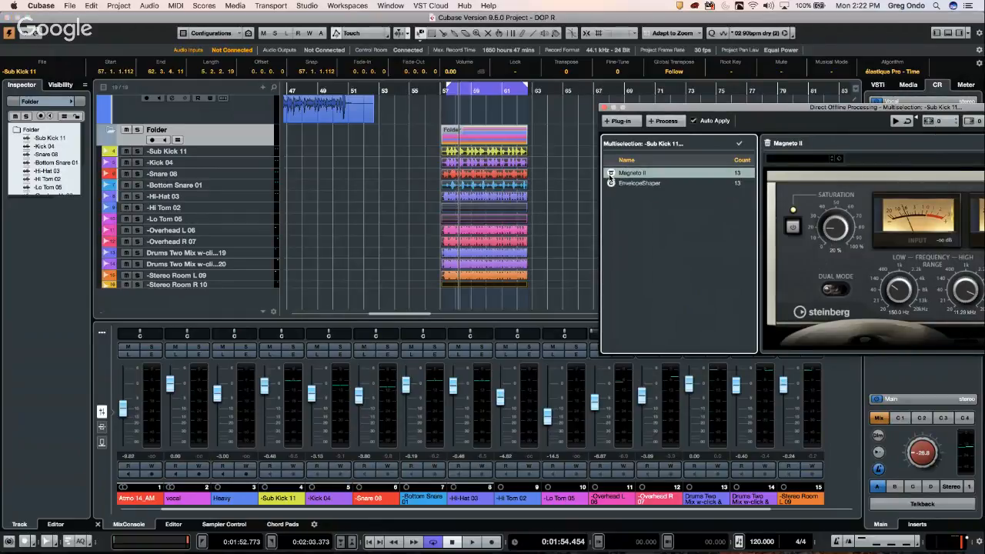
right_click(629, 175)
click(618, 204)
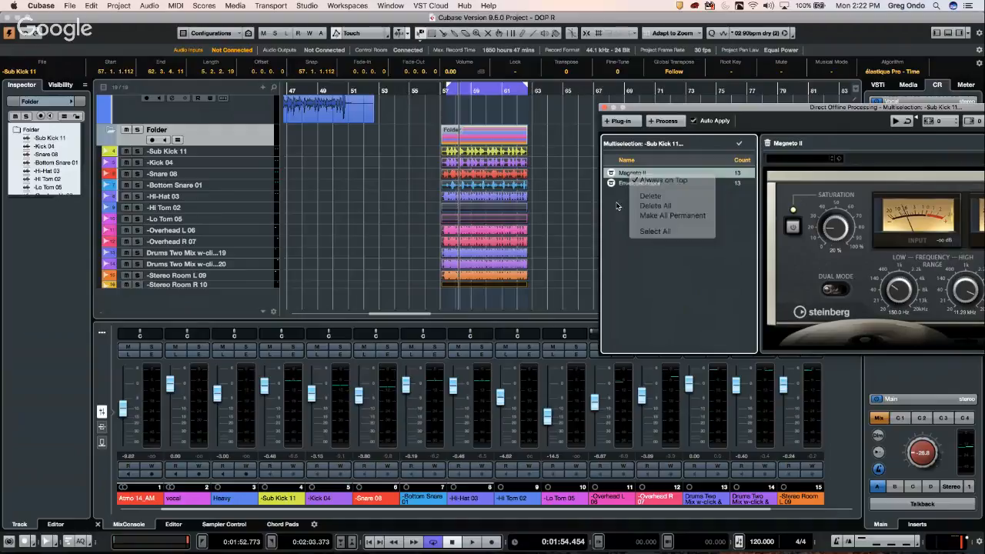
right_click(642, 177)
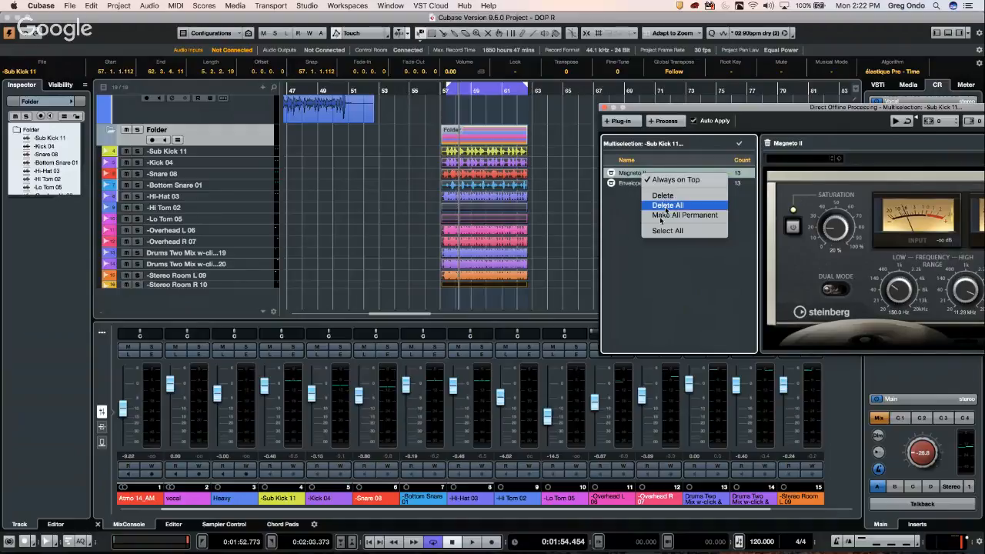
click(653, 196)
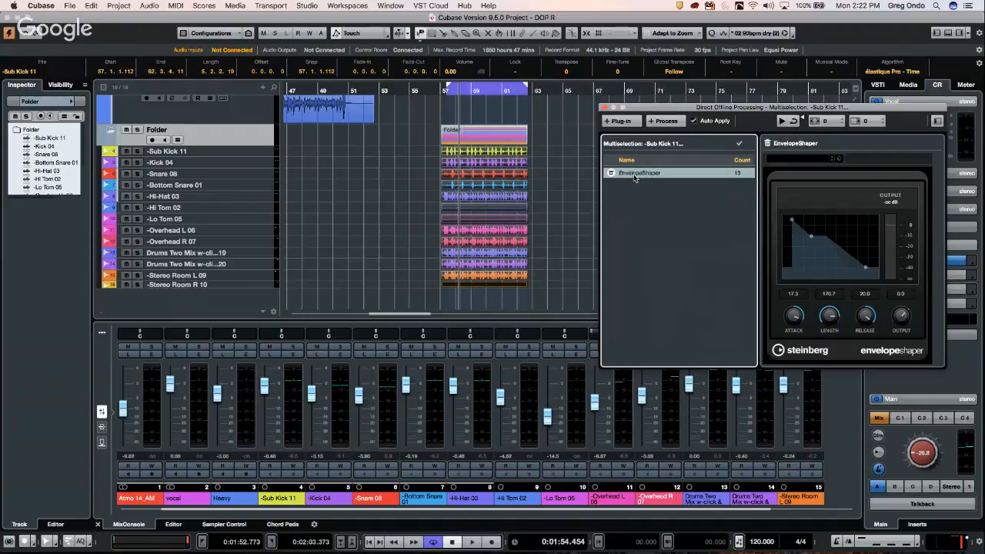
key(Delete)
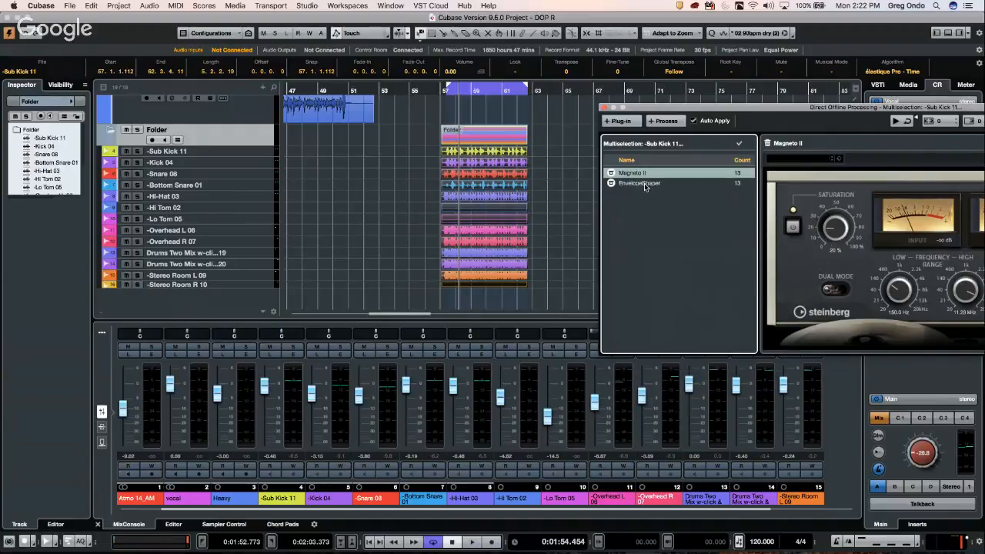
Step: Lower the attack of the EnvelopeShaper process and set its length to 200.0
click(644, 183)
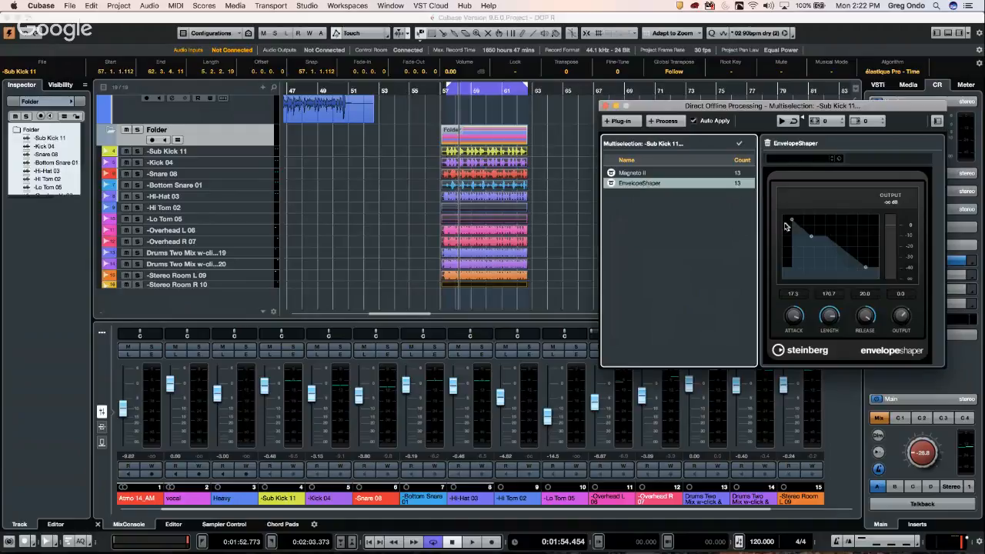
drag(792, 220, 793, 225)
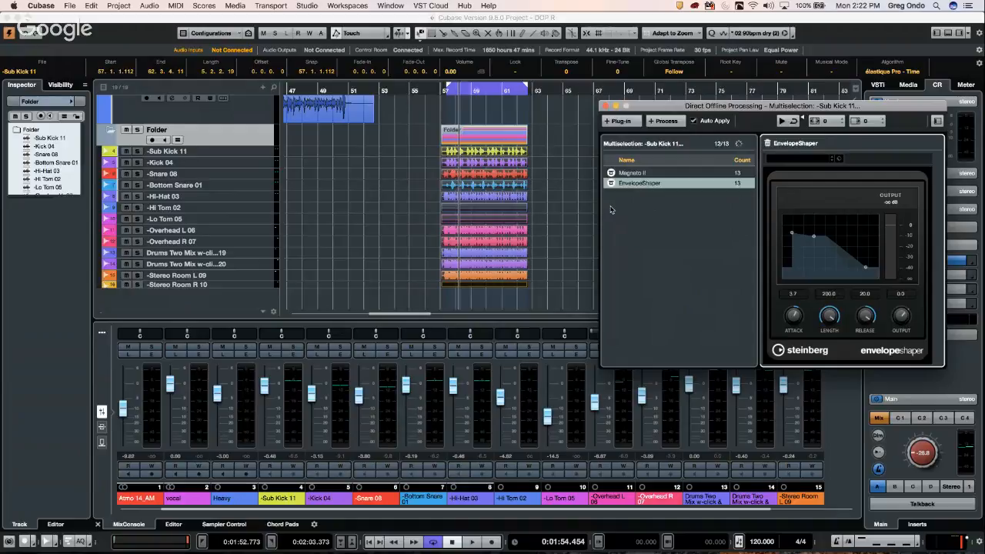
Step: Delete all offline processes, Magneto II and EnvelopeShaper, from the selected drum events and close Direct Offline Processing
shift+click(648, 174)
right_click(648, 174)
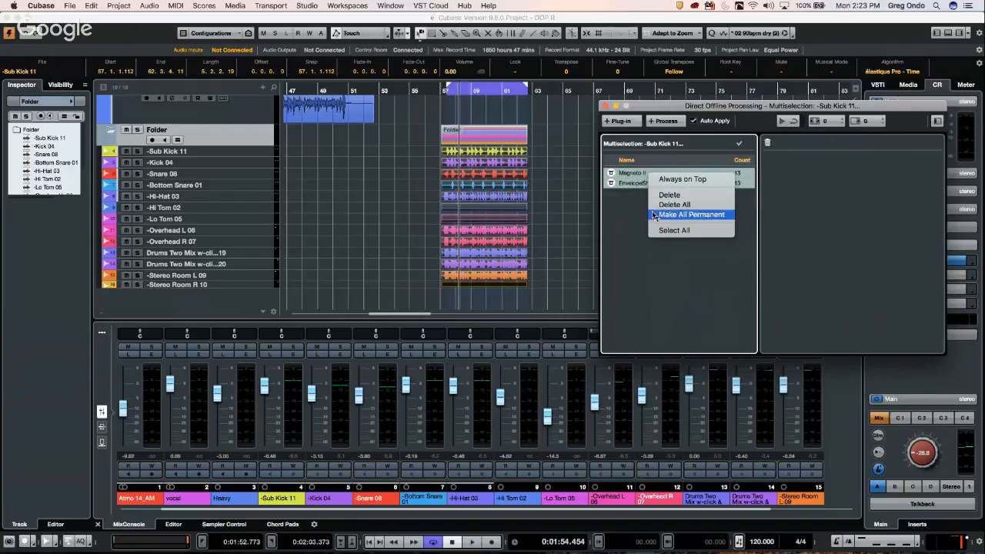
click(680, 204)
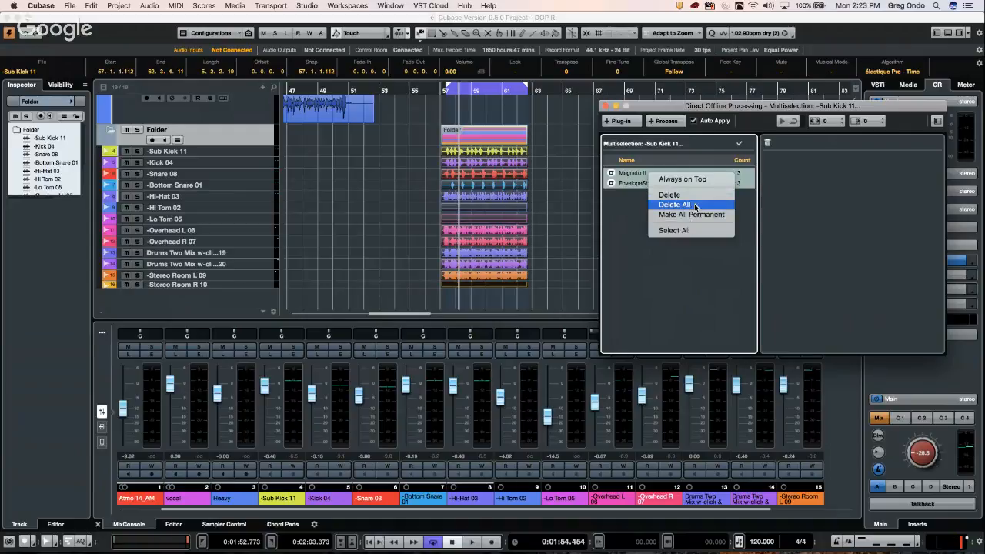
click(696, 205)
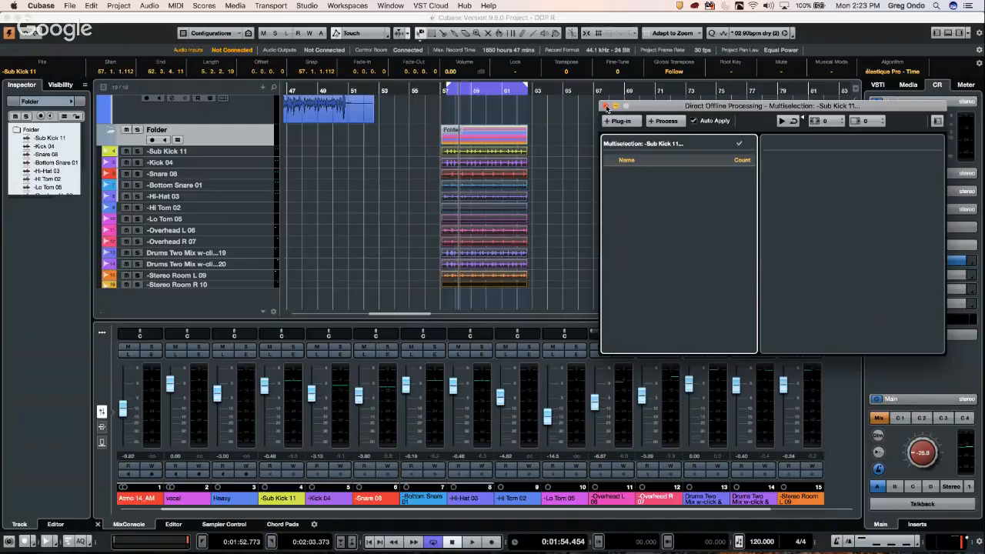
click(606, 106)
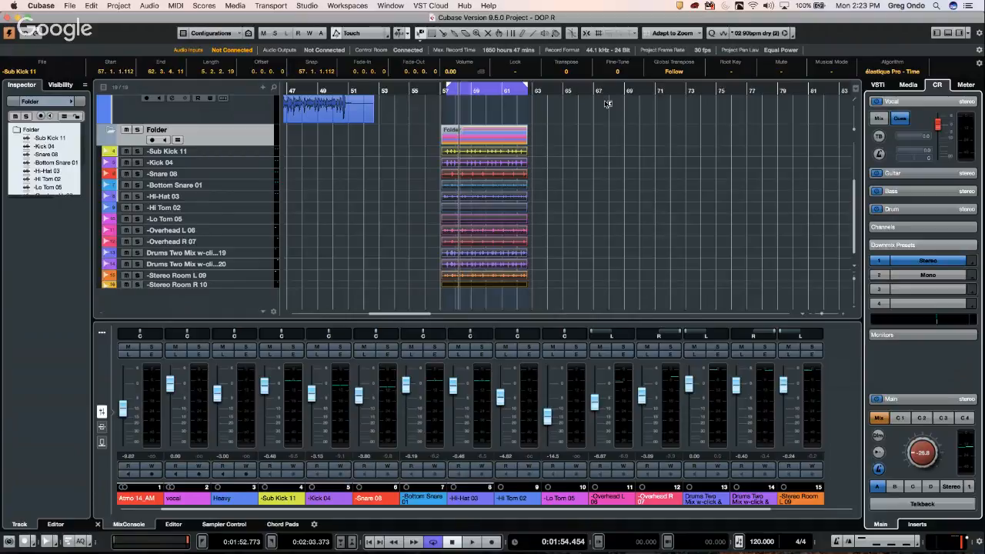
Step: Add one instrument track with Groove Agent SE, routed to Stereo Out, below the drum tracks
scroll(608, 103, up, 5)
scroll(607, 102, down, 5)
scroll(592, 104, left, 10)
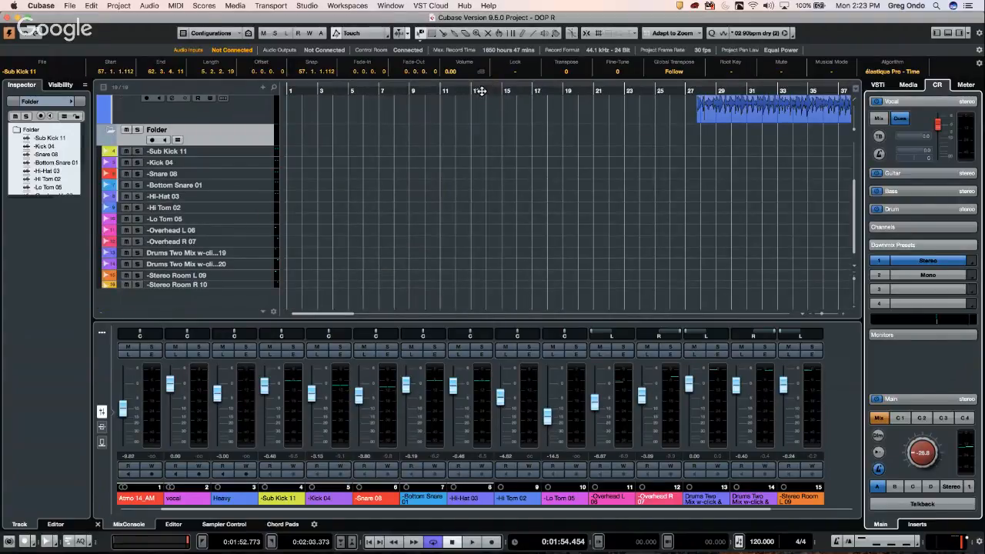
drag(483, 91, 487, 48)
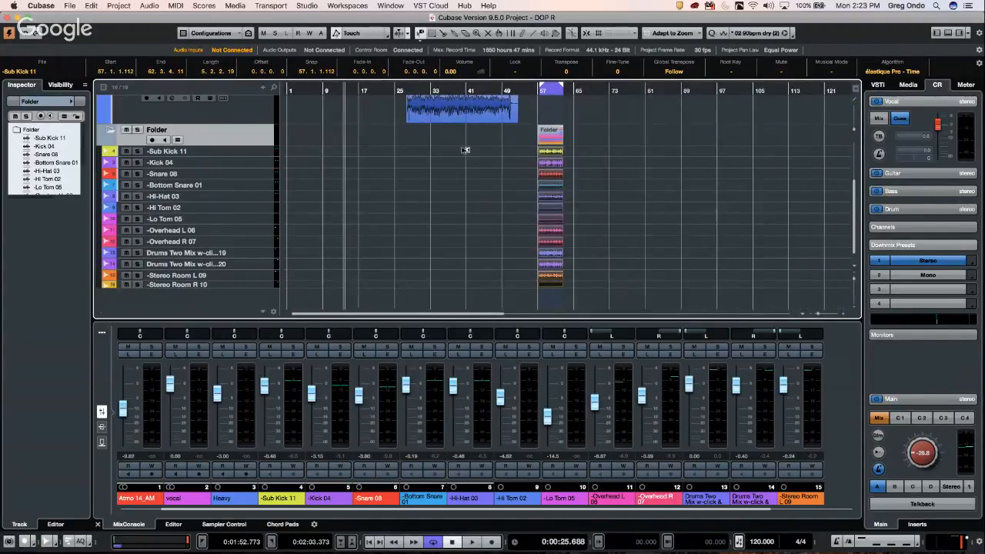
click(907, 85)
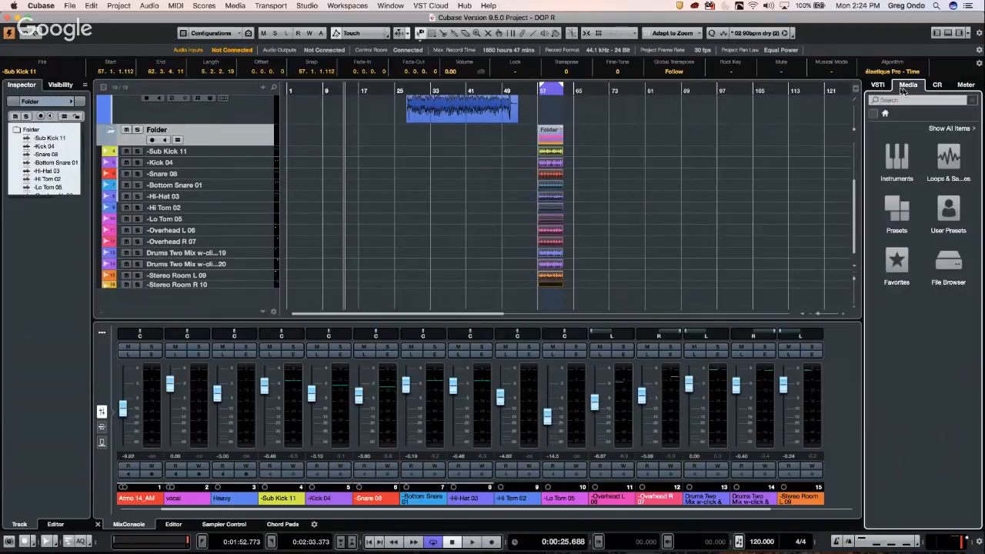
click(878, 86)
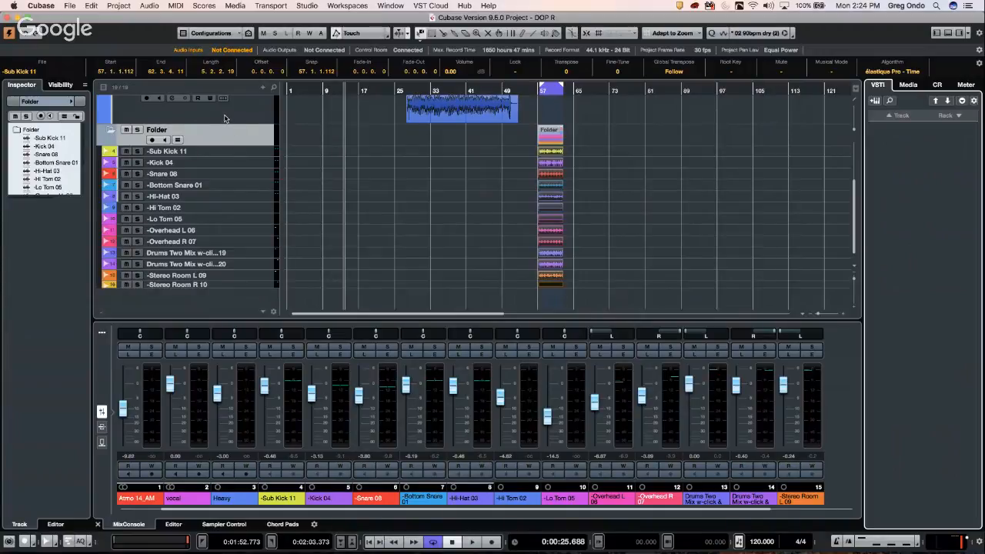
right_click(194, 303)
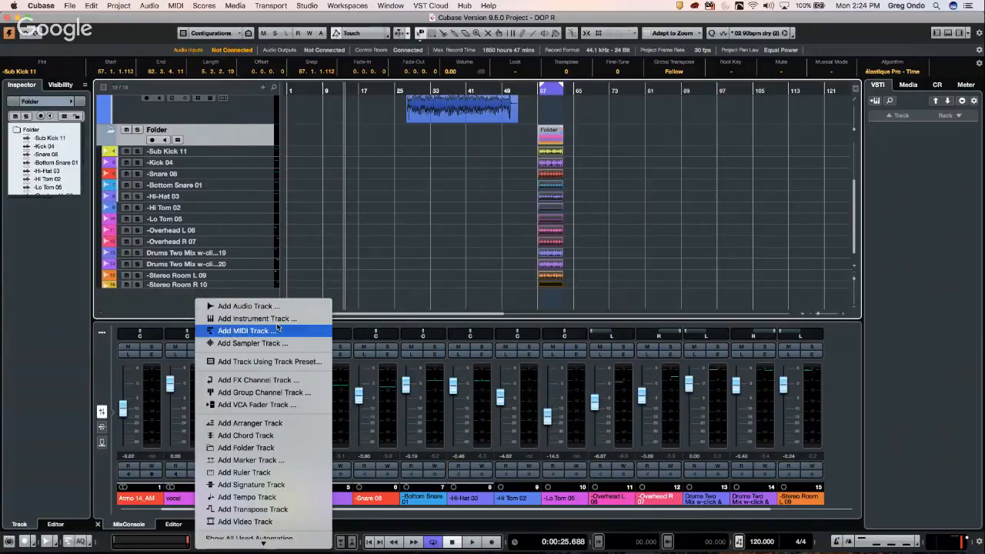
click(262, 319)
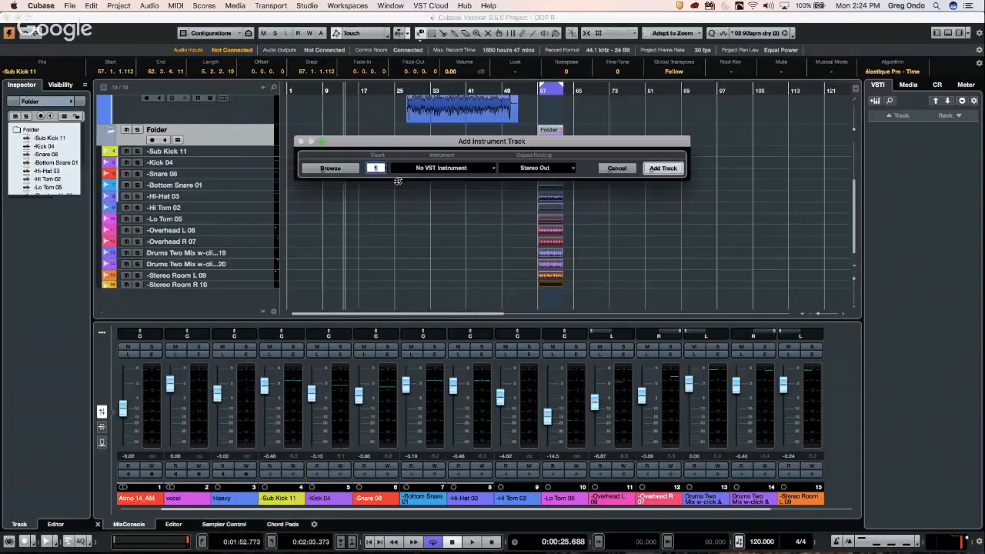
click(435, 168)
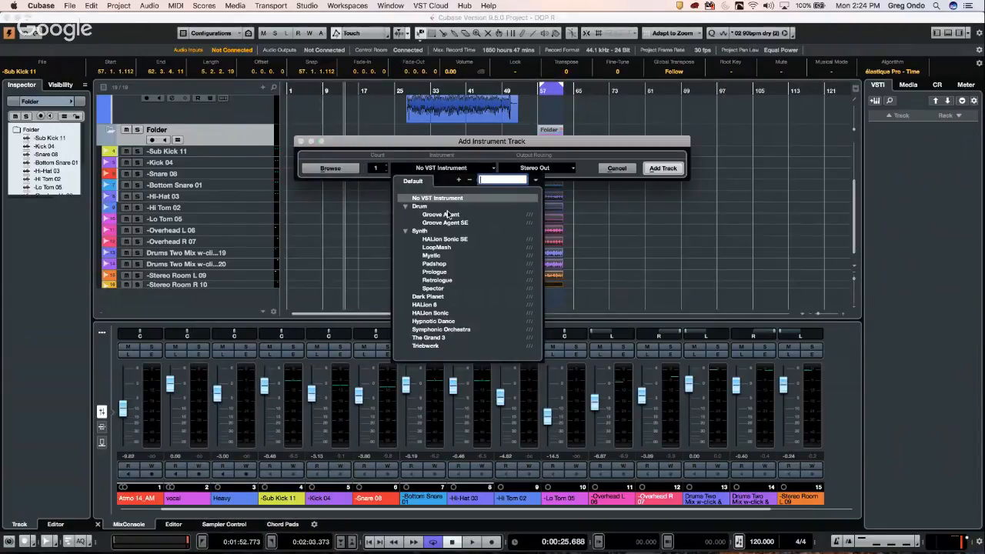
click(444, 222)
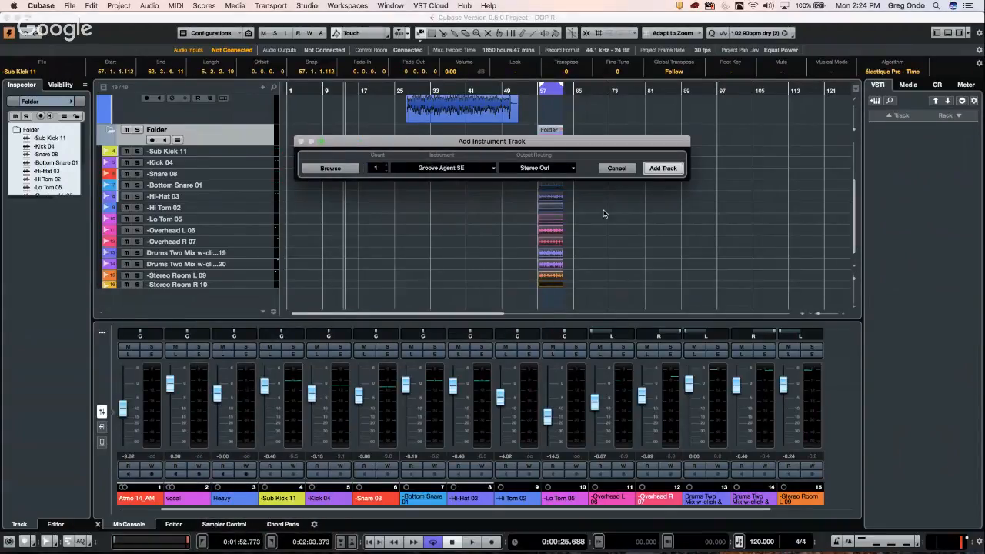
click(671, 170)
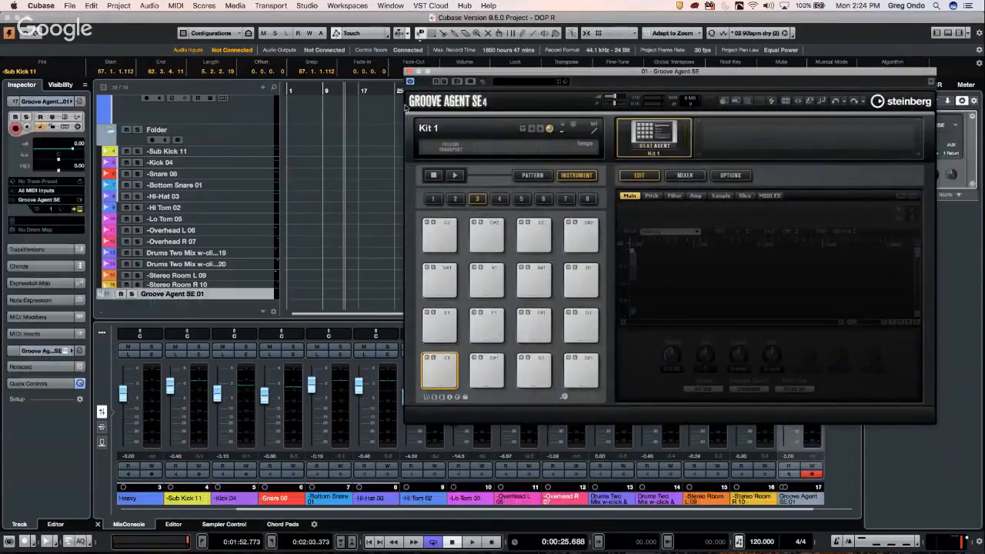
Step: Load the Forget The Past kit with its patterns into Groove Agent SE and close the instrument window
click(656, 127)
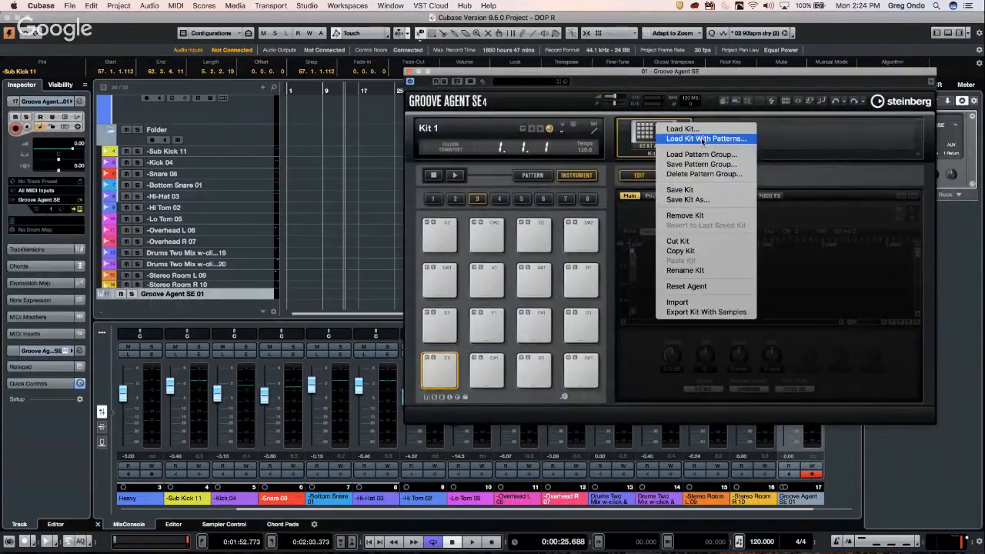
click(702, 139)
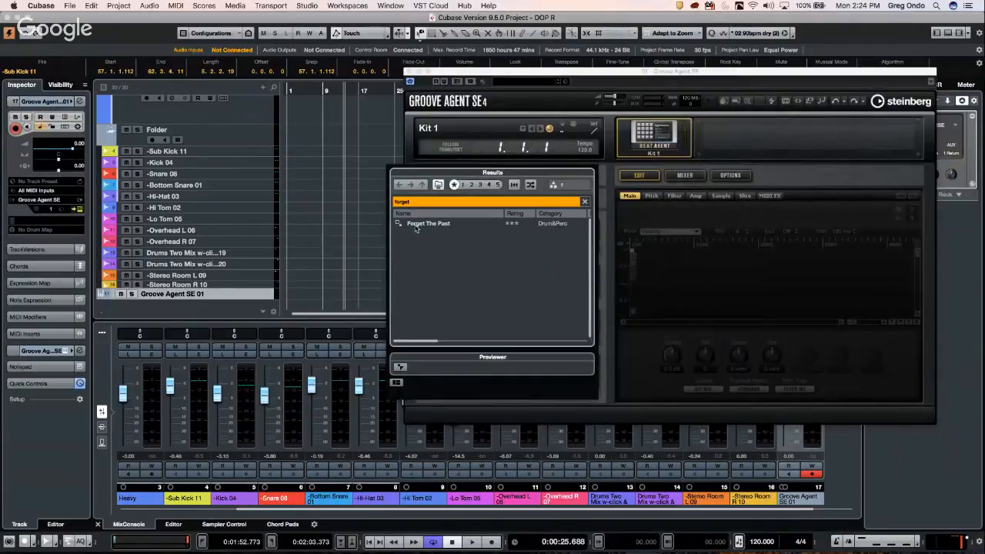
double_click(419, 224)
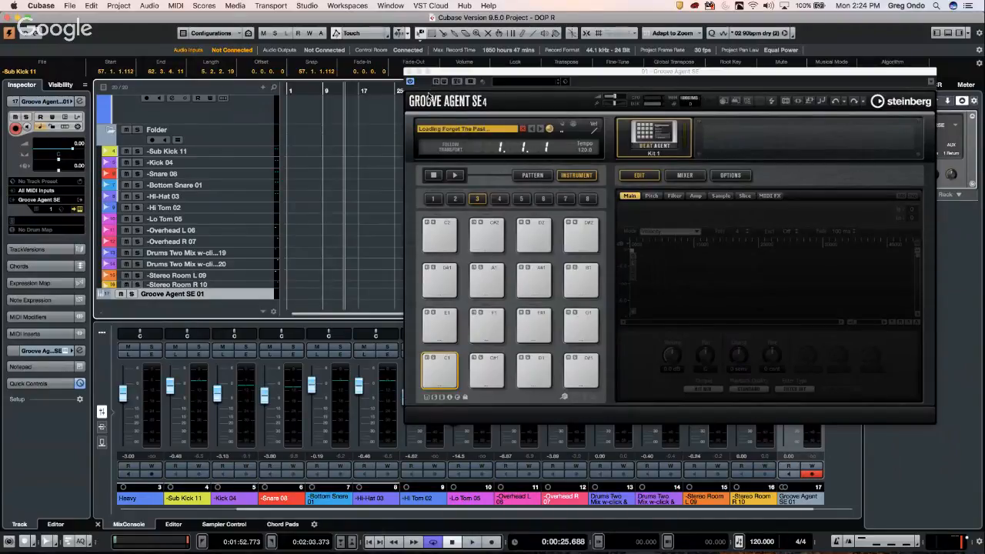
click(406, 72)
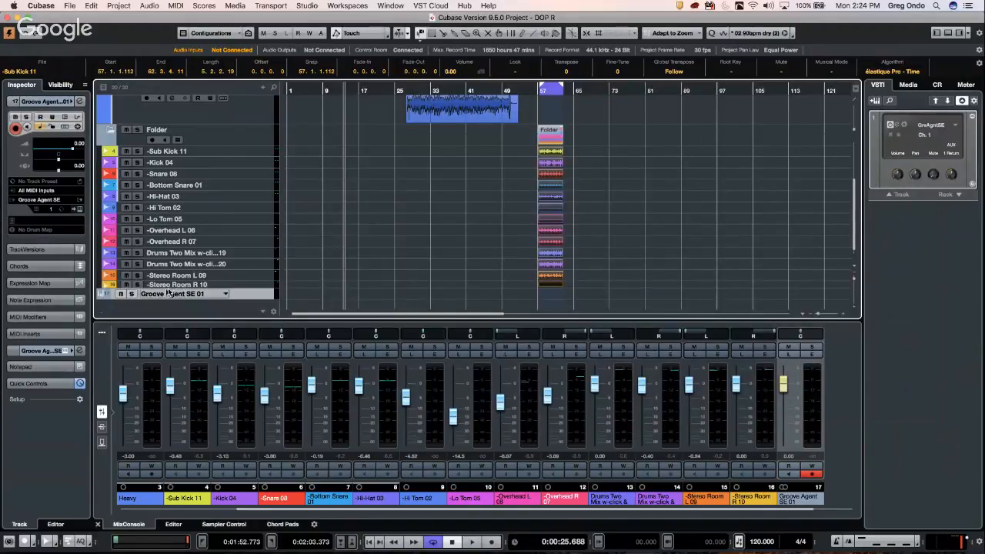
Step: Insert Beat Designer in the first MIDI insert slot of the Groove Agent SE 01 track
click(49, 336)
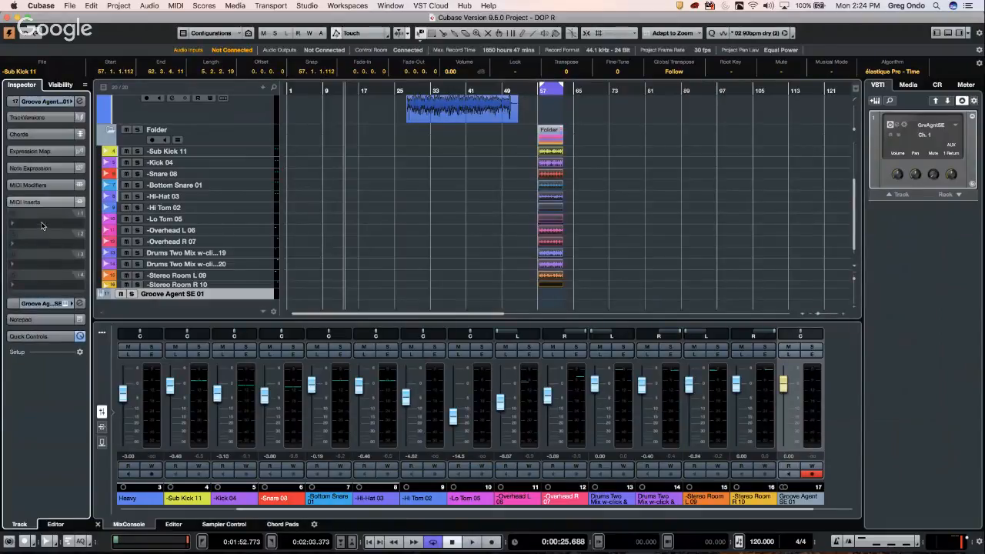
click(42, 226)
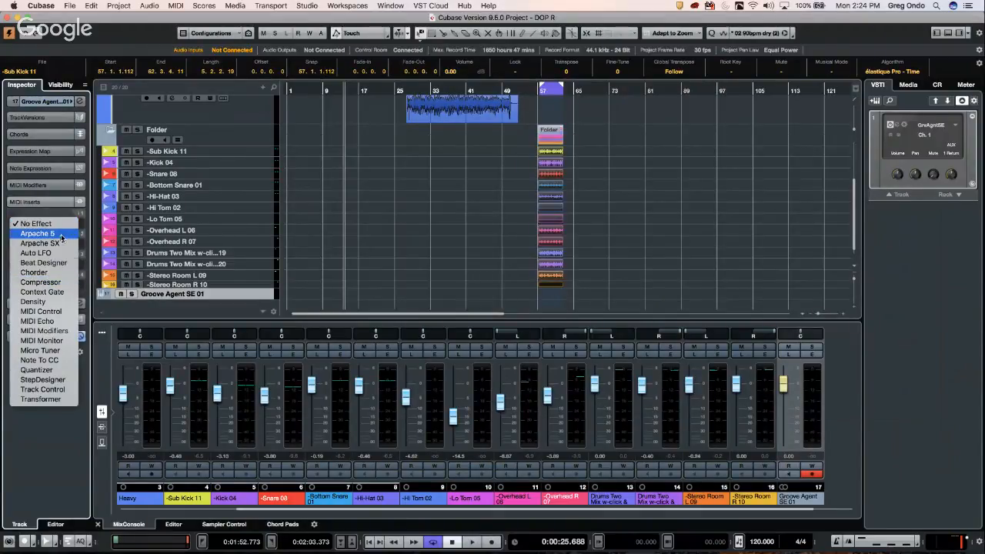
click(50, 264)
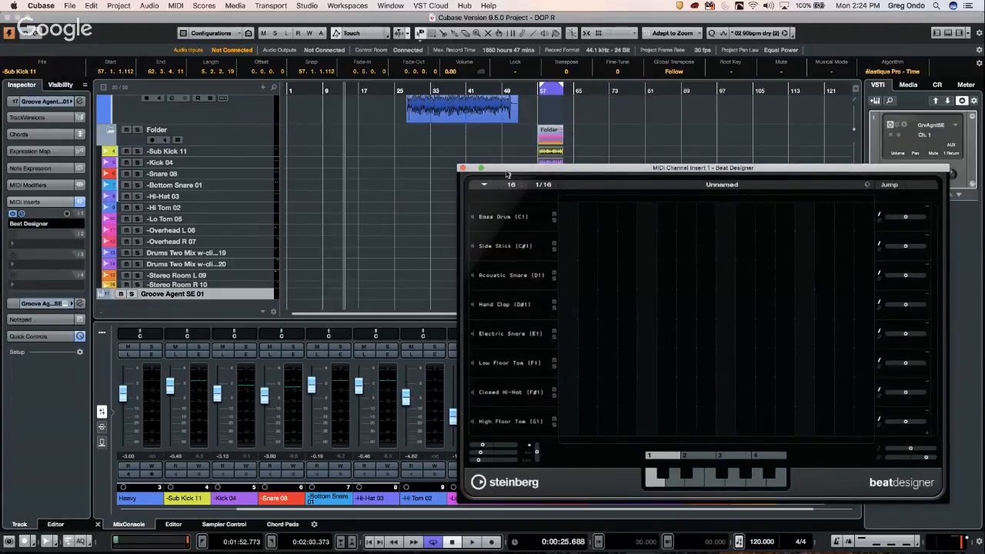
drag(506, 170, 501, 126)
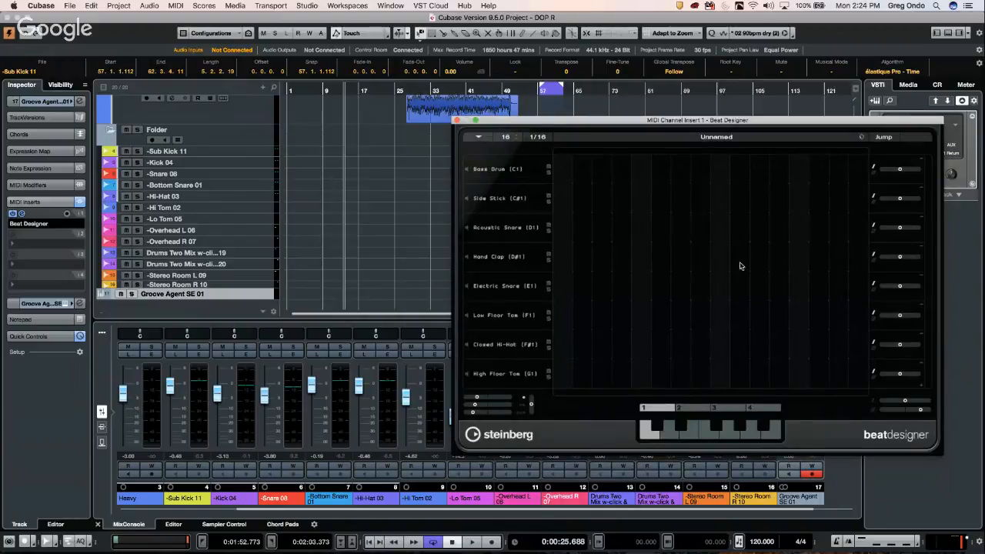
Step: Examine Beat Designer's pattern functions, its four subbanks and their pattern slots, and close the plug-in window
click(477, 138)
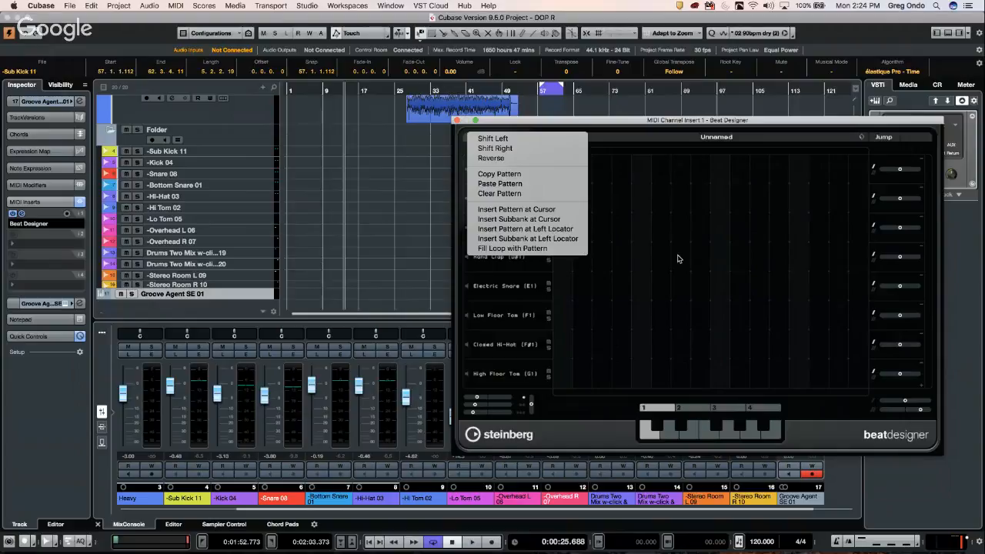
click(673, 435)
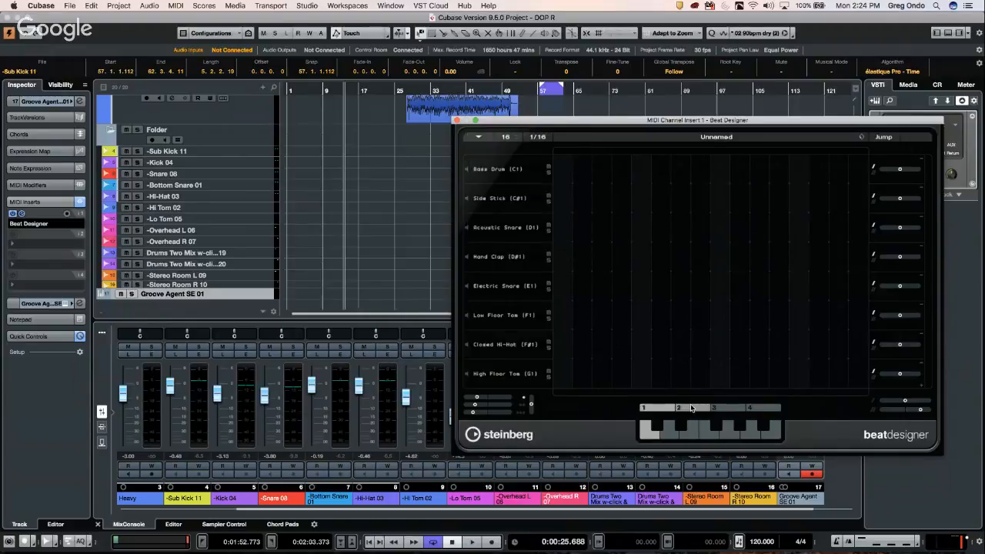
click(674, 432)
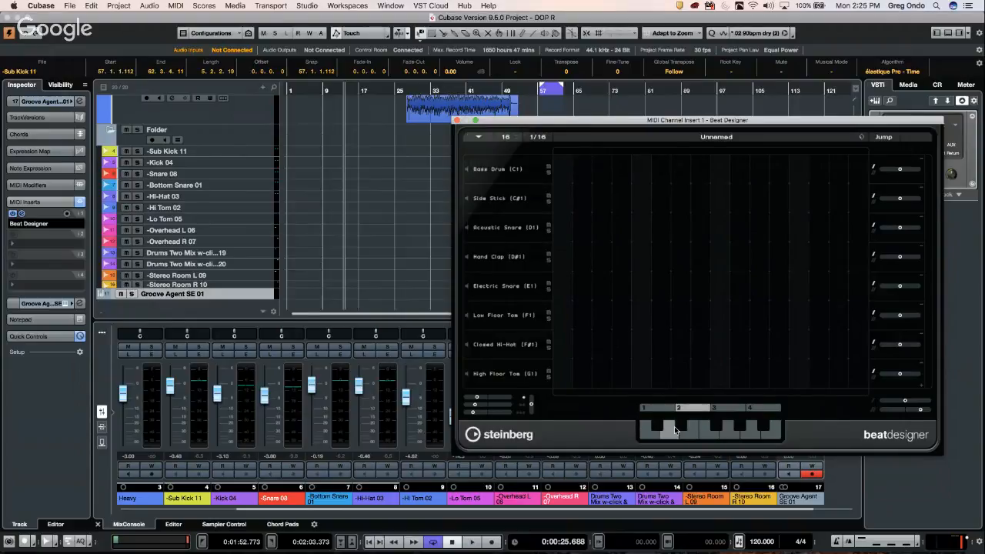
click(727, 409)
click(759, 408)
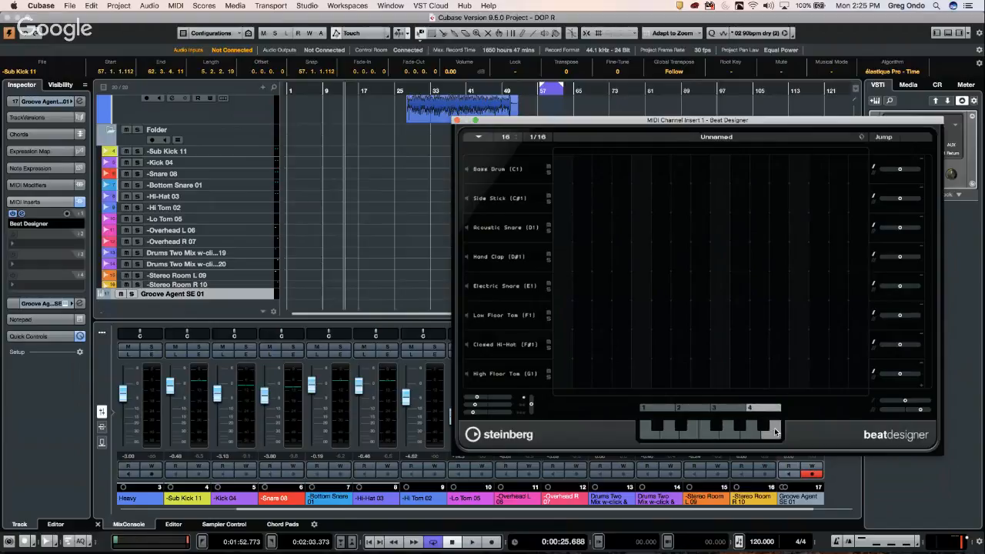
click(681, 429)
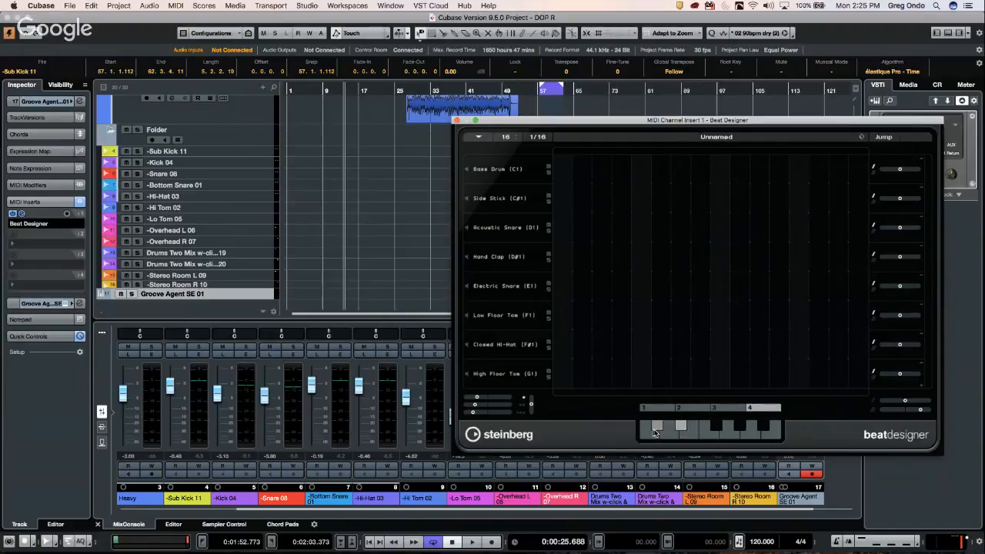
click(726, 408)
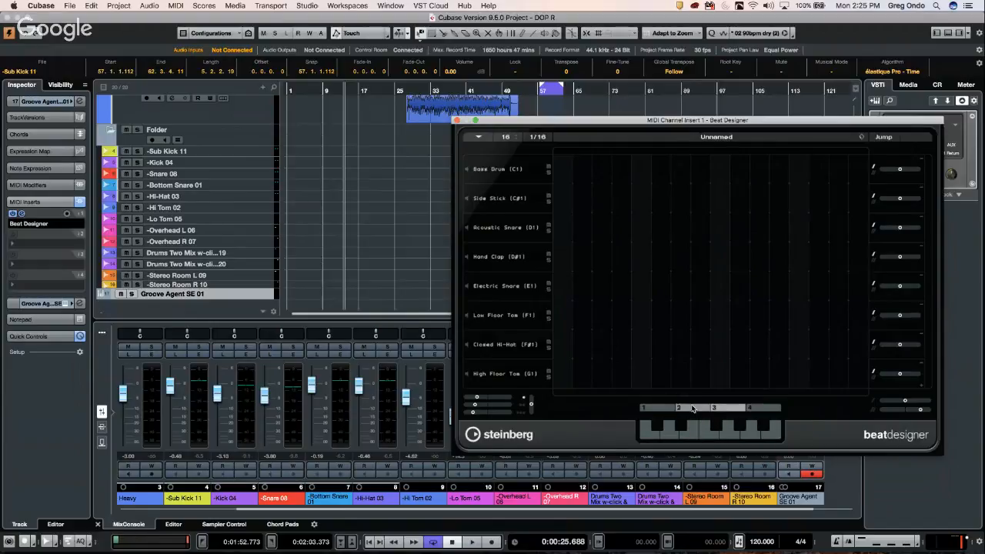
click(694, 409)
click(653, 409)
click(650, 428)
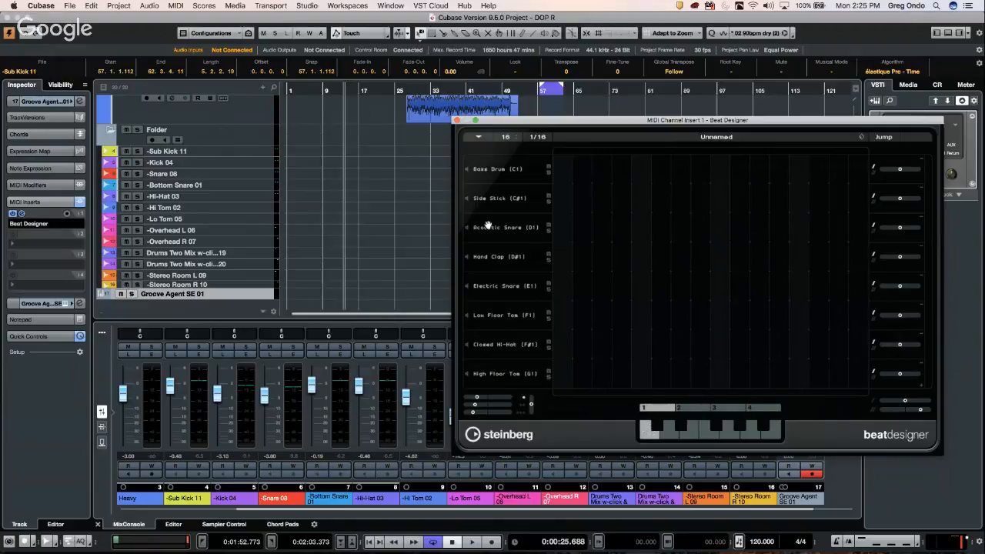
click(457, 121)
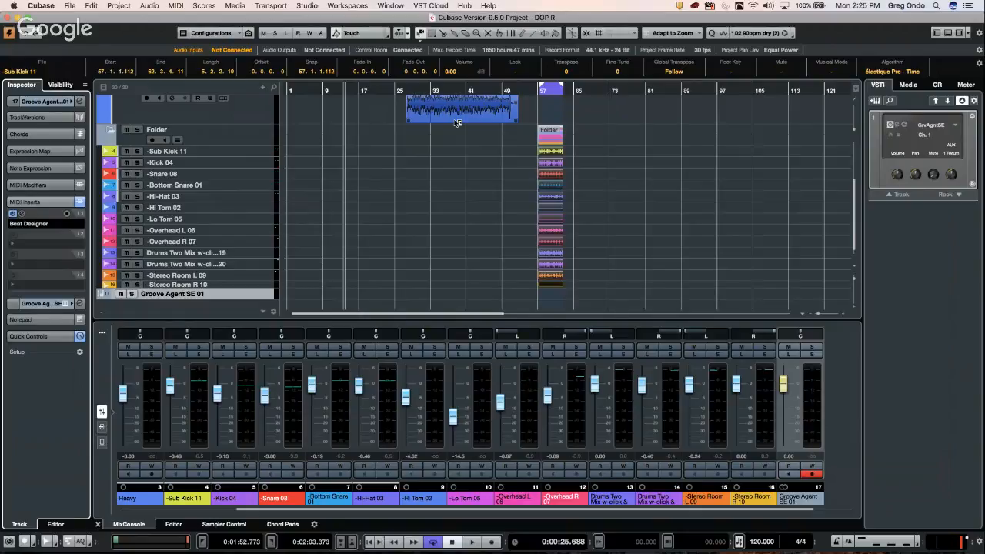
Step: Enlarge the Groove Agent SE 01 track's height and remove Beat Designer from its first MIDI insert slot
click(616, 89)
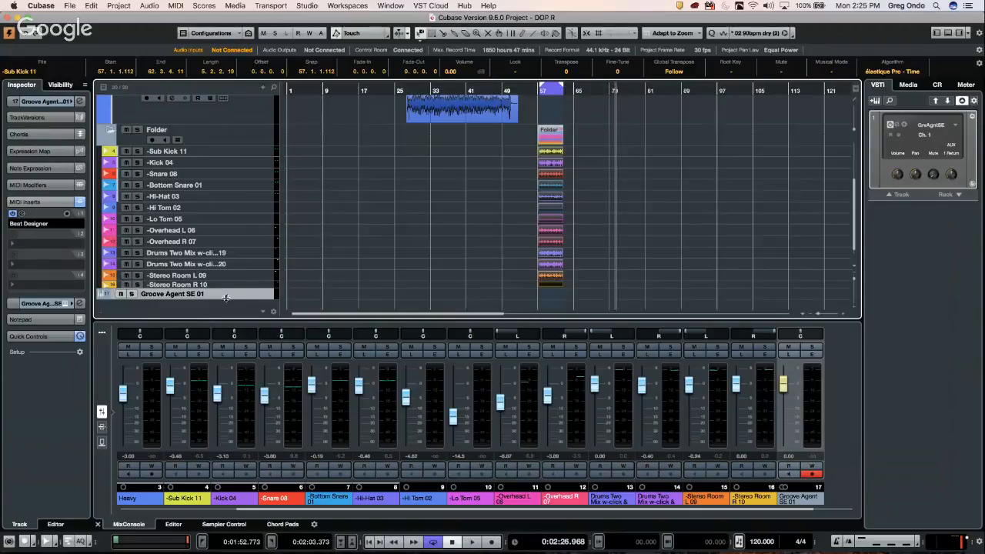
drag(226, 298, 225, 307)
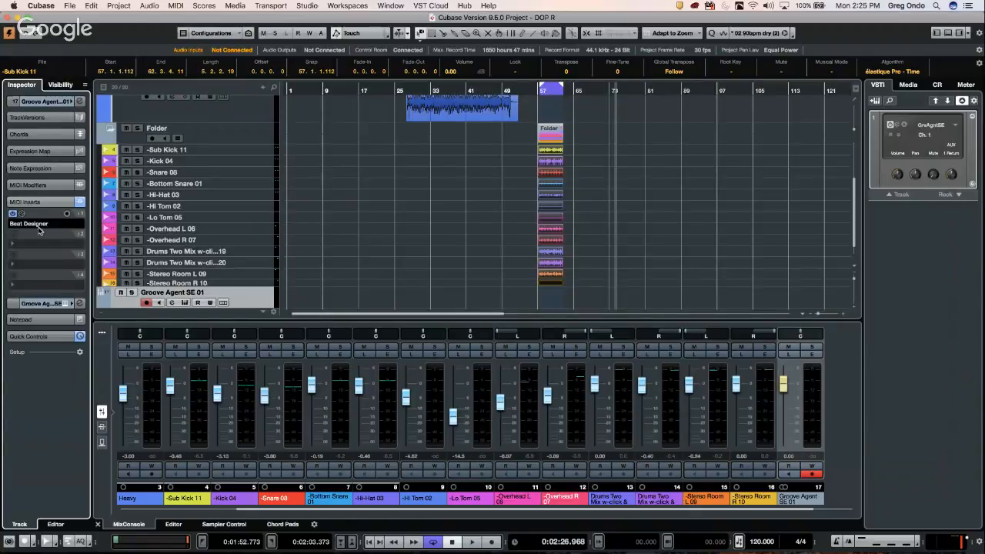
click(40, 228)
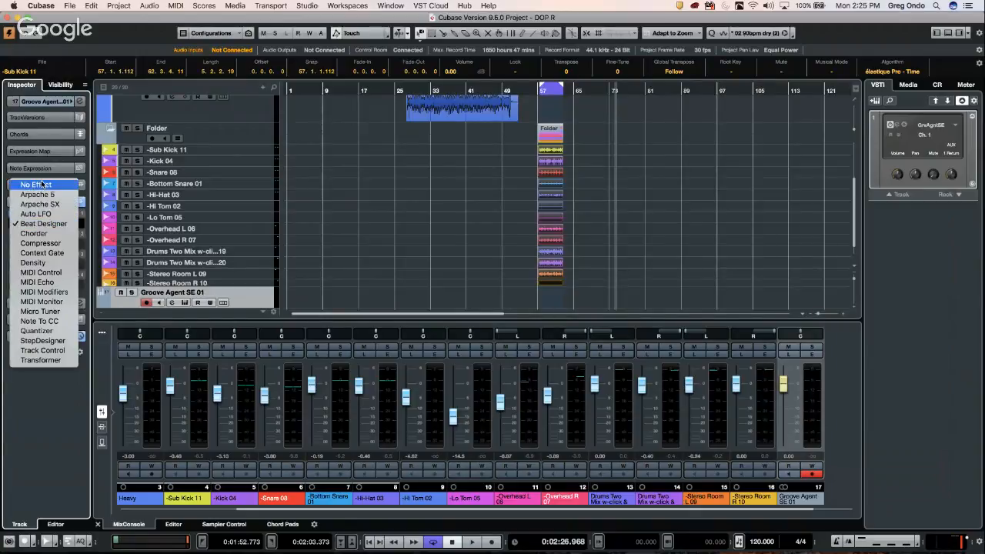
click(41, 184)
Step: Deselect the drum events and display the Groove Agent SE 01 track's basic inspector settings
click(63, 83)
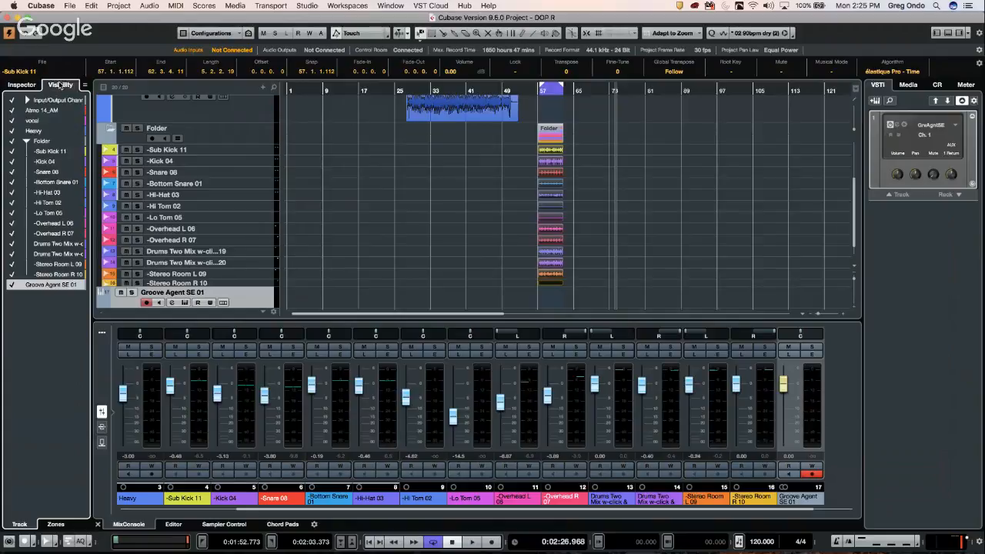
click(424, 228)
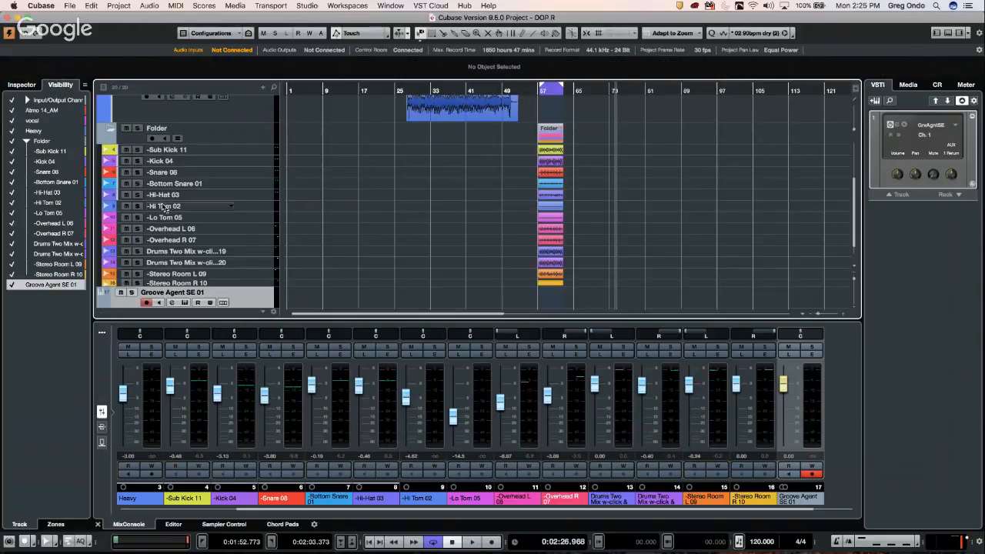
click(21, 85)
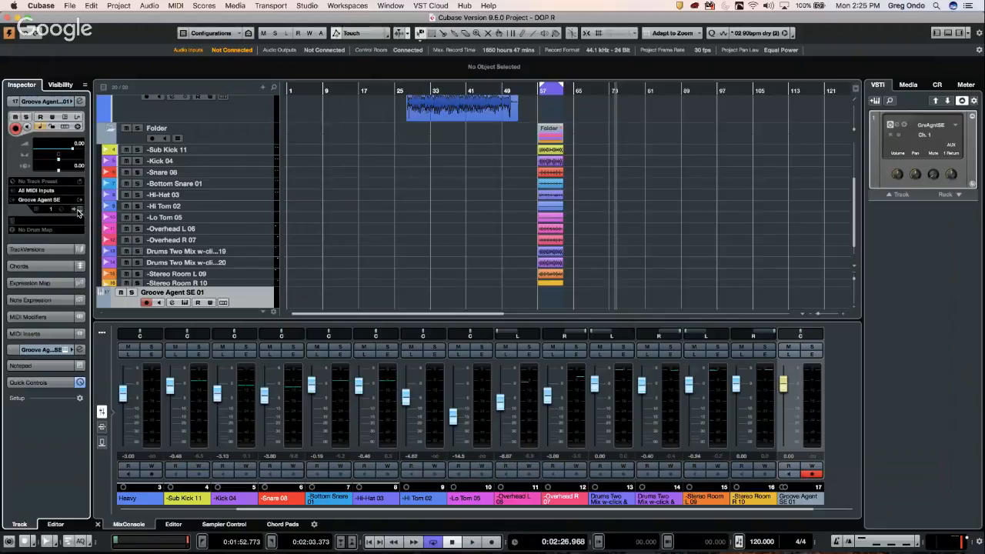
Step: Open Groove Agent SE's window and set the track's MIDI input to "01. Groove Agent SE - MIDI Out"
click(55, 196)
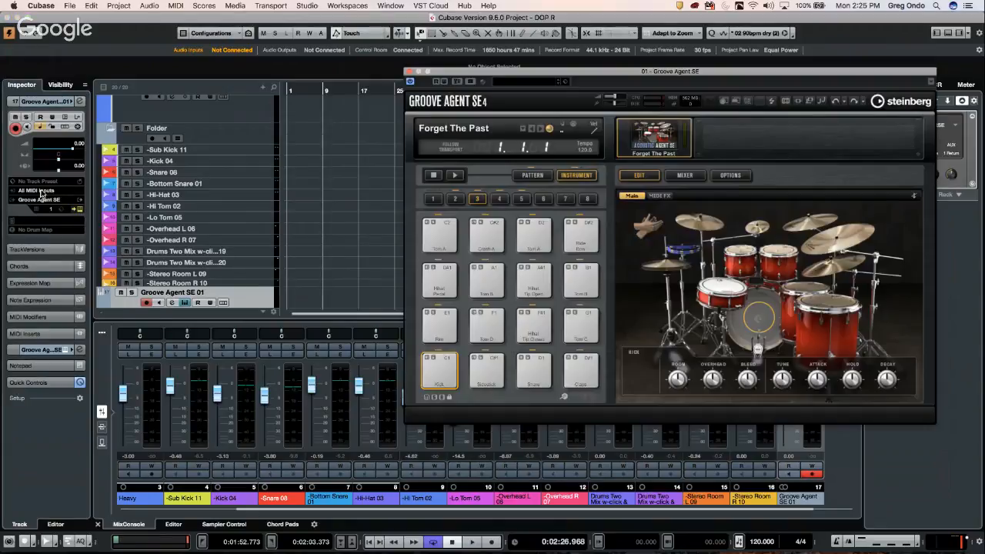
click(41, 191)
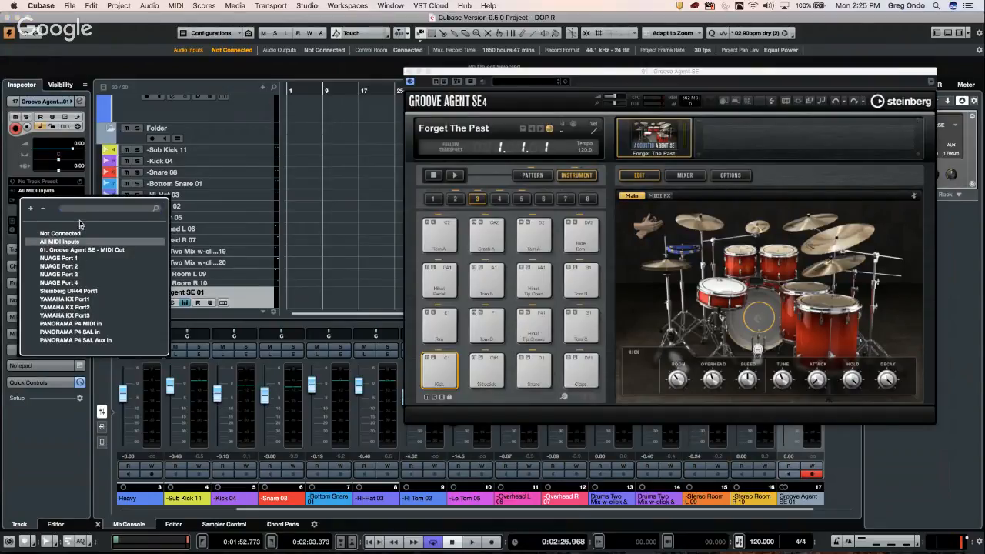
click(96, 251)
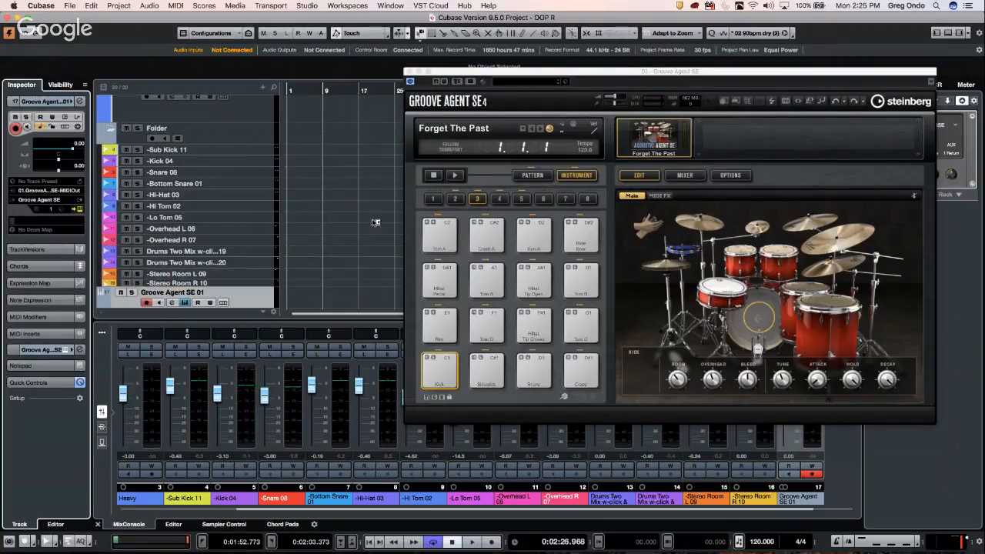
Step: Record Groove Agent SE's Main 5 and Main 8 pattern pads onto its track and start the plug-in's own playback
click(532, 175)
click(533, 324)
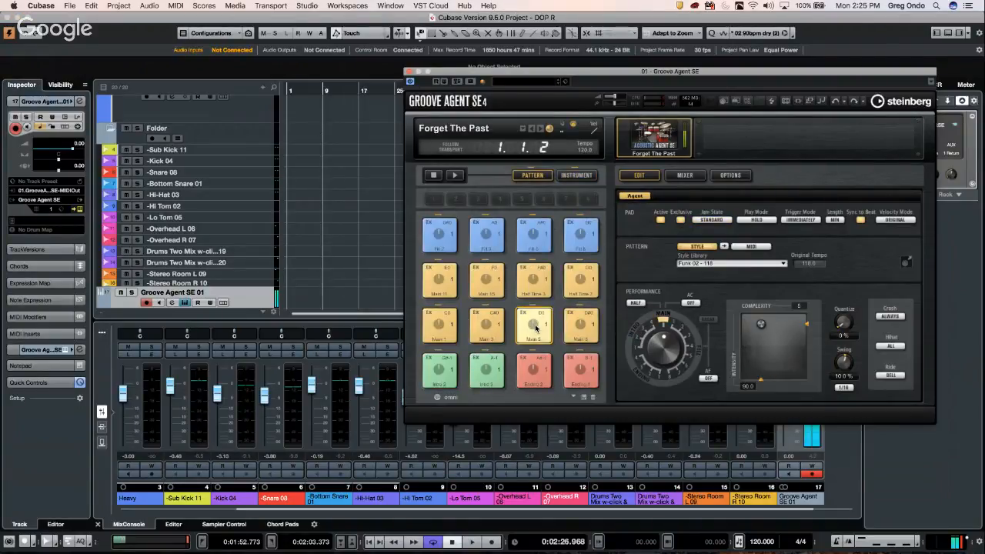
click(493, 542)
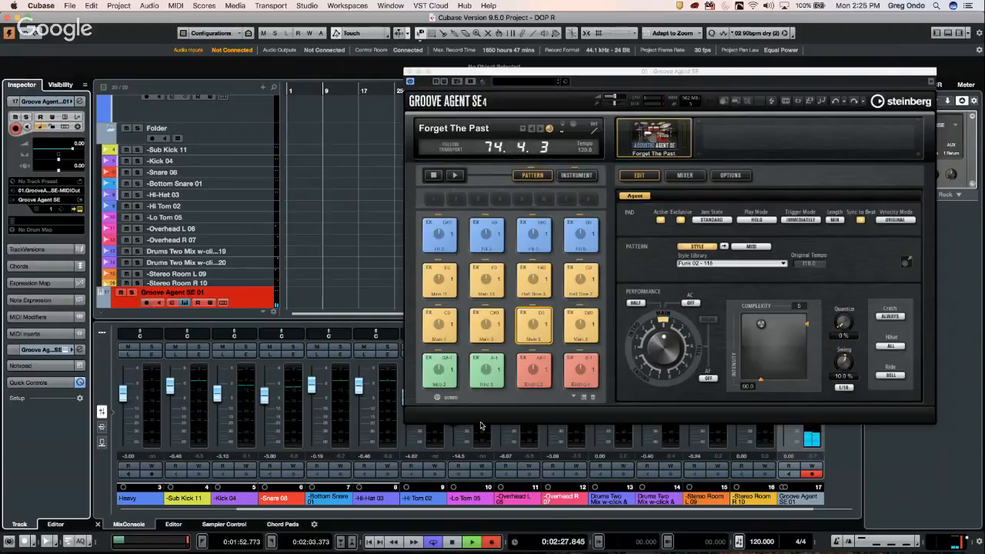
click(588, 329)
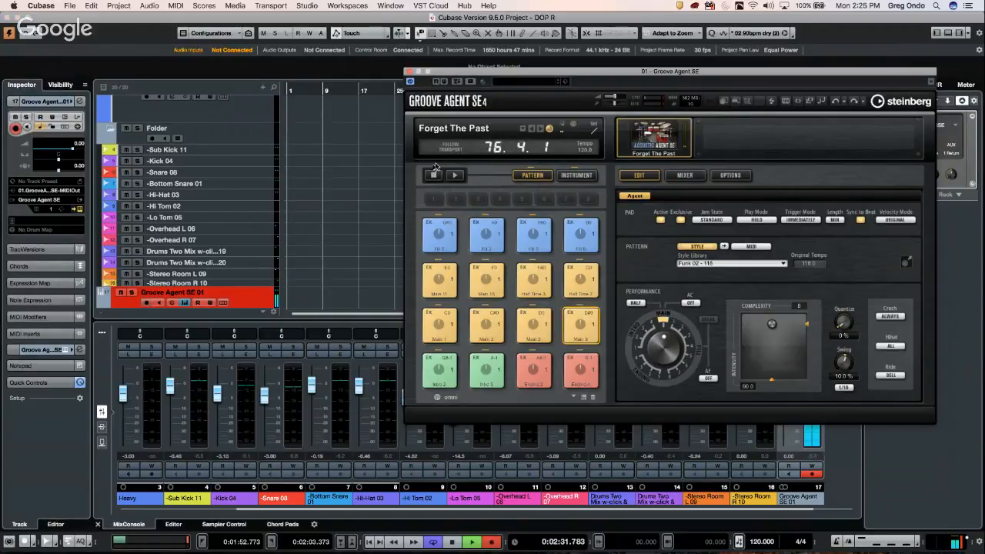
click(460, 176)
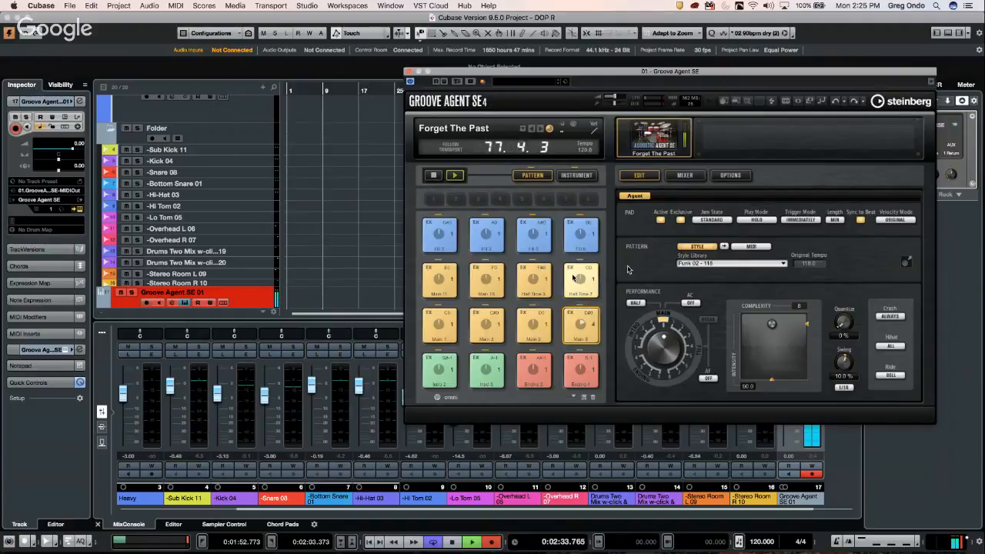
Step: Stop the project recording and Groove Agent SE's own playback, and close the plug-in window
drag(450, 71, 702, 111)
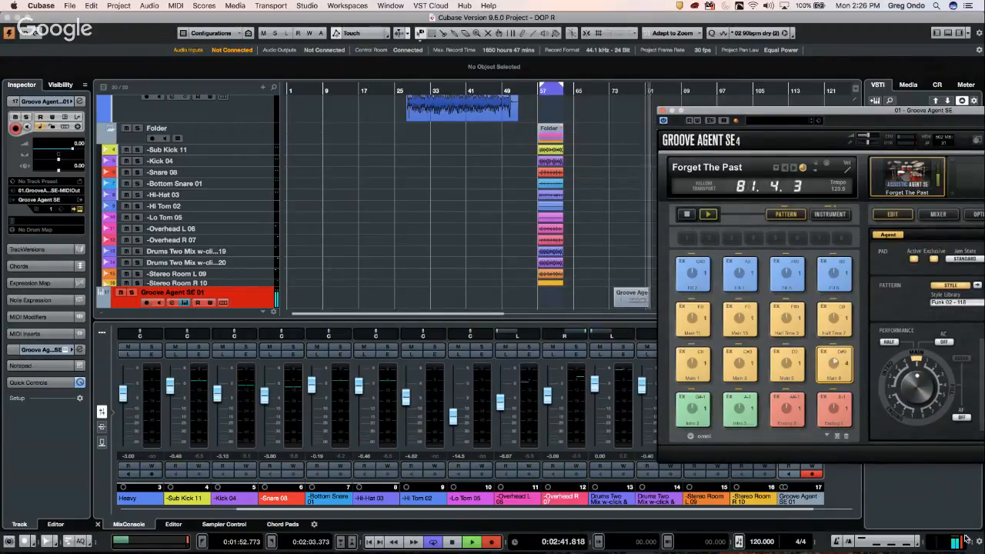
drag(968, 539, 967, 533)
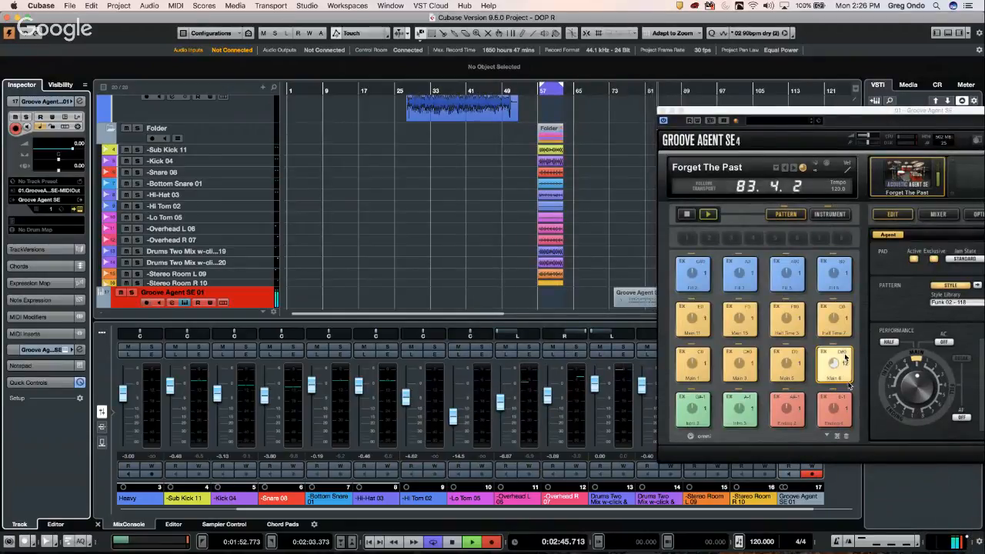
click(662, 111)
click(650, 296)
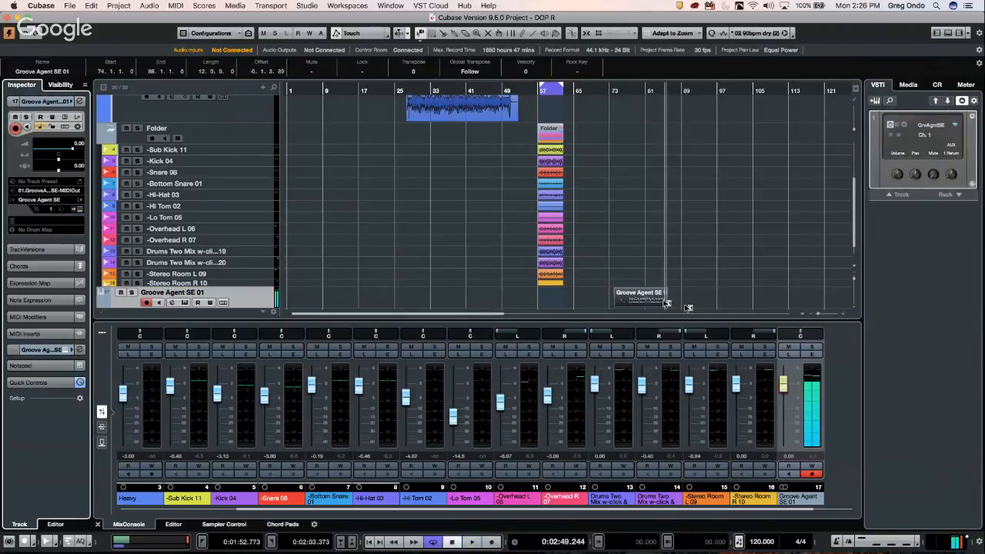
click(646, 299)
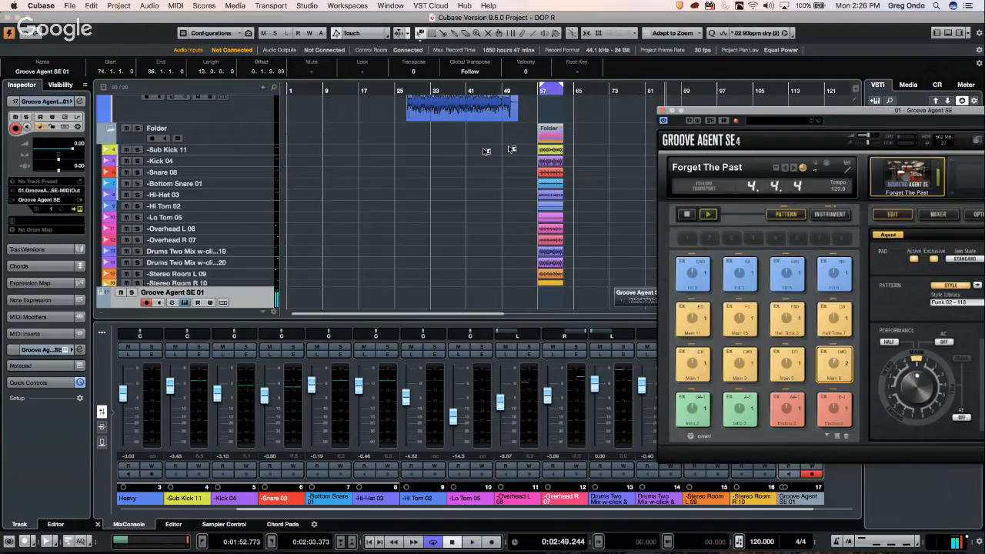
click(687, 216)
click(662, 111)
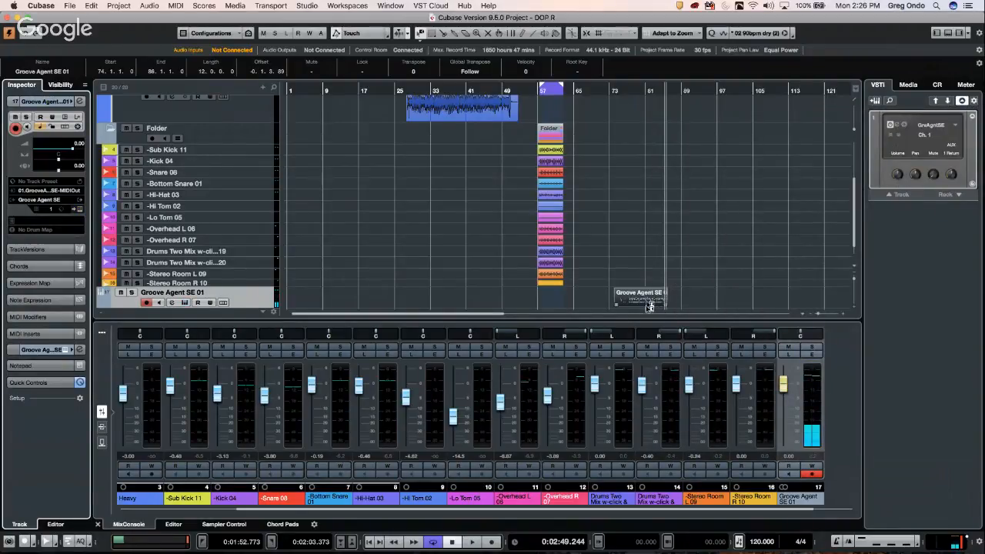
Step: Open the recorded Groove Agent SE 01 part in the lower zone and switch it to the Drum Editor
click(650, 302)
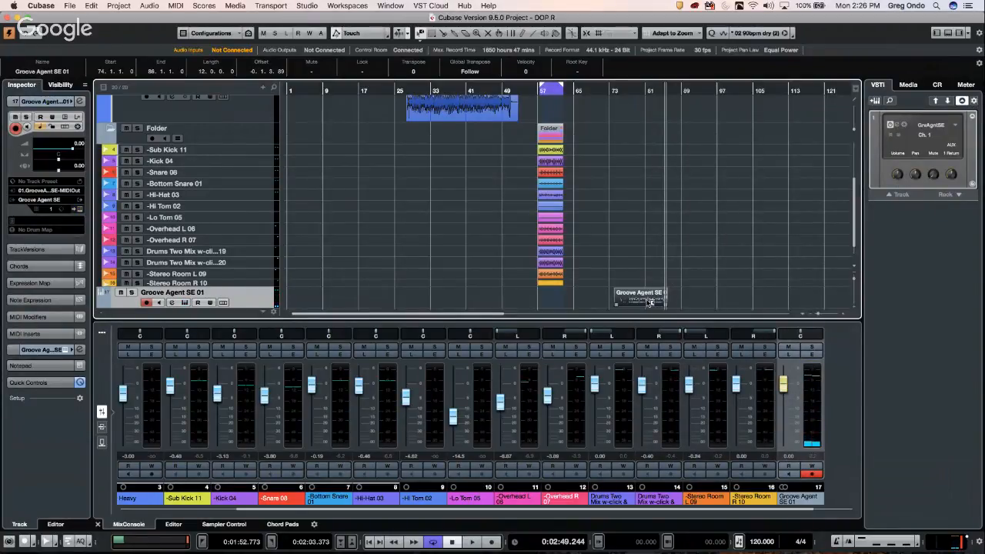
double_click(650, 302)
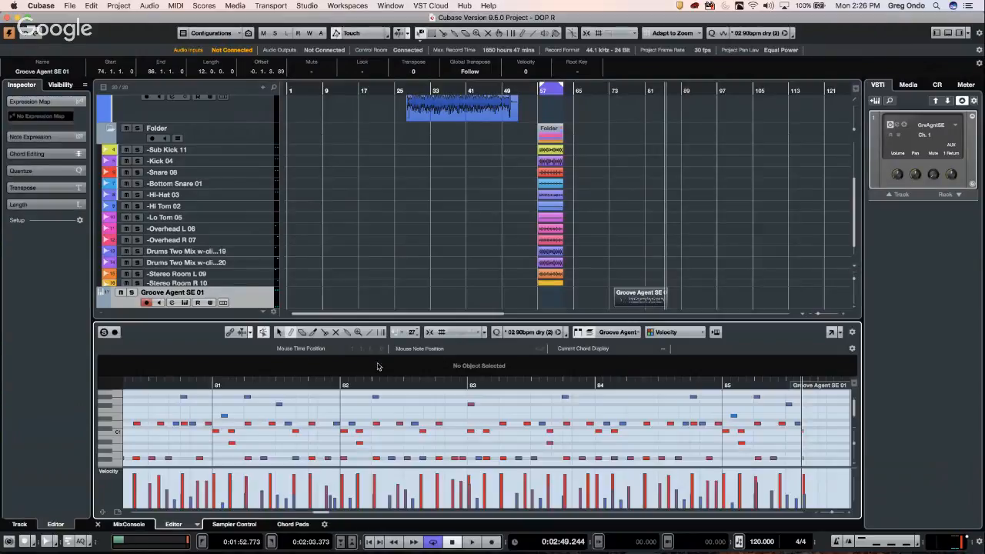
click(197, 524)
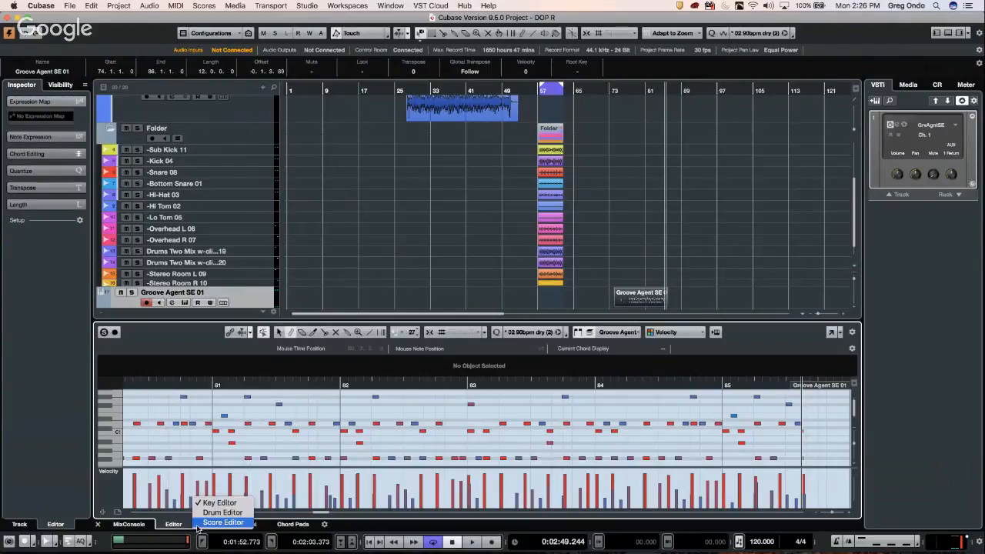
click(222, 512)
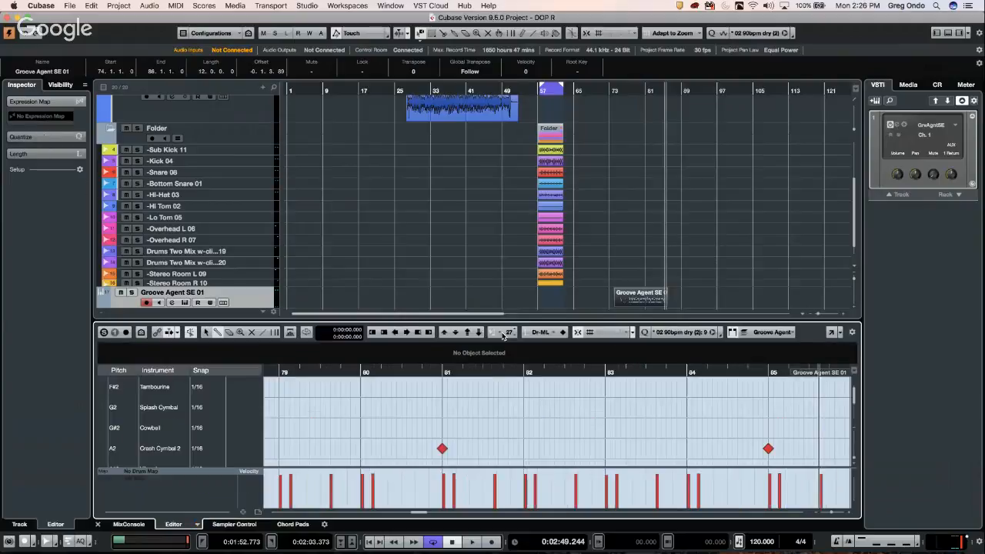
Step: Enlarge the Drum Editor and show only the drum sounds with events
drag(426, 320, 430, 273)
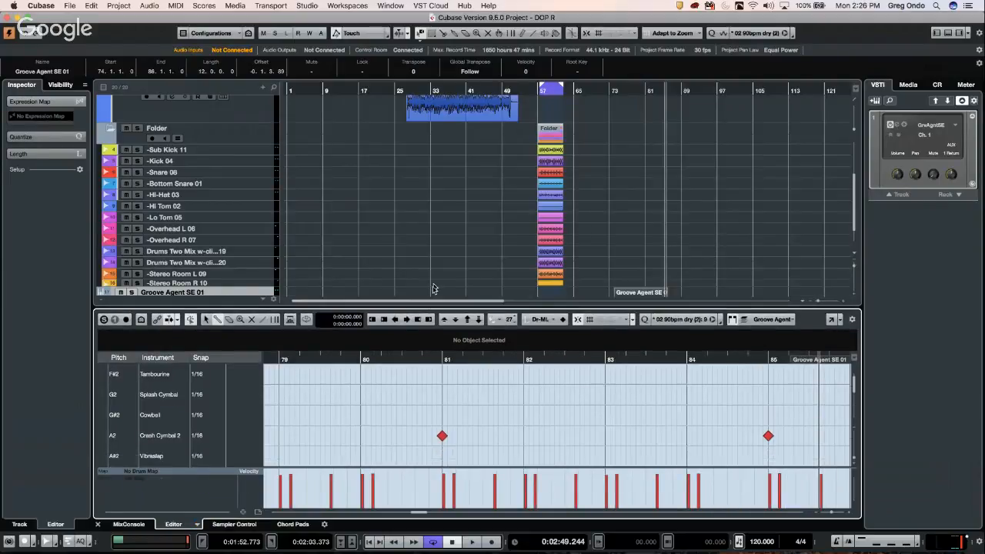
click(134, 282)
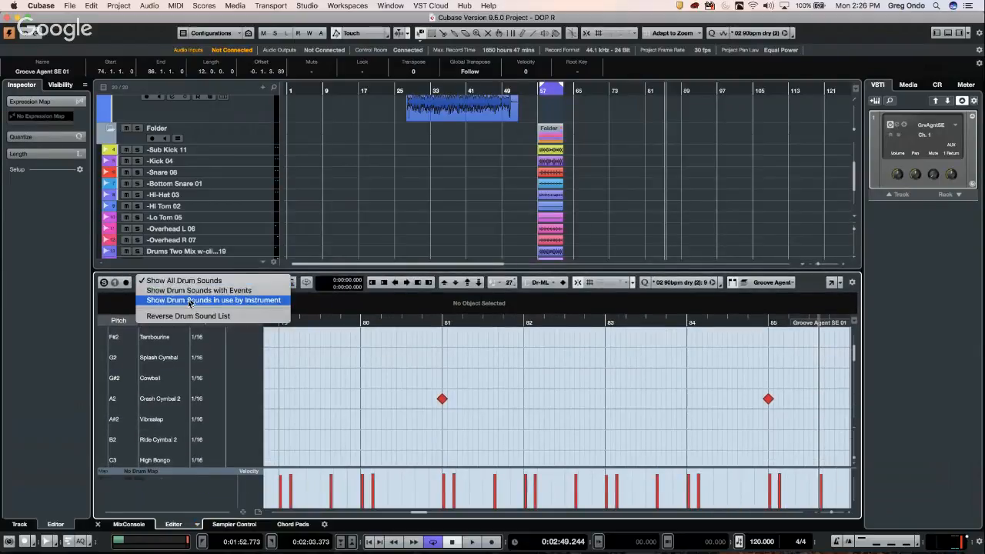
click(233, 292)
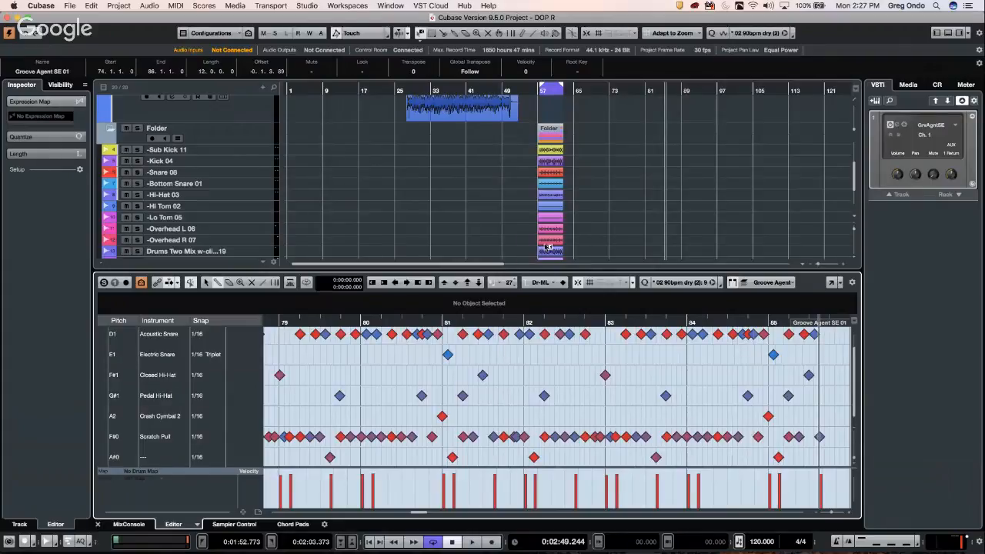
Step: Dissolve the recorded Groove Agent SE 01 part into separate pitches with Optimized Display enabled
drag(640, 230, 638, 226)
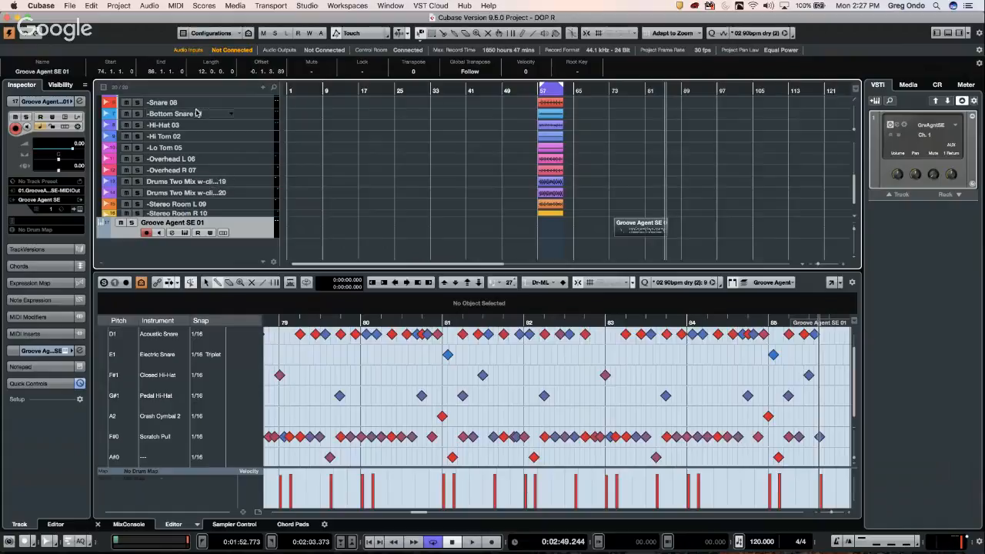
click(235, 6)
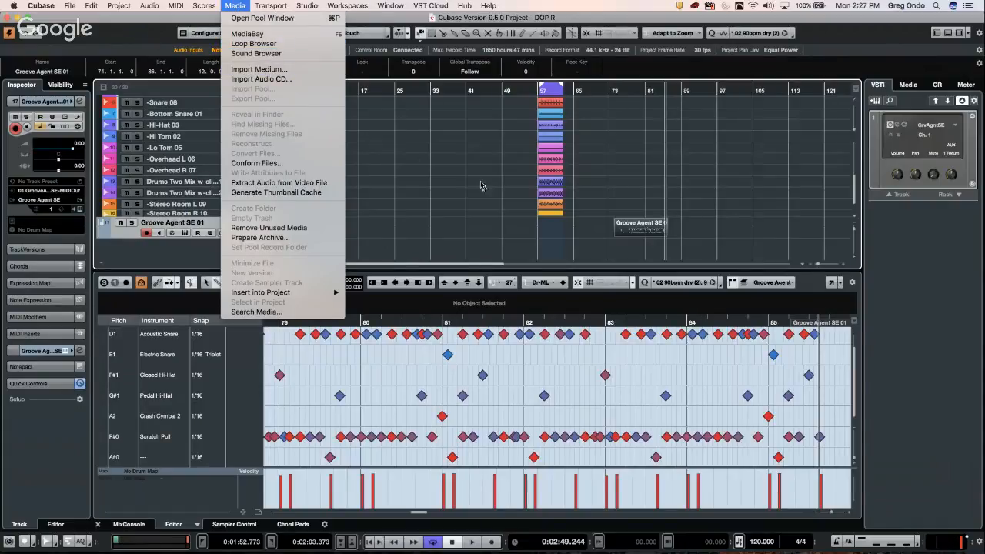
click(554, 190)
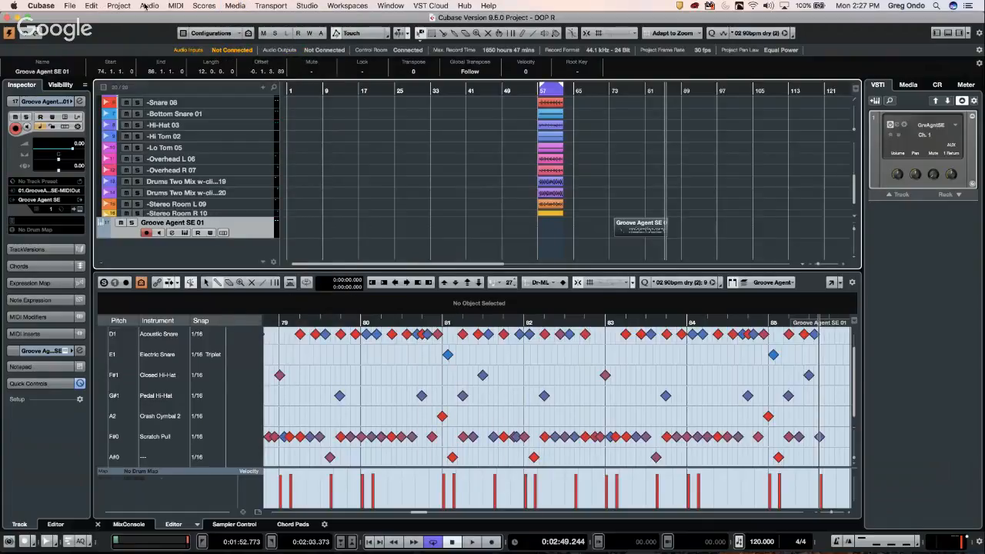
click(175, 6)
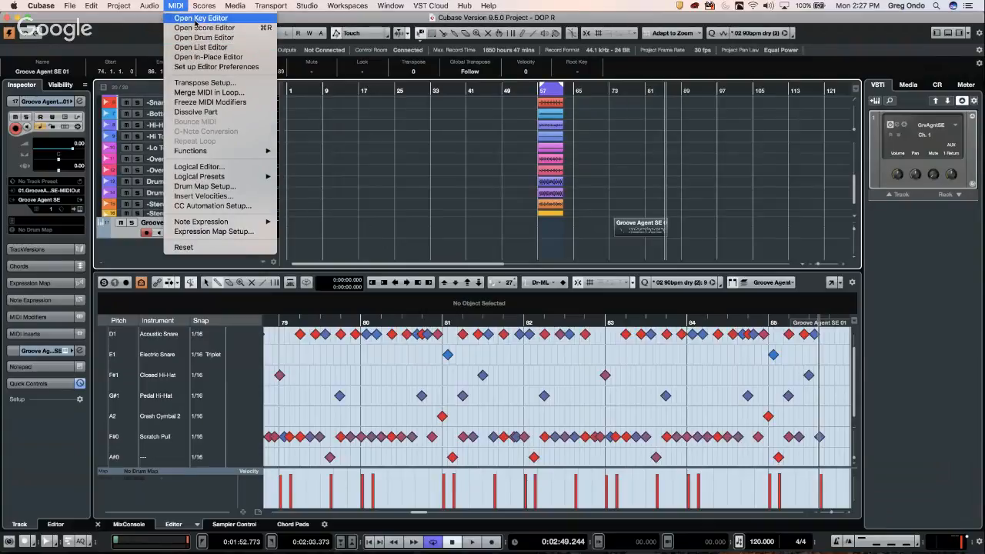
click(222, 112)
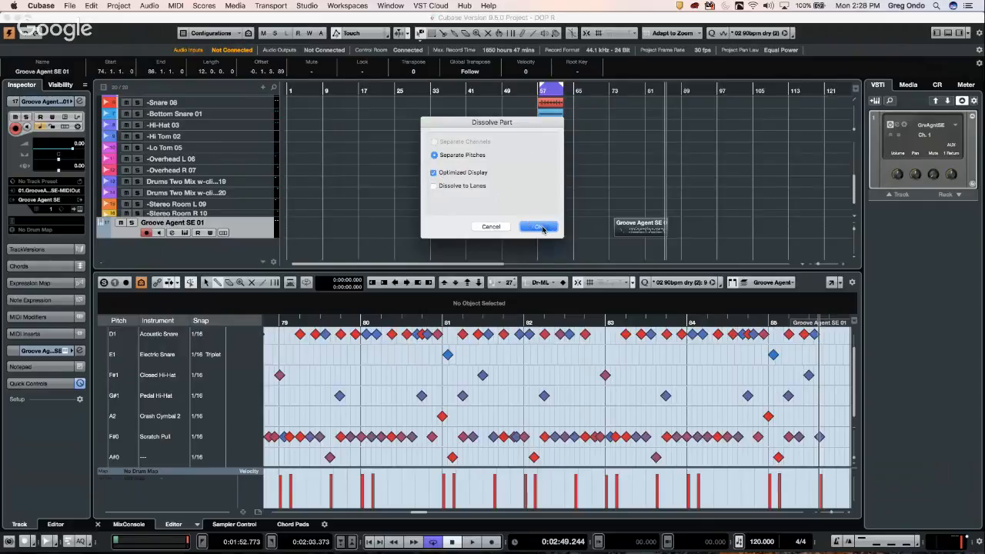
click(541, 228)
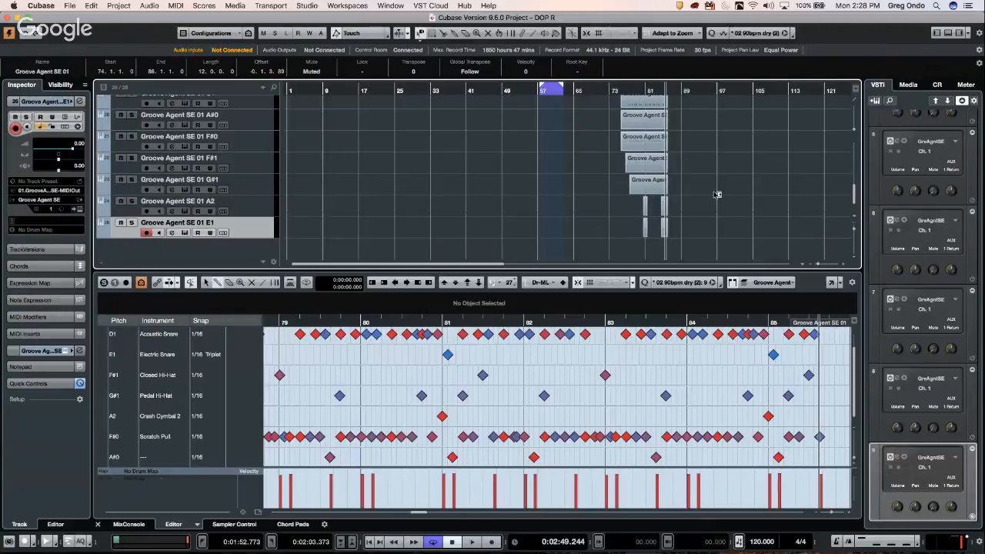
Step: Undo dissolving the Groove Agent SE 01 part and clear the selection
scroll(717, 194, up, 5)
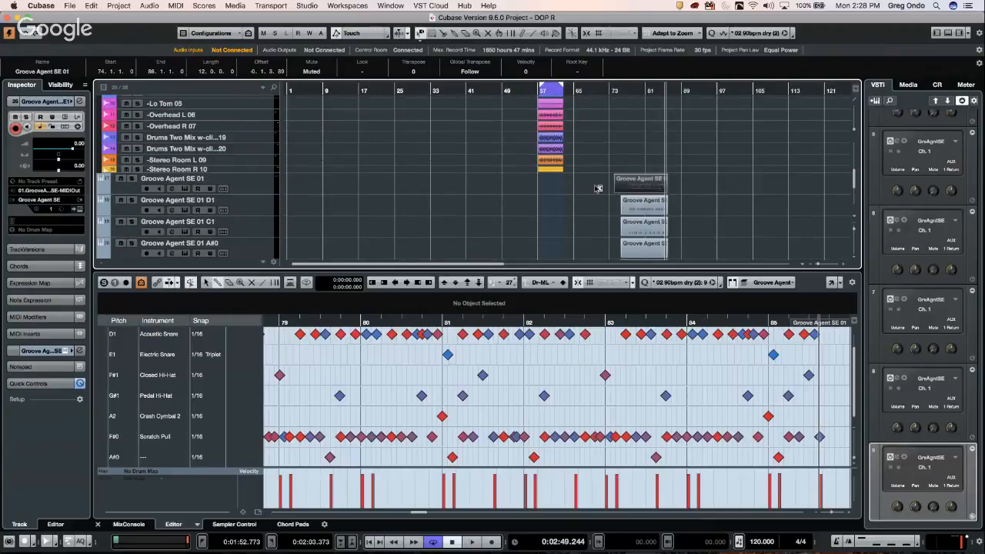
key(super+z)
click(647, 252)
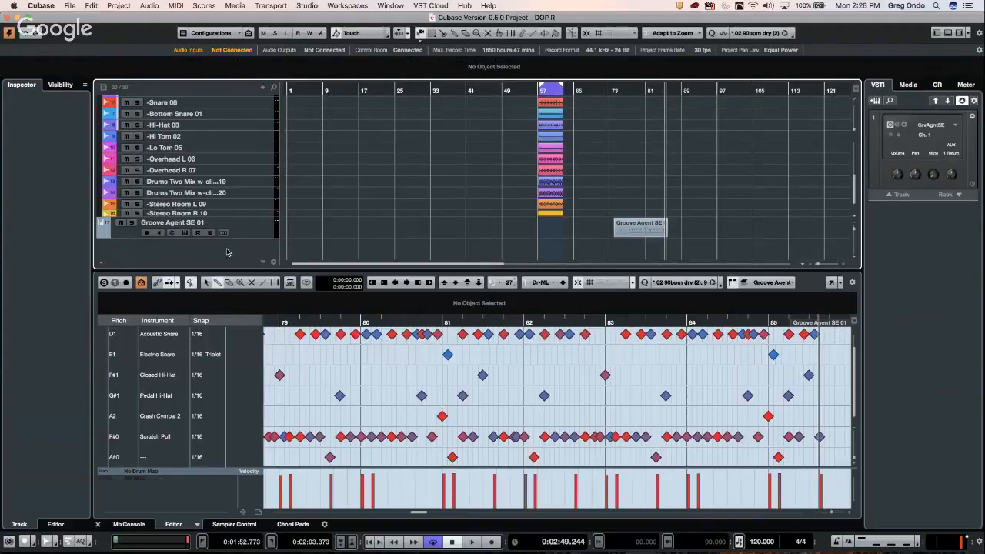
Step: Add one MIDI track below Groove Agent SE 01, enlarge its height and copy the recorded drum part onto it
right_click(227, 252)
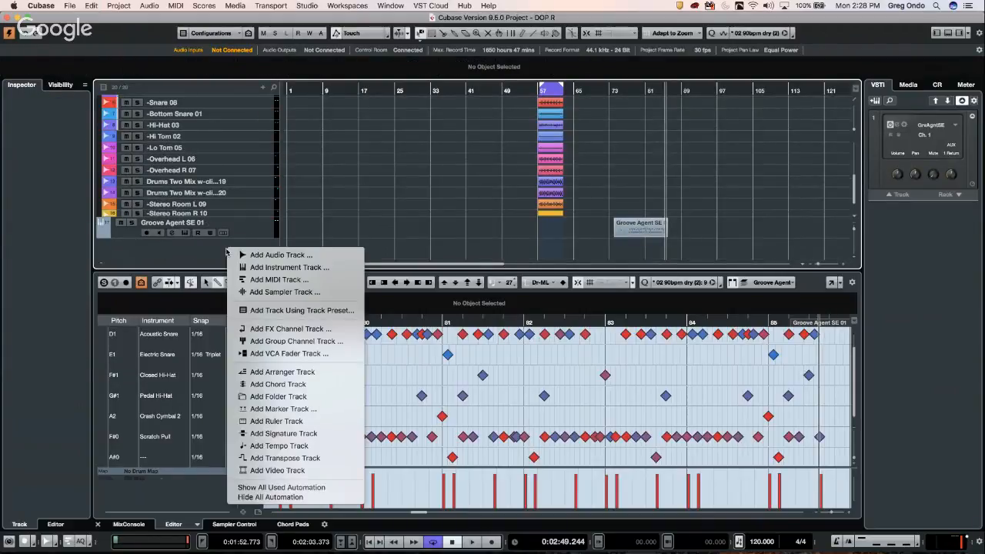
click(310, 280)
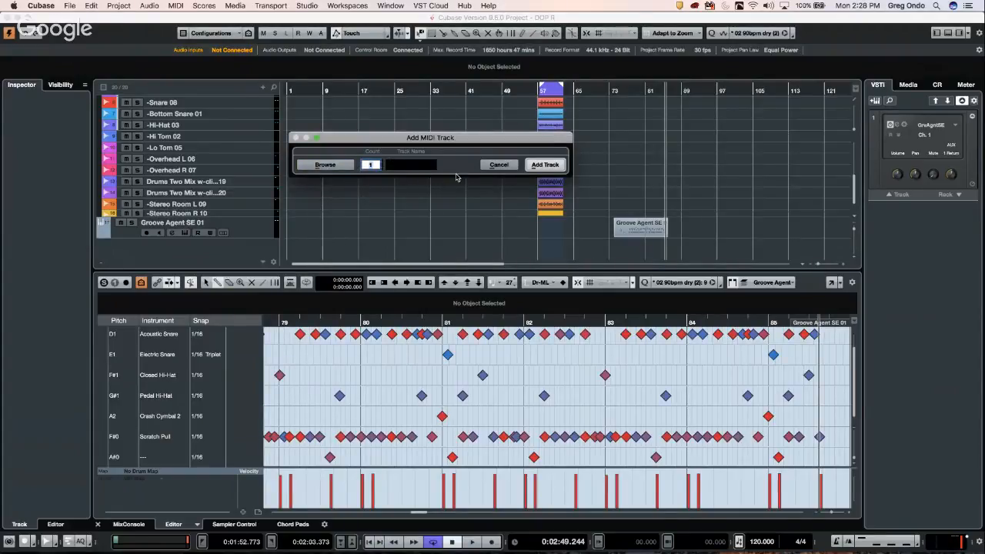
click(551, 168)
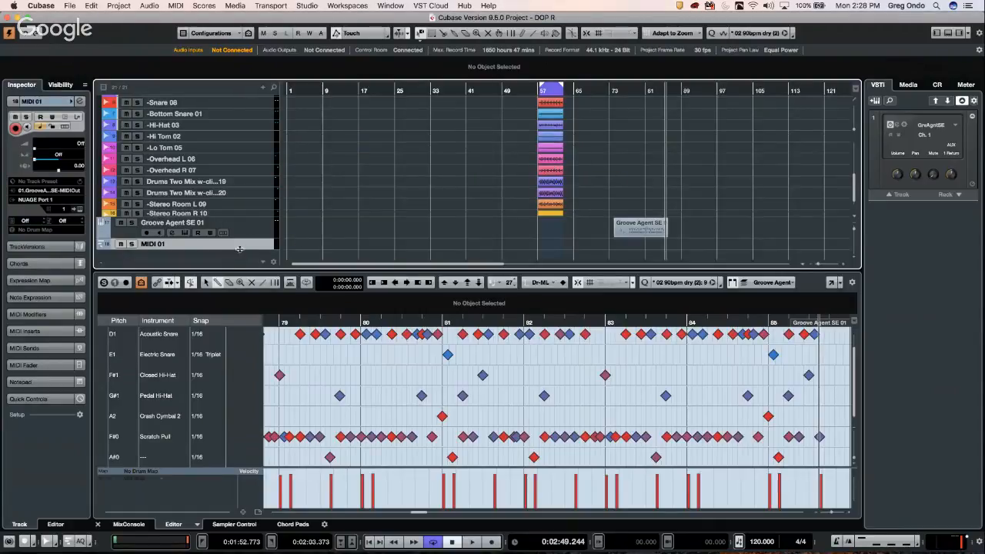
drag(239, 249, 239, 257)
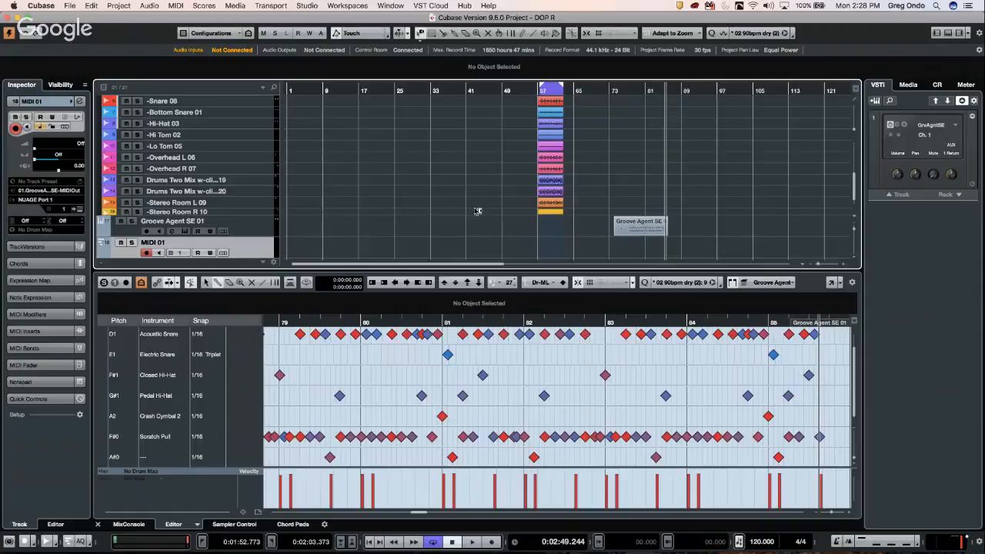
drag(639, 225, 645, 246)
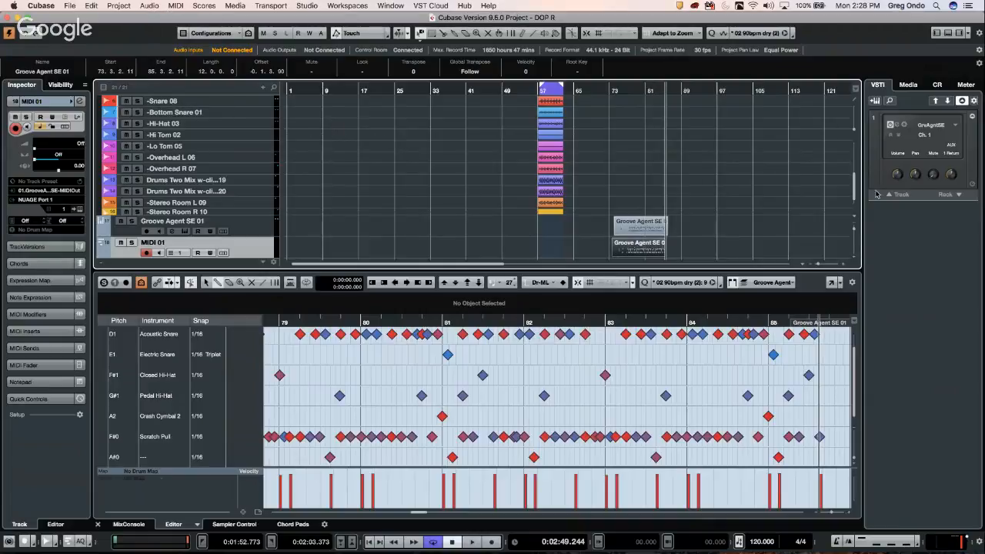
Step: Add a second Groove Agent SE as a rack instrument and create a MIDI track assigned to it
click(960, 196)
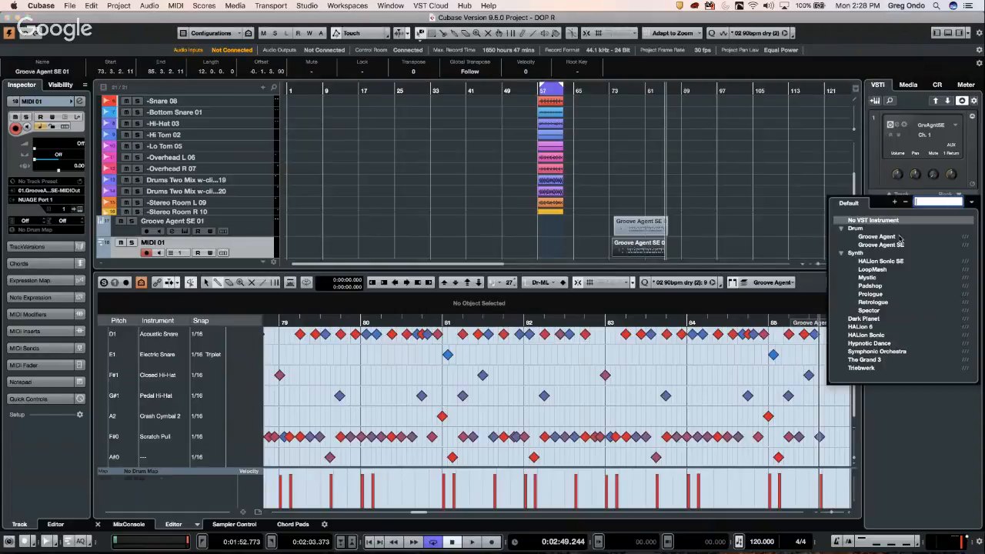
click(881, 245)
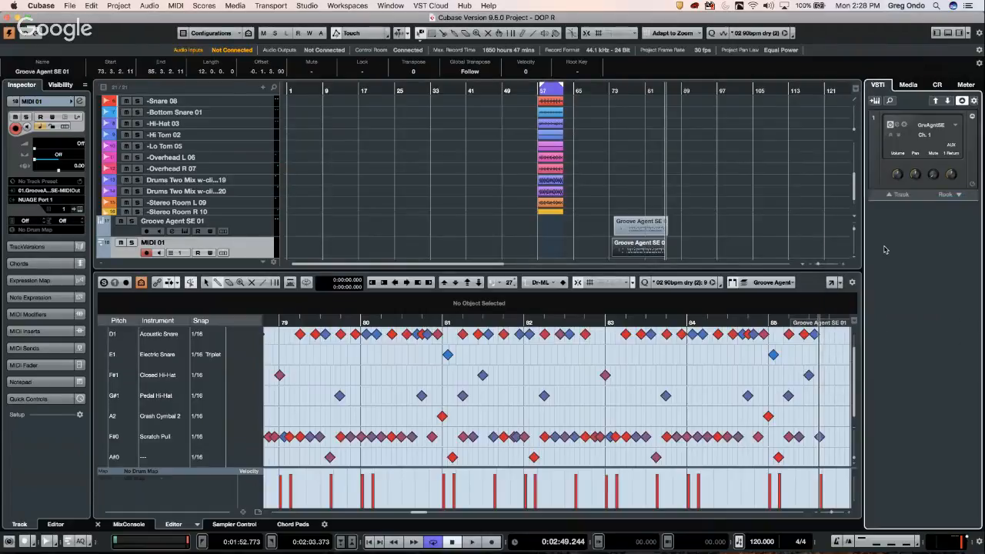
click(594, 196)
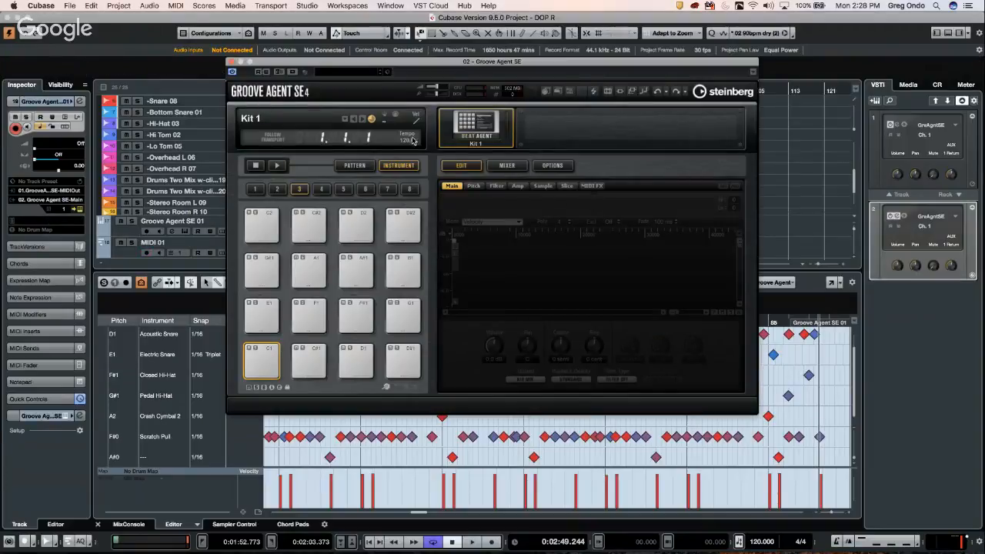
Step: Load the Forget The Past kit with its patterns into the second Groove Agent SE and close the instrument window
right_click(475, 123)
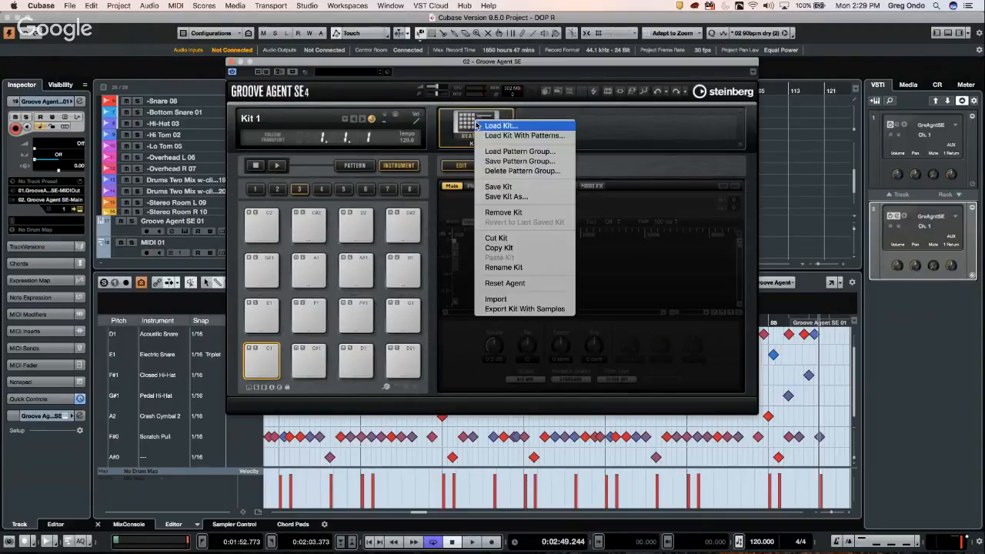
click(536, 137)
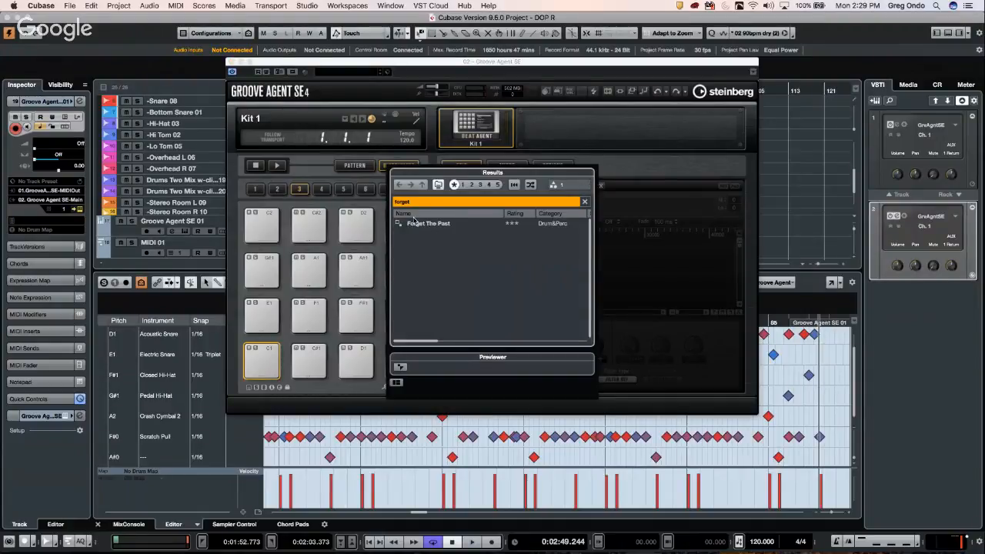
double_click(414, 224)
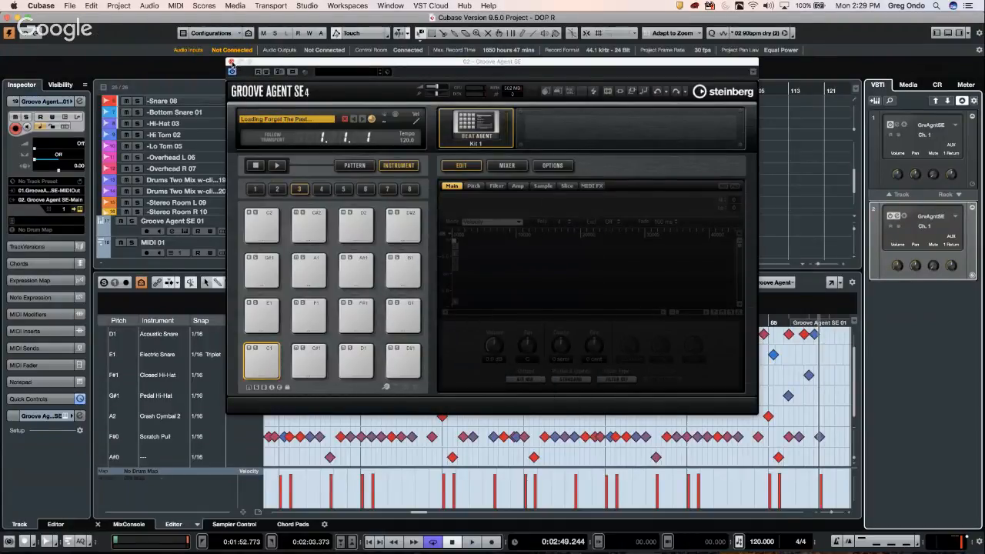
click(230, 61)
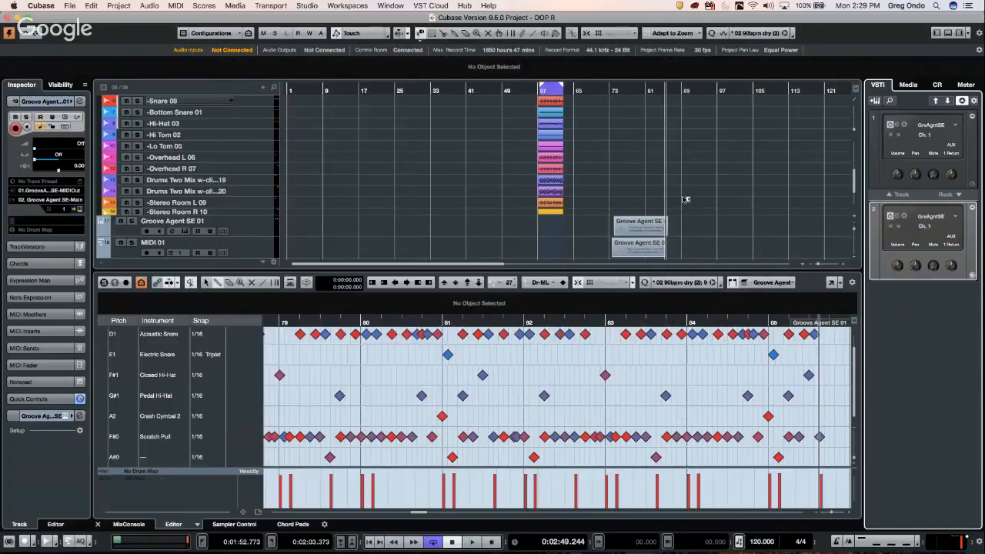
Step: Dissolve the copied drum part on the MIDI 01 track into separate pitches with Optimized Display enabled
click(630, 256)
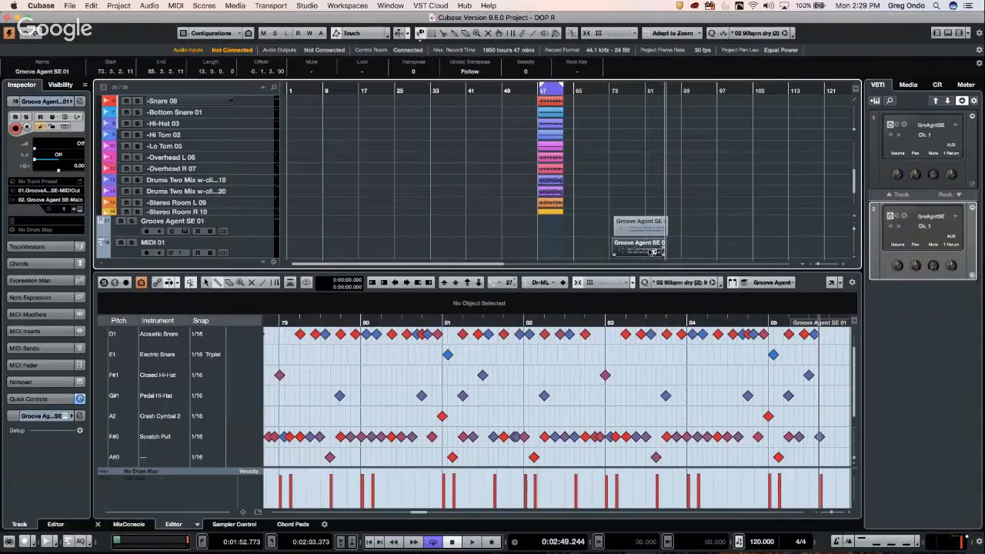
click(160, 6)
click(206, 112)
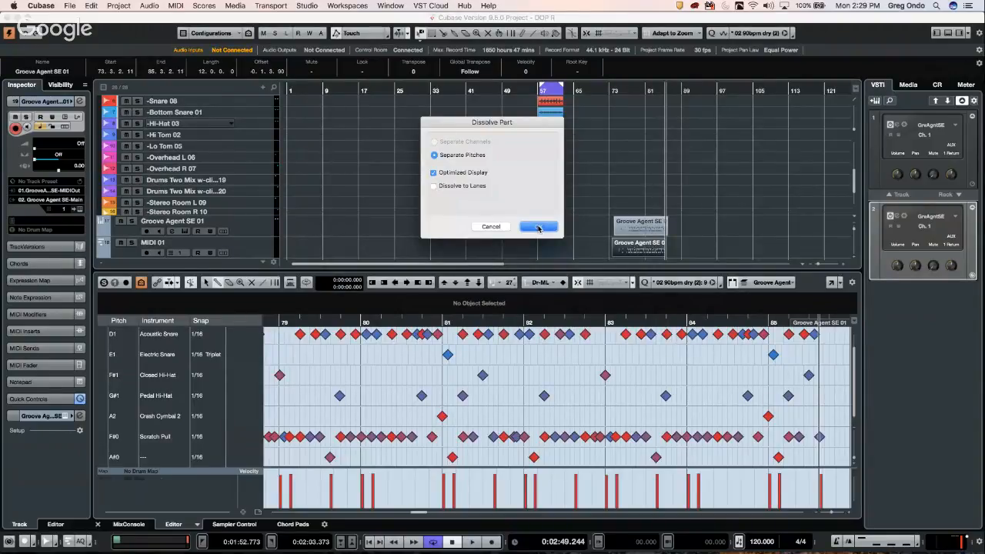
click(538, 228)
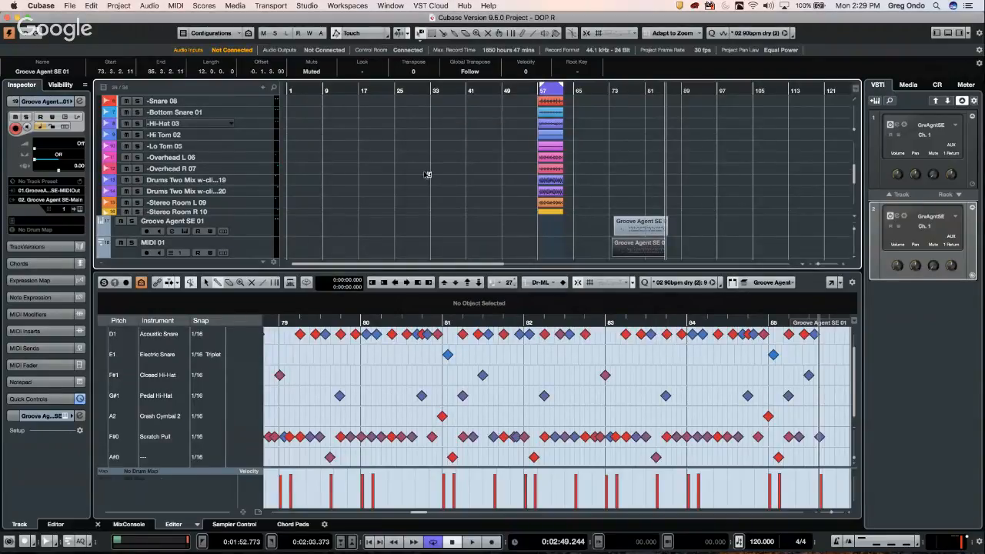
Step: Examine the dissolved single-pitch drum parts on their own tracks, selecting individual parts from D1 through G#1
scroll(428, 176, down, 5)
scroll(429, 175, up, 5)
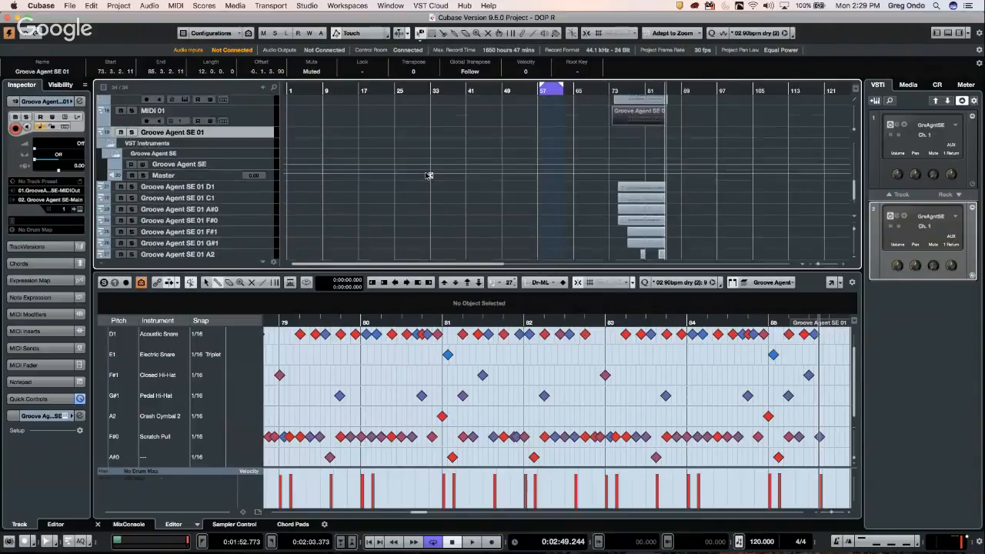
scroll(429, 175, down, 3)
scroll(542, 179, down, 1)
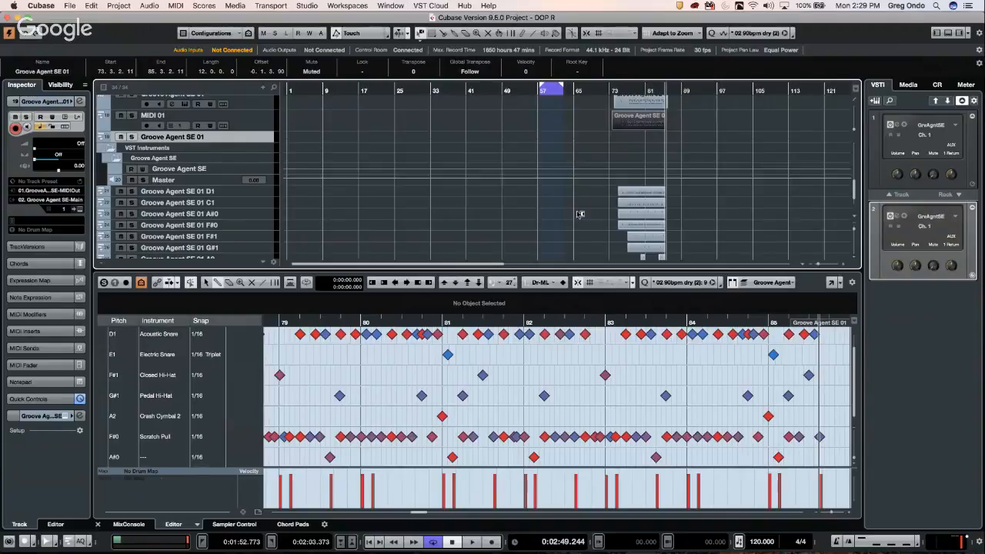
click(634, 196)
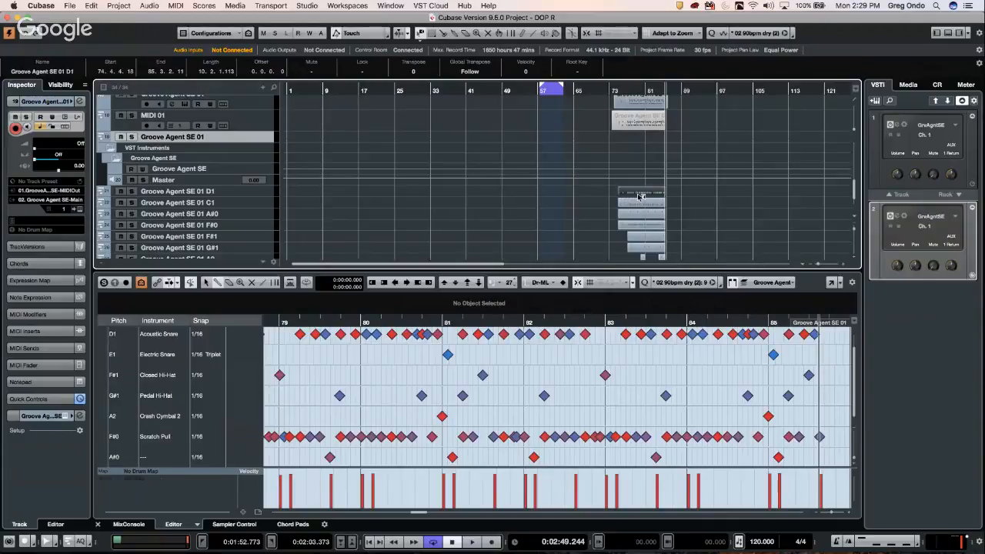
click(640, 214)
click(641, 226)
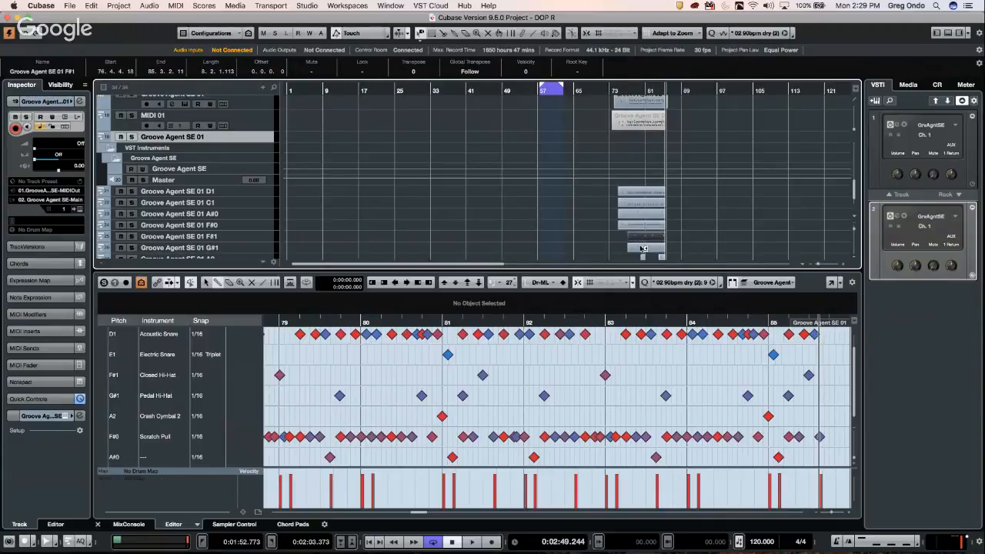
click(650, 205)
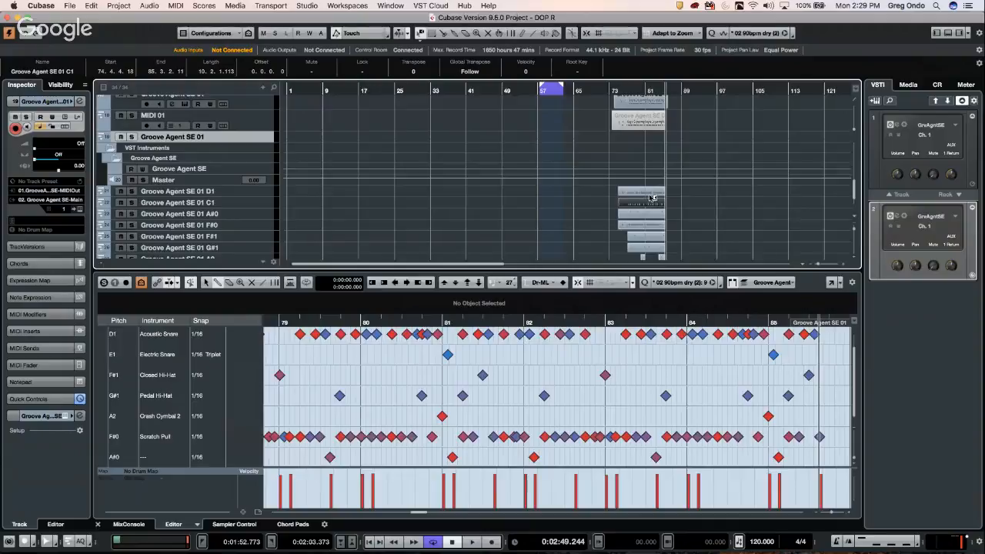
click(648, 194)
click(648, 215)
click(646, 237)
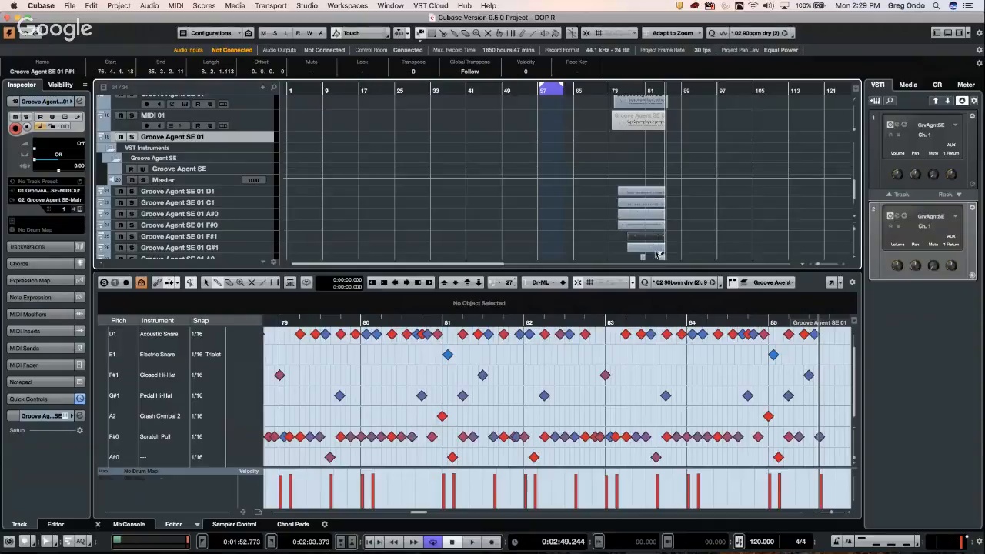
click(652, 247)
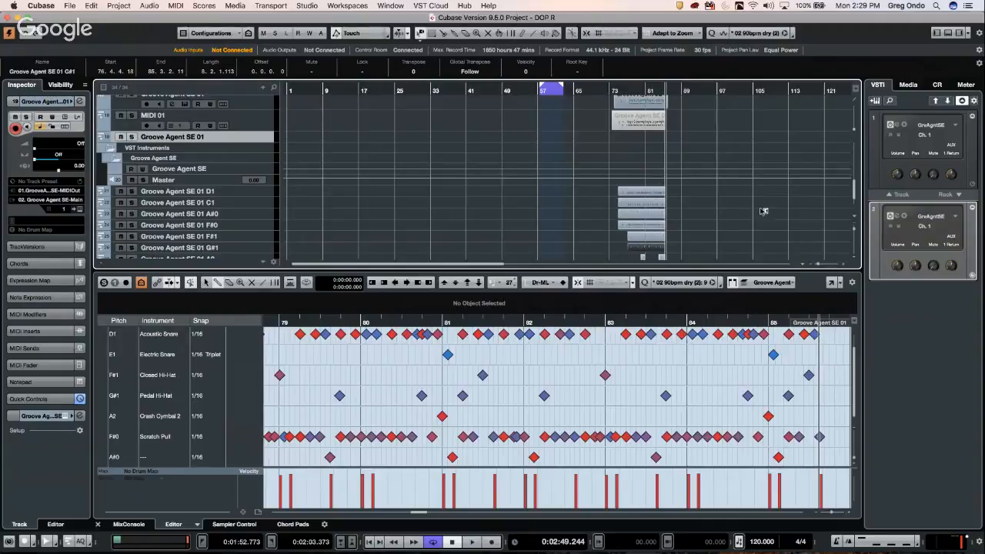
scroll(763, 210, down, 3)
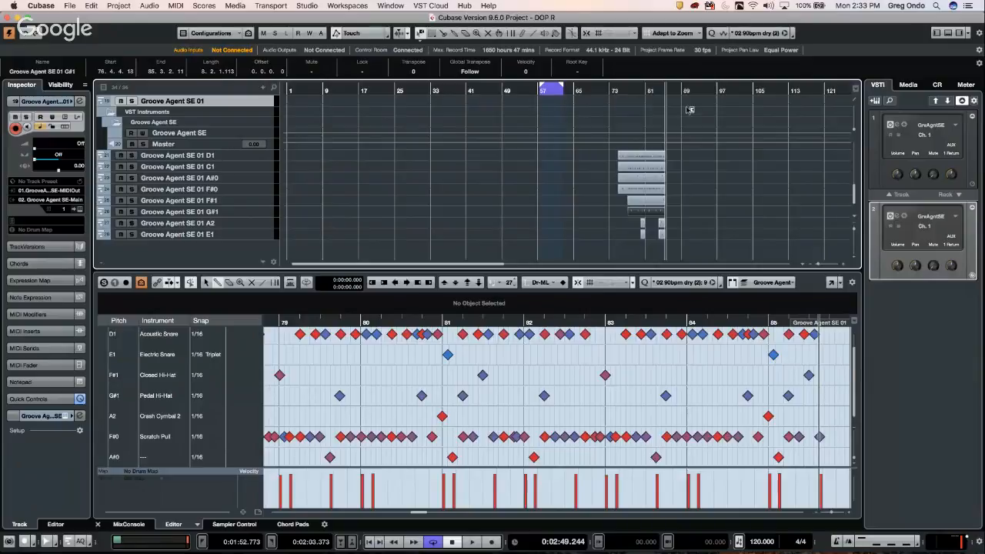
Step: Show the Media browser in place of the VST instruments rack
click(908, 85)
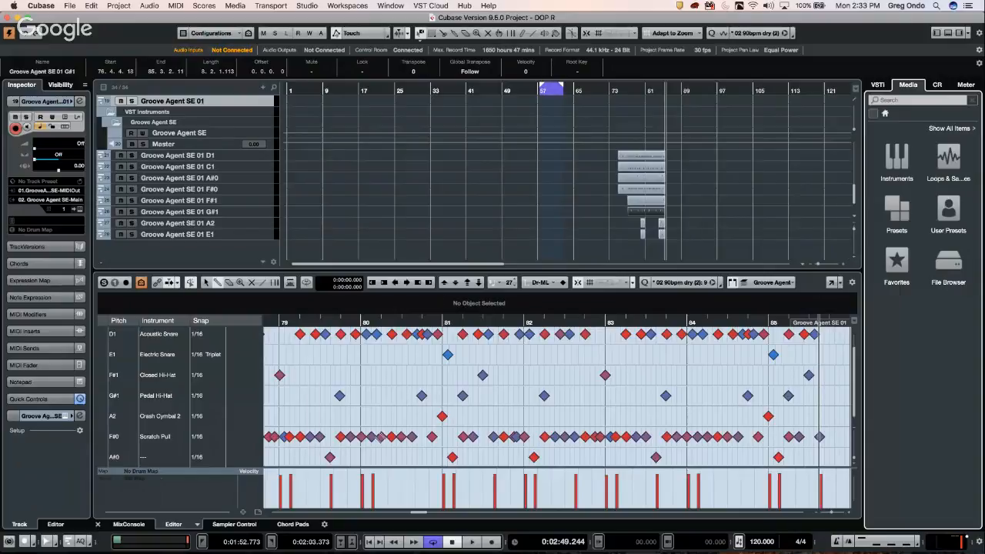
Step: Display the Sampler Control editor and open the Caleidoscope content set in the Loops & Samples media
click(238, 525)
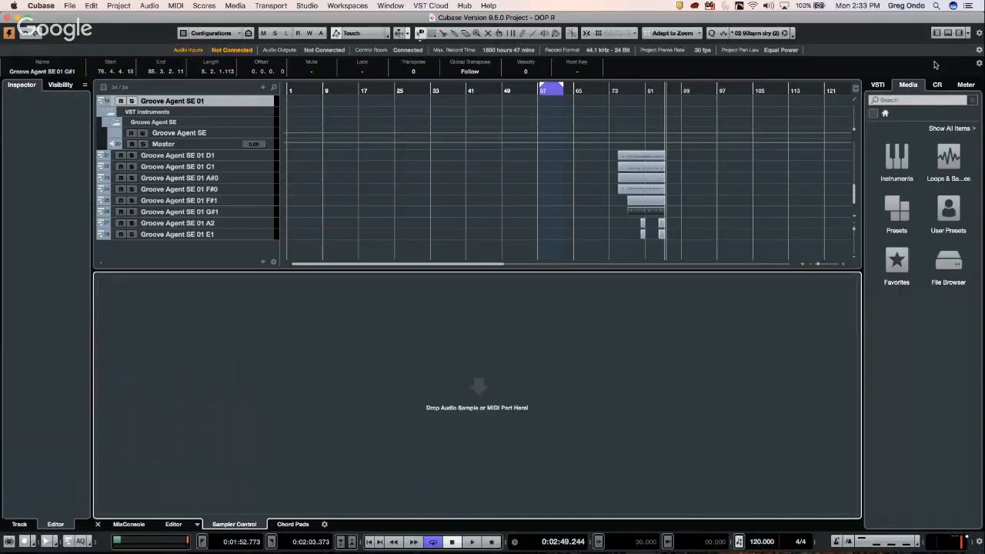
click(948, 158)
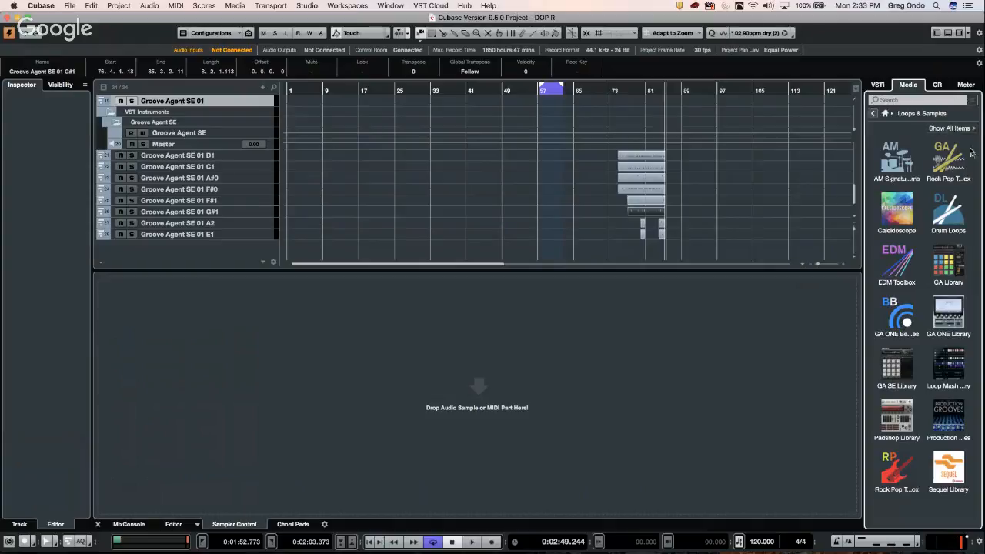
click(900, 207)
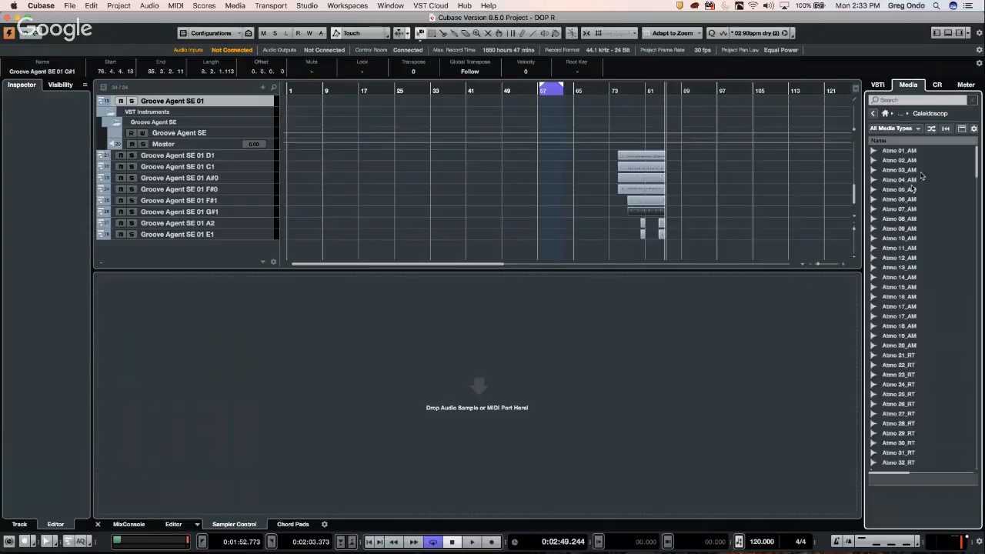
Step: Audition several Atmo loops, including Atmo 07_AM and Atmo 17_AM, and create a sampler track from Atmo 22_RT
click(902, 208)
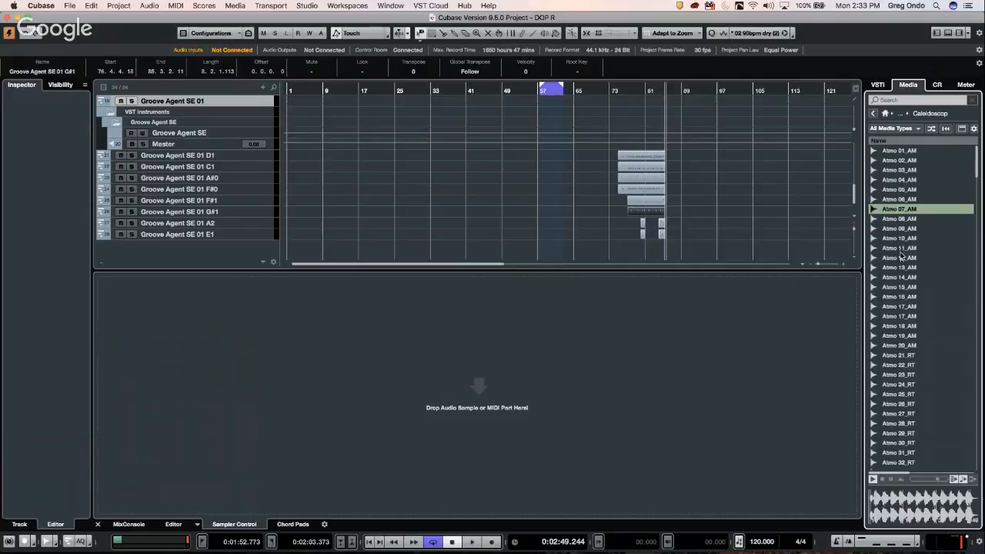
click(900, 258)
click(894, 316)
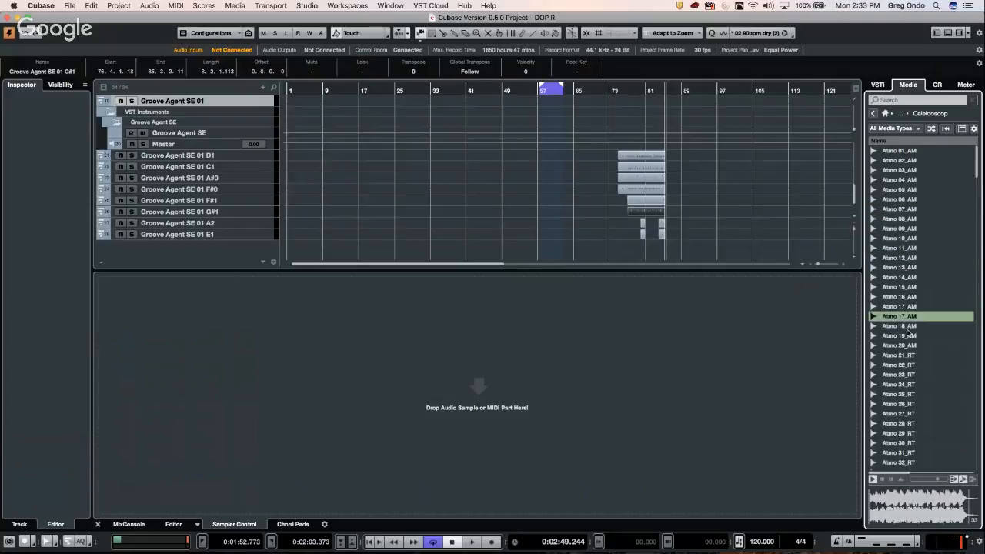
click(914, 366)
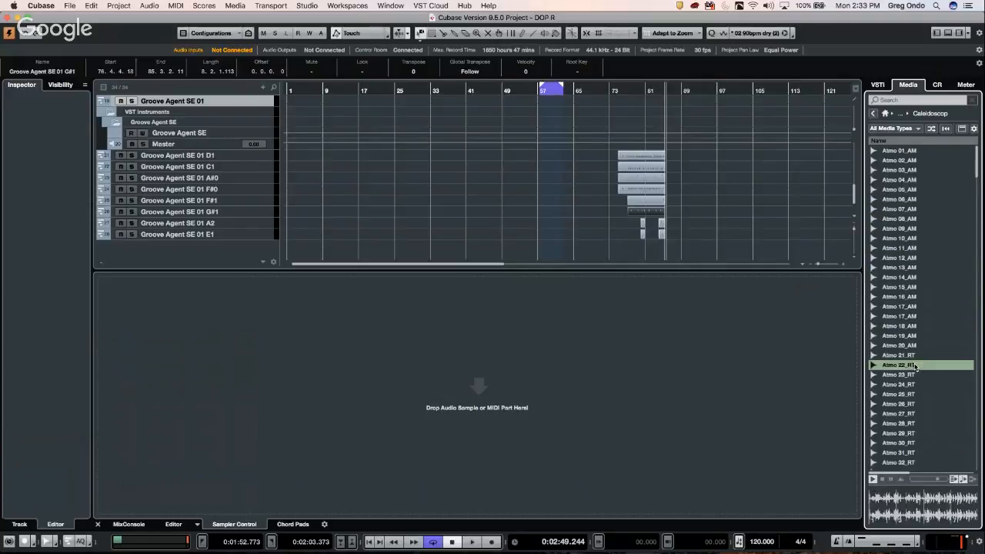
right_click(915, 366)
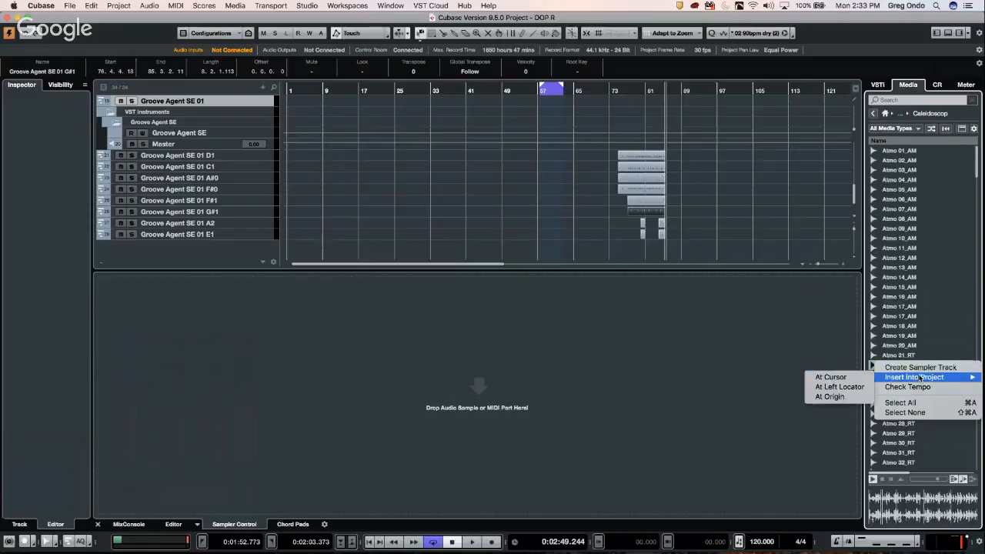
click(921, 370)
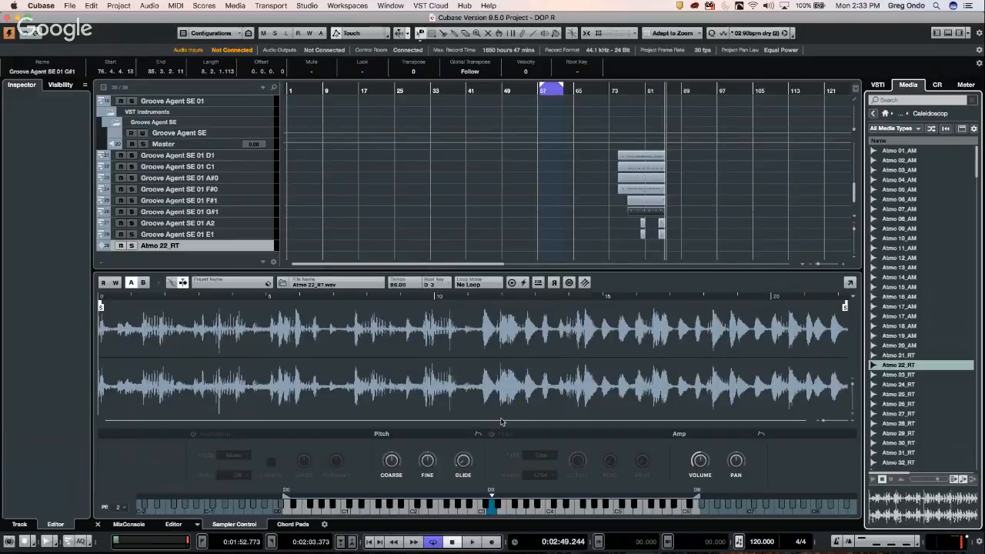
Step: Audition the Atmo 22_RT sample at different pitches by playing several notes above and below the root key
click(545, 508)
click(567, 507)
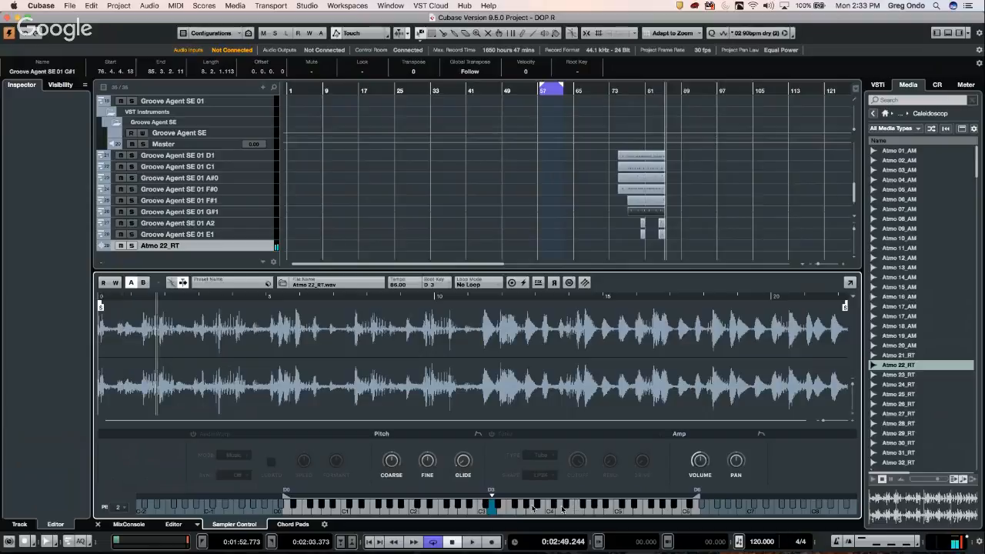
click(541, 510)
click(512, 509)
click(472, 509)
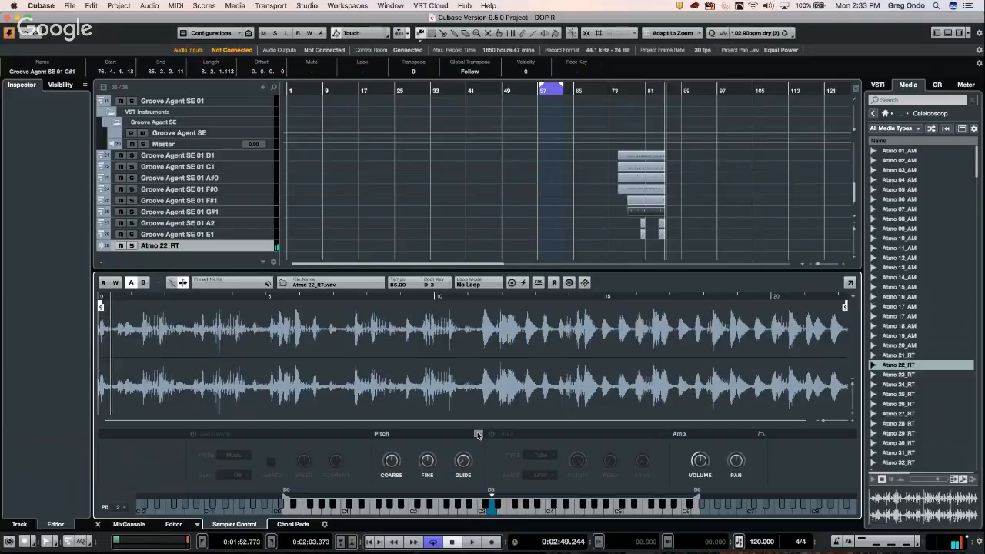
Step: Enable AudioWarp and a Clip-type filter for Atmo 22_RT, and lower the pitch envelope's sustain node at about 0.27 s
click(477, 434)
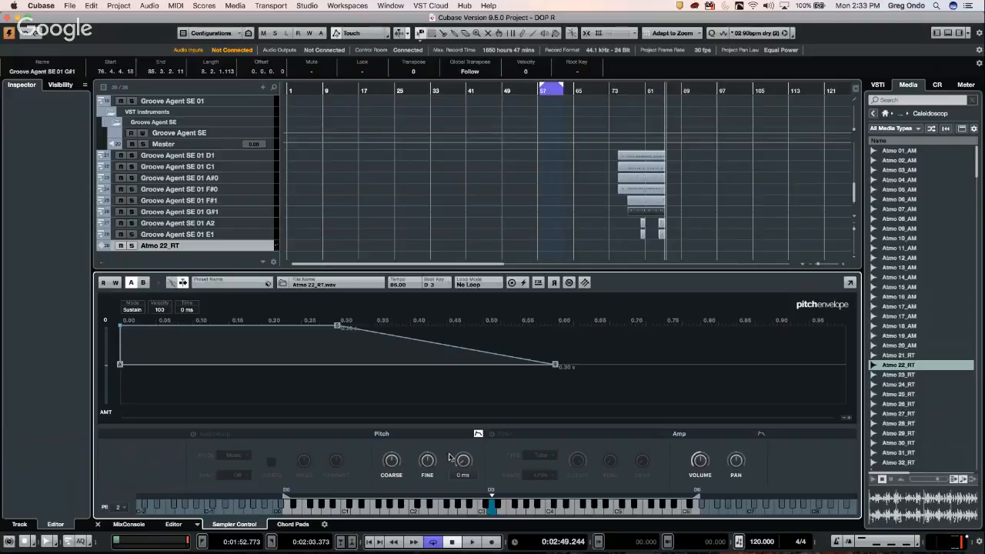
click(192, 434)
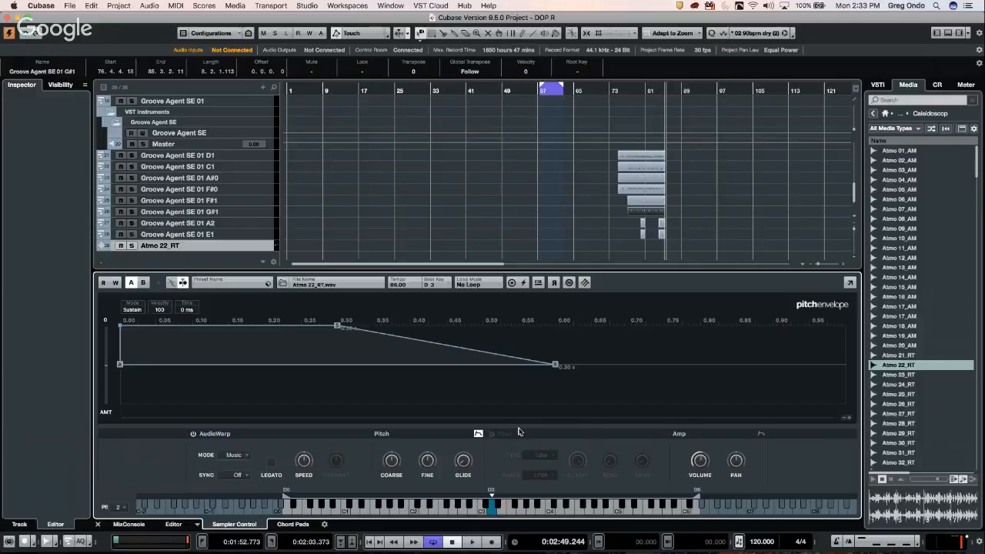
click(492, 433)
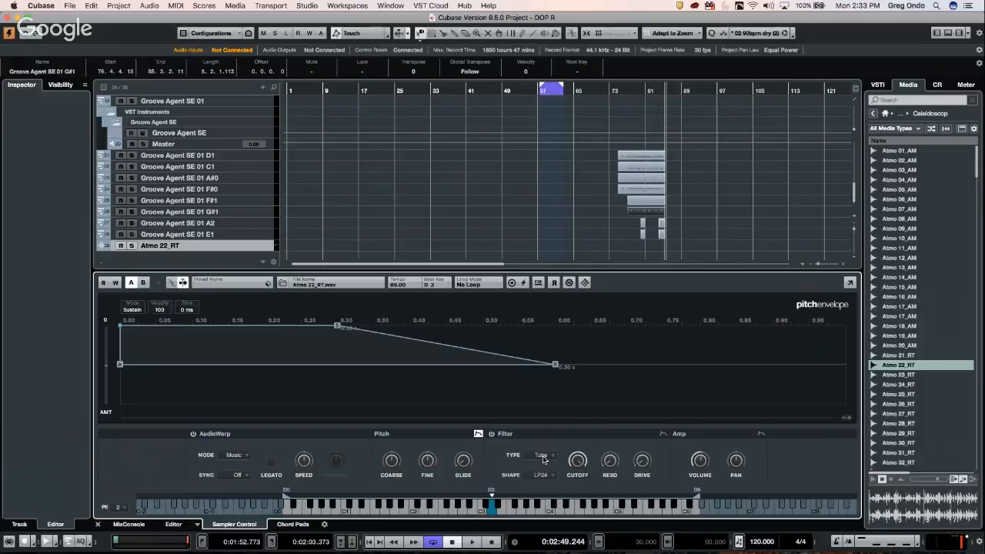
click(543, 459)
click(534, 393)
drag(337, 326, 321, 339)
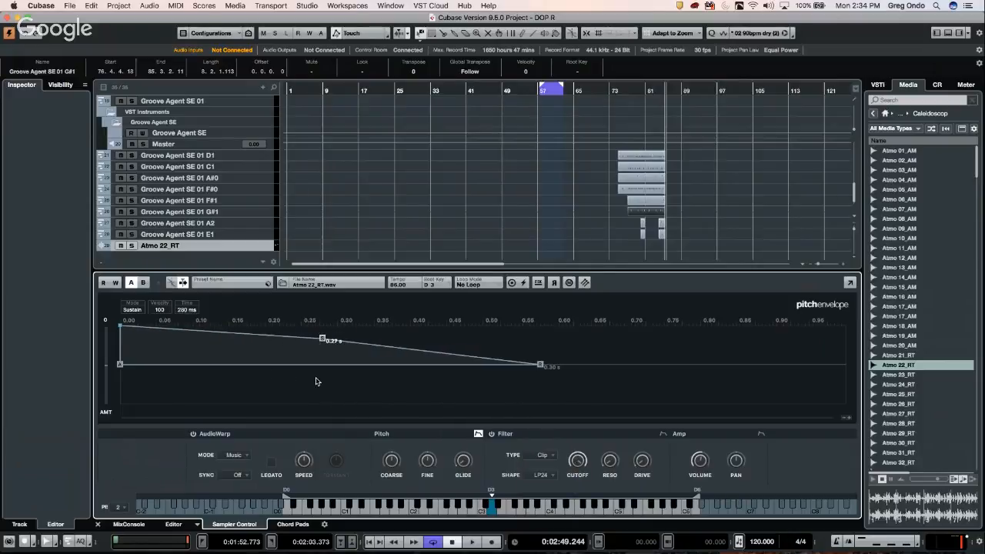
click(592, 507)
Step: Load the guitar heavy_01 event from the Heavy track into Sampler Control and switch from the pitch envelope to the waveform
drag(896, 209, 199, 256)
scroll(440, 206, up, 15)
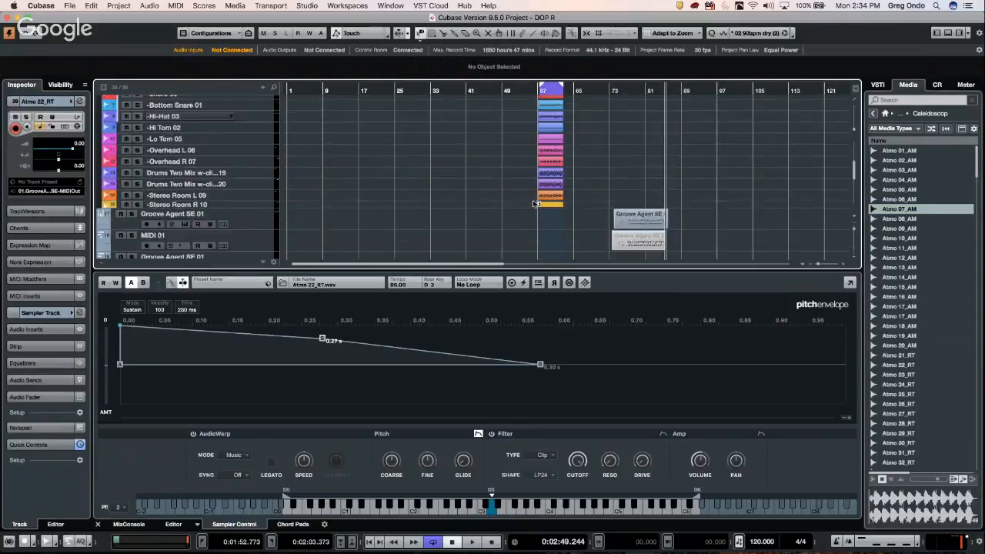
drag(440, 206, 506, 353)
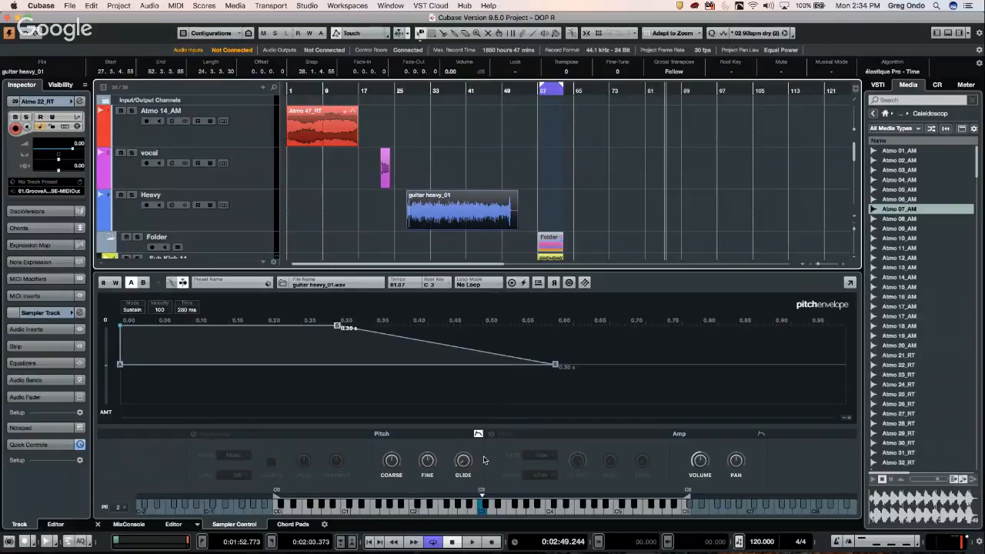
click(477, 433)
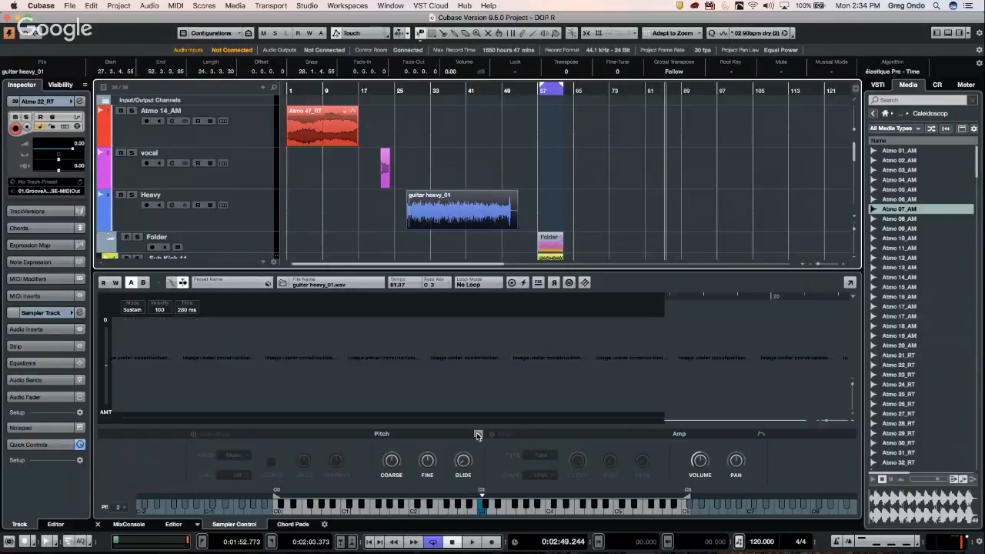
Step: Audition the guitar heavy_01 sample by playing three notes above its root key
click(553, 510)
click(537, 510)
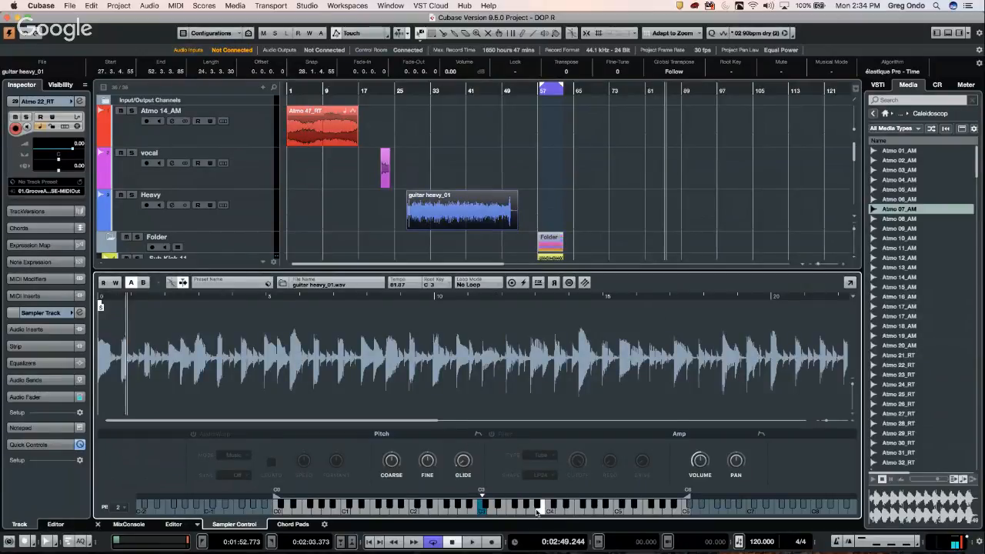
click(521, 510)
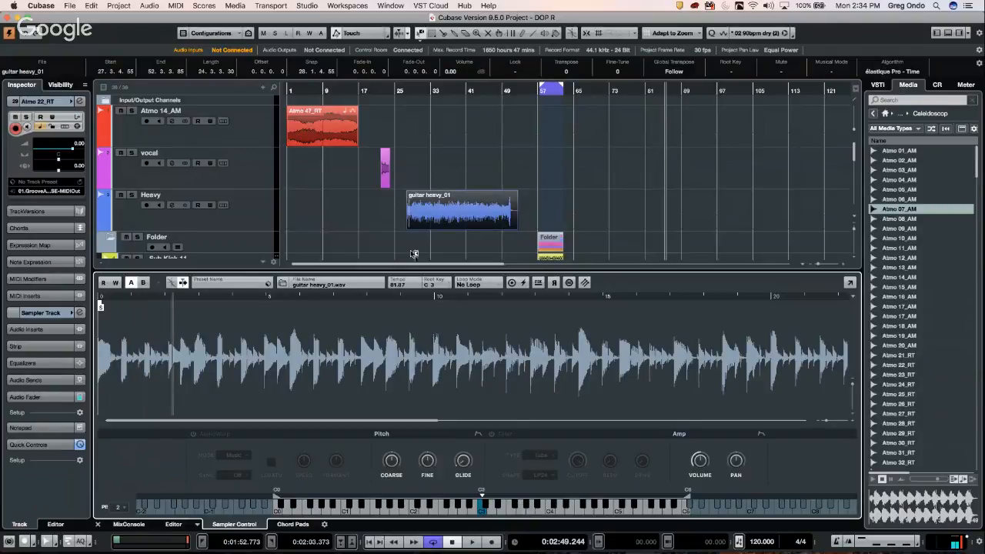
Step: Load the short event from the vocal track into Sampler Control and audition it at its C3 root key
click(376, 90)
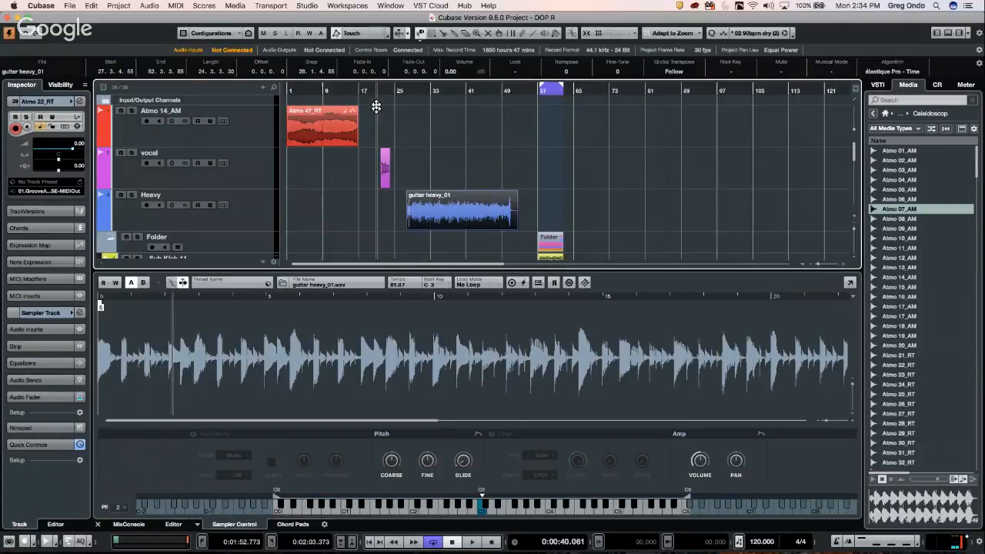
drag(374, 143, 383, 193)
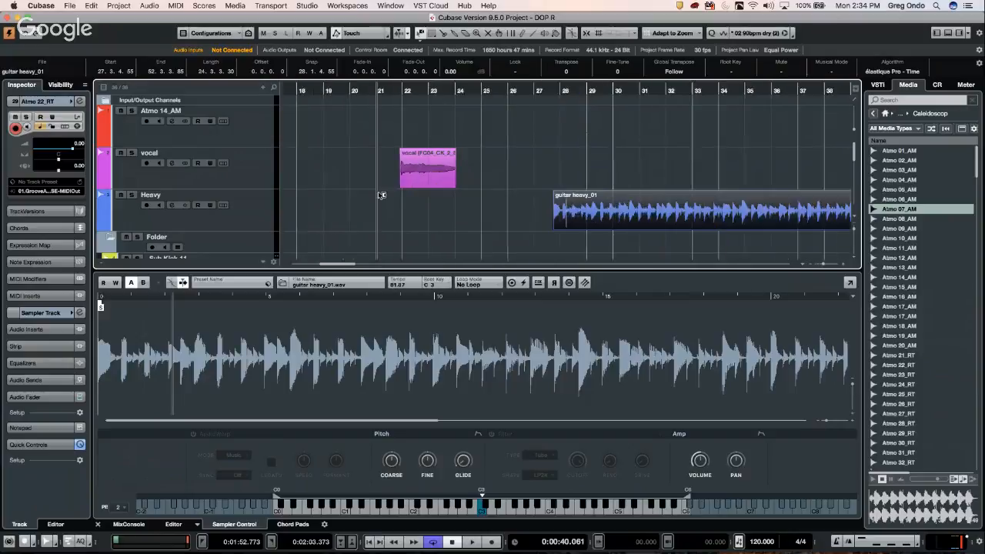
drag(442, 168, 535, 330)
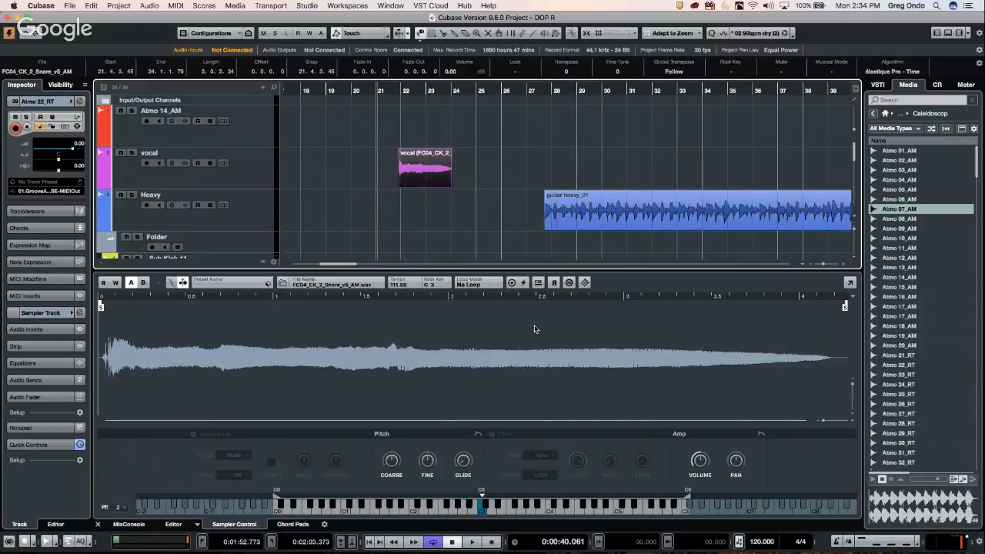
click(482, 508)
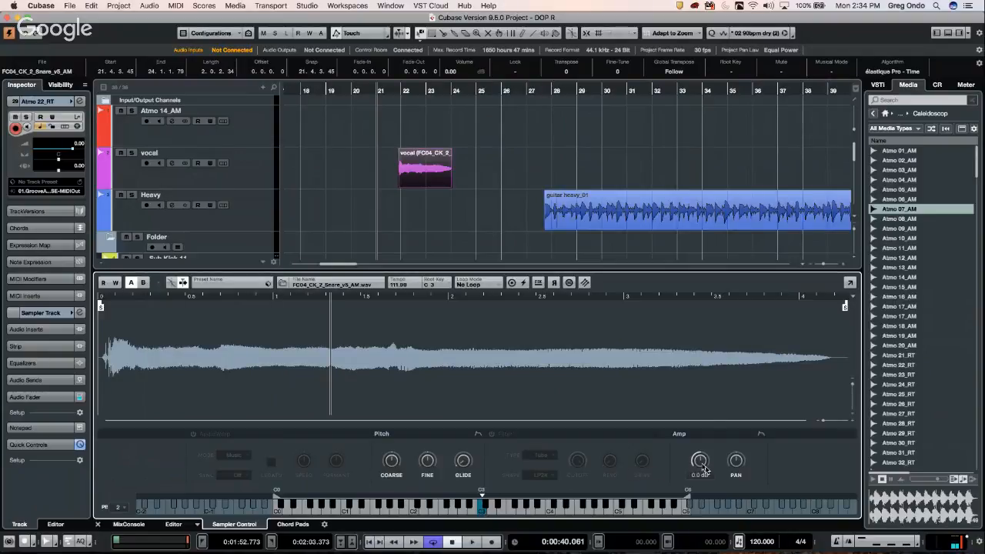
click(482, 509)
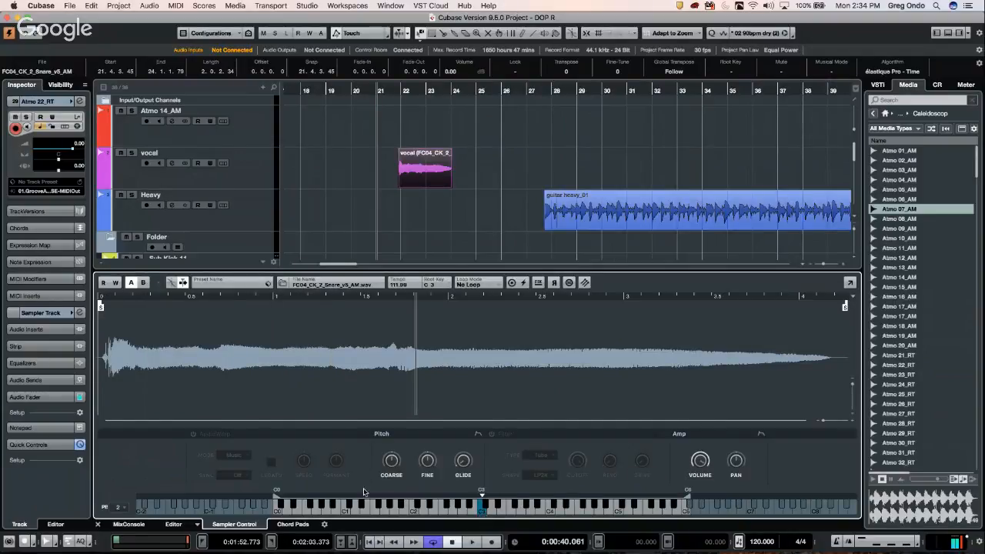
Step: Enable AudioWarp for the vocal sample with mode Solo and sync Tempo, and audition notes above and below the root
click(193, 433)
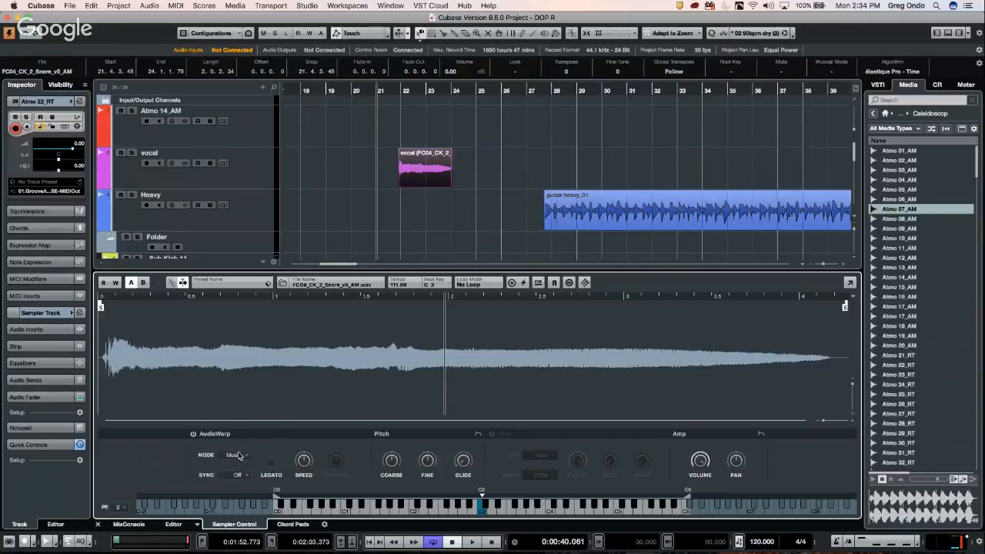
click(239, 456)
click(213, 476)
click(237, 475)
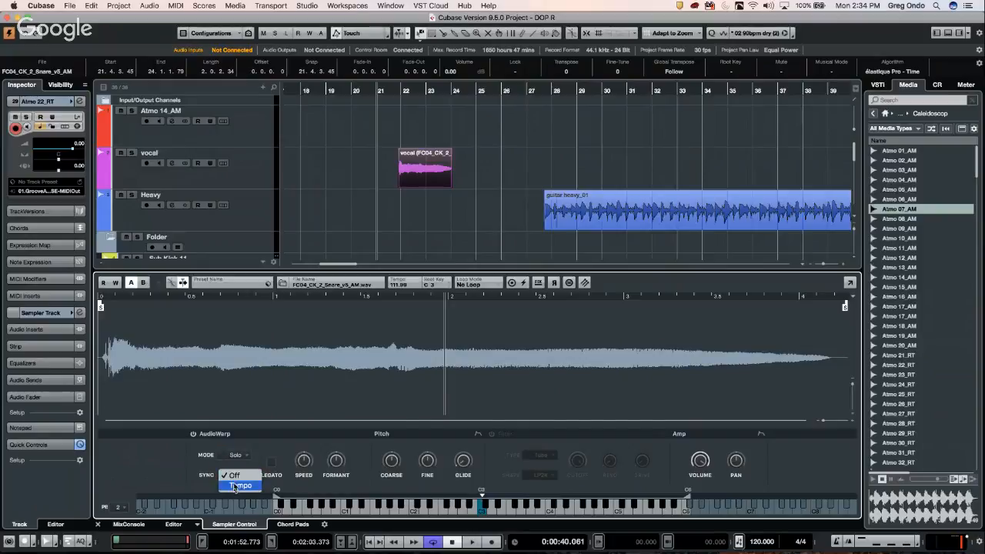
click(236, 486)
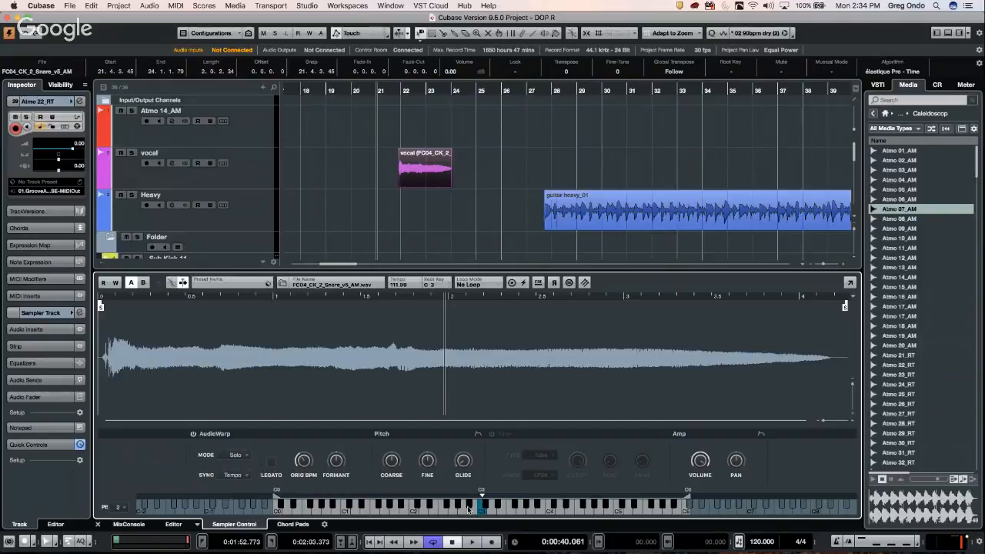
click(511, 512)
click(441, 511)
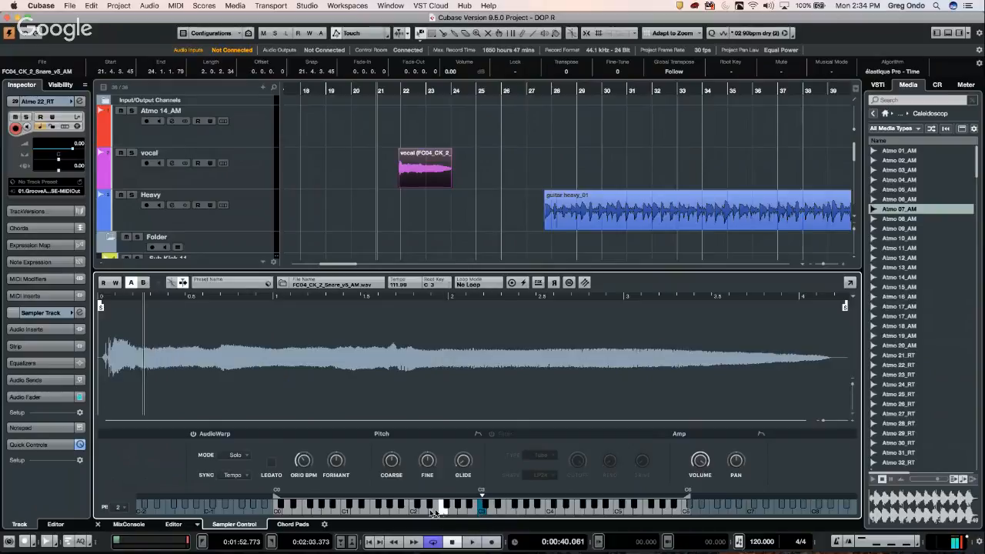
Step: Audition the vocal sample with the G7 and F chord pads and return to Sampler Control
click(287, 524)
click(336, 462)
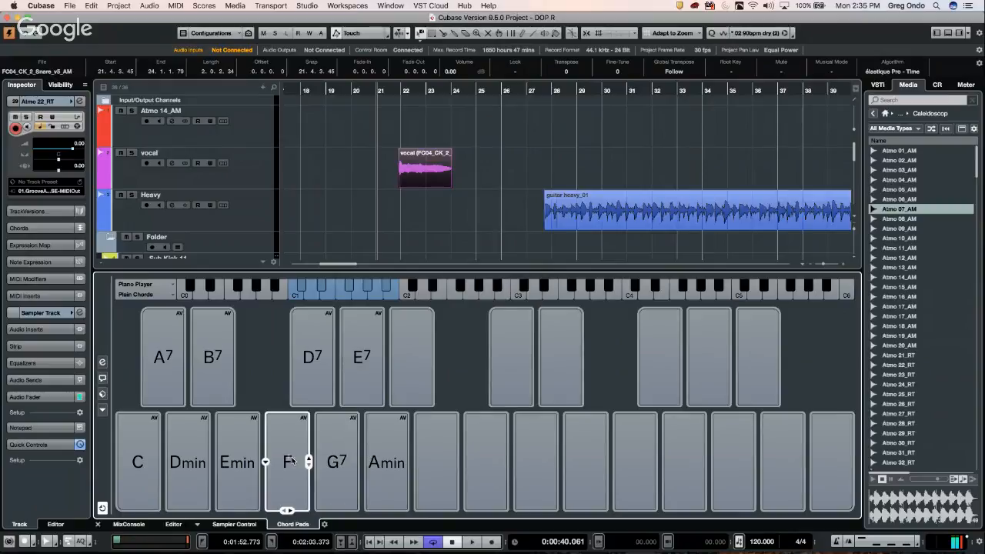
click(292, 456)
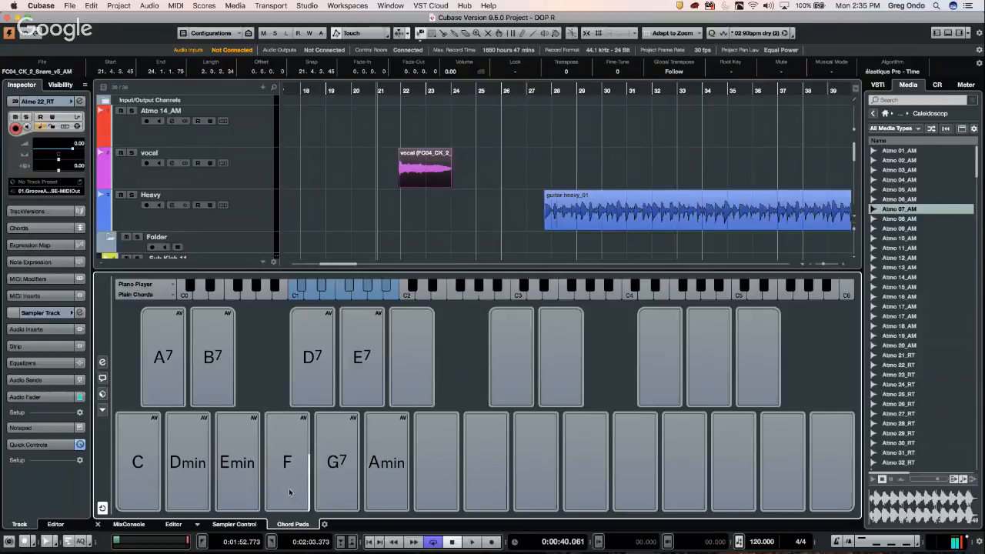
click(232, 524)
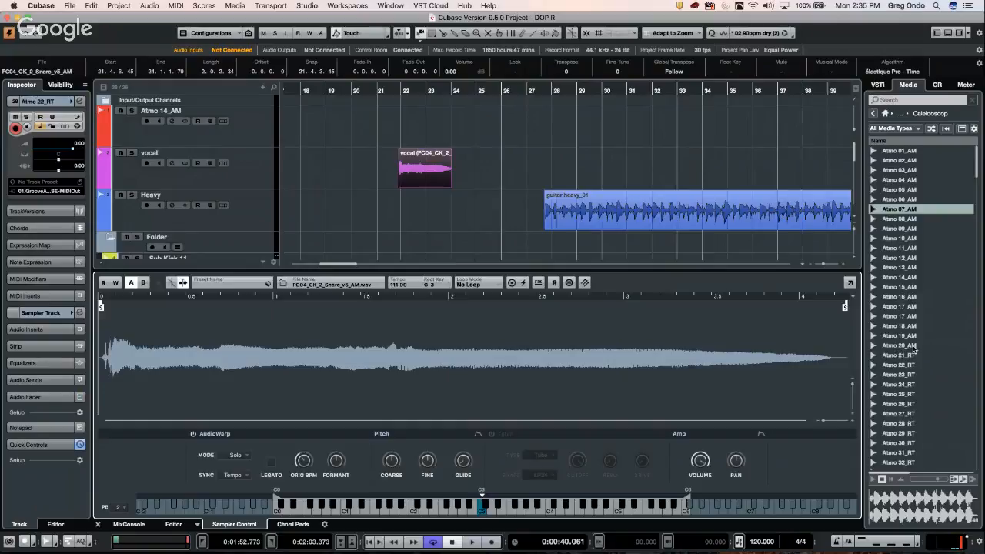
click(602, 216)
right_click(600, 217)
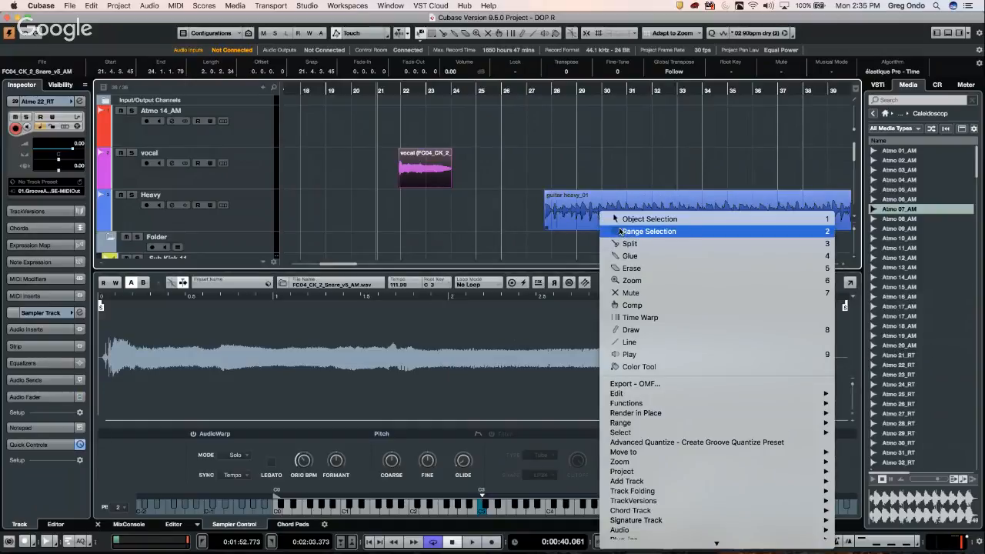
click(620, 231)
drag(609, 212, 684, 215)
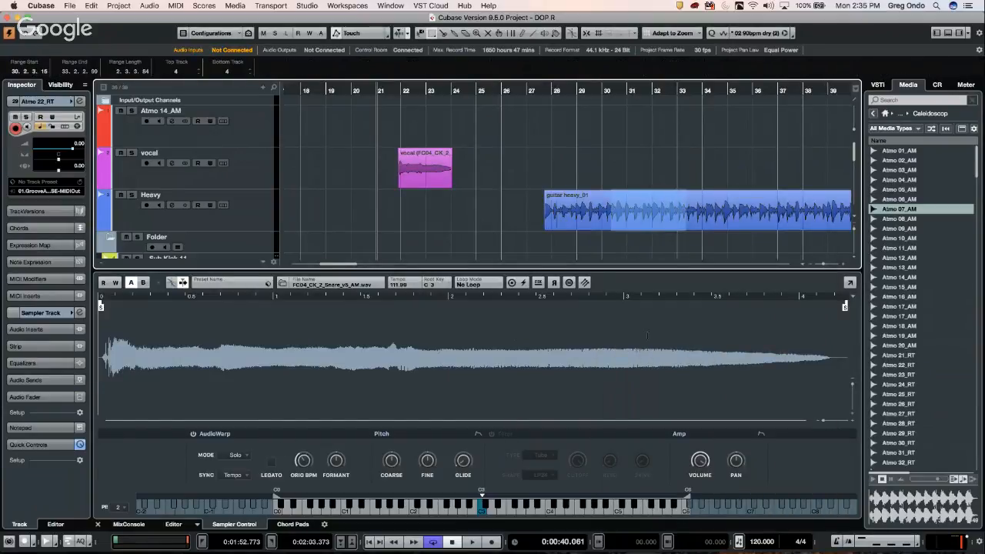
right_click(632, 232)
click(648, 236)
Step: Open the guitar heavy_01 event on the Heavy track in the Sample Editor
click(620, 207)
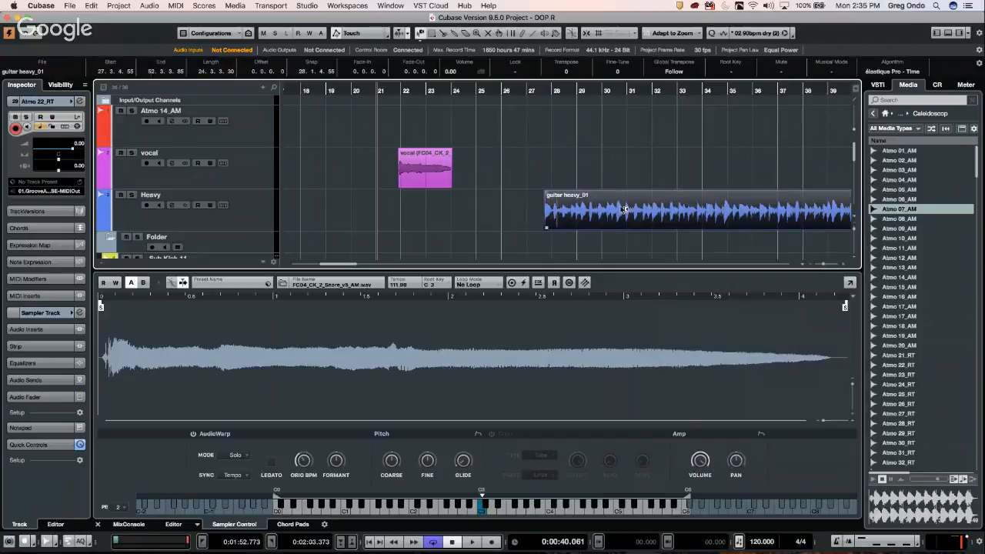
double_click(625, 209)
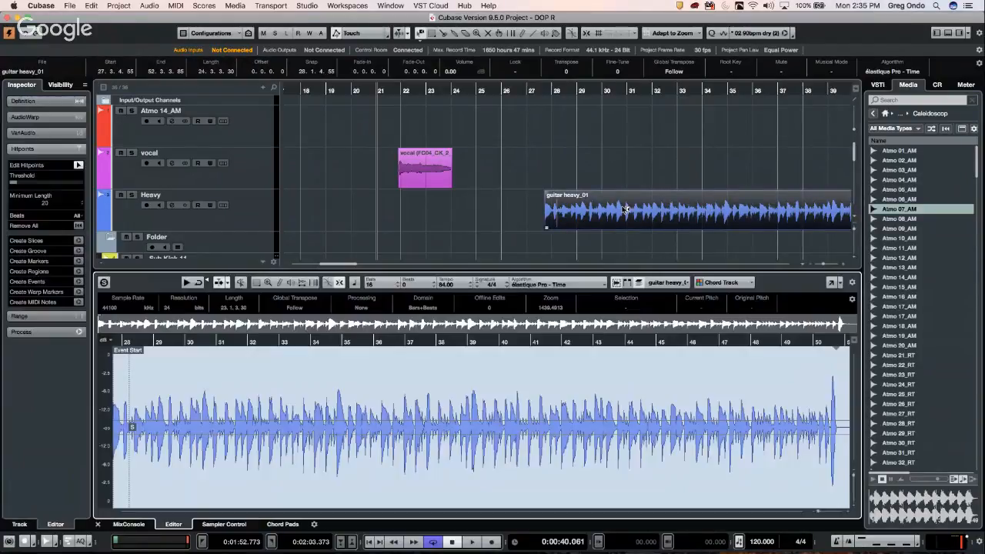
Step: Select the range from about bar 37 to bar 39 of the guitar heavy_01 waveform and audition it
click(410, 414)
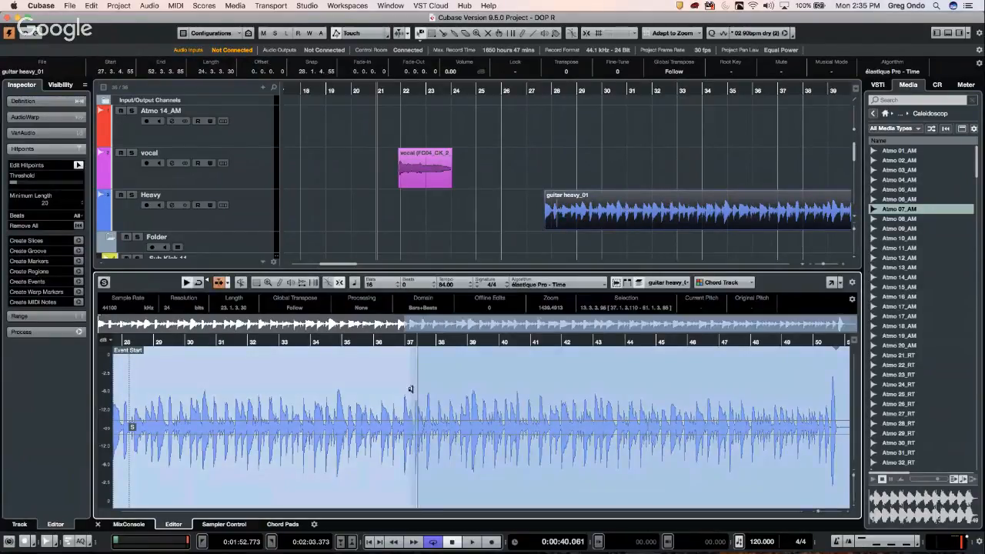
right_click(413, 390)
click(416, 393)
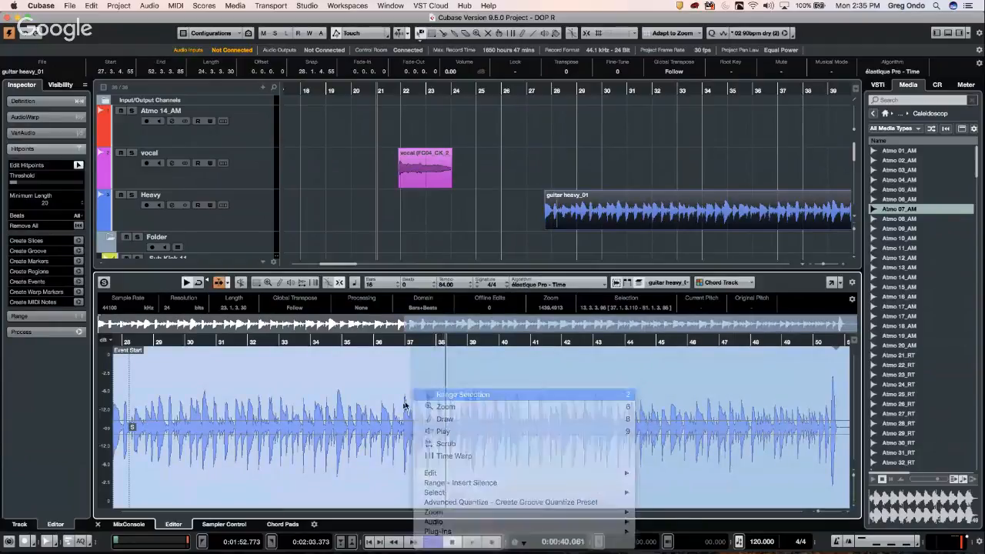
drag(407, 403, 478, 404)
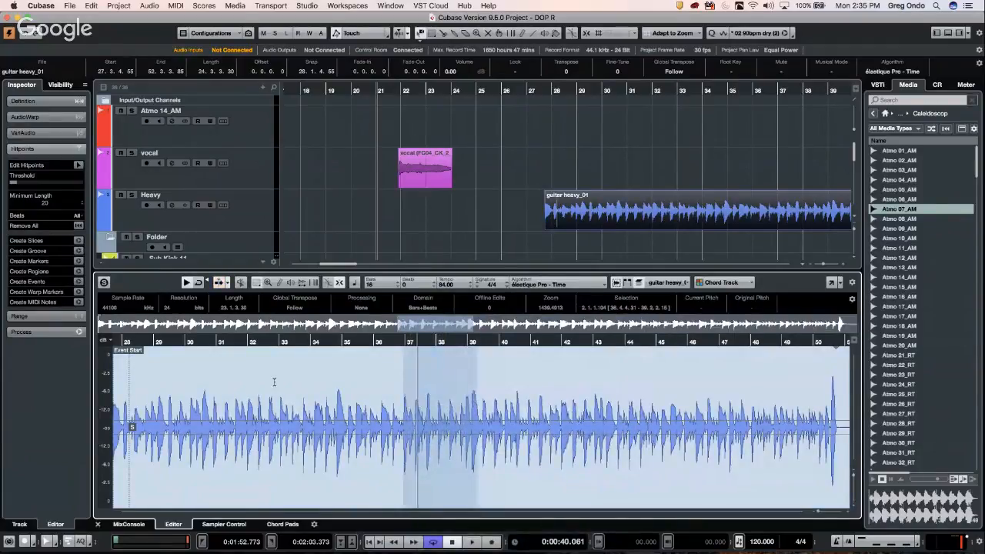
key(space)
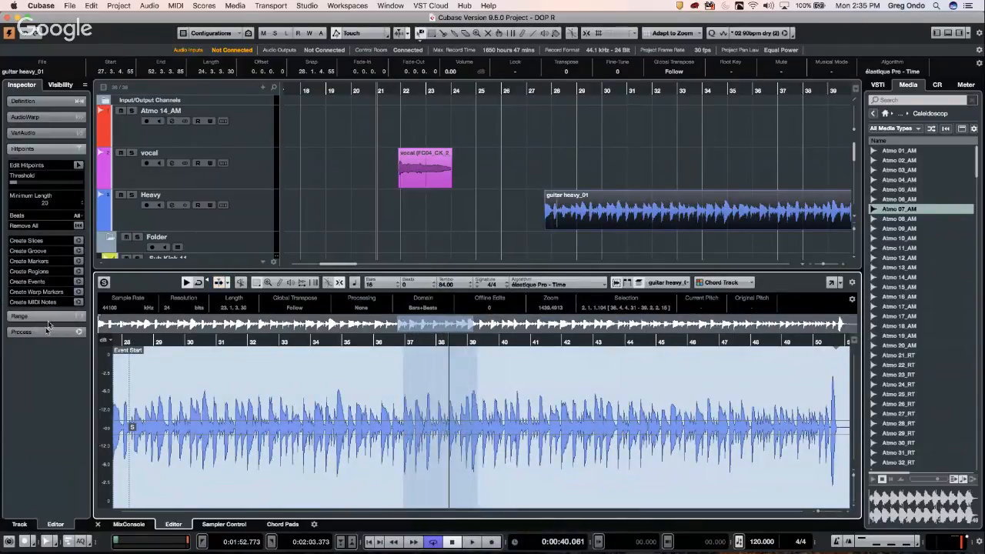
Step: Create a sampler track from the selected guitar range and audition it with notes above and below the C3 root
click(31, 316)
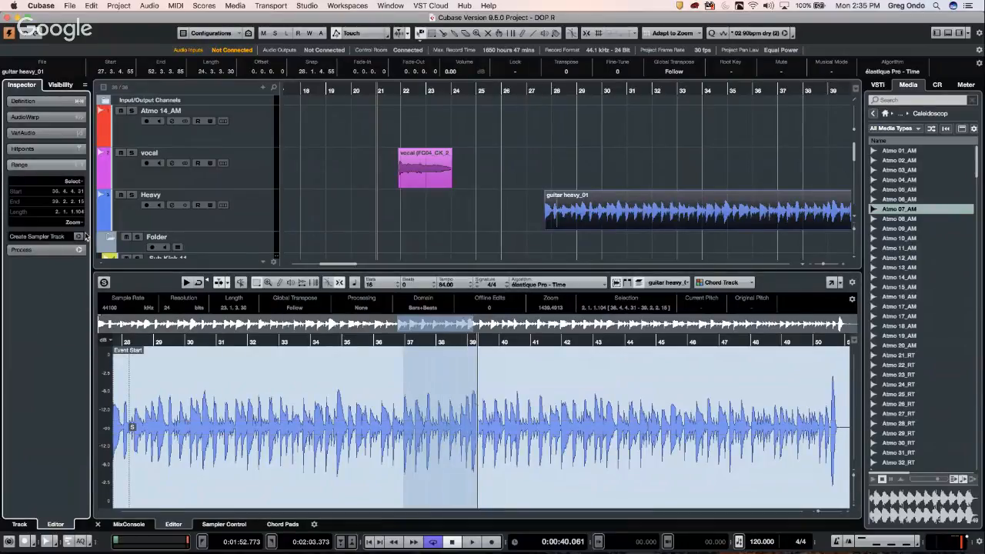
click(77, 238)
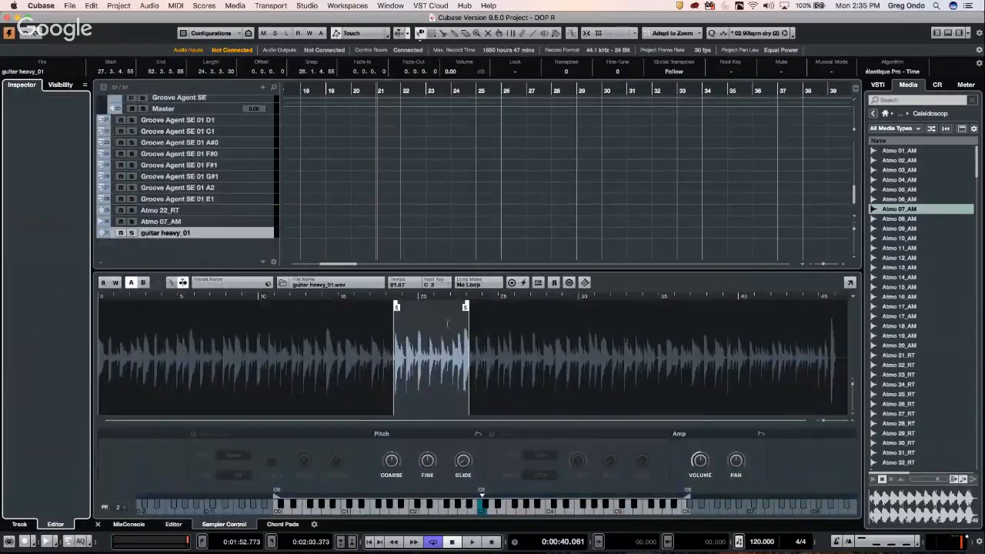
click(511, 508)
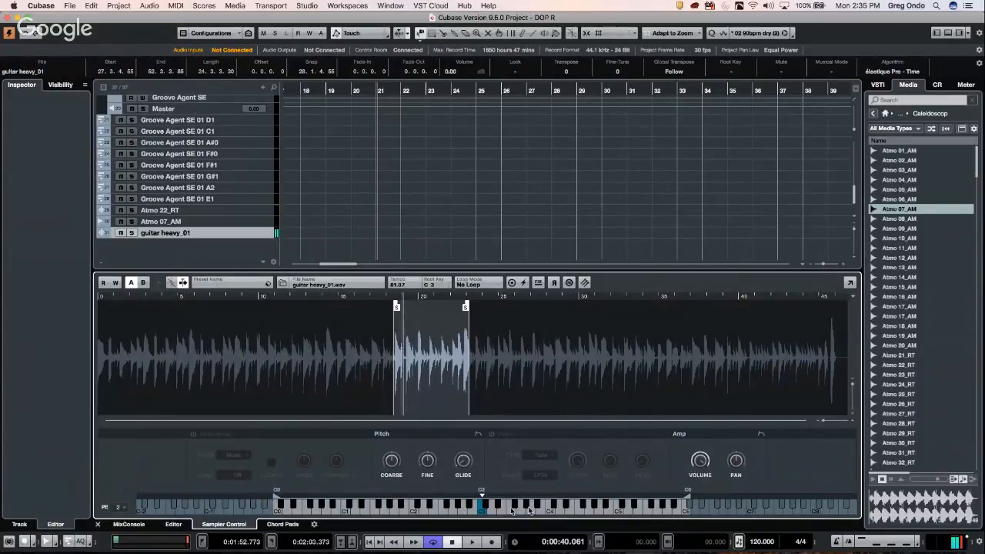
click(421, 509)
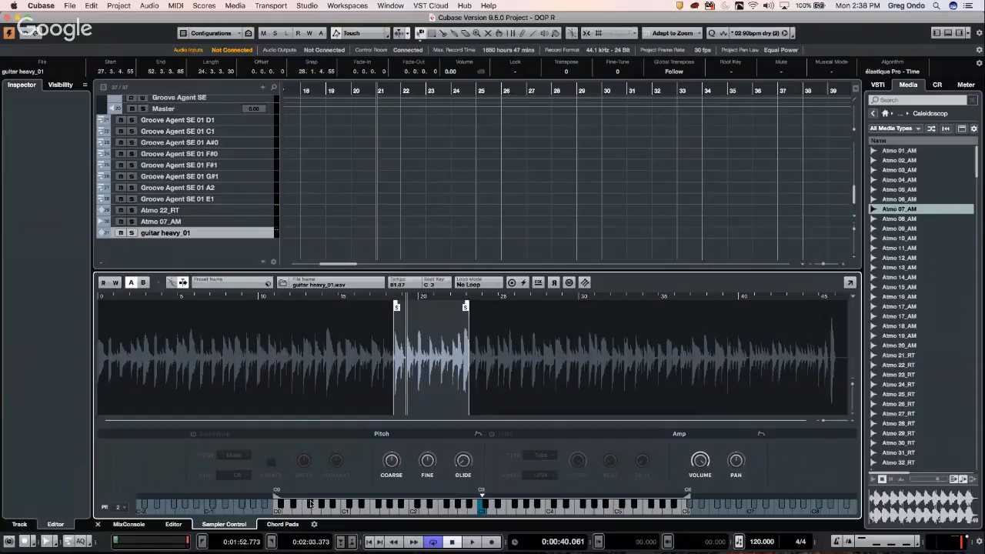
Step: Switch to Finder and search for "audio MIDI setup"
mouse_move(311, 543)
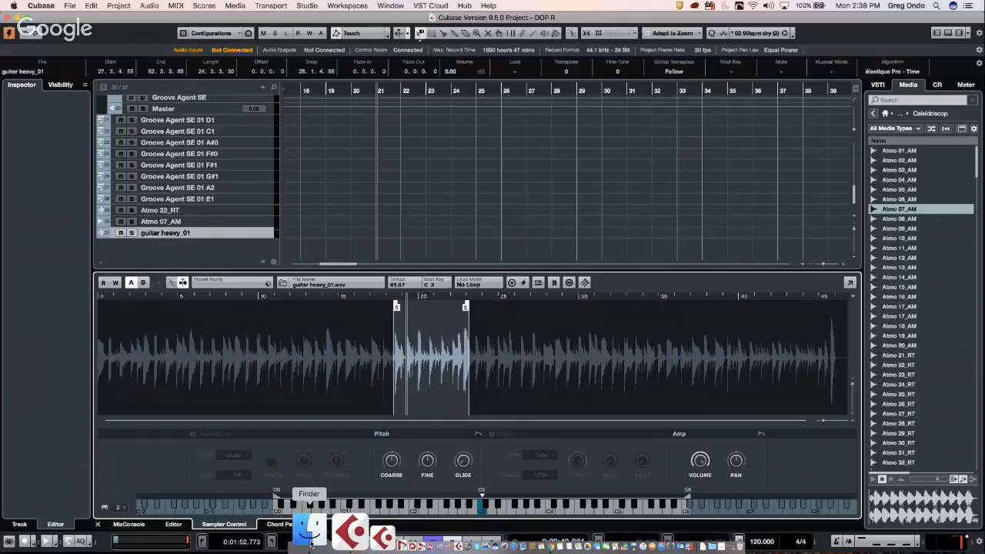
click(310, 530)
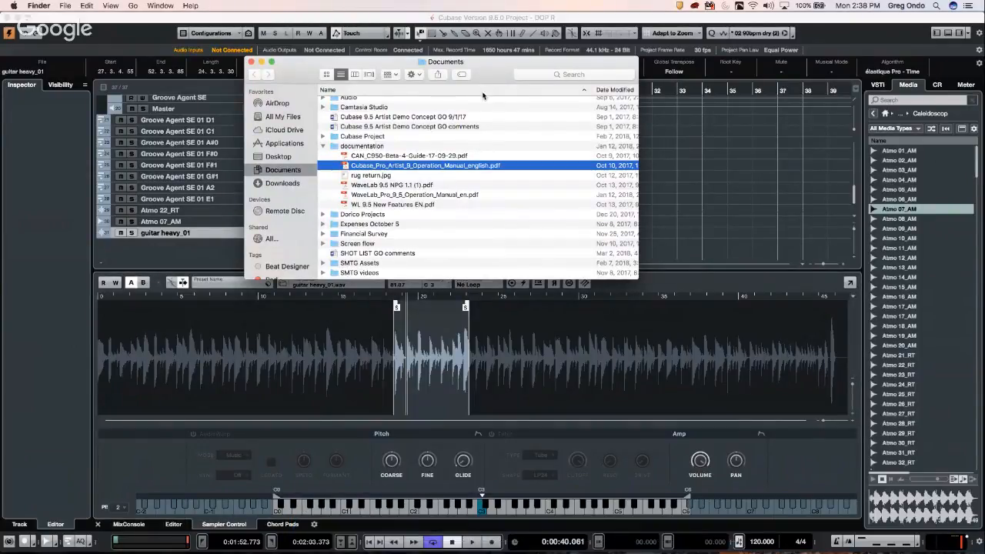
click(581, 74)
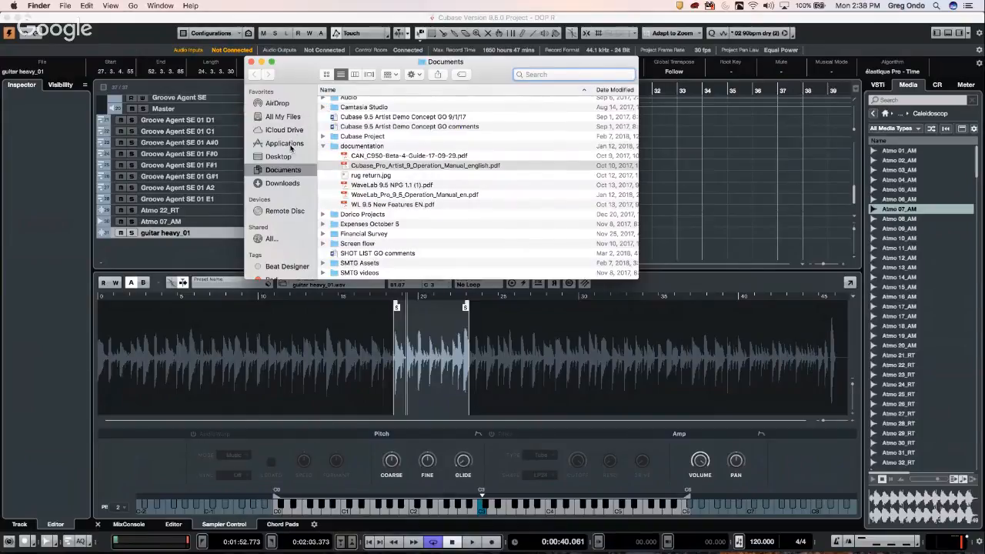
click(289, 144)
click(565, 75)
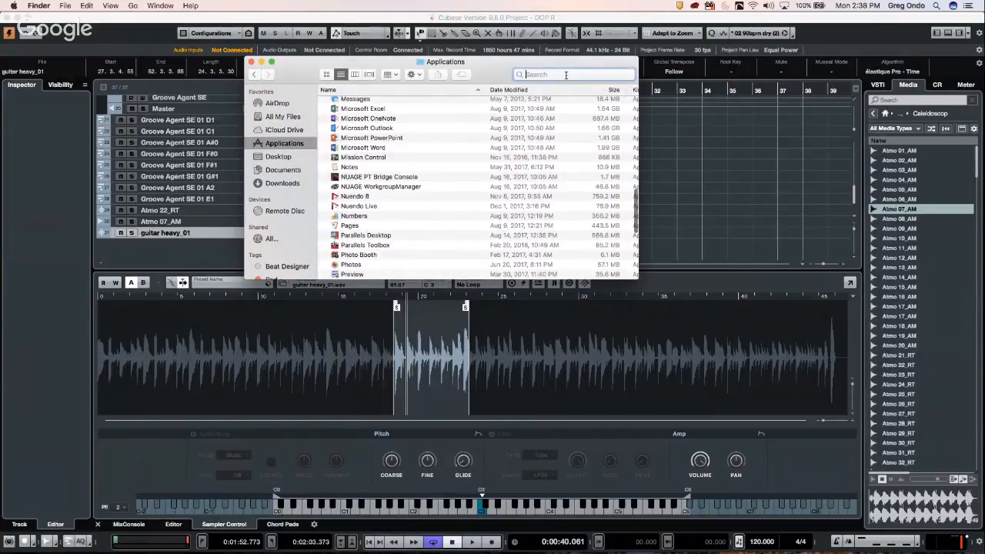
text(au)
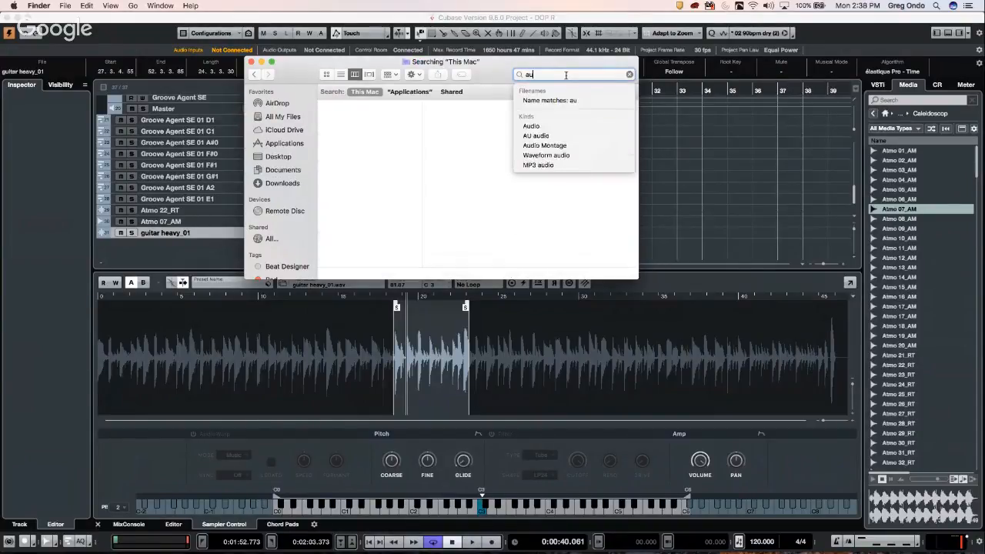
text(dio MIDI)
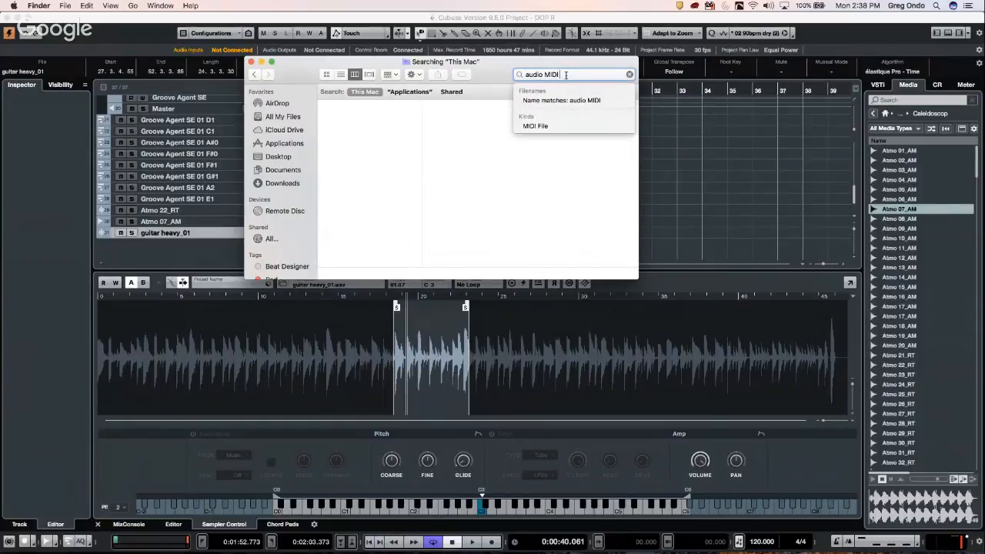
text( setup)
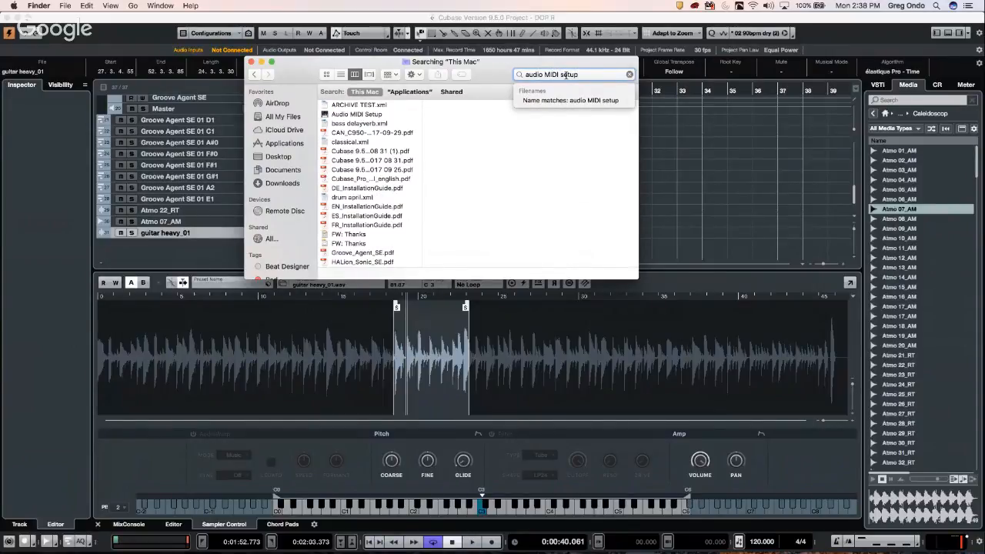
Step: Open Audio MIDI Setup, inspect the options for creating an aggregate or multi-output device, and return to the Cubase project
click(350, 115)
double_click(350, 115)
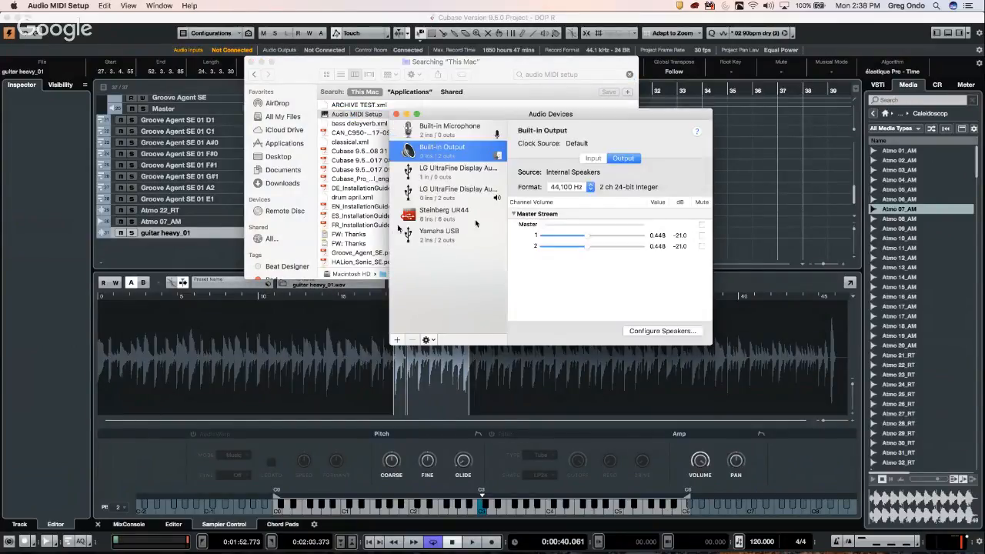
click(397, 341)
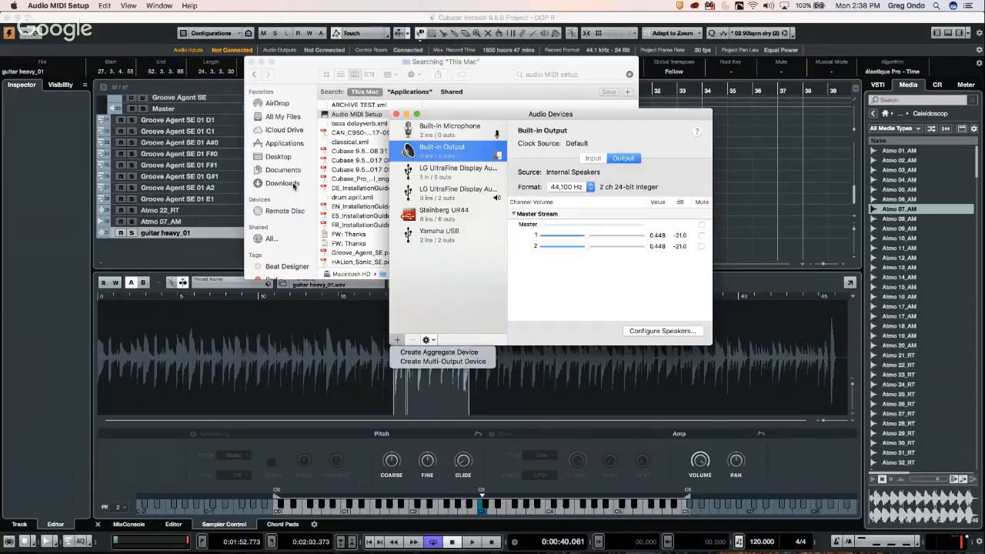
click(397, 115)
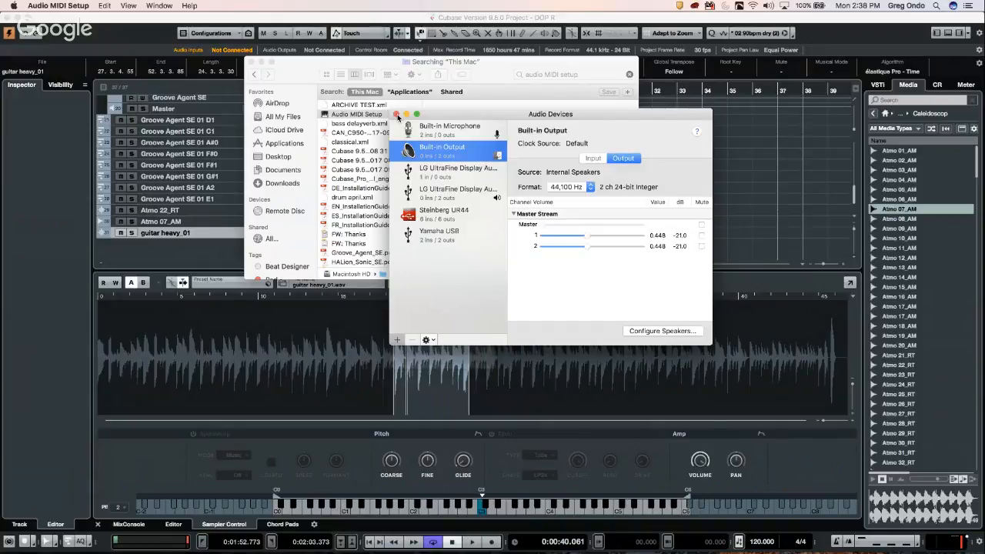
click(397, 115)
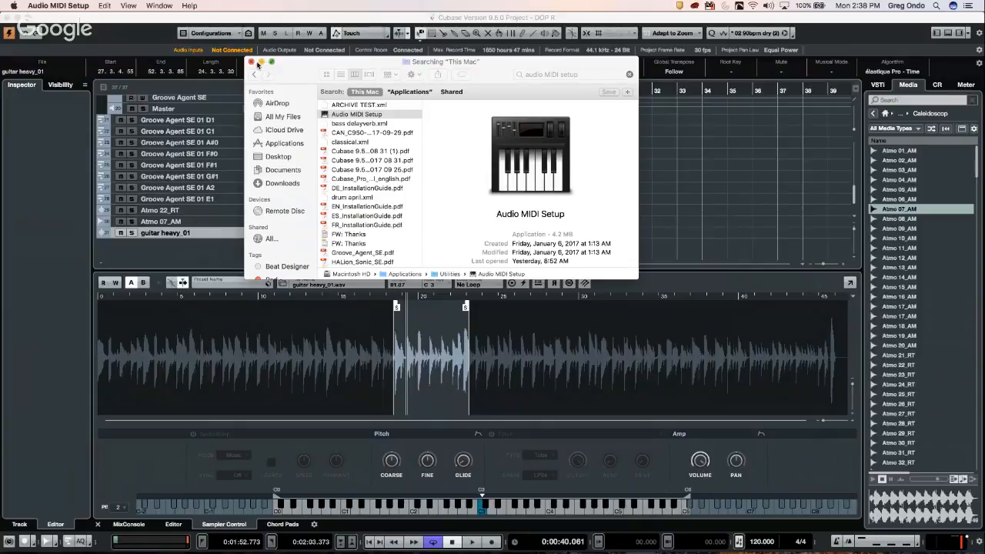
click(251, 61)
click(408, 146)
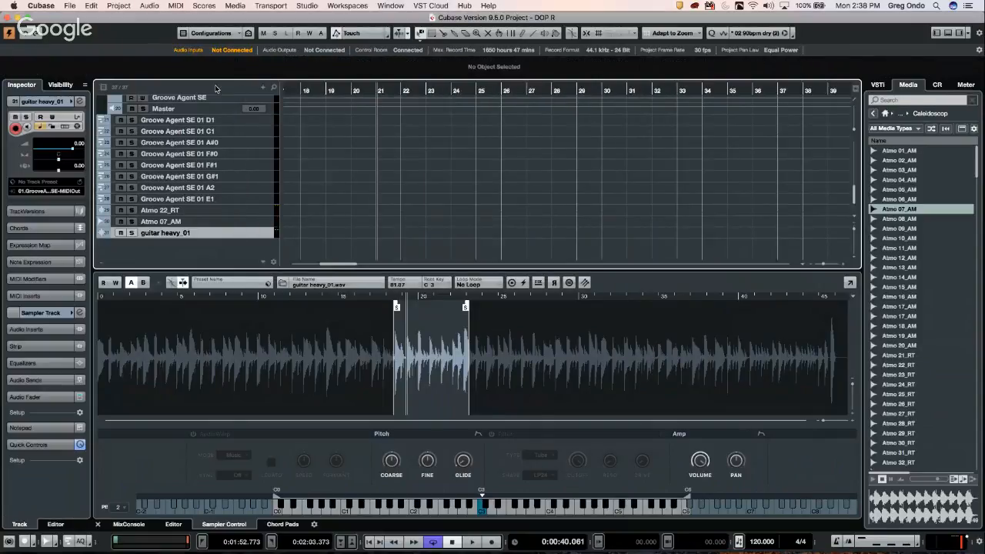
Step: Review the ASIO driver choices for the VST Audio System in Studio Setup and leave without changes
click(308, 5)
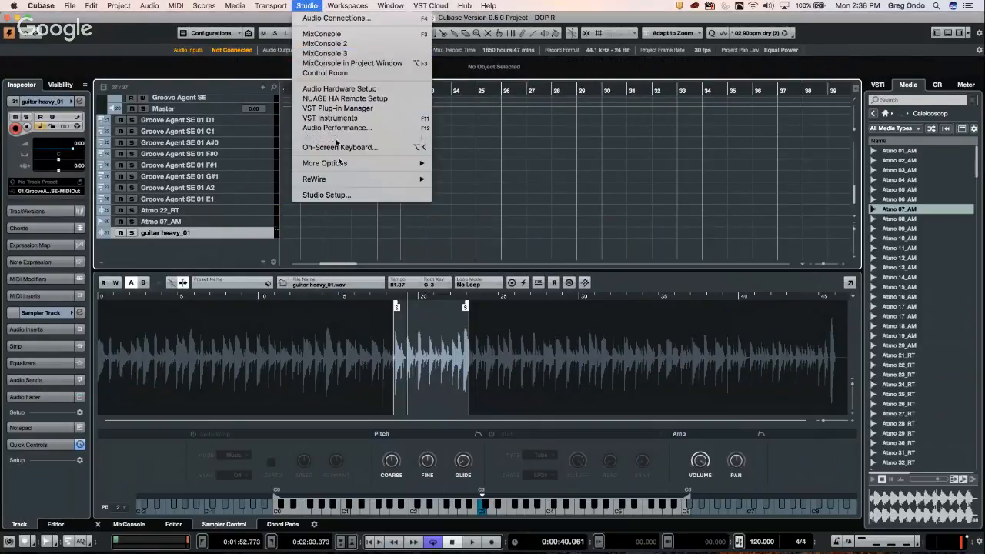
click(329, 194)
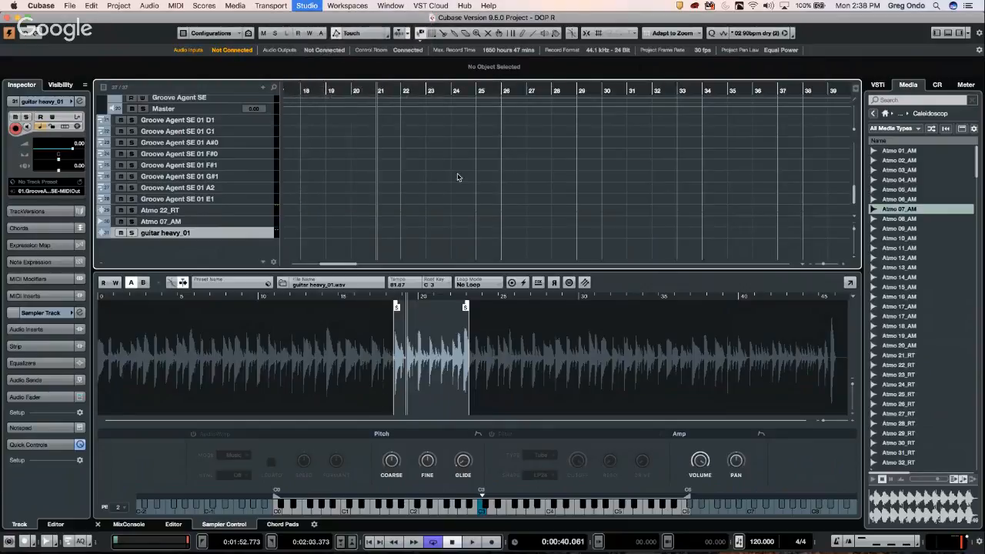
click(527, 116)
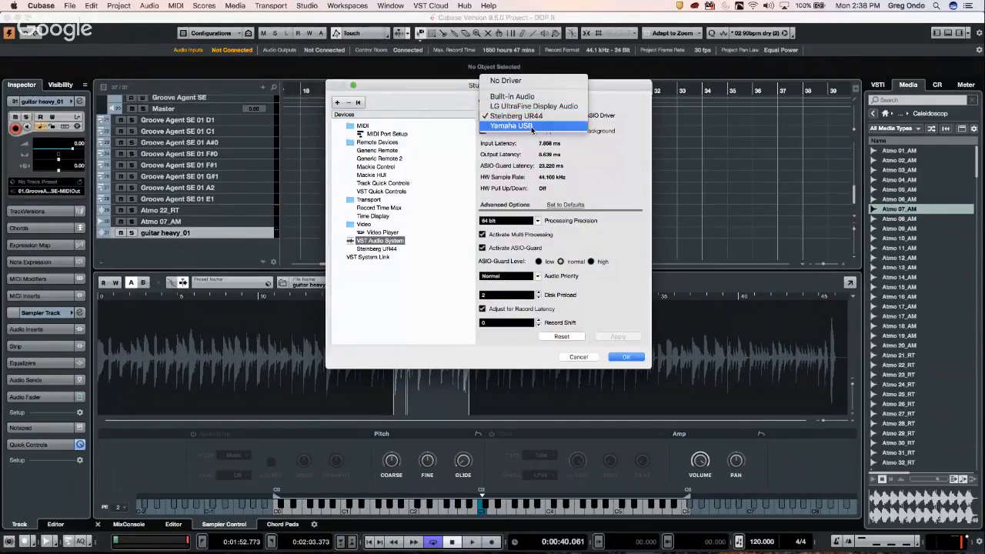
click(624, 180)
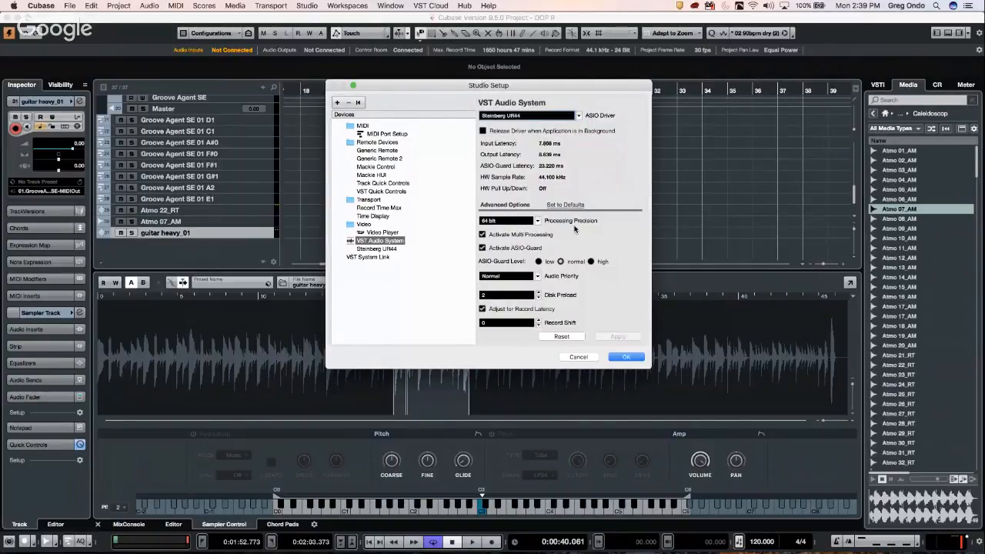
click(580, 358)
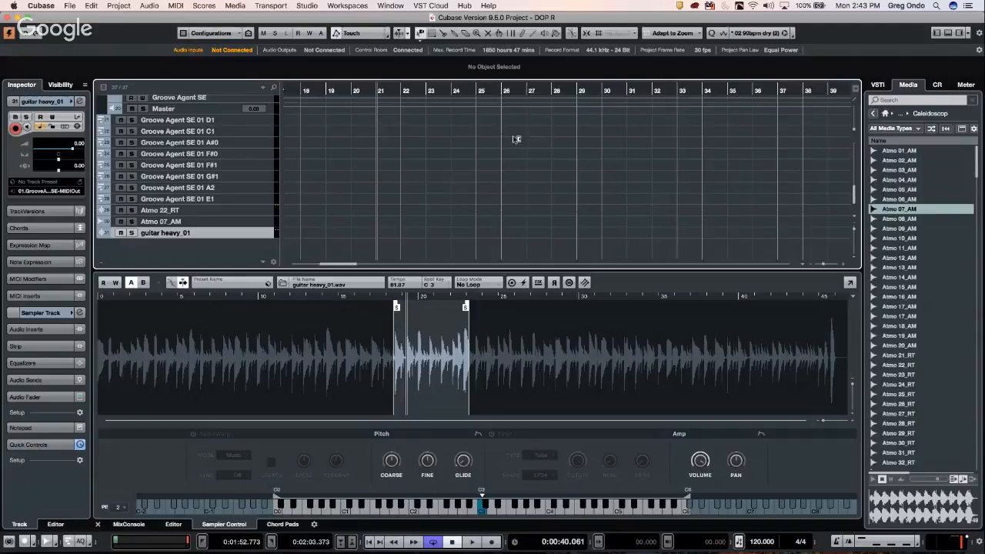
scroll(526, 151, up, 10)
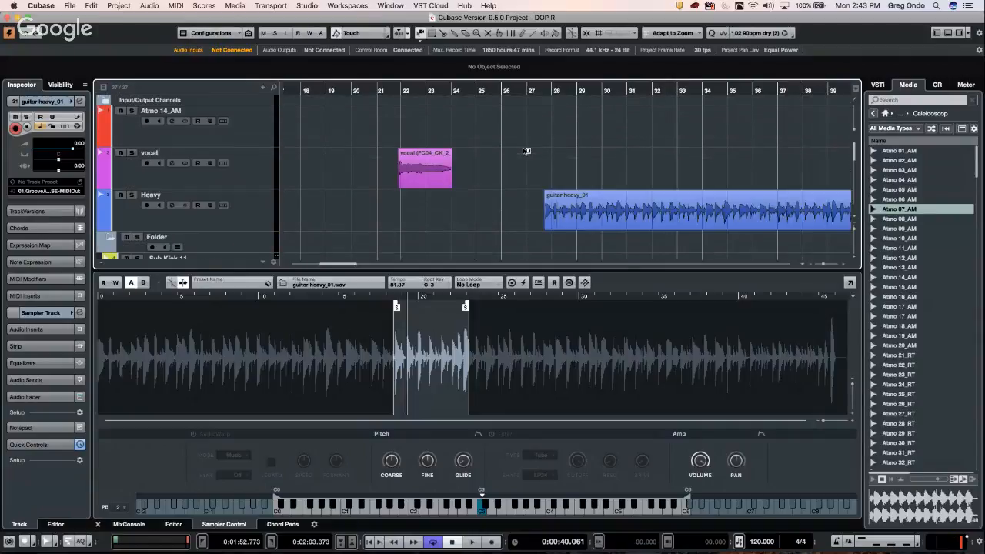
drag(381, 92, 464, 121)
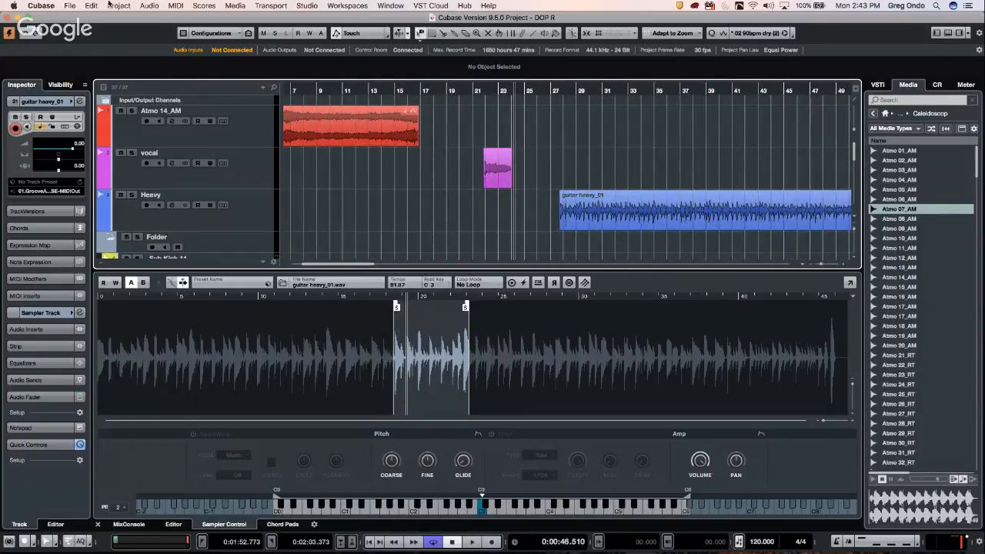
Step: Open the newer backup of the recent project ending in "vod-04", activate it, dismiss the missing plug-in warning and look through its track list
click(69, 6)
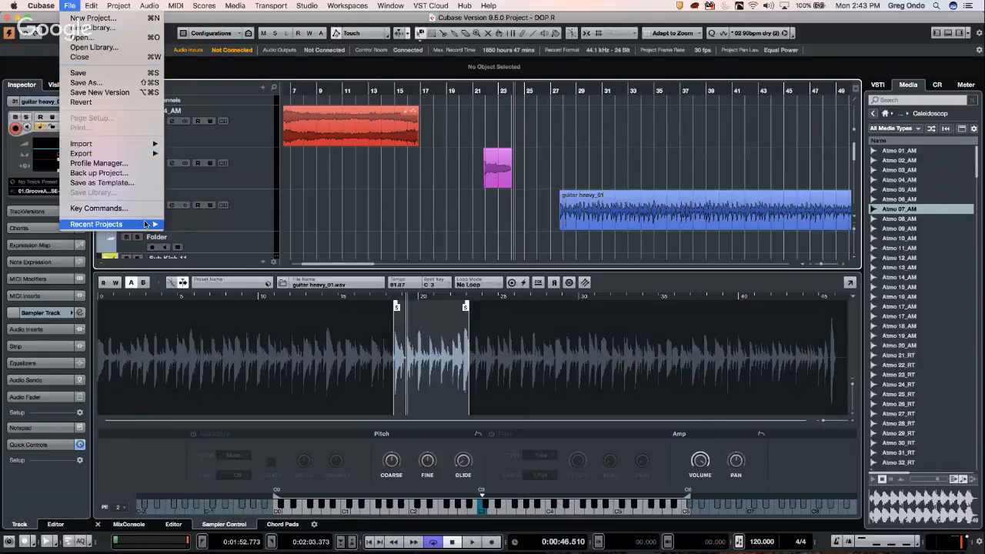
mouse_move(146, 224)
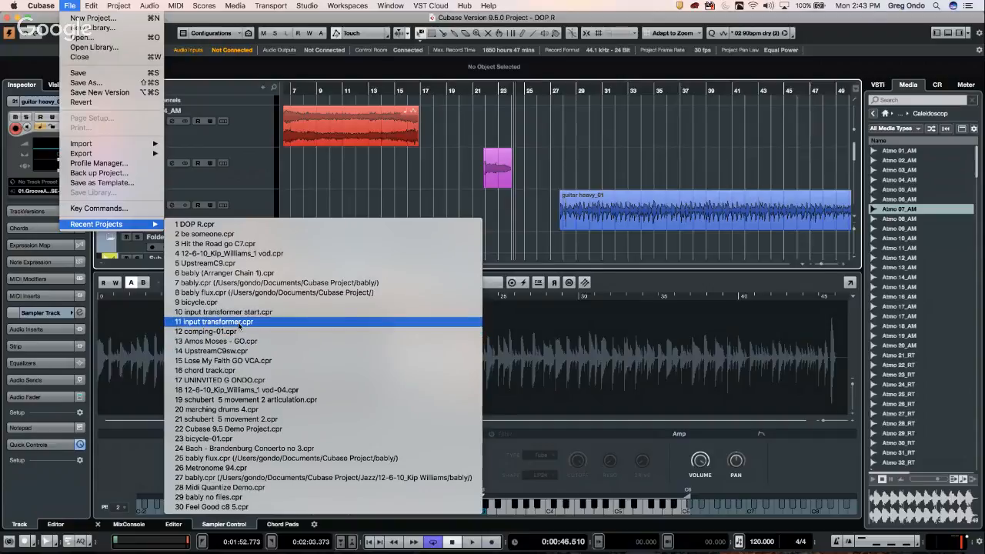
click(303, 393)
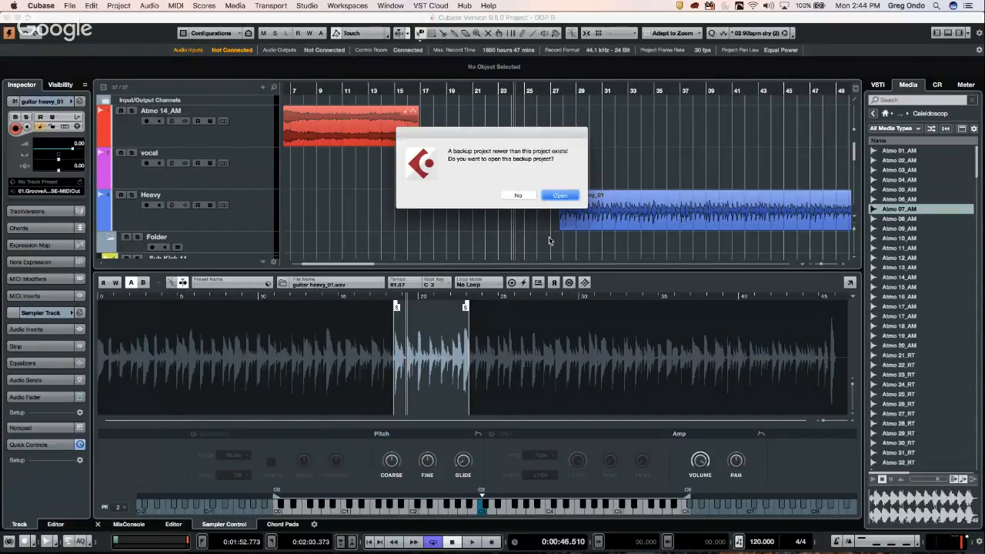
click(561, 194)
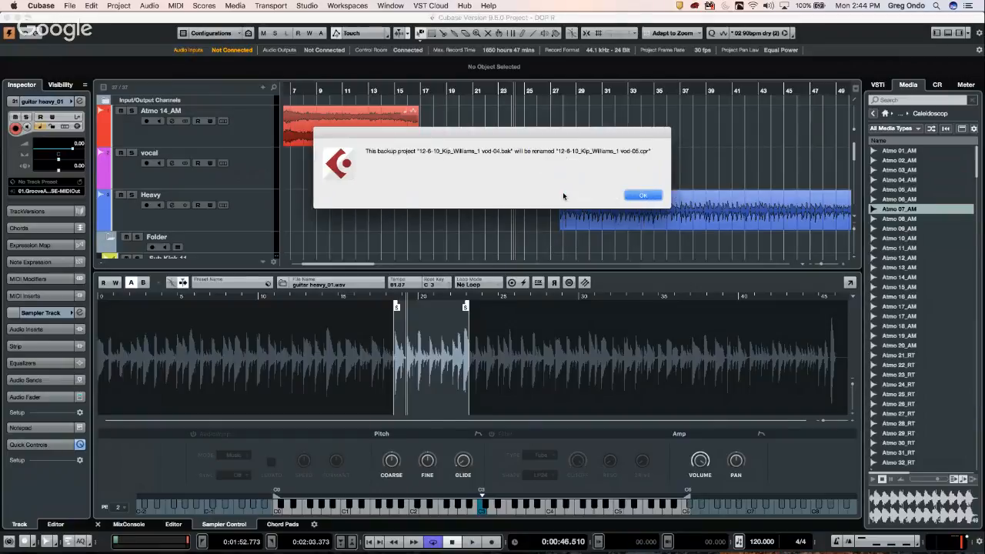
click(643, 196)
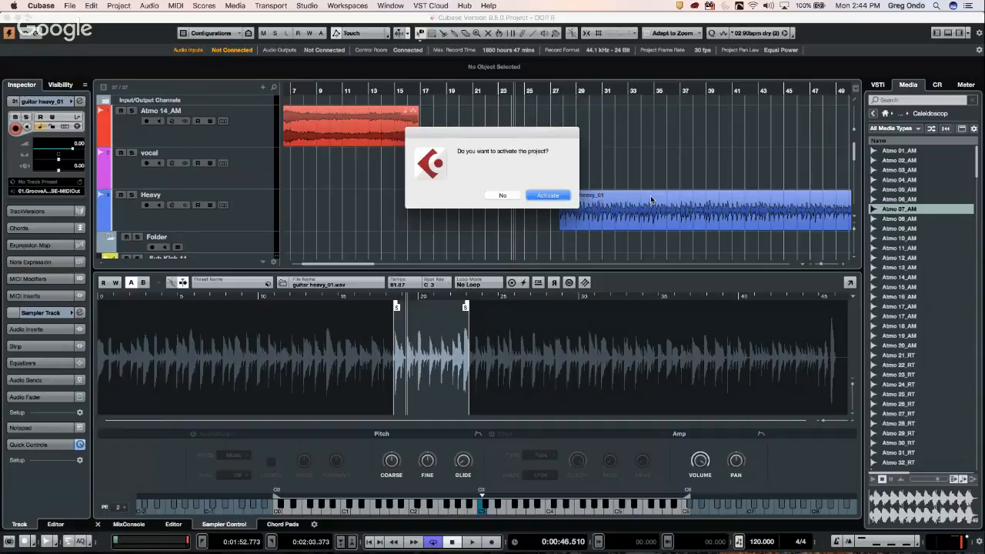
click(547, 196)
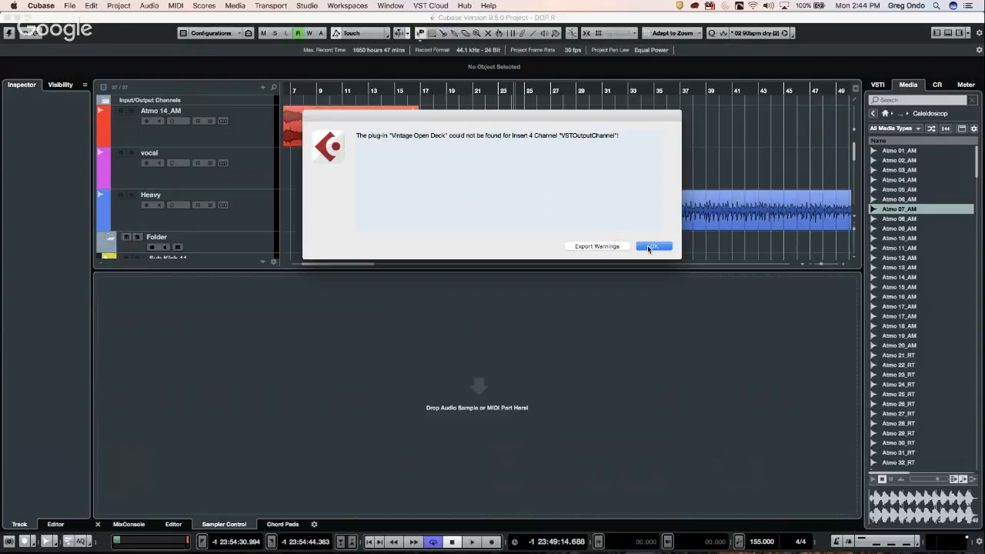
click(651, 246)
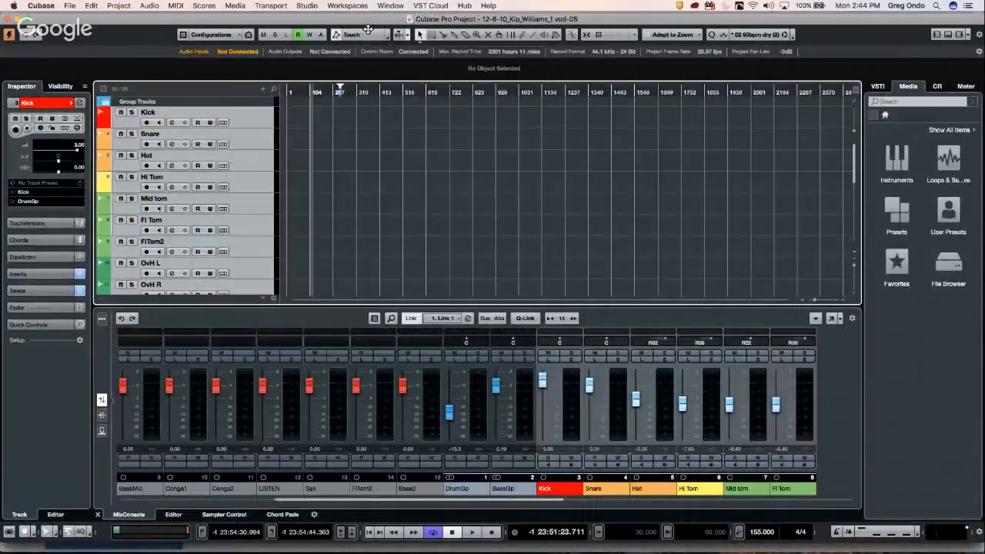
scroll(381, 152, down, 10)
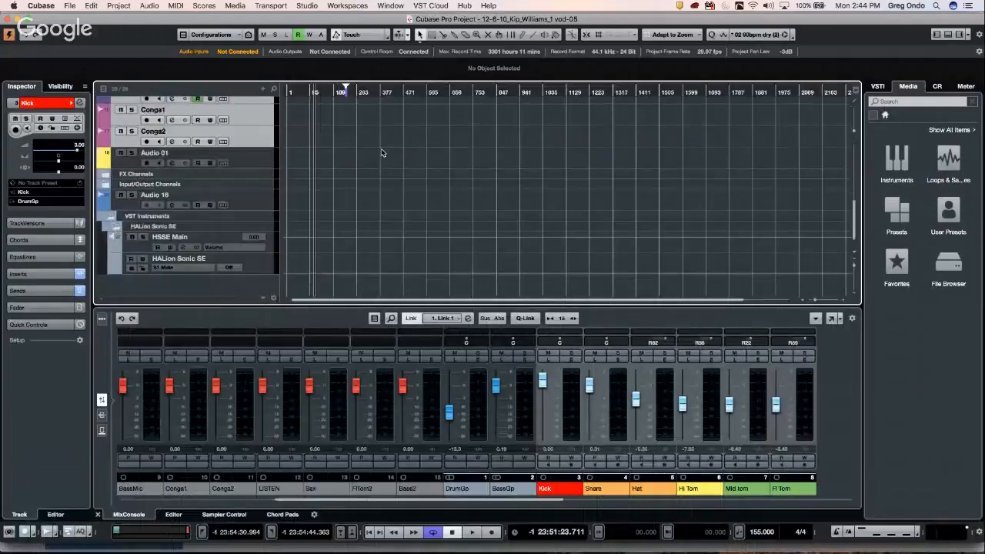
Step: Start opening another project and browse from the Cubase Project folder into Jazz and its "12-6-10" project folder
scroll(382, 153, up, 10)
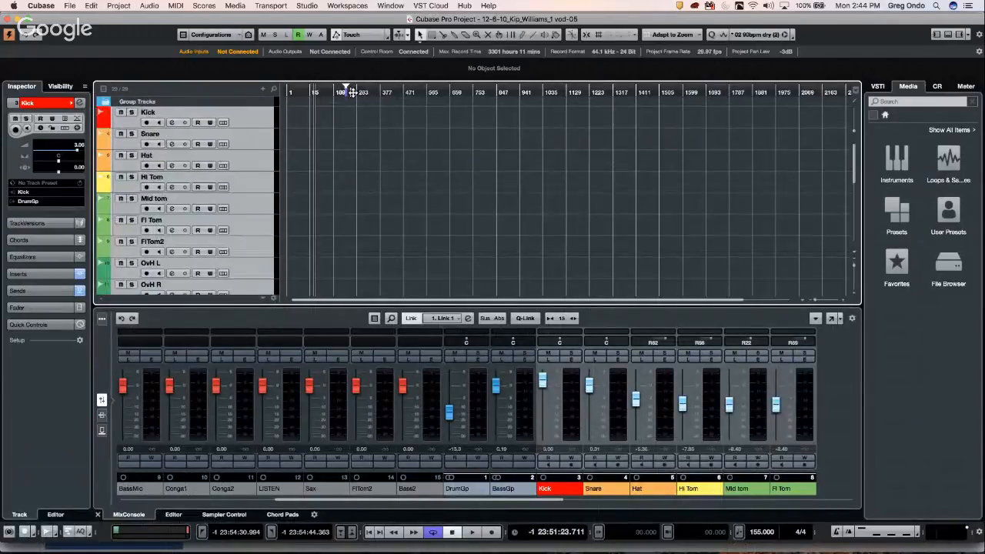
click(69, 6)
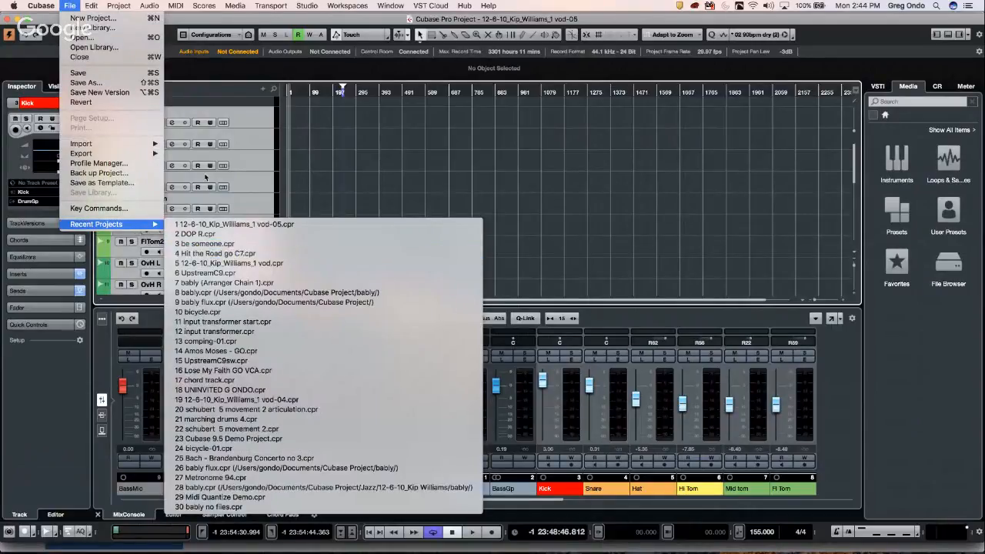
click(111, 44)
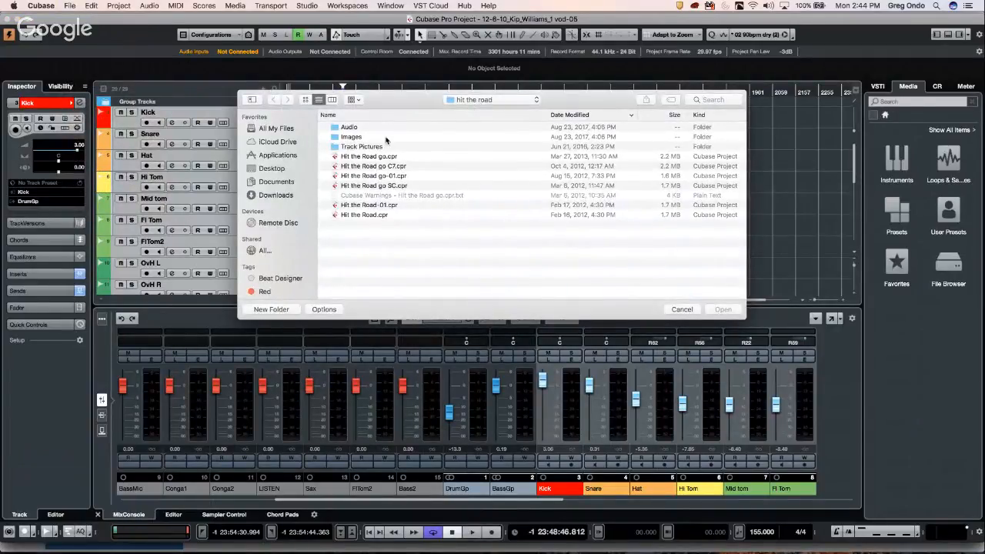
click(486, 101)
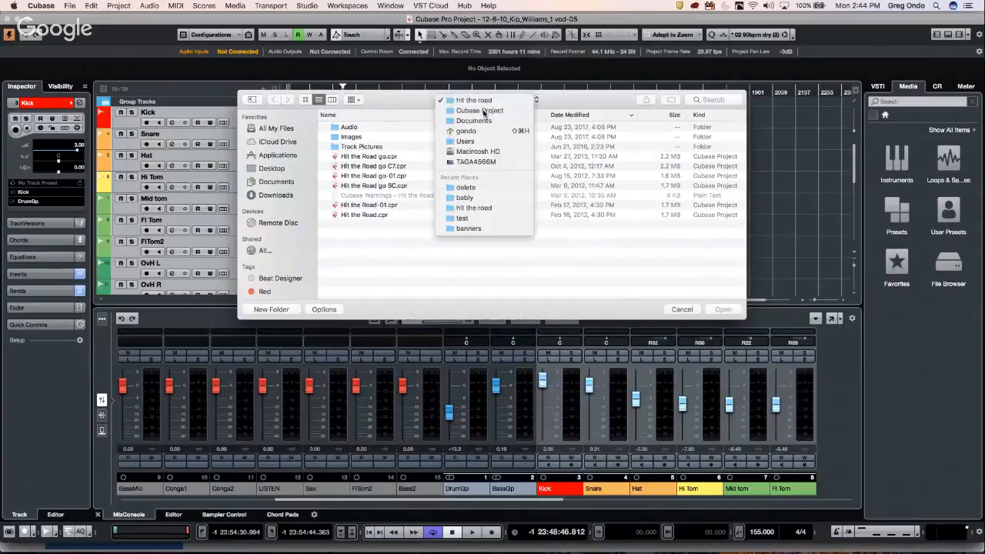
click(483, 111)
scroll(442, 203, down, 3)
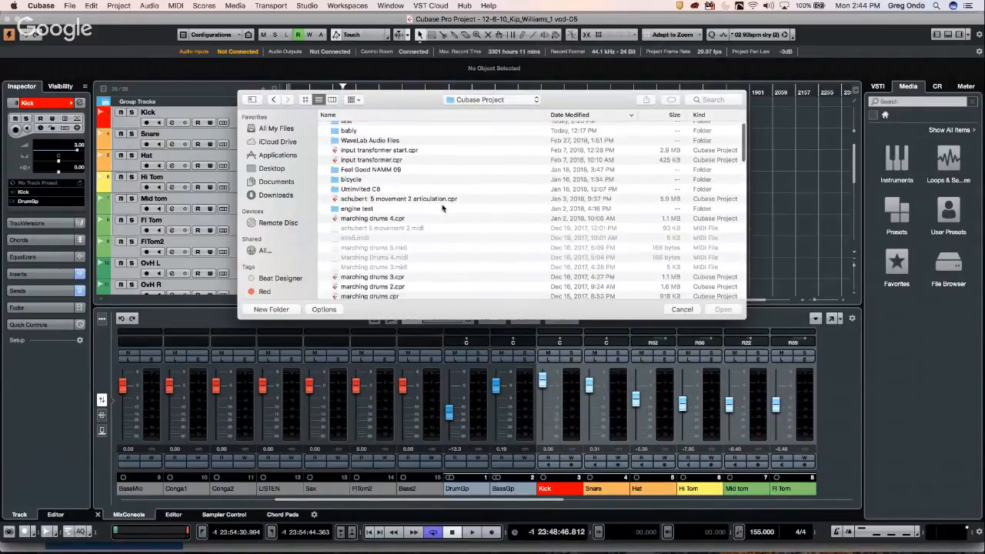
scroll(444, 204, up, 3)
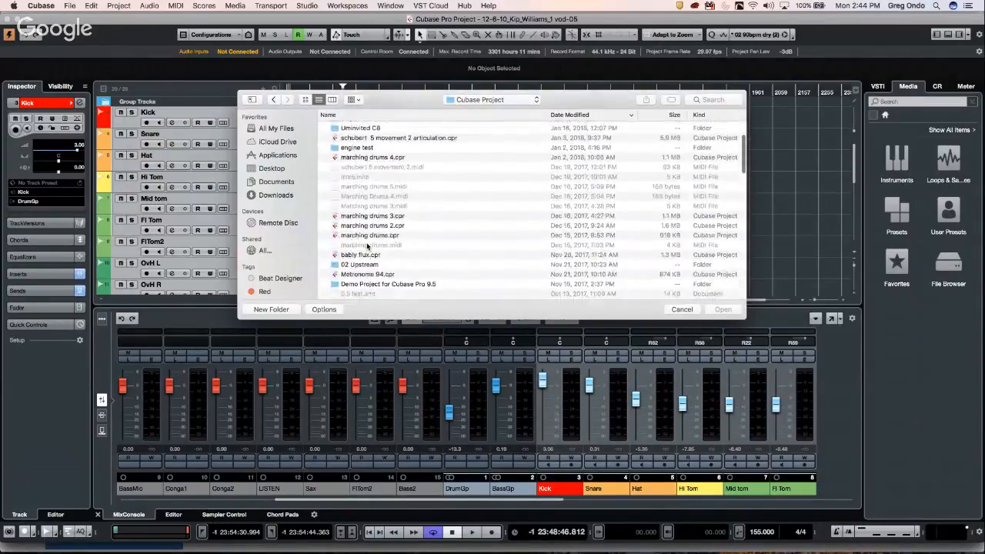
scroll(363, 245, down, 3)
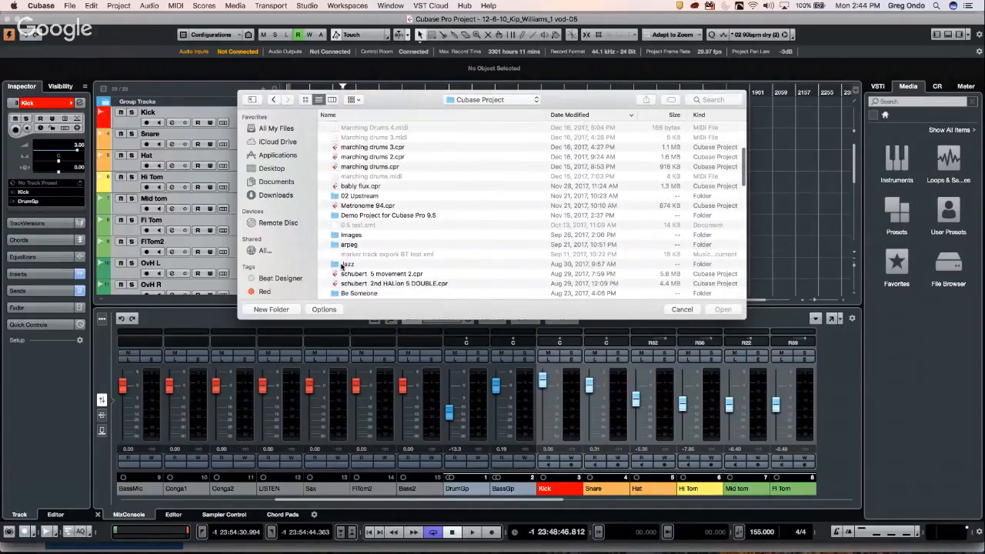
double_click(341, 264)
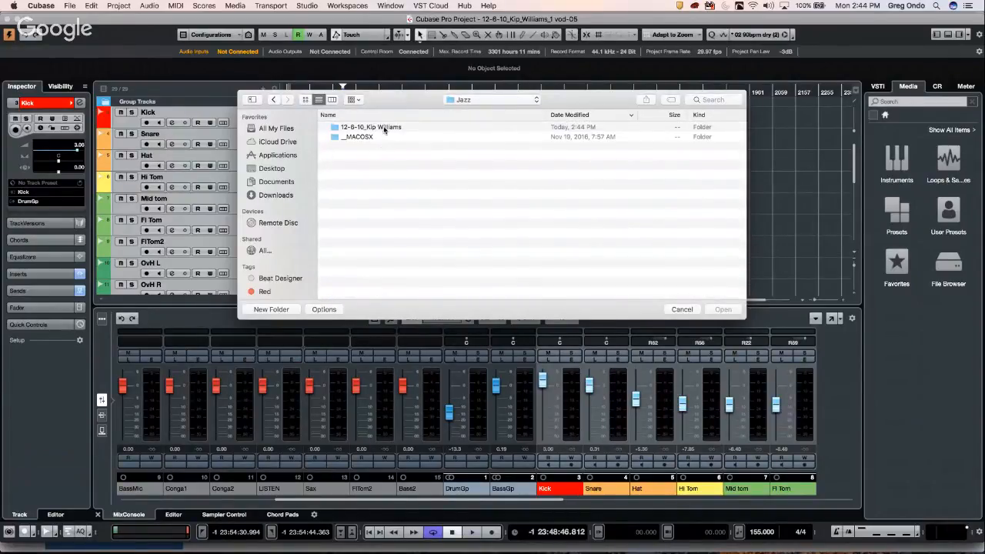
double_click(385, 129)
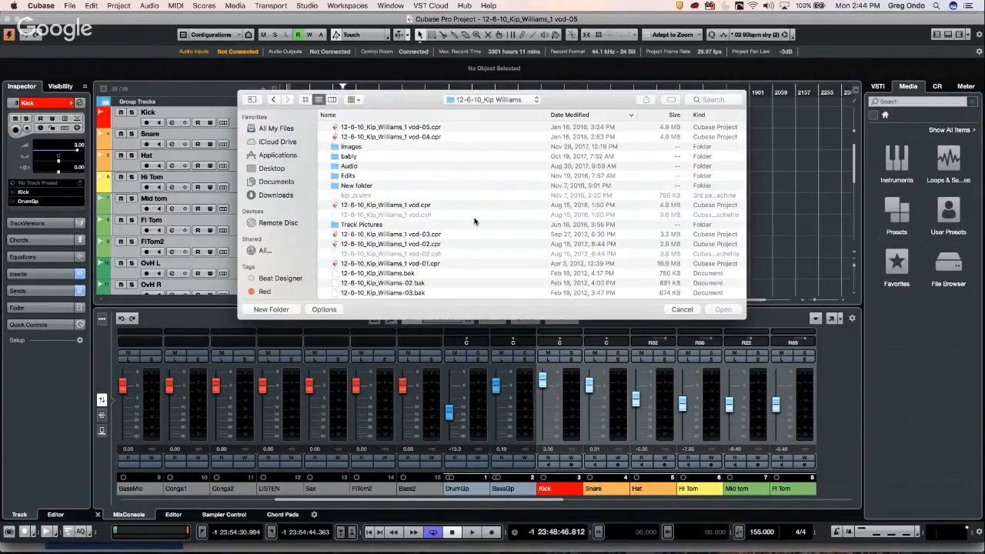
Step: Open the "12-6-10" project file ending in "_1.cpr" dated Jan 14, 2011, and activate it
scroll(475, 222, down, 1)
scroll(475, 222, down, 2)
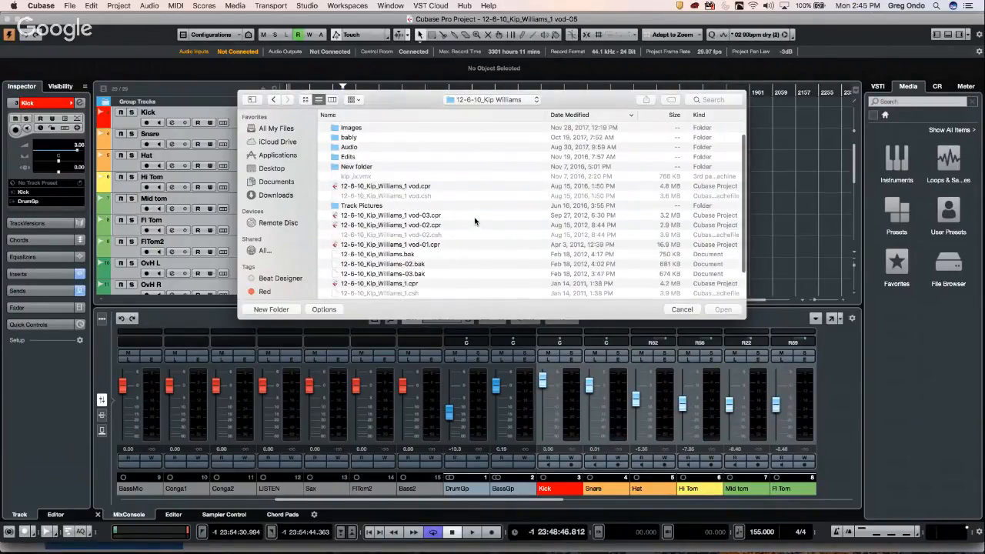
scroll(475, 222, down, 1)
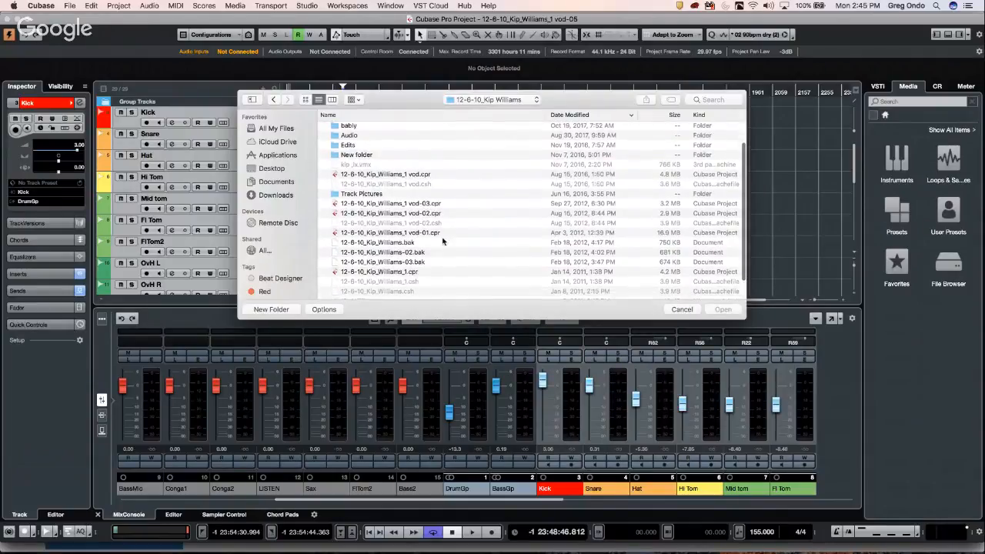
scroll(470, 269, down, 1)
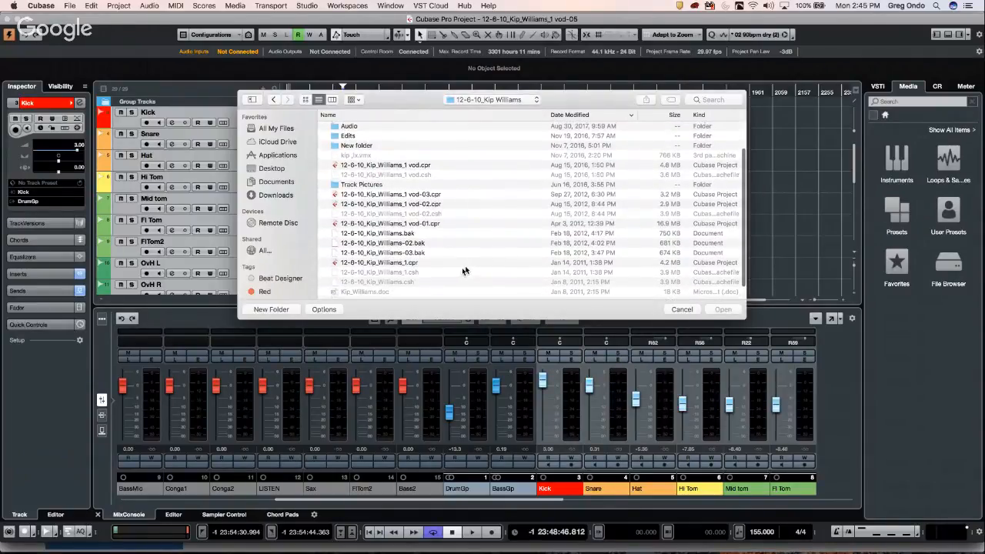
scroll(394, 261, down, 2)
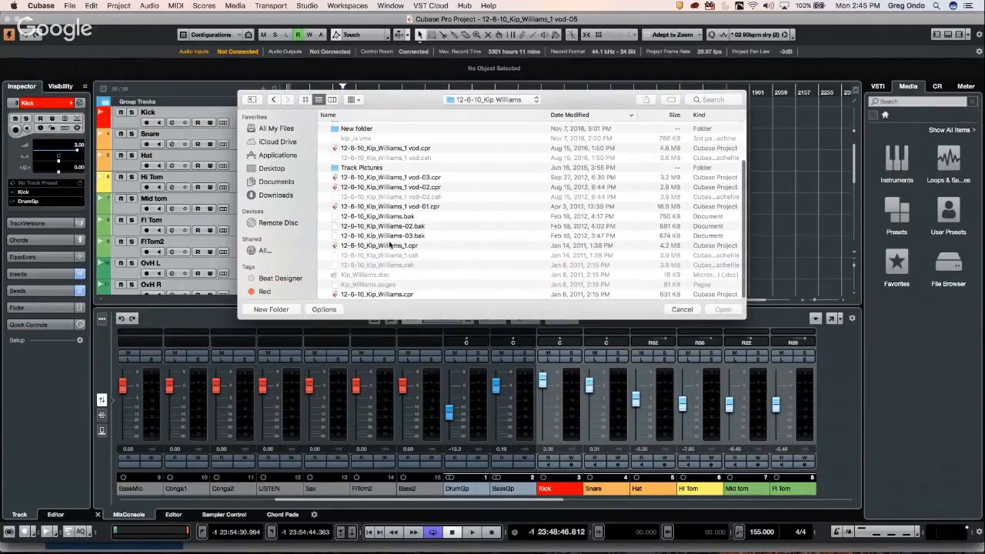
double_click(397, 246)
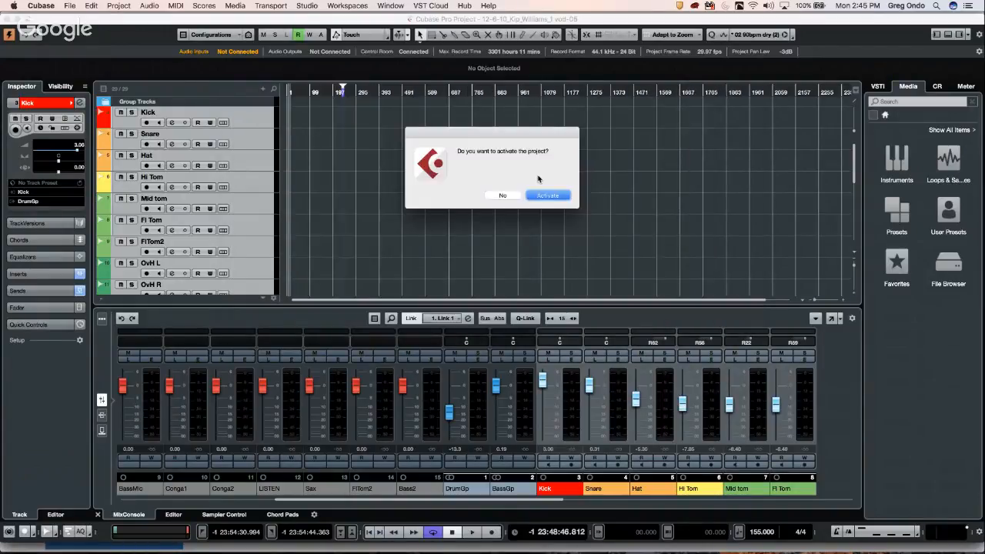
click(549, 196)
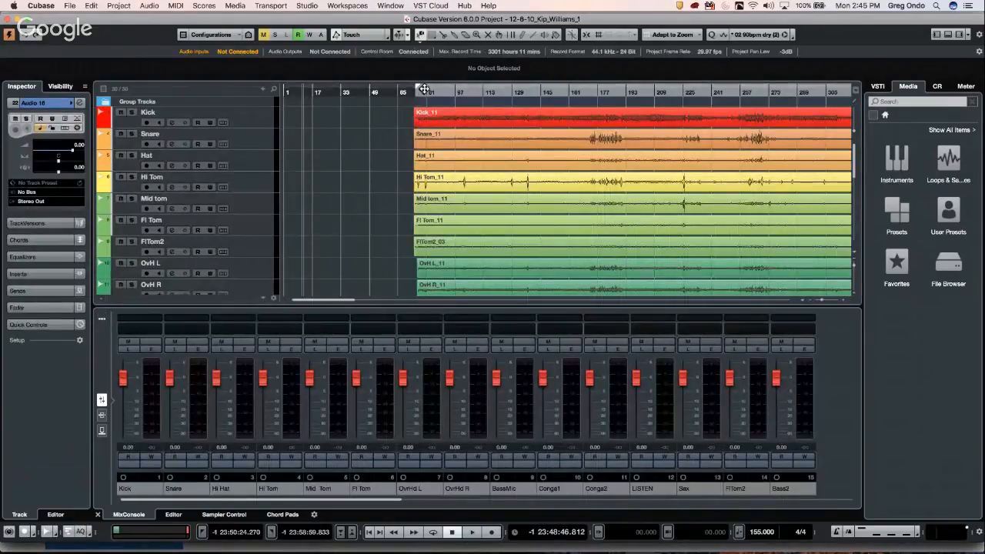
Step: Open the first event on the Sax track in the Sample Editor and show the editor in its own window
drag(423, 90, 427, 43)
scroll(424, 213, down, 5)
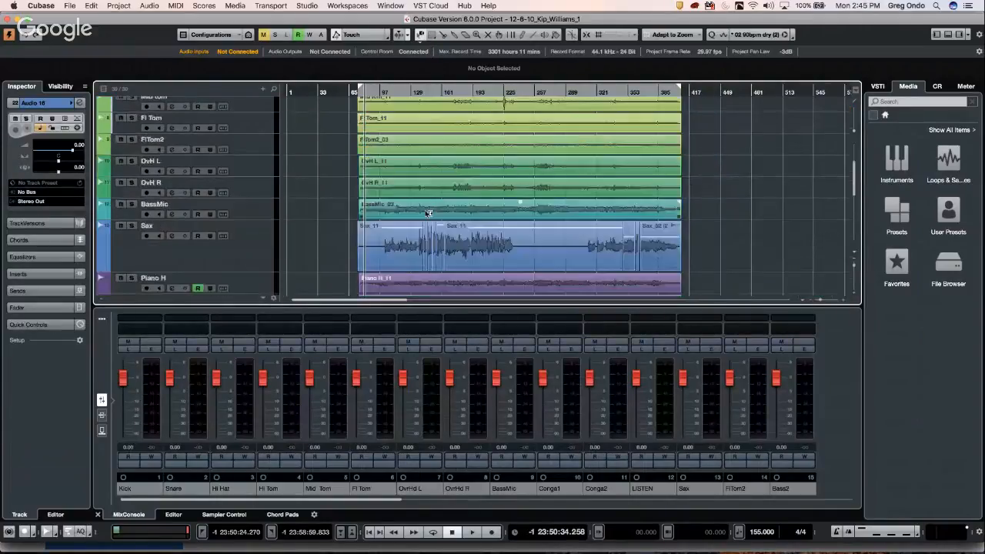
click(526, 158)
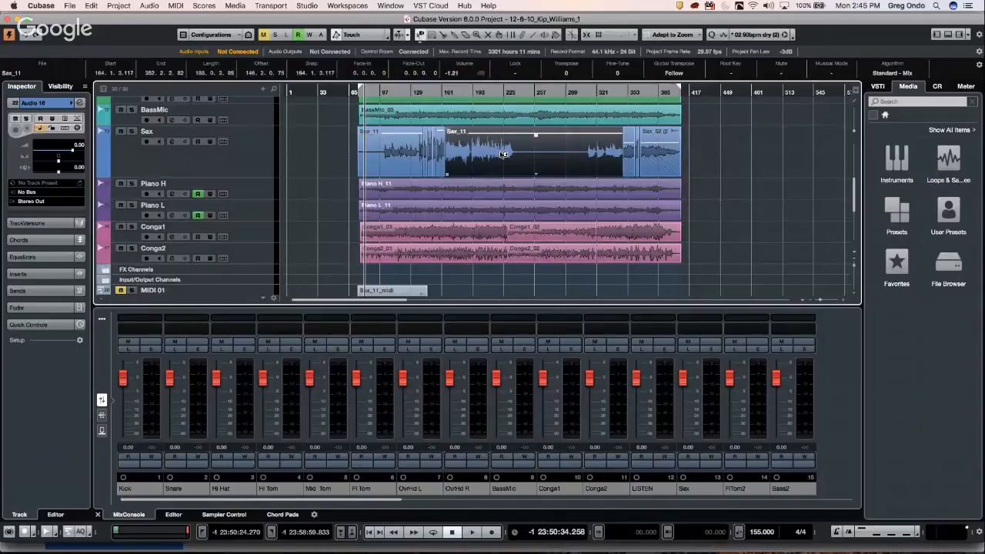
click(393, 151)
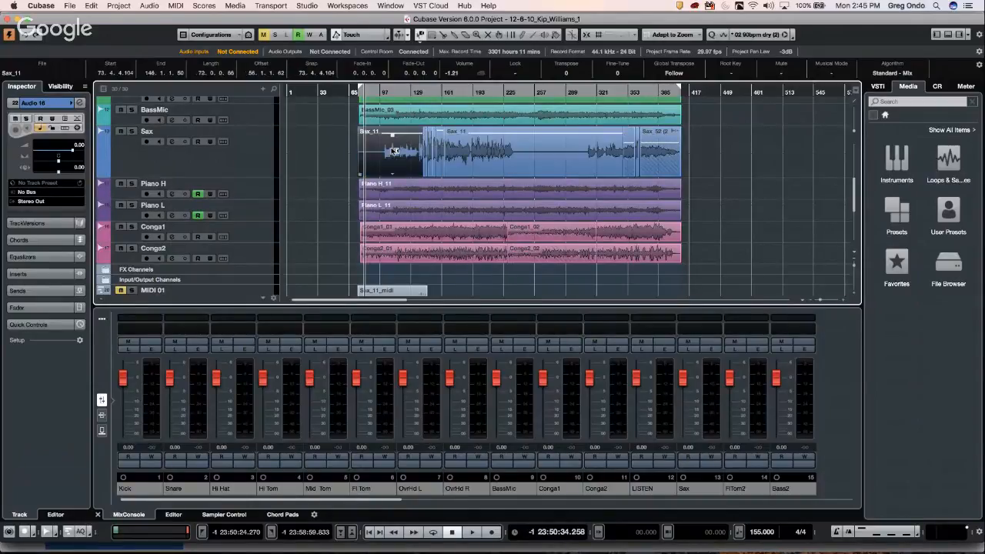
double_click(393, 151)
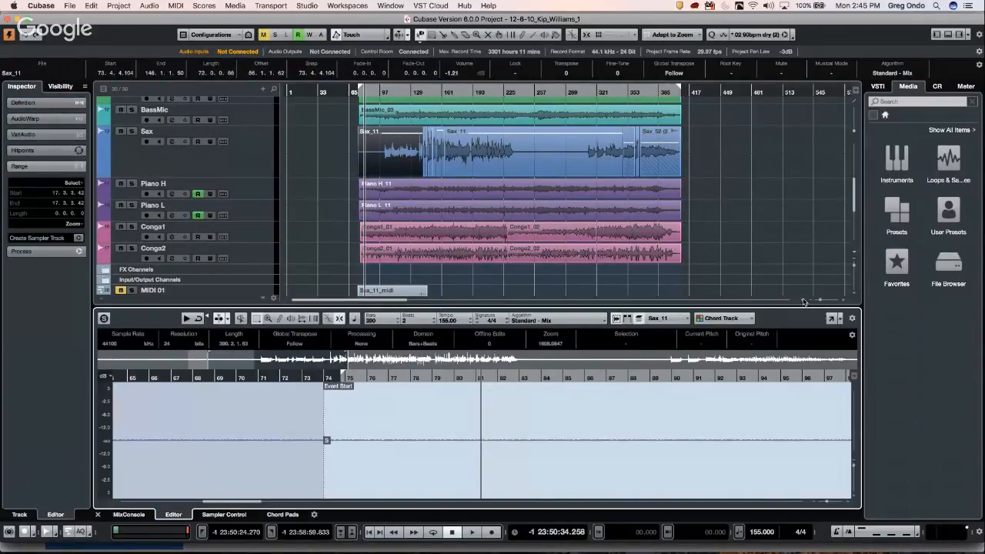
click(831, 320)
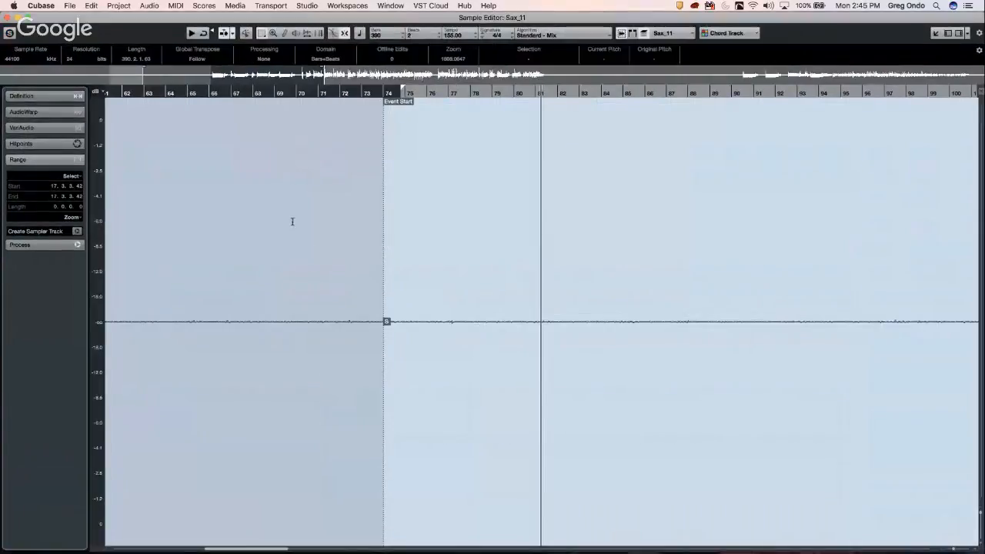
Step: Enable VariAudio Pitch & Warp for the sax event and set the segment colour scheme to Auto
click(236, 93)
drag(238, 43, 240, 15)
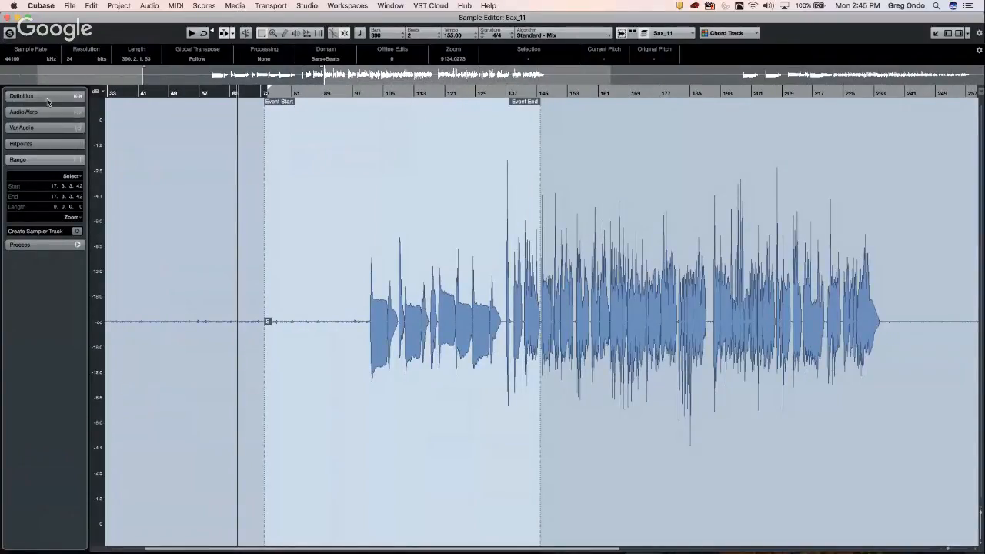
click(41, 129)
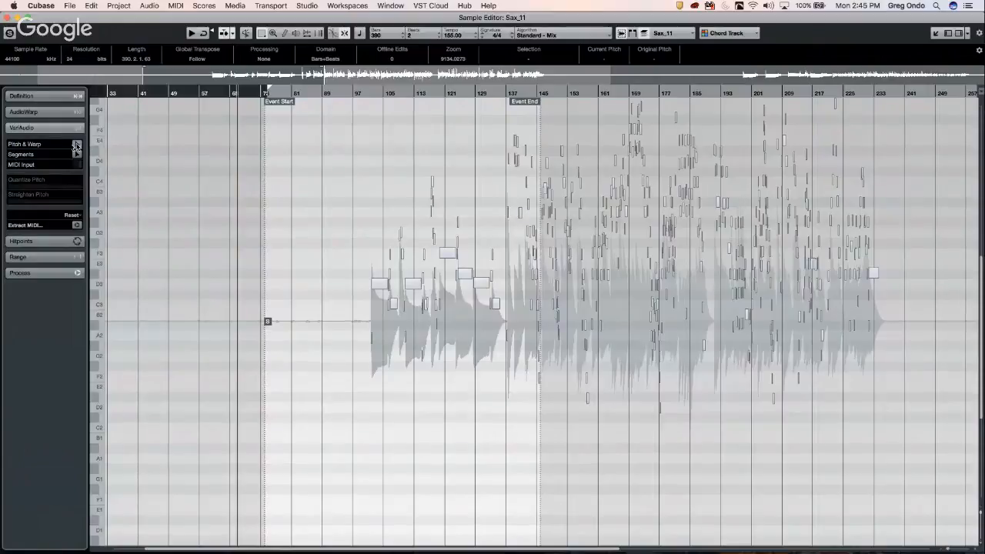
click(76, 145)
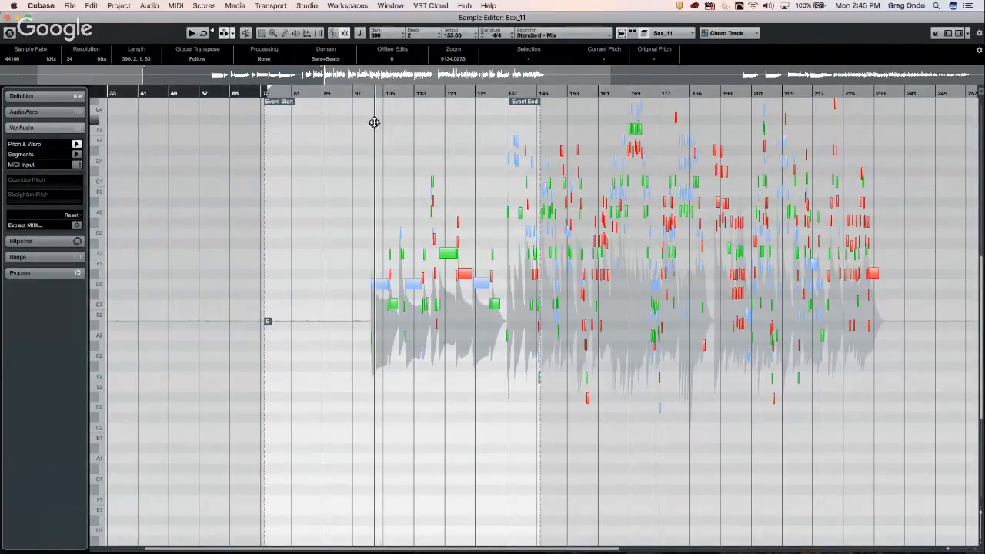
scroll(378, 131, up, 3)
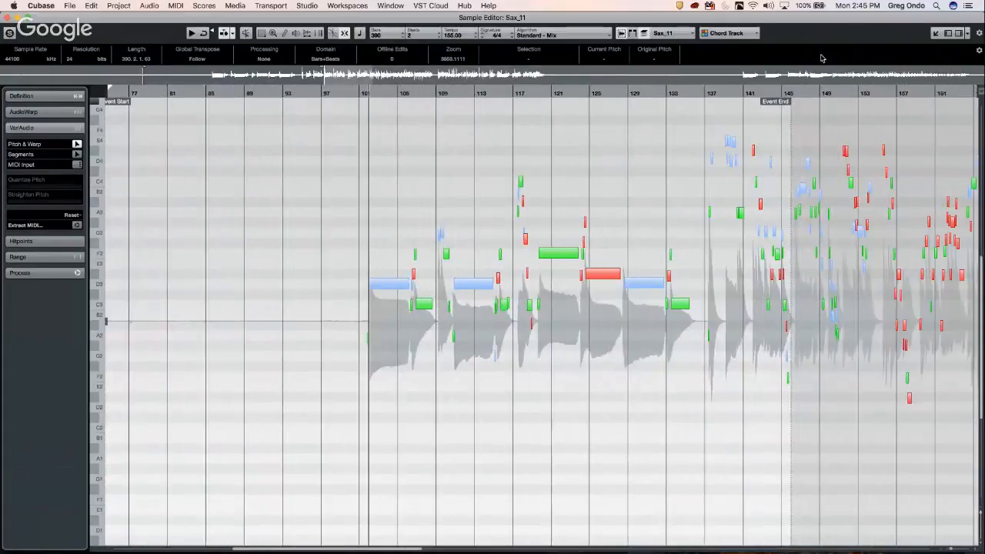
click(743, 34)
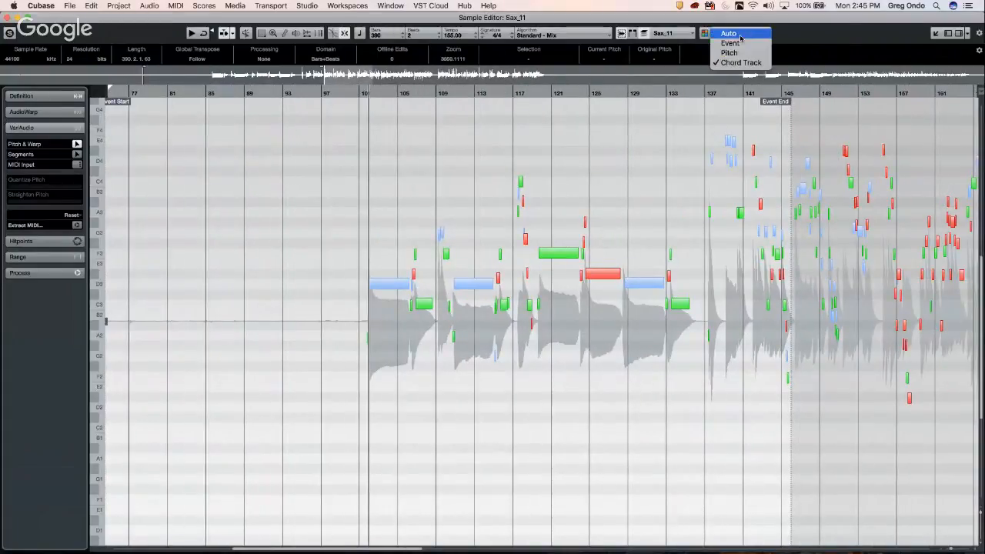
click(740, 35)
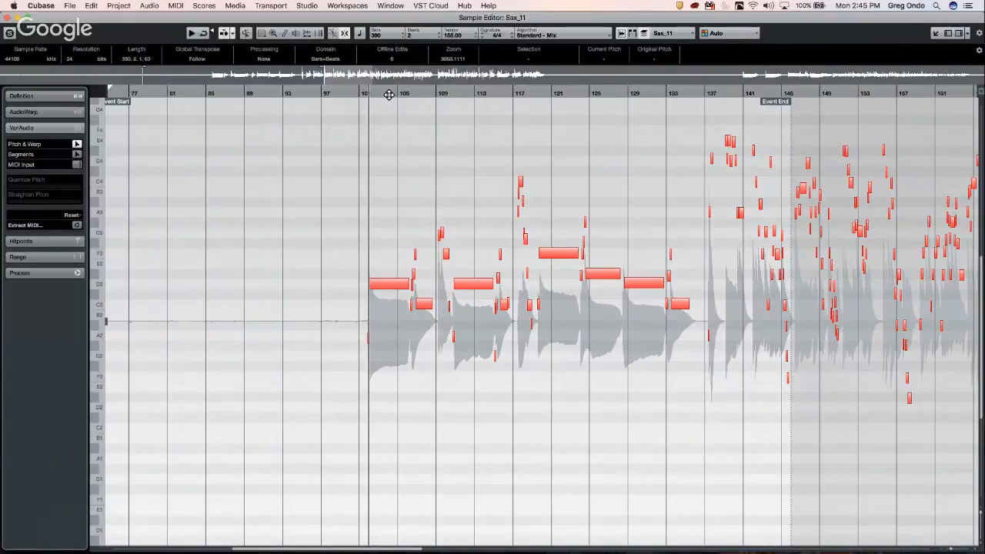
Step: Play the sax phrase from about bar 101, and close the Sample Editor window
drag(389, 94, 385, 107)
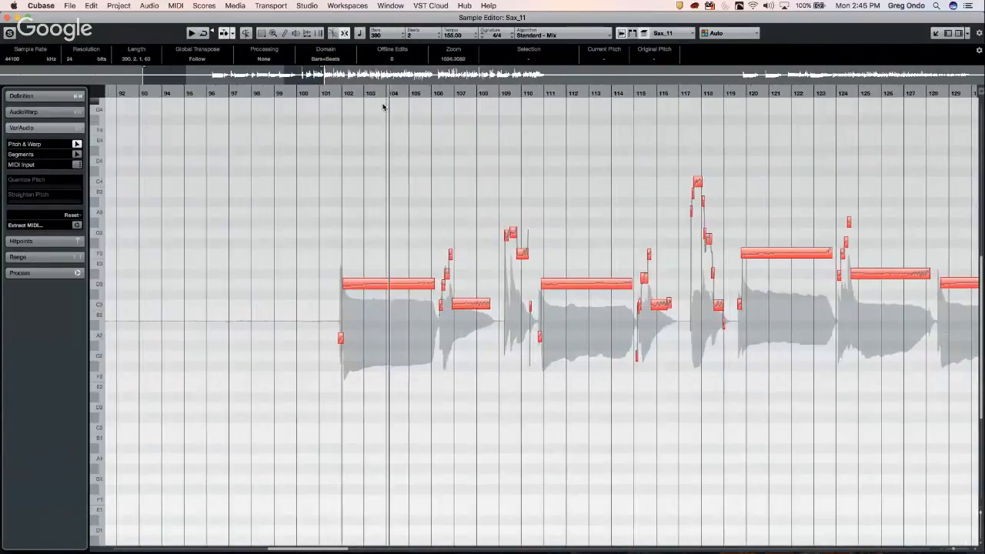
click(324, 95)
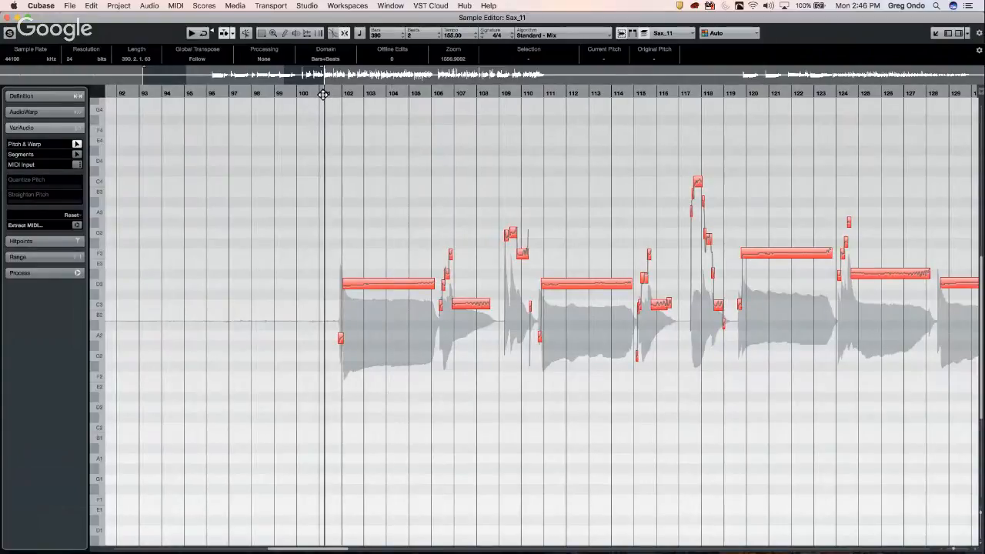
key(space)
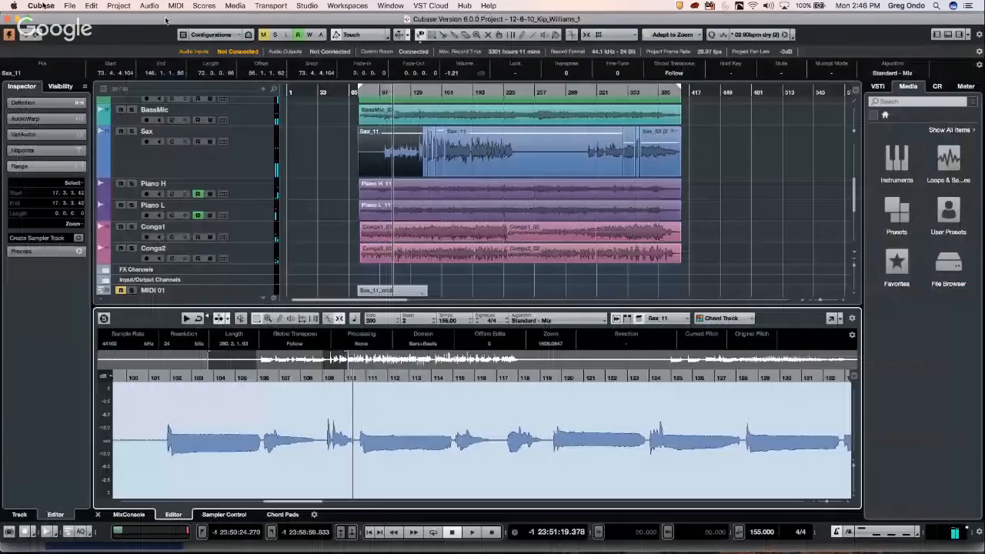
click(7, 17)
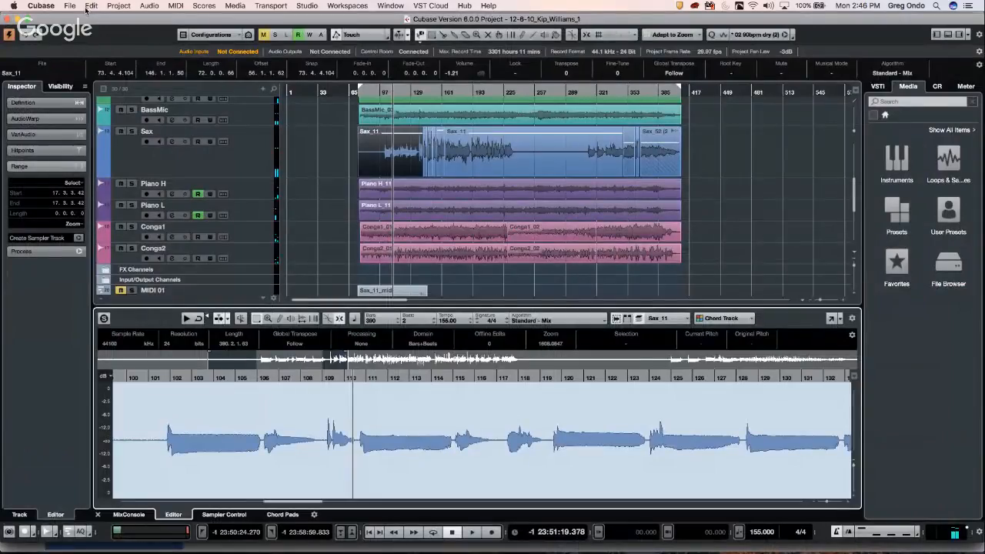
Step: Open the recent project "Hit the Road go C7.cpr", activate it and dismiss the missing plug-in warning
click(70, 5)
mouse_move(116, 224)
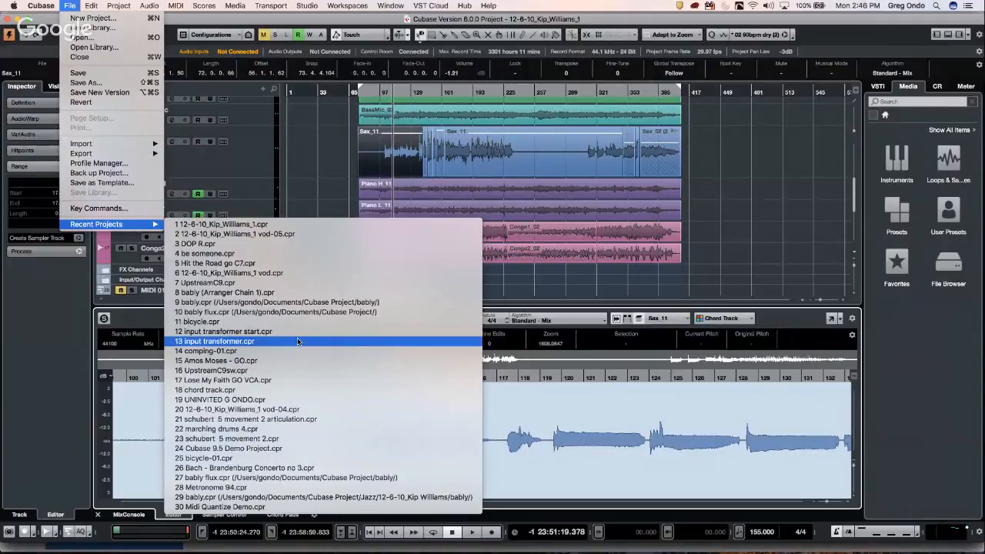
click(317, 264)
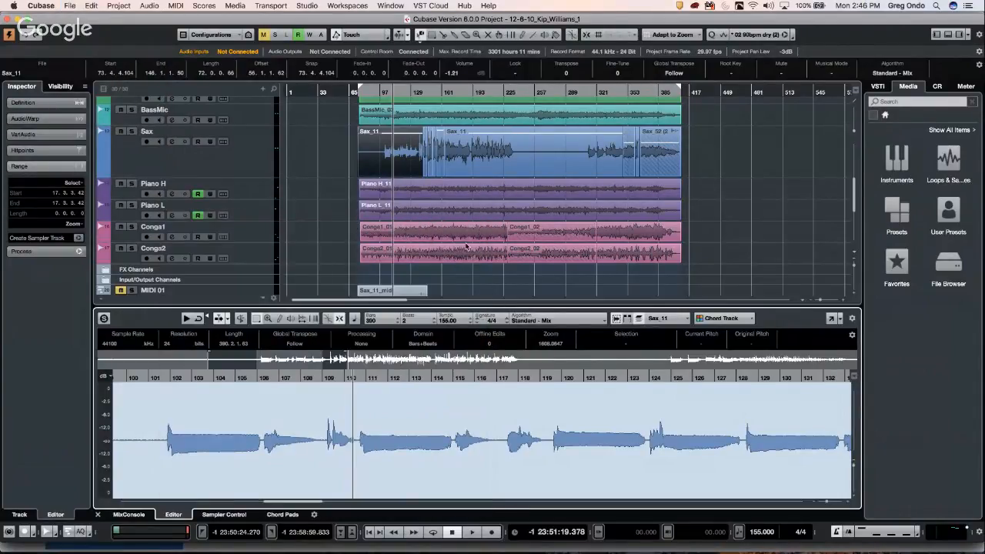
click(561, 196)
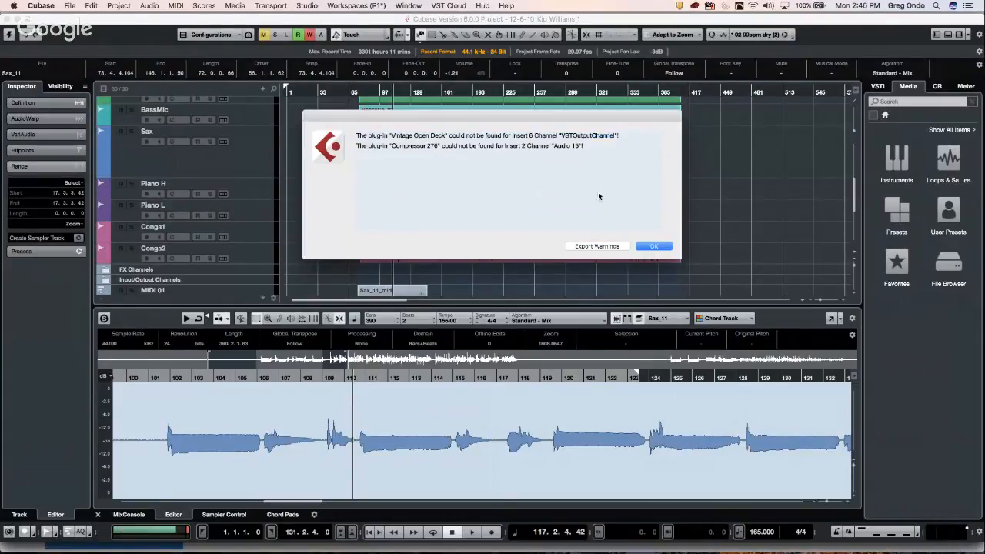
click(658, 248)
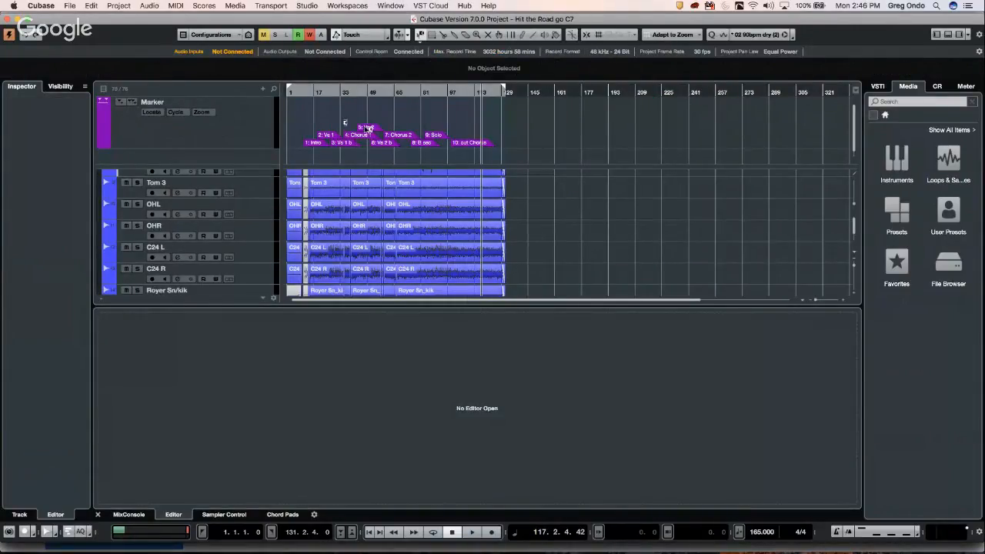
Step: Bounce the sliced events of the first group on the Vox track into a single event, replacing the originals
click(313, 106)
drag(313, 107, 315, 117)
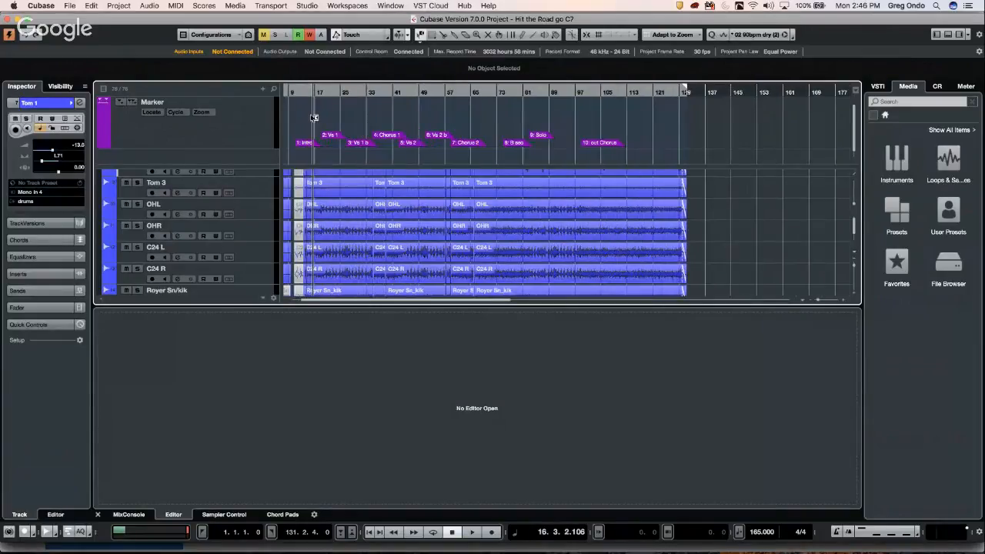
scroll(718, 220, down, 10)
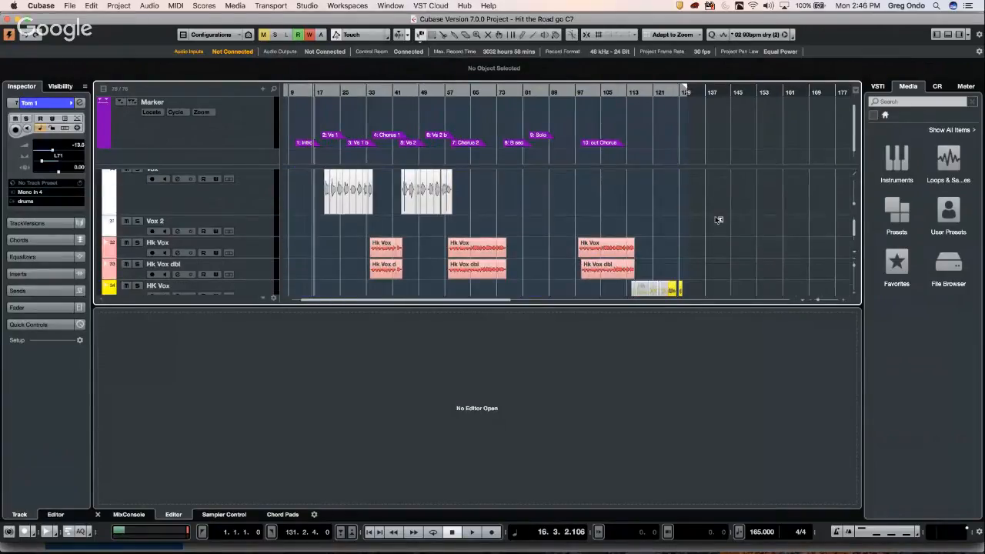
scroll(718, 220, up, 1)
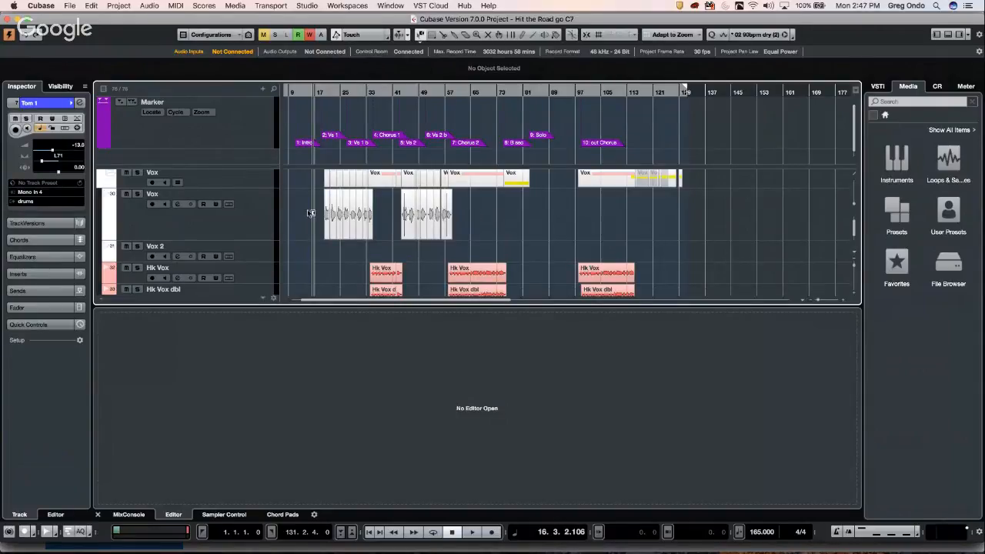
click(362, 218)
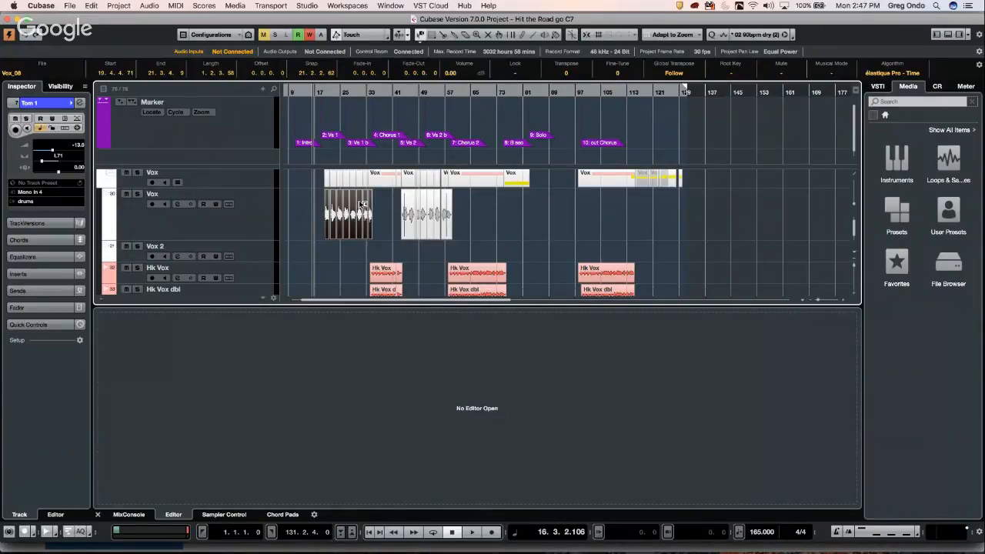
click(153, 6)
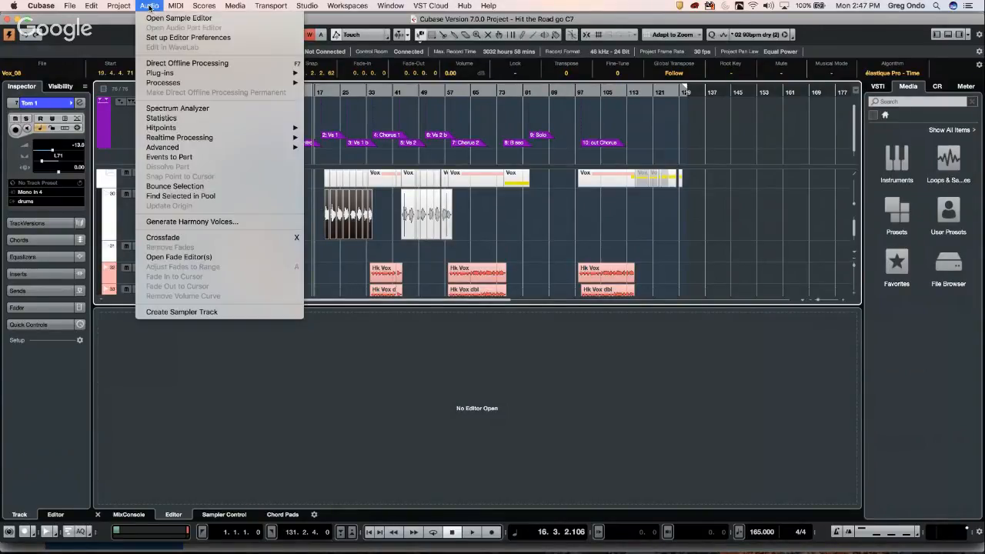
mouse_move(191, 138)
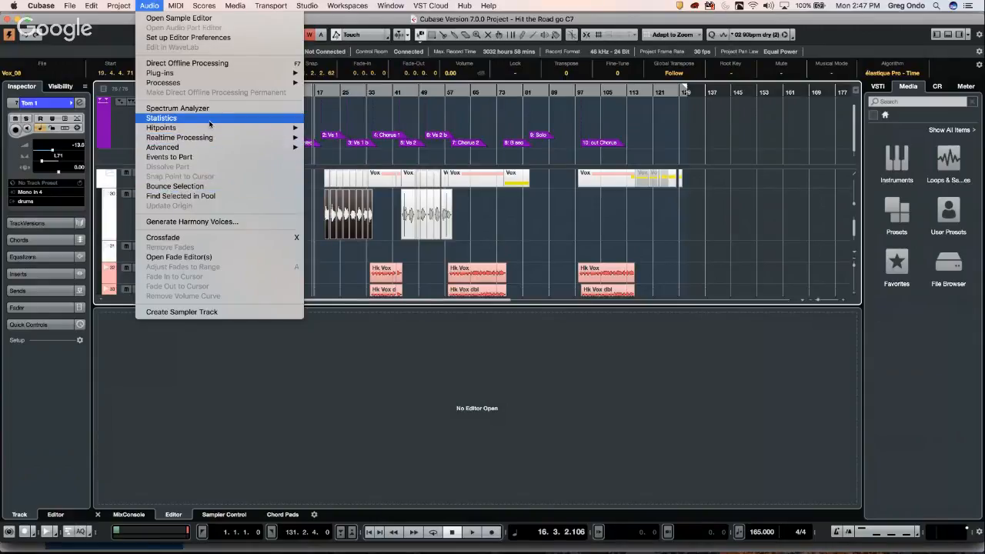
mouse_move(220, 81)
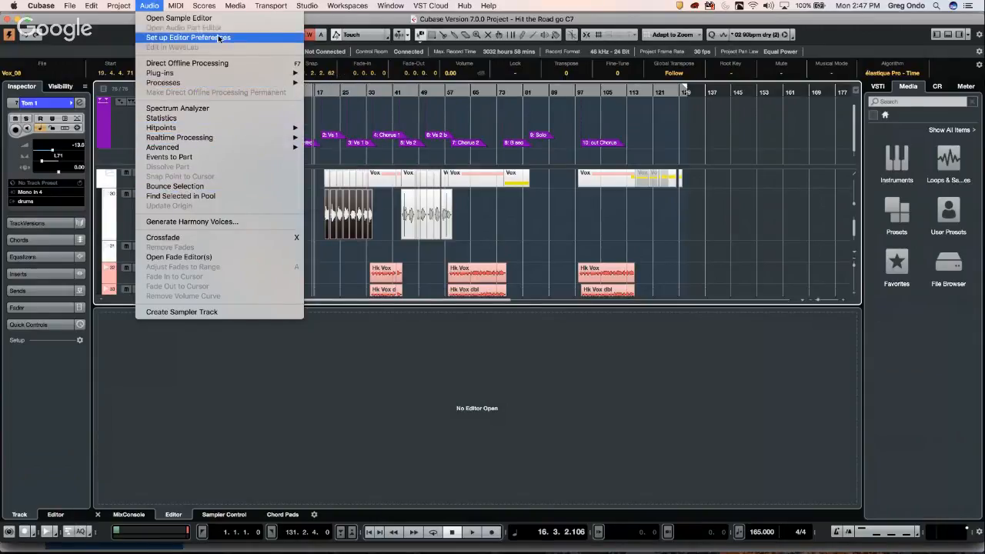
mouse_move(237, 141)
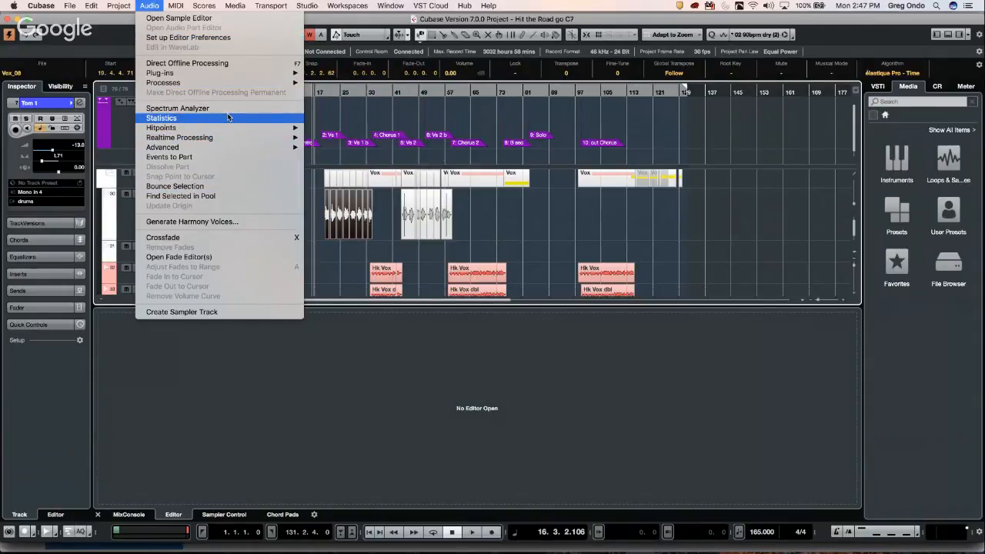
click(216, 186)
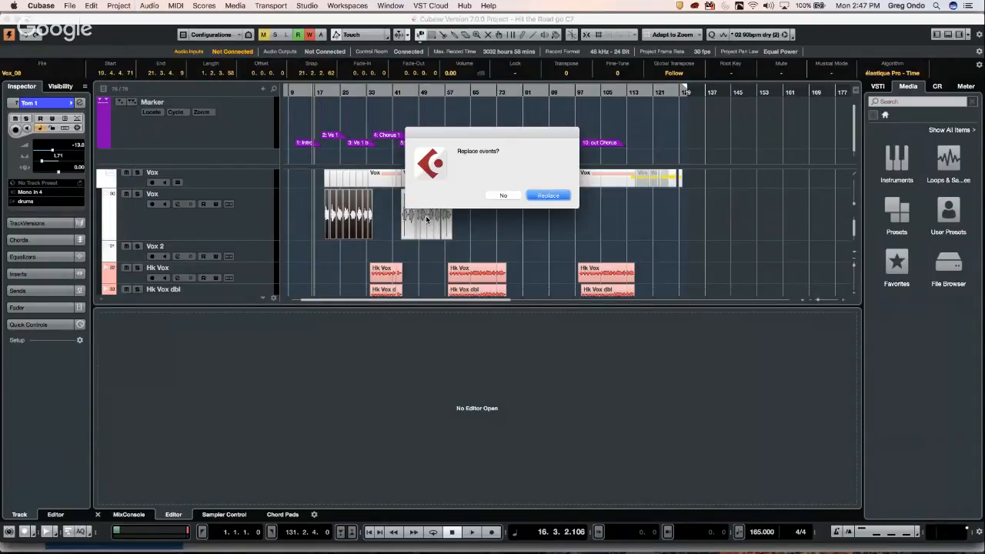
click(553, 200)
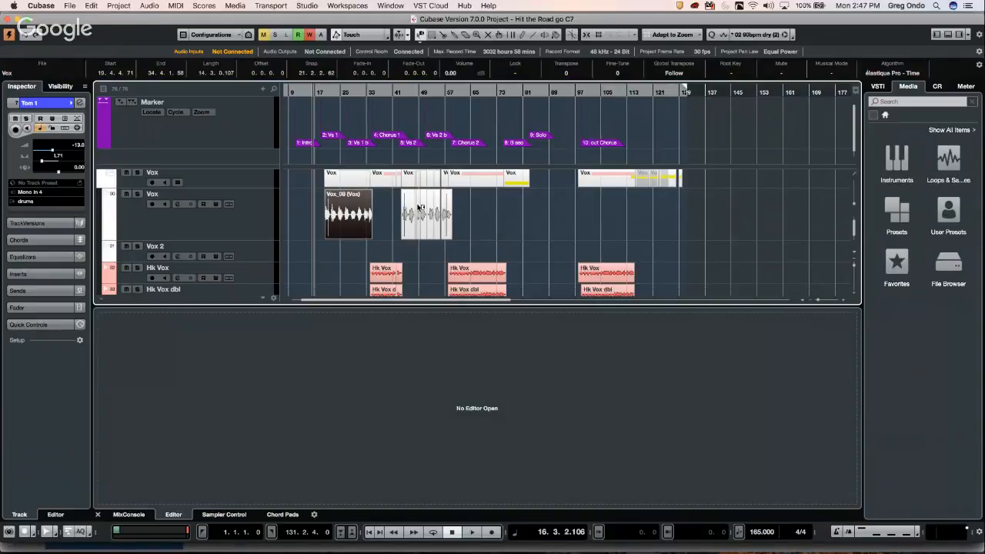
Step: Open the bounced event on the Vox track in the Sample Editor and show the editor in its own window
double_click(350, 210)
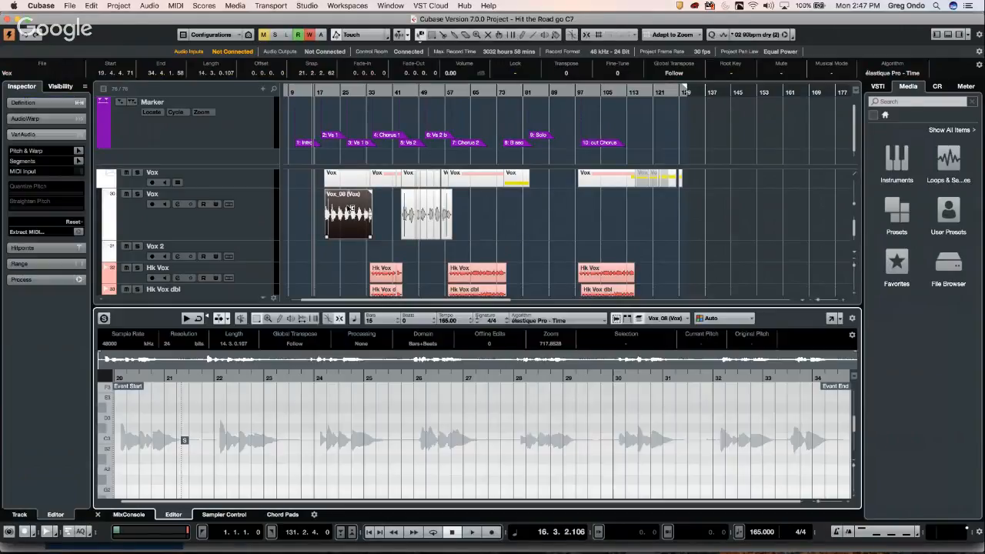
click(831, 320)
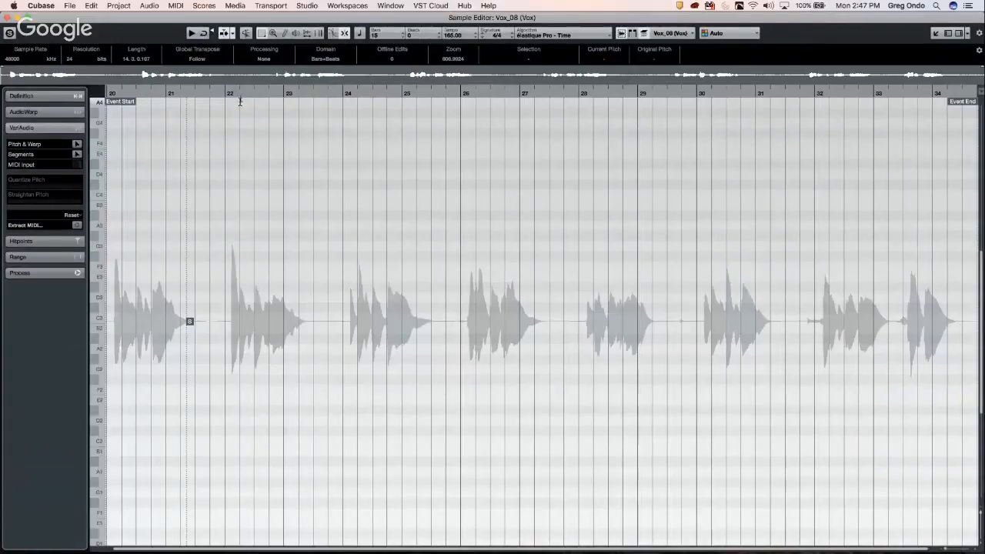
Step: Play the project from about bar 21 and raise the Control Room level to about -6.2 in the MixConsole
click(184, 91)
key(F3)
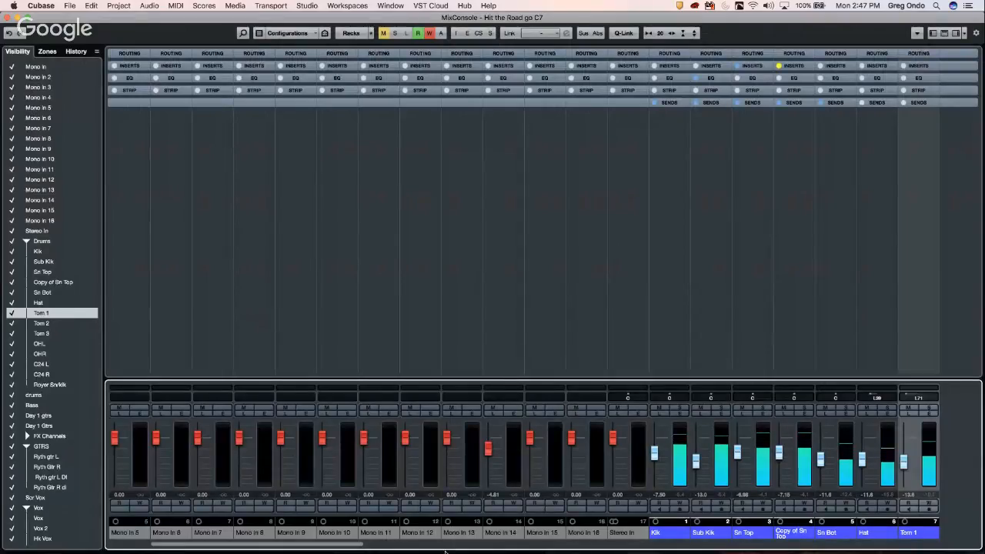
drag(361, 547, 646, 546)
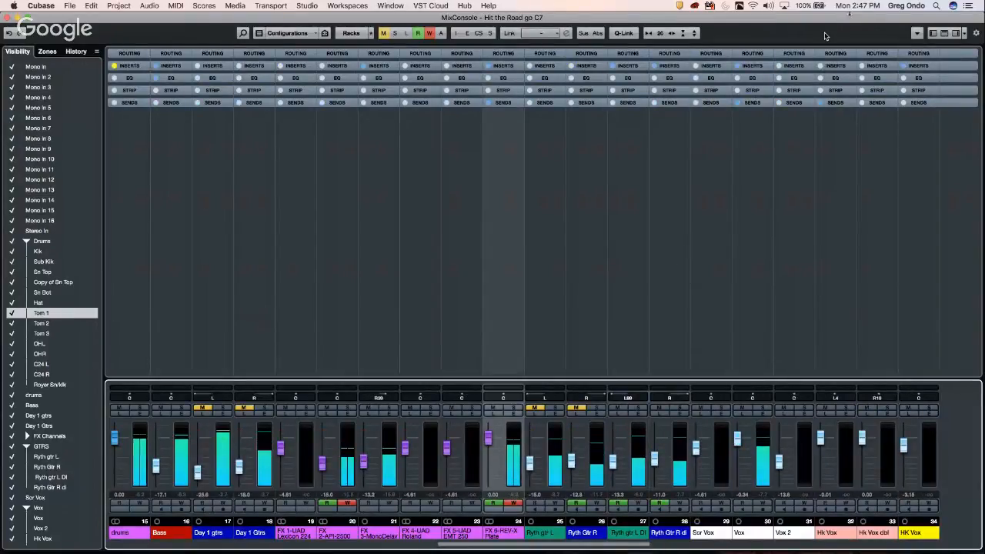
click(955, 34)
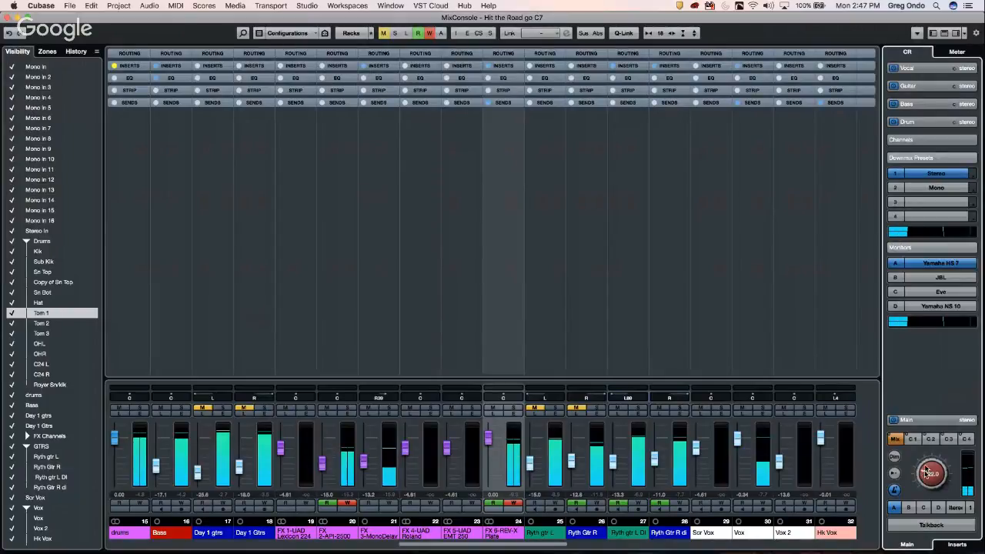
drag(923, 472, 928, 458)
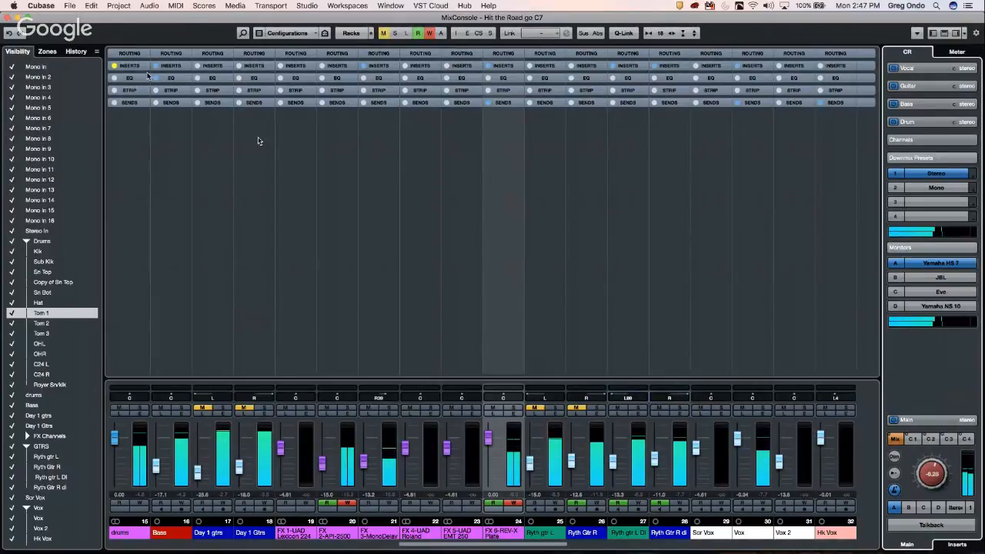
click(7, 17)
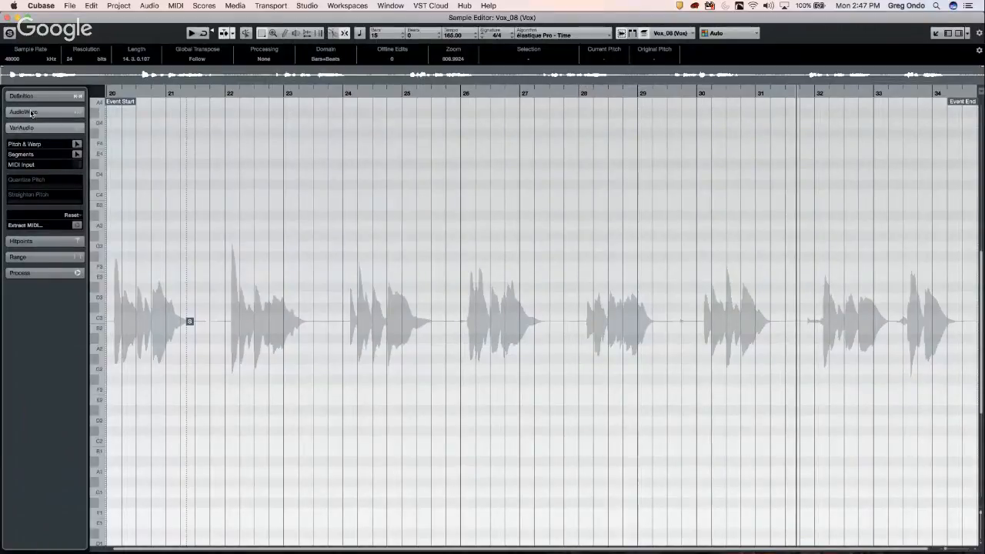
Step: Enable VariAudio Pitch & Warp for the vocal event and play it soloed from the event start
drag(162, 93, 105, 90)
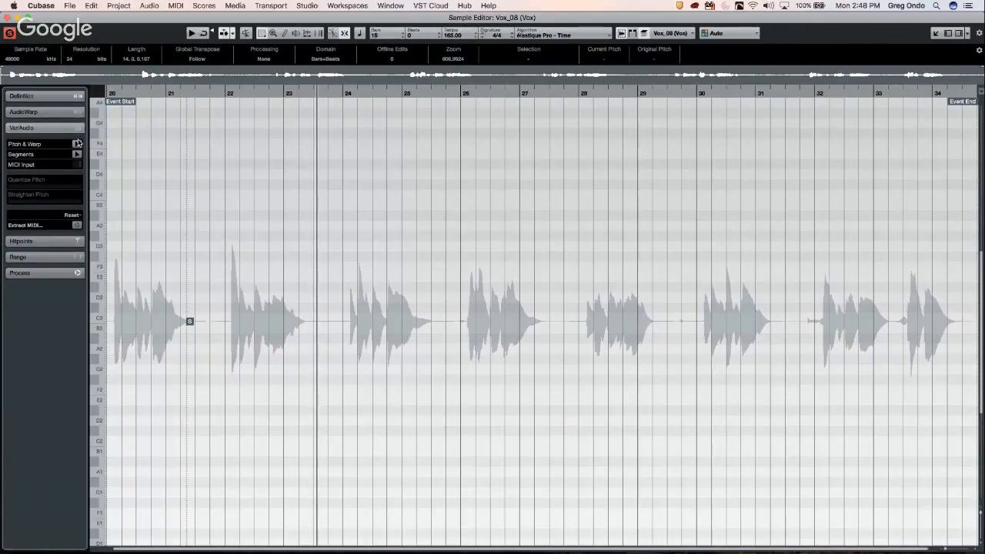
click(77, 144)
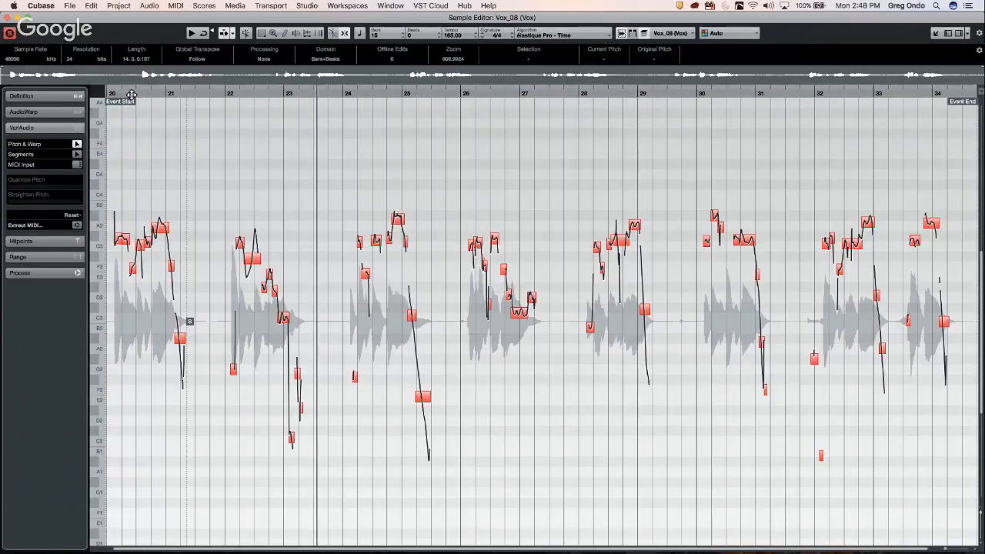
click(108, 94)
drag(106, 95, 89, 120)
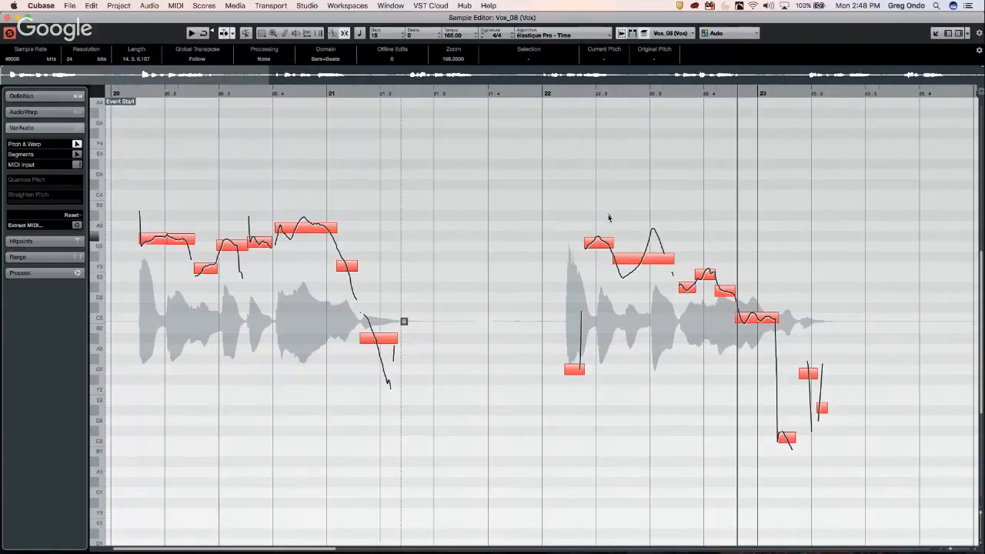
Step: Play the second vocal phrase from just before bar 22 and raise its first pitch segment to G3
click(527, 93)
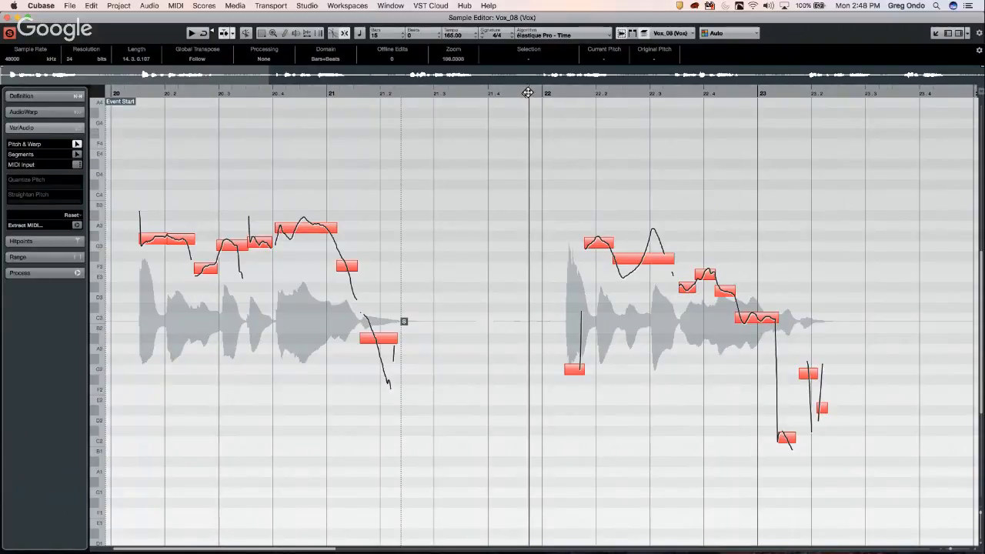
key(space)
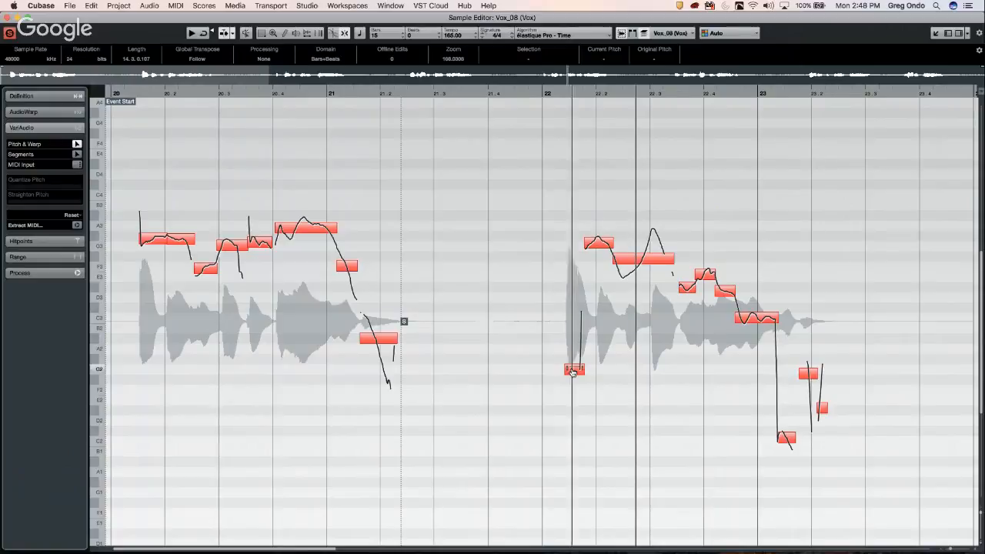
drag(573, 366, 587, 250)
click(575, 243)
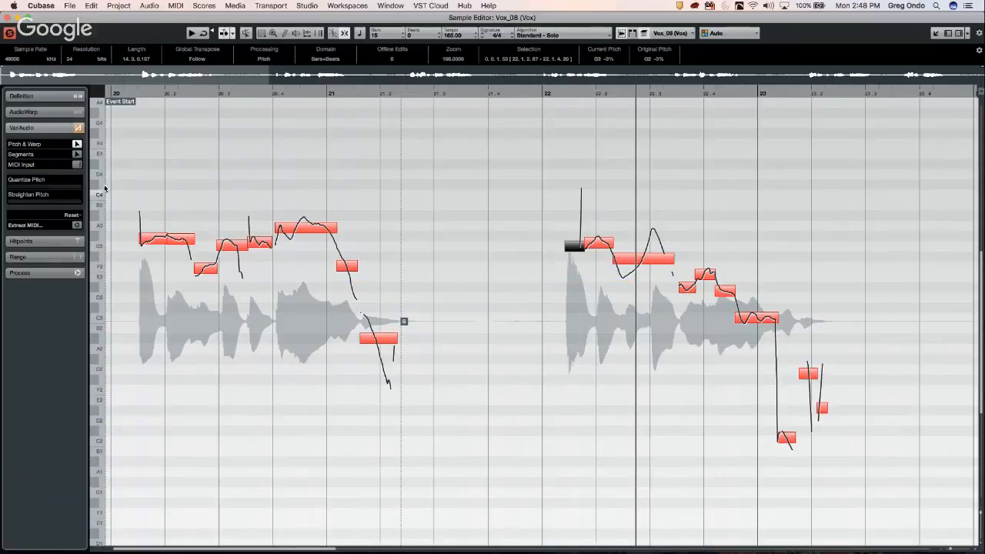
Step: Apply full Quantize Pitch to all segments of the first vocal phrase and of the second phrase at bar 22
drag(127, 186, 435, 369)
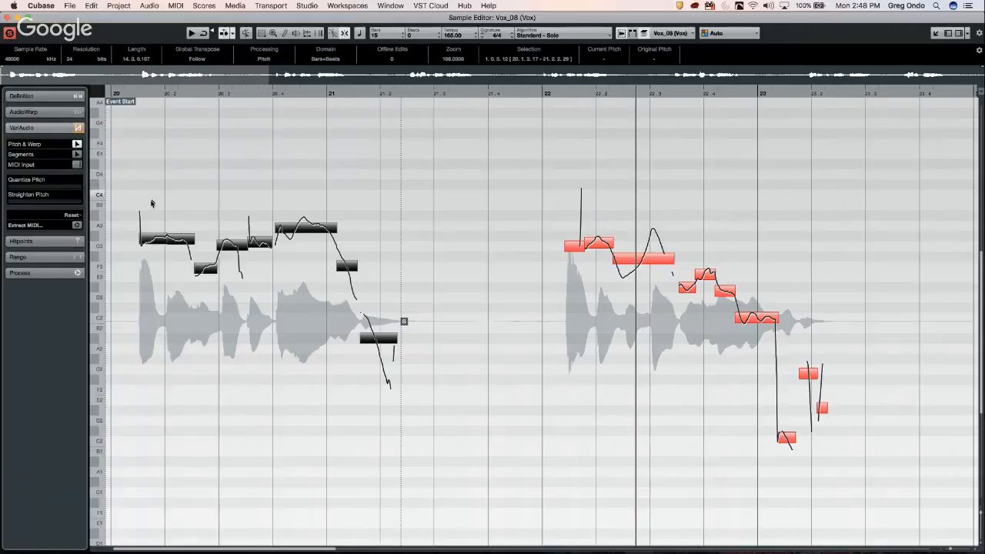
drag(23, 189, 89, 195)
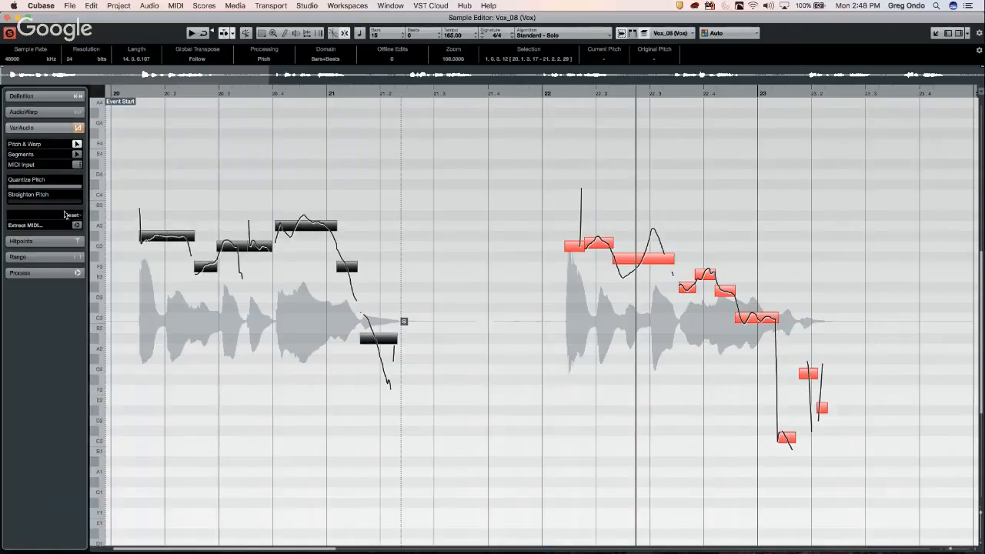
drag(553, 167, 855, 473)
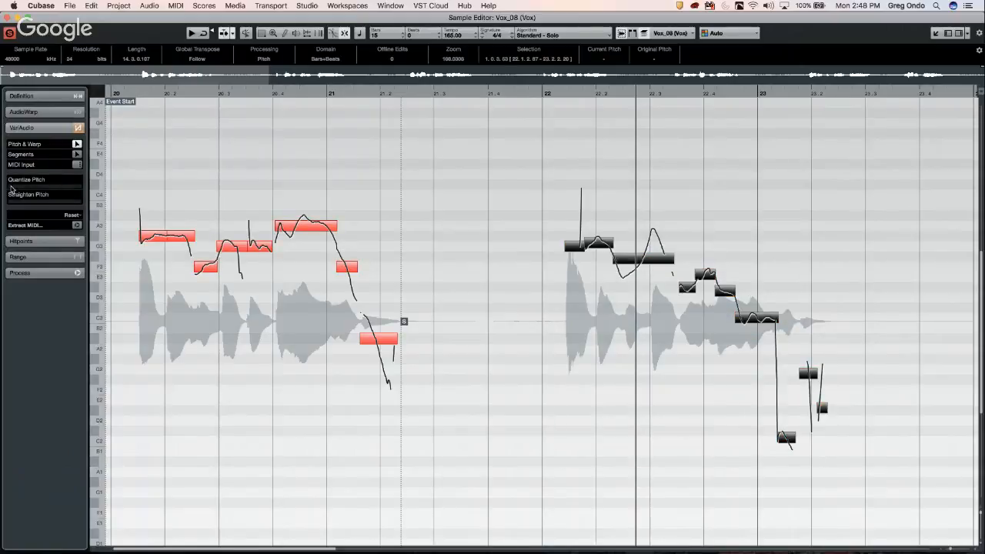
drag(11, 187, 106, 187)
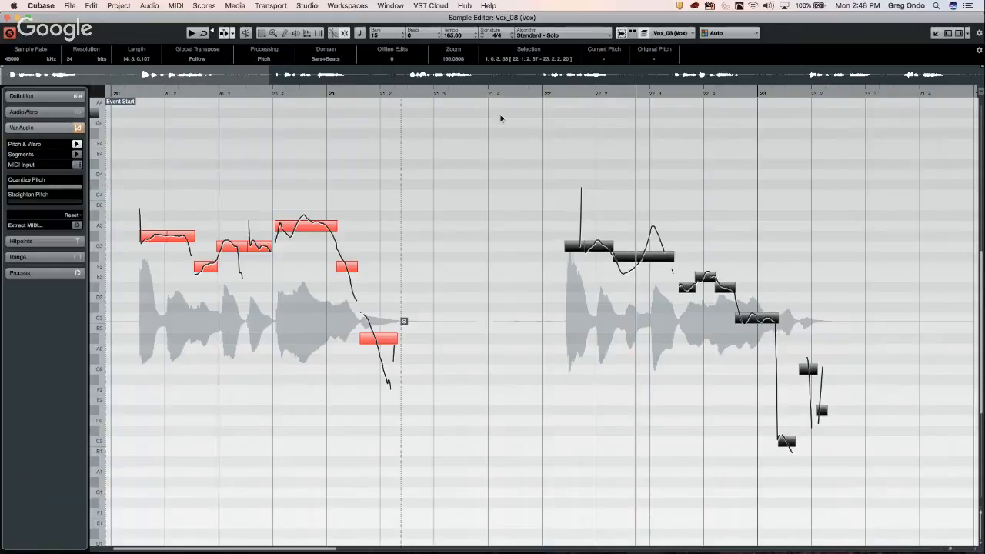
Step: Play the pitch-corrected vocal from just before bar 22 and again from the event start, and deselect all segments
drag(526, 96, 525, 99)
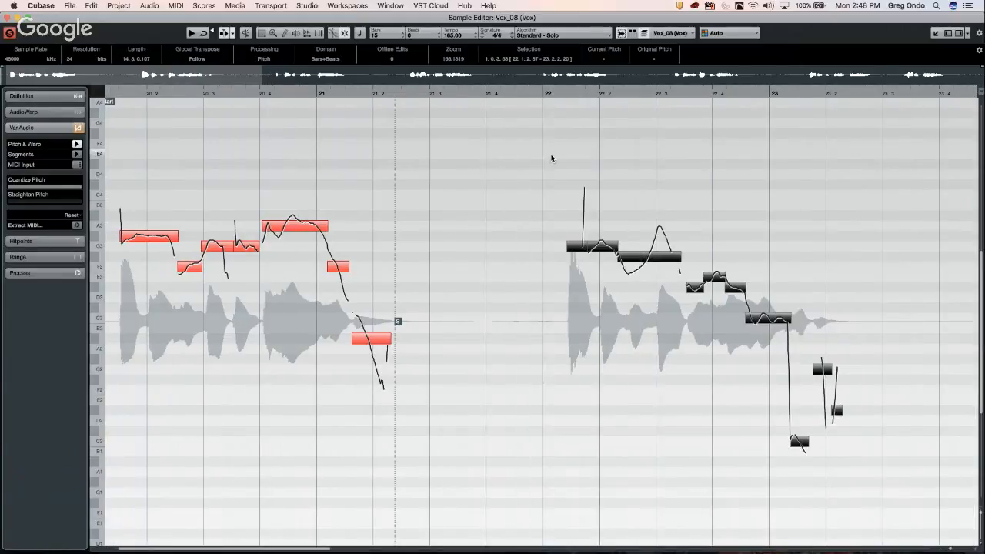
scroll(608, 193, right, 10)
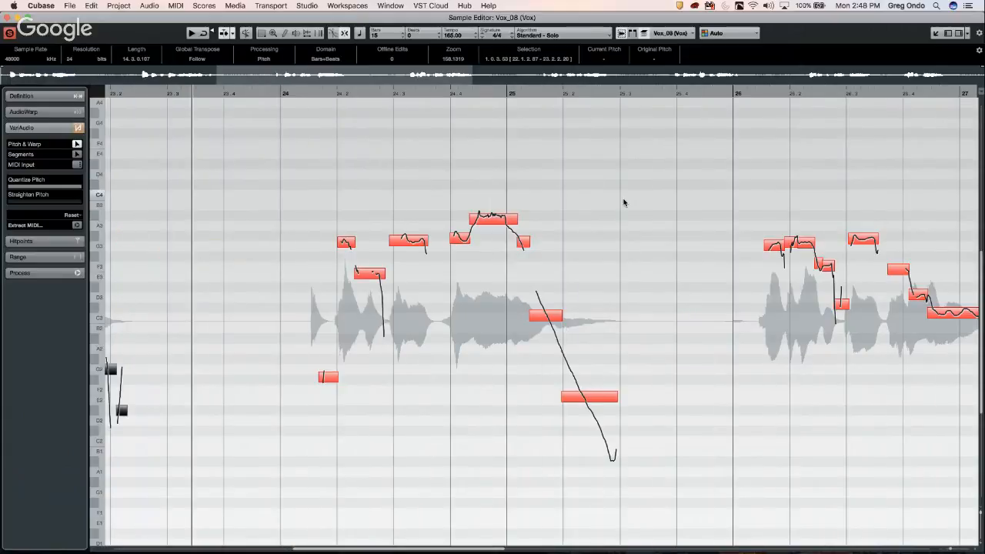
drag(168, 91, 1, 87)
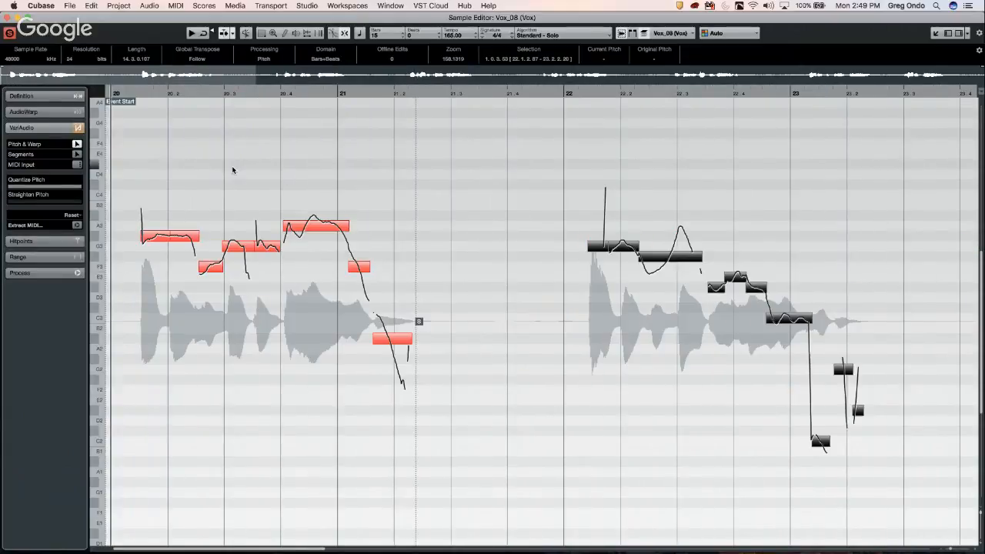
click(132, 127)
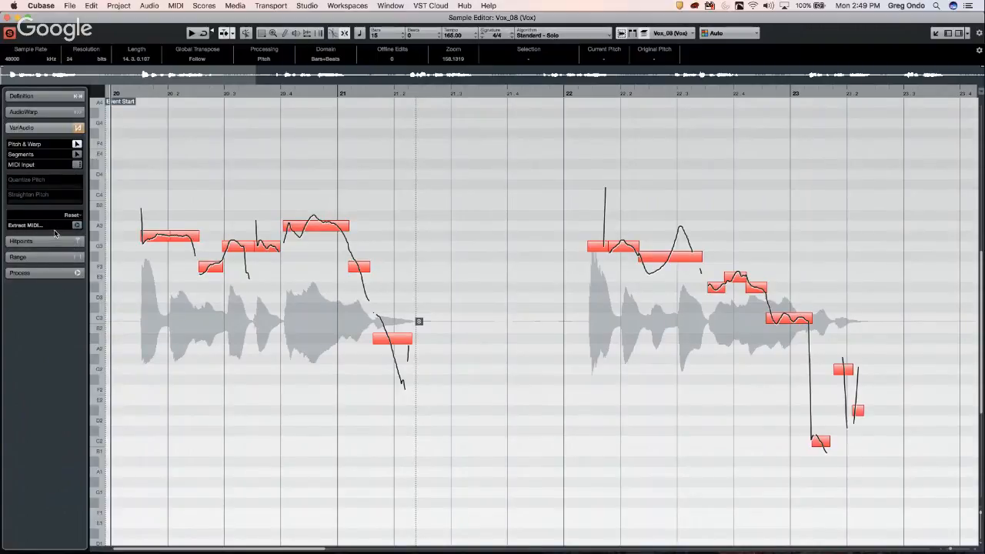
Step: Extract MIDI from the vocal with Notes and NoteExp VST 3 Tuning Curve, Dynamic Velocity and First Selected Track as destination
click(77, 226)
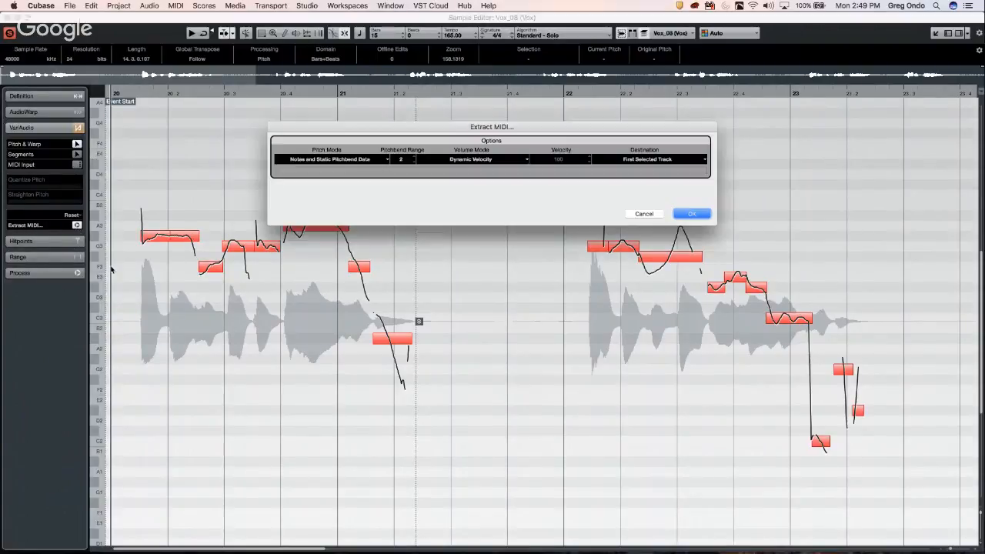
click(343, 159)
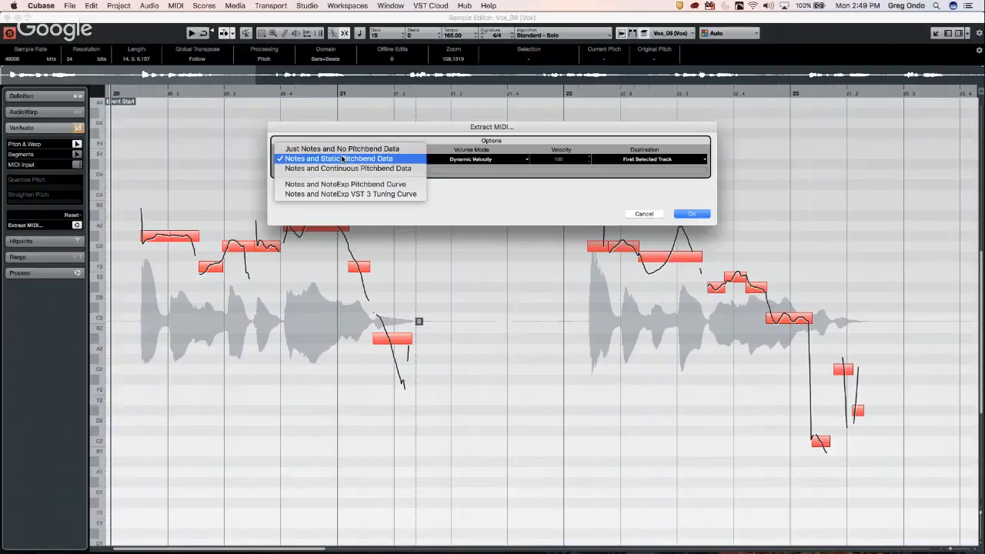
click(389, 184)
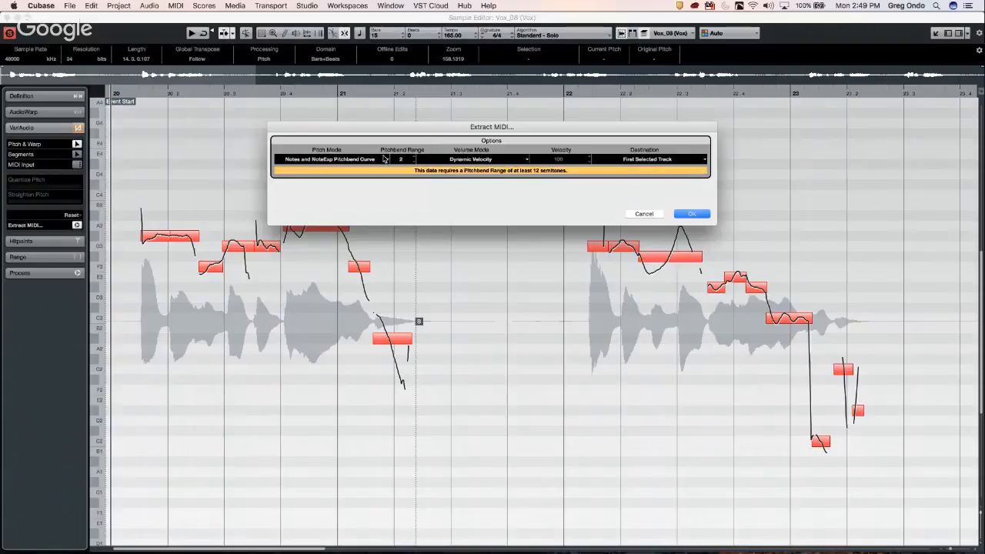
click(383, 158)
click(355, 168)
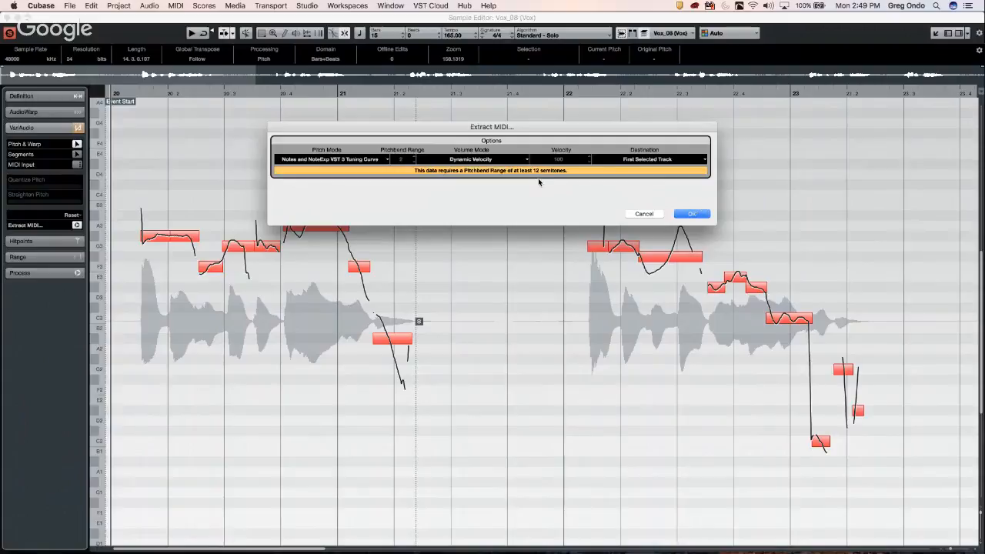
click(691, 214)
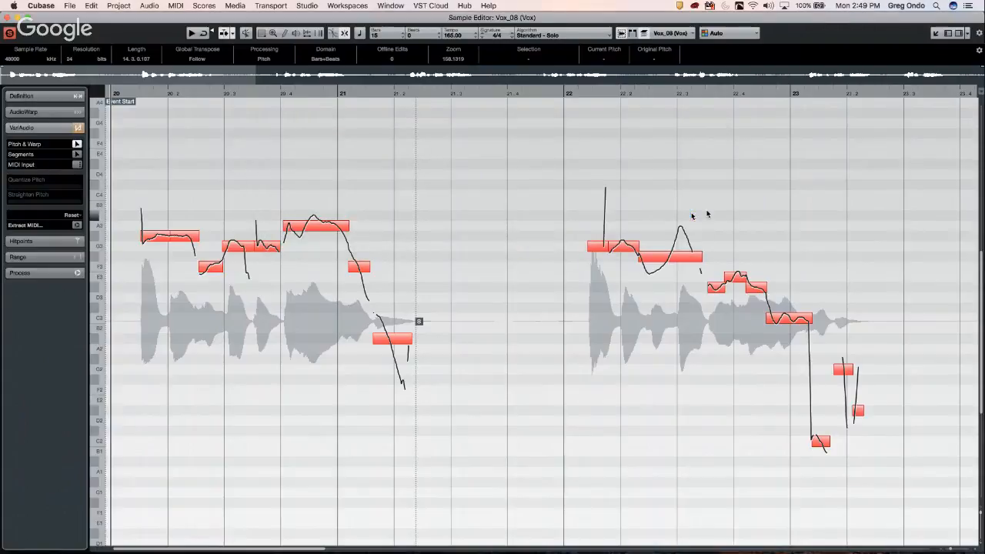
Step: Close the Sample Editor and open the extracted Vox_midi part on the MIDI 01 track in the Score Editor
click(8, 19)
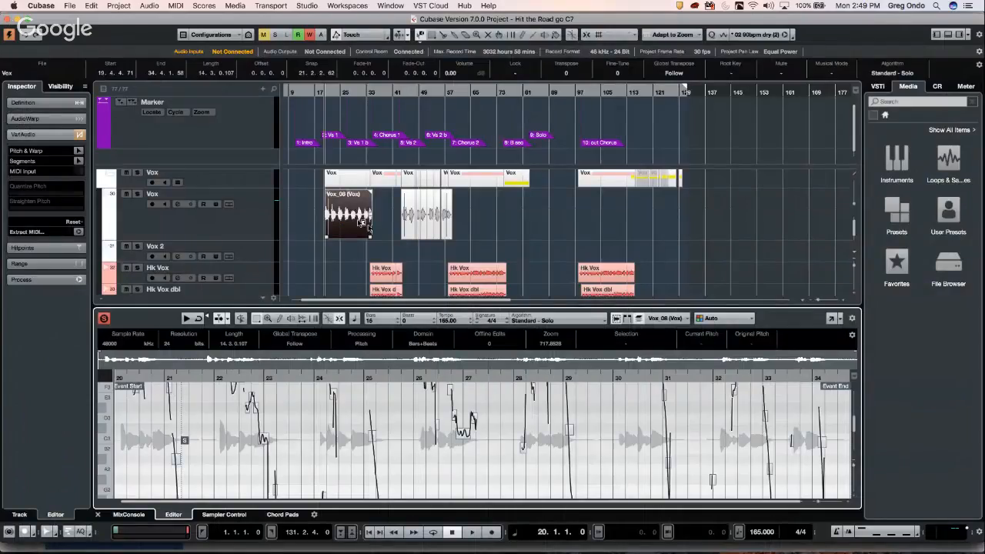
drag(361, 223, 352, 262)
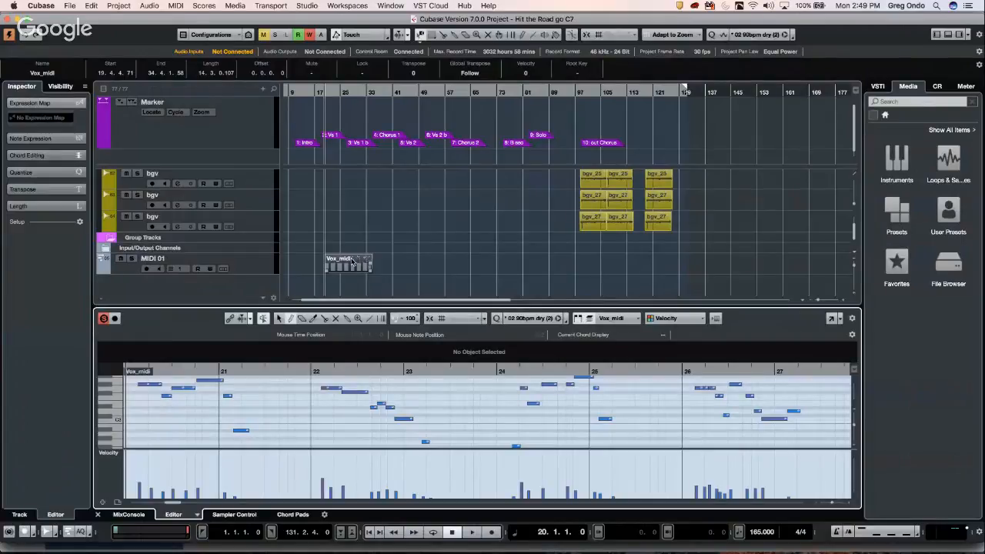
key(super+r)
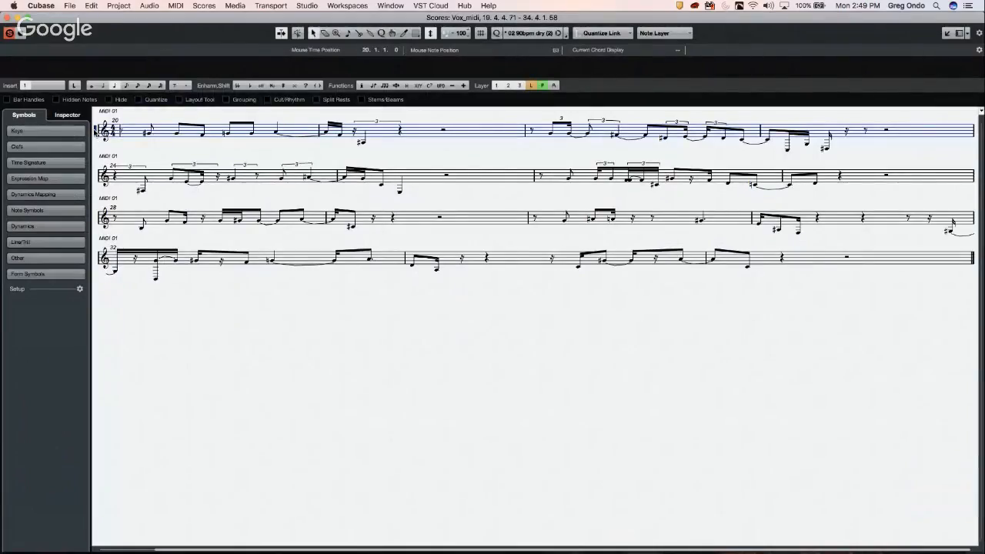
Step: In the MIDI 01 staff settings, set Display Quantize to 8 for notes and 4 for rests, and turn off Auto Quantize
double_click(96, 131)
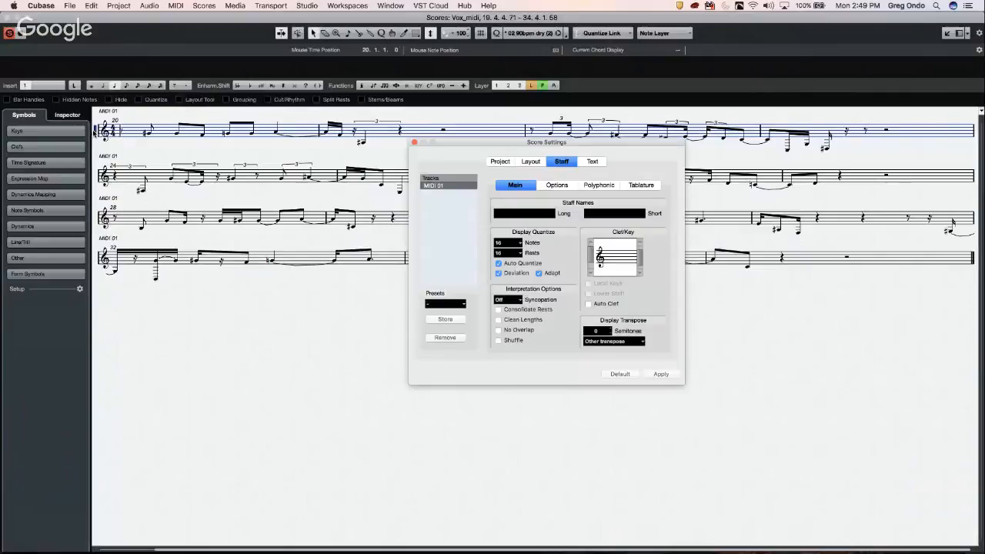
click(507, 243)
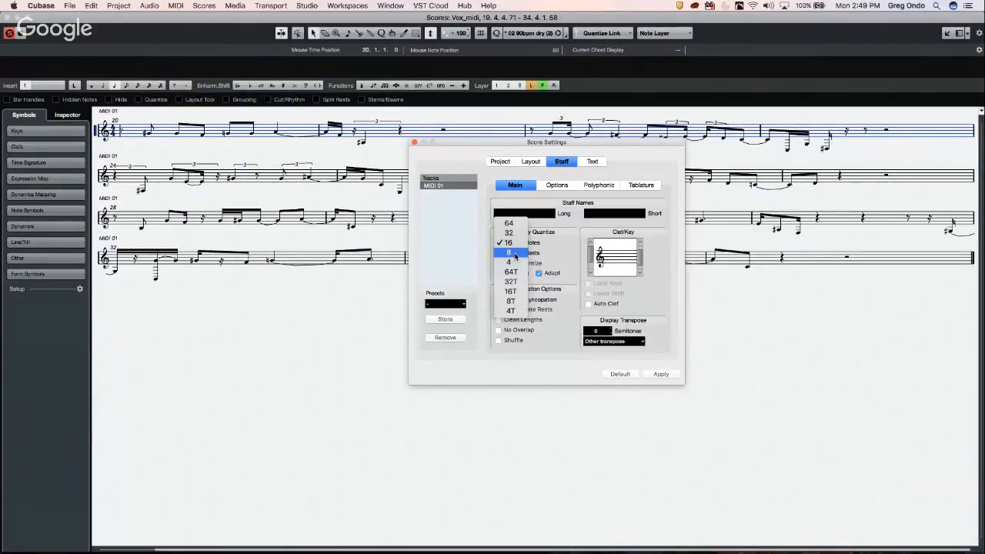
click(508, 253)
click(509, 252)
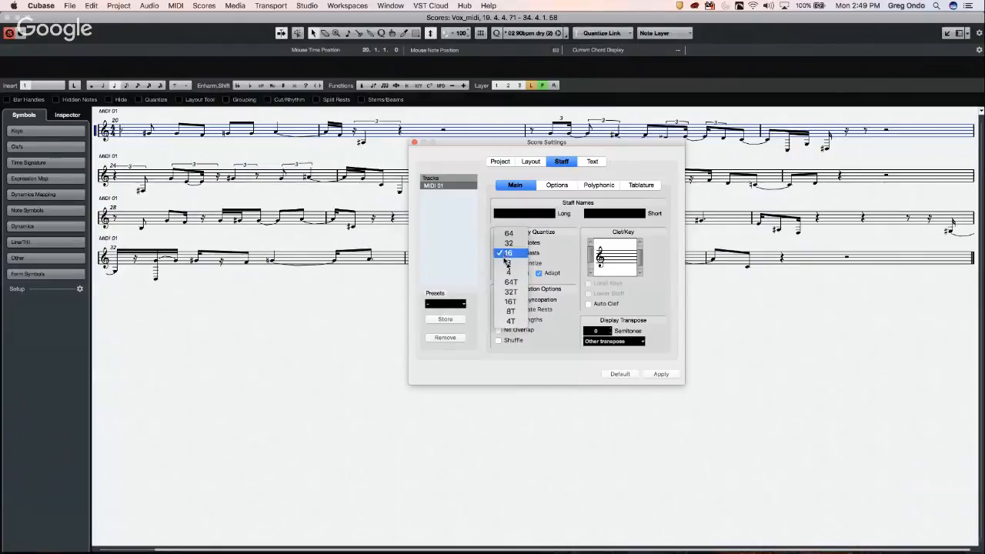
click(508, 253)
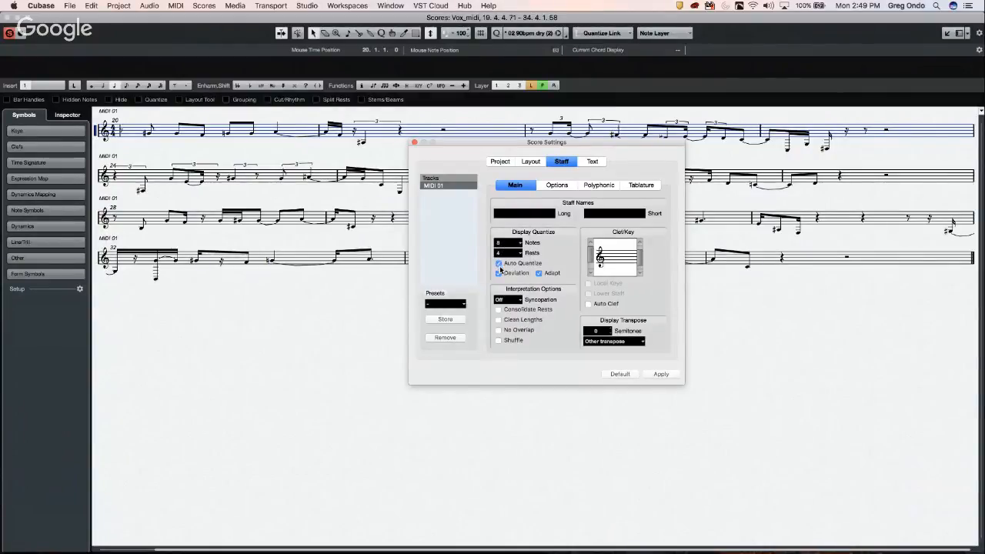
click(499, 264)
Step: Enable Consolidate Rests, Clean Lengths, No Overlap and Shuffle for the staff, apply the settings and close the dialog
click(497, 309)
click(498, 320)
click(498, 329)
click(497, 340)
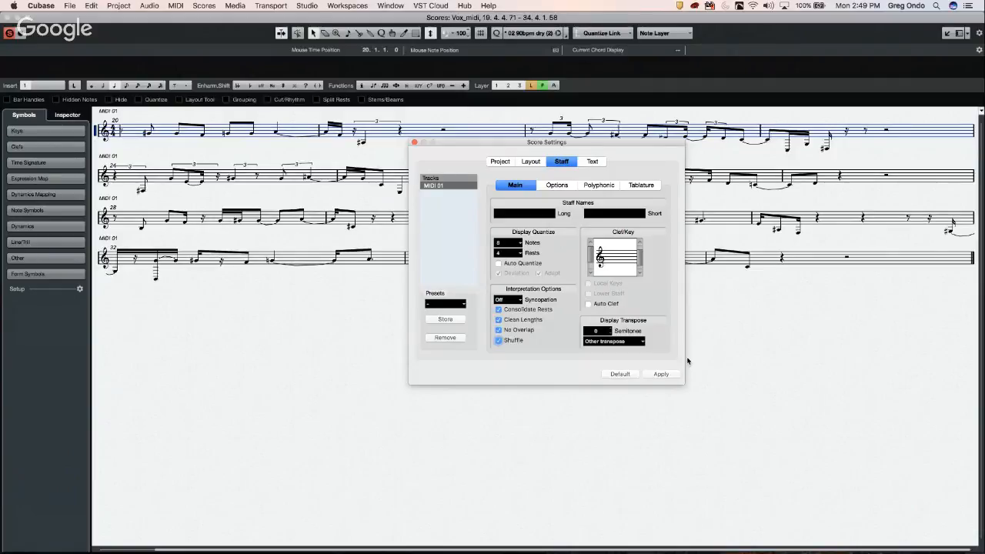
click(661, 374)
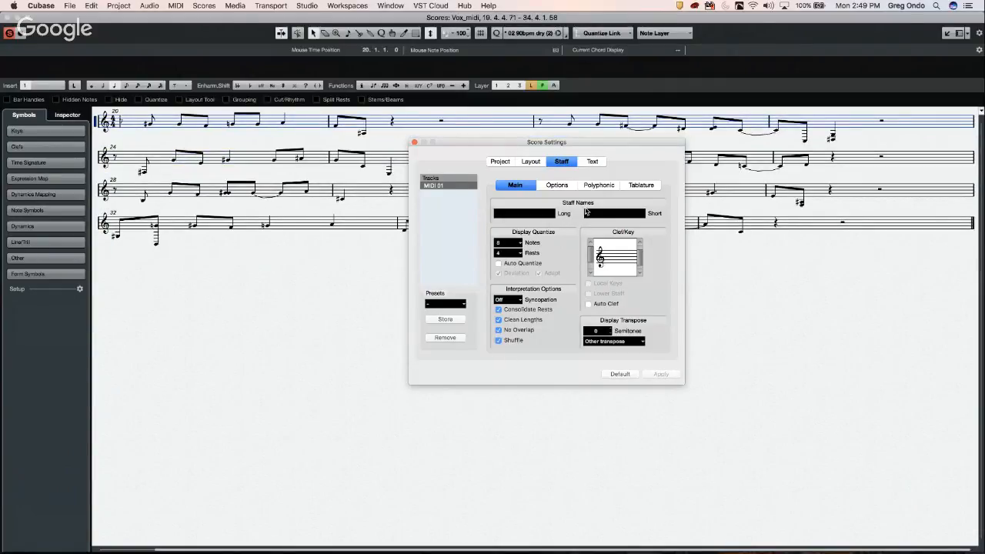
click(414, 143)
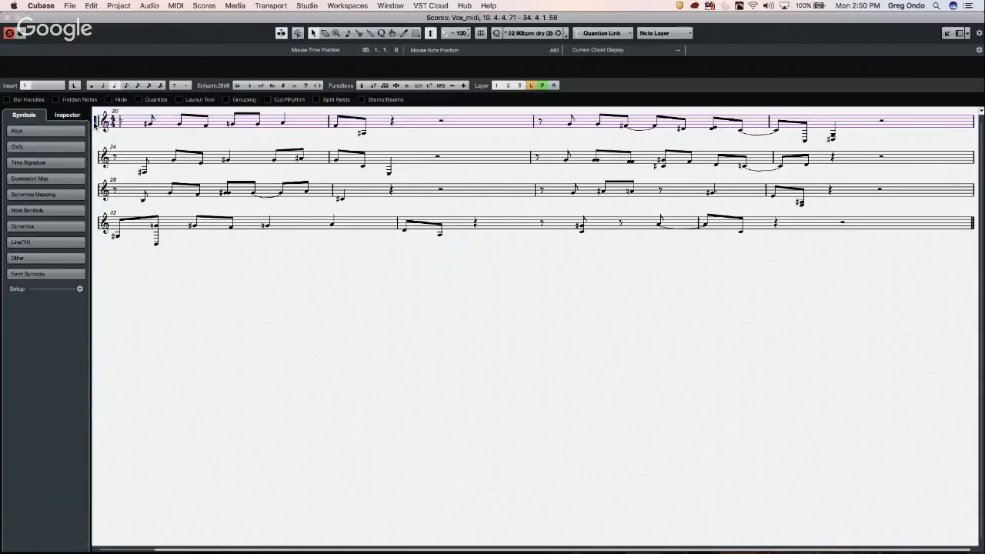
Step: Give the MIDI 01 staff a key signature of three sharps, apply it and close the Score Editor
double_click(95, 123)
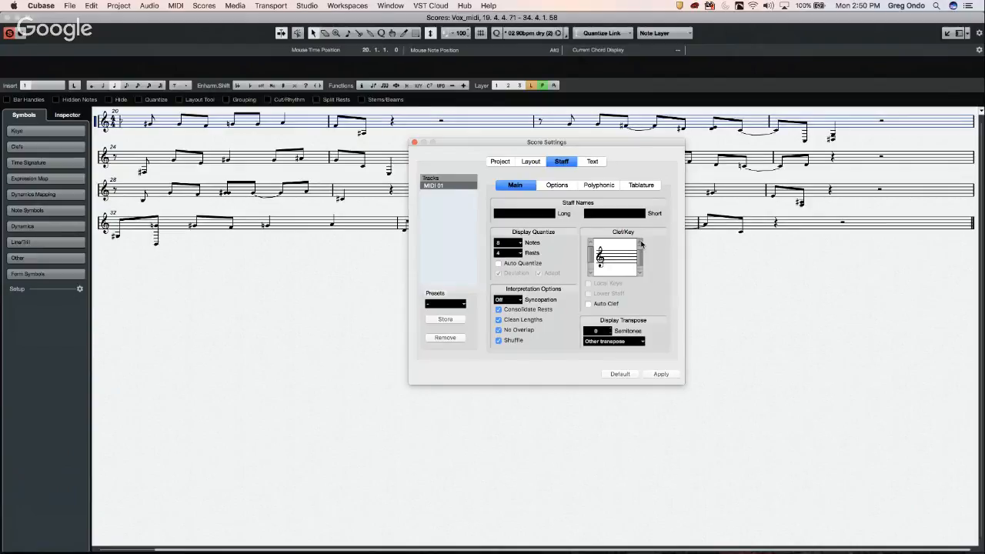
click(661, 374)
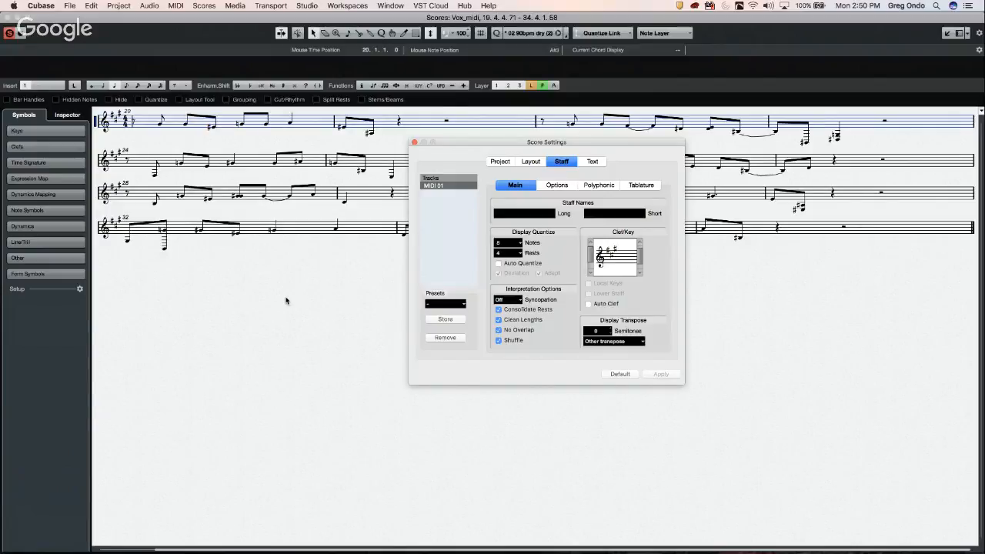
click(416, 143)
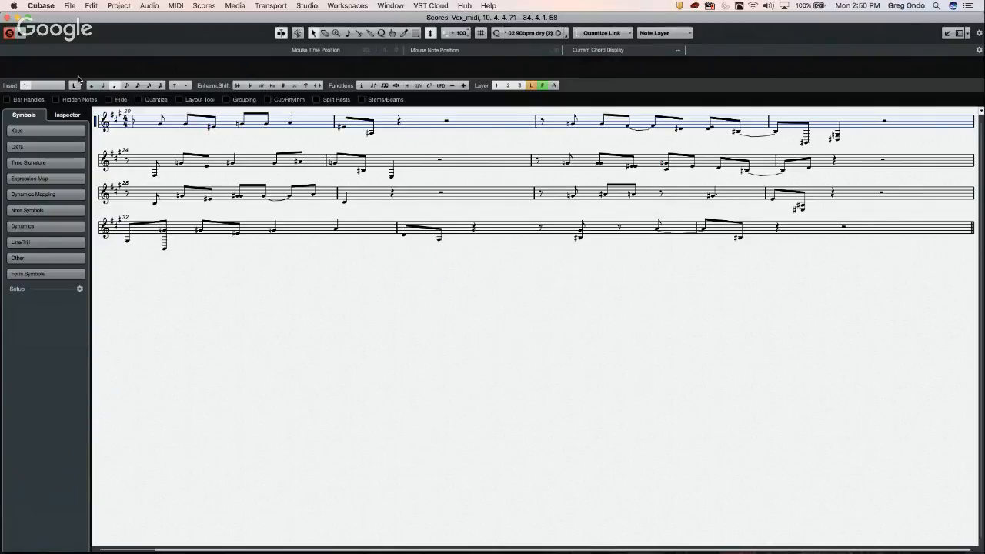
click(7, 19)
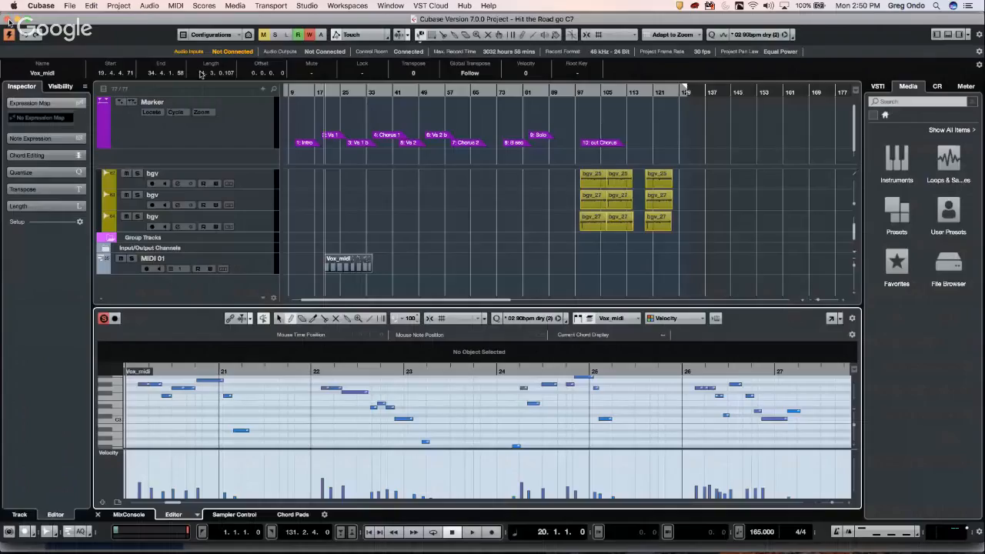
Step: Move from the MIDI part back to the vocal tracks and return the project cursor to bar 1
scroll(402, 216, up, 10)
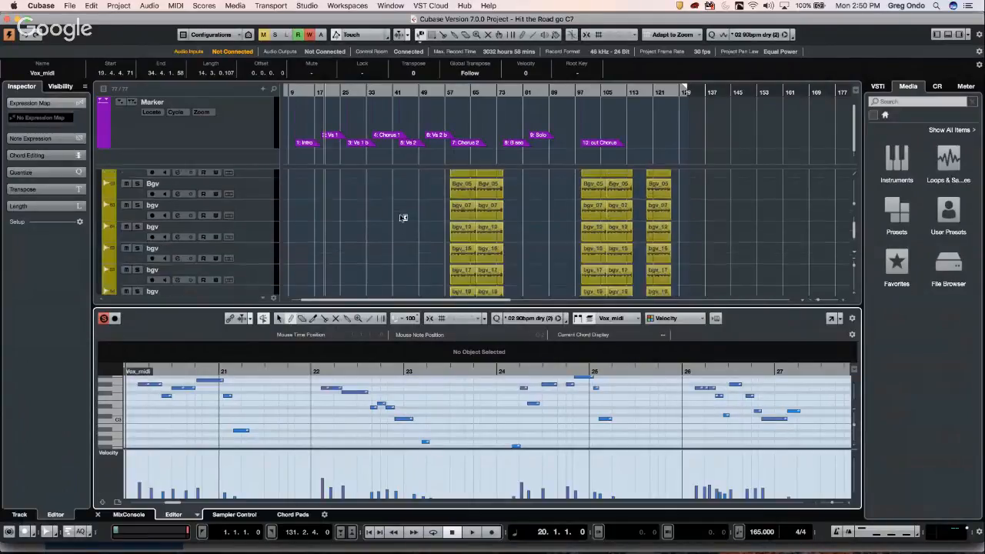
scroll(400, 217, down, 10)
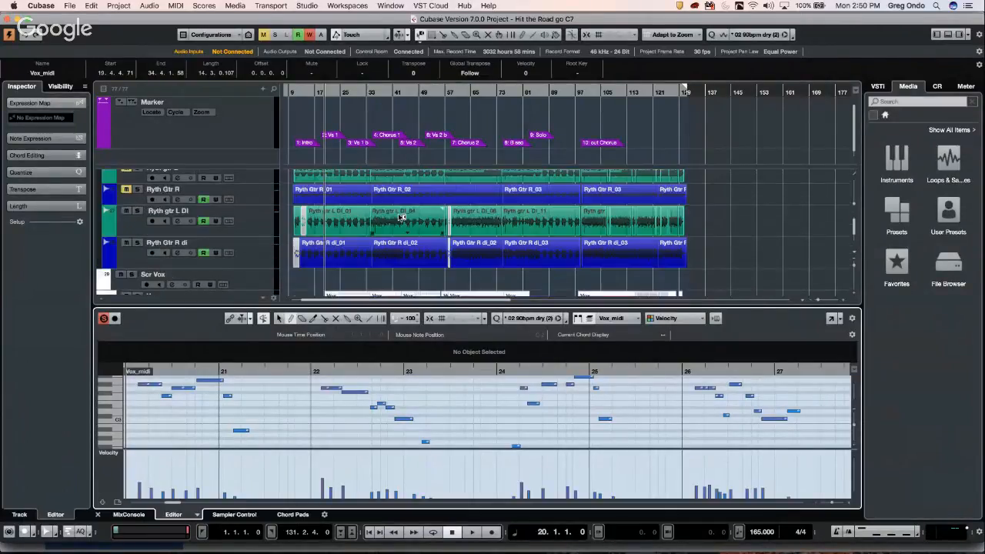
scroll(398, 224, right, 3)
scroll(398, 226, down, 10)
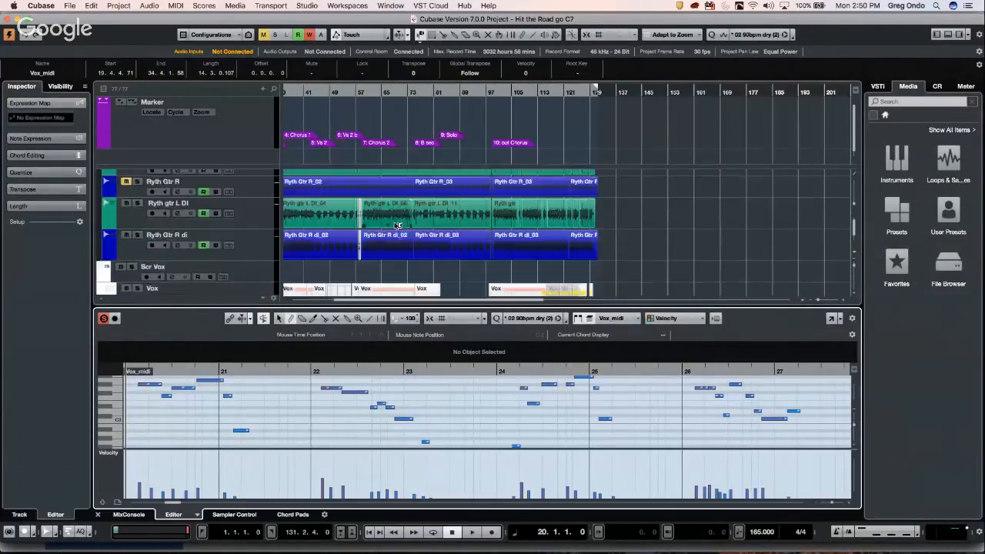
scroll(397, 226, up, 3)
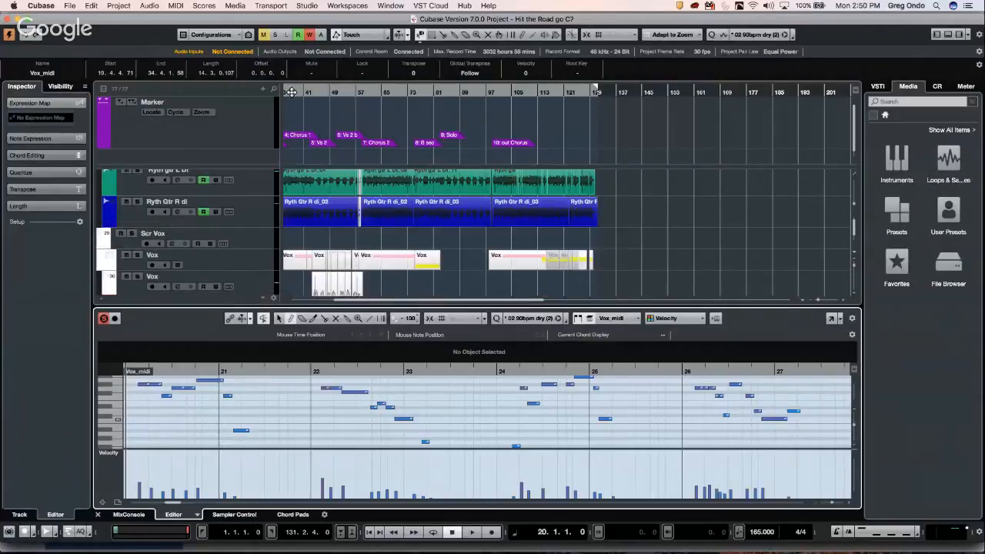
click(305, 87)
drag(304, 90, 240, 85)
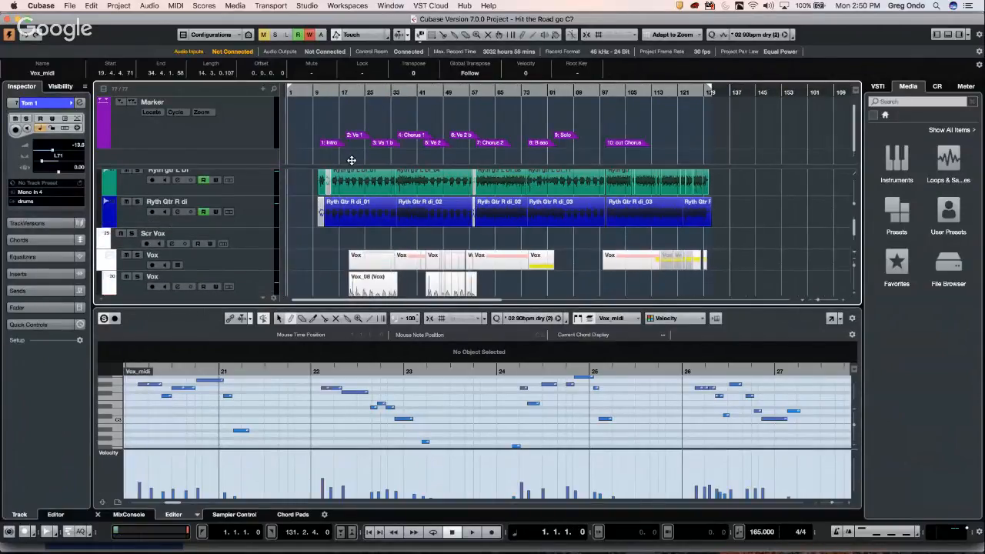
Step: Open the Vox_08 event in the separate Sample Editor window, examine all its phrases with Pitch & Warp enabled, and close it
scroll(377, 235, down, 2)
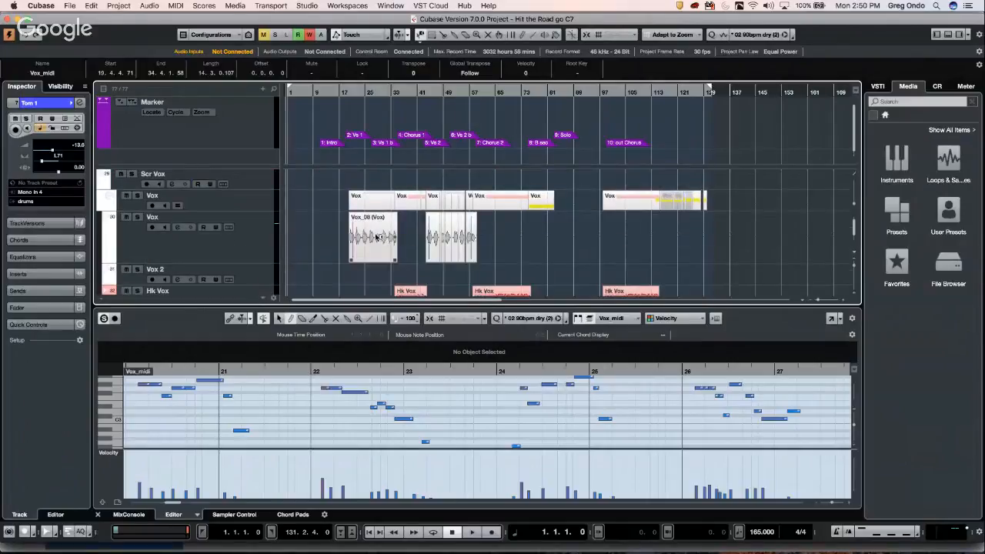
click(373, 237)
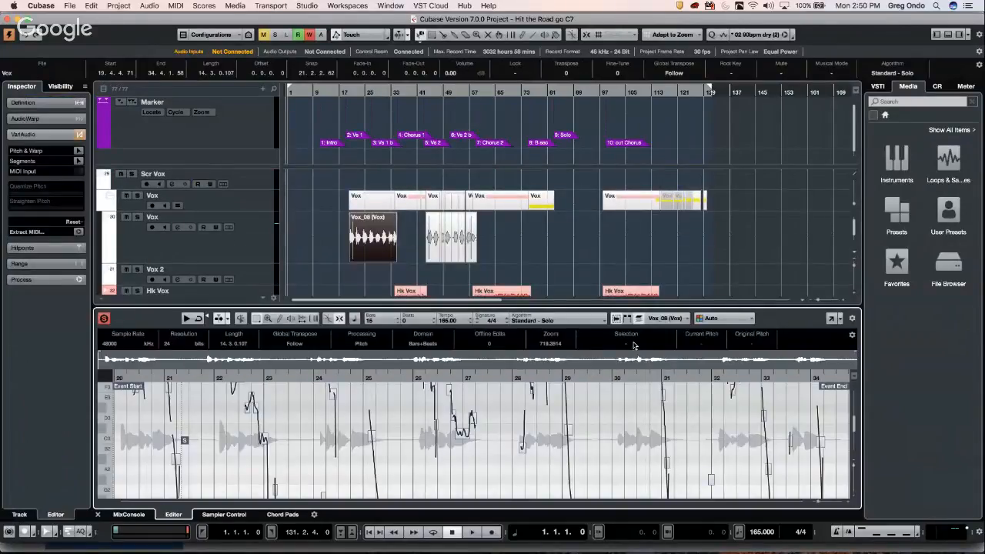
click(831, 319)
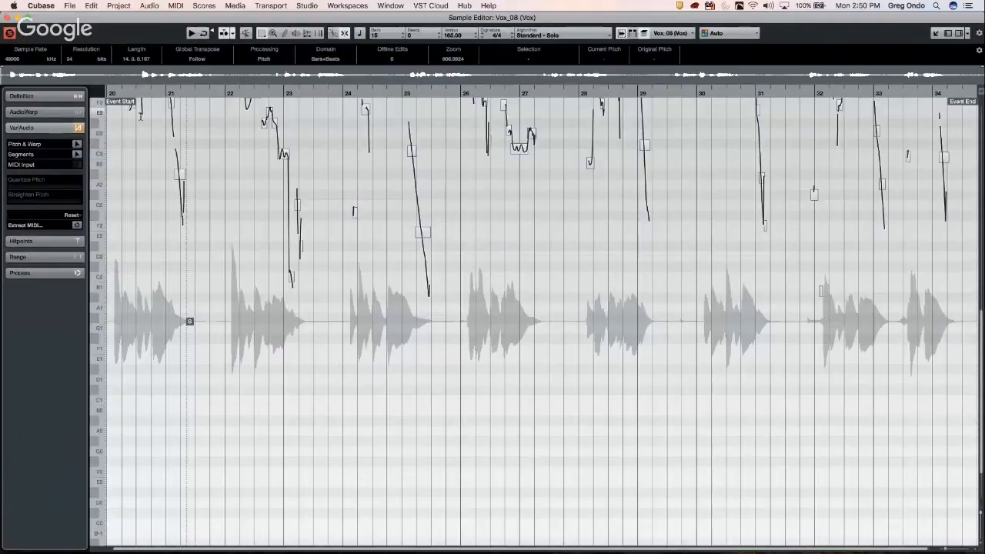
click(79, 146)
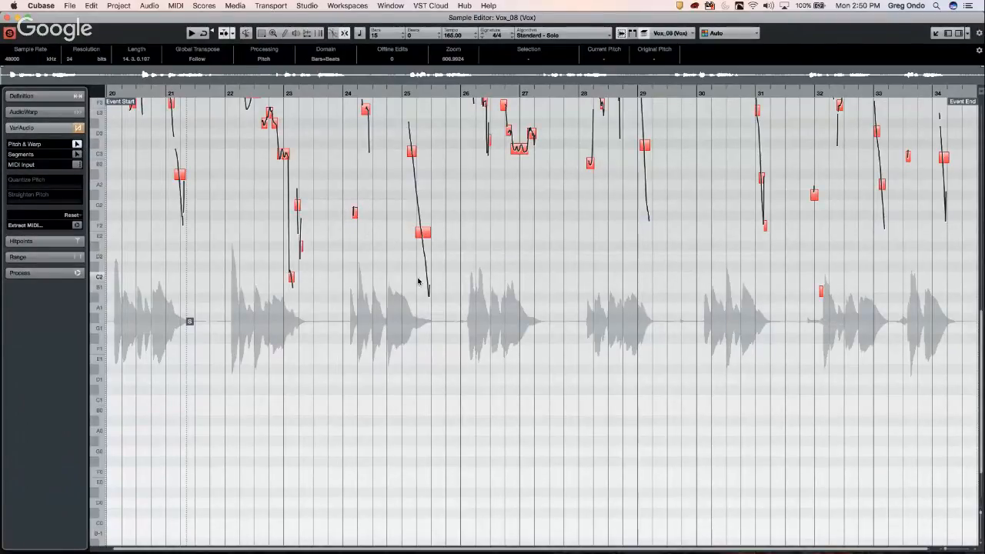
scroll(420, 281, up, 4)
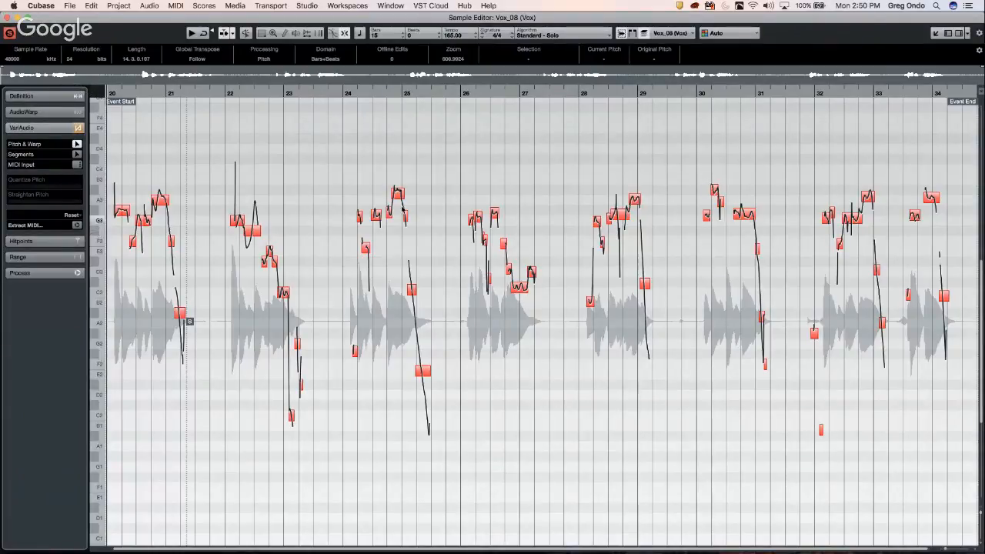
click(8, 18)
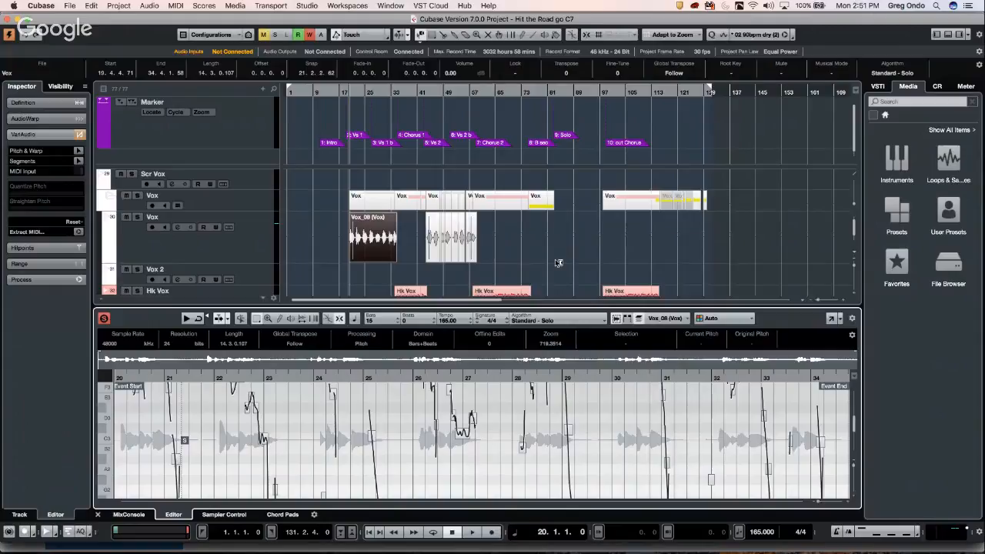
Step: Reset the project cursor to the project start and look through the arrangement down to the Hk Vox tracks
scroll(559, 263, right, 20)
scroll(558, 264, up, 10)
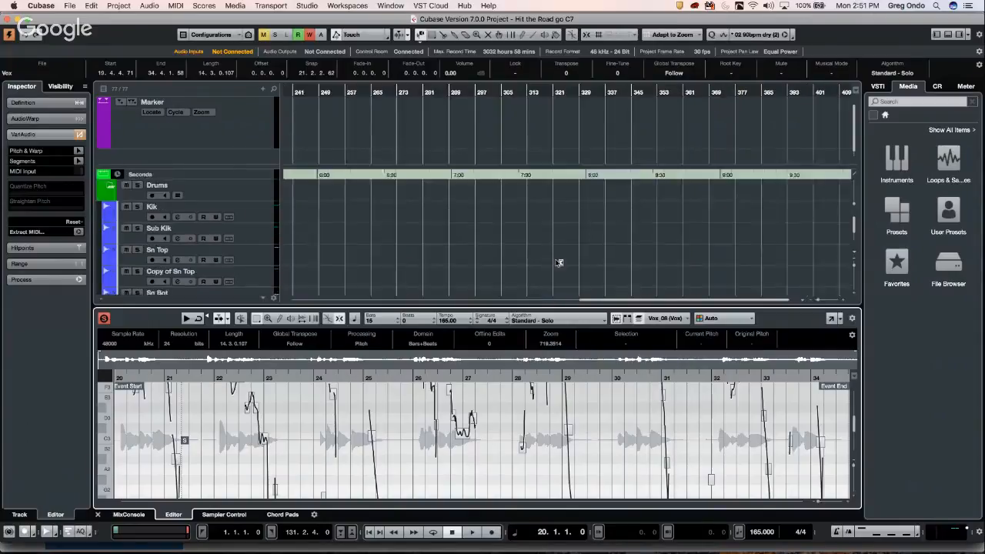
scroll(558, 263, down, 5)
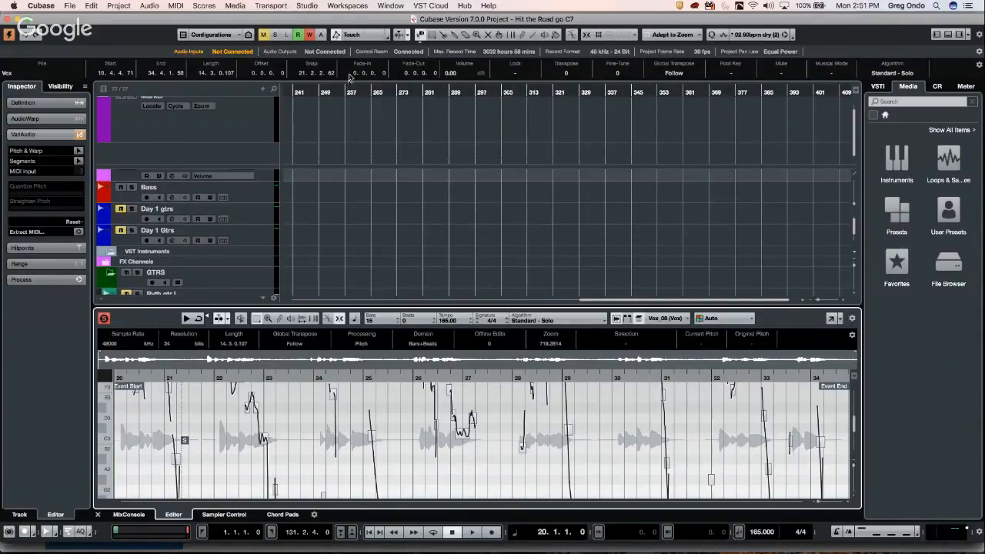
click(324, 93)
key(Home)
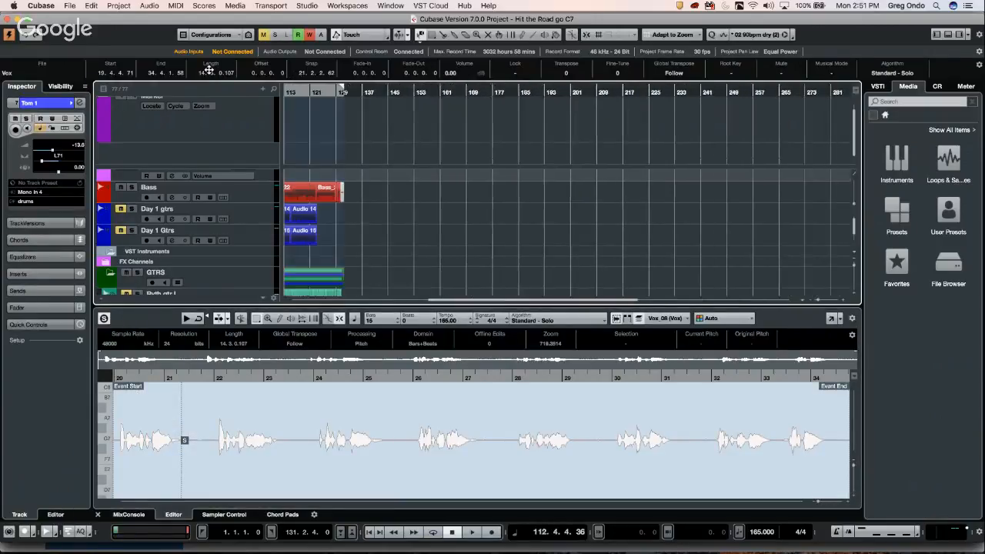
scroll(350, 178, up, 5)
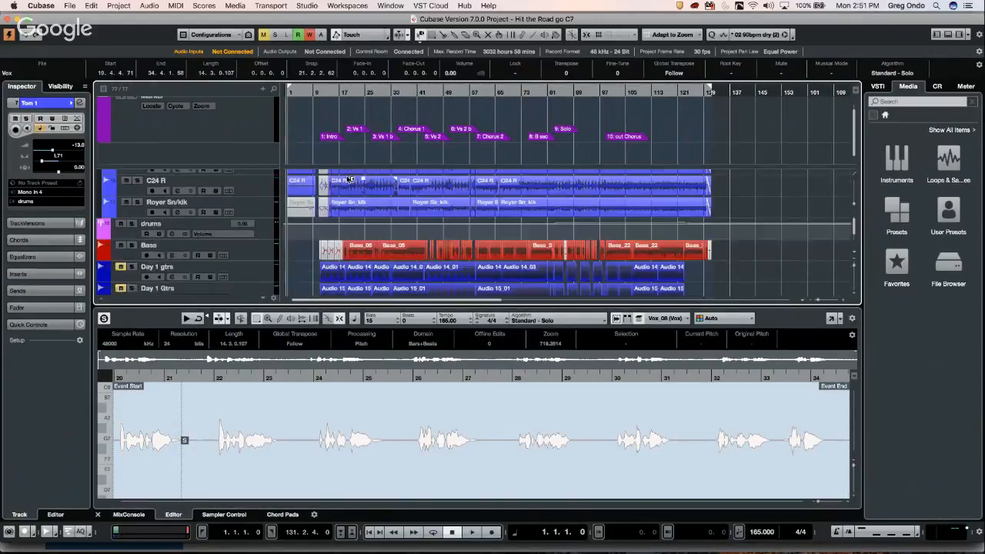
scroll(352, 179, down, 15)
scroll(350, 179, down, 5)
scroll(349, 178, right, 2)
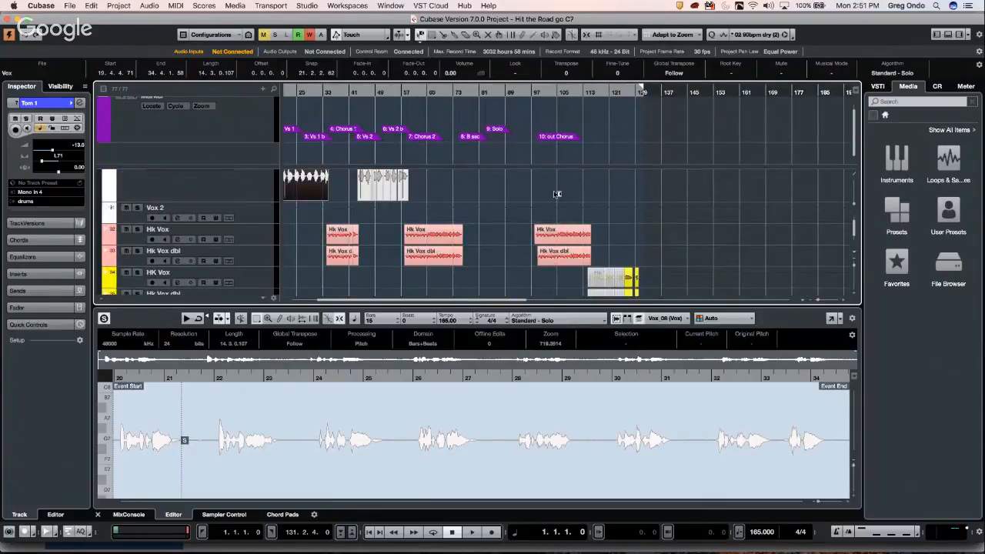
Step: Reopen the Vox_08 event in the separate Sample Editor window, view its pitch segments, close it and select the event
click(831, 318)
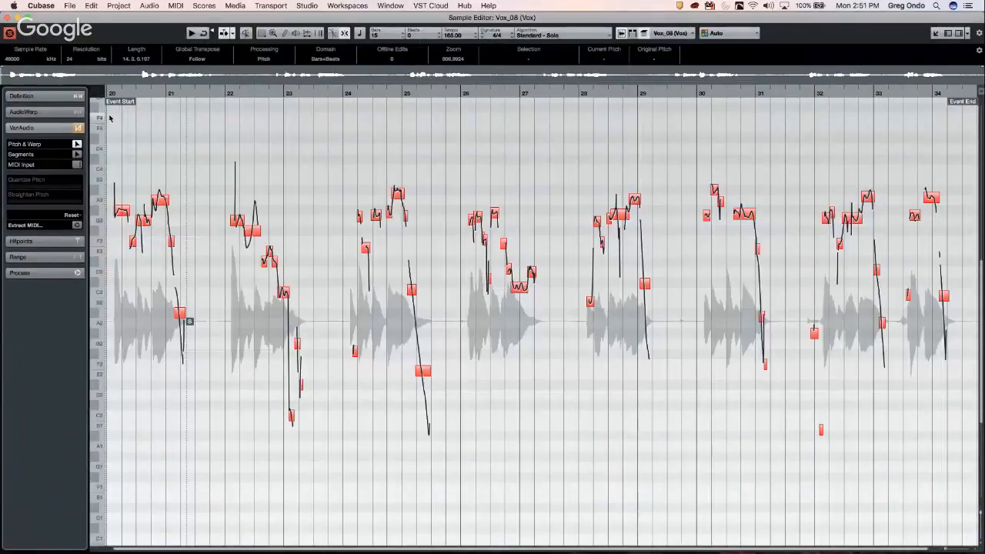
click(7, 18)
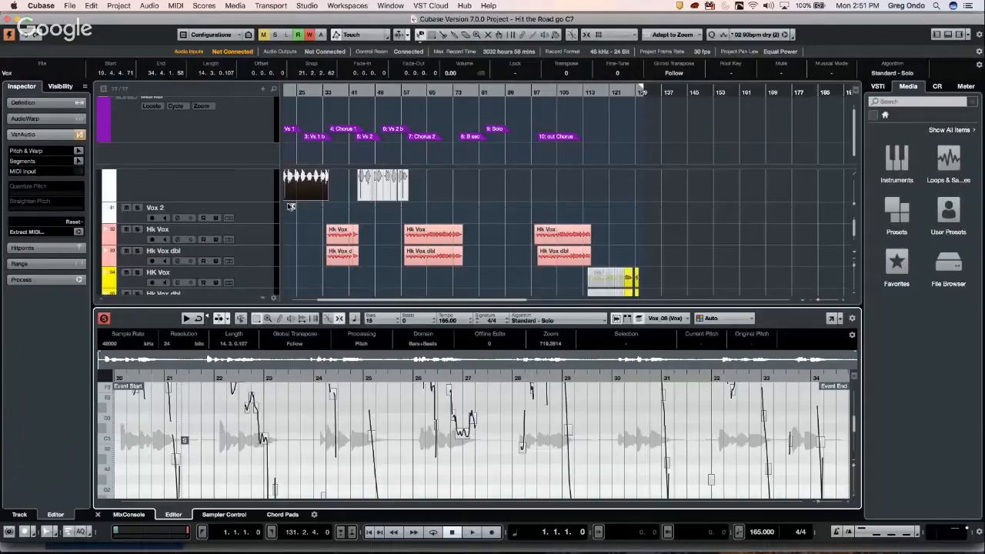
click(314, 192)
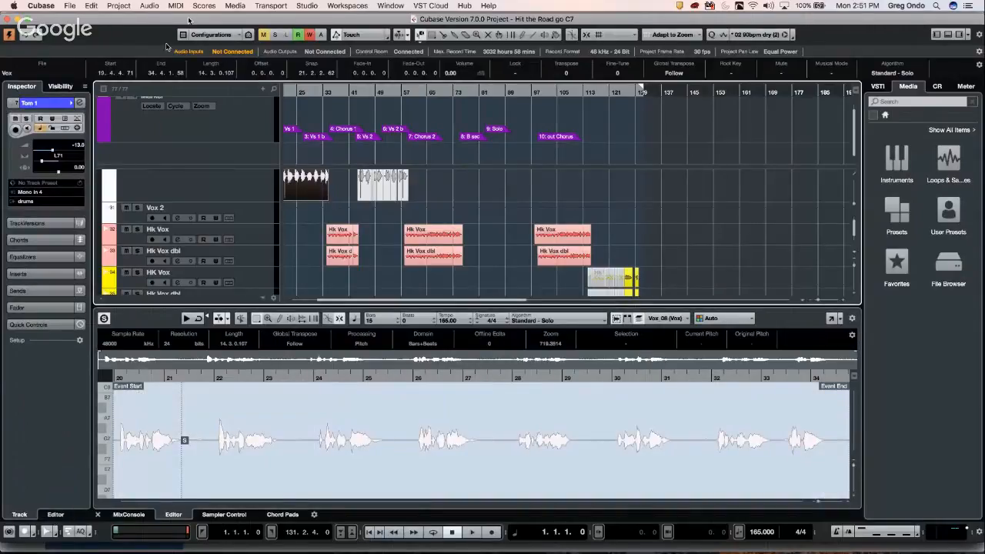
Step: Try to apply the Gate dynamics plug-in to the Vox_08 event with Direct Offline Processing
click(215, 6)
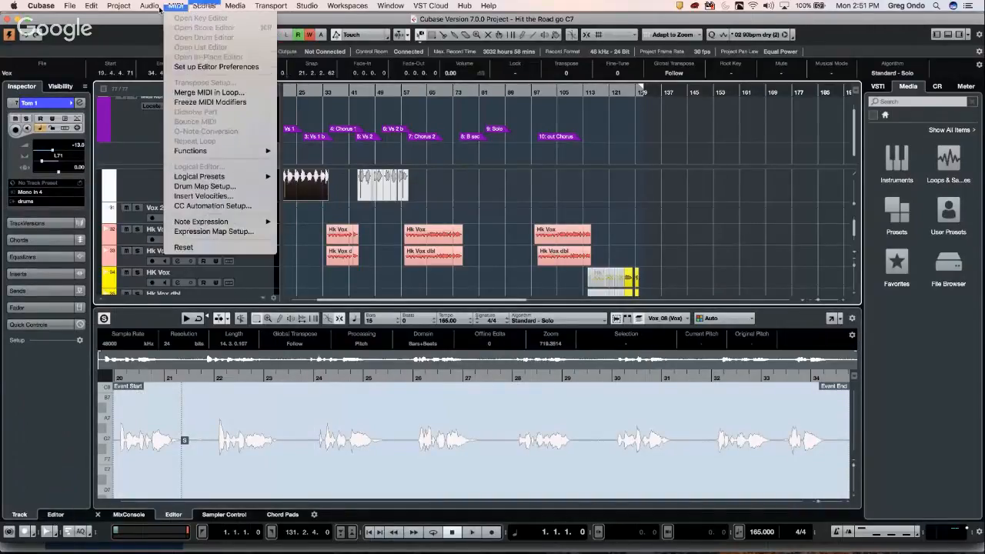
mouse_move(149, 6)
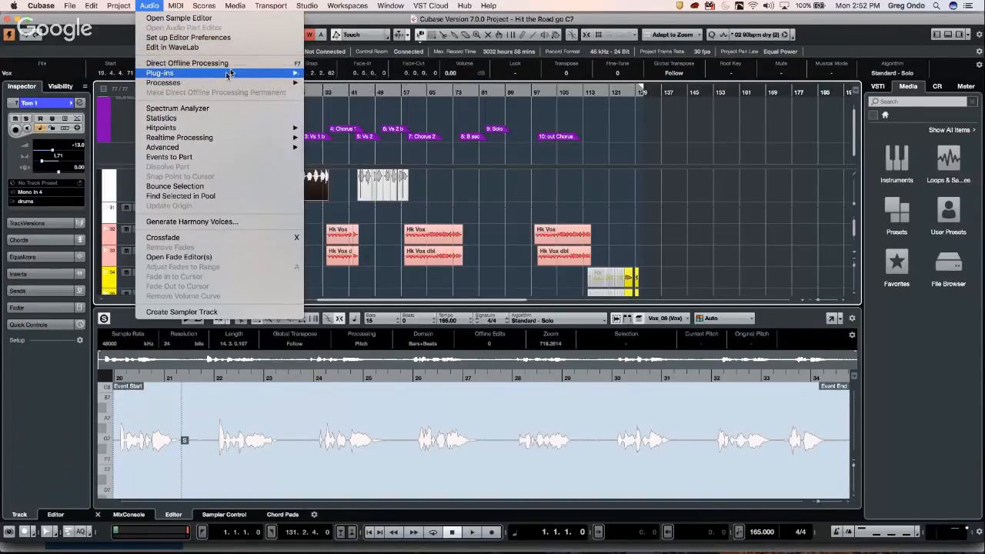
mouse_move(225, 81)
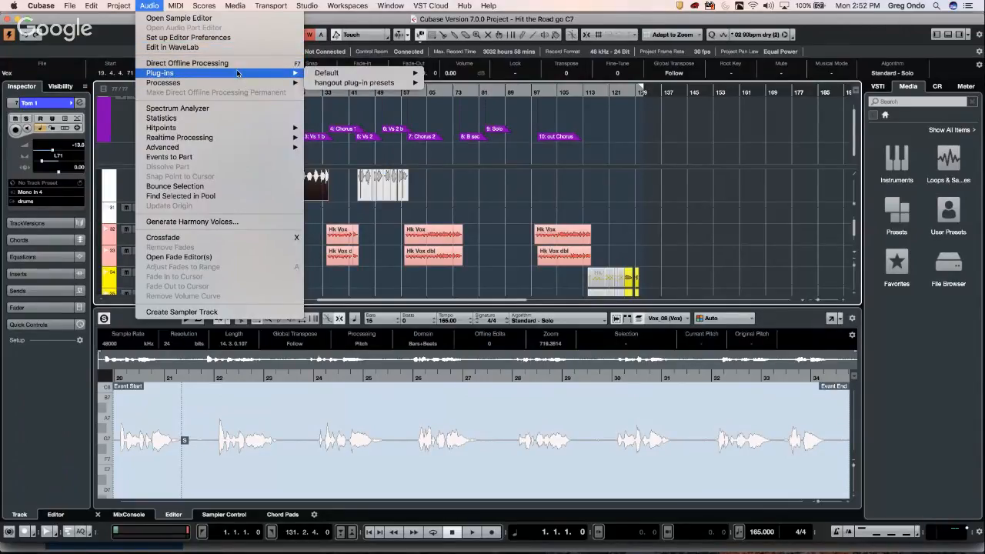
mouse_move(372, 77)
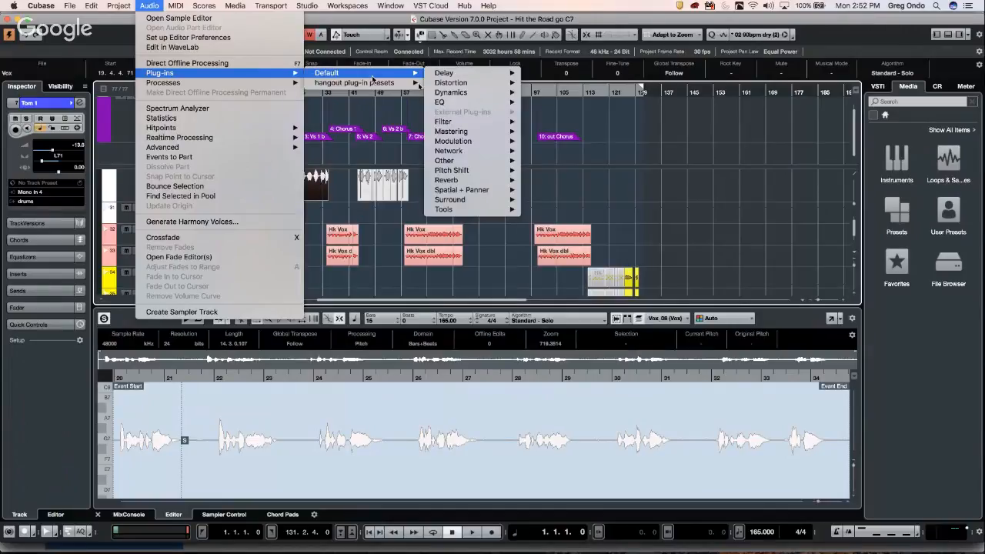
mouse_move(511, 84)
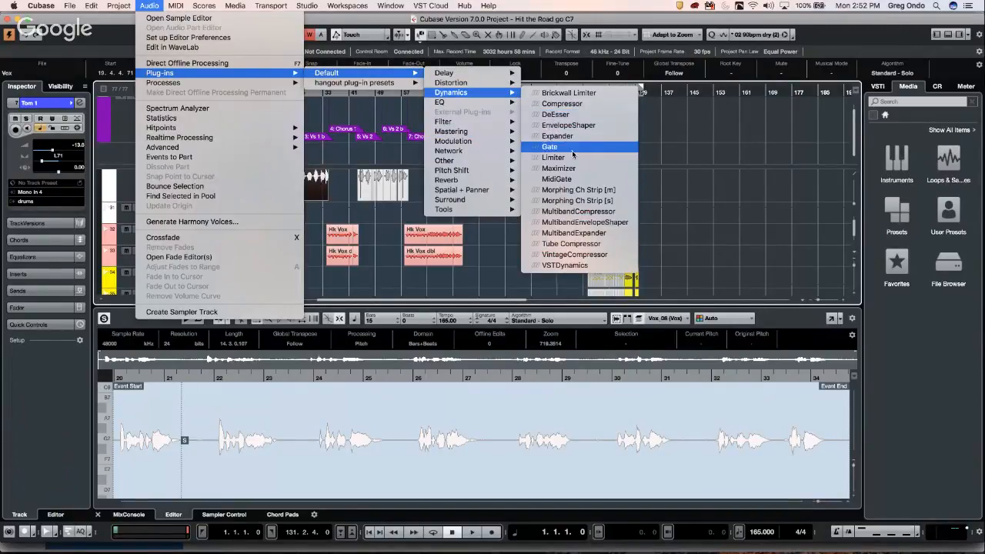
click(573, 148)
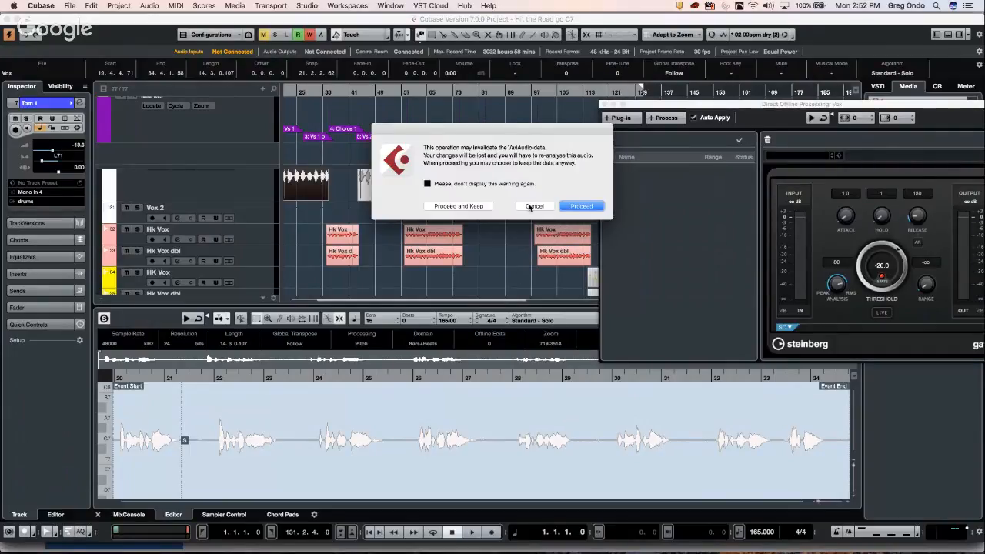
click(530, 207)
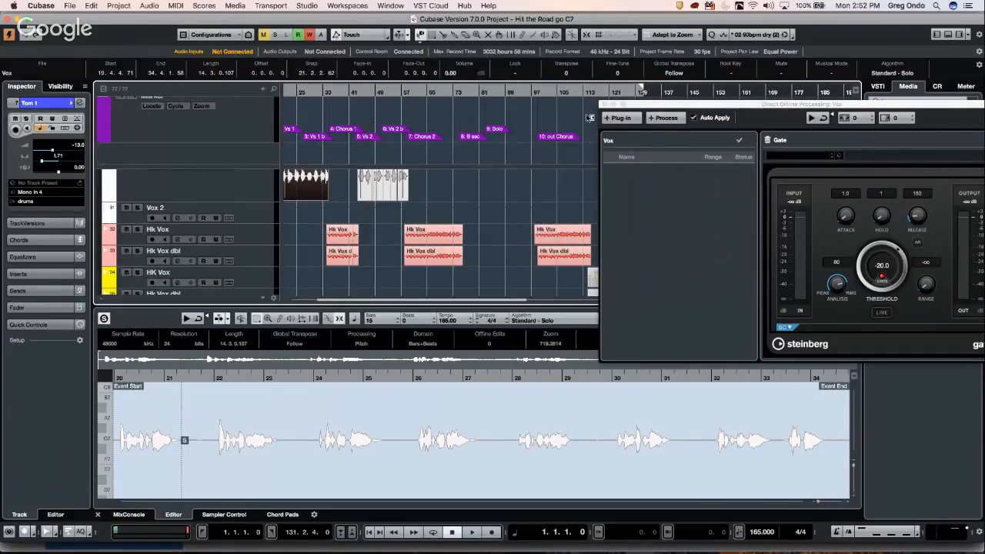
Step: Examine the list of available offline processes and close the Direct Offline Processing window
click(663, 118)
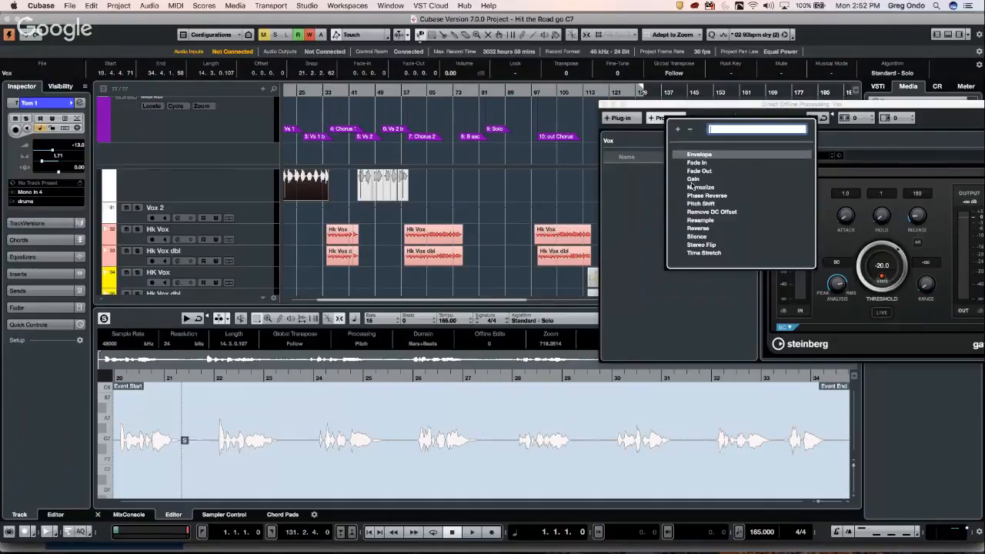
click(651, 208)
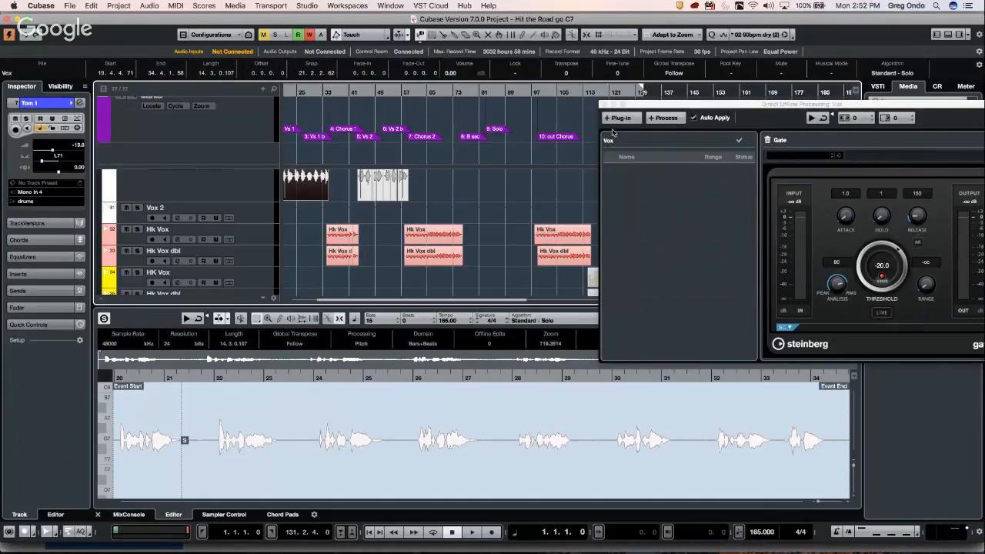
click(603, 103)
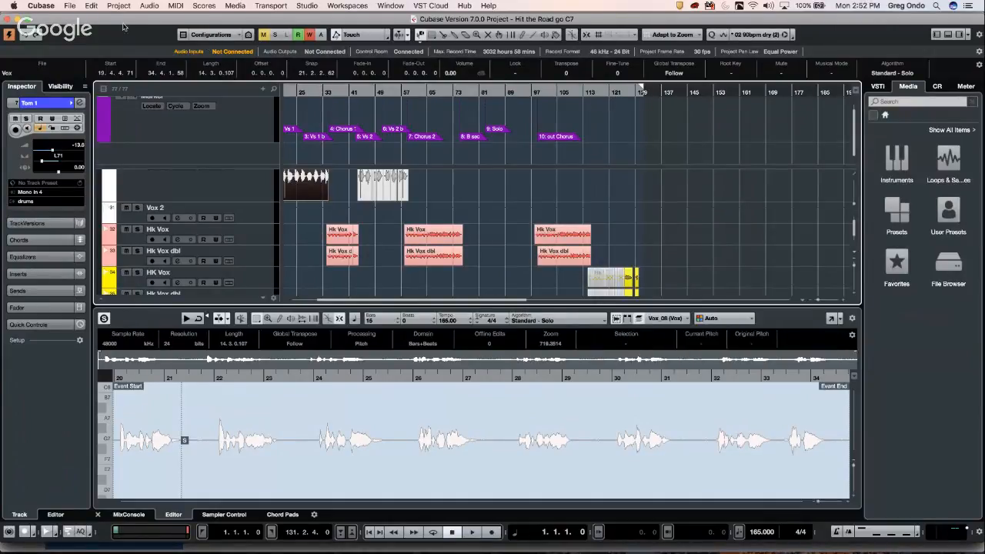
Step: Try Detect Silence on the Vox event with the linked open and close thresholds at -12.14, and cancel without processing
click(233, 5)
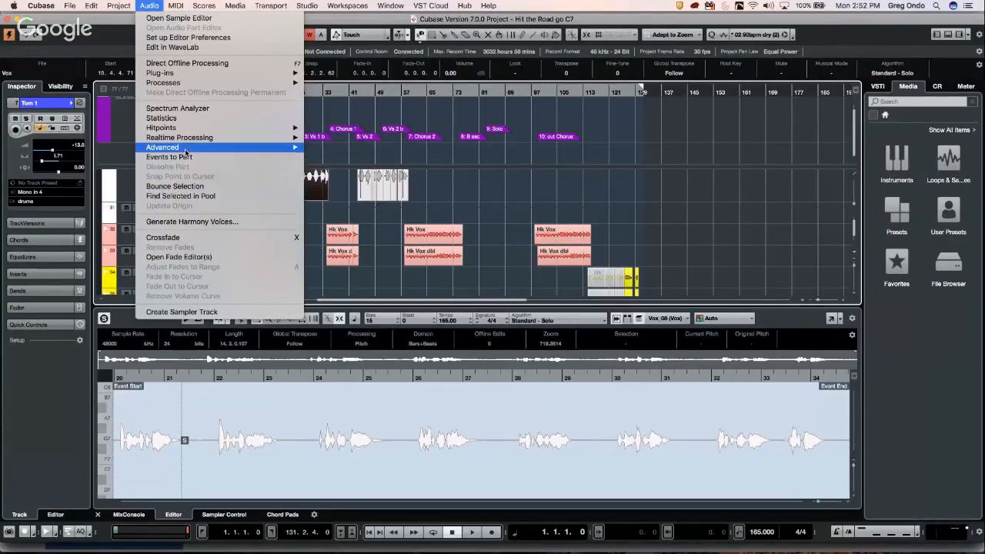
mouse_move(186, 149)
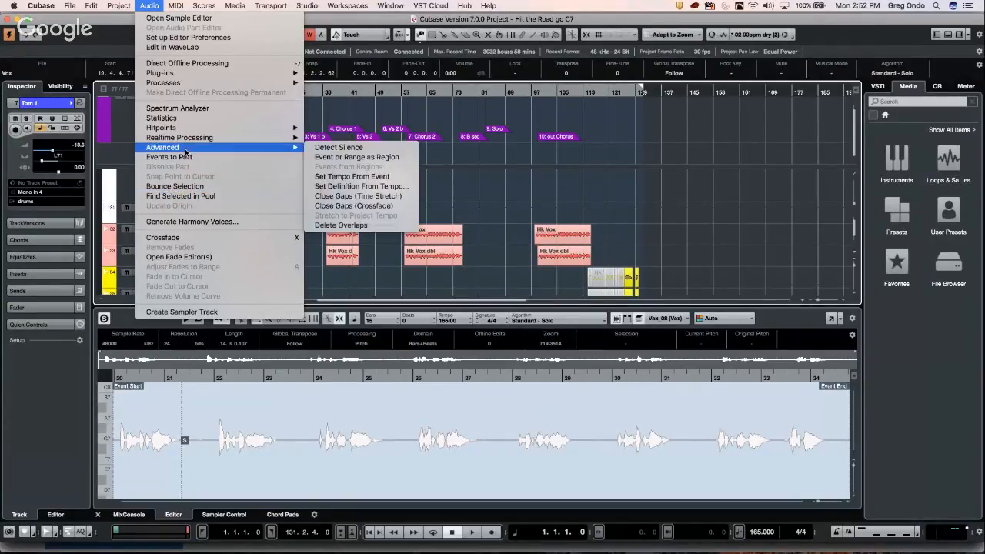
click(363, 147)
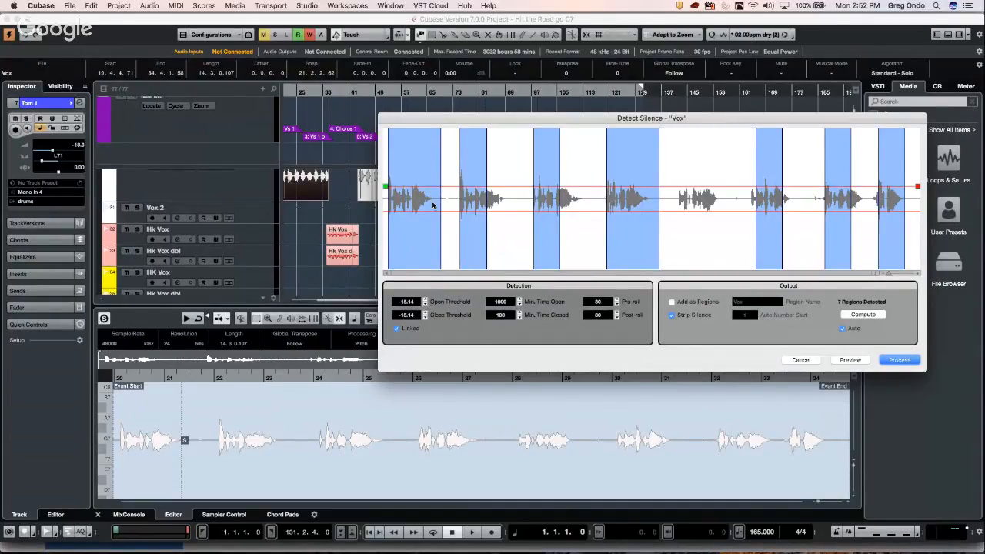
click(424, 305)
click(424, 305)
click(425, 305)
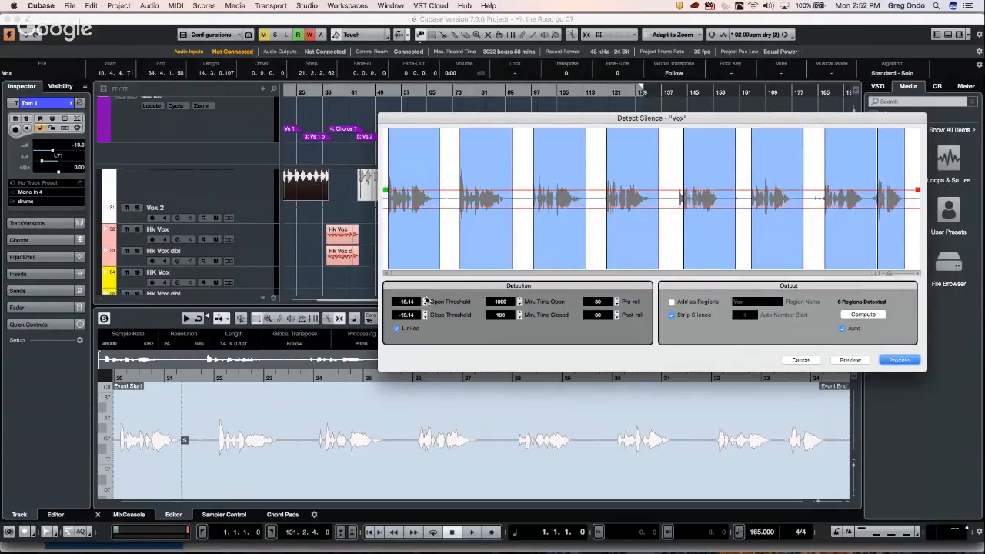
click(425, 300)
click(425, 305)
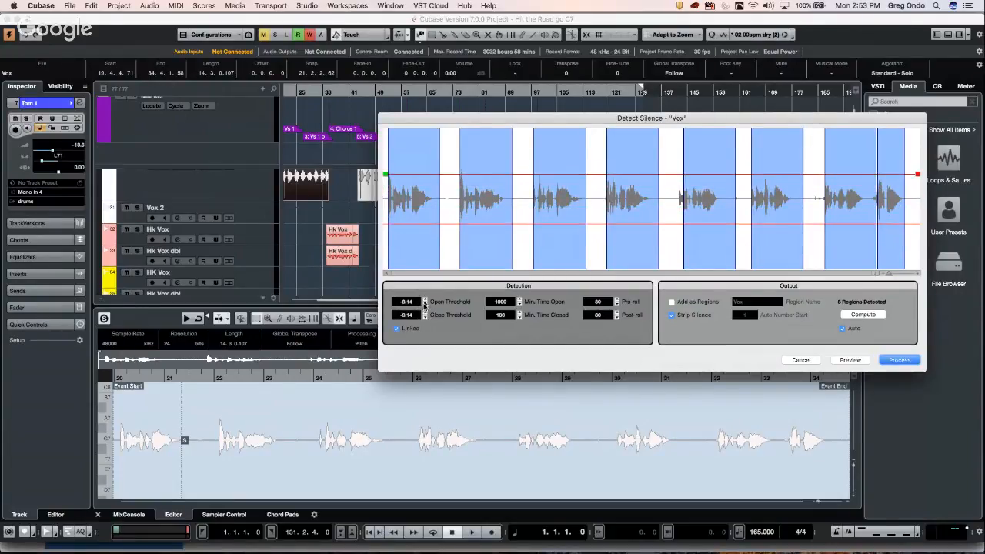
click(424, 305)
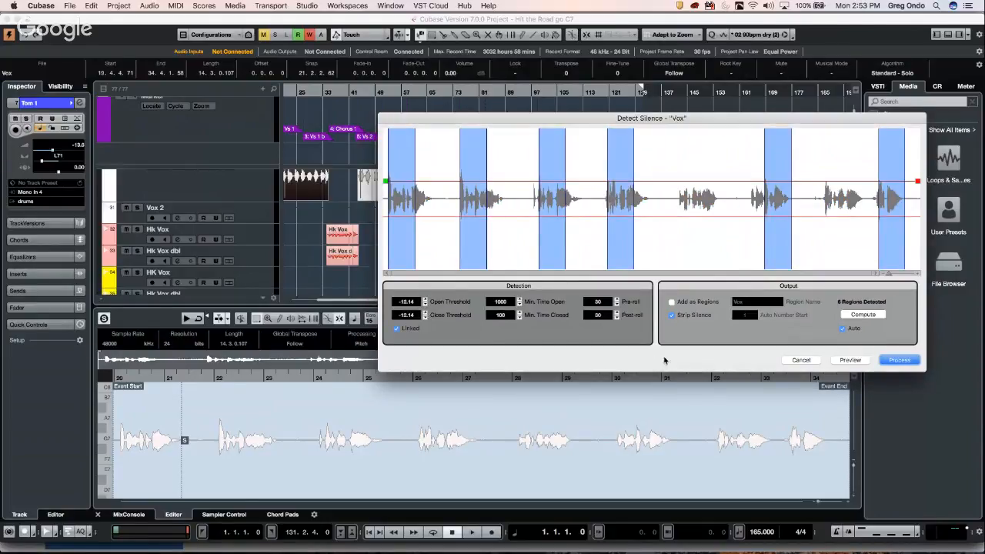
click(813, 363)
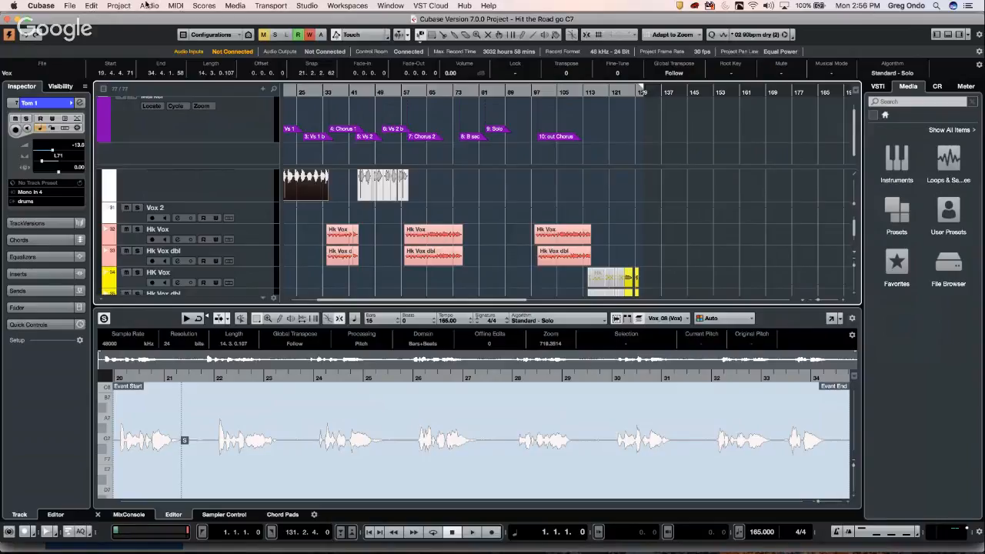
Step: Browse the media library's instruments and the Groove Agent SE content categories, and return to the library's home view
click(878, 88)
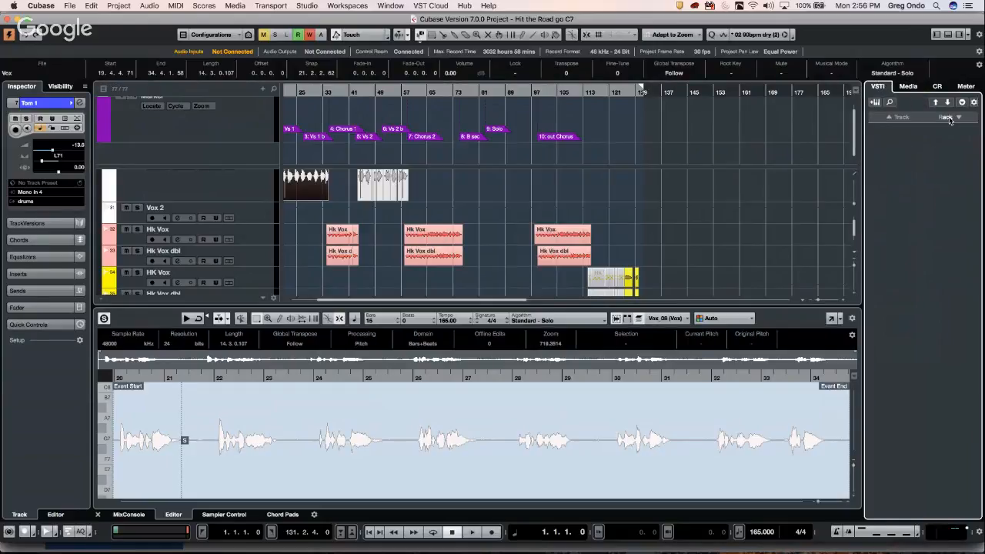
click(907, 86)
click(888, 154)
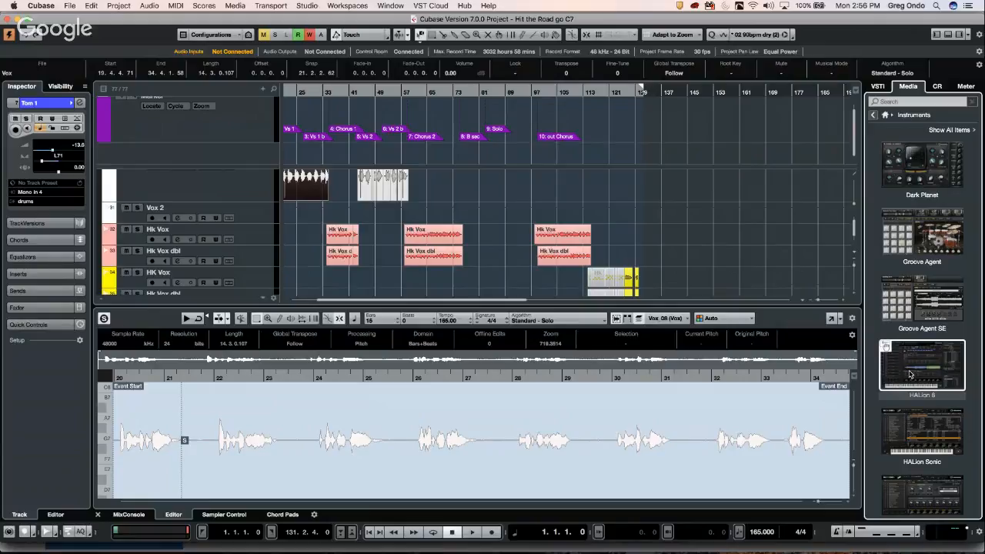
scroll(911, 375, down, 10)
scroll(911, 374, up, 10)
click(923, 303)
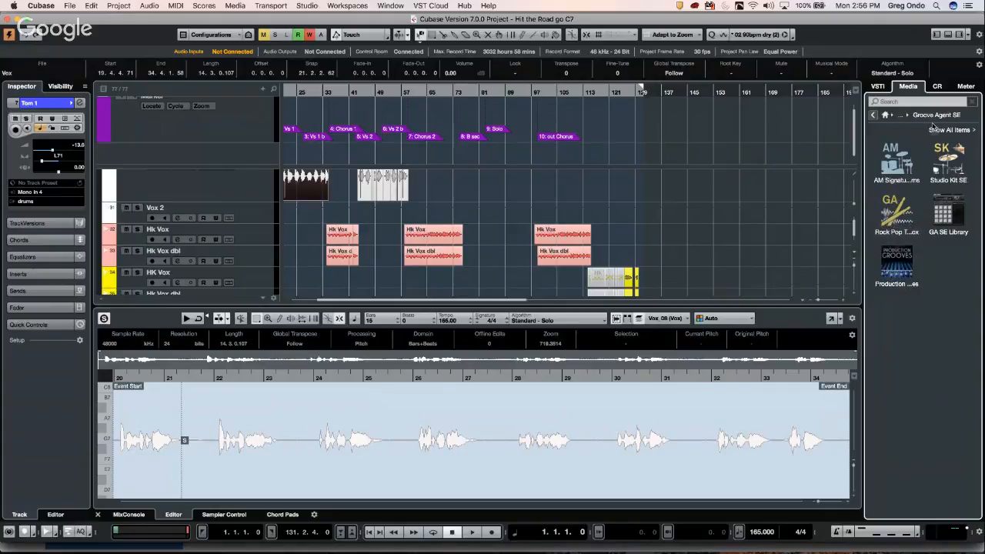
click(873, 114)
click(873, 115)
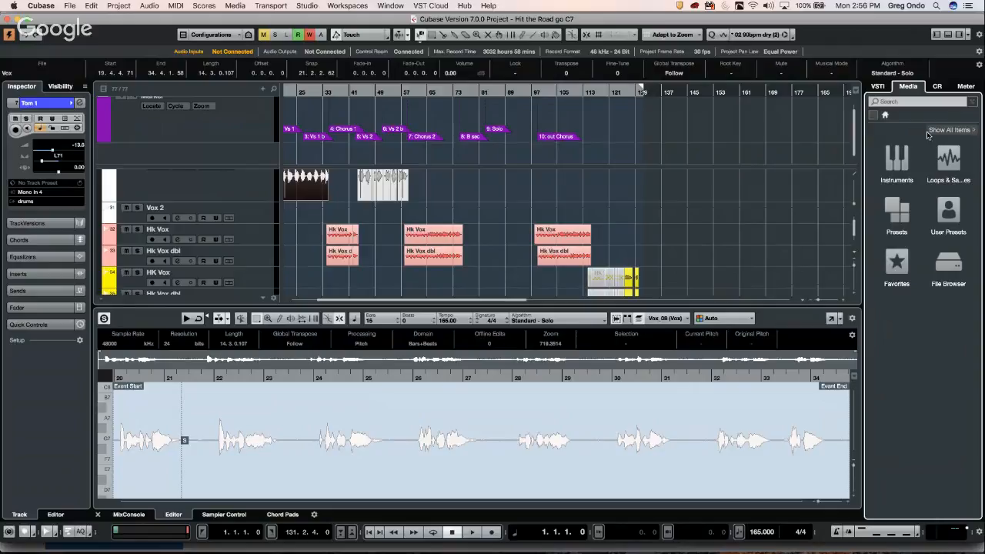
Step: Add one instrument track with Groove Agent SE and stereo output routing
click(878, 87)
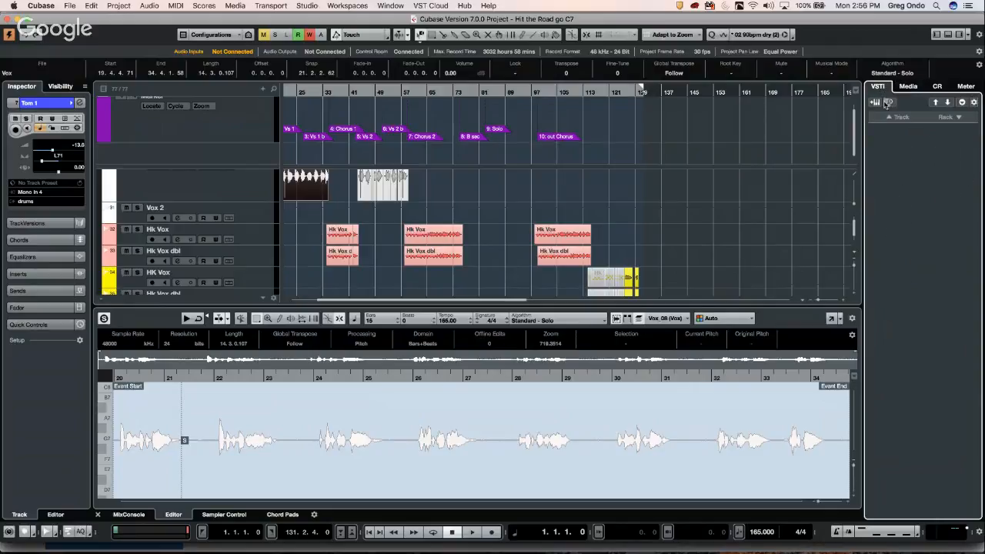
click(886, 118)
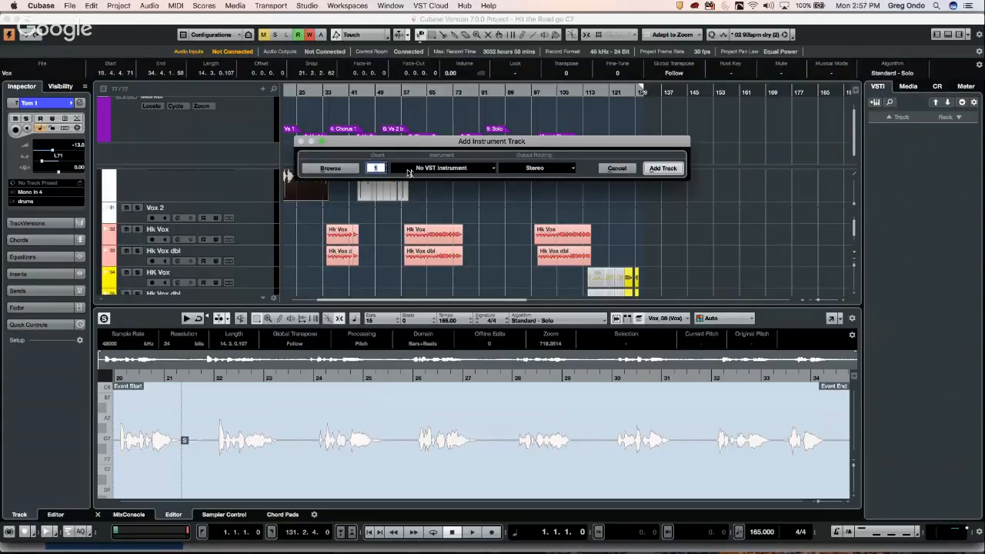
click(437, 167)
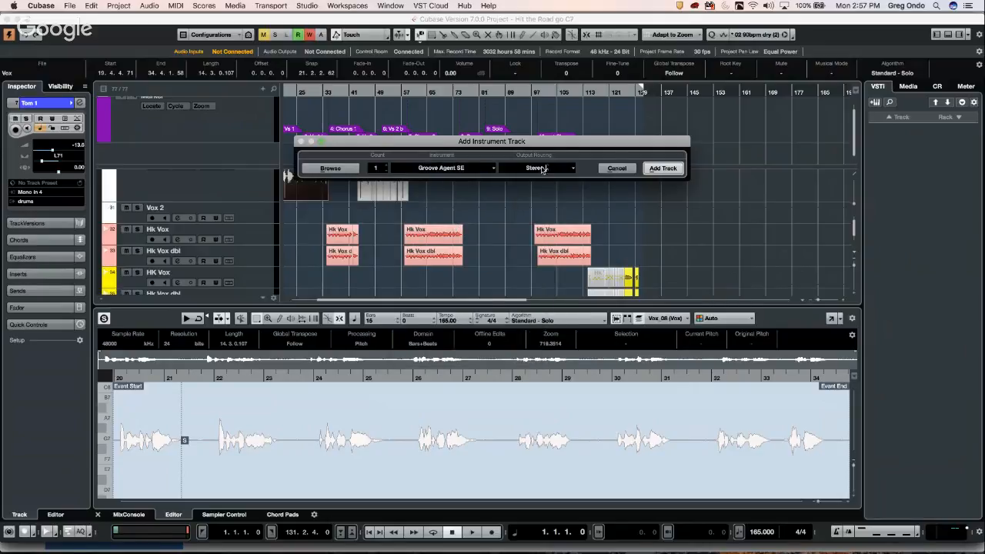
click(662, 168)
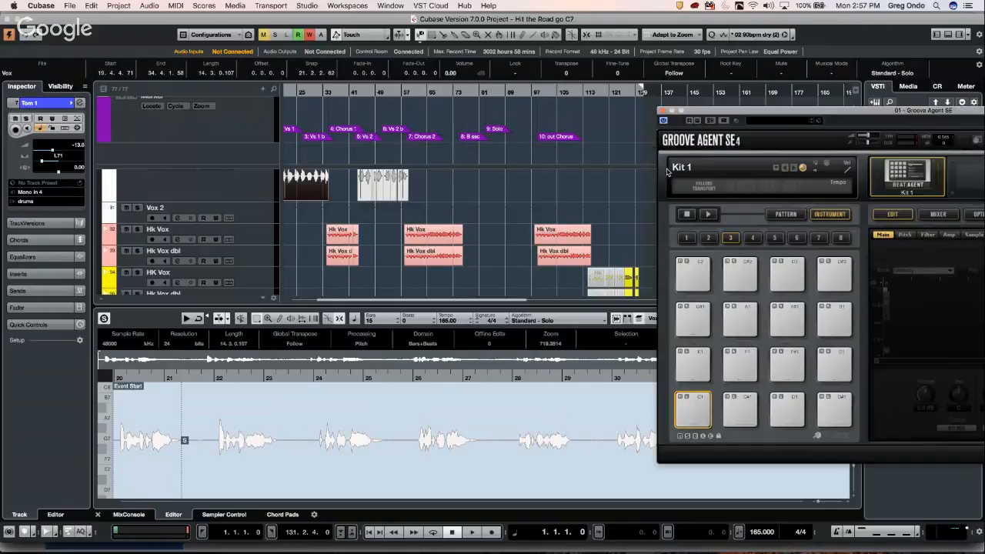
Step: Load the Vox_08 event as a sample onto the first pad of Groove Agent SE's Kit 1
click(312, 200)
click(696, 408)
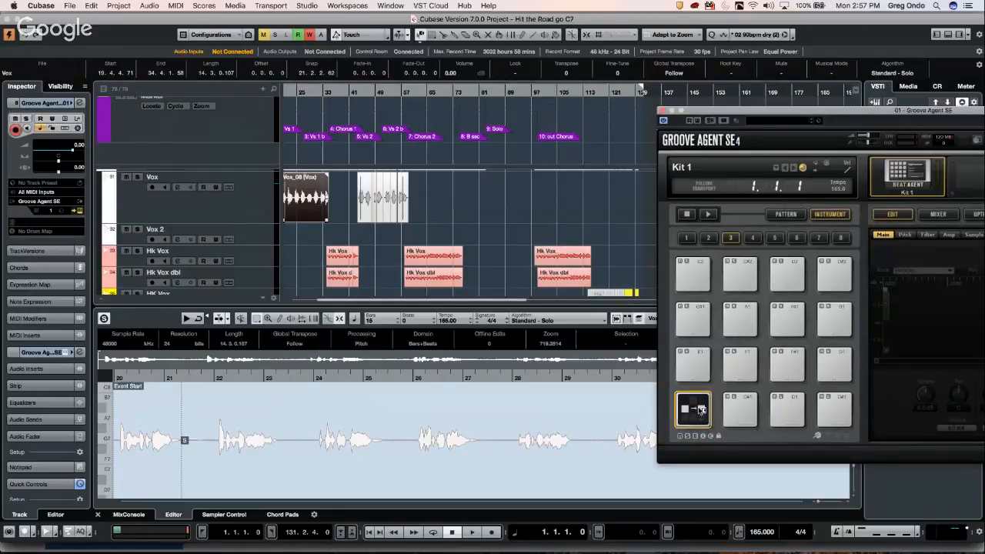
mouse_move(701, 408)
mouse_down()
mouse_move(689, 240)
mouse_move(694, 408)
mouse_up()
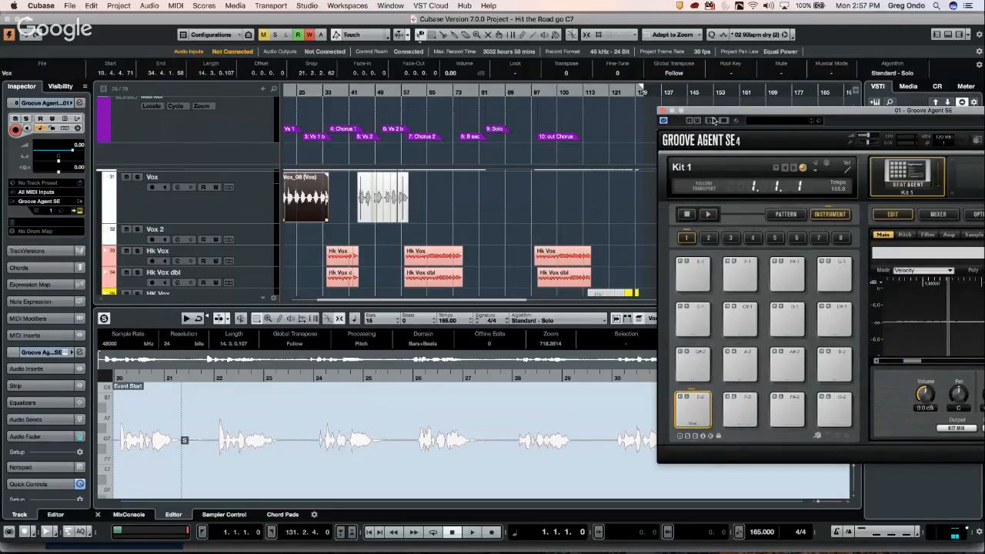
Step: Bring the Groove Agent SE window fully into view, audition the Vox pad and send a MIDI Reset
drag(713, 117, 557, 58)
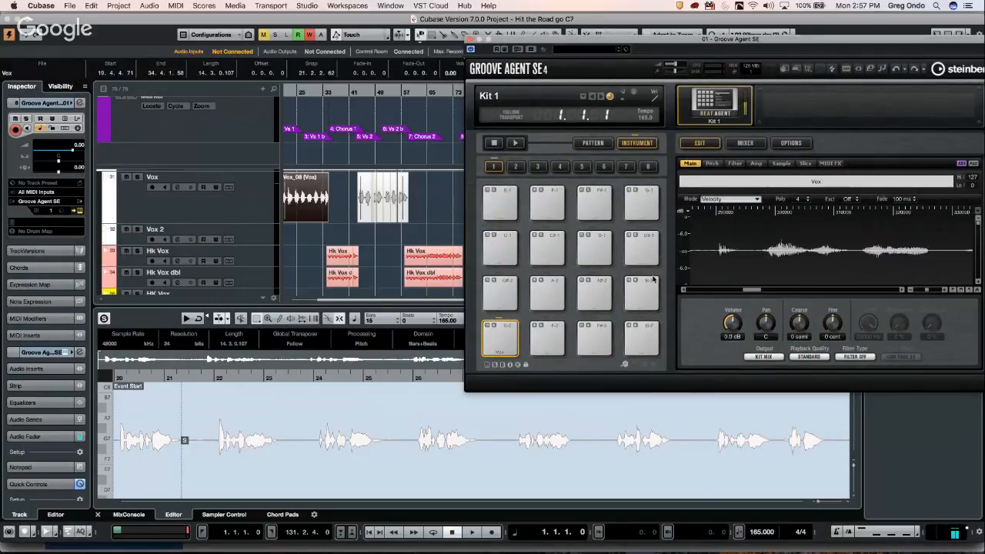
click(500, 342)
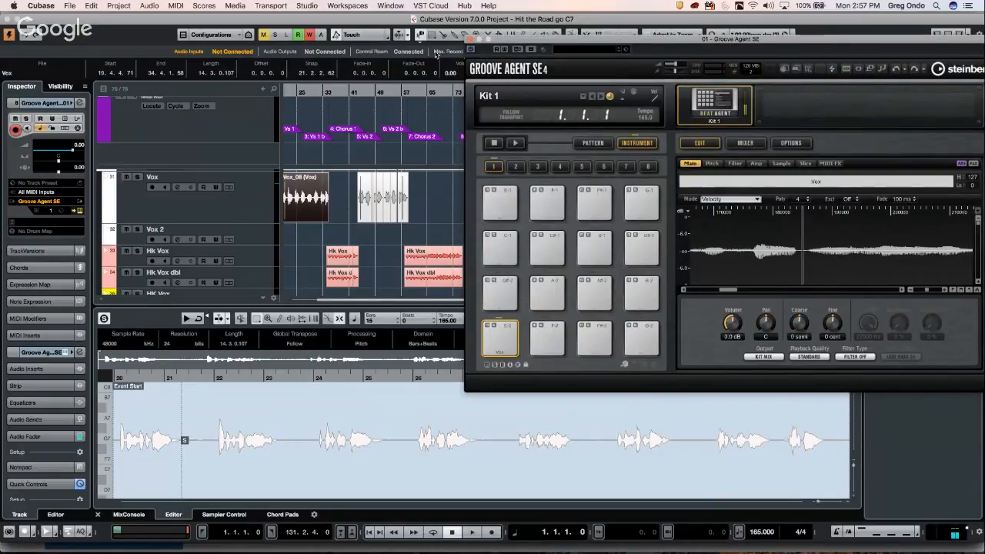
click(207, 7)
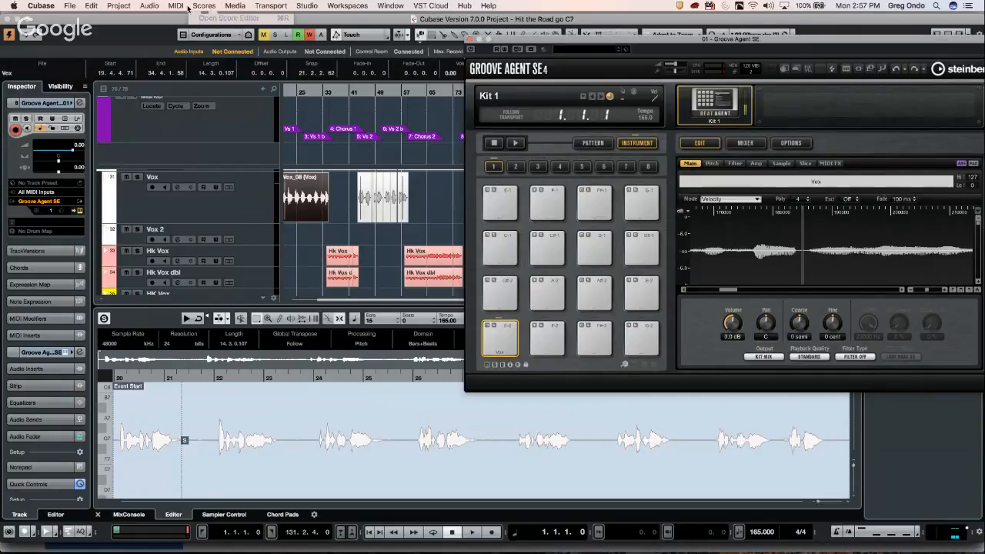
mouse_move(176, 6)
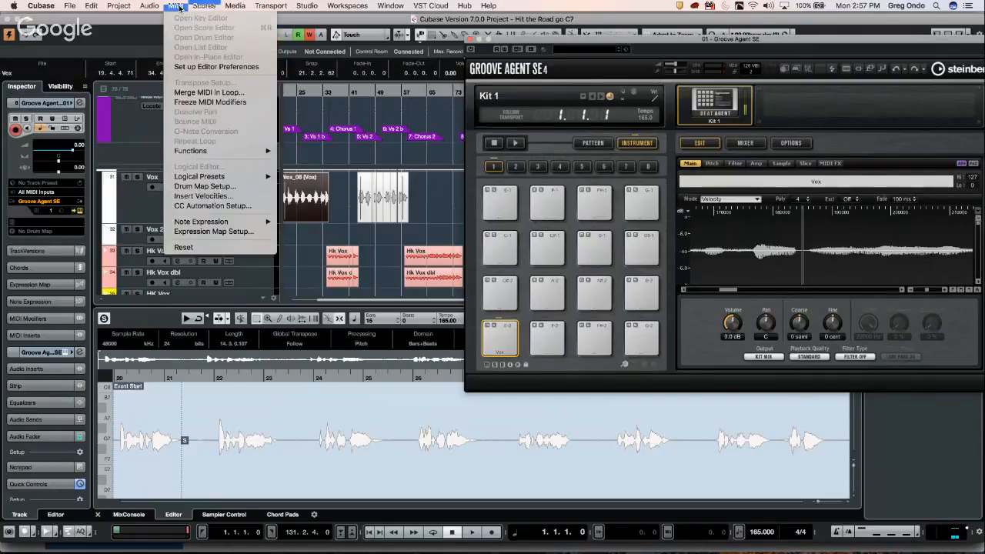
click(194, 249)
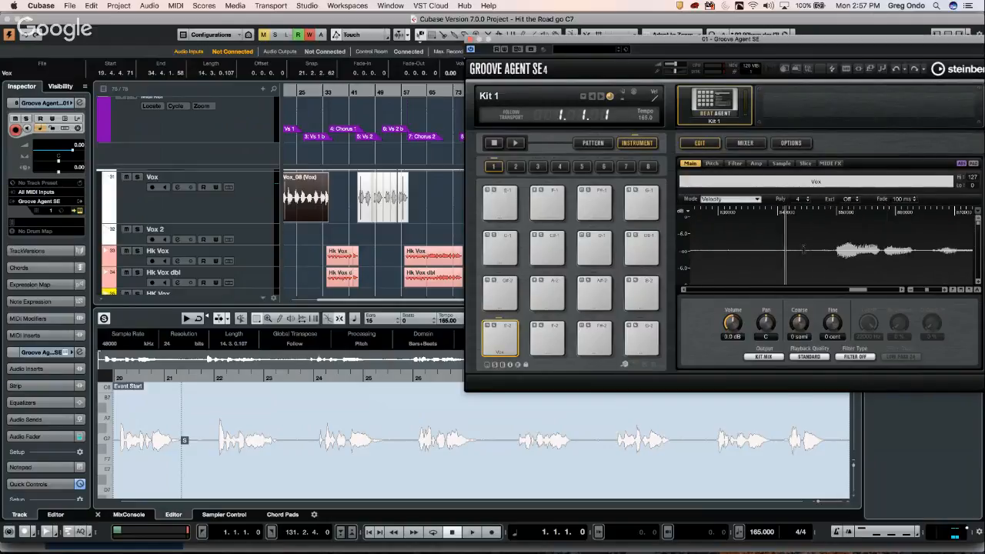
Step: Slice the Vox sample in Groove Agent SE in Transient mode and set the slice threshold to 7.5 %
click(805, 163)
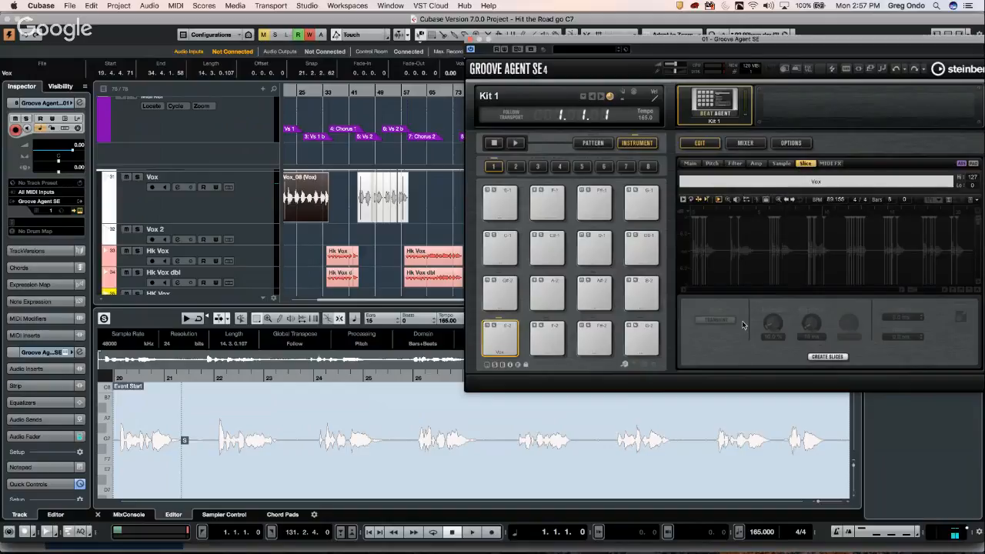
click(827, 356)
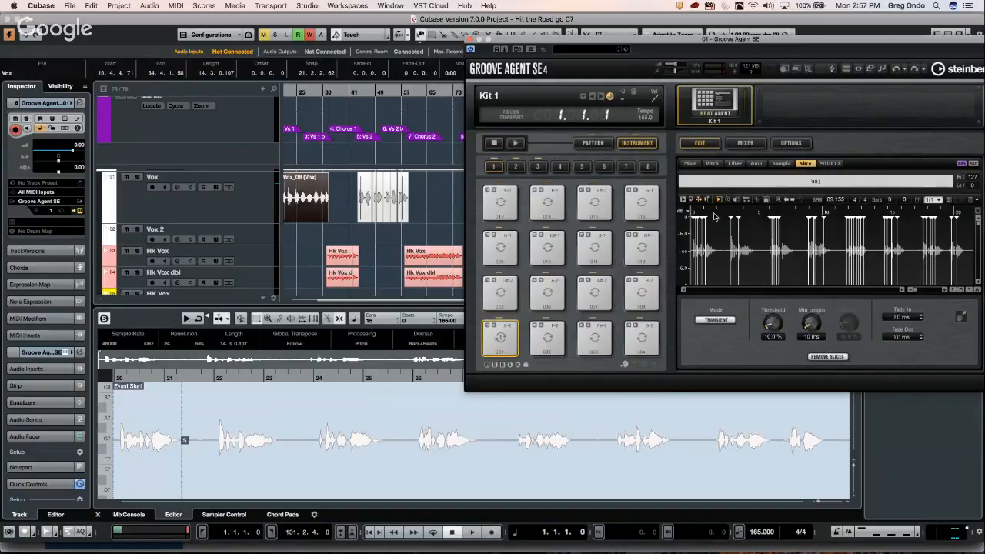
drag(767, 324, 766, 322)
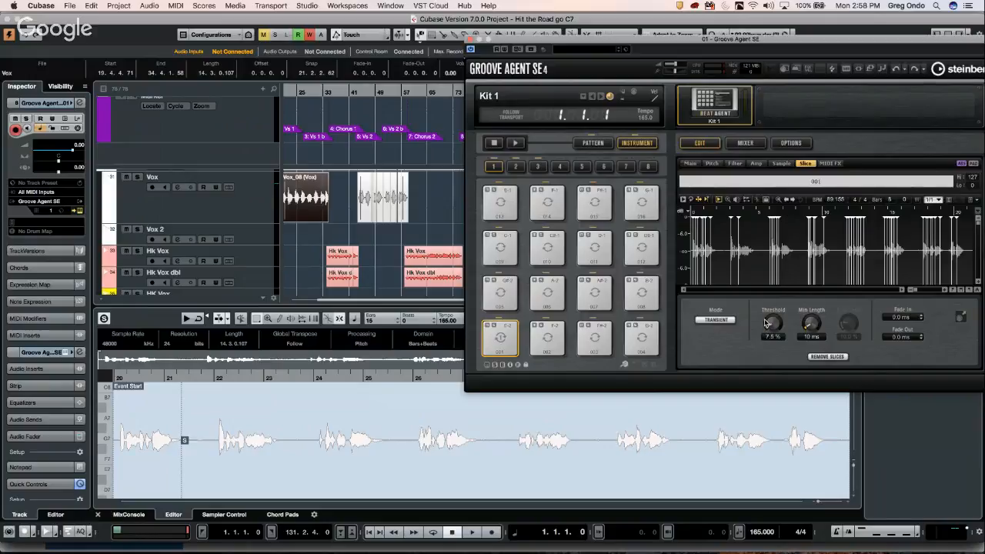
Step: Audition the vocal slices on the upper three rows of pads in pad group 1
click(500, 293)
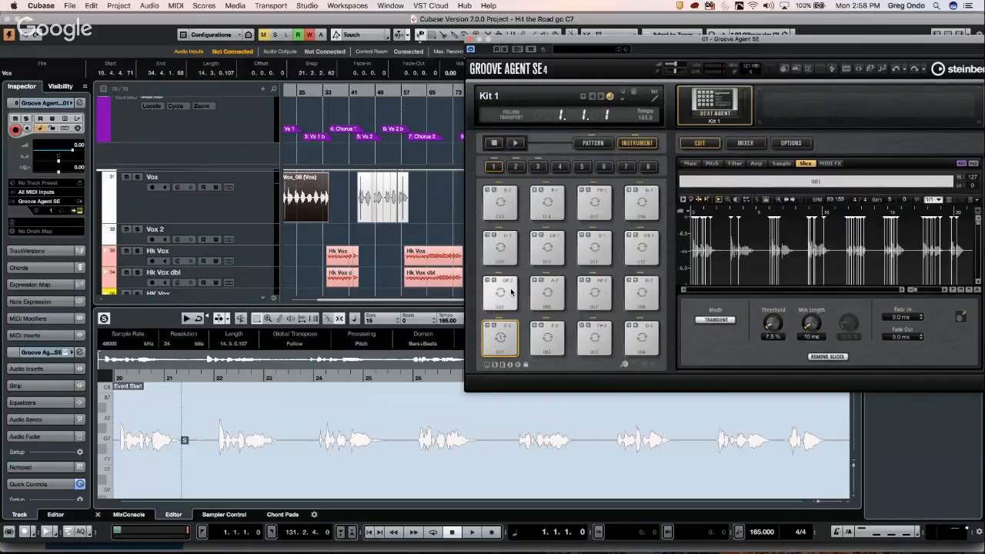
click(547, 293)
click(594, 293)
click(641, 293)
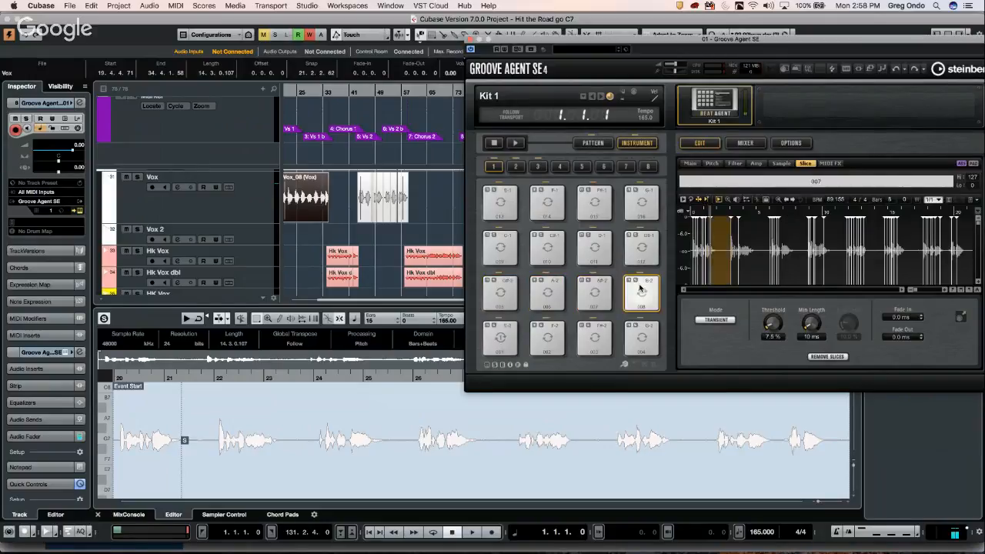
click(611, 260)
click(643, 250)
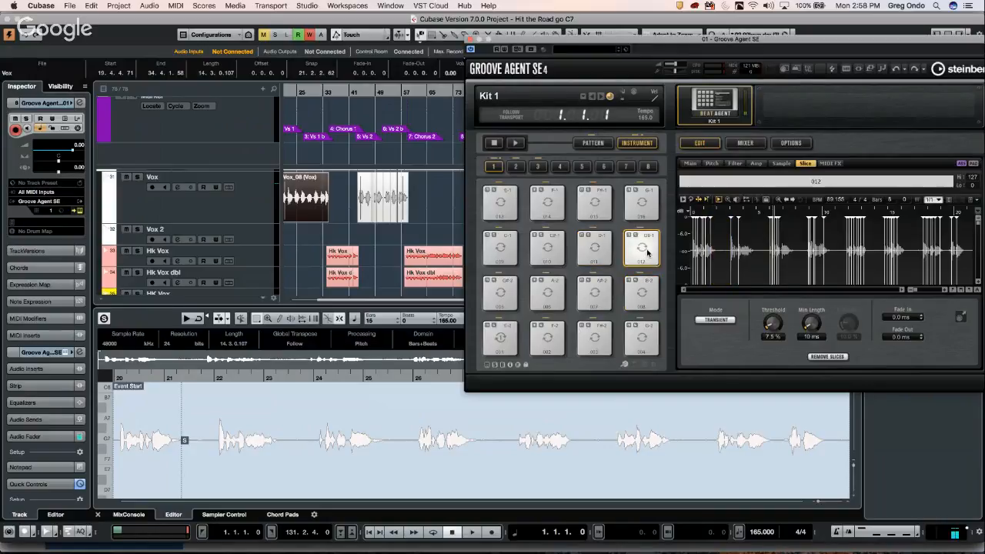
click(598, 206)
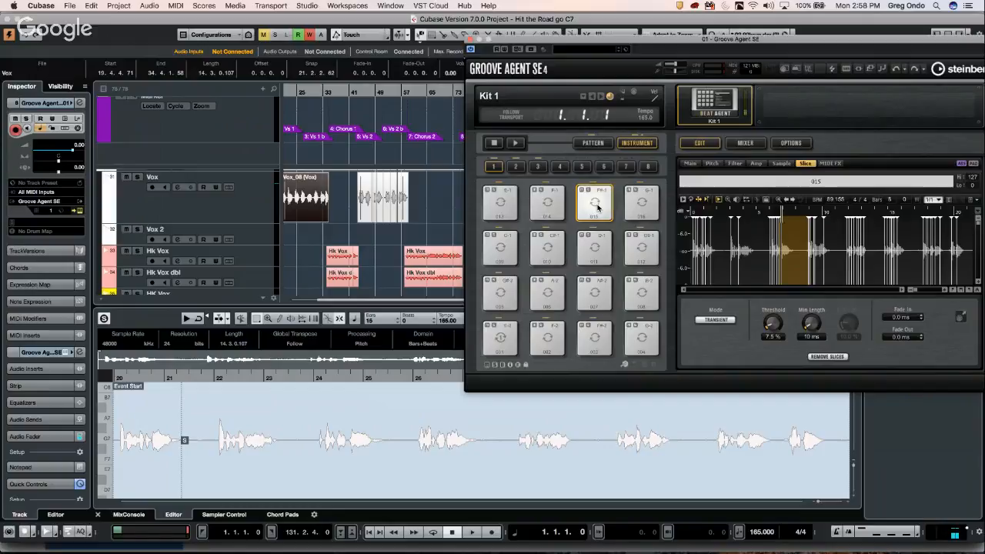
click(598, 207)
click(598, 207)
click(598, 207)
click(643, 203)
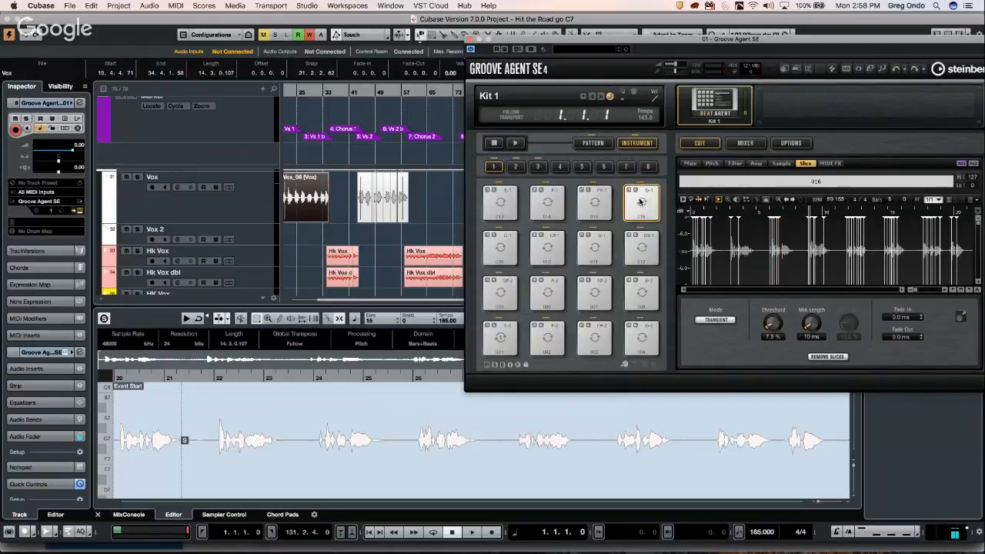
Step: Check pad groups 2 and 3, audition slice 043 in group 3 and close the Groove Agent SE window
click(515, 167)
click(537, 168)
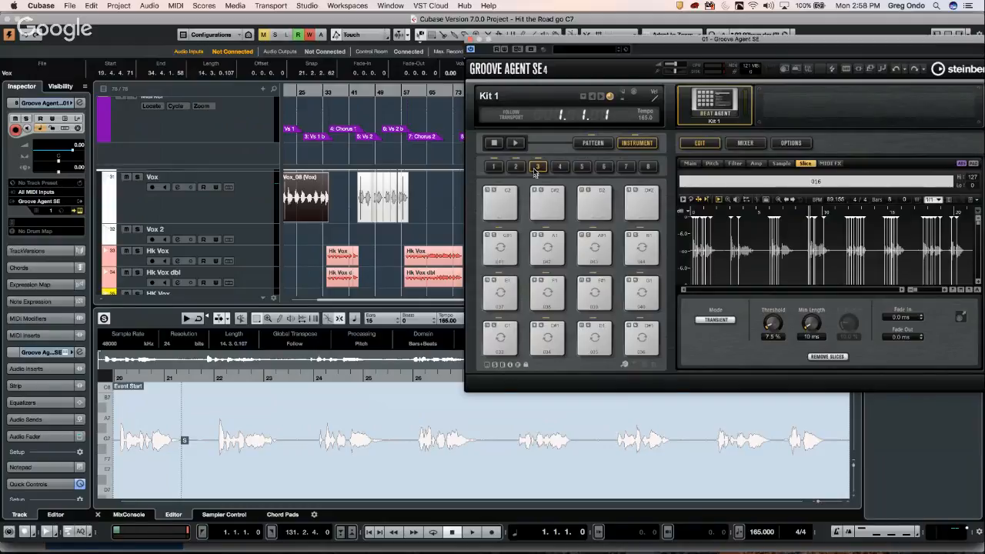
click(594, 248)
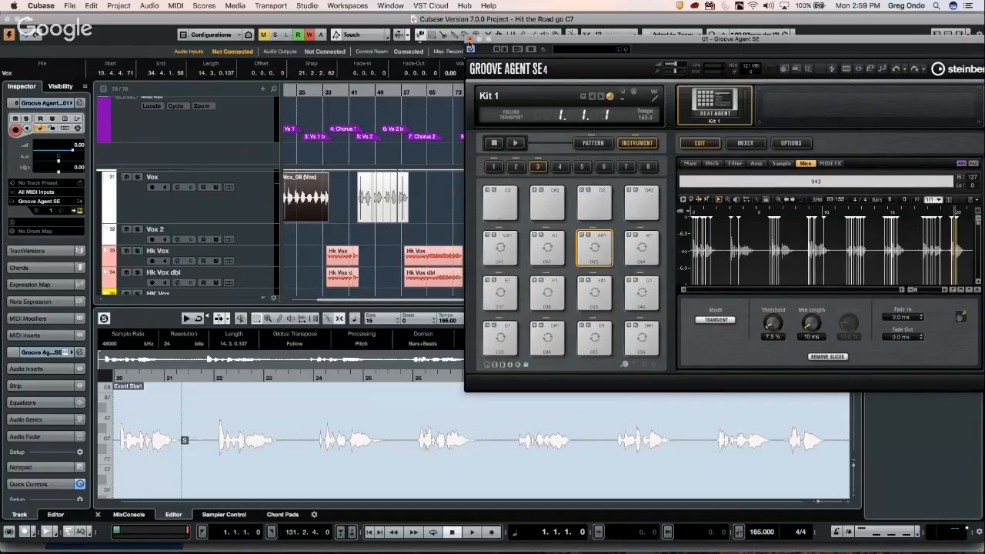
click(470, 42)
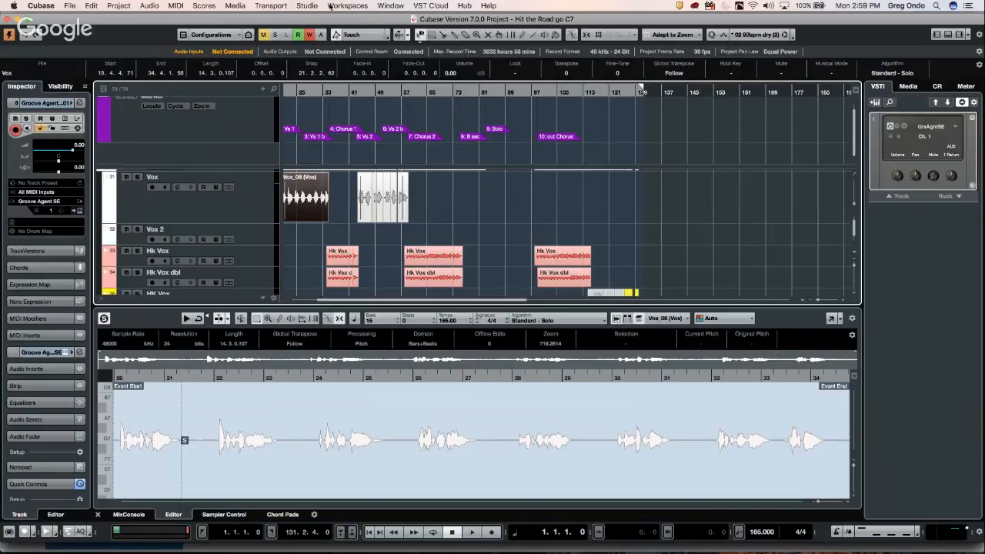
Step: Set the Editing-Audio preference for On Import Audio Files to Open Options Dialog and confirm the preferences
click(63, 6)
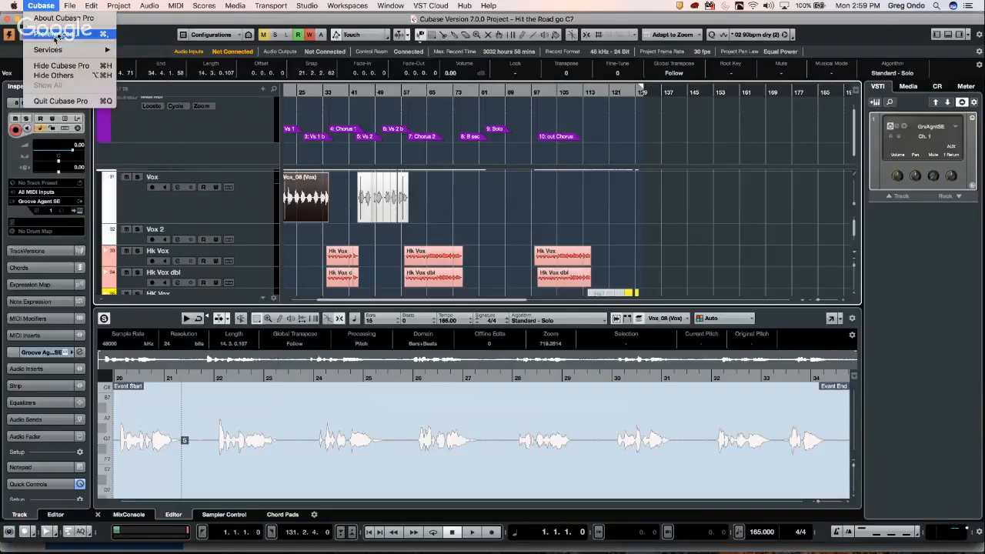
click(60, 35)
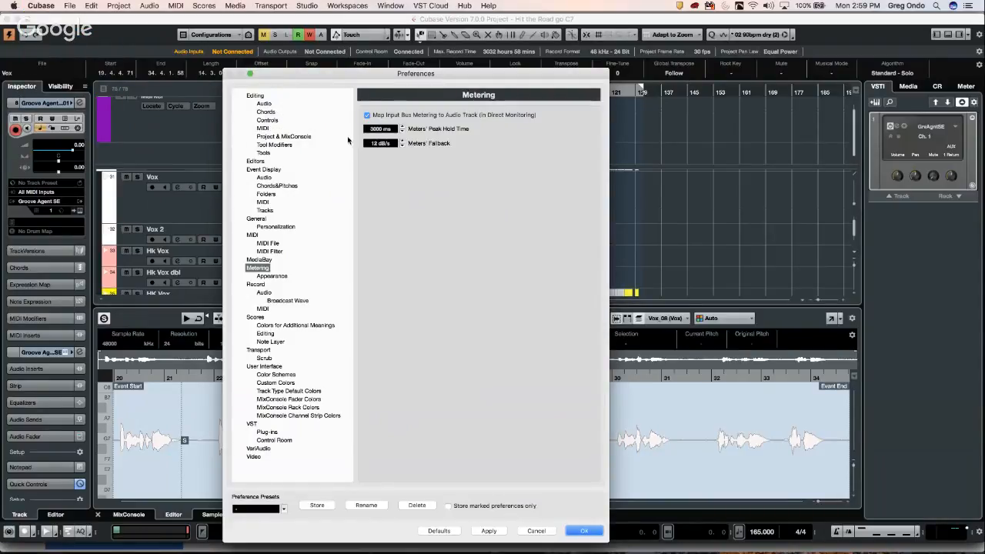
click(262, 103)
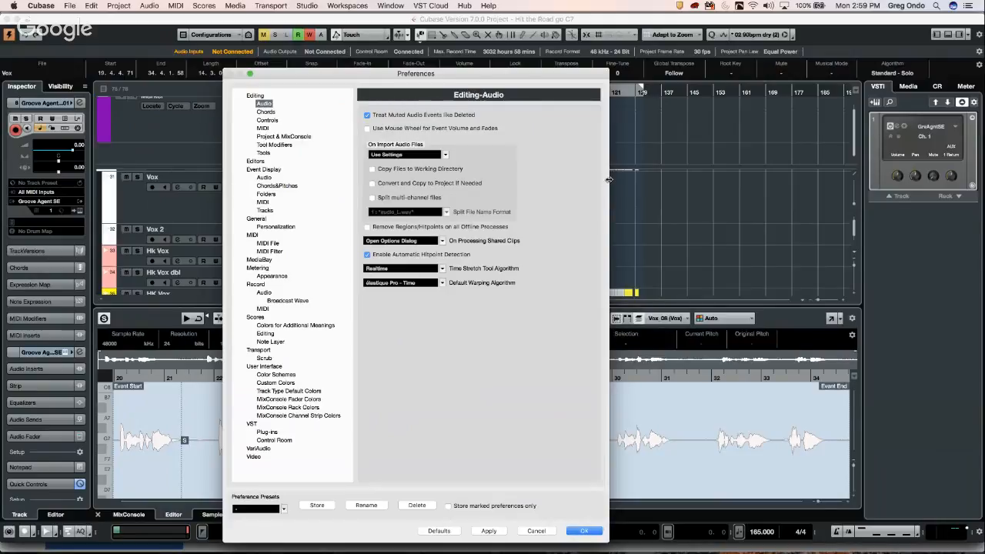
click(444, 156)
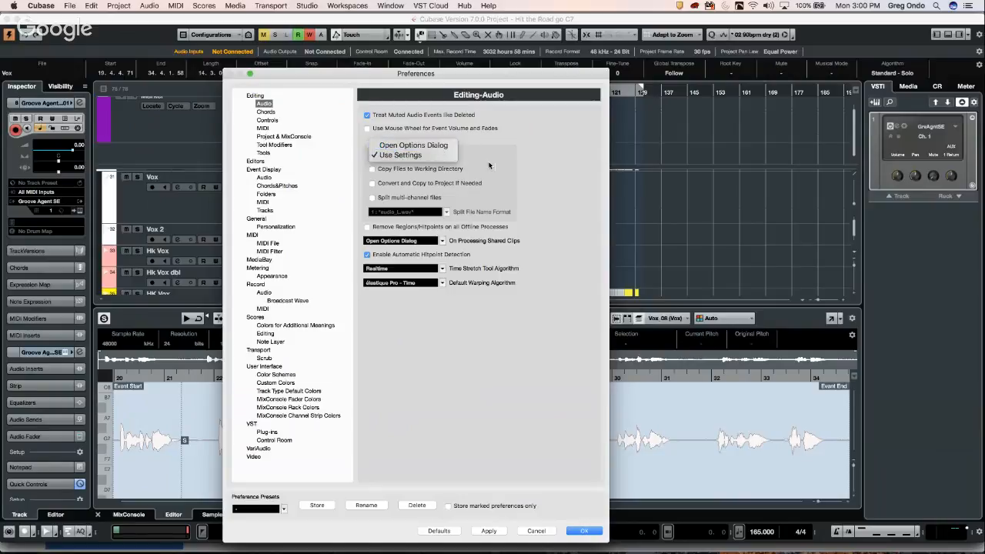
click(415, 155)
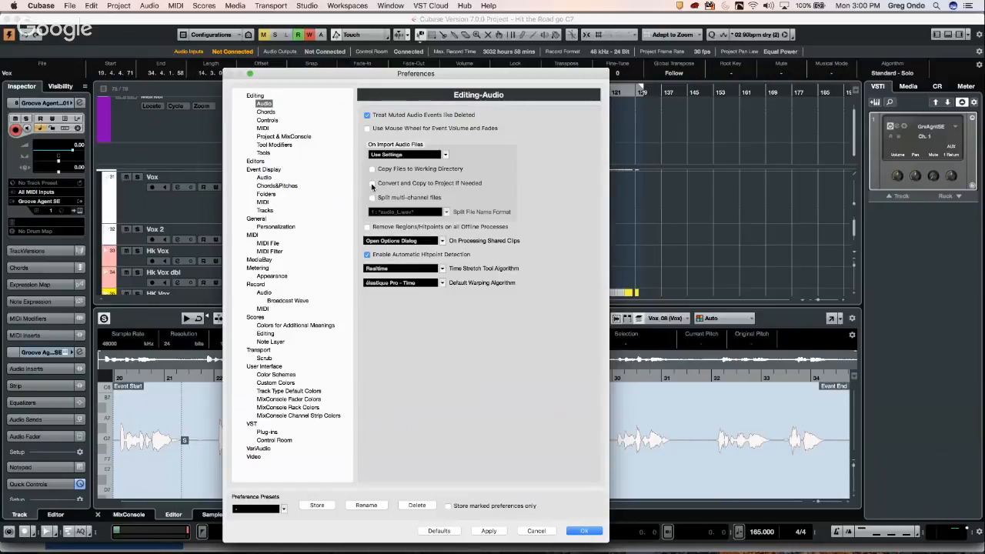
click(401, 155)
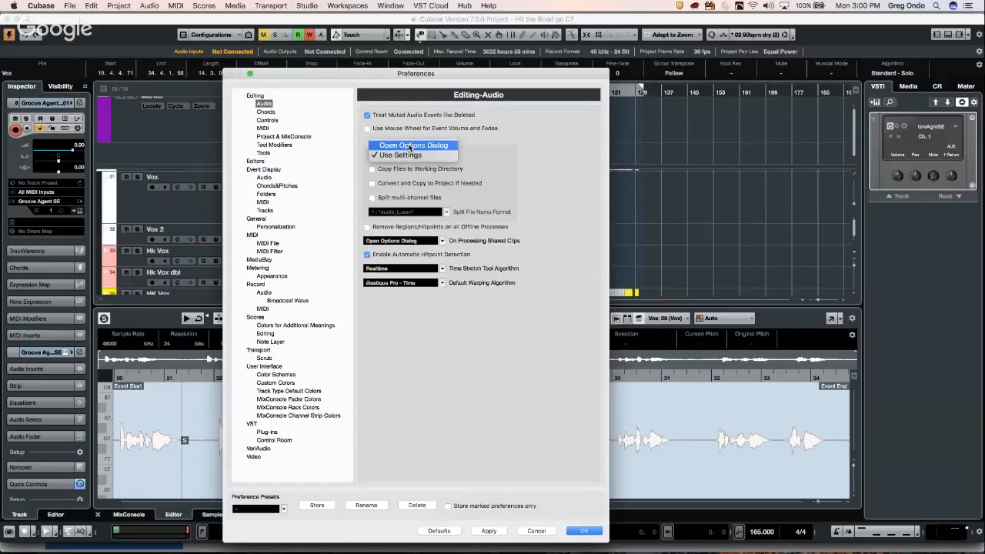
click(411, 146)
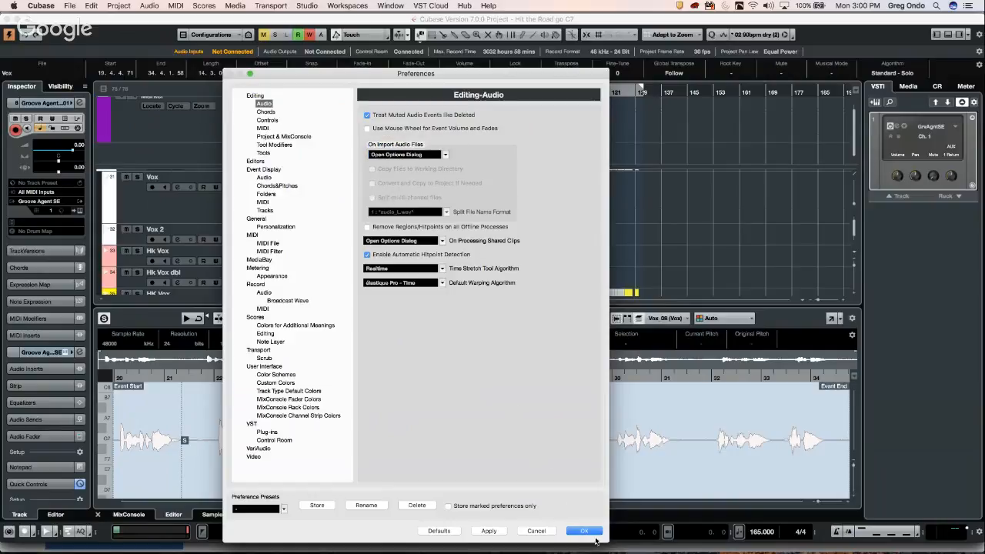
Step: Start importing Conga1_02.wav from the Audio folder to view its import options, and cancel the import
click(69, 6)
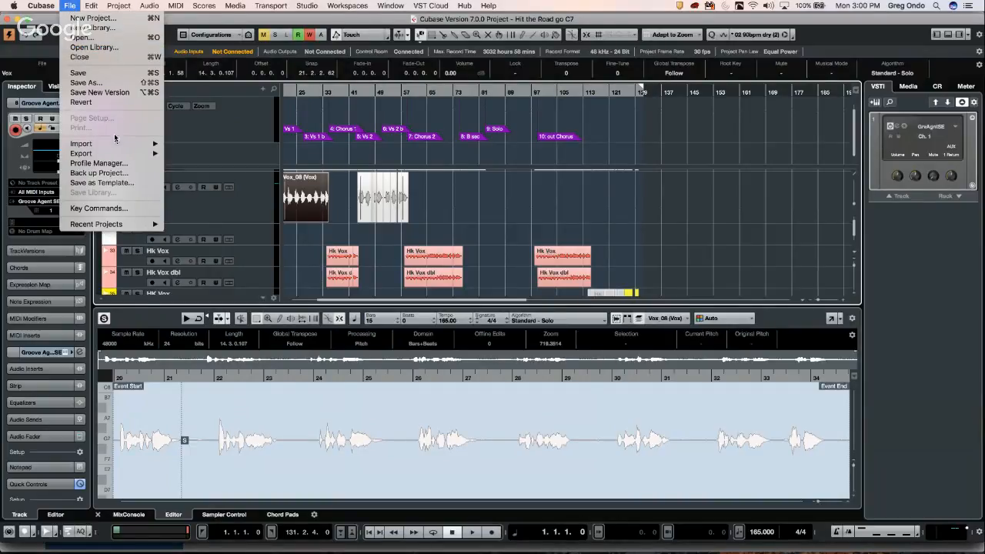
mouse_move(117, 145)
click(235, 147)
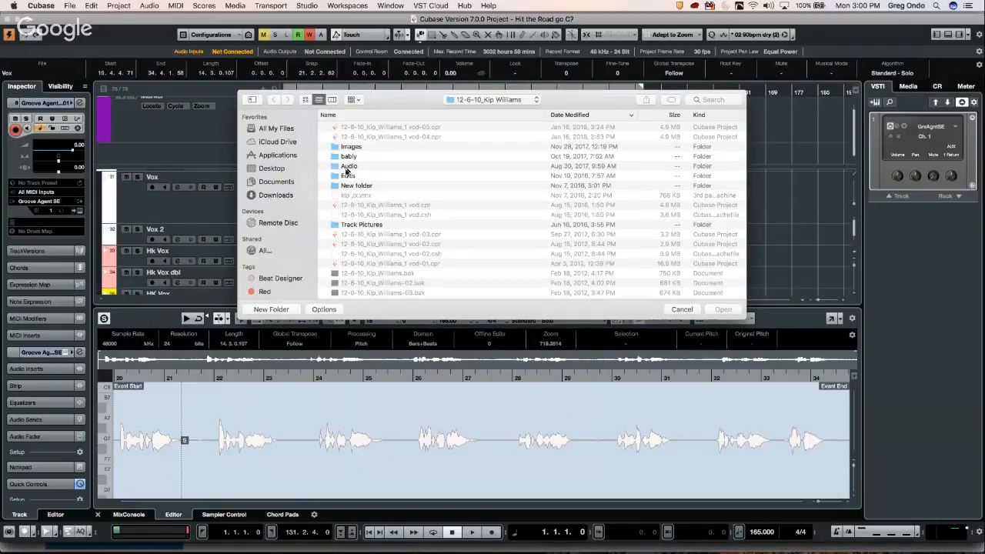
double_click(347, 166)
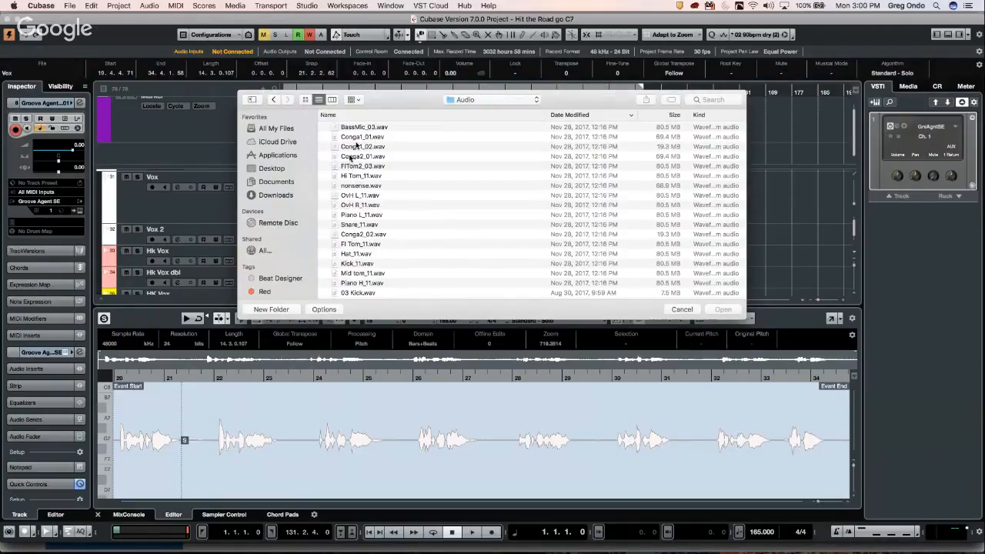
click(373, 148)
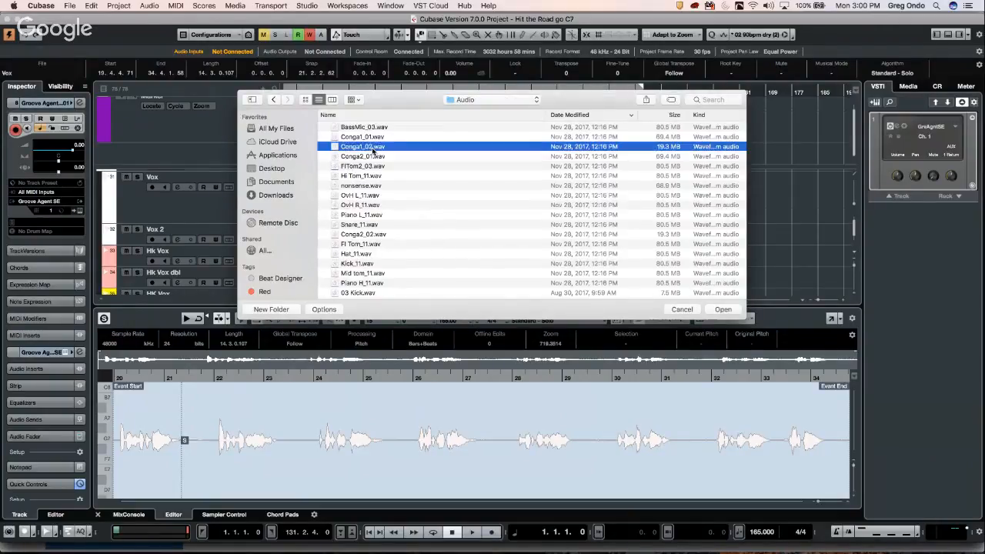
click(723, 309)
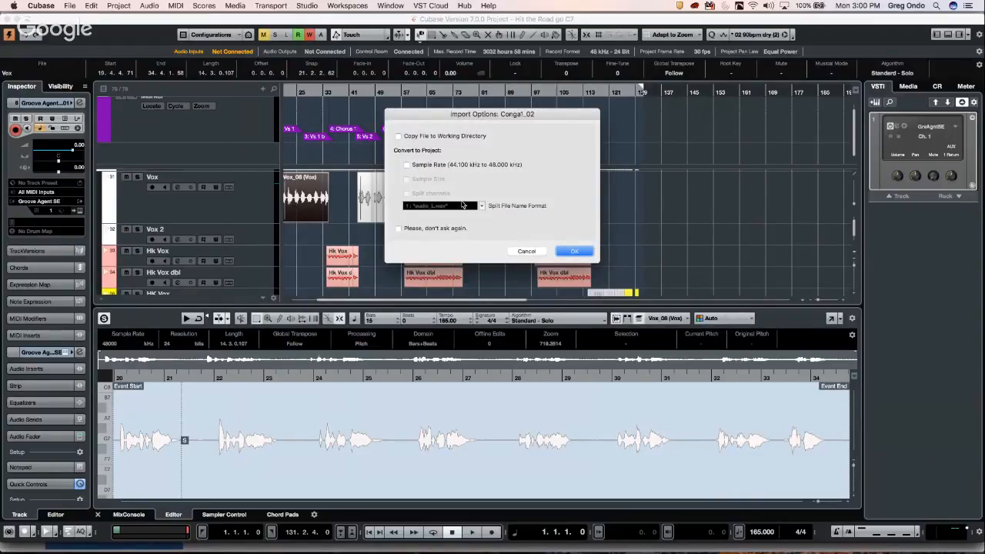
click(536, 251)
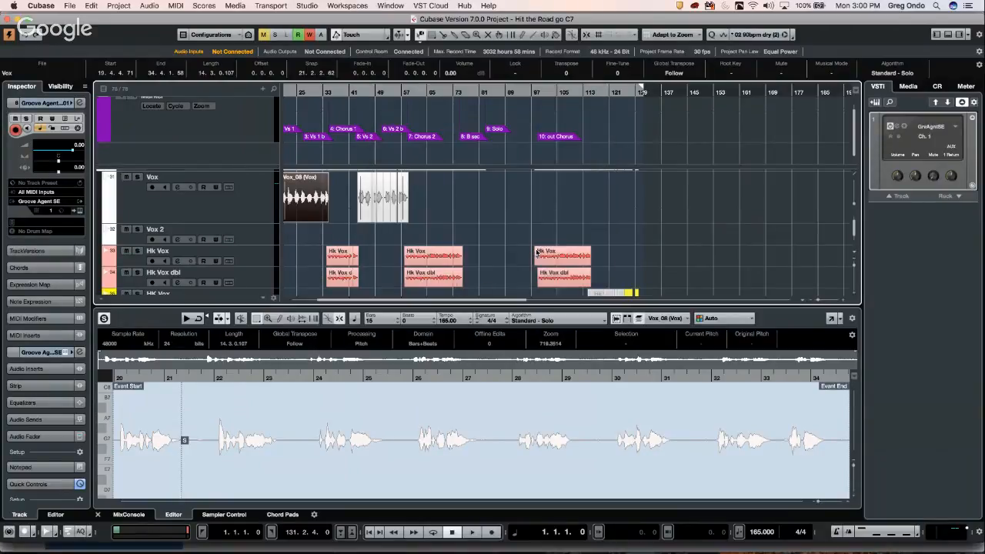
Step: Examine the Project & MixConsole, Editing and Editing-Audio preferences, including the On Processing Shared Clips choices, and cancel the dialog
click(49, 9)
click(54, 35)
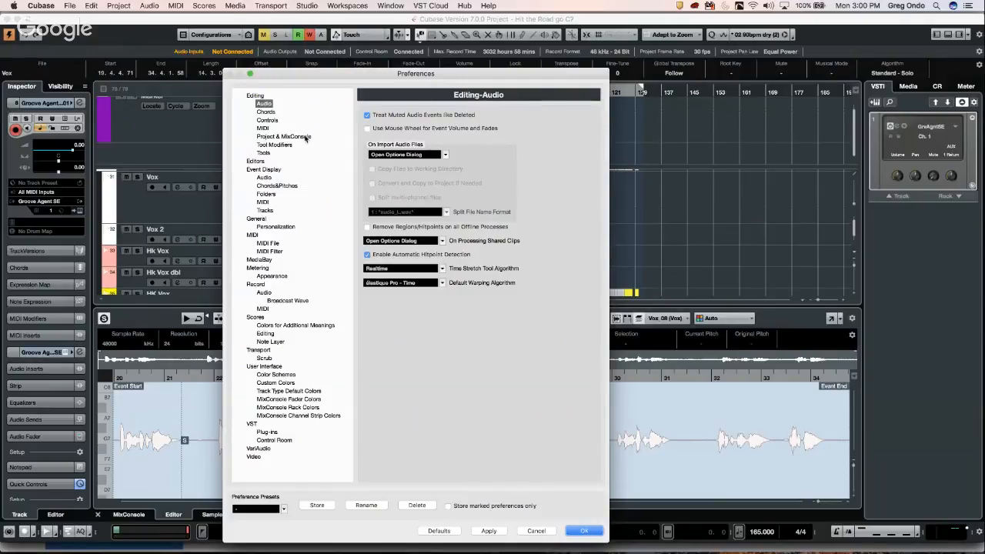
click(299, 138)
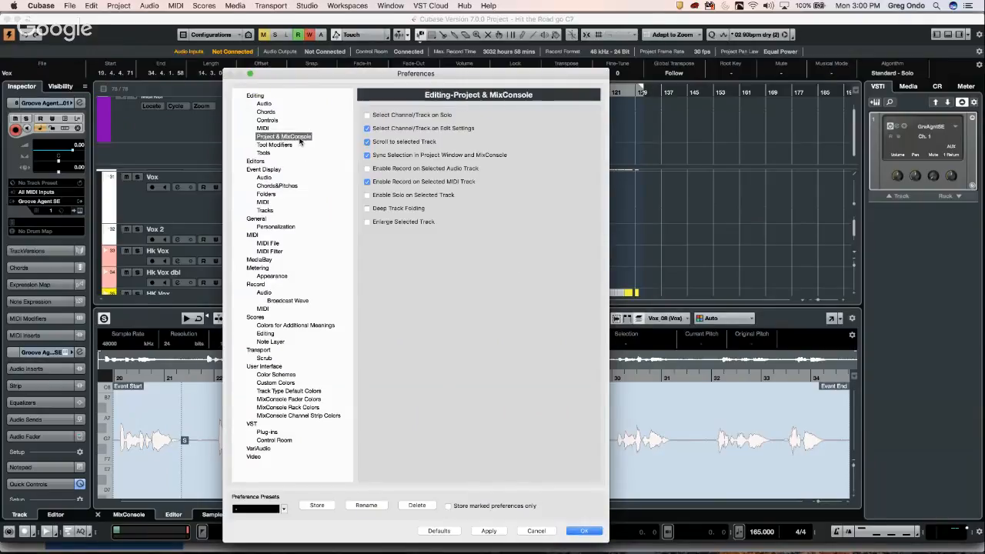
click(256, 96)
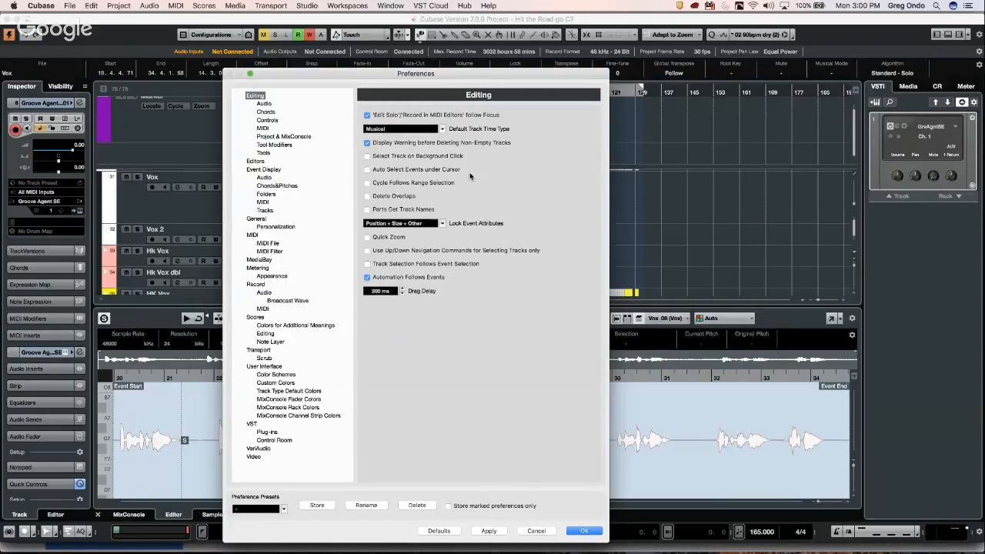
click(264, 103)
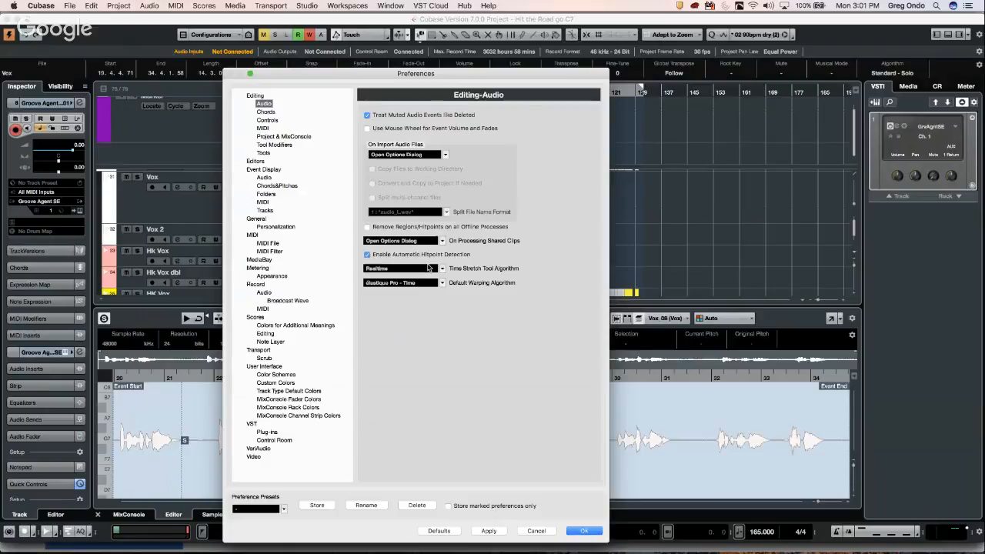
click(443, 241)
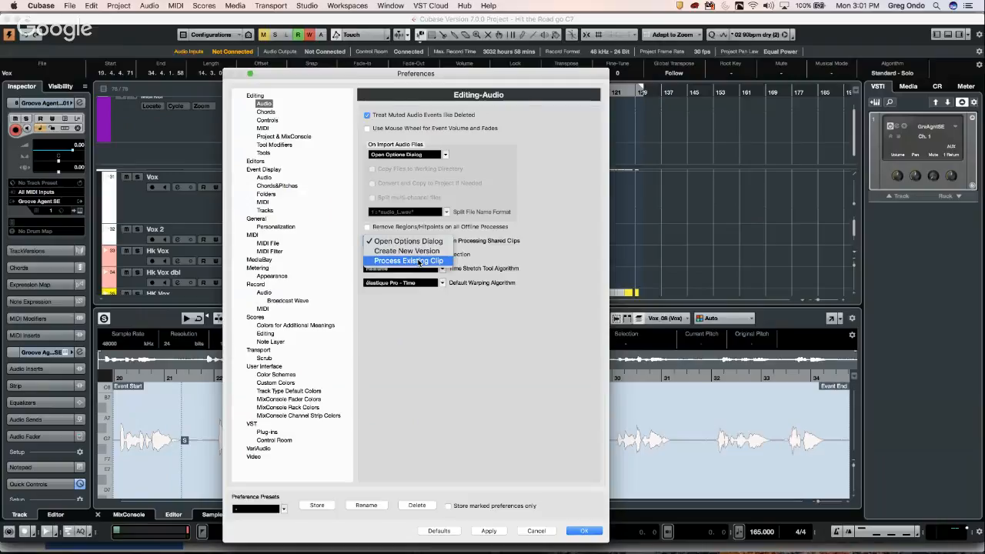
click(589, 530)
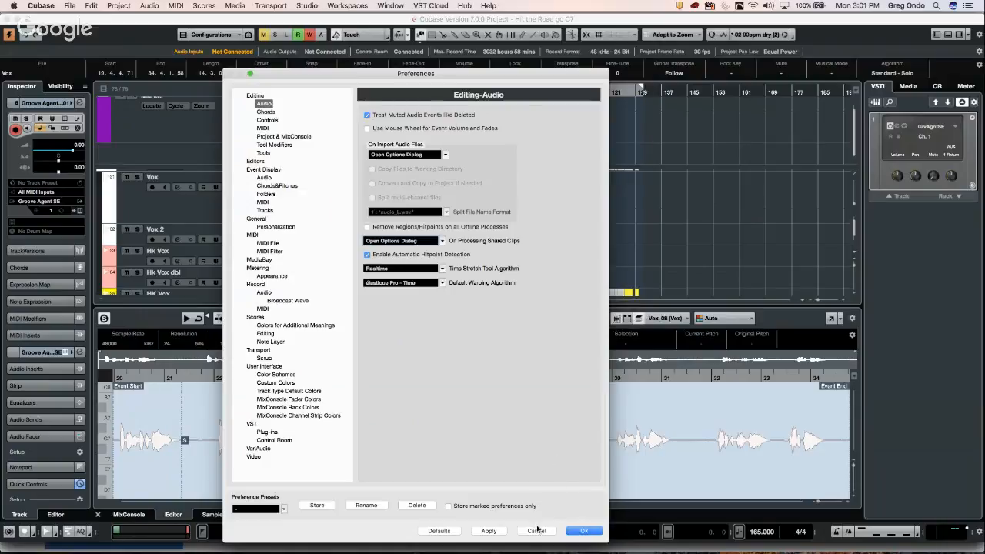
key(ctrl+Up)
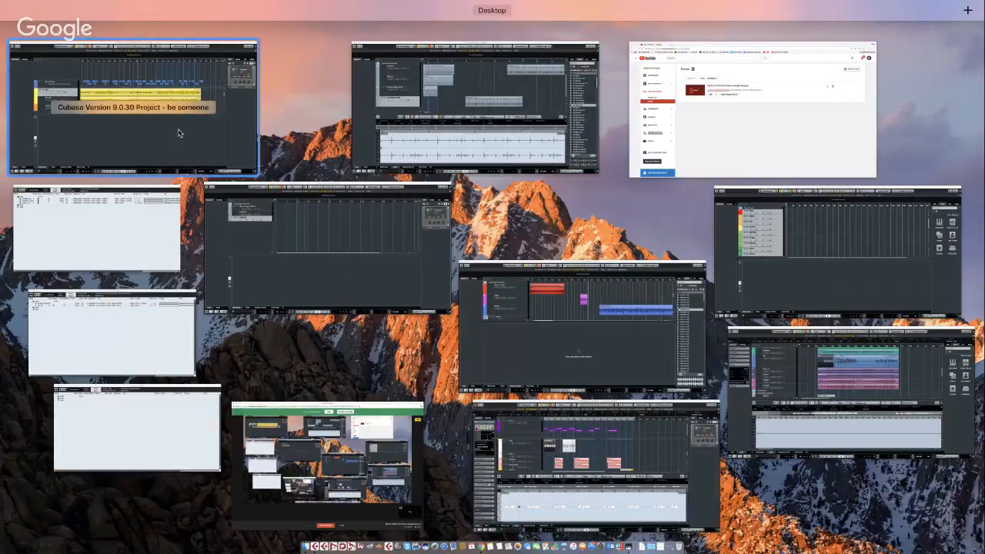
click(359, 154)
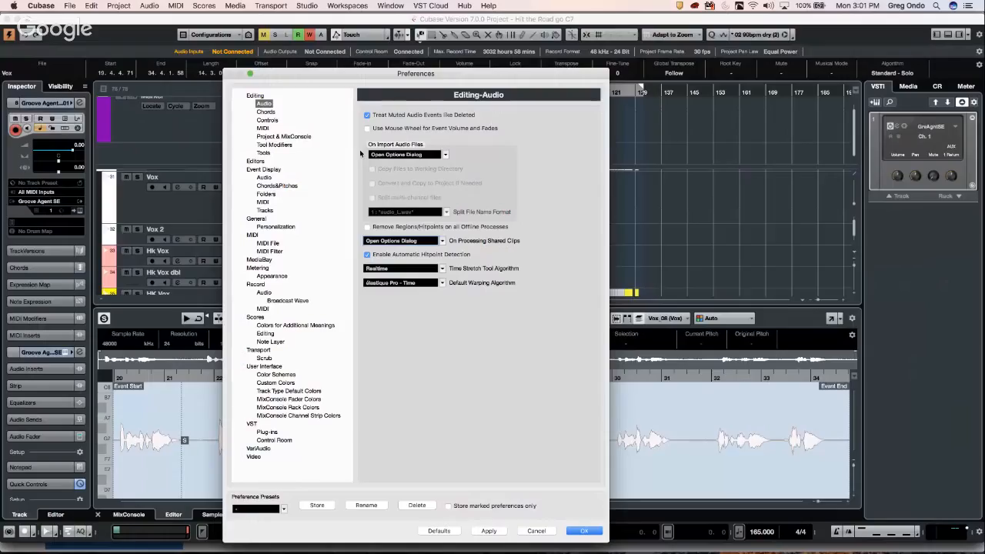
click(536, 532)
click(536, 531)
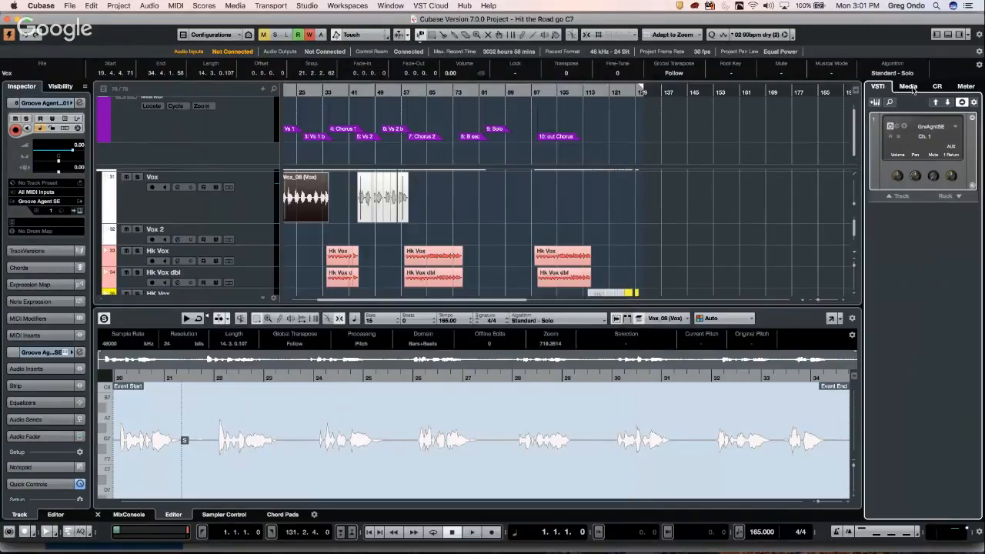
Step: Place the 02 175 drums01 loop from the Drum Loops collection on the Hk Vox track at about bar 134
click(911, 87)
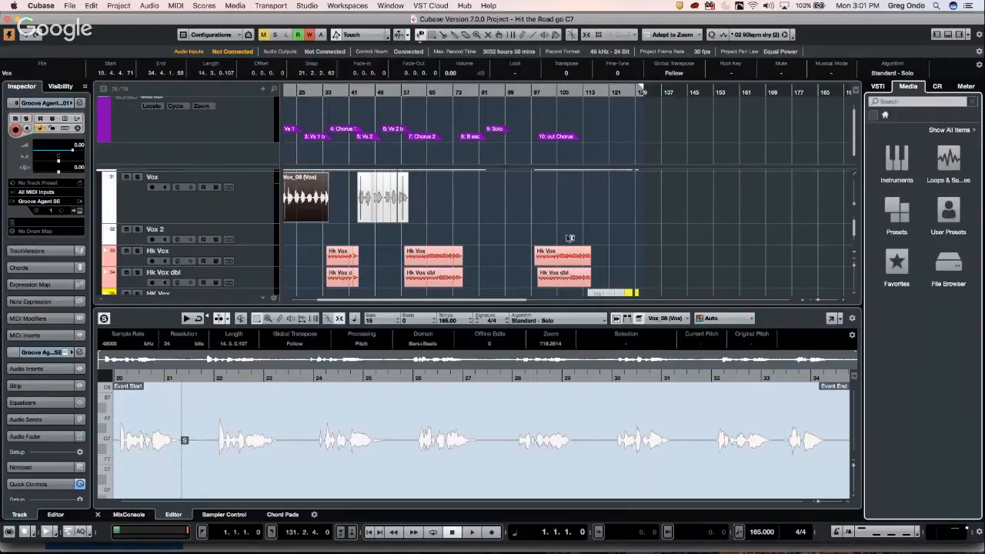
click(958, 166)
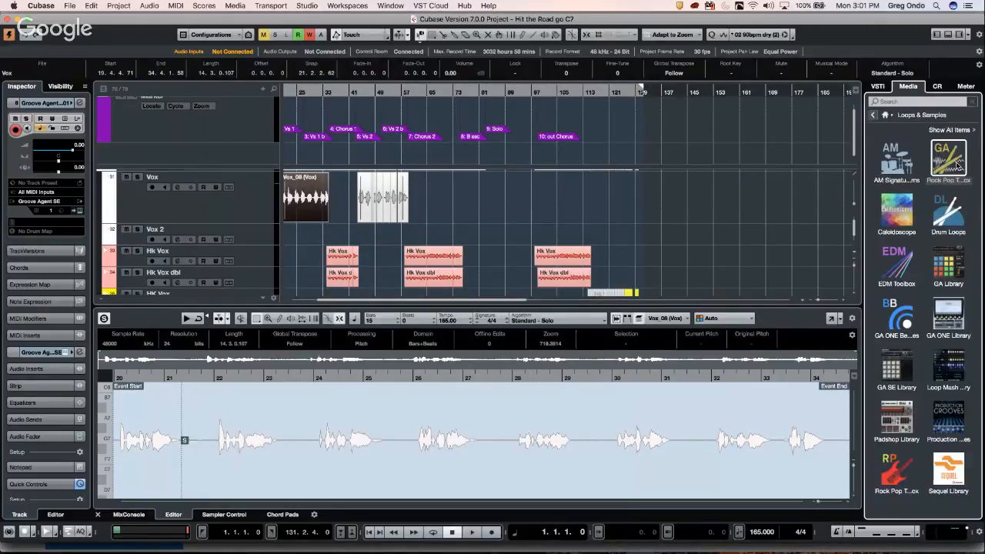
click(948, 211)
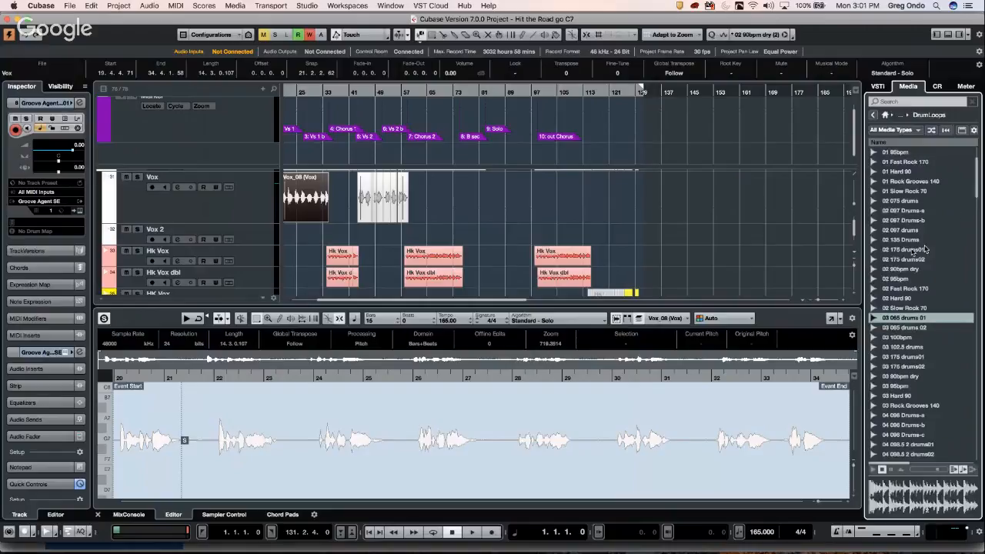
drag(913, 251, 658, 262)
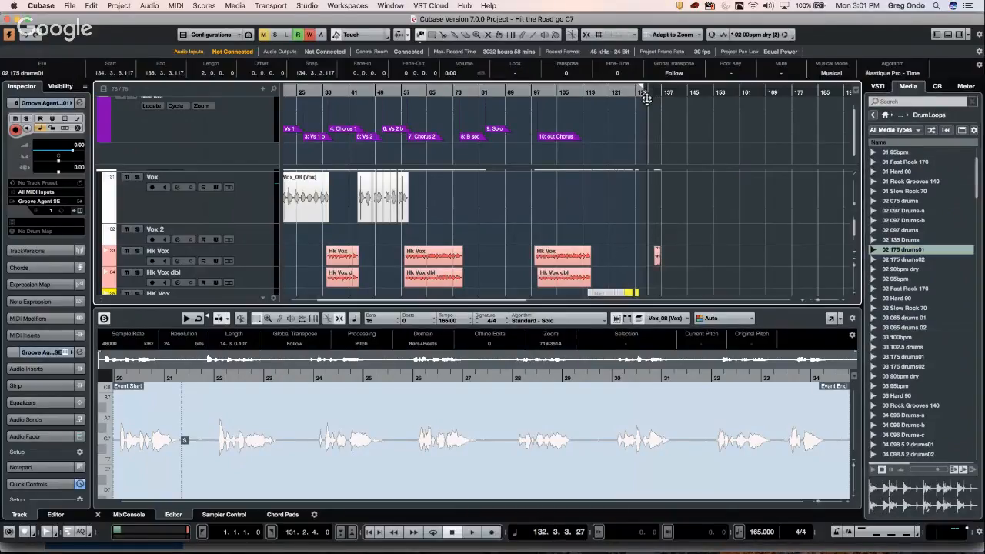
Step: Repeat the 02 175 drums01 event on the Hk Vox track until about bar 146
drag(646, 99, 655, 156)
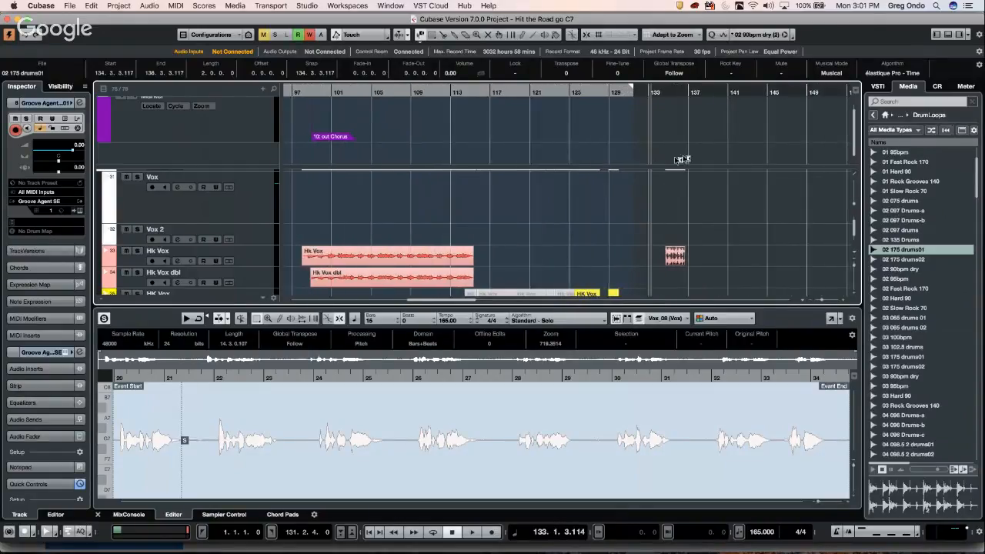
click(683, 260)
drag(682, 260, 783, 259)
click(696, 236)
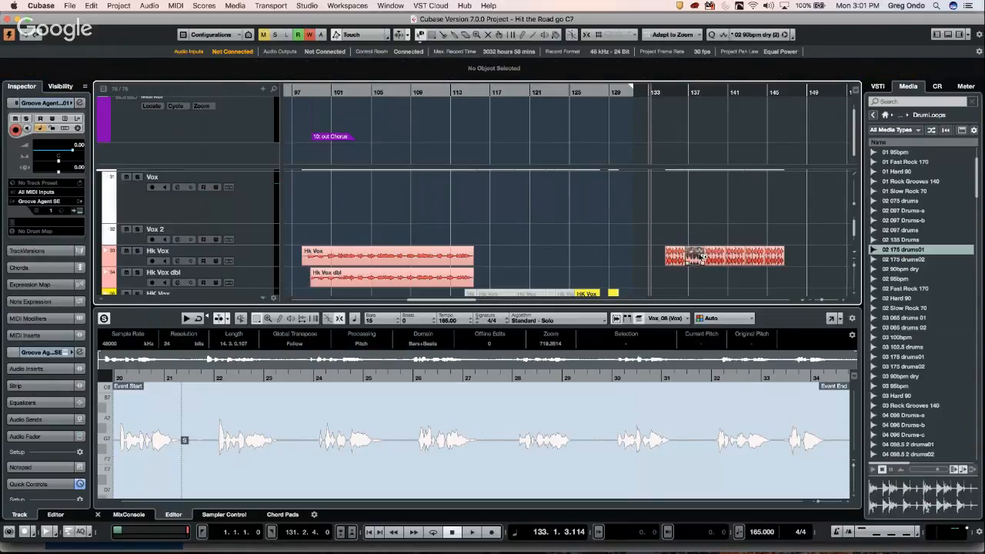
Step: Apply a Fade In offline process to the second drum loop copy as a new version and close the processing window
click(698, 254)
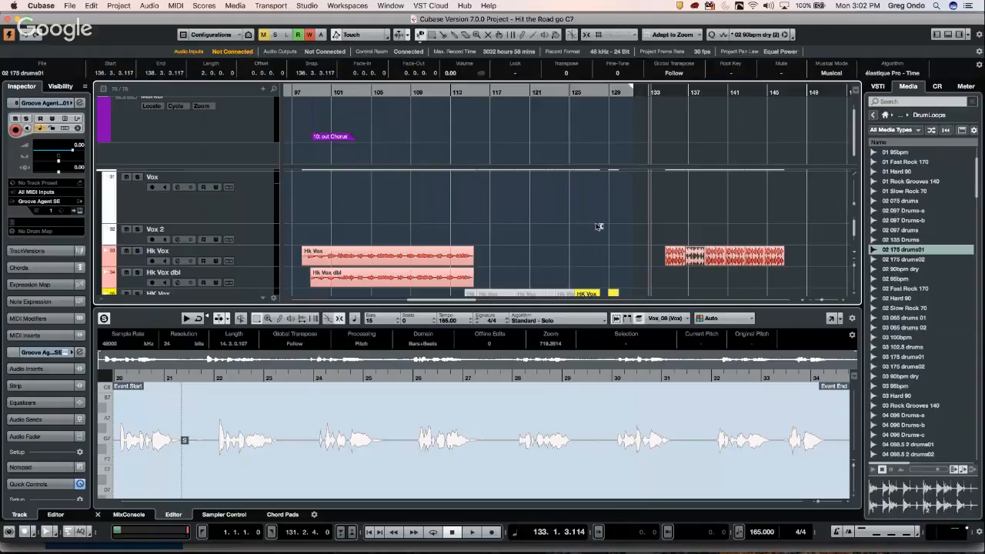
right_click(693, 257)
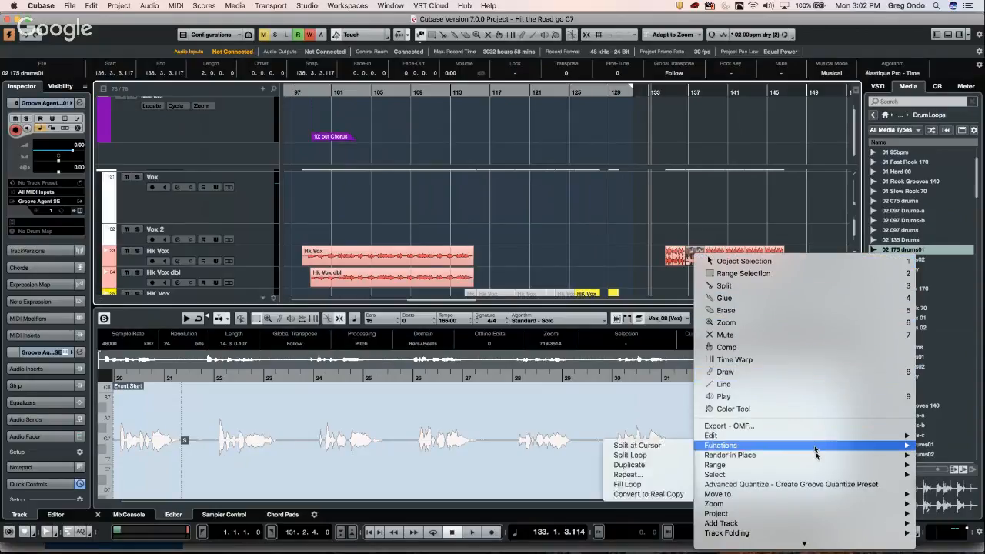
mouse_move(797, 505)
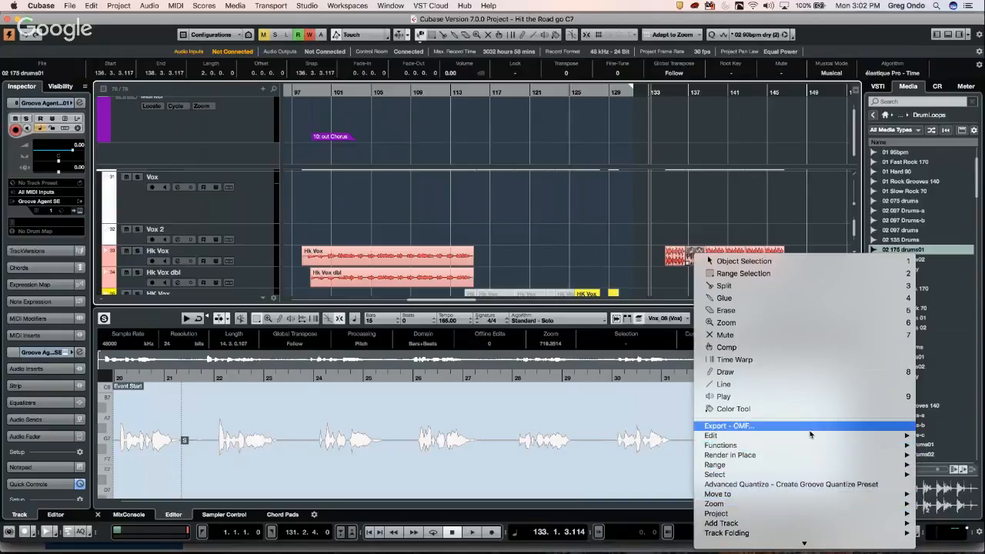
mouse_move(797, 444)
mouse_move(768, 465)
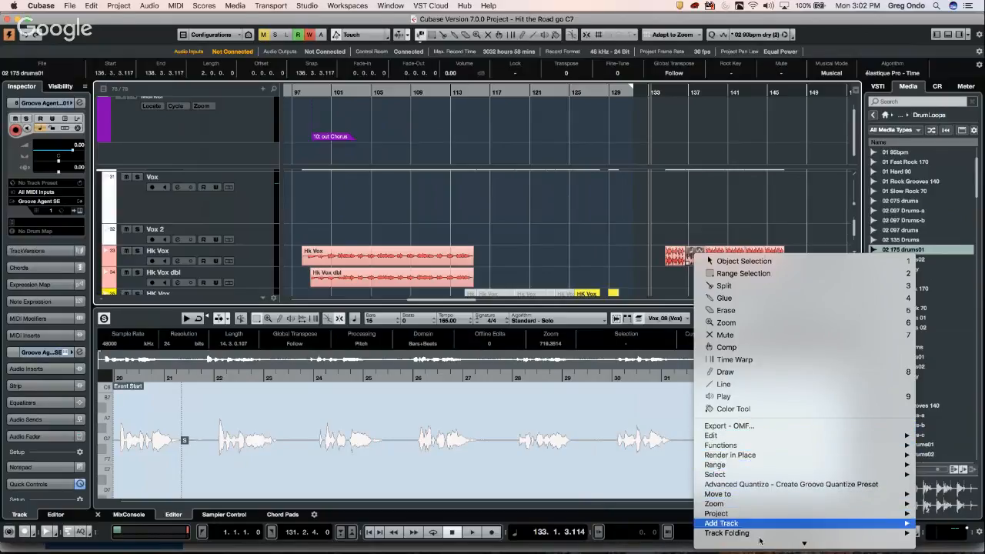
mouse_move(777, 547)
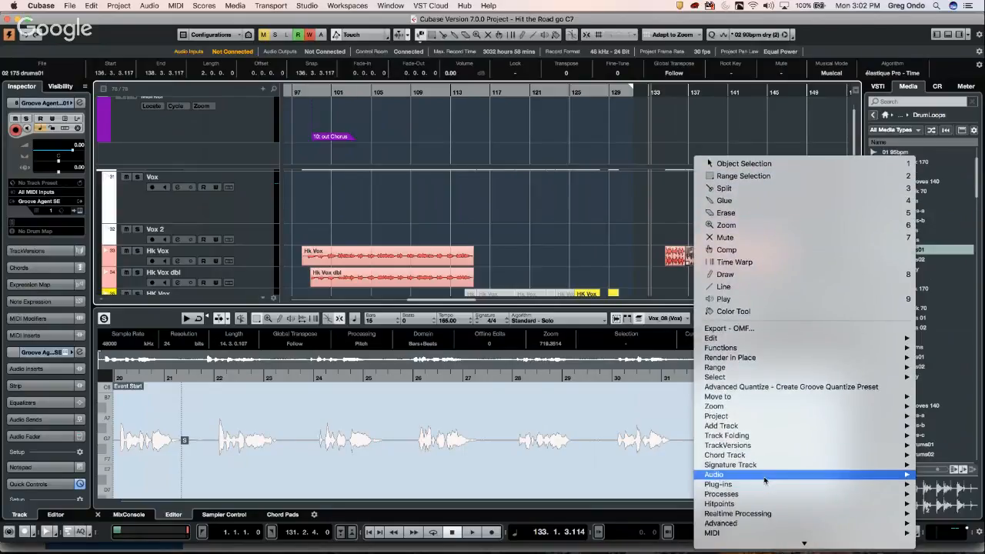
mouse_move(742, 488)
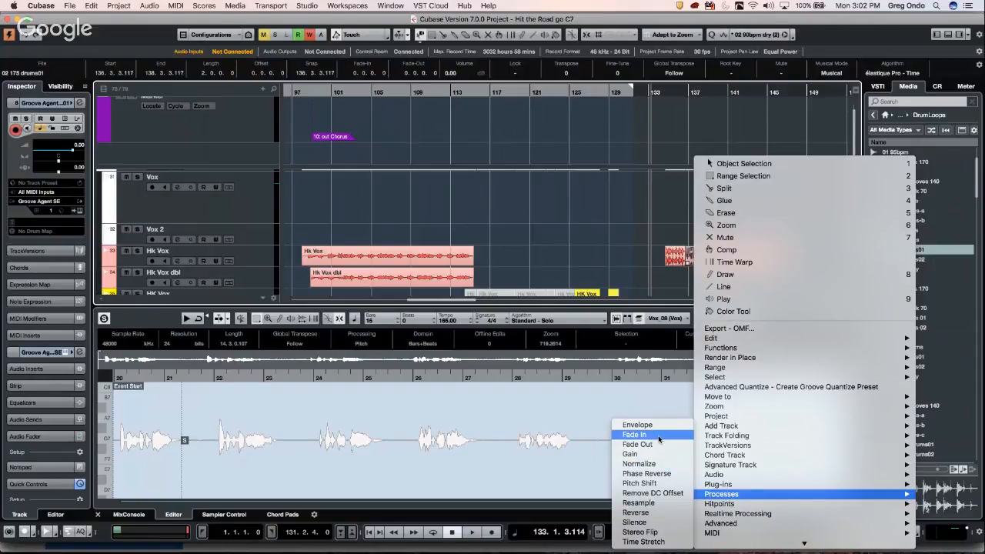
click(658, 439)
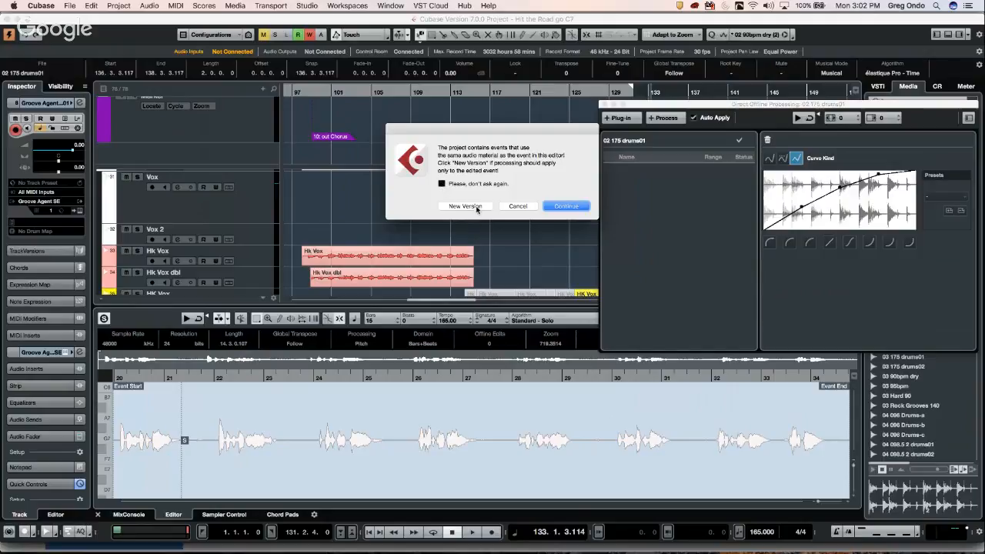
click(466, 206)
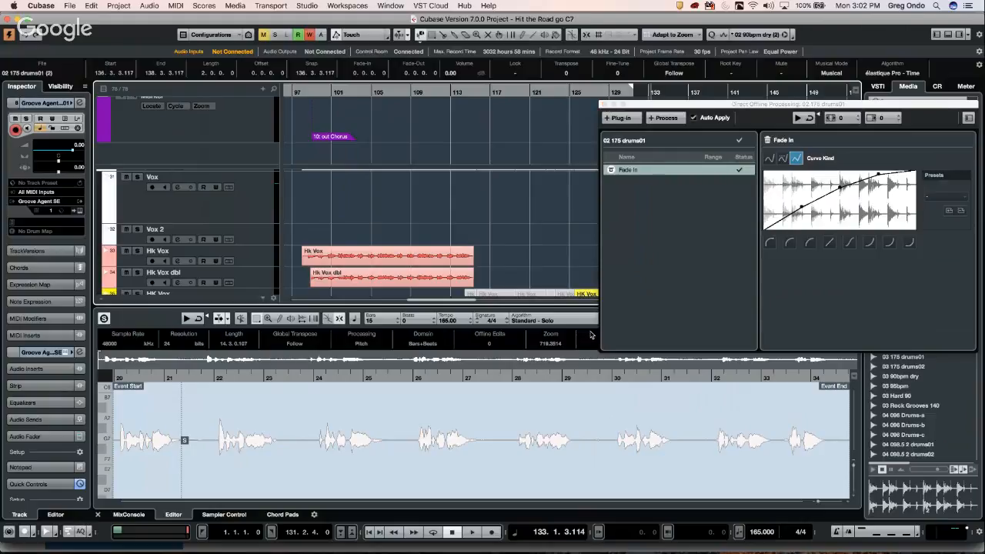
click(605, 105)
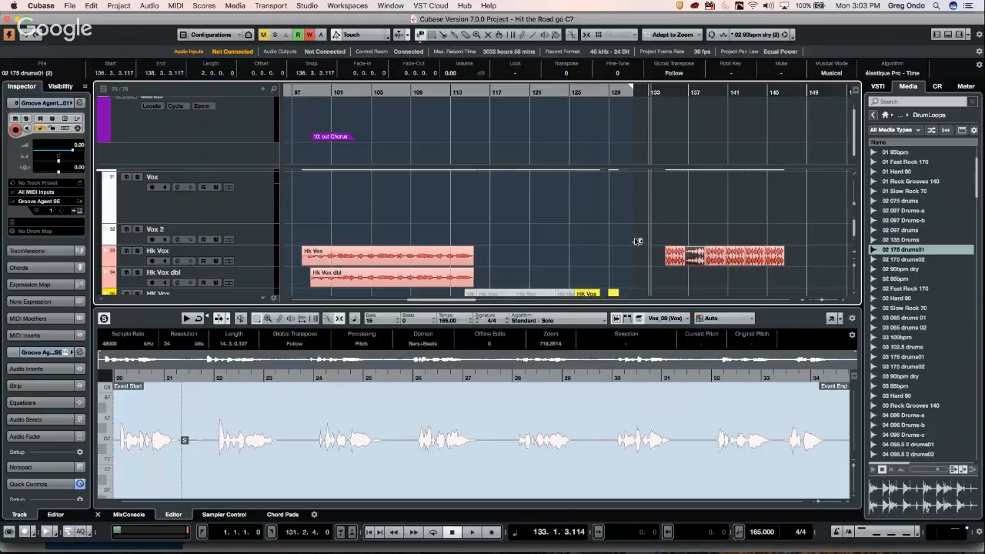
Step: Review the On Processing Shared Clips choices in the Editing-Audio preferences, keep Open Options Dialog and confirm
click(69, 7)
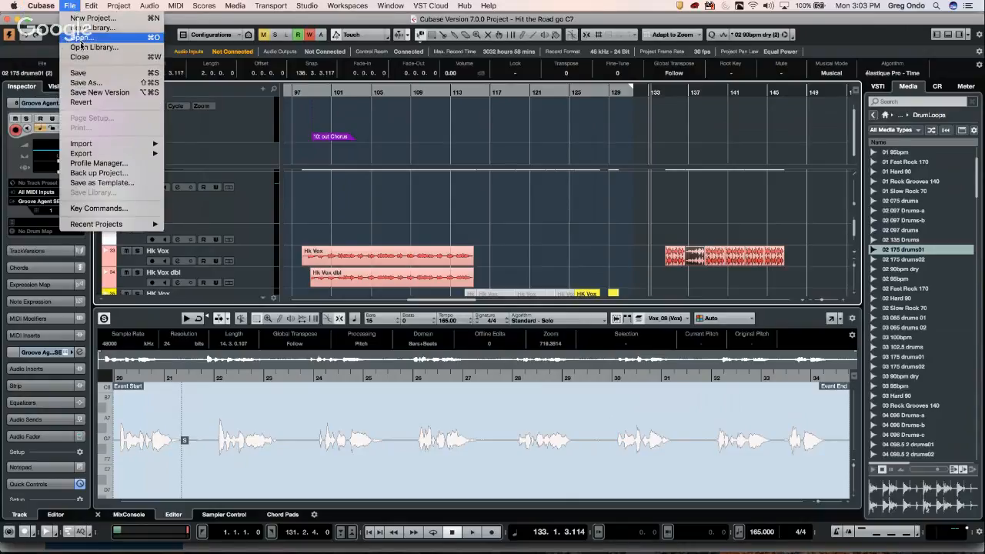
mouse_move(41, 5)
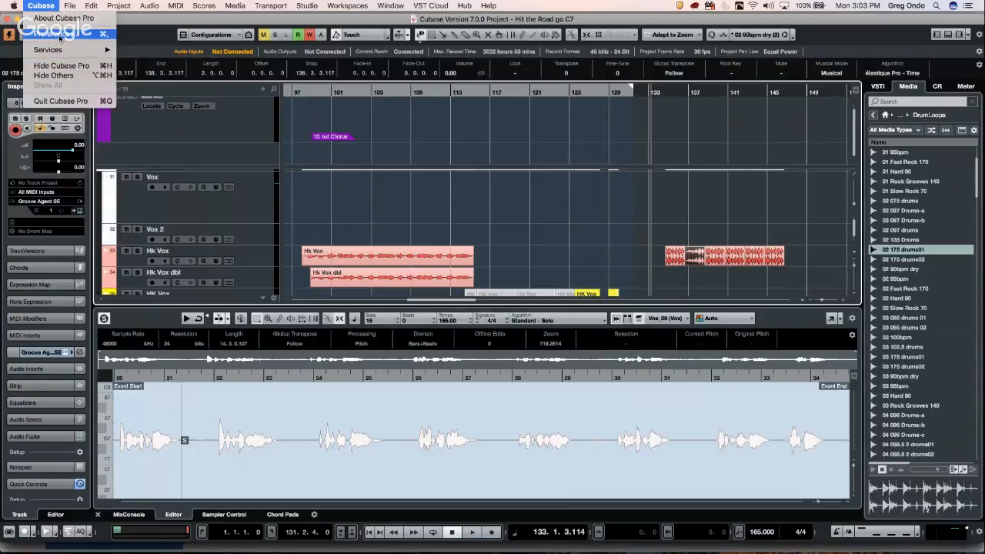
click(60, 36)
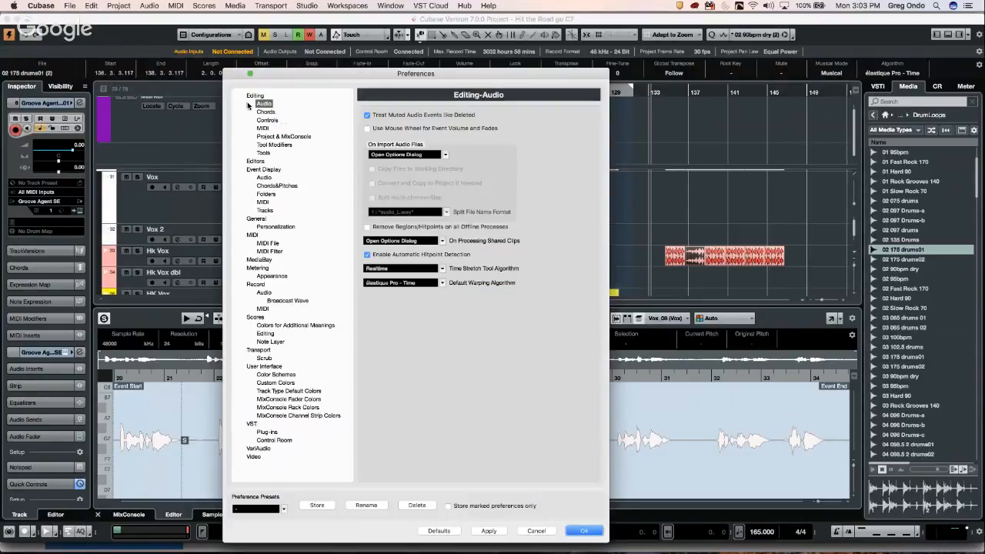
click(442, 241)
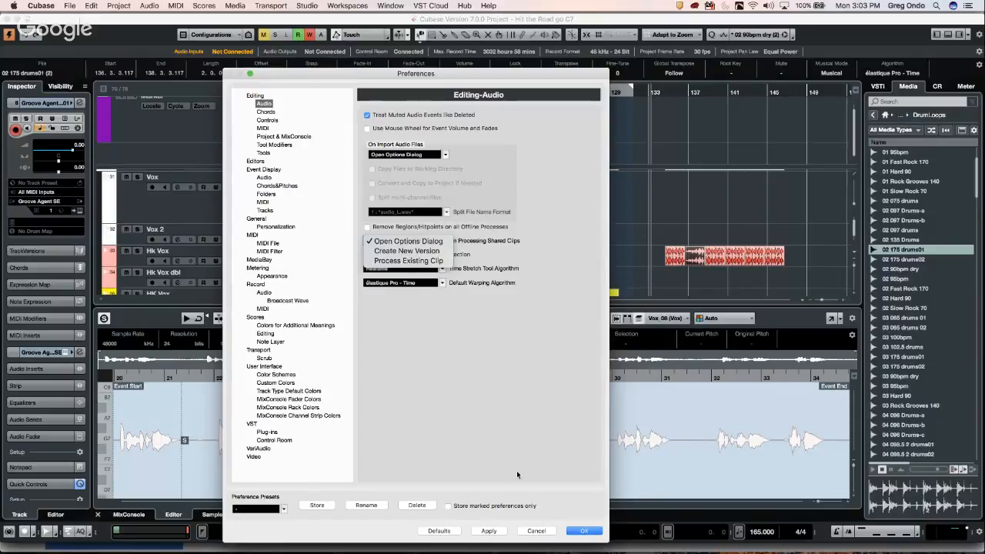
click(585, 530)
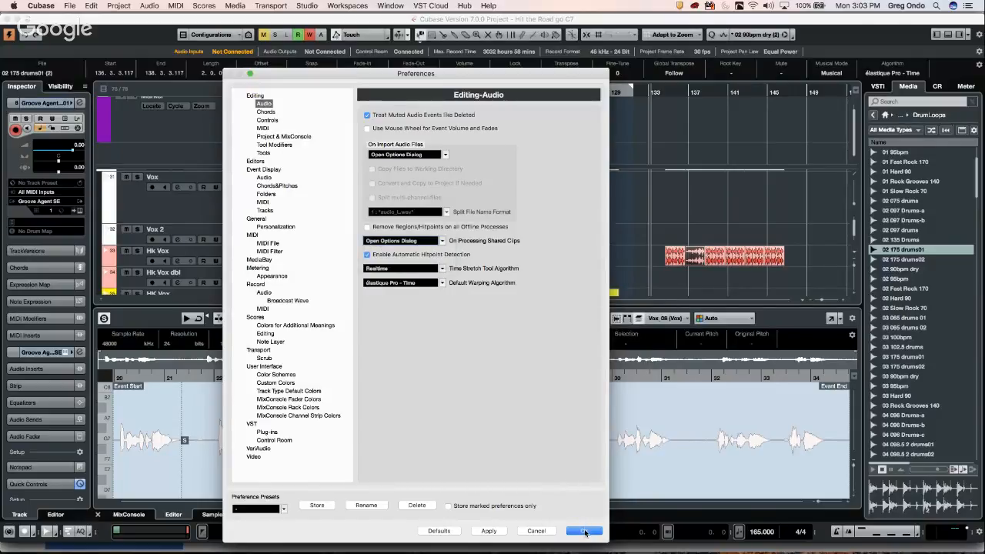
click(584, 530)
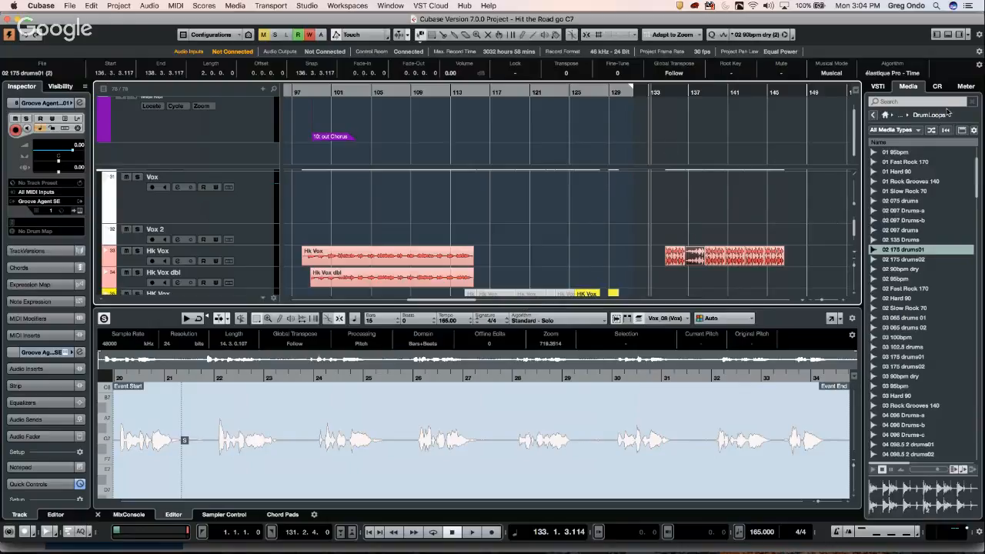
Step: Check the VST instrument rack and preview the 01 Slow Rock 70 drum loop in the media browser
click(878, 86)
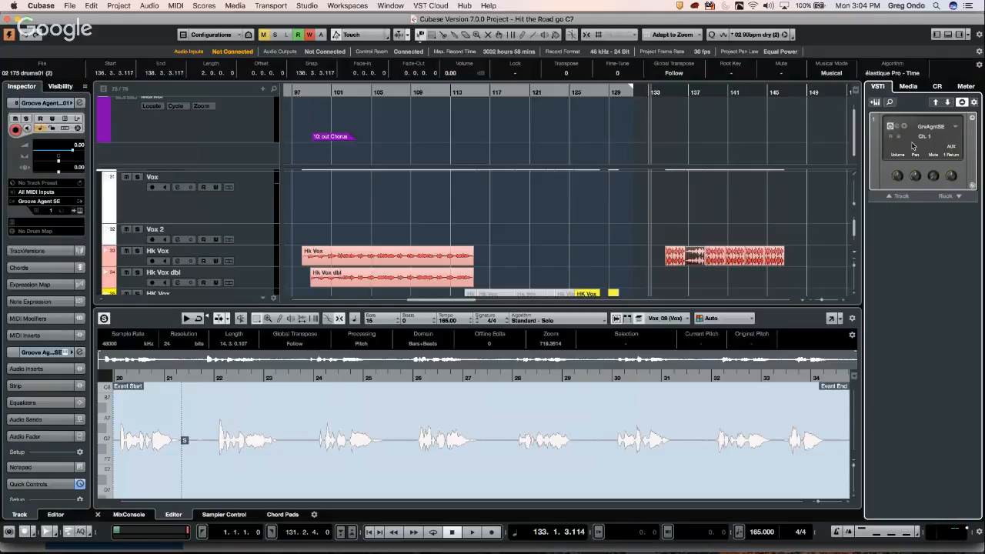
click(920, 88)
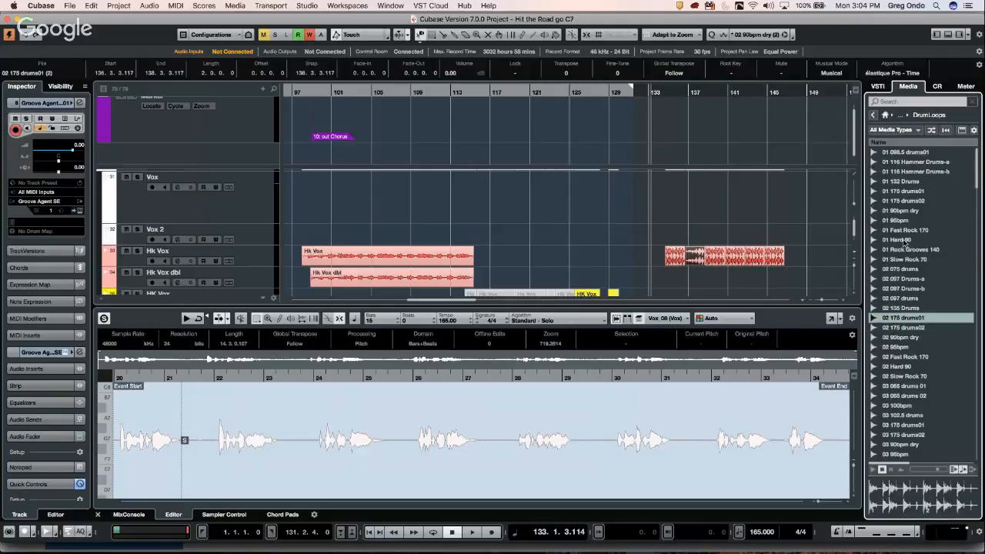
click(908, 259)
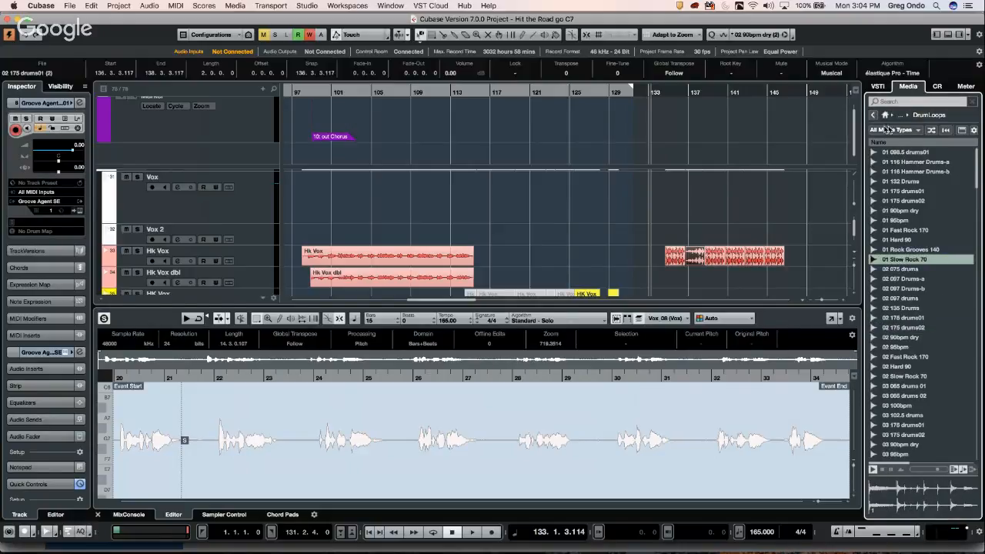
click(882, 131)
Step: Load the Atmo 16_AM sample from the Caleidoscope collection into Sampler Control on a new sampler track
click(874, 116)
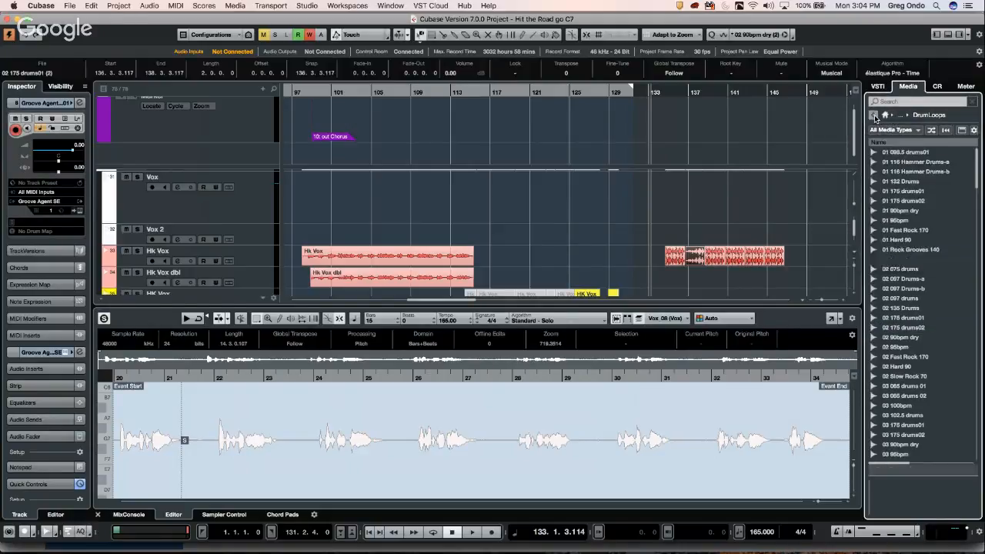
click(896, 212)
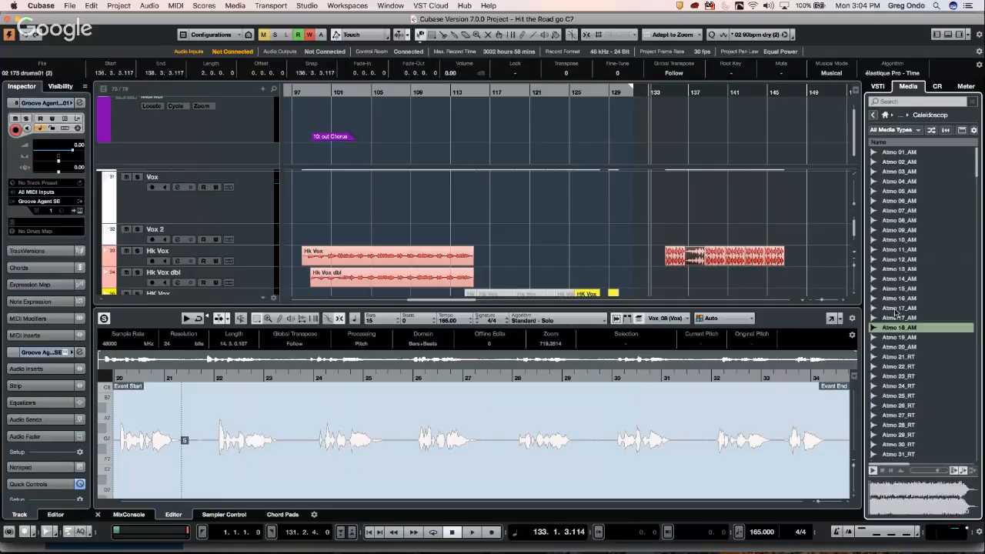
click(896, 310)
drag(528, 414, 237, 517)
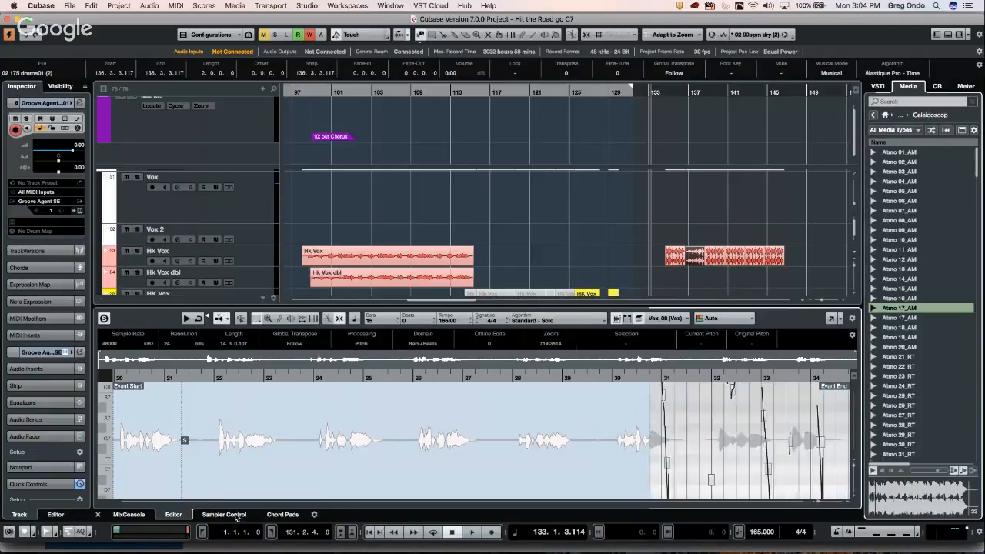
click(237, 514)
drag(905, 300, 465, 359)
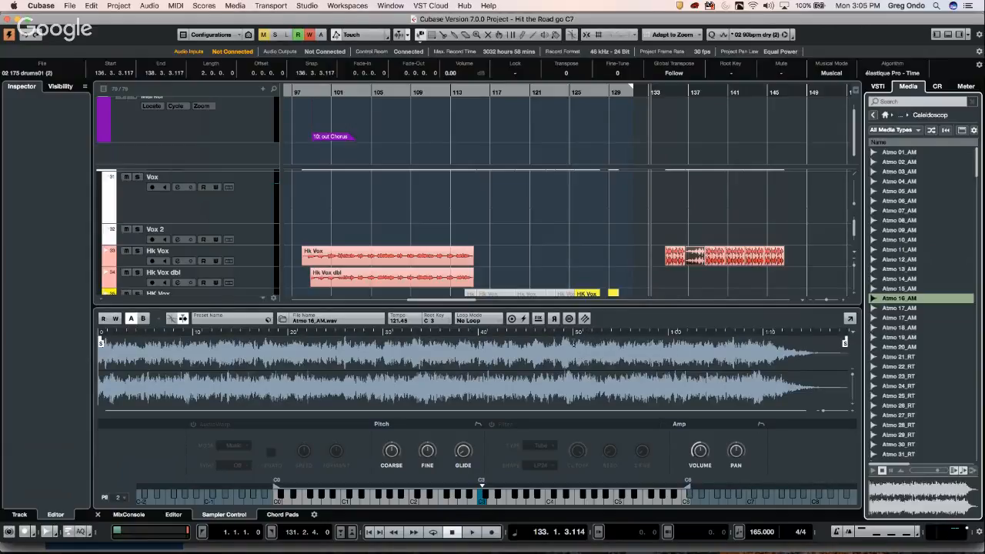
Step: Transfer the Atmo 16_AM sample to Groove Agent SE, create slices from it and close the instrument window
click(584, 318)
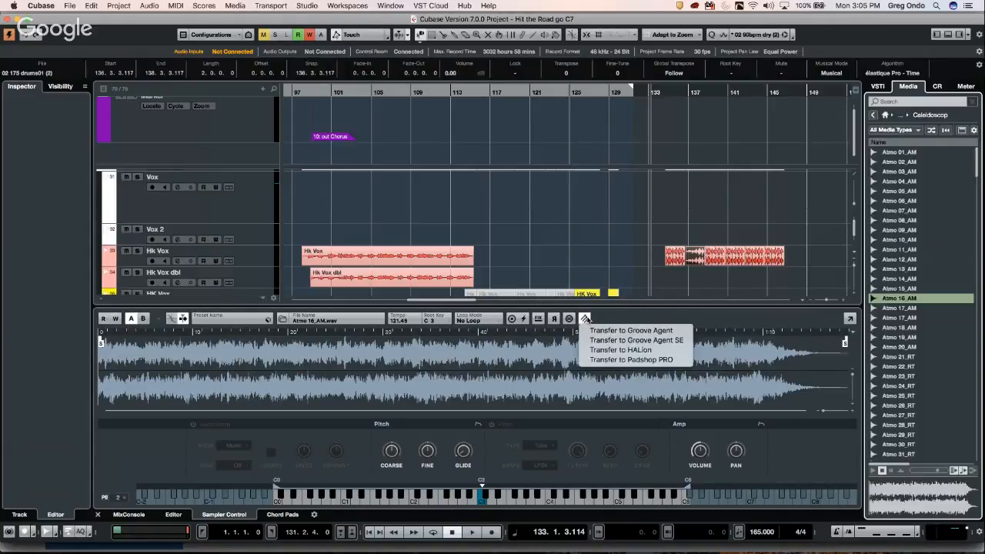
click(643, 339)
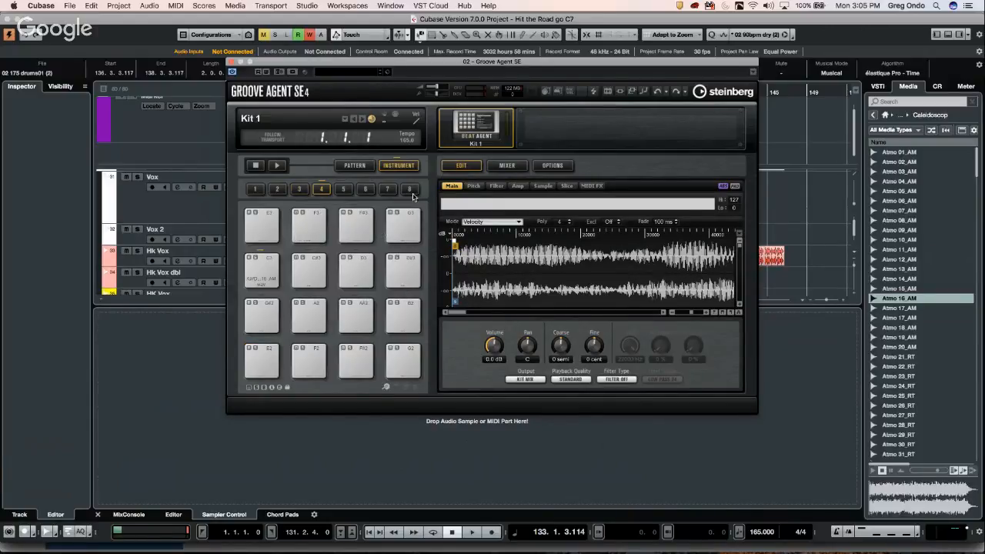
click(569, 186)
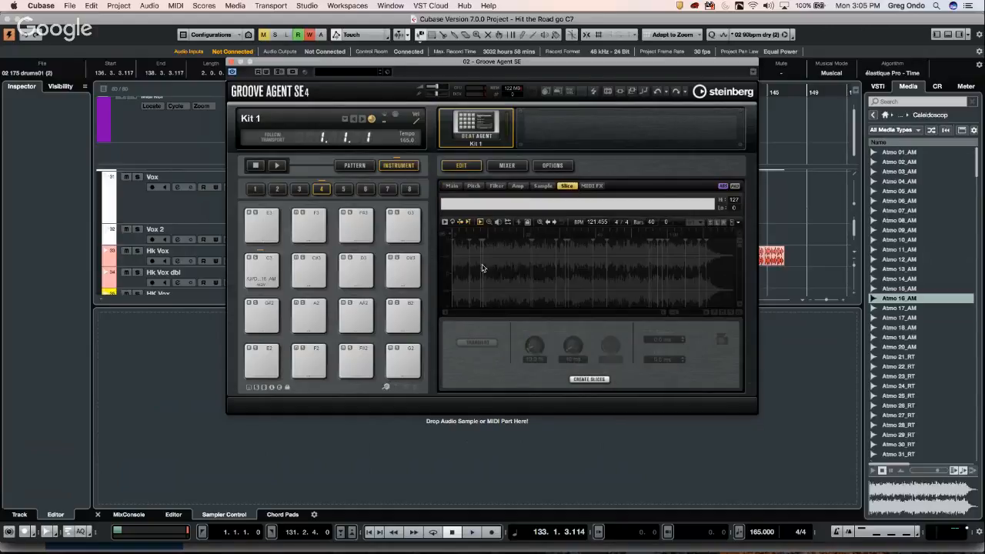
click(588, 378)
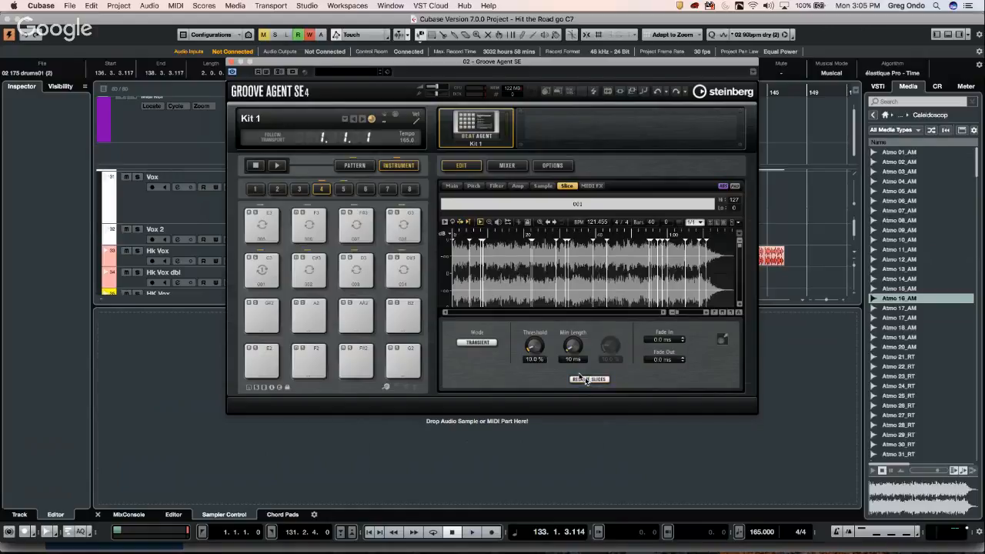
click(231, 61)
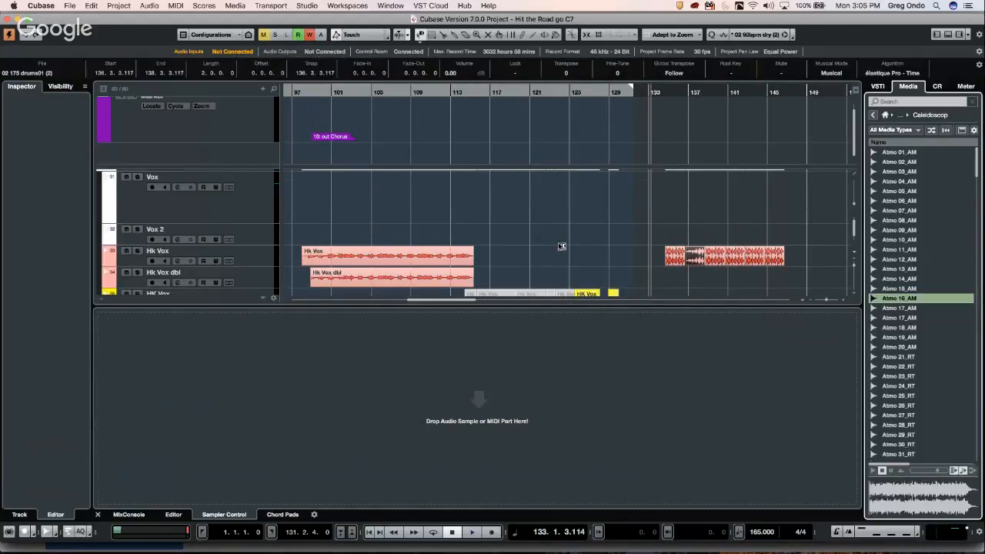
Step: Locate the Sampler Track and Groove Agent SE track at the end of the track list
scroll(573, 240, down, 5)
scroll(593, 237, up, 1)
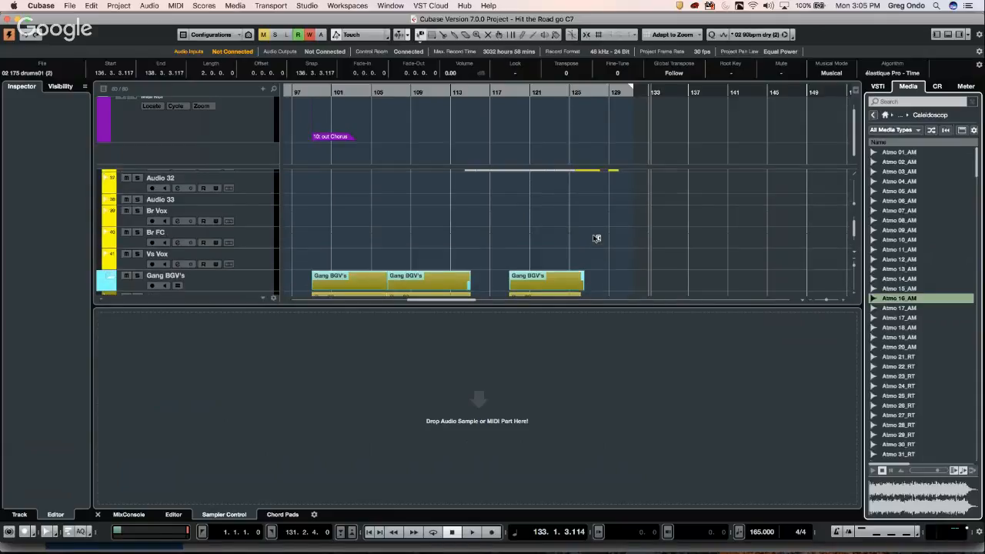
scroll(596, 238, down, 6)
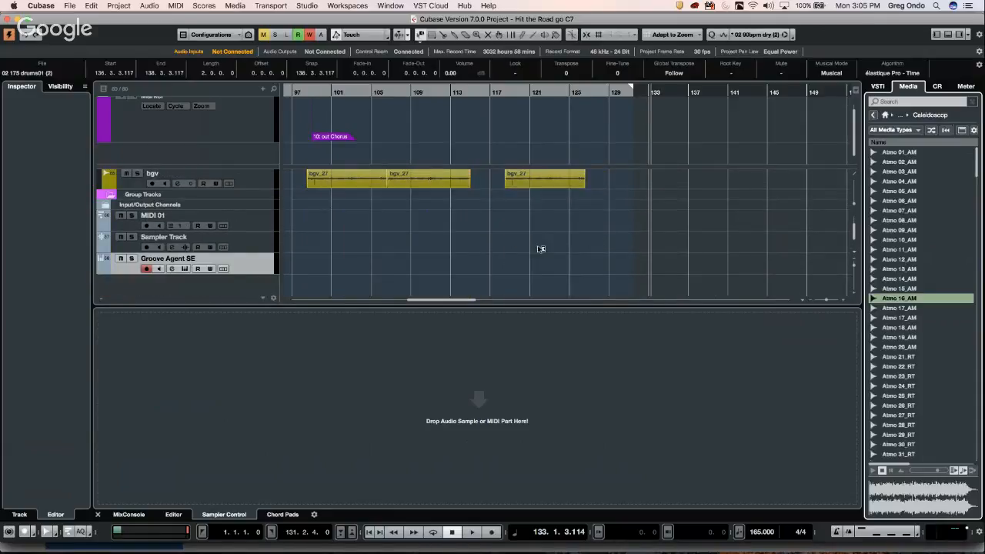
Step: Transfer the Atmo 16_AM sample from the Sampler Track to a new HALion instrument
click(243, 242)
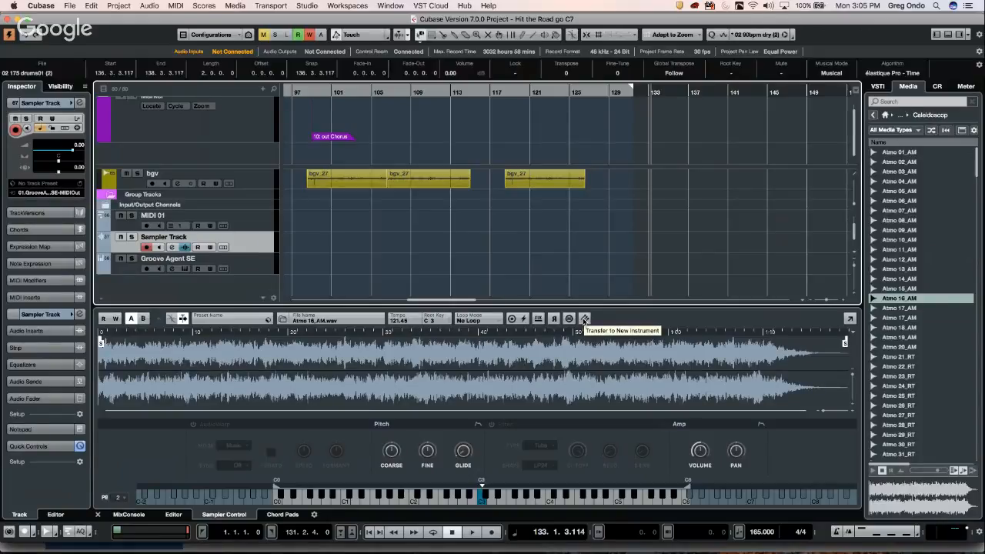
click(584, 318)
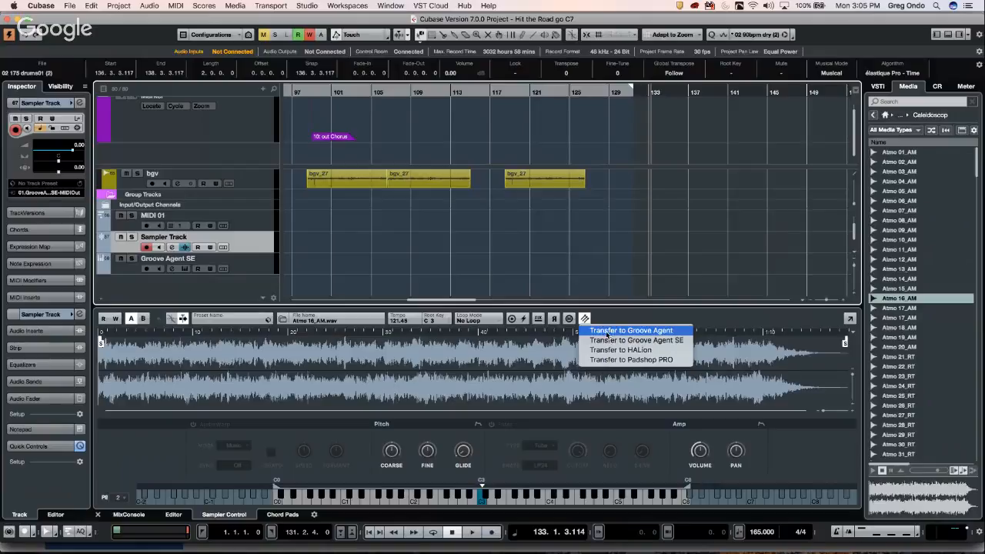
click(660, 356)
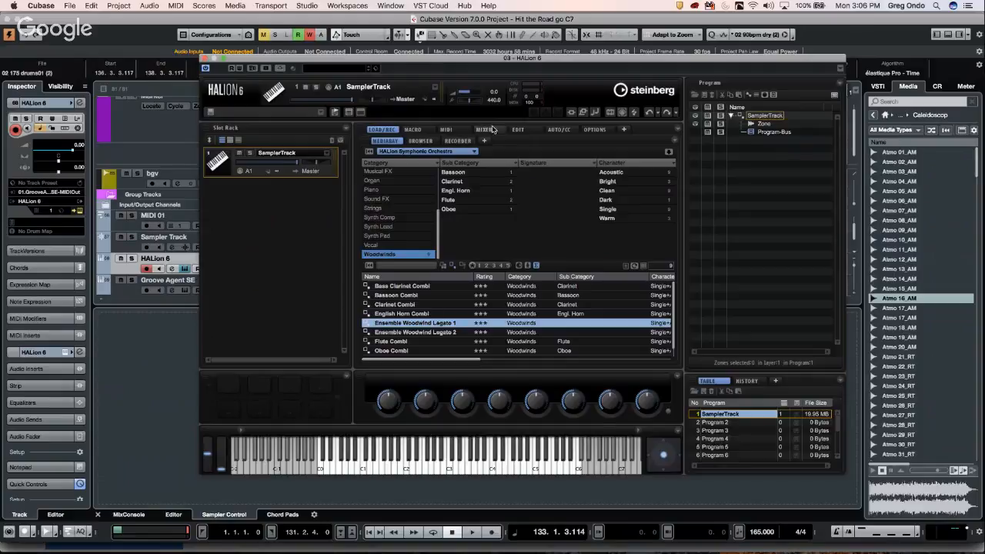
Step: Check the transferred sample's key mapping in HALion 6, audition it on the keyboard and close the instrument window
click(527, 129)
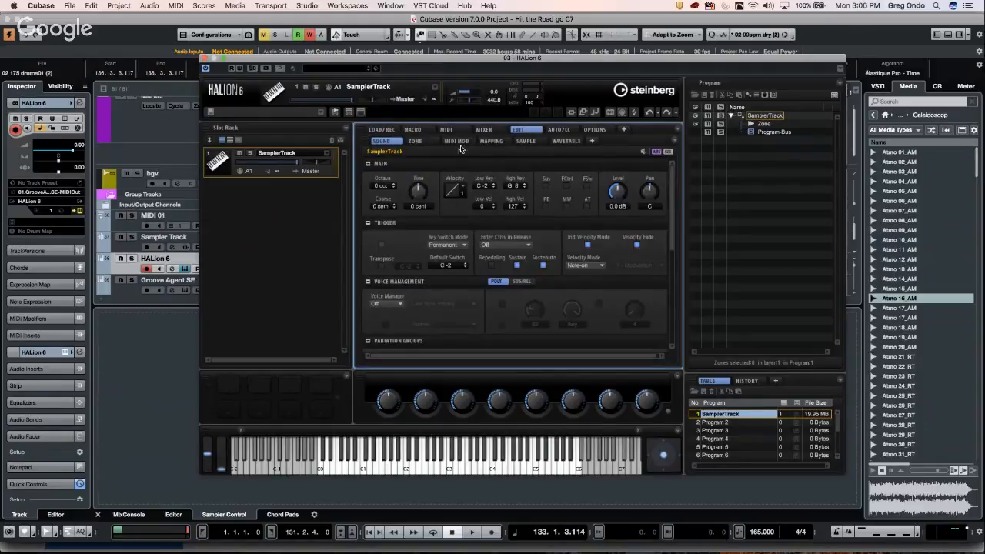
click(493, 141)
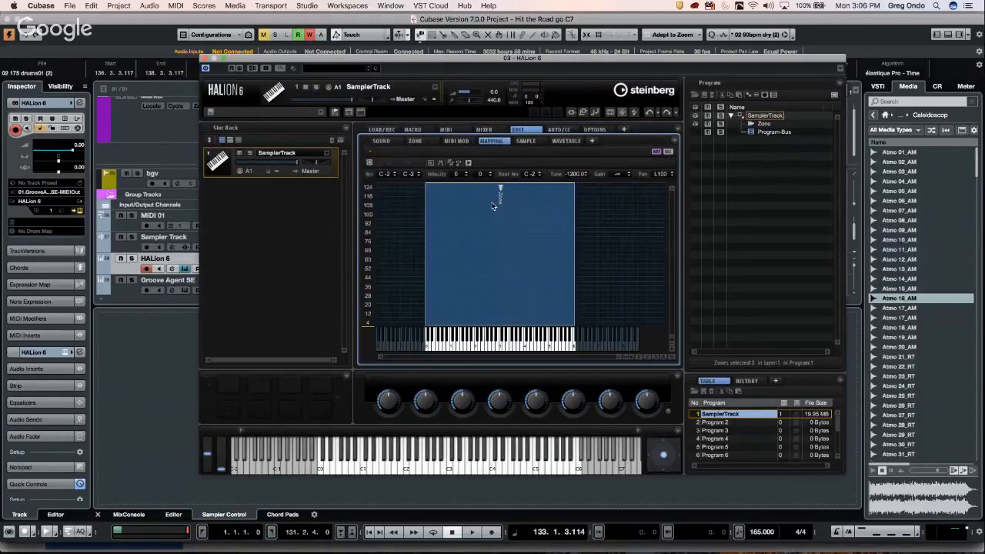
drag(472, 470, 388, 466)
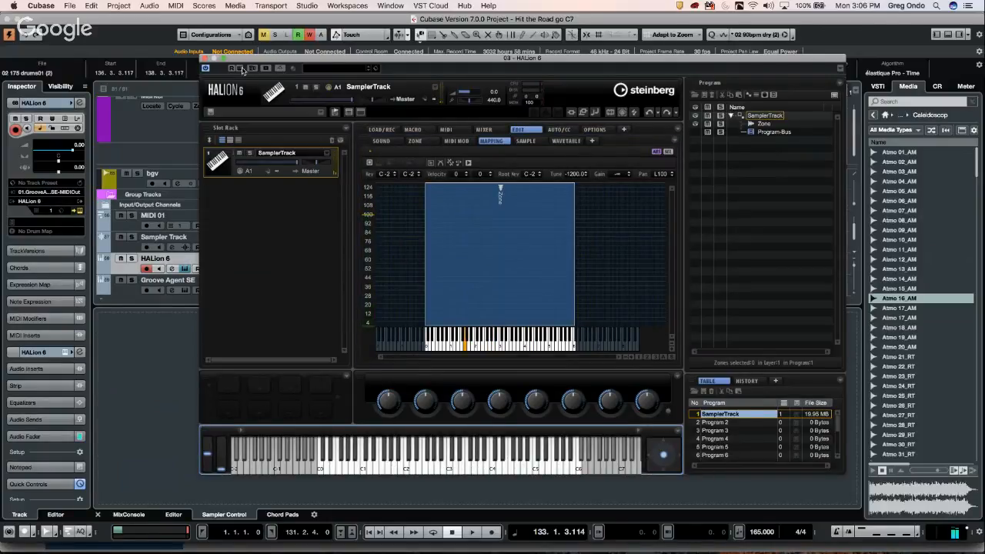
click(205, 58)
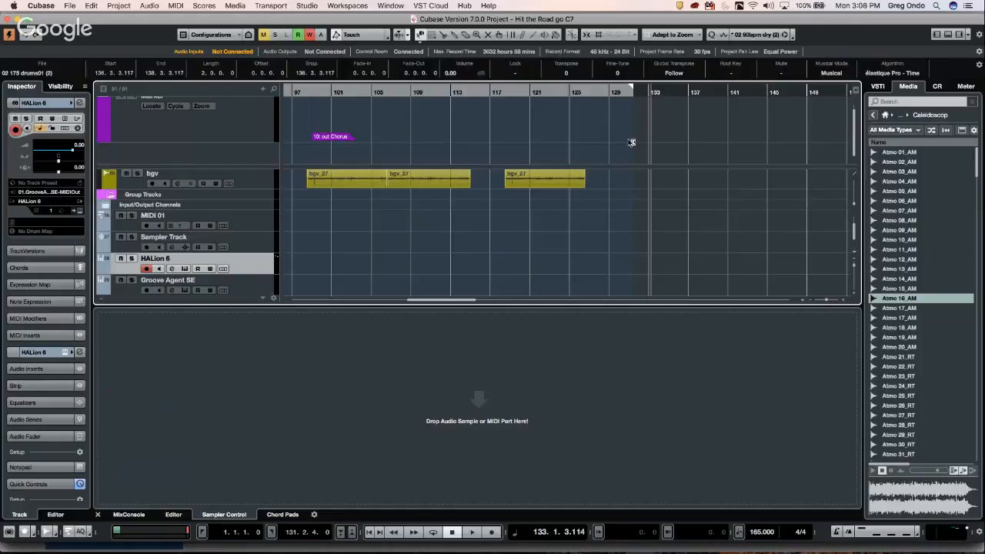
Step: Create a new empty project and prompt for its location
click(69, 6)
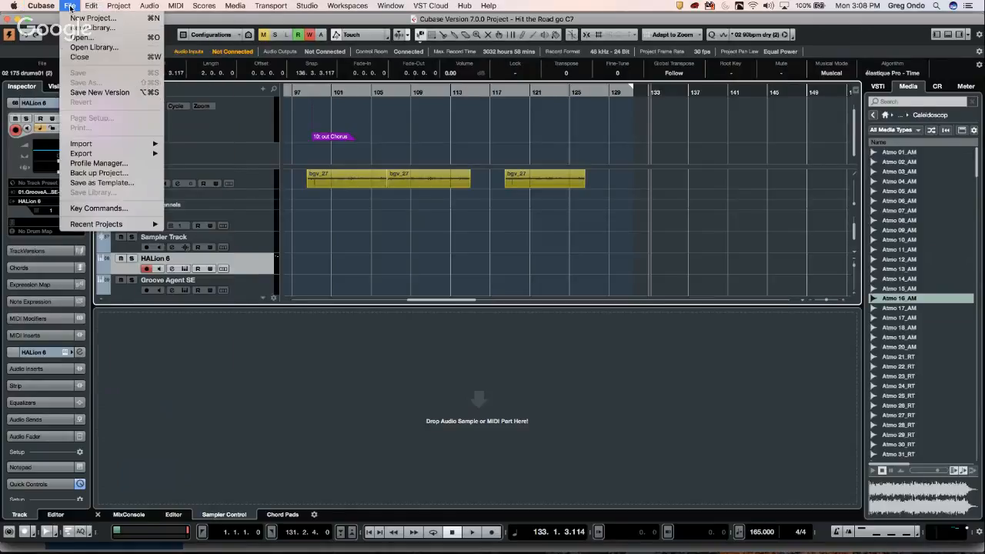
click(84, 18)
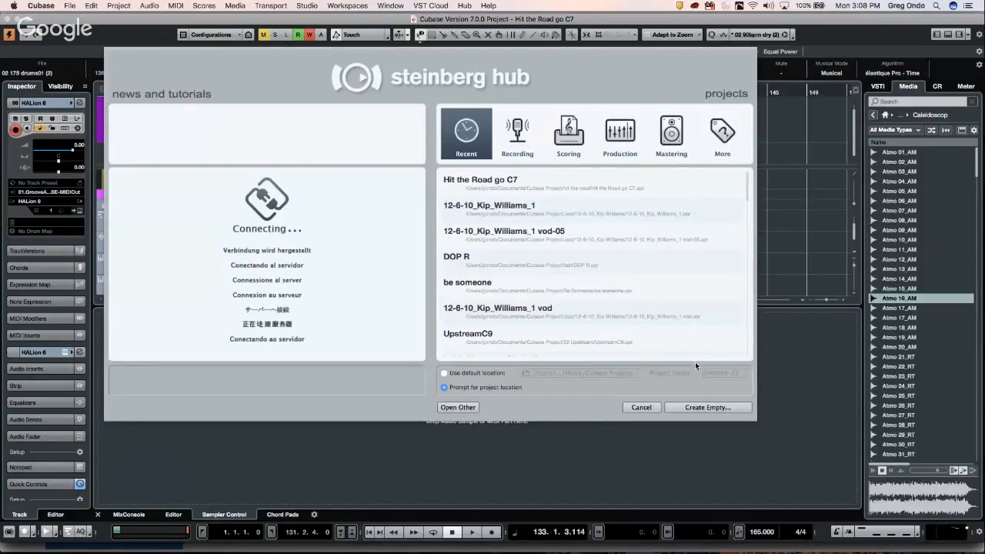
click(706, 407)
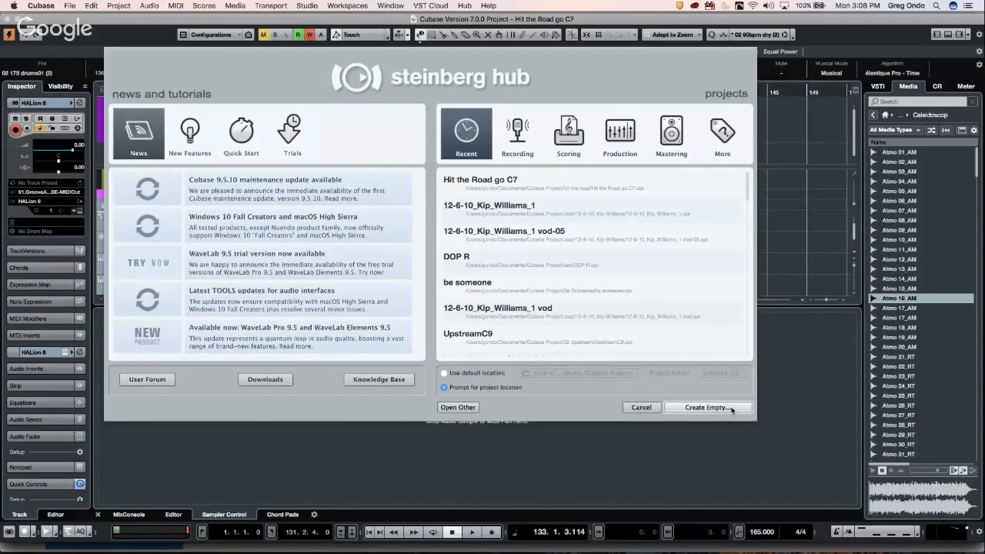
click(725, 310)
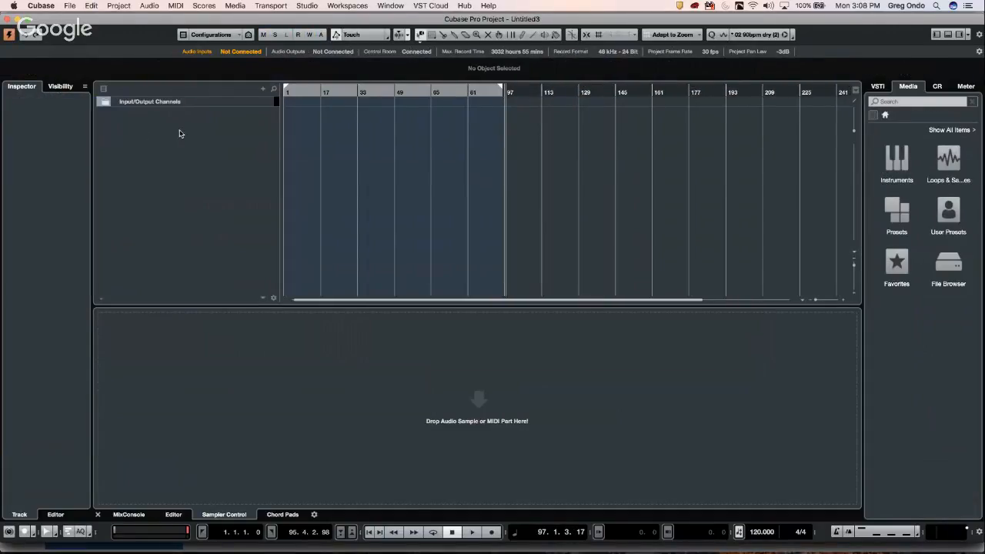
Step: Add one stereo audio track to the project
right_click(181, 131)
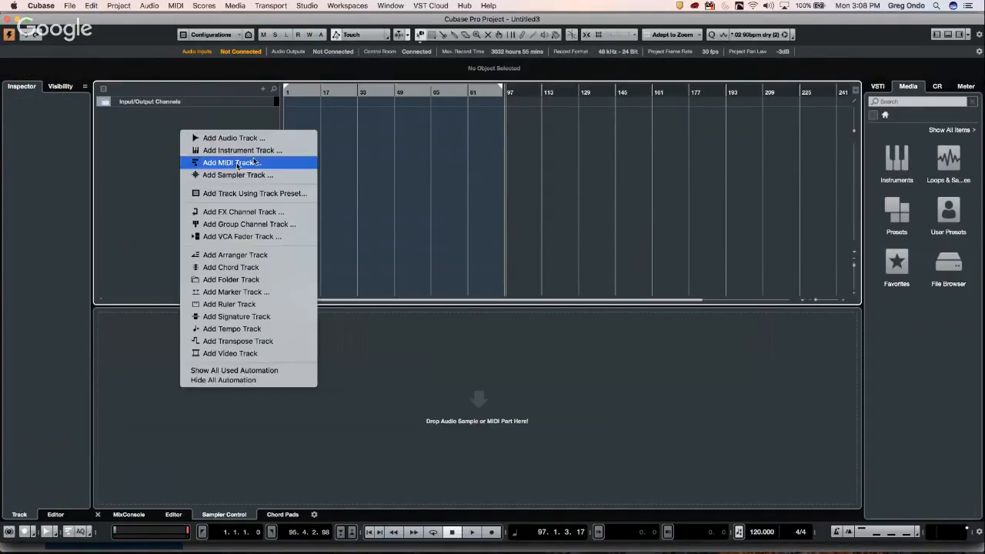
click(241, 140)
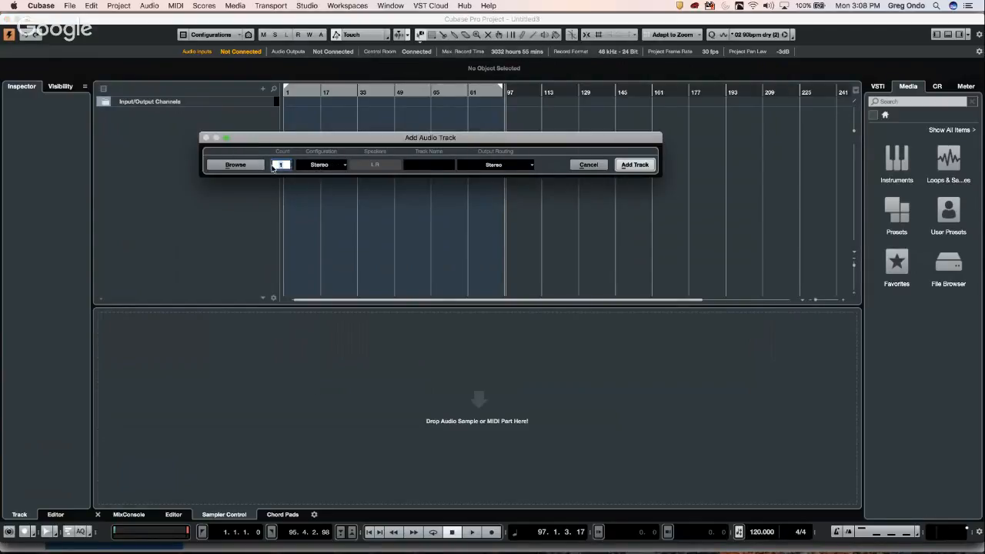
click(624, 166)
click(646, 163)
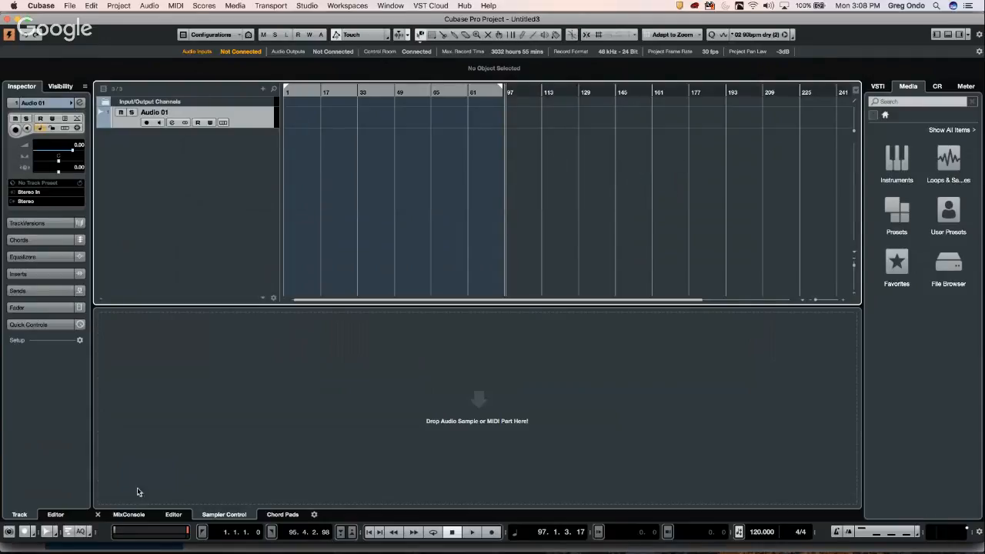
Step: Show the lower-zone MixConsole and apply the Stereo preset to the input busses in Audio Connections
click(130, 515)
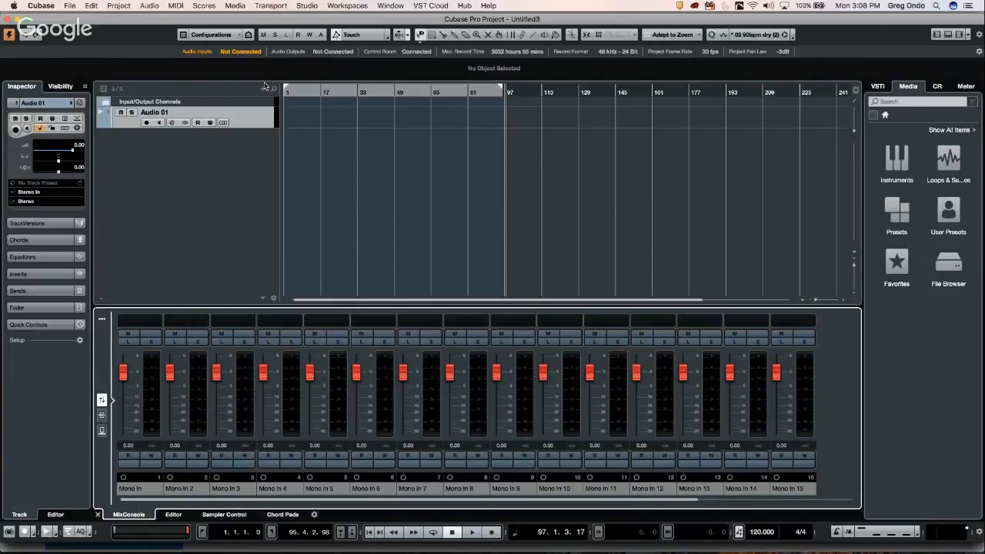
click(334, 4)
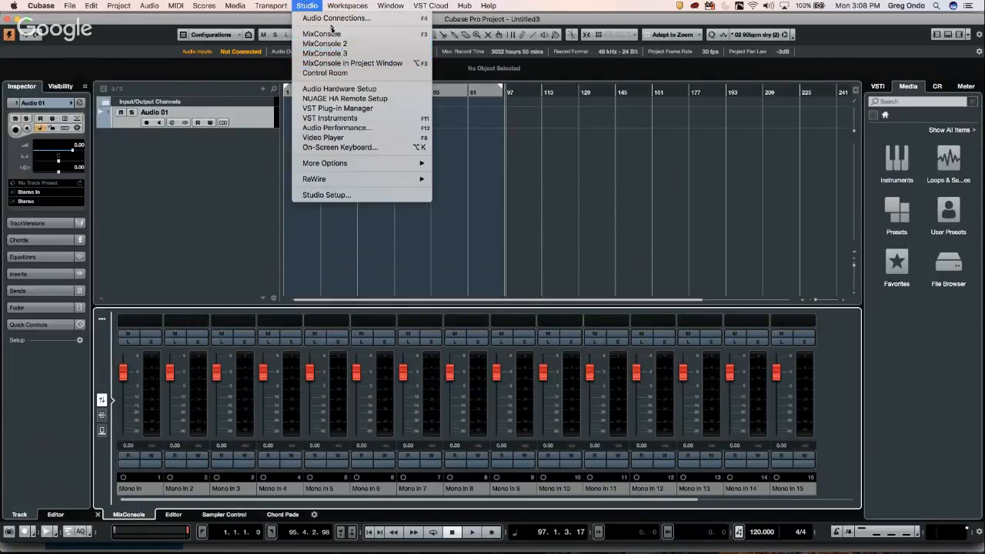
click(331, 18)
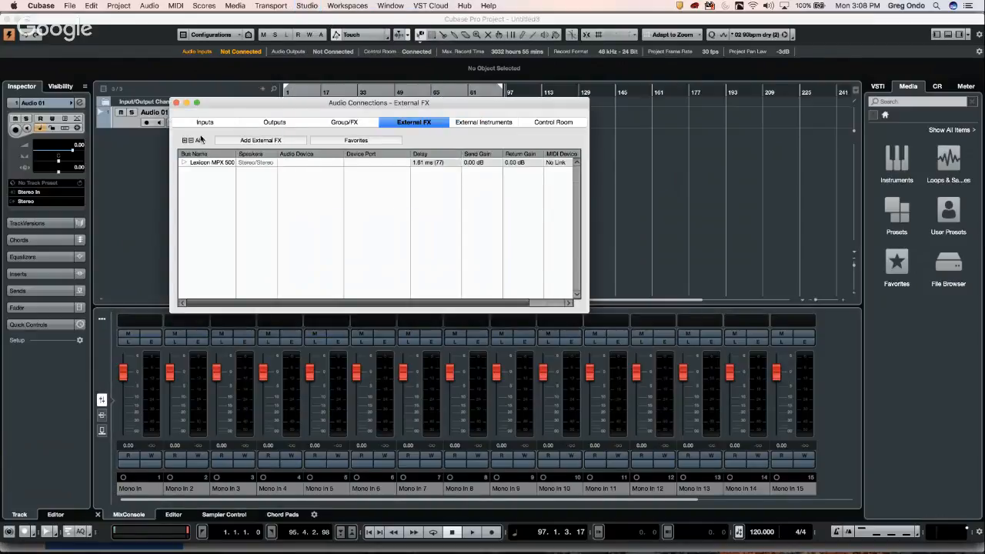
click(205, 122)
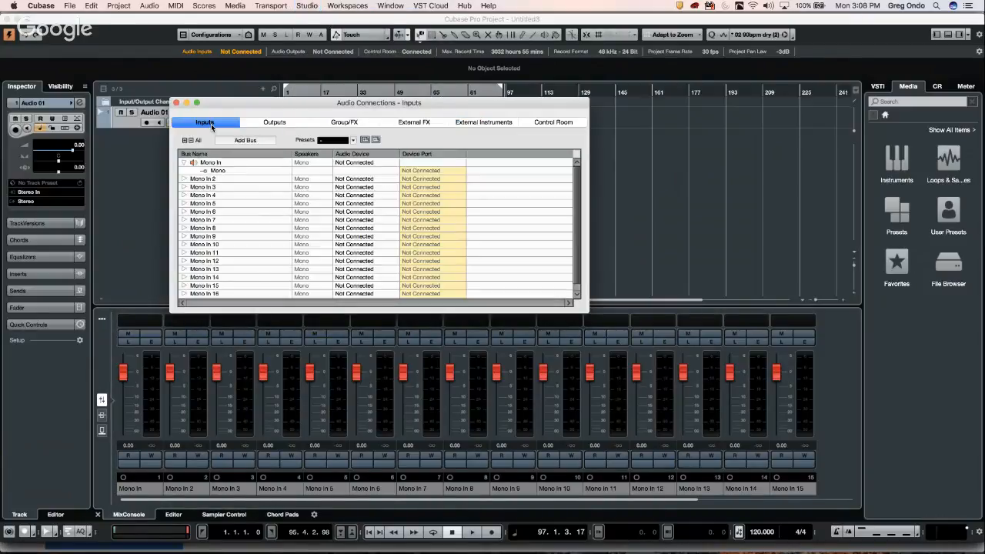
click(351, 140)
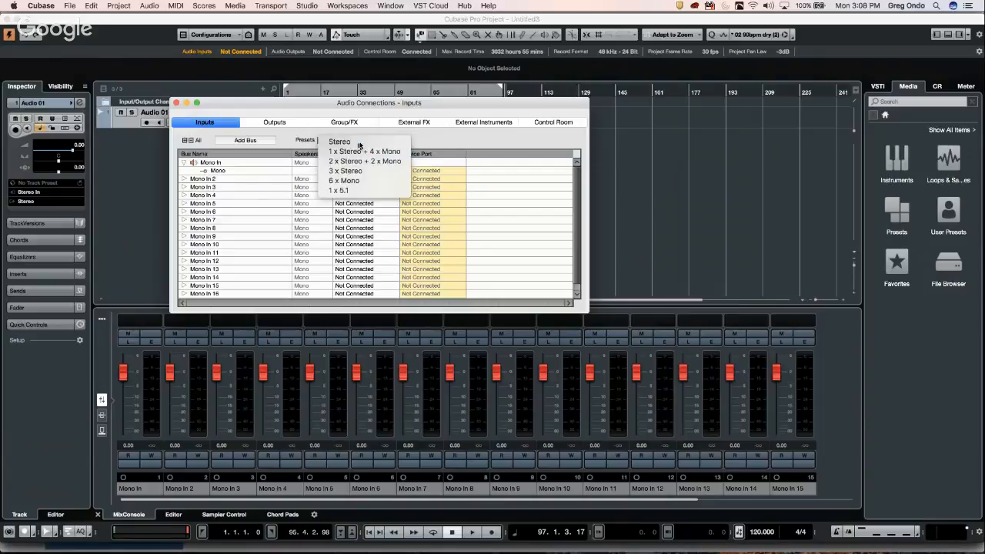
click(336, 144)
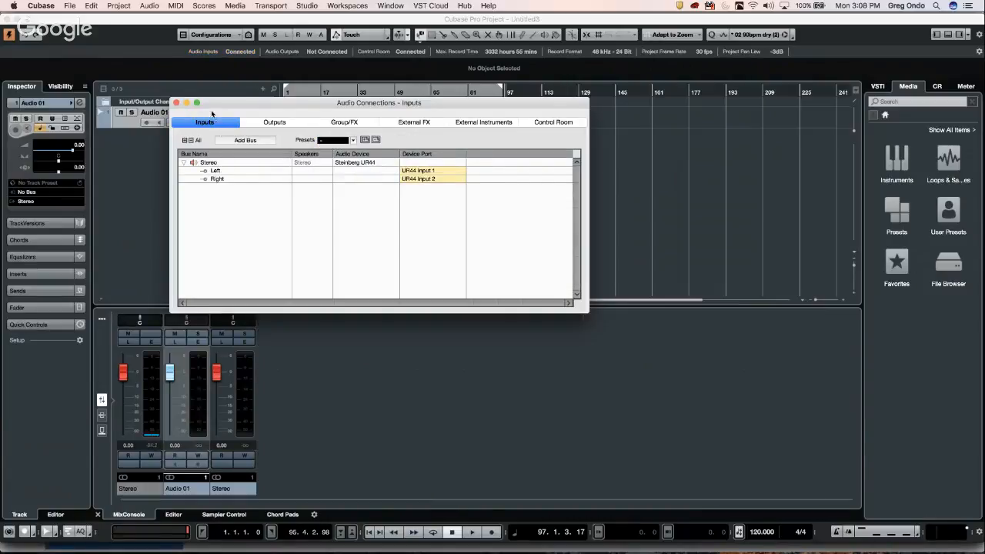
click(176, 102)
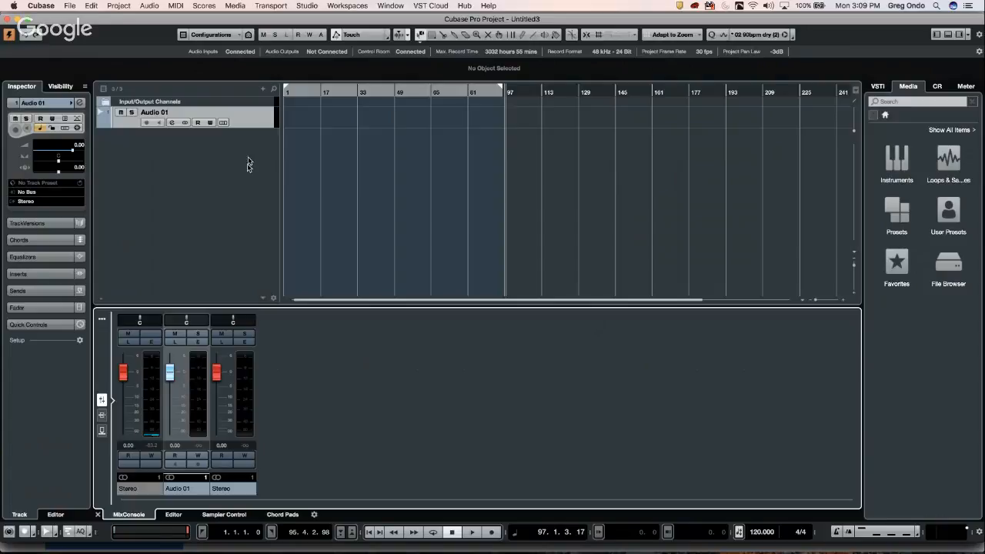
Step: Insert the TestGenerator plug-in in the first insert slot of the Stereo input channel
click(152, 344)
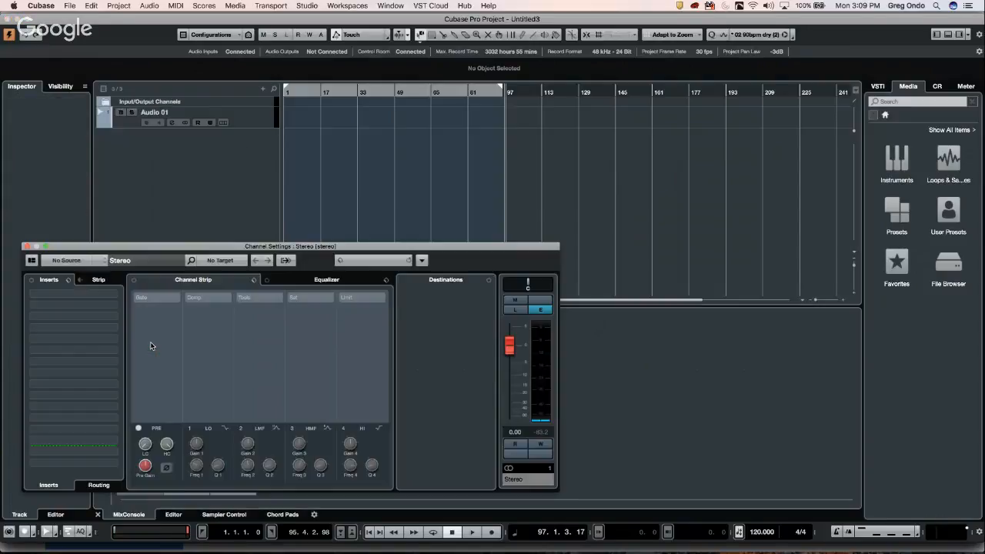
click(115, 296)
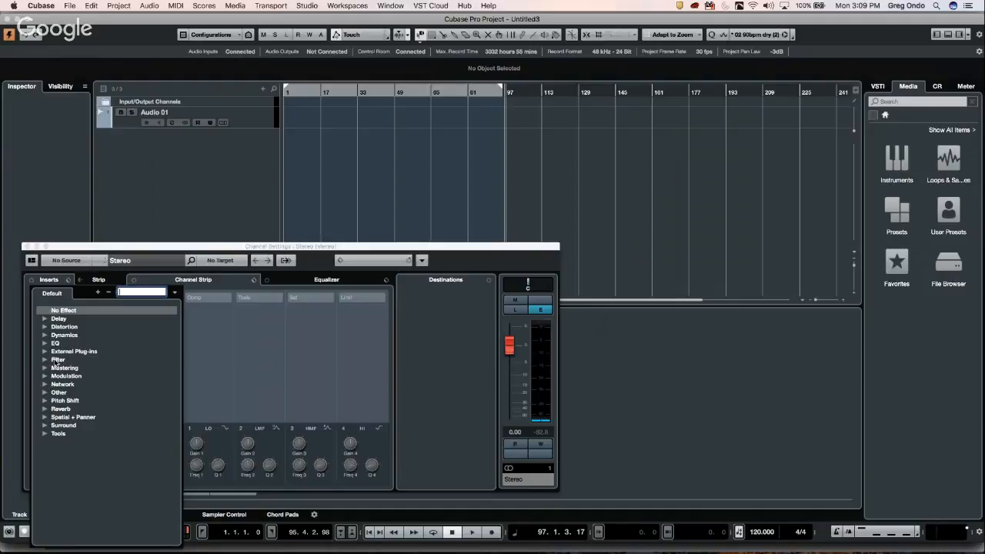
click(45, 434)
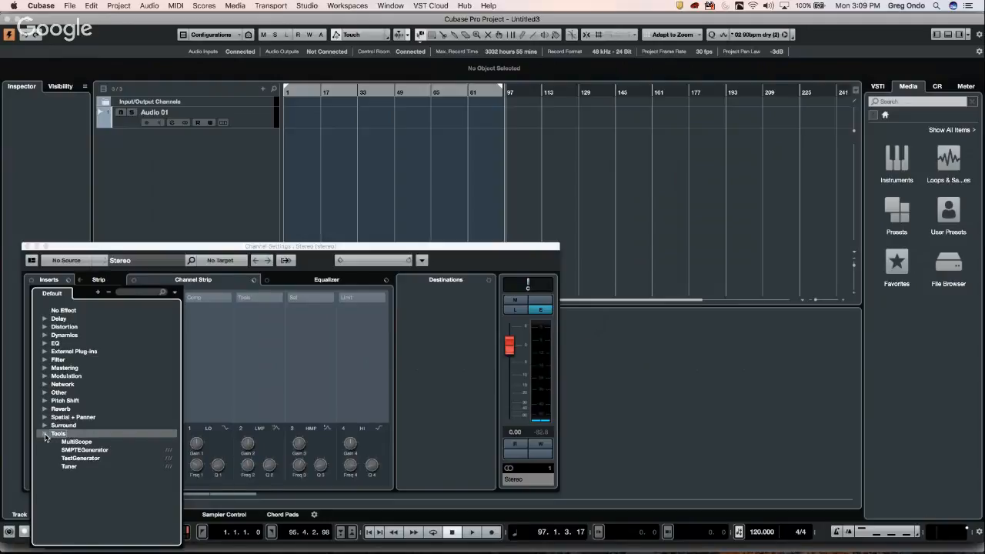
click(96, 458)
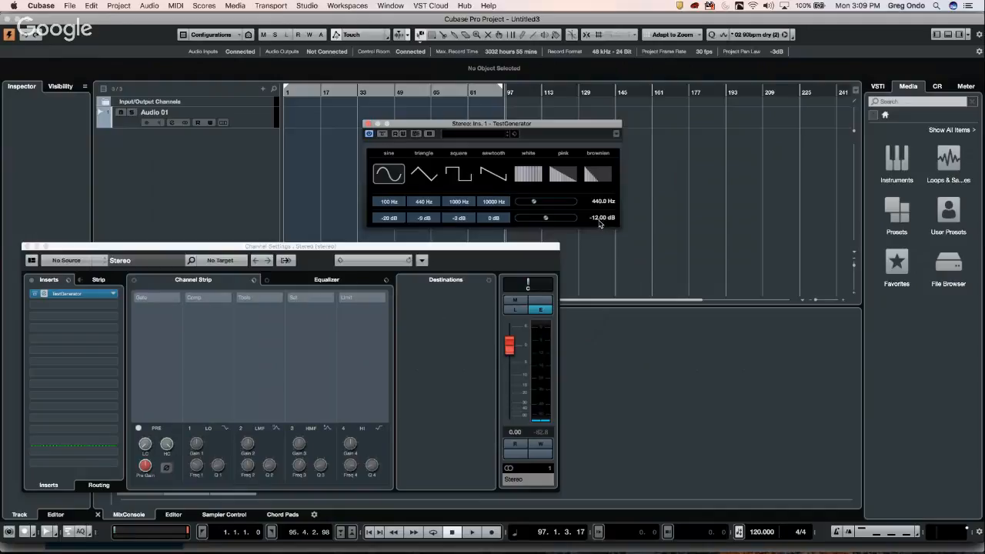
Step: Set the TestGenerator's output level to -24 dB
click(598, 220)
key(BackSpace)
text(-)
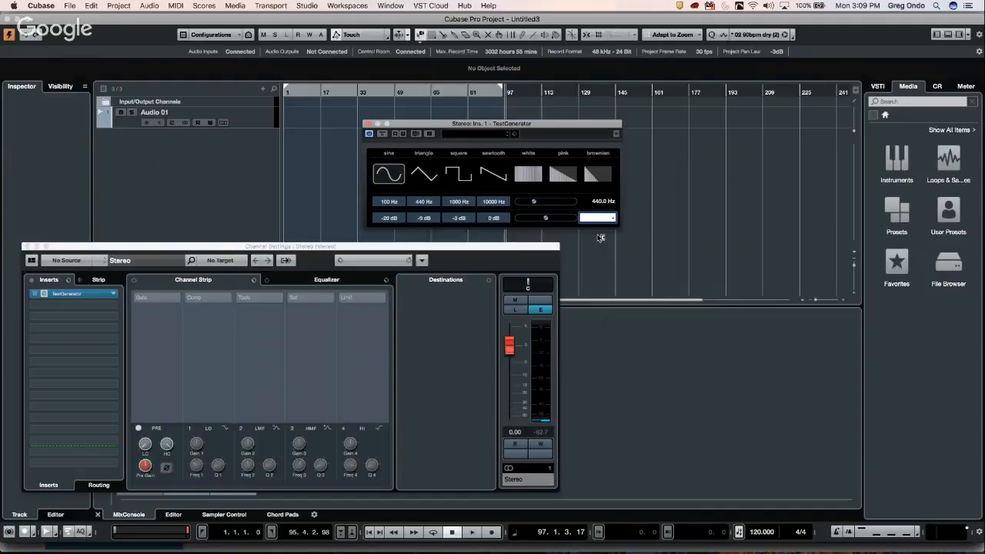
text(24)
key(Return)
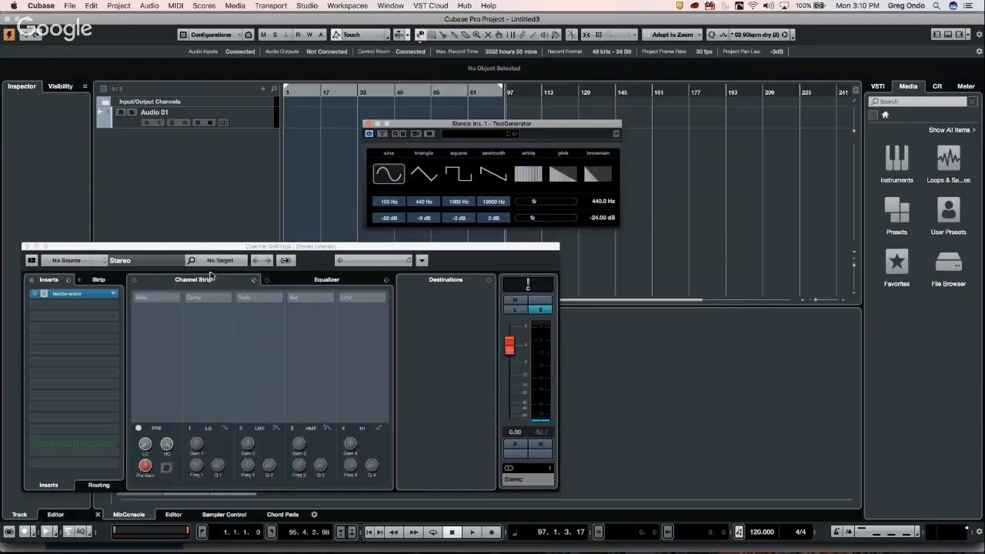
Step: Close the channel settings and set the TestGenerator's sine wave level to -12 dB
click(26, 247)
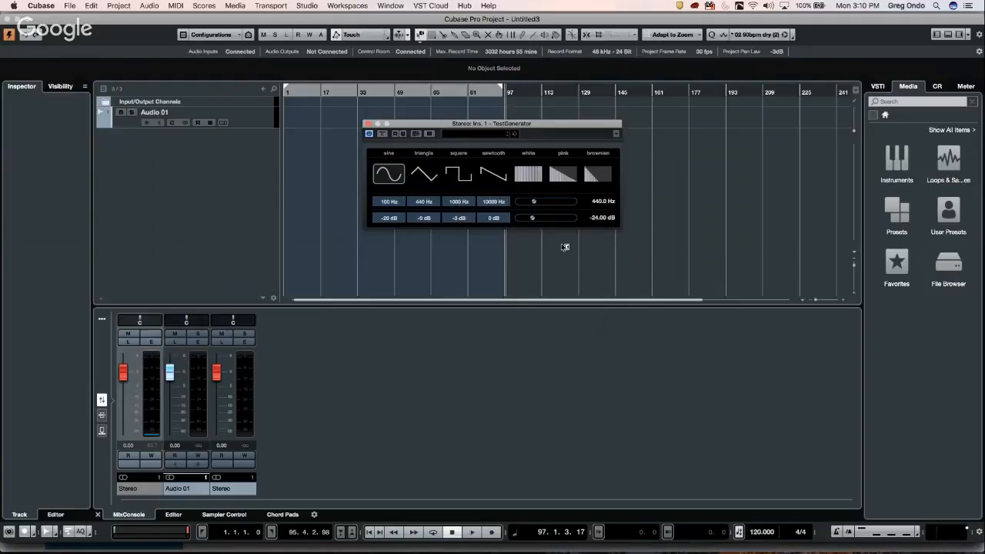
double_click(603, 220)
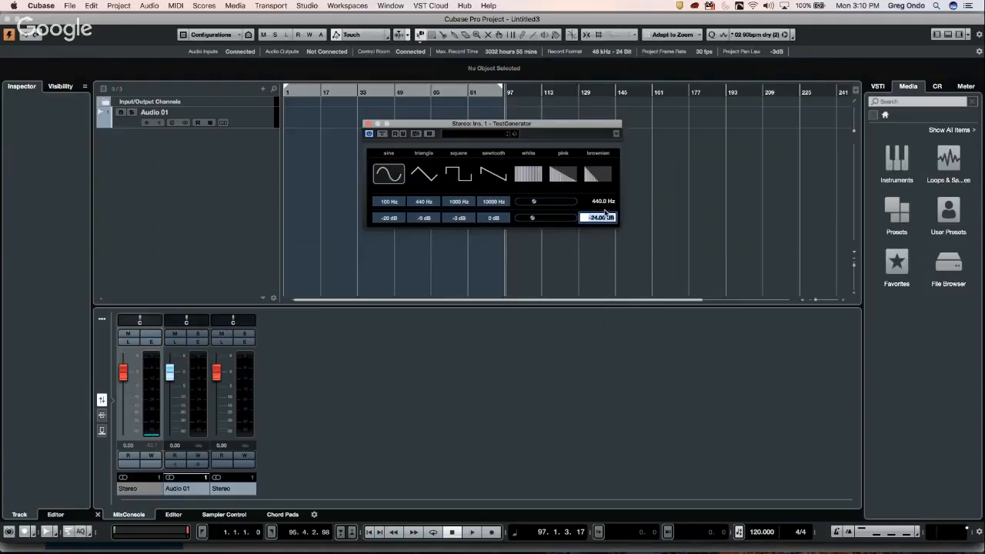
click(383, 176)
double_click(600, 218)
key(BackSpace)
text(-12)
key(Return)
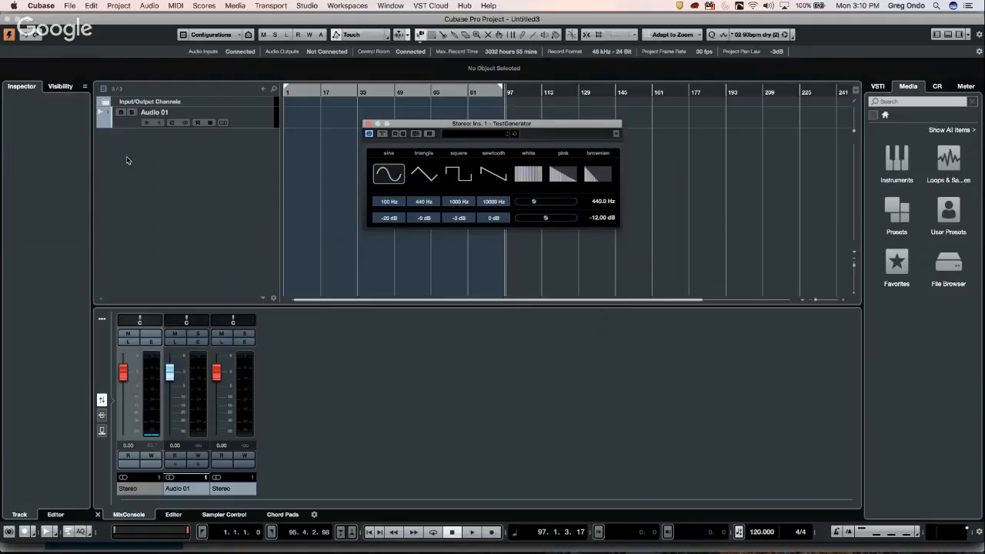
Step: Expand the Input/Output Channels folder in the track list and select the Stereo input channel in the mixer
click(128, 123)
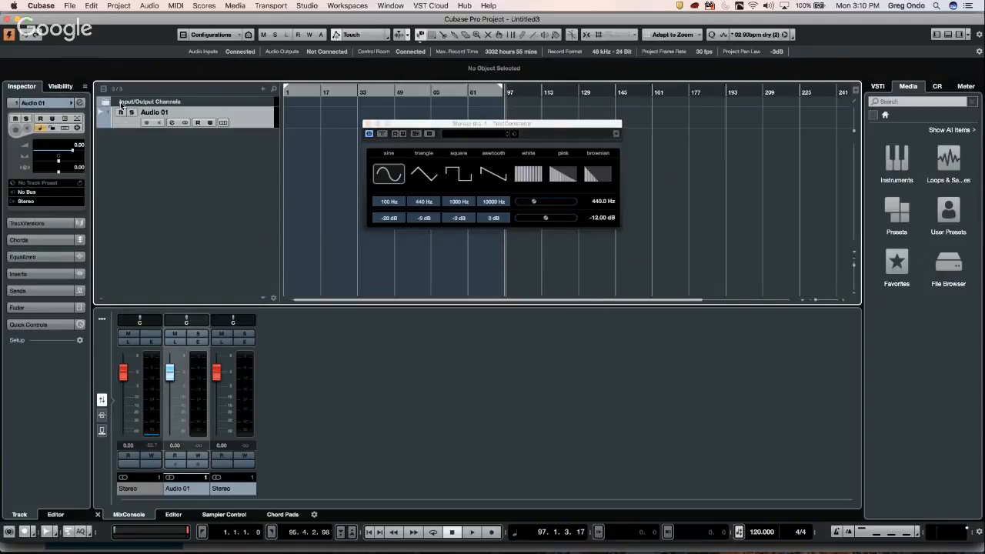
click(106, 104)
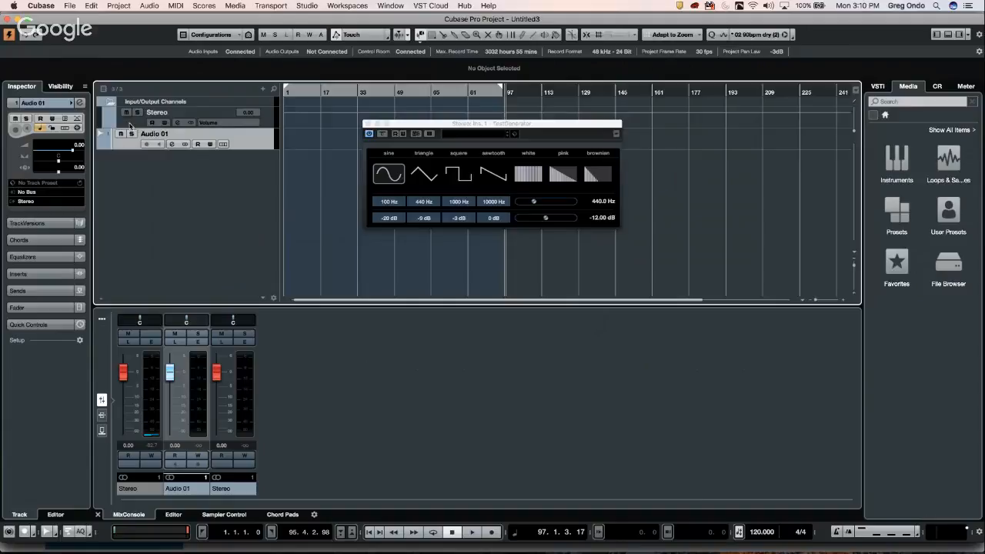
click(154, 411)
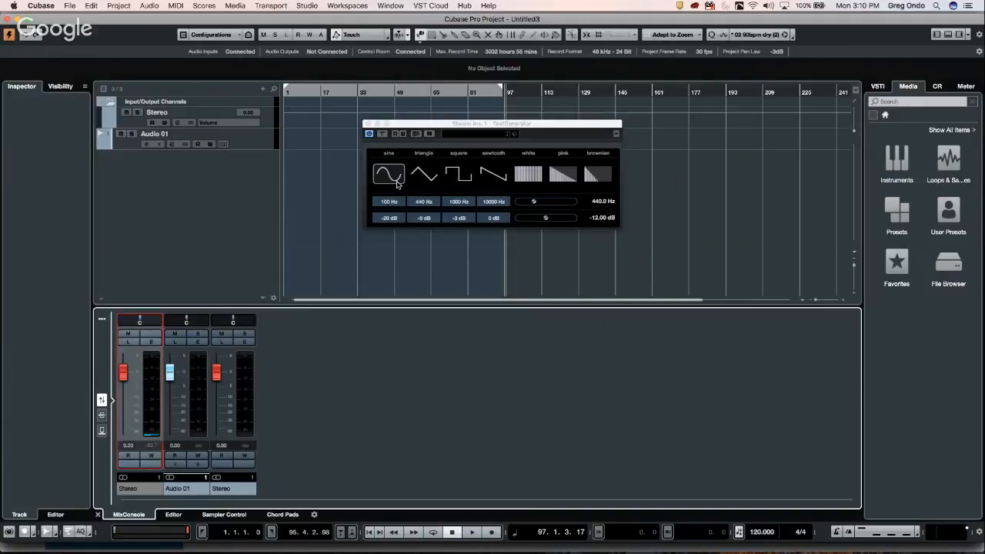
Step: Check the Stereo input bus's device port assignments in Audio Connections, moving the TestGenerator window aside, and close the window
click(390, 6)
mouse_move(294, 9)
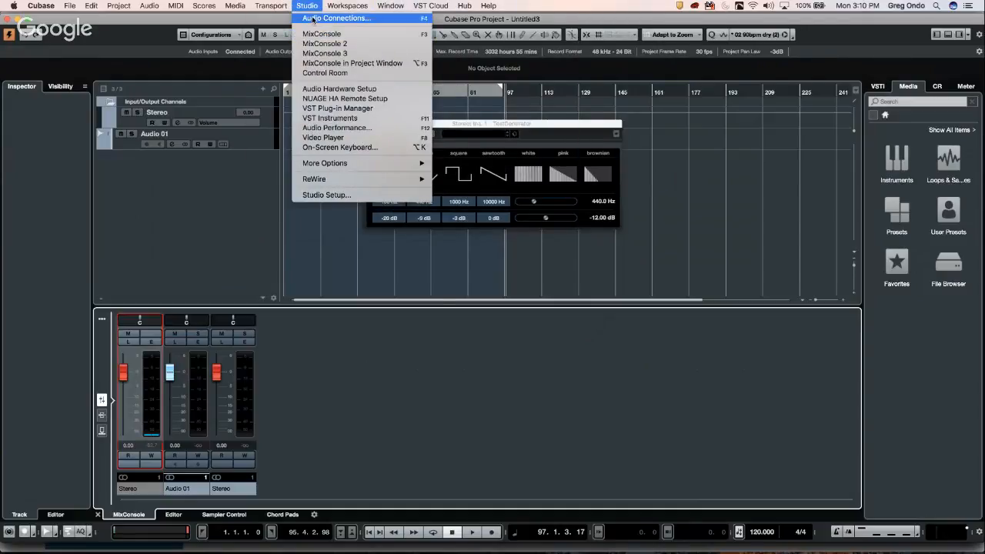
click(312, 19)
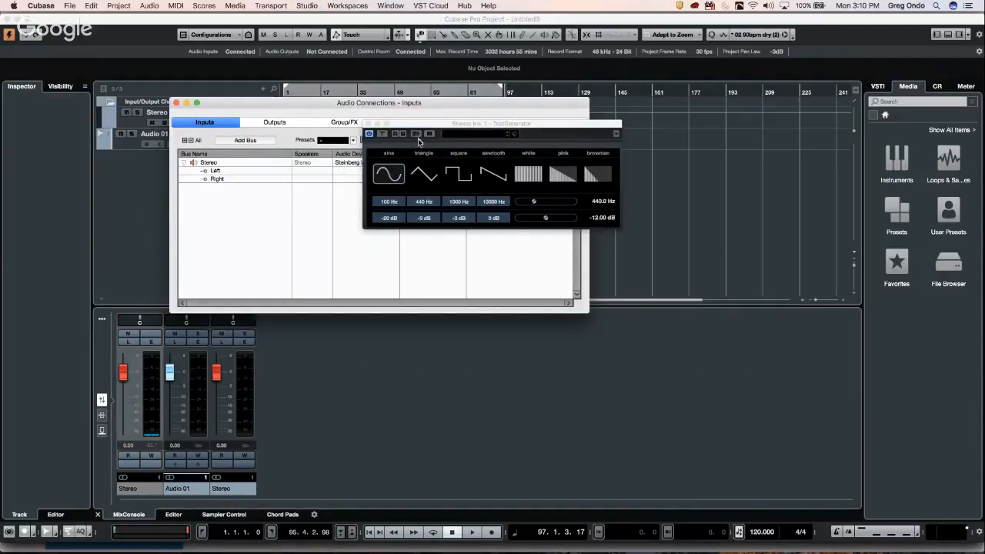
drag(412, 126, 543, 161)
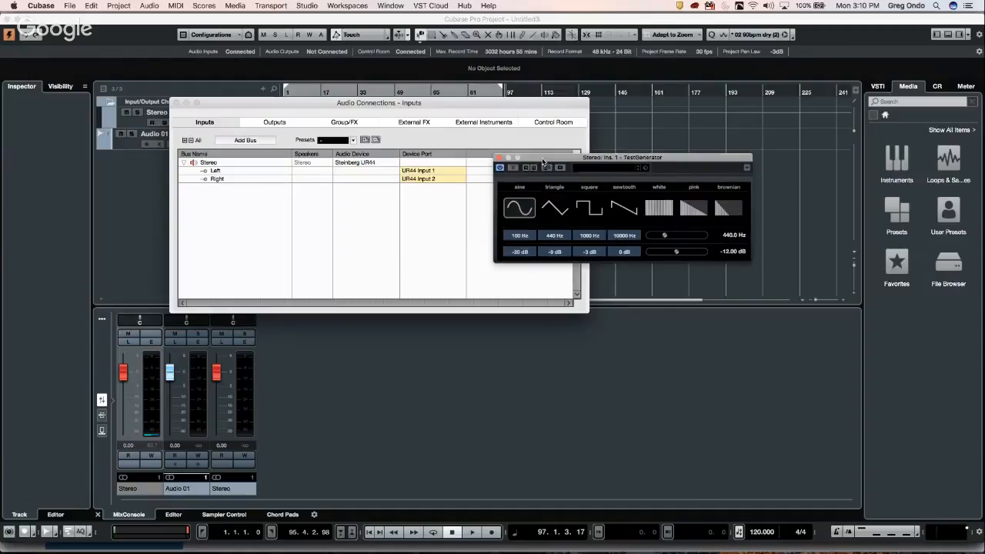
click(176, 102)
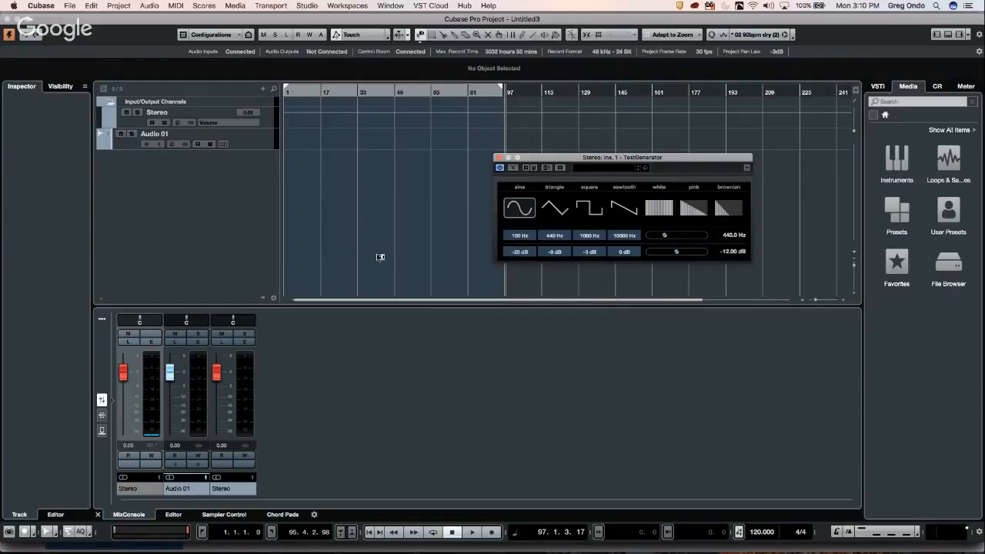
Step: Deactivate the TestGenerator and reactivate it from its plug-in window
click(593, 170)
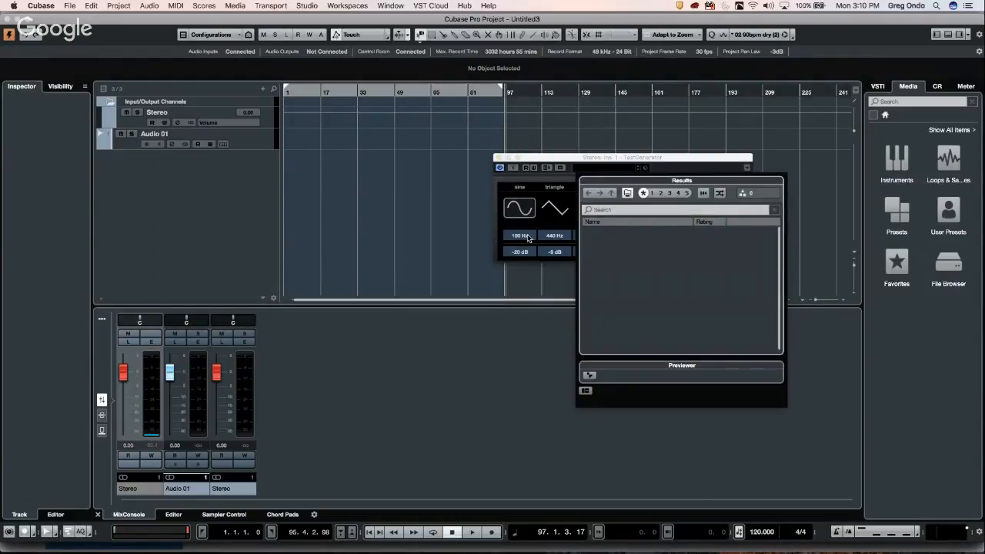
click(499, 170)
click(500, 171)
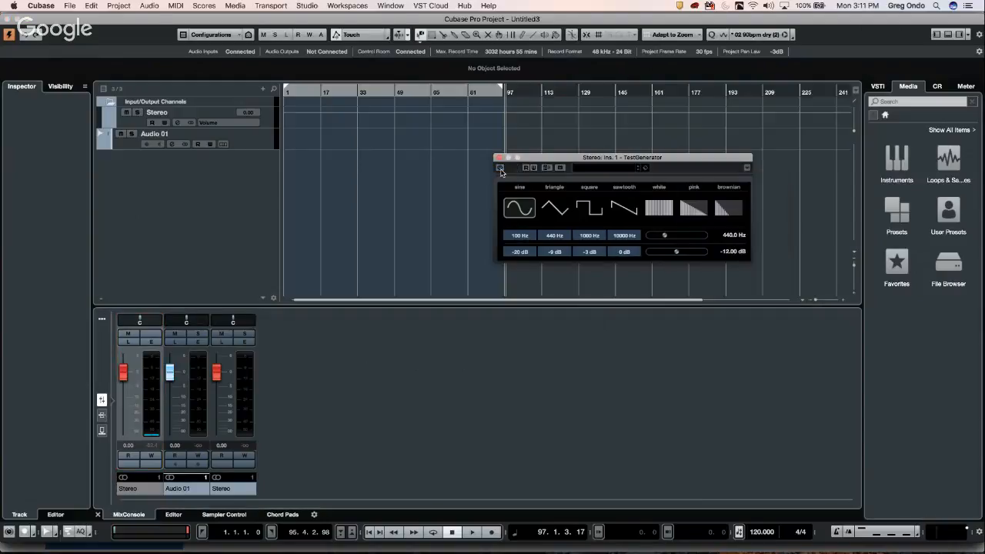
click(500, 171)
Step: Show the lower-zone MixConsole toolbar and filter the channel types to show only Input Channels
click(103, 319)
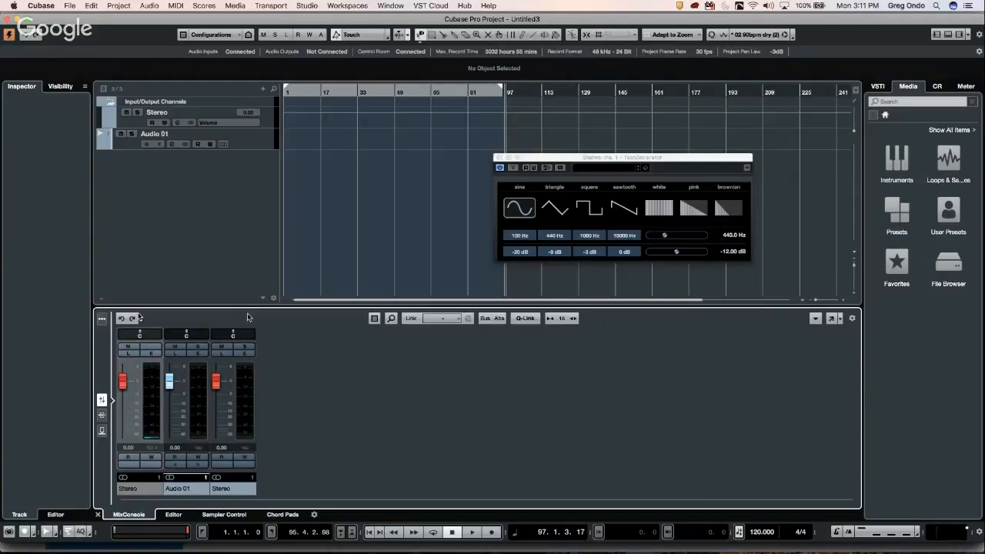
click(374, 319)
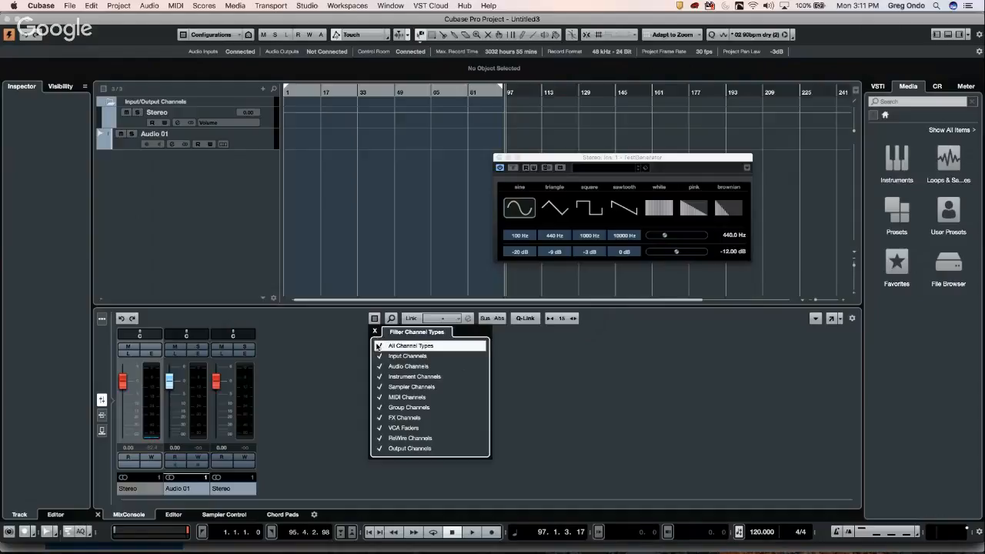
click(379, 345)
click(379, 356)
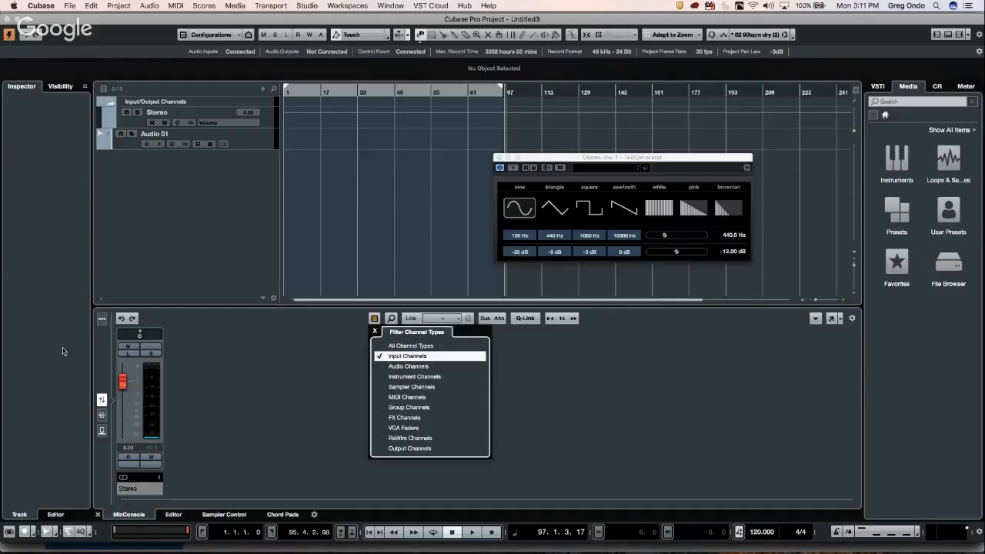
click(156, 354)
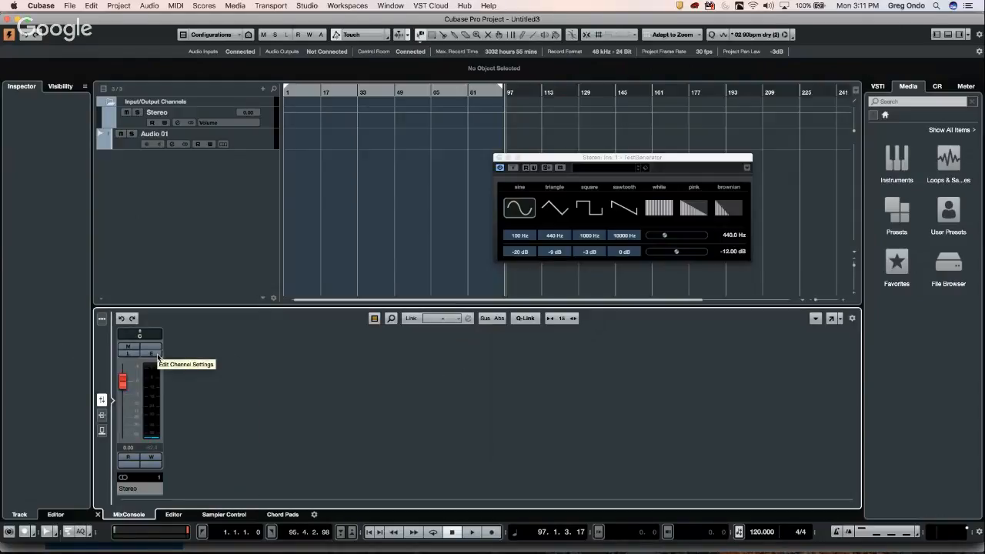
Step: Bypass and re-enable the TestGenerator insert in the Stereo input's channel settings, and close the settings window
click(156, 354)
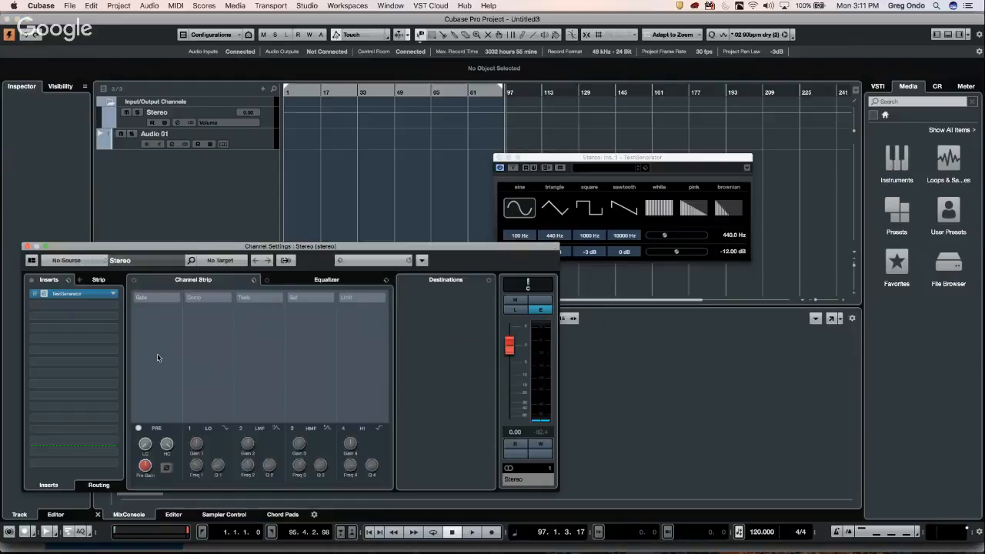
click(35, 294)
click(35, 294)
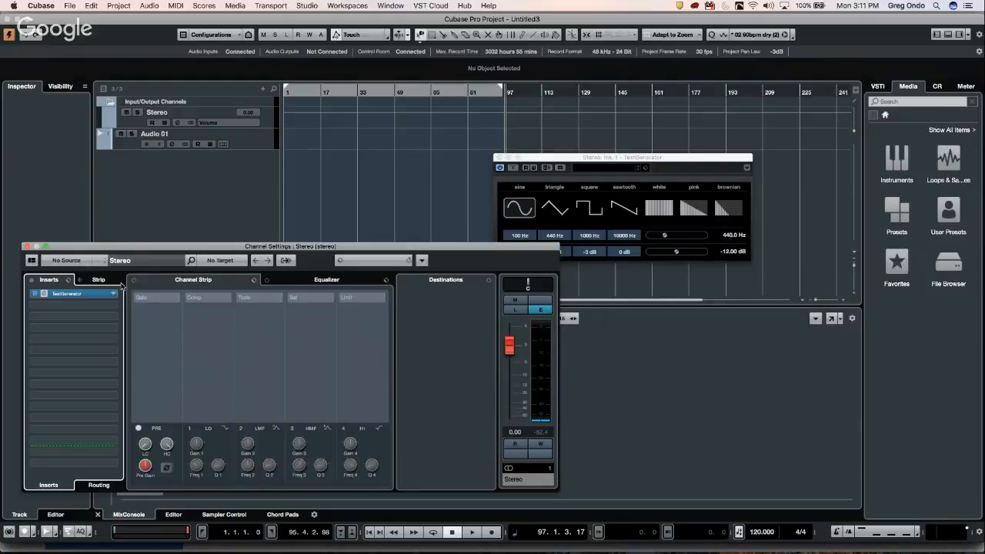
click(28, 247)
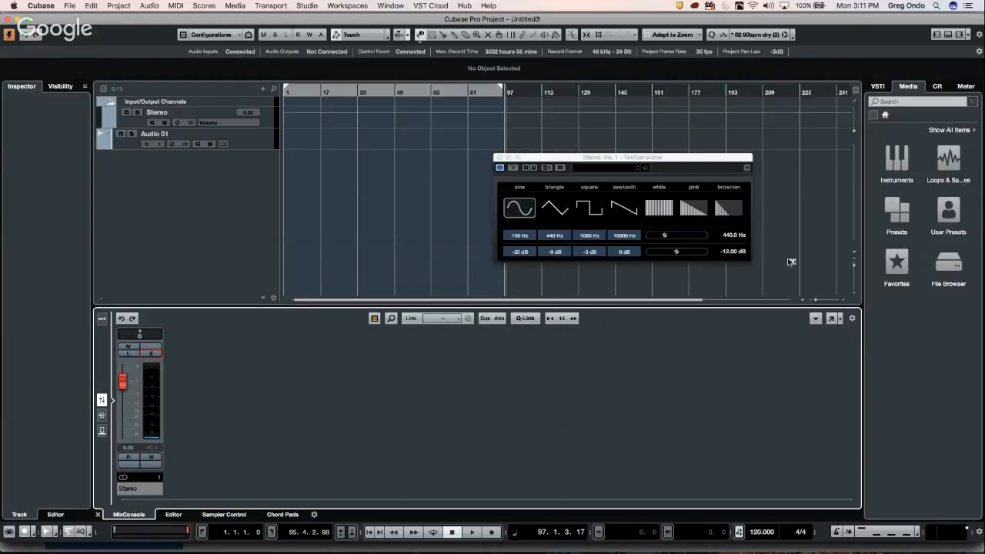
Step: Set the global meter position to Post-Fader for the mixer channels
click(731, 255)
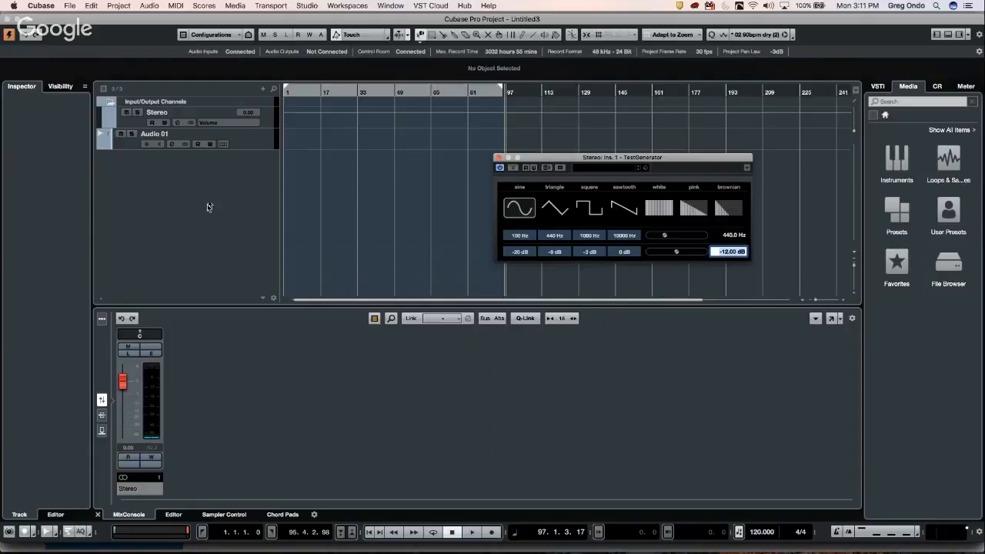
click(140, 385)
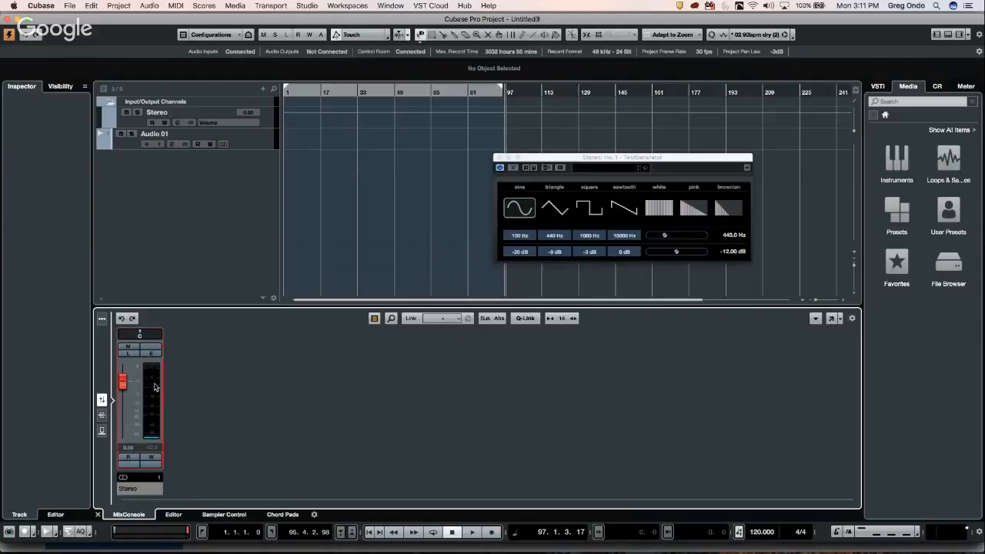
right_click(157, 383)
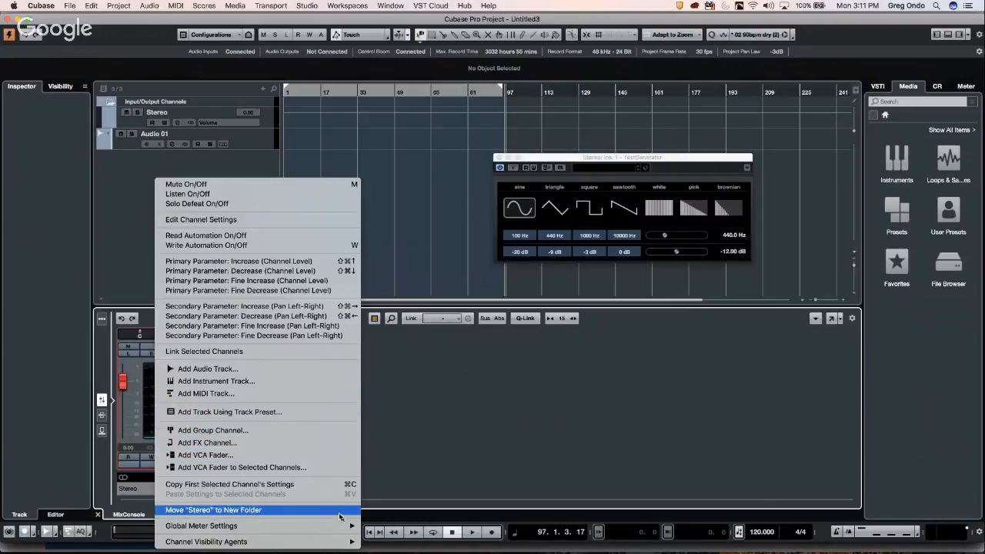
mouse_move(343, 524)
mouse_move(430, 526)
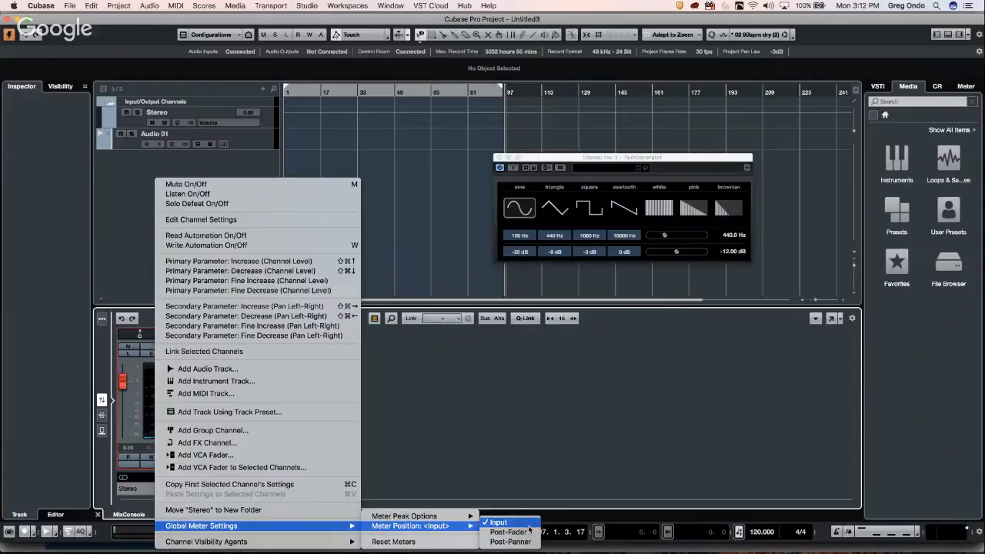
click(523, 531)
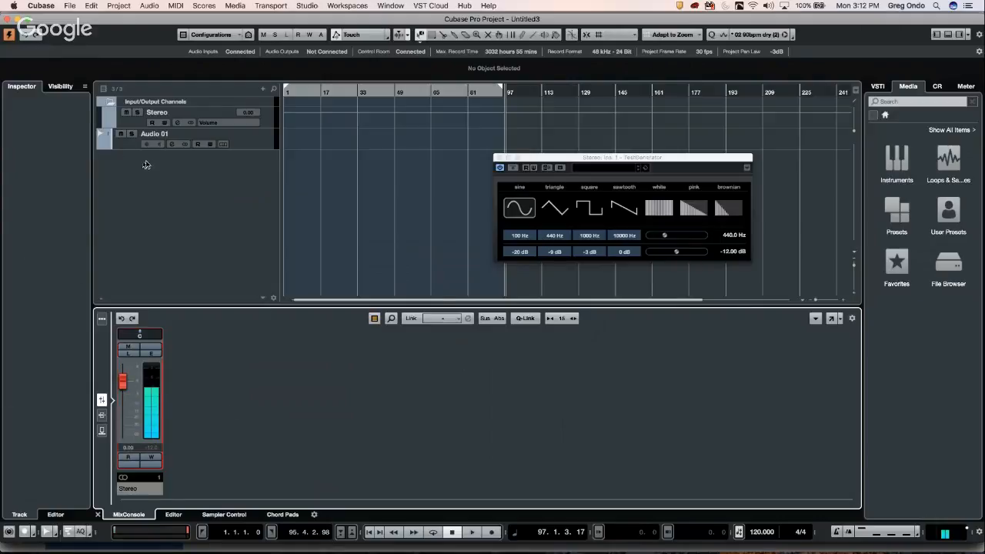
Step: Select the Audio 01 track in the track list
click(270, 141)
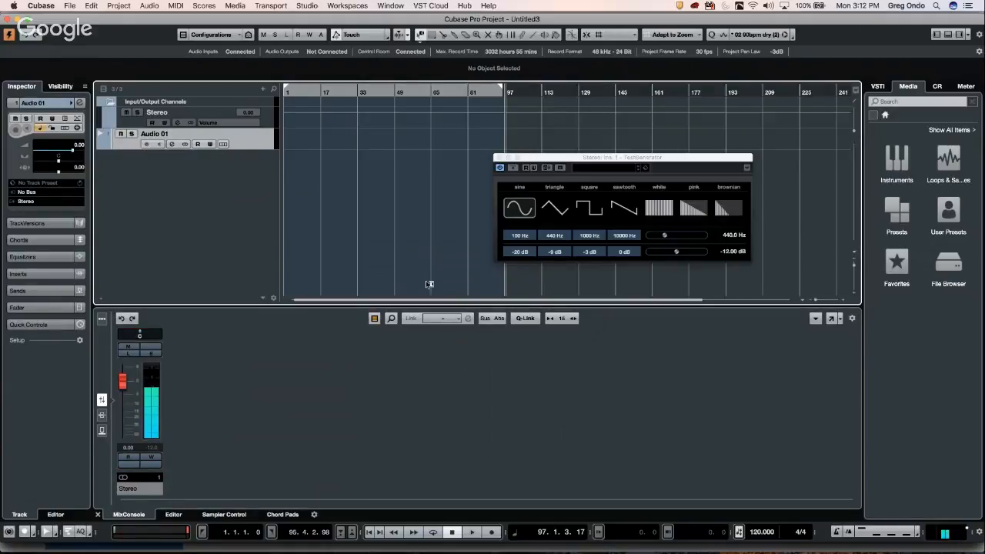
Step: Show all channel types in the MixConsole by enabling every entry of the channel type filter
click(374, 318)
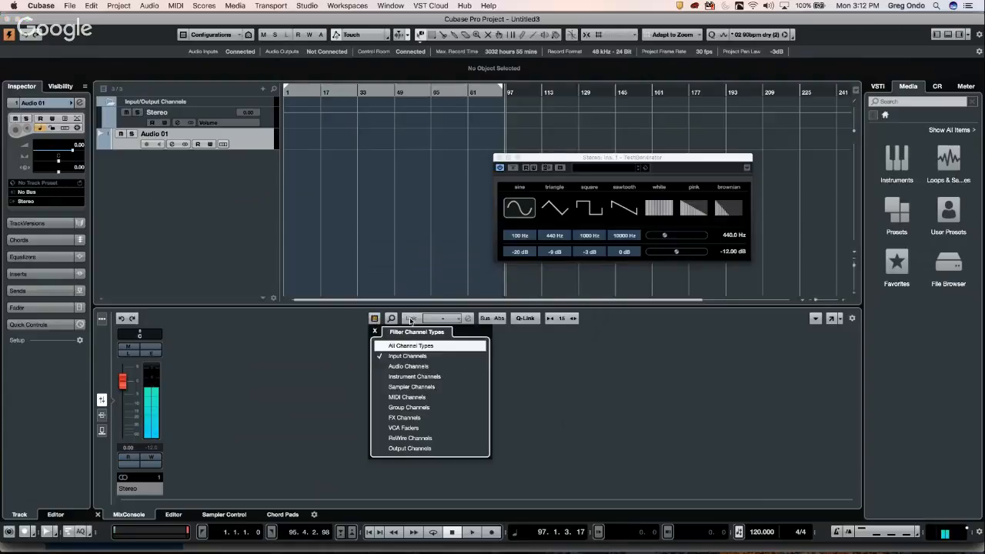
click(380, 367)
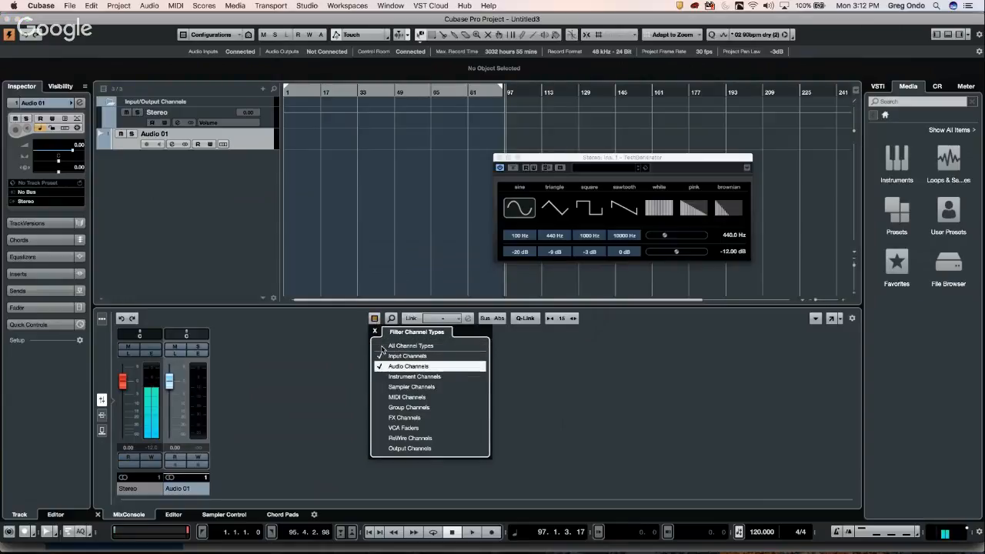
click(380, 346)
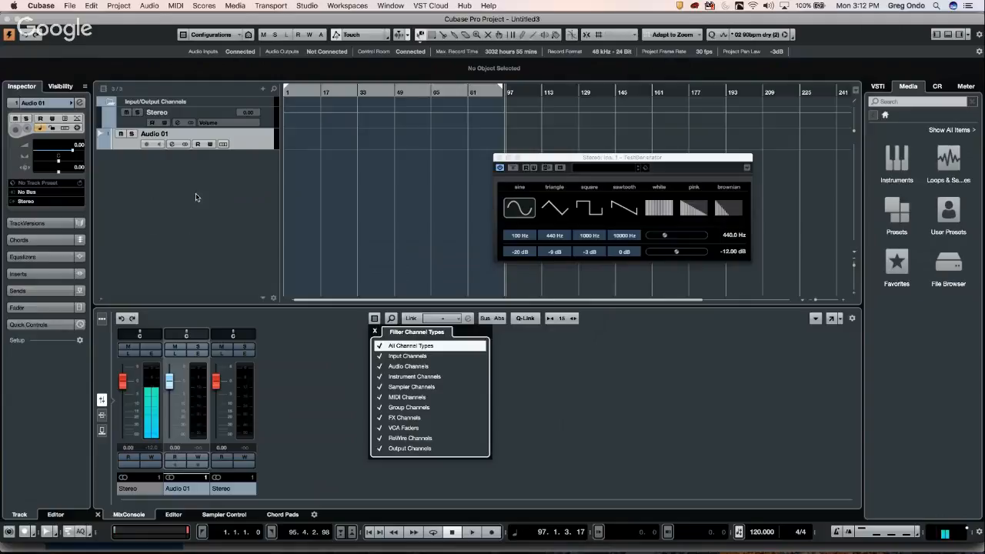
Step: Set Audio 01's input routing to the Stereo bus and record-enable the track
click(162, 147)
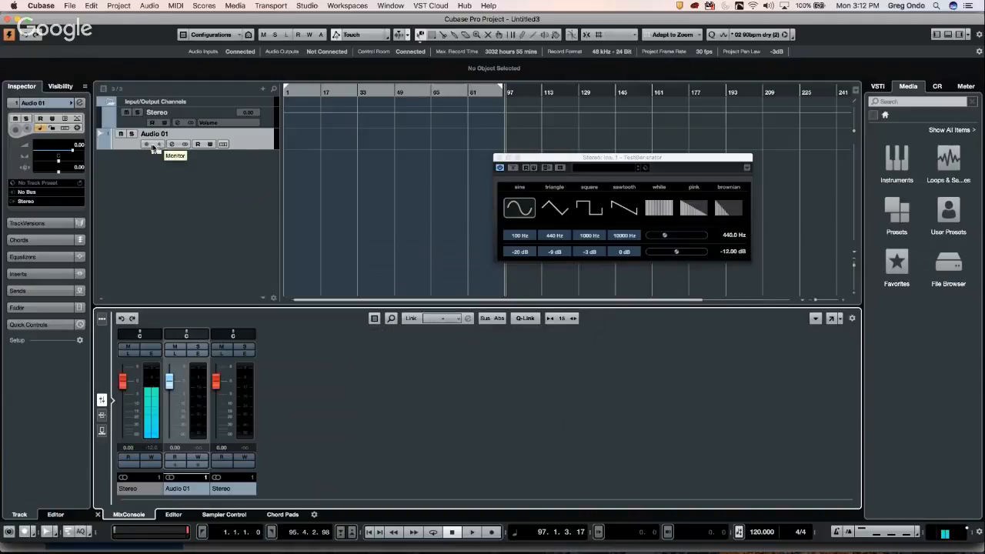
click(150, 147)
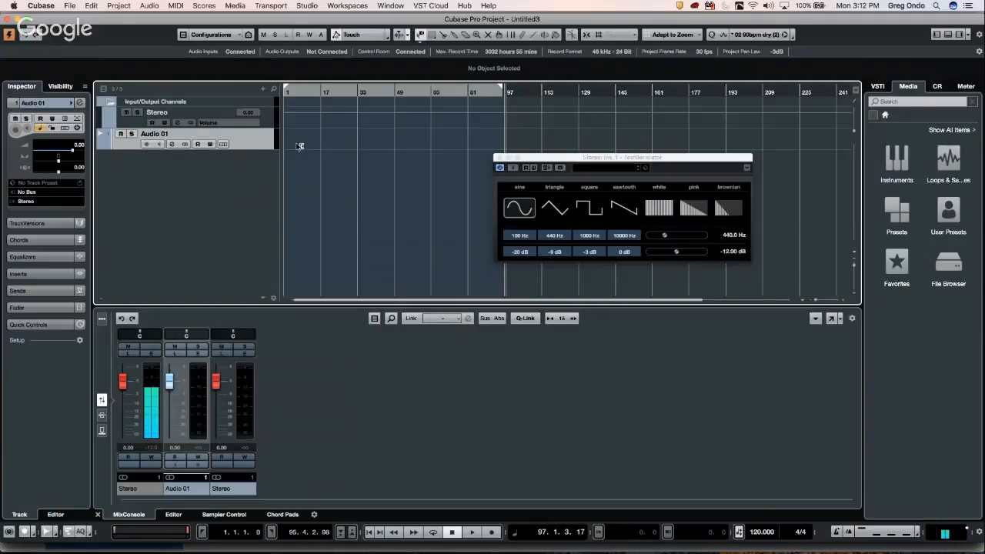
click(27, 192)
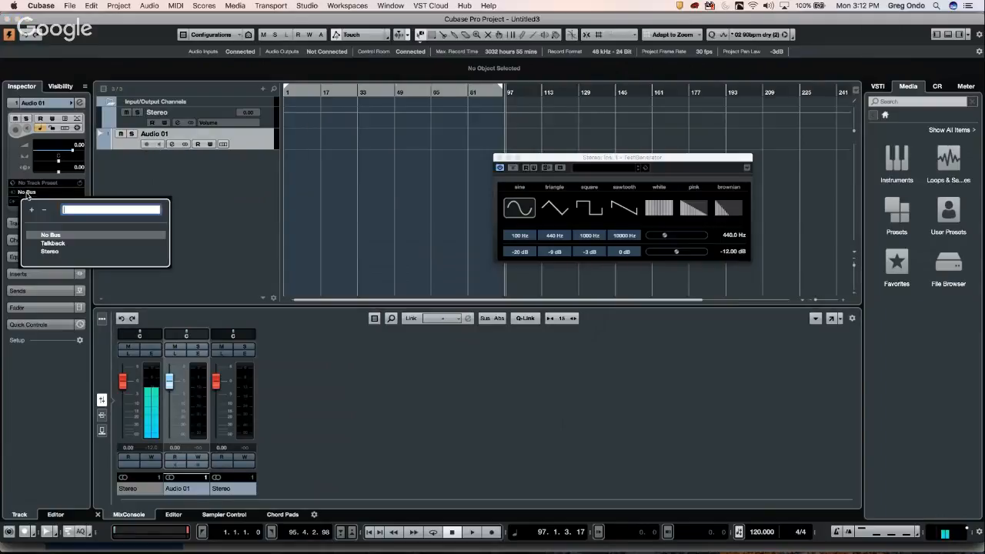
click(63, 252)
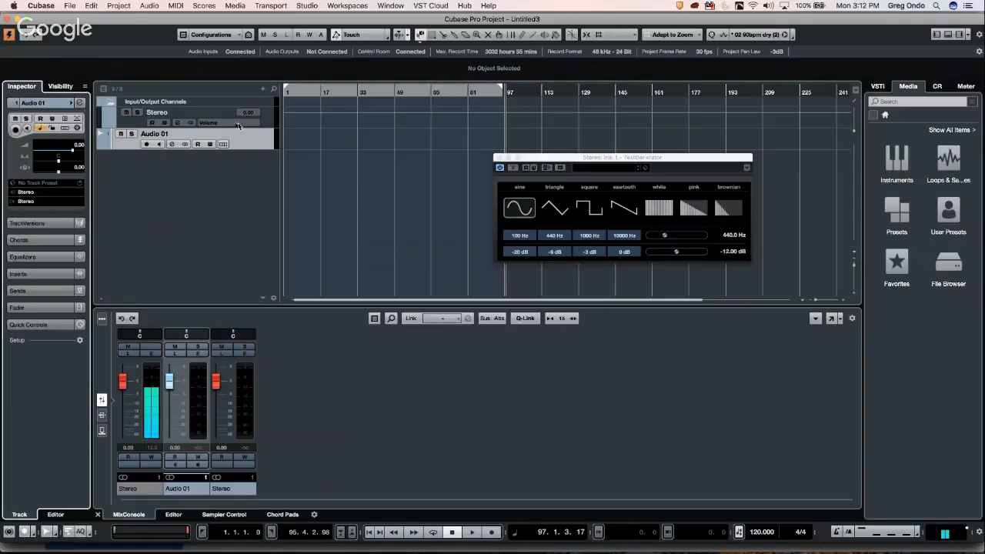
click(146, 145)
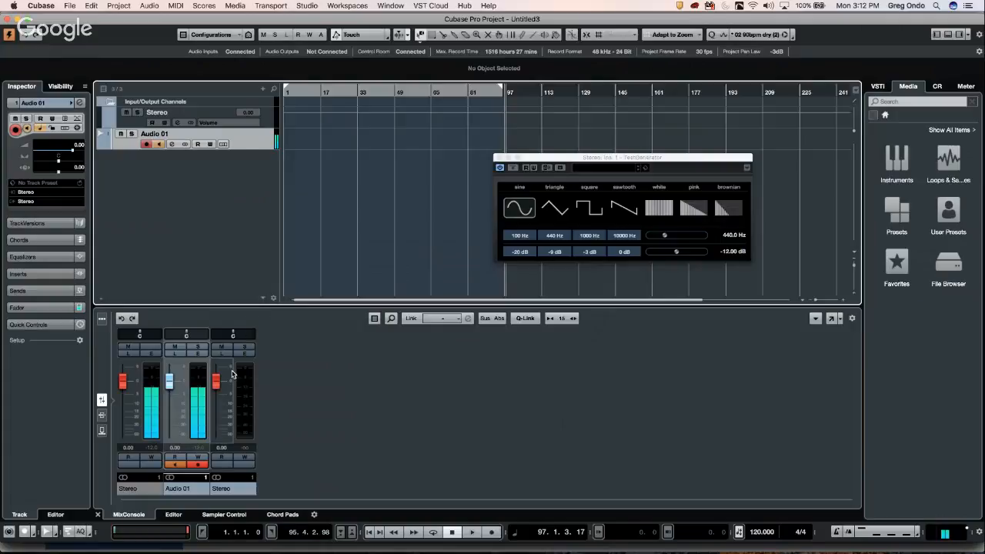
click(333, 352)
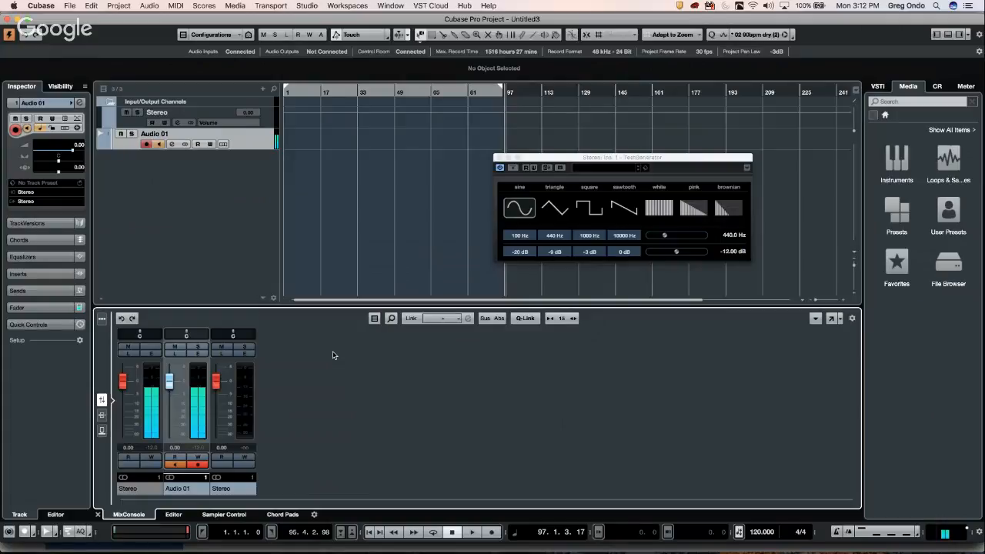
Step: Add one stereo group channel track with its output routed to Stereo, created outside a folder
right_click(208, 169)
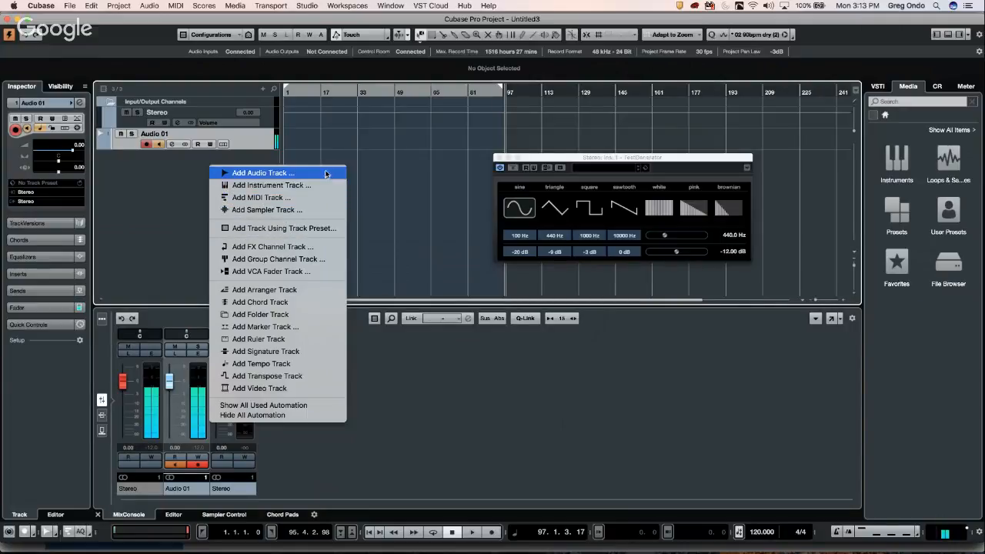
click(314, 261)
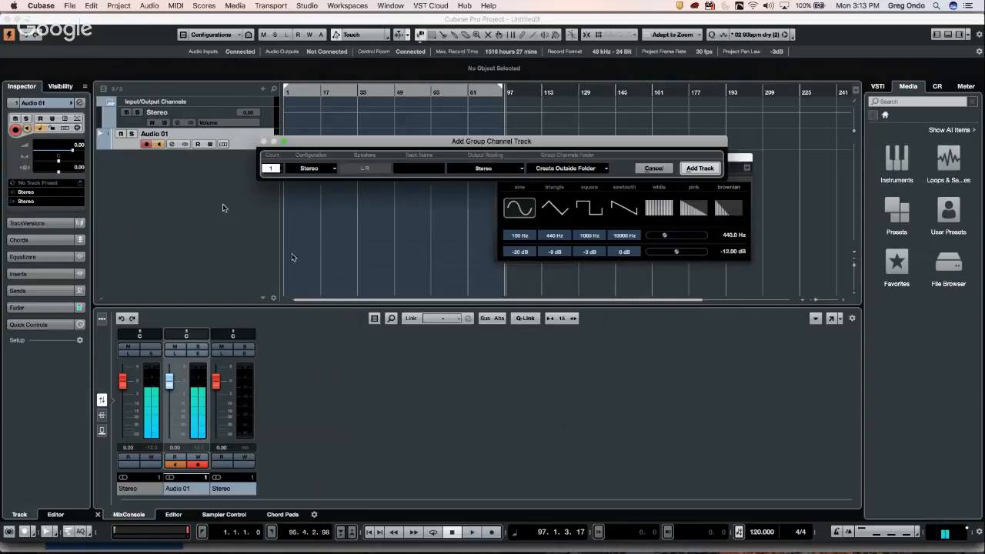
click(699, 169)
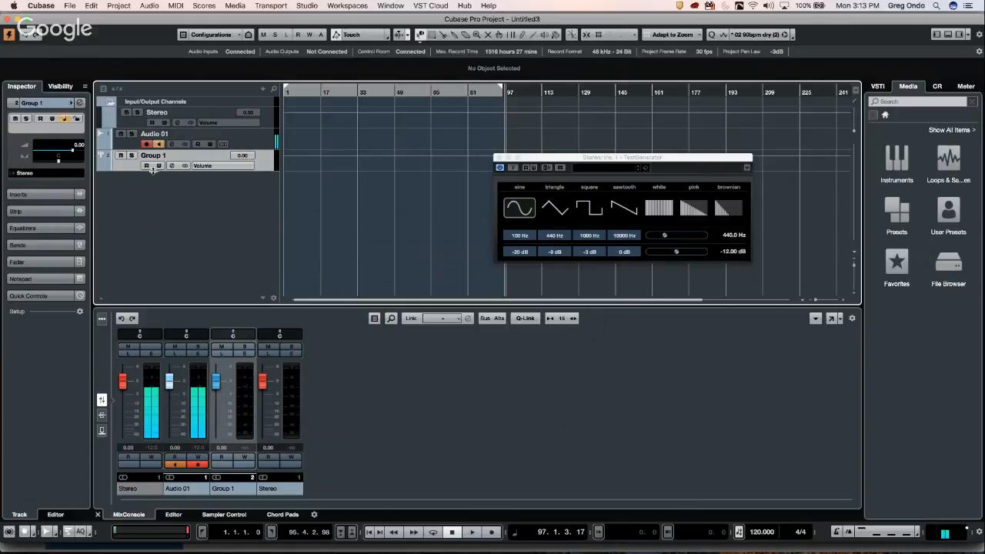
Step: Route the output of the Audio 01 track to Group 1
click(267, 143)
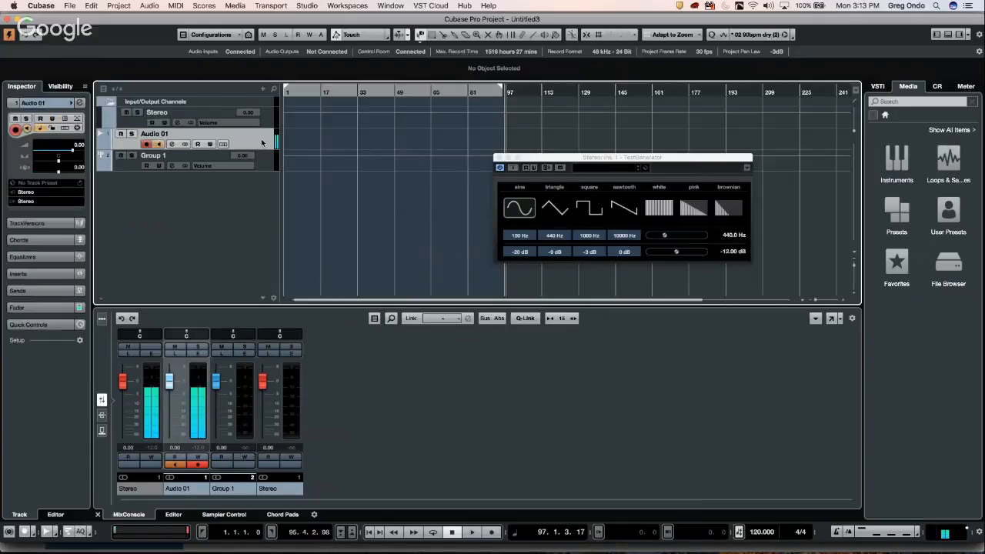
click(45, 201)
click(73, 277)
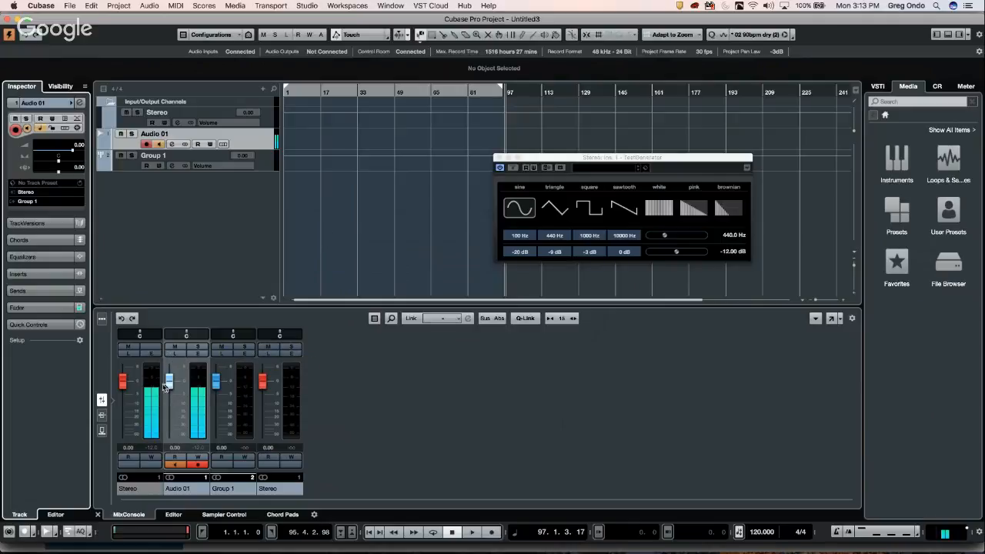
Step: Switch Audio 01's record enable and monitoring off, and turn both back on
click(193, 466)
click(181, 466)
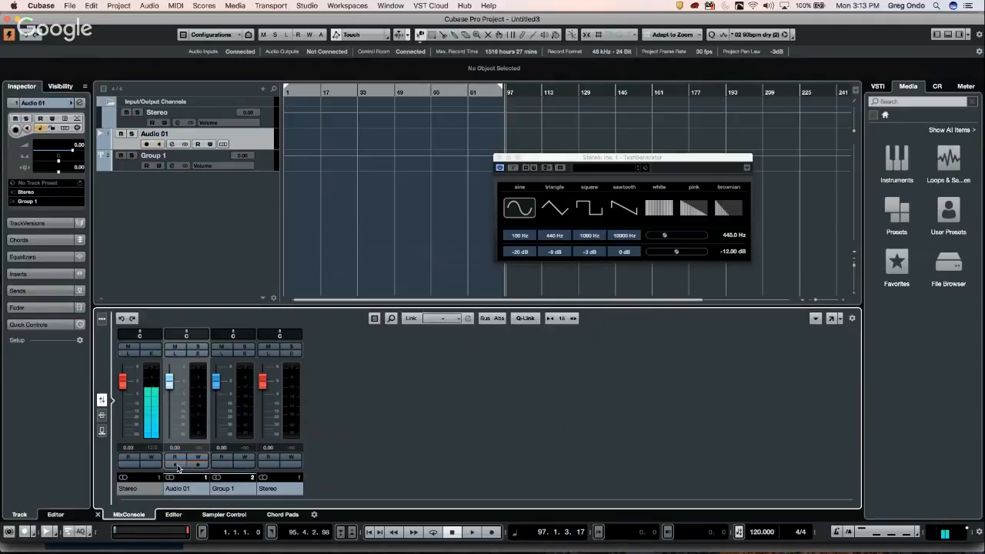
click(176, 465)
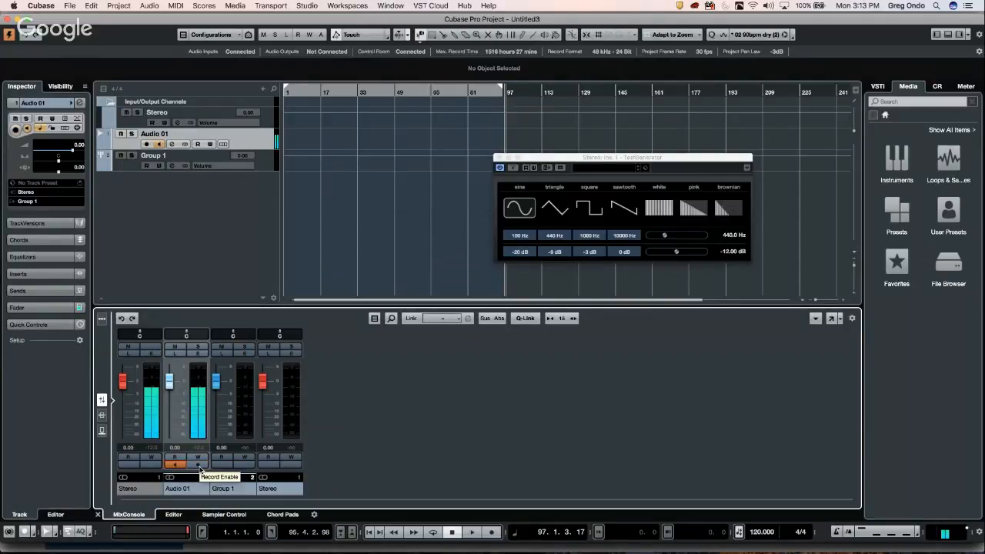
click(199, 465)
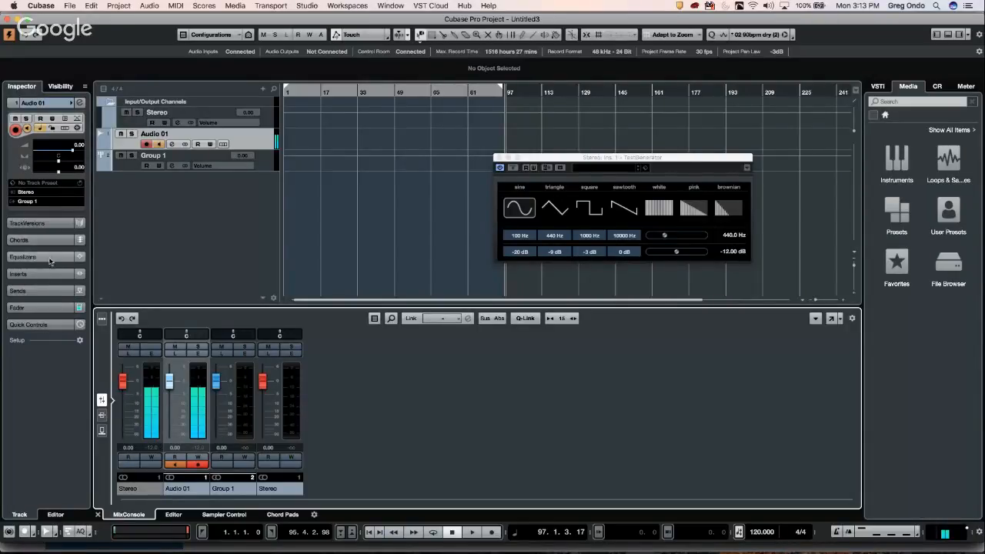
Step: Add a send from Audio 01 to Group 1 in the first send slot and activate it
click(40, 291)
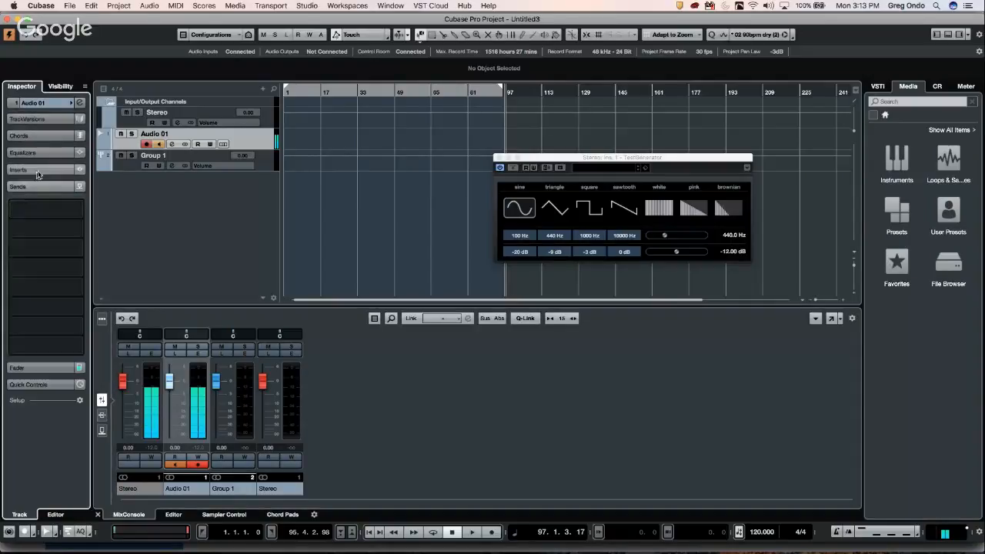
click(71, 213)
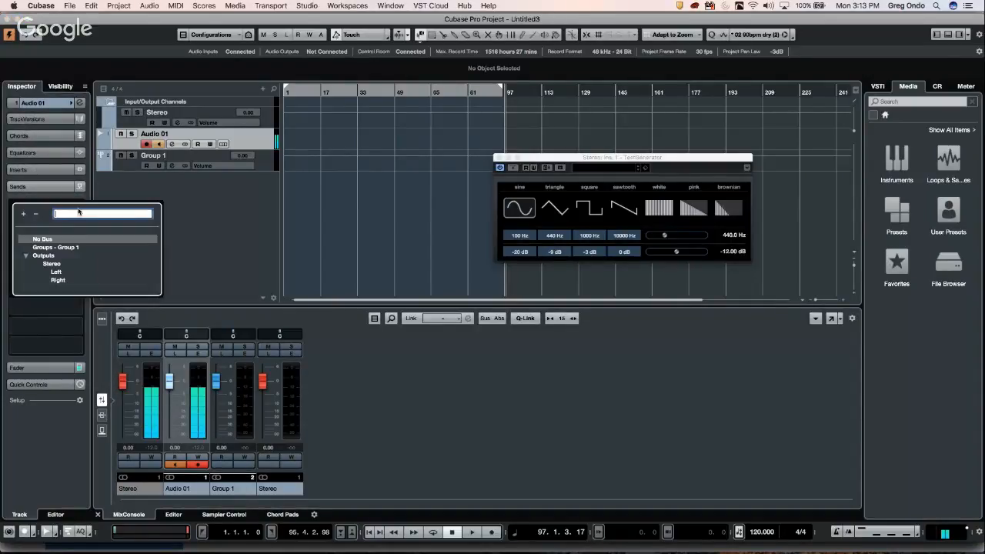
click(55, 247)
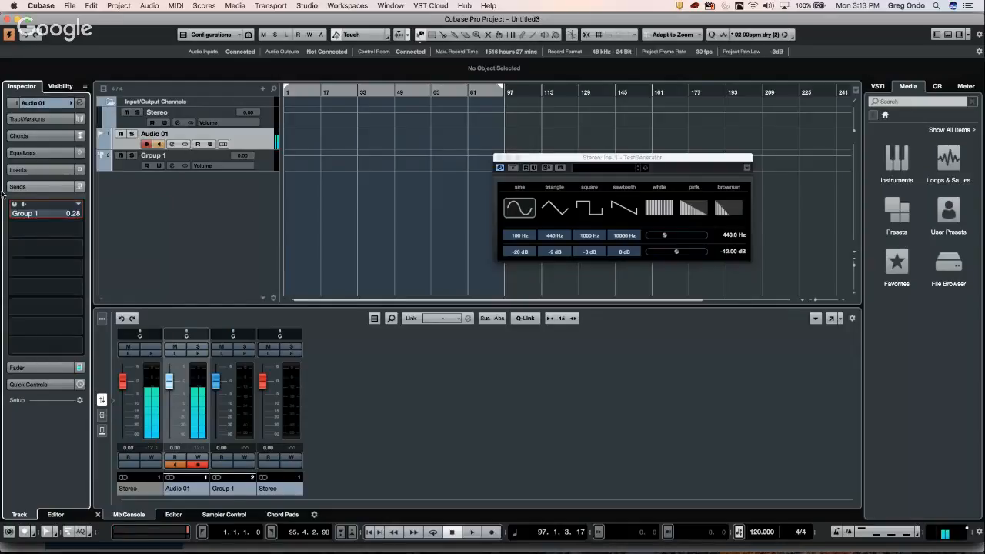
click(14, 204)
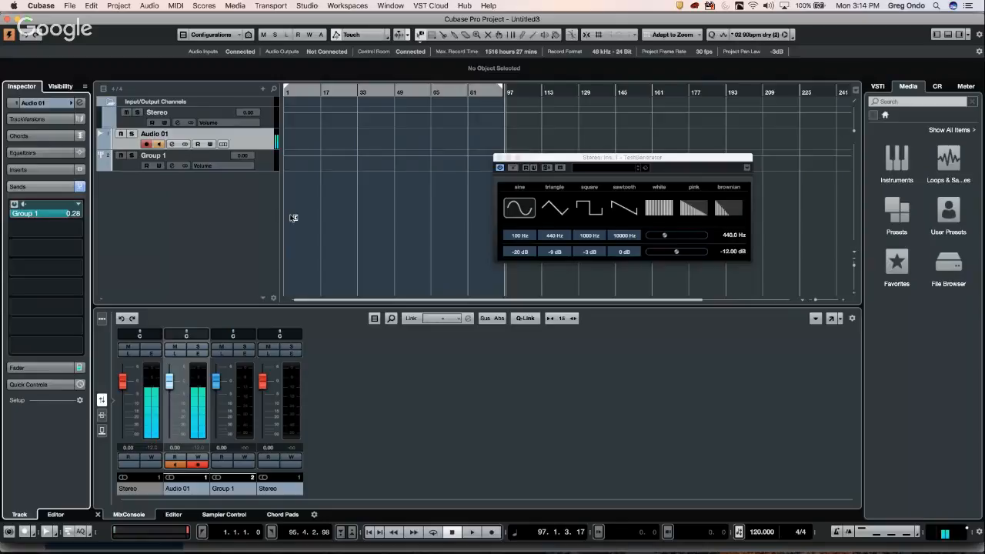
Step: Record the test generator signal onto Audio 01 from about bar 99 to bar 110, moving the TestGenerator window clear of the track
key(space)
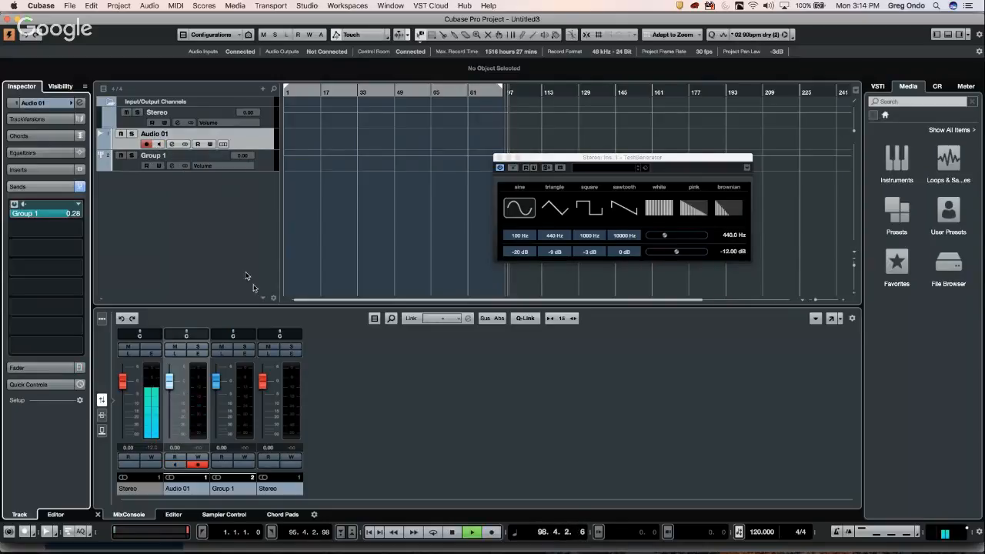
click(489, 534)
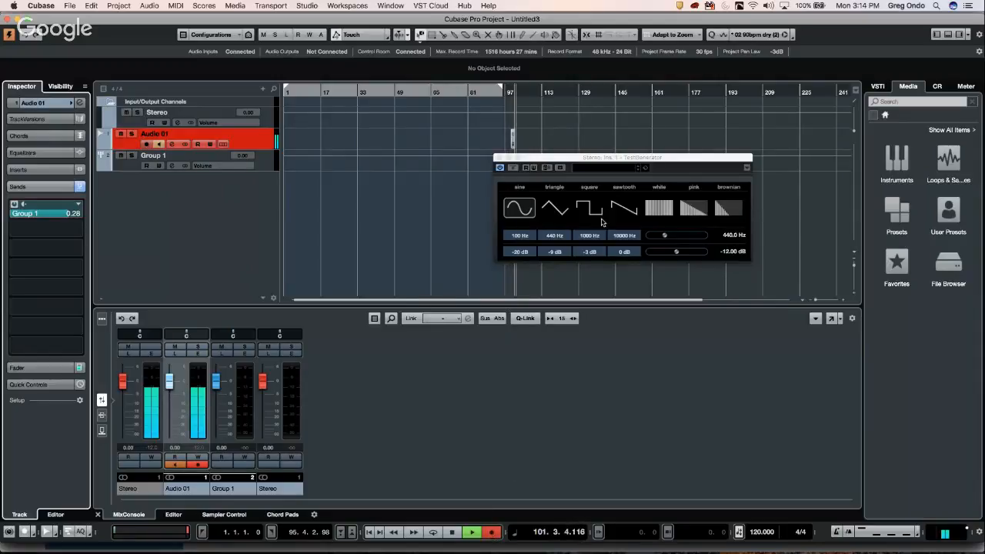
drag(533, 154, 666, 231)
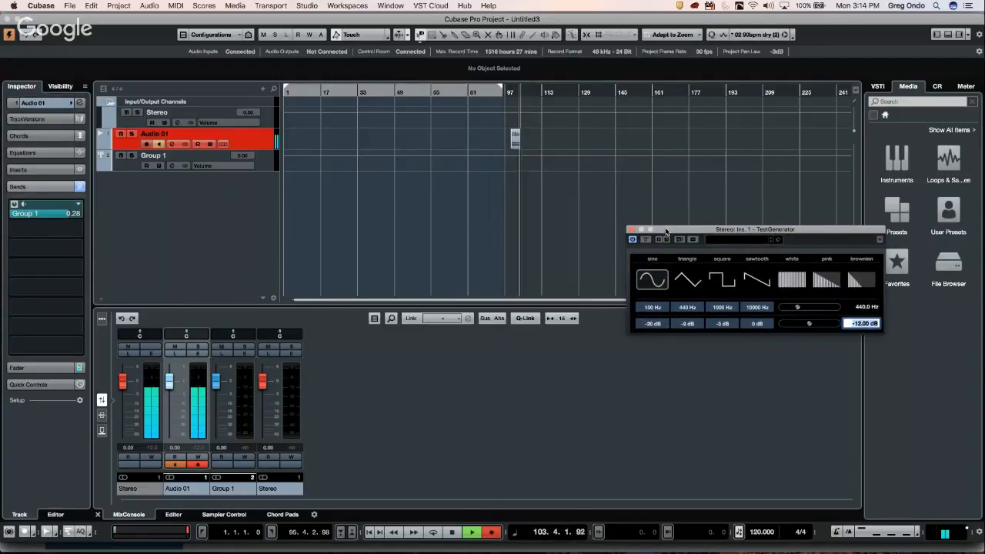
text(hhhh)
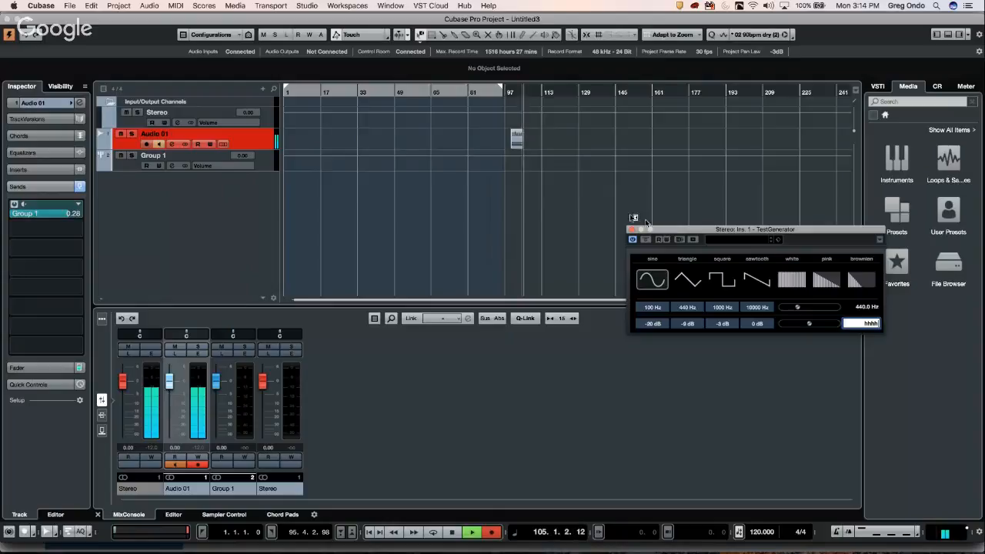
click(532, 203)
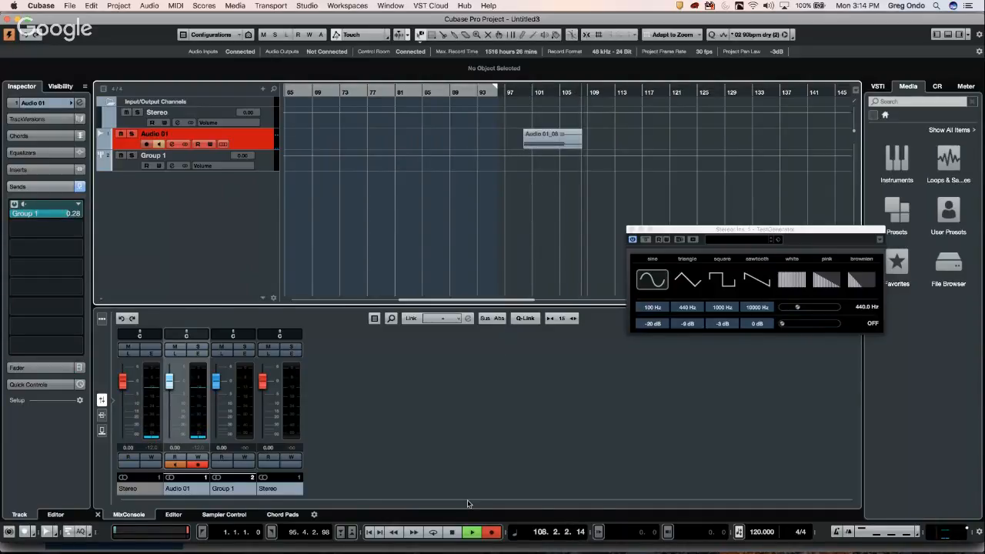
key(ctrl+Up)
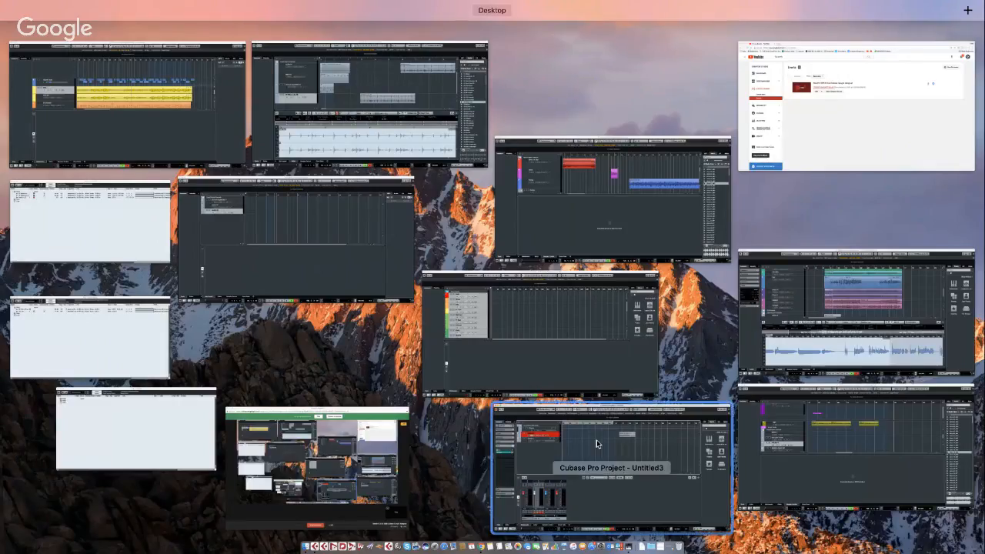
click(499, 529)
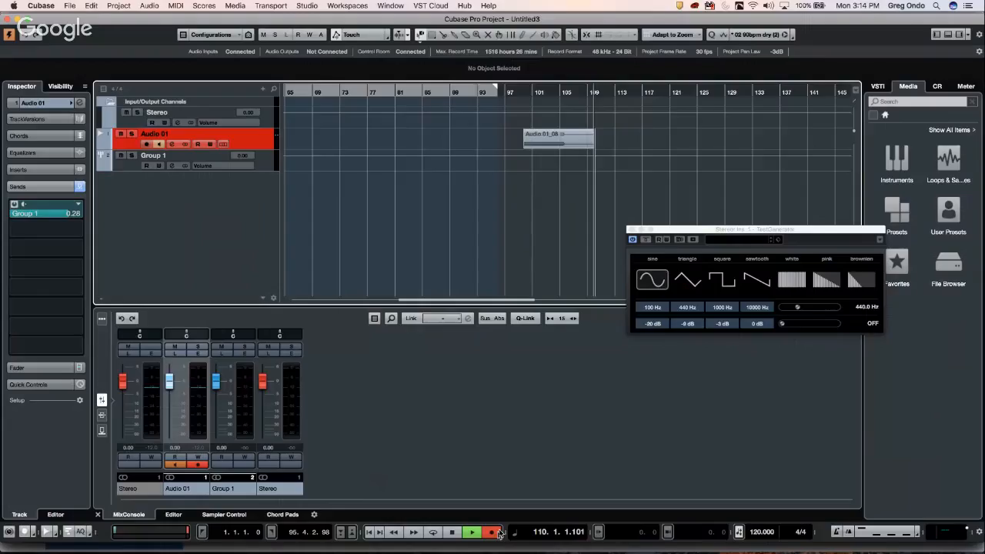
key(space)
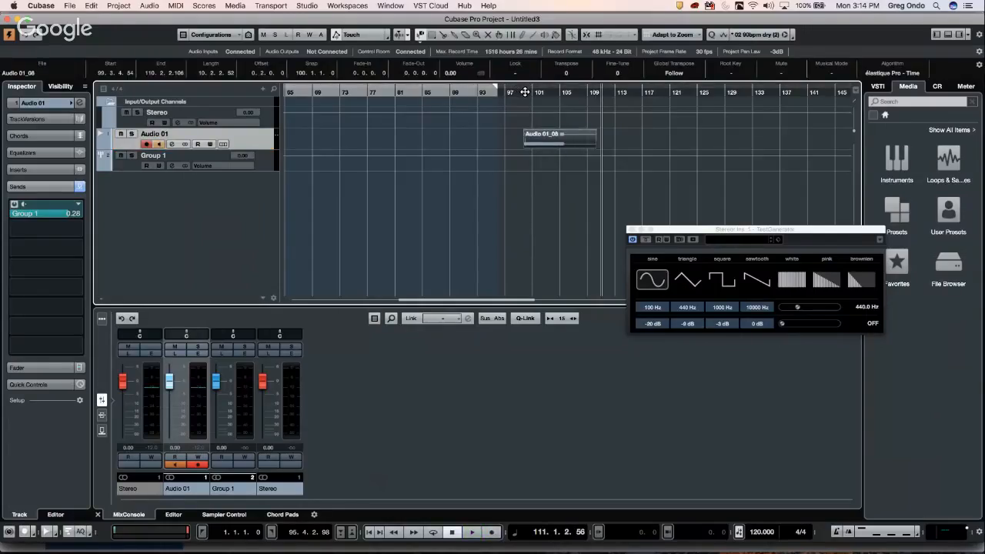
Step: Play back the recorded Audio 01 clip from near its beginning to check the channel meters
click(523, 92)
key(space)
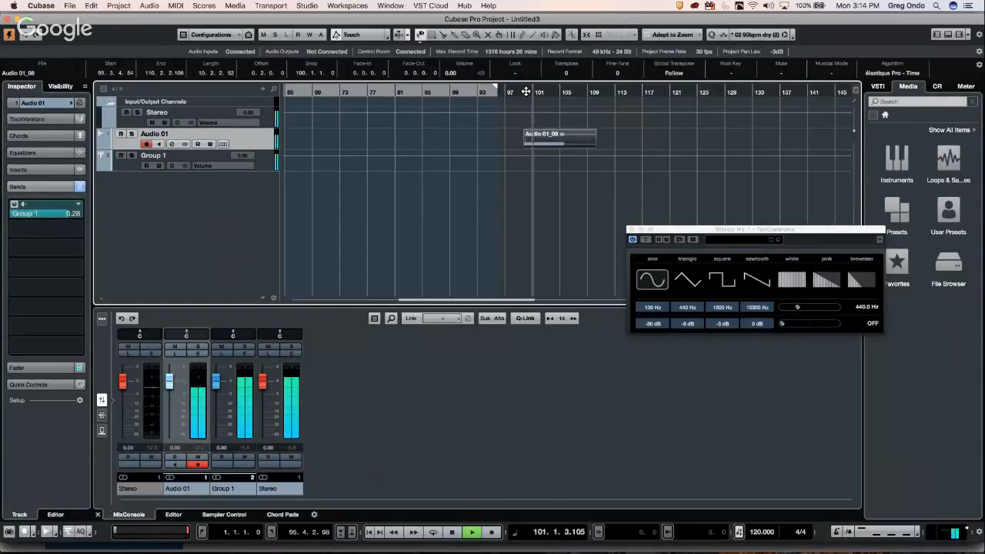
key(space)
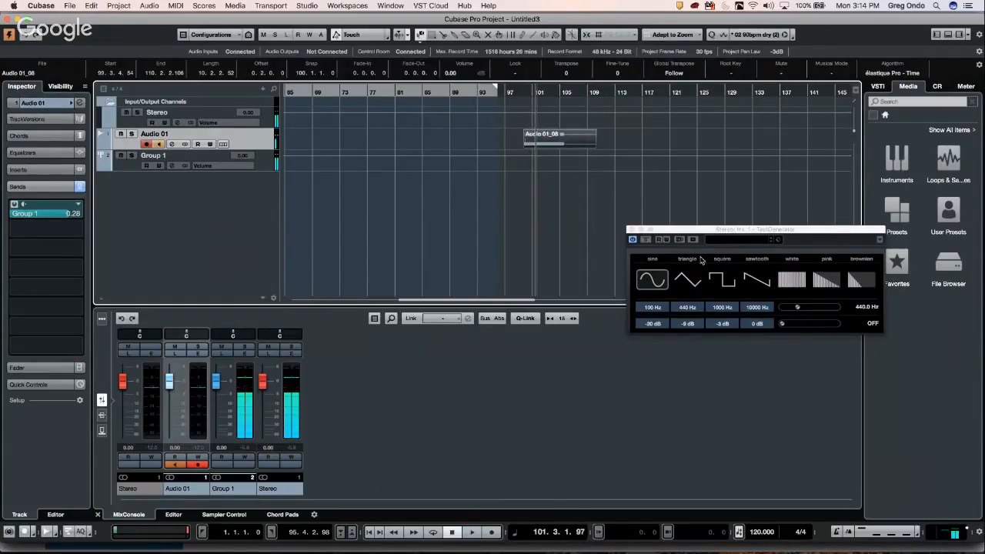
Step: Lower the Stereo output channel's level to about -38.8 dB and play the recorded clip again
mouse_move(967, 530)
mouse_down()
mouse_move(978, 479)
mouse_move(976, 537)
mouse_up()
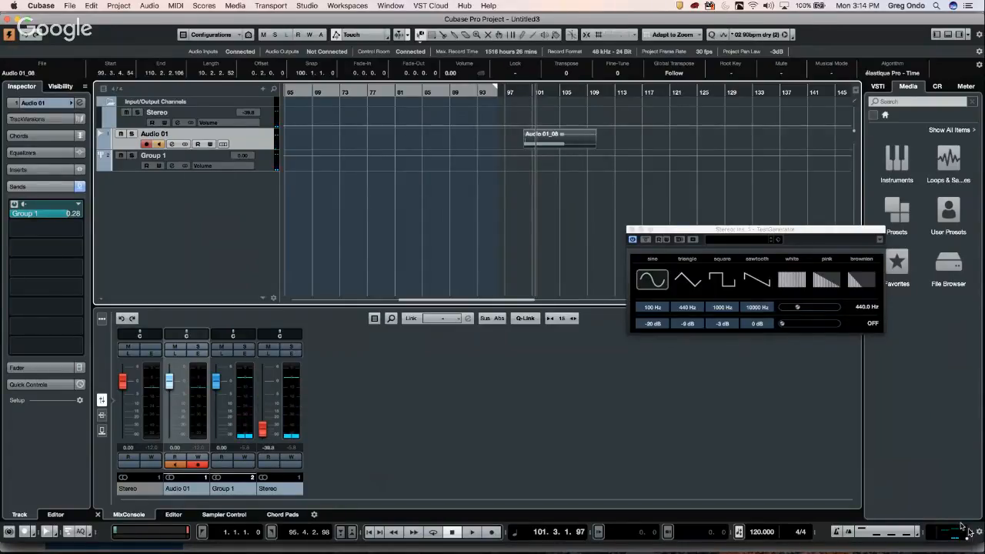
key(space)
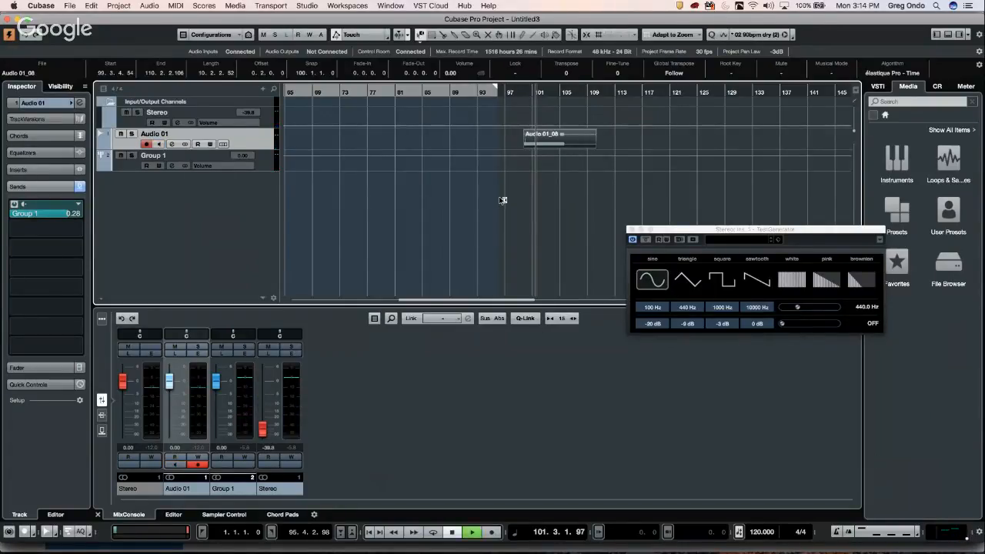
key(space)
right_click(461, 182)
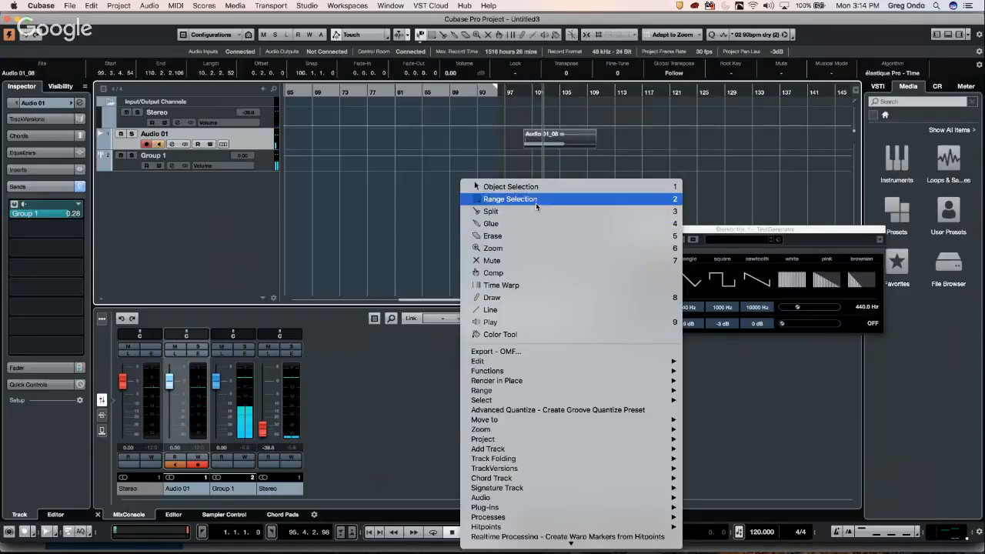
click(382, 211)
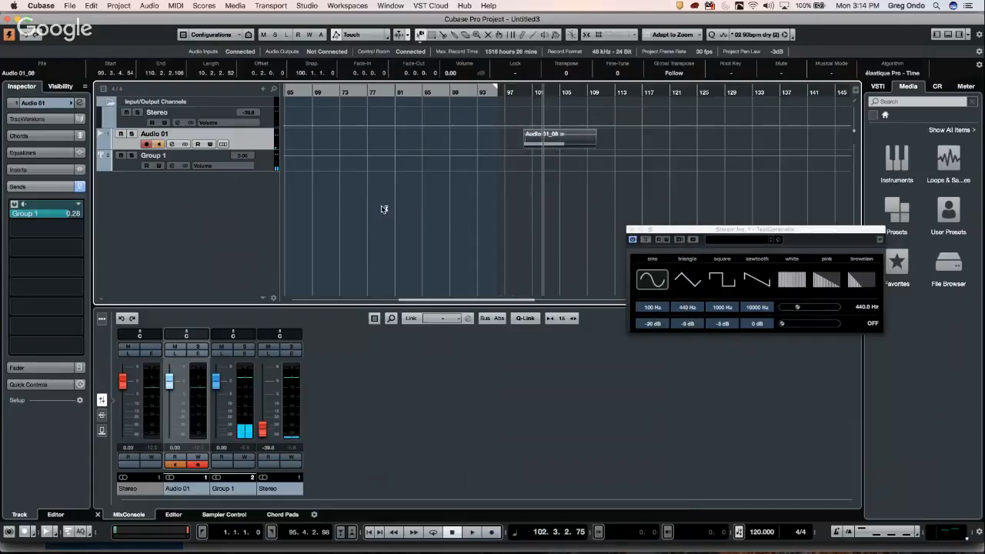
Step: Set the project's Stereo Pan Law to Equal Power in the Project Setup
click(242, 8)
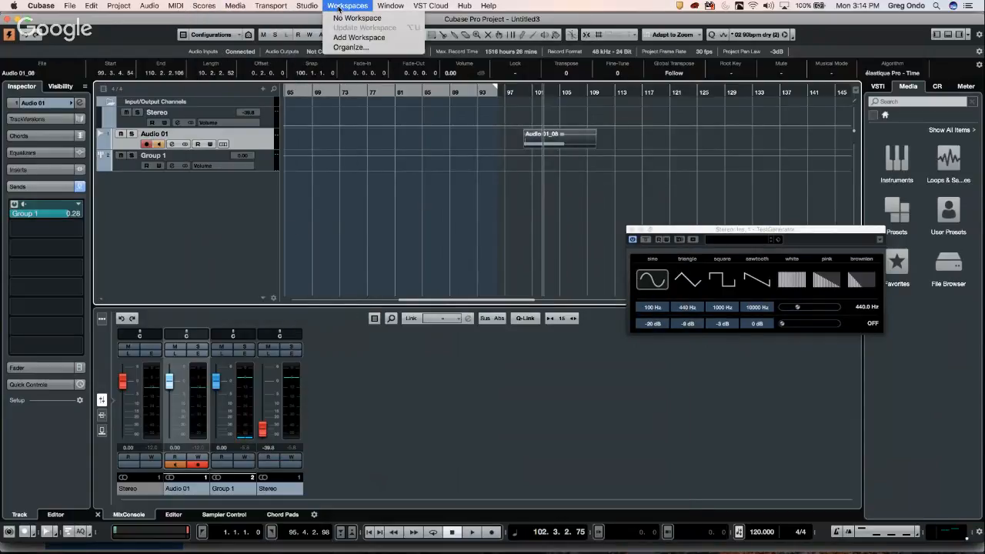
mouse_move(267, 6)
mouse_move(206, 7)
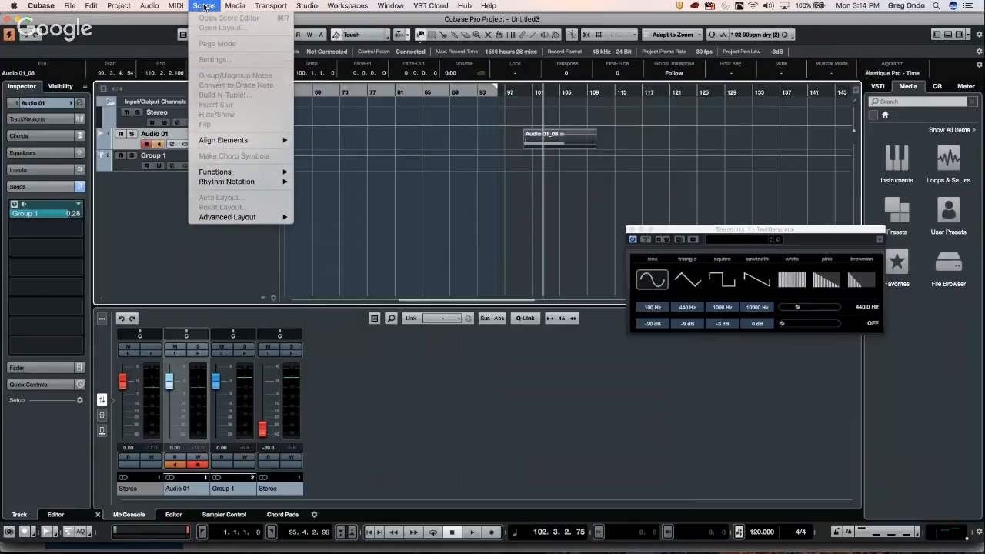
mouse_move(118, 7)
mouse_move(168, 209)
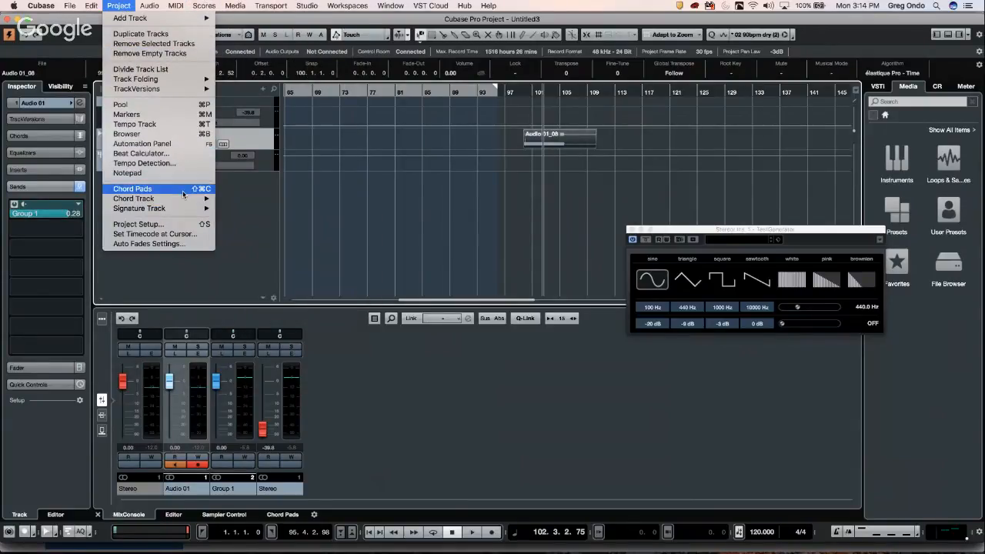
click(180, 223)
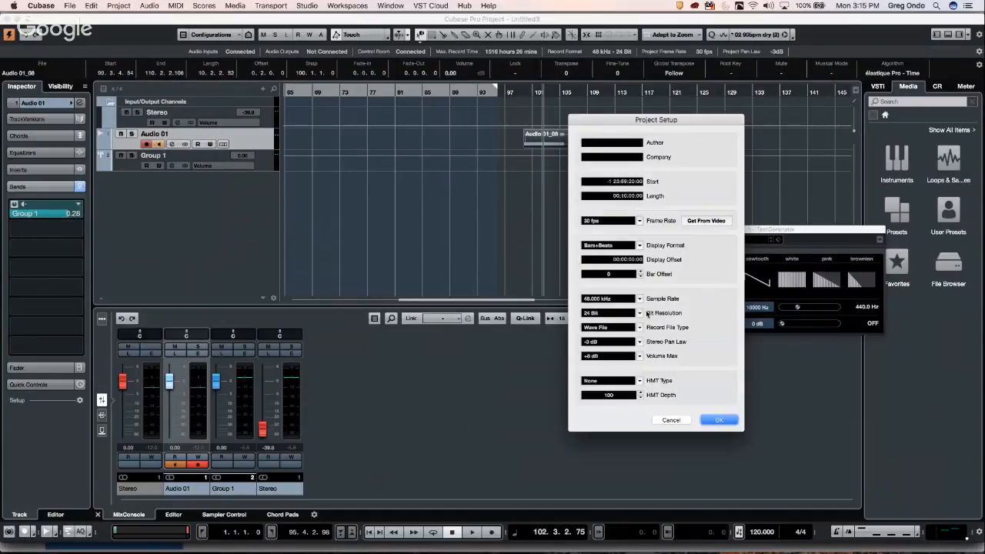
click(639, 343)
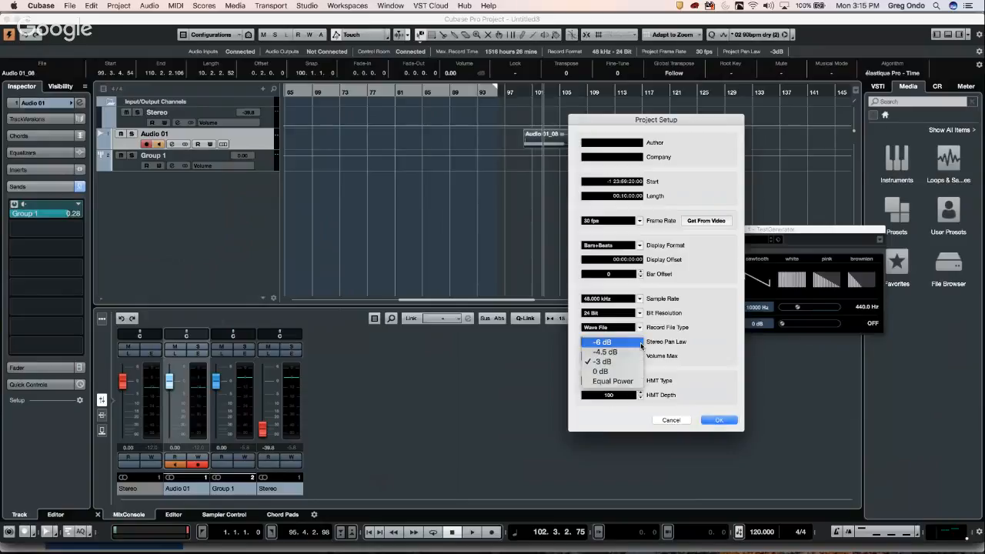
click(619, 381)
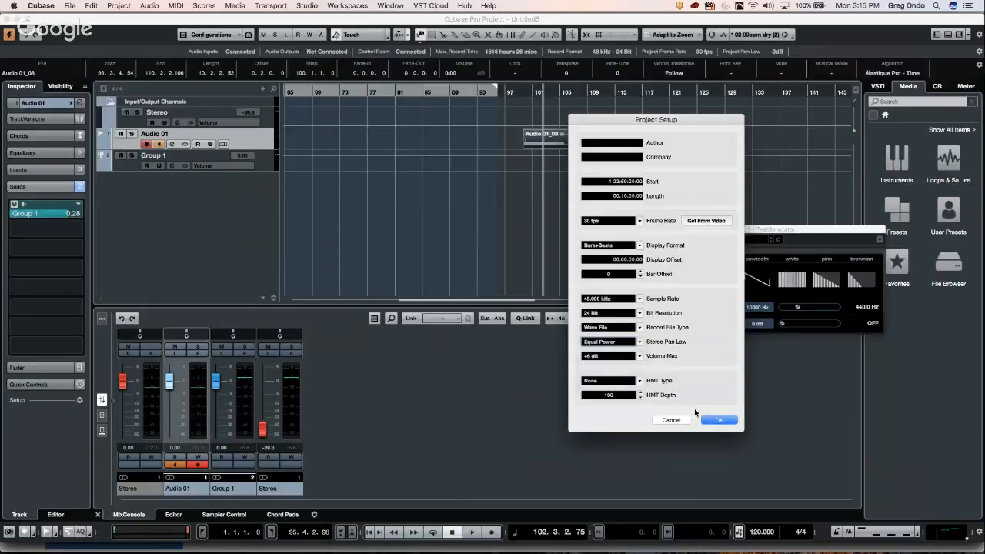
click(719, 420)
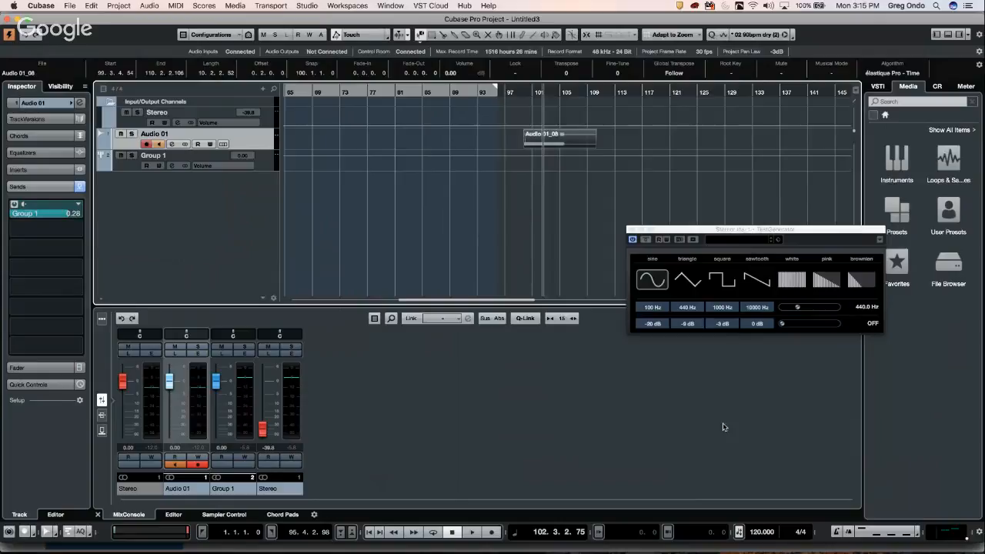
Step: Play back the recorded Audio 01 clip from near its beginning to compare channel levels under the Equal Power pan law
click(529, 92)
key(space)
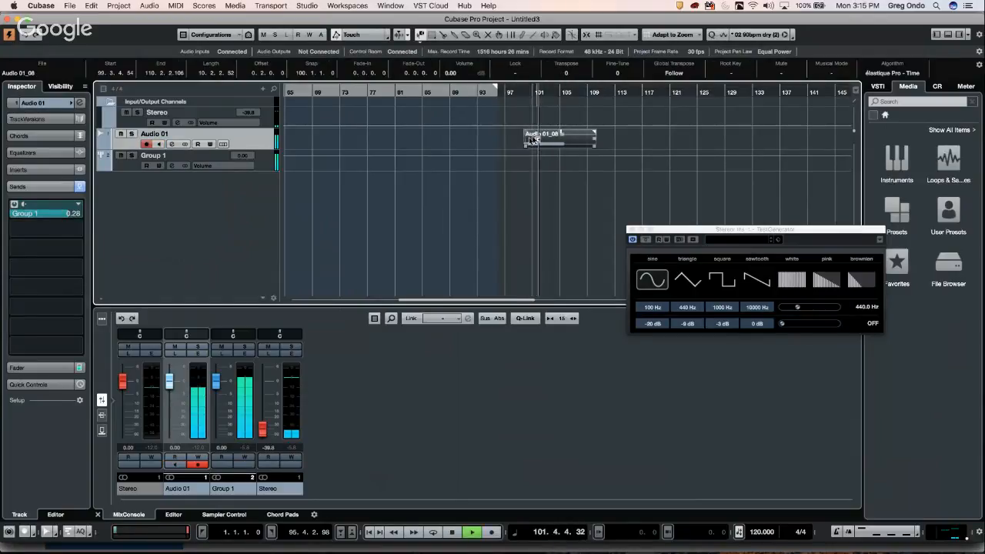
key(space)
right_click(475, 150)
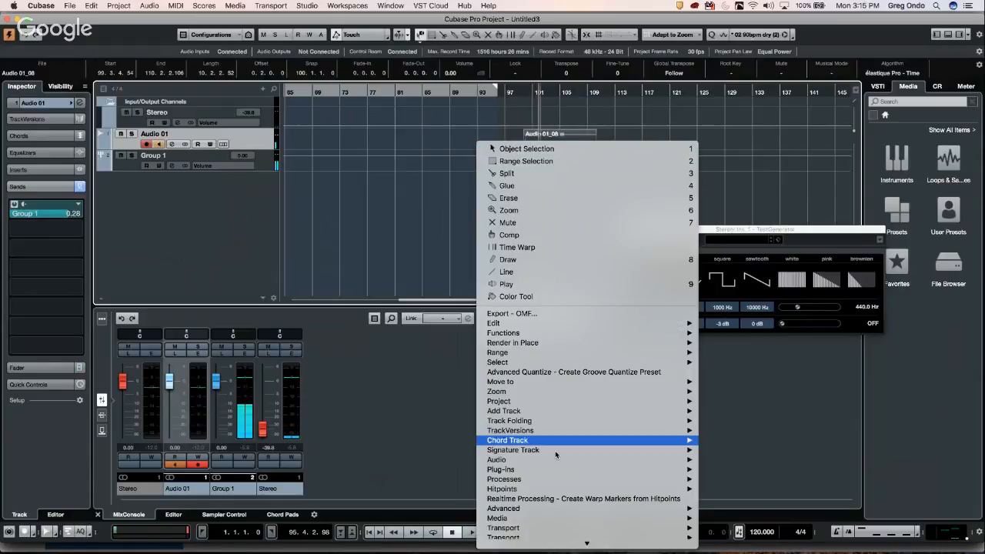
click(431, 254)
Step: Set the project's Stereo Pan Law to 0 dB and play the recorded clip to check the channel meters
key(shift+s)
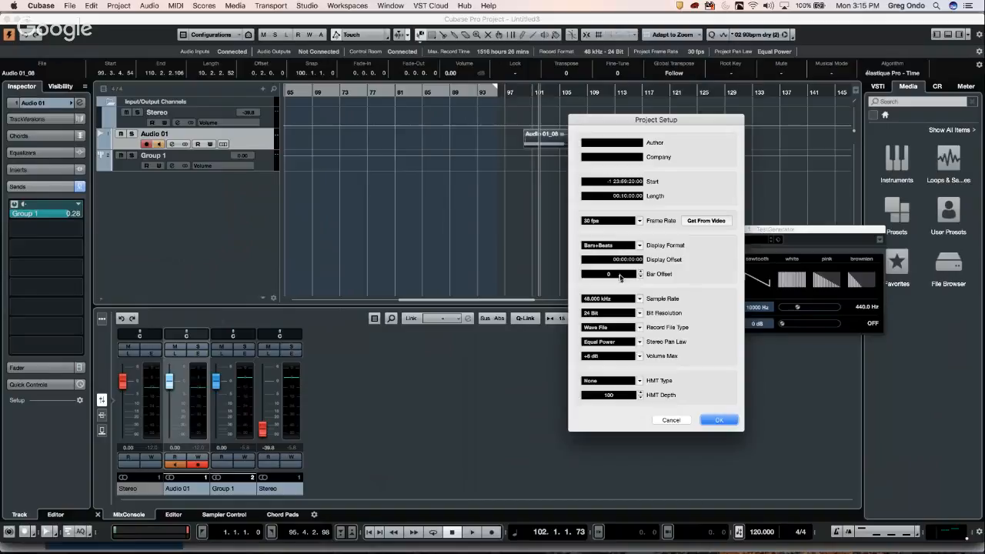
click(614, 344)
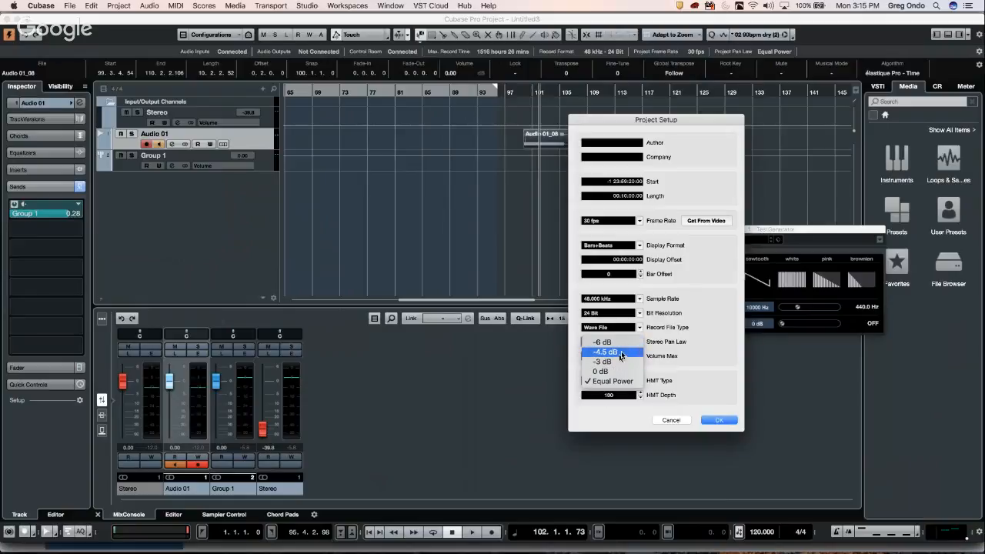
click(619, 372)
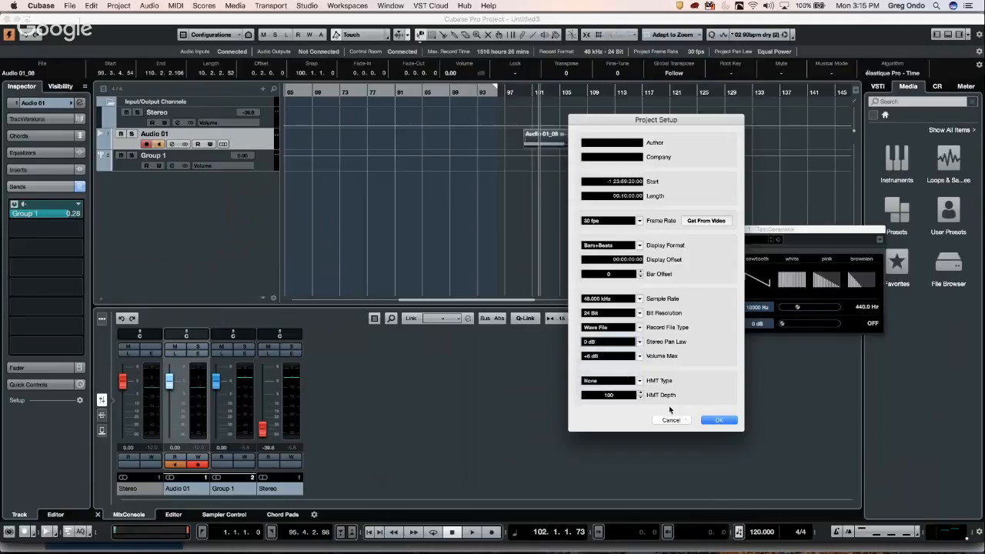
click(711, 418)
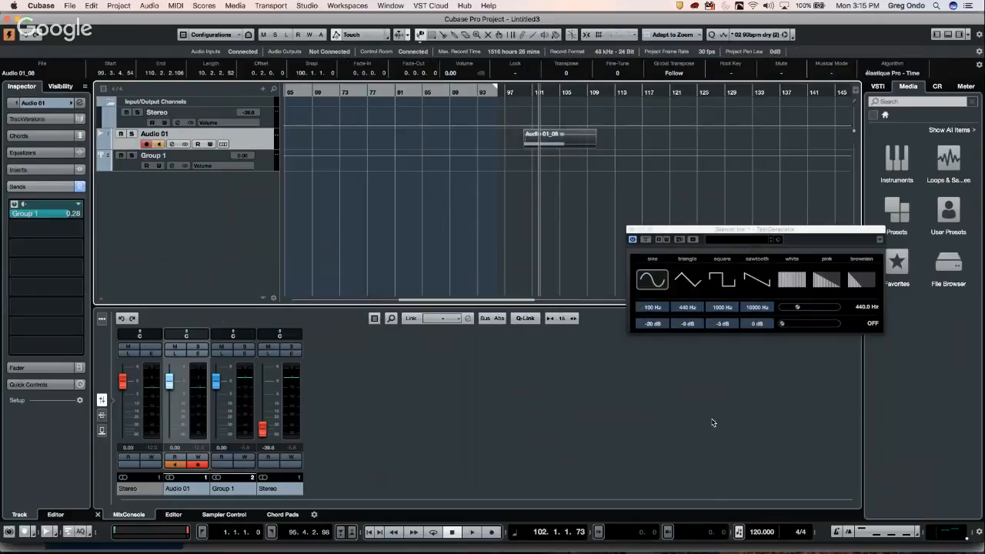
key(space)
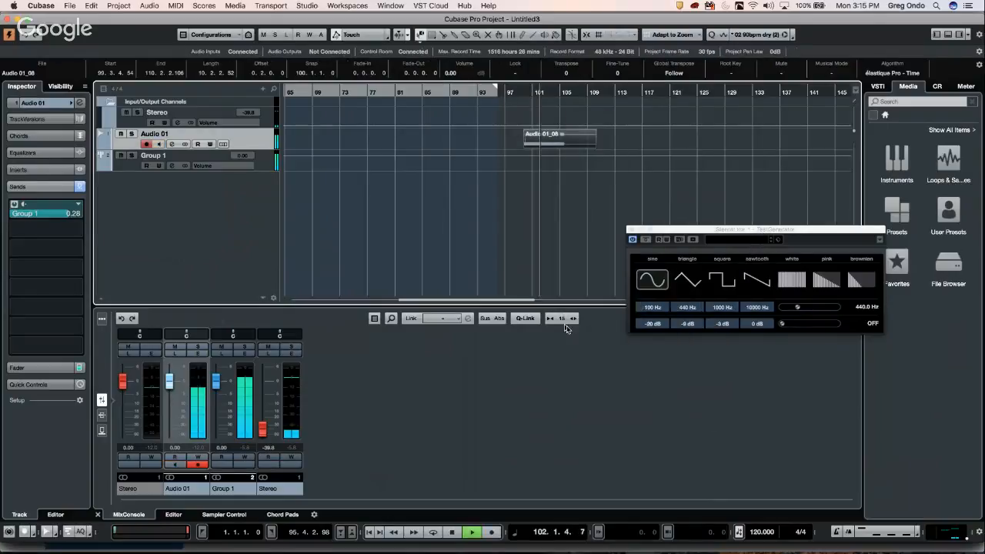
click(512, 177)
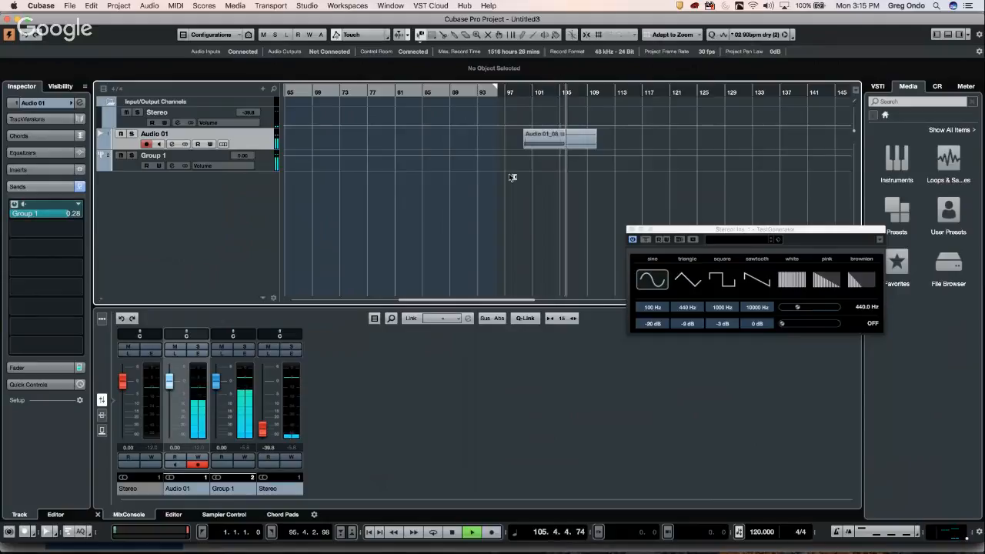
Step: Set the project's Stereo Pan Law to -6 dB and play the recorded clip again from its beginning
key(shift+s)
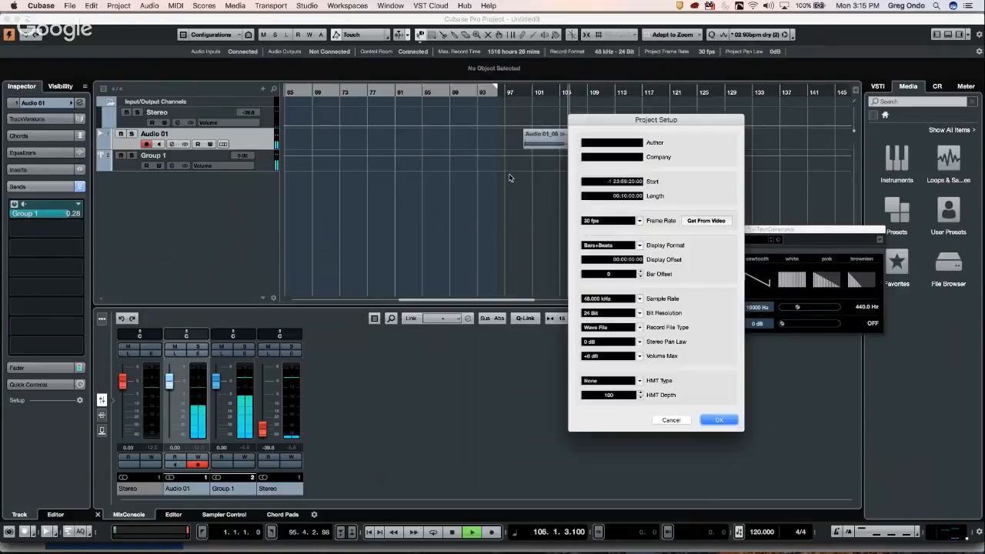
click(605, 341)
click(611, 374)
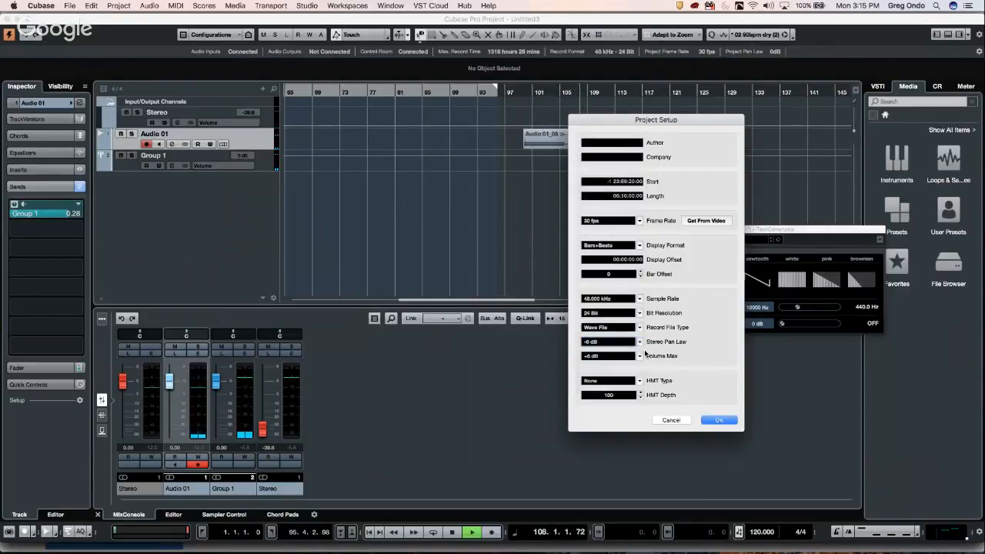
click(711, 421)
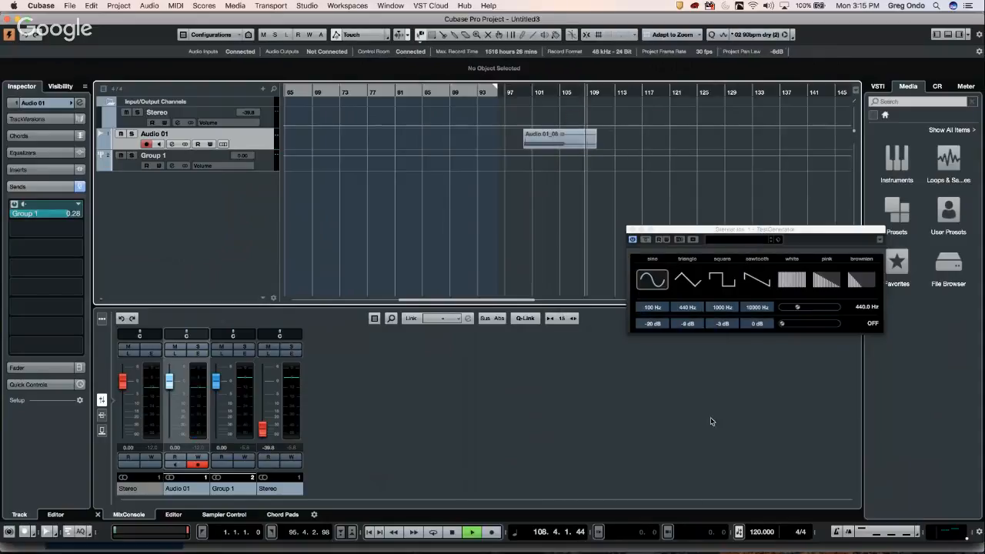
click(523, 91)
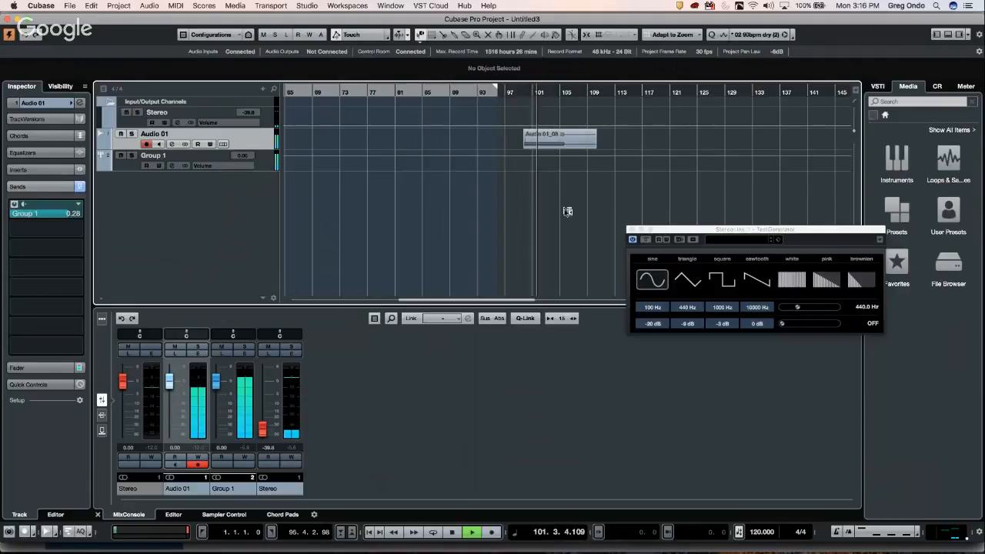
key(space)
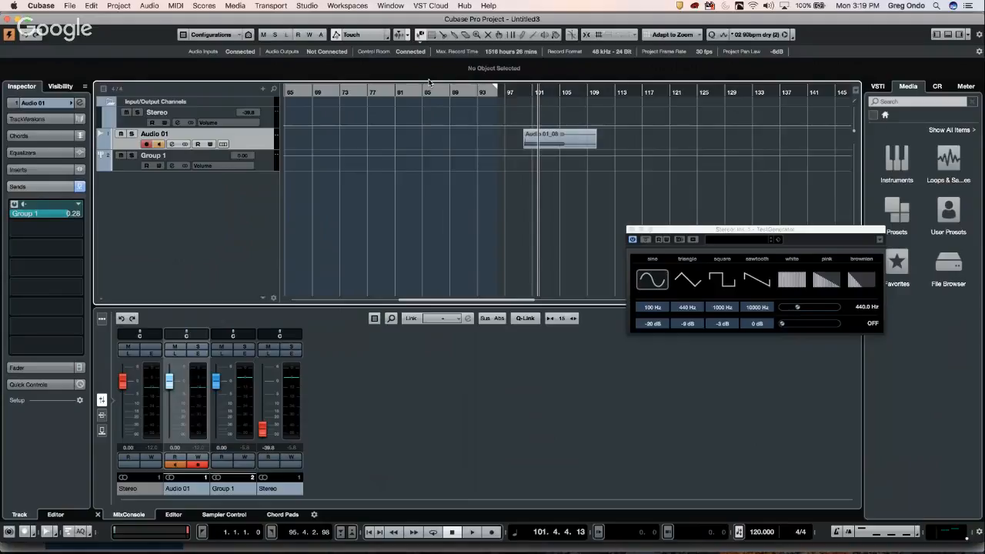
Step: Add a 5.1 output bus in the Audio Connections and close the window
click(297, 7)
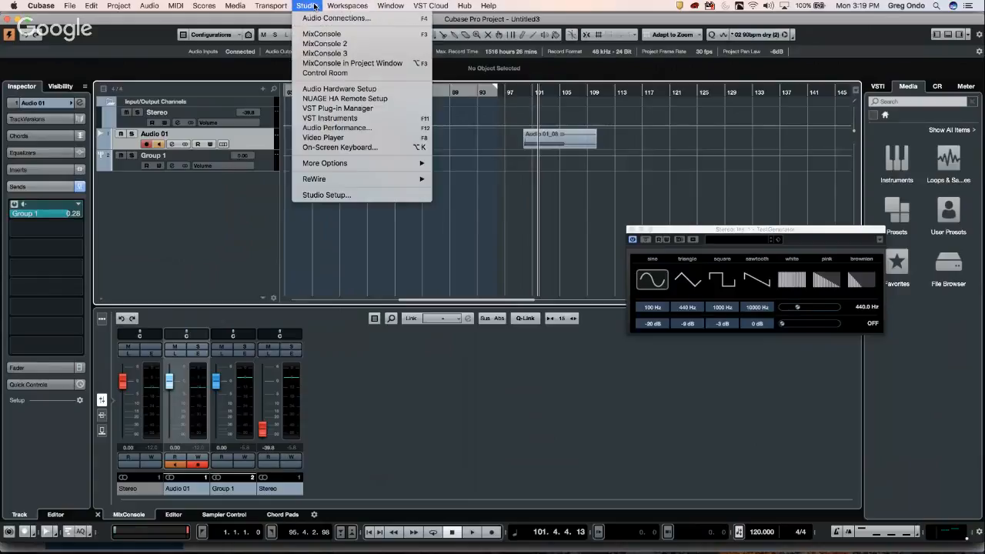
click(311, 18)
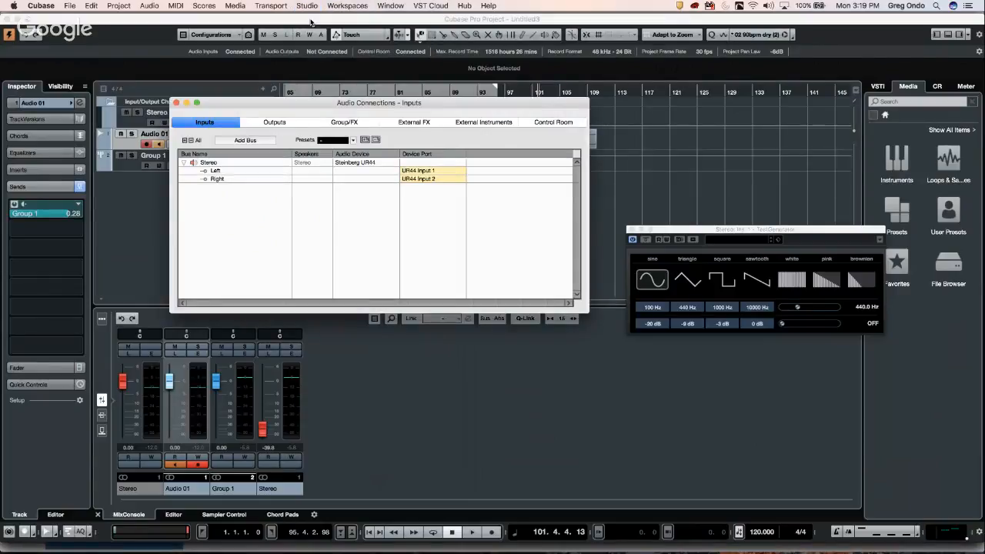
click(274, 123)
right_click(226, 214)
click(239, 215)
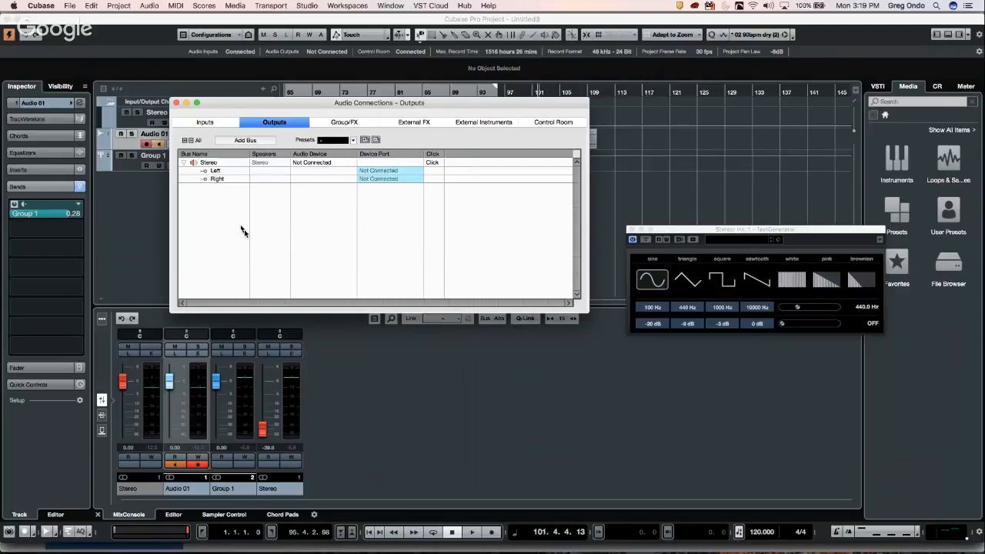
right_click(210, 207)
mouse_move(241, 226)
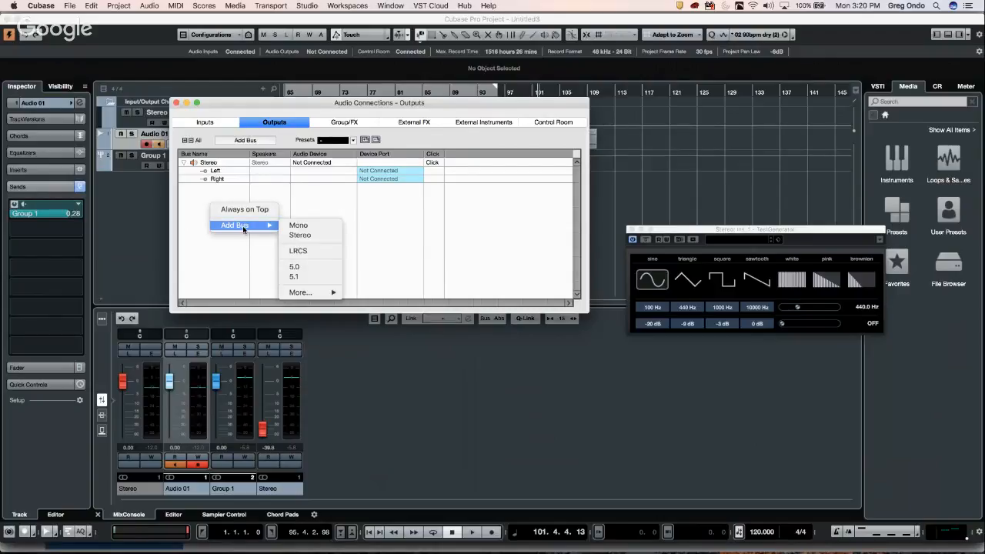
click(308, 277)
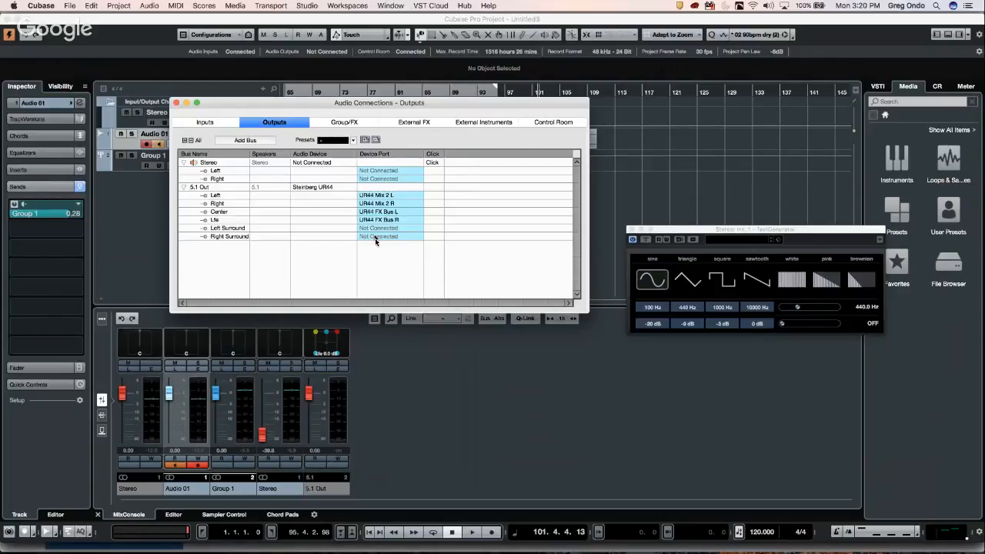
click(176, 102)
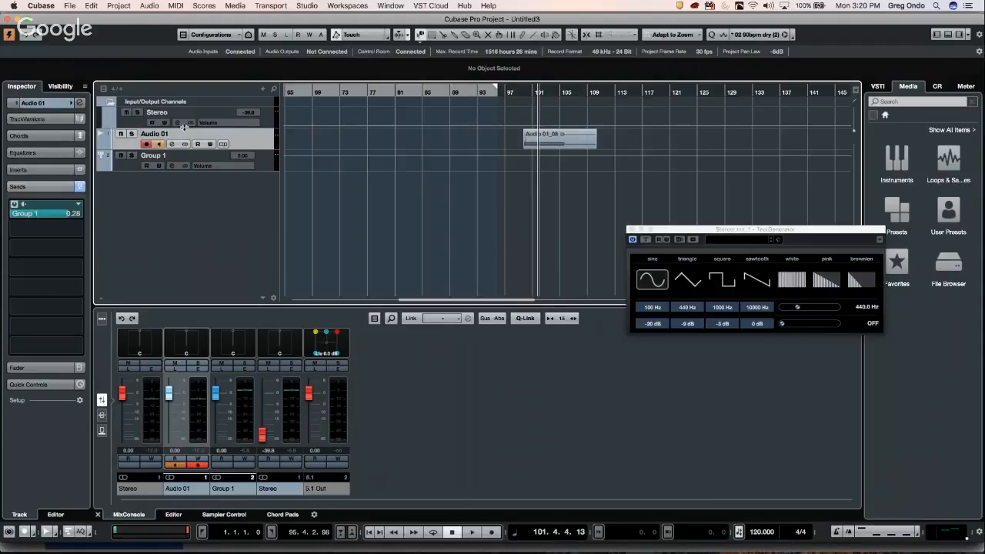
Step: Route the output of the Audio 01 track to the 5.1 Out bus
click(45, 105)
click(42, 201)
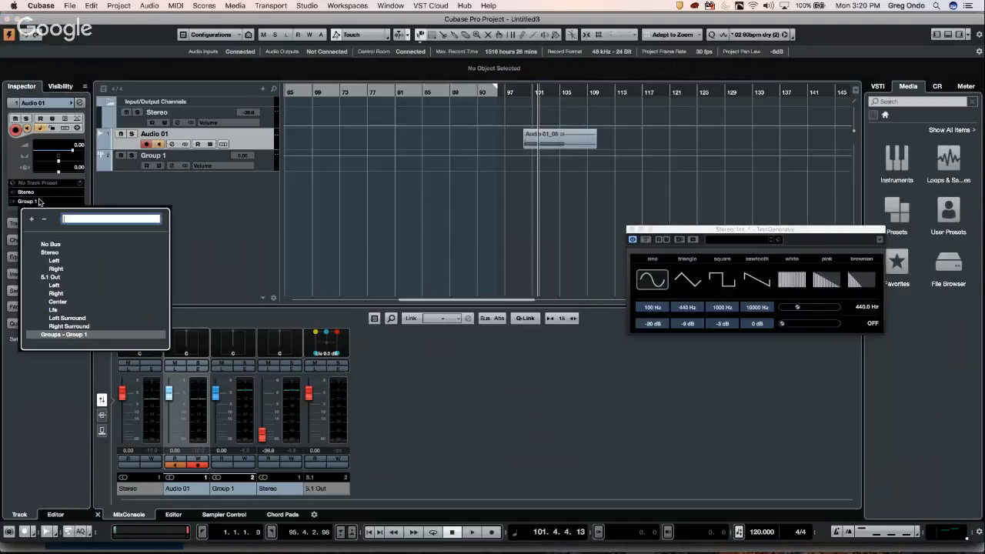
click(51, 276)
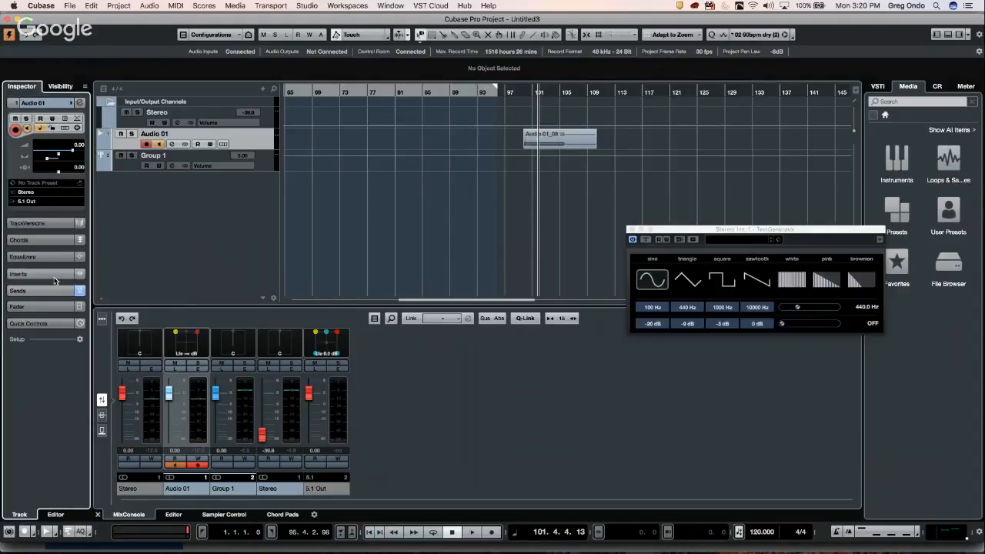
Step: Add an FX channel track in 5.1 configuration with the REVelation reverb as its effect and close the plug-in window
right_click(217, 206)
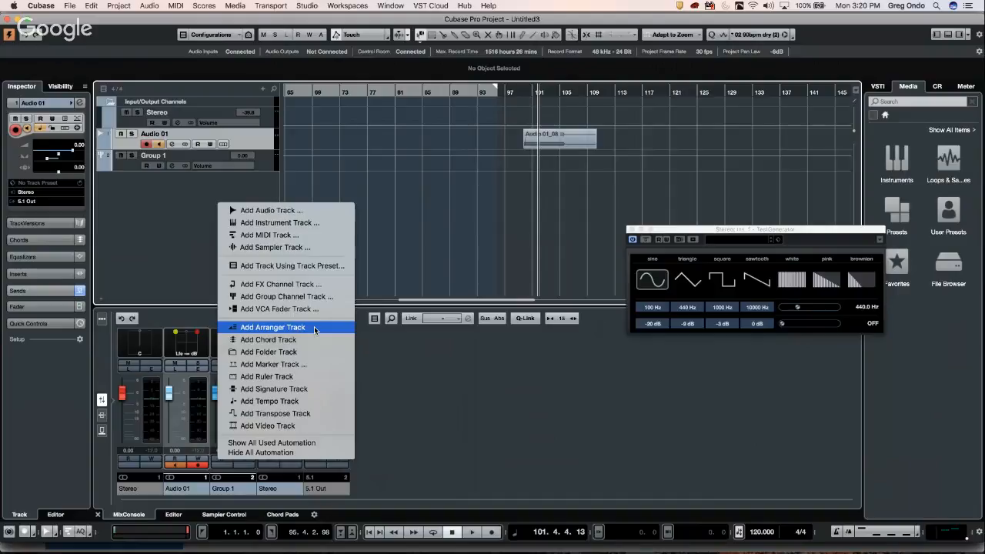
click(313, 287)
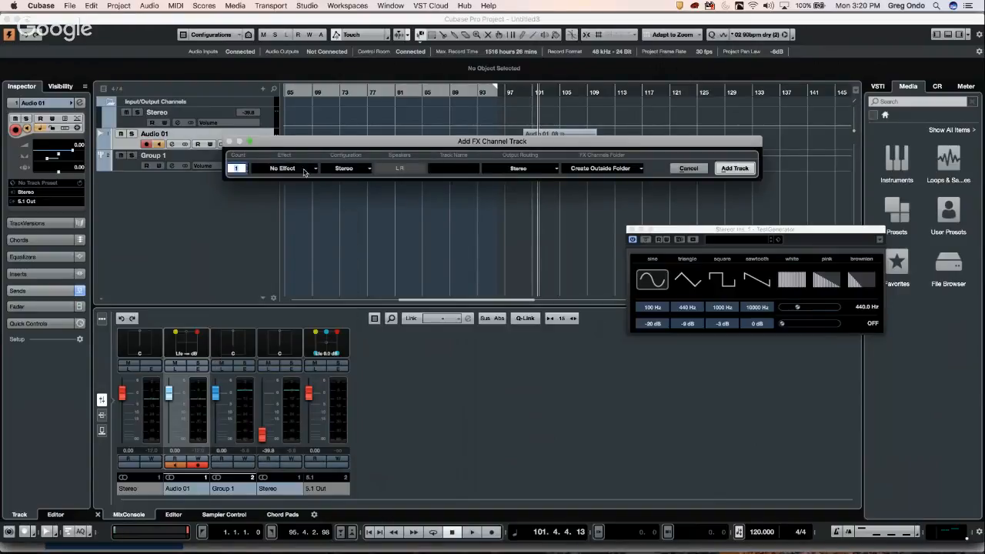
click(349, 171)
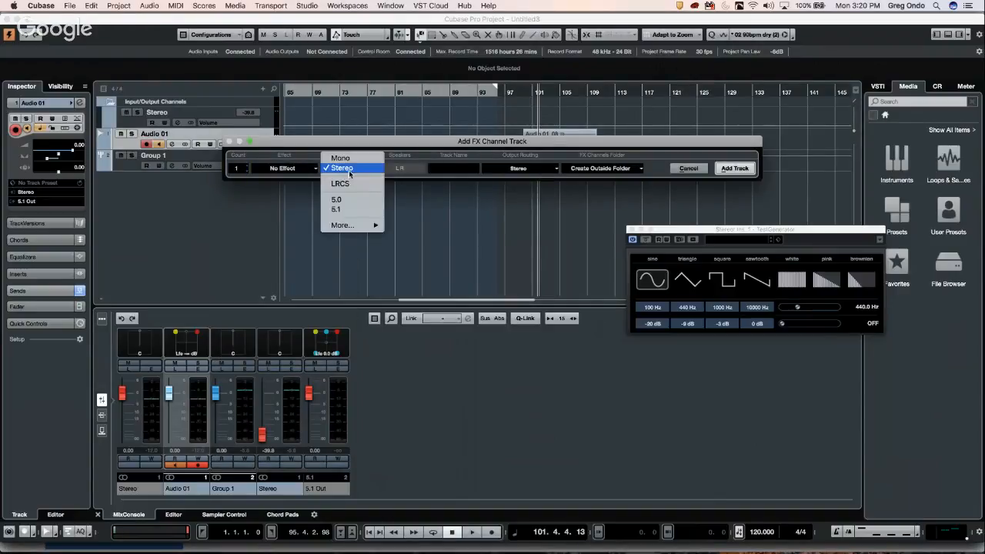
click(358, 210)
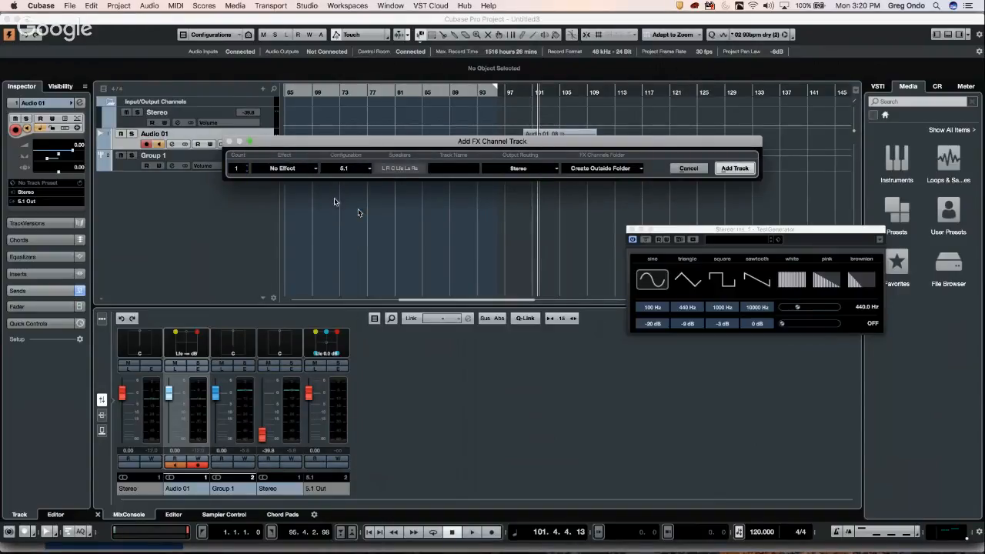
click(274, 168)
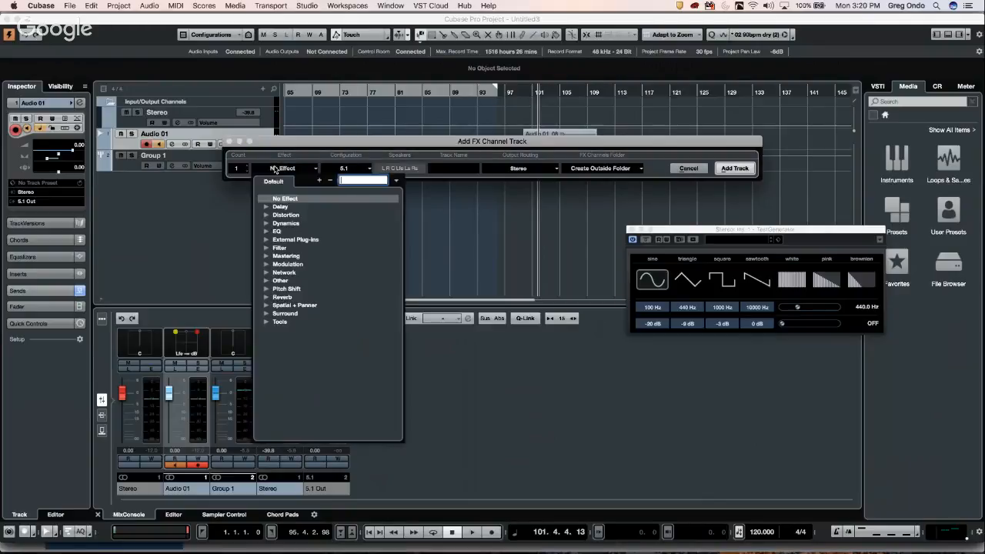
click(267, 297)
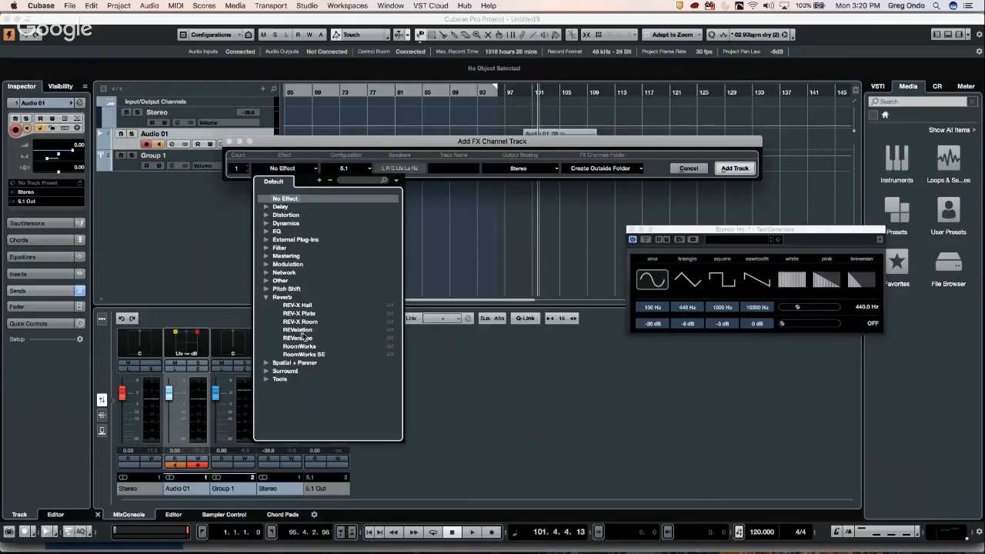
click(303, 331)
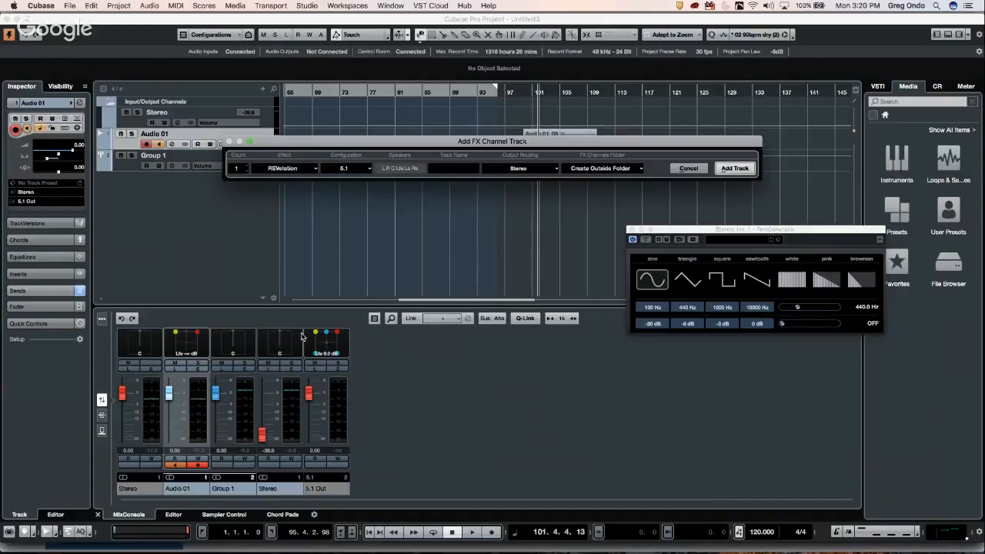
click(733, 169)
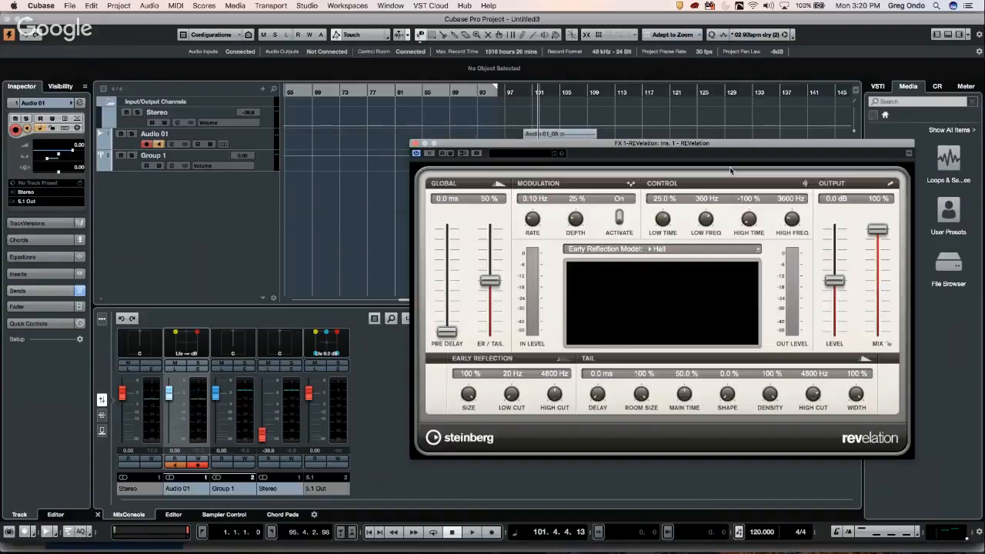
click(414, 143)
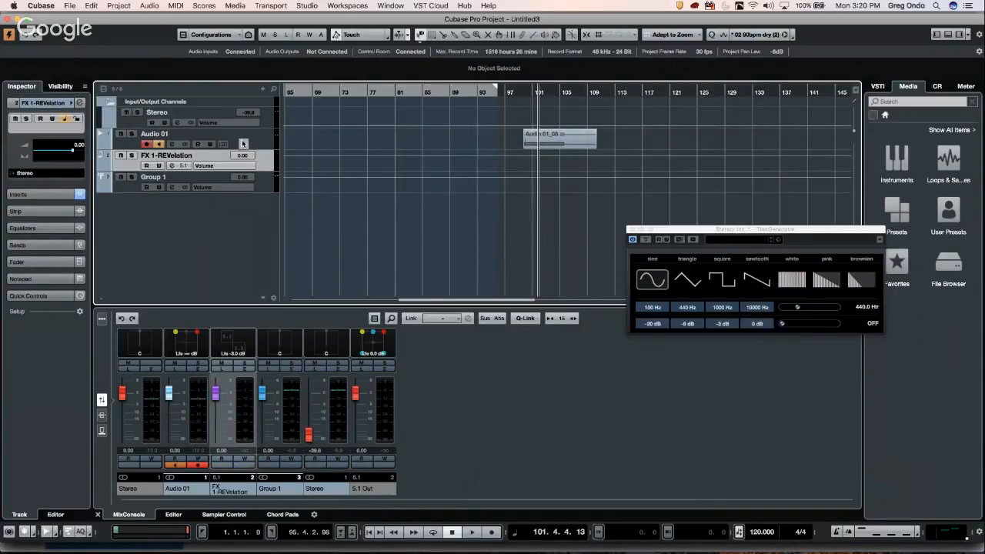
Step: Add a send to FX 1-REVelation in the second send slot of the Audio 01 channel and activate it
click(245, 144)
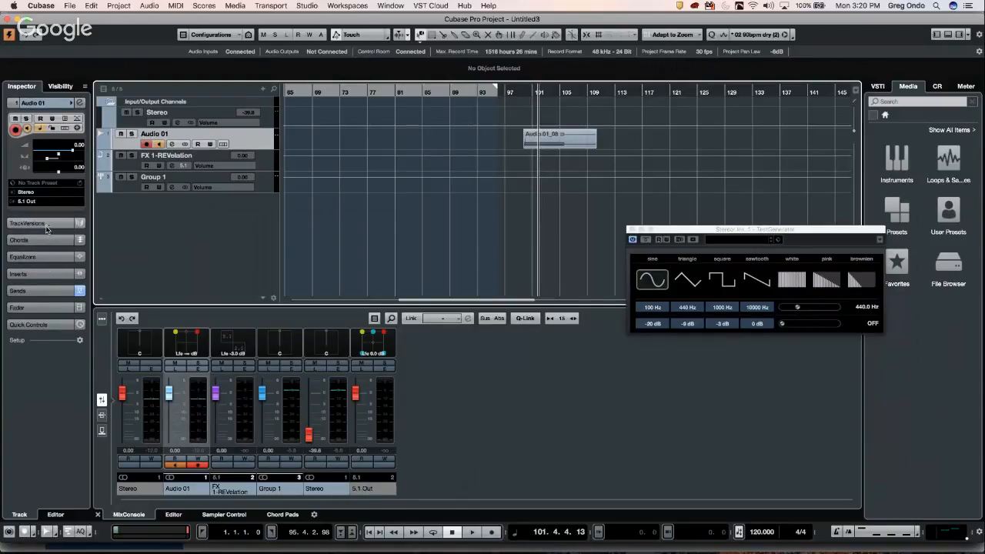
click(80, 104)
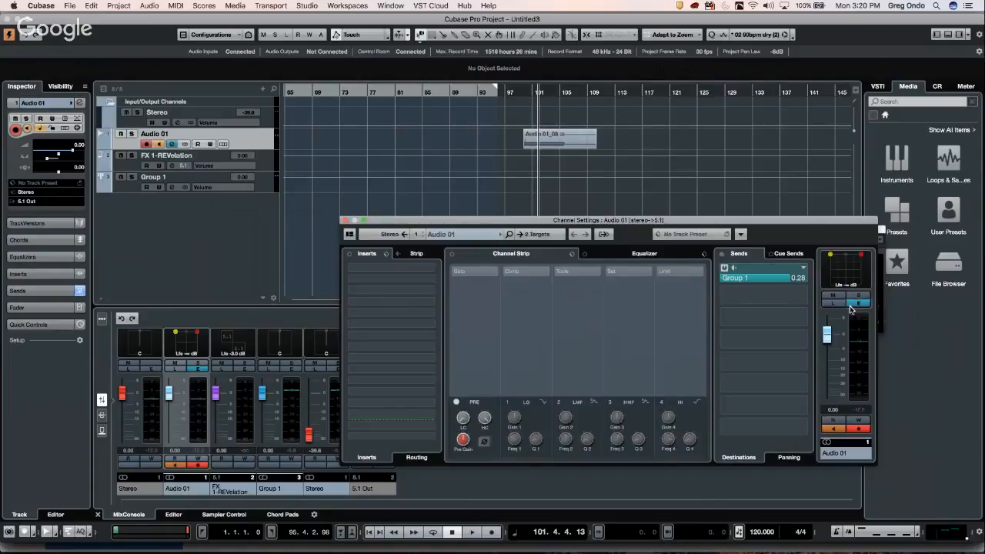
click(801, 296)
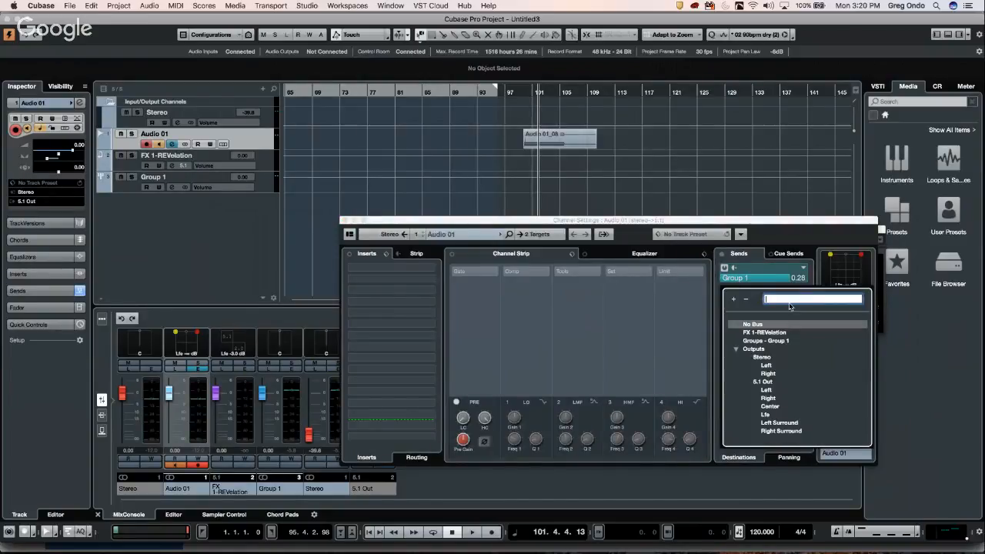
click(754, 333)
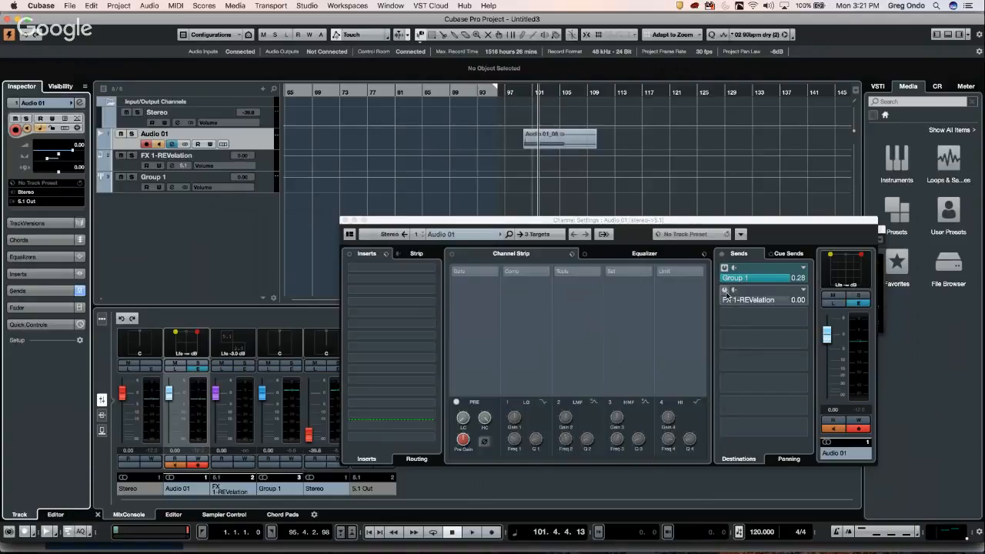
click(724, 290)
Step: Pan Audio 01 in its MultiPanner to about R43 and F8, then close the panner and the TestGenerator window
double_click(858, 262)
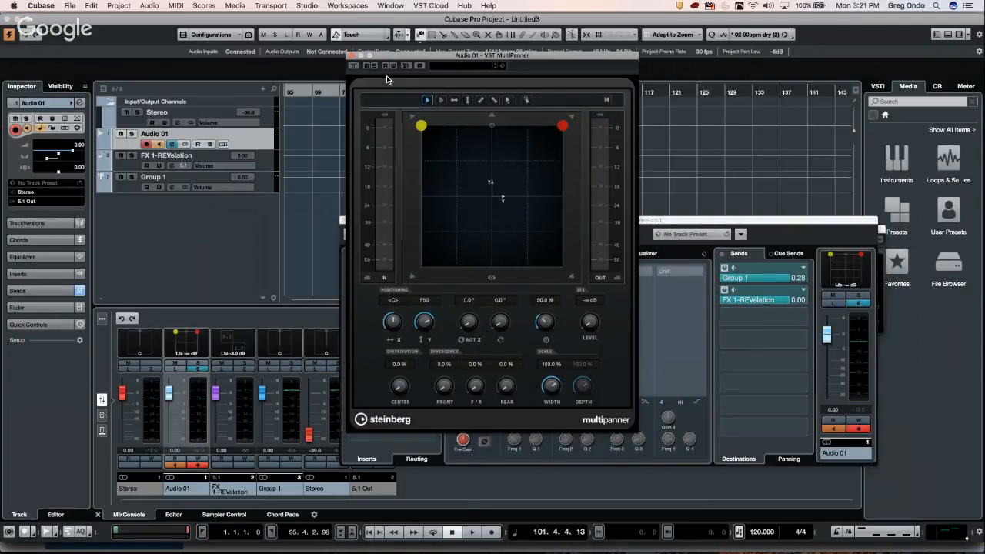
key(ctrl+Up)
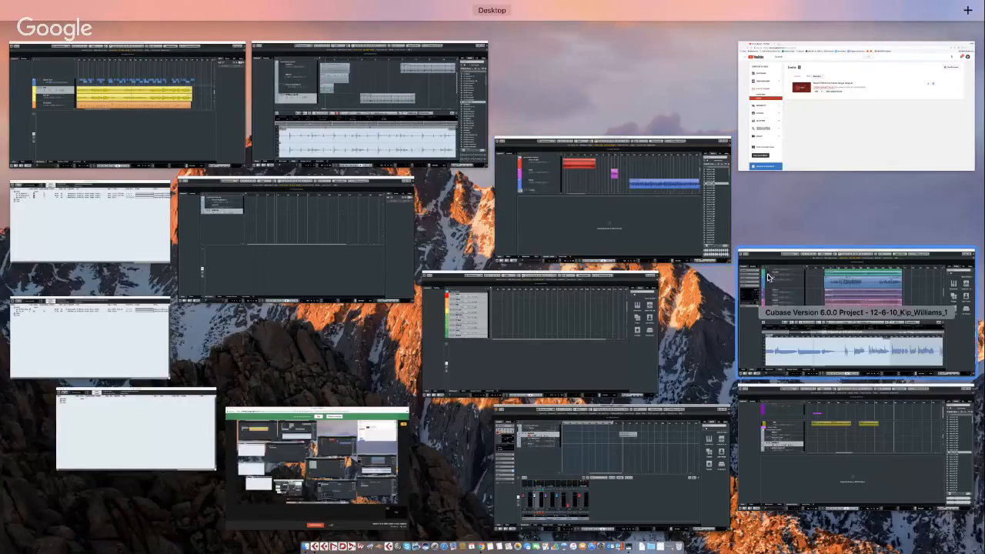
click(659, 436)
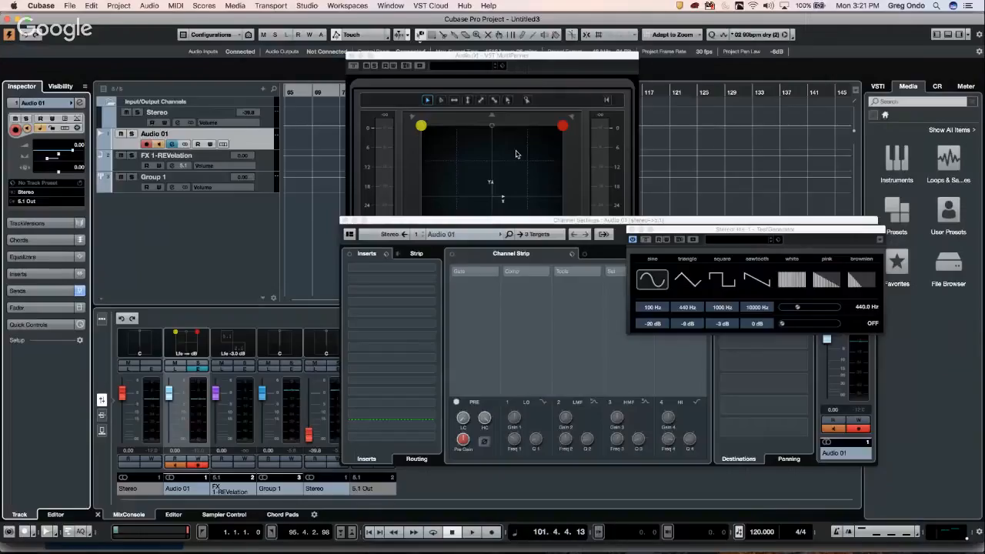
drag(516, 154, 501, 198)
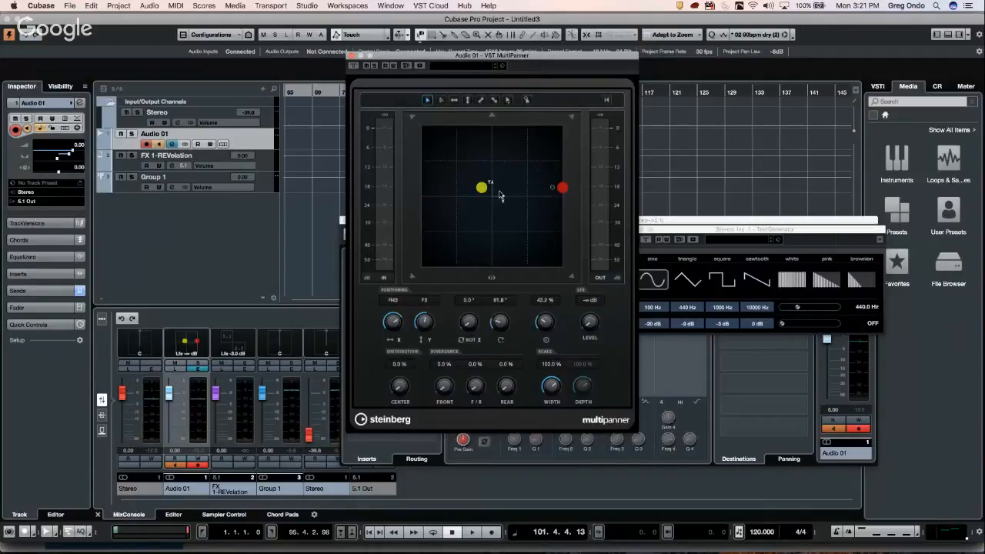
click(352, 55)
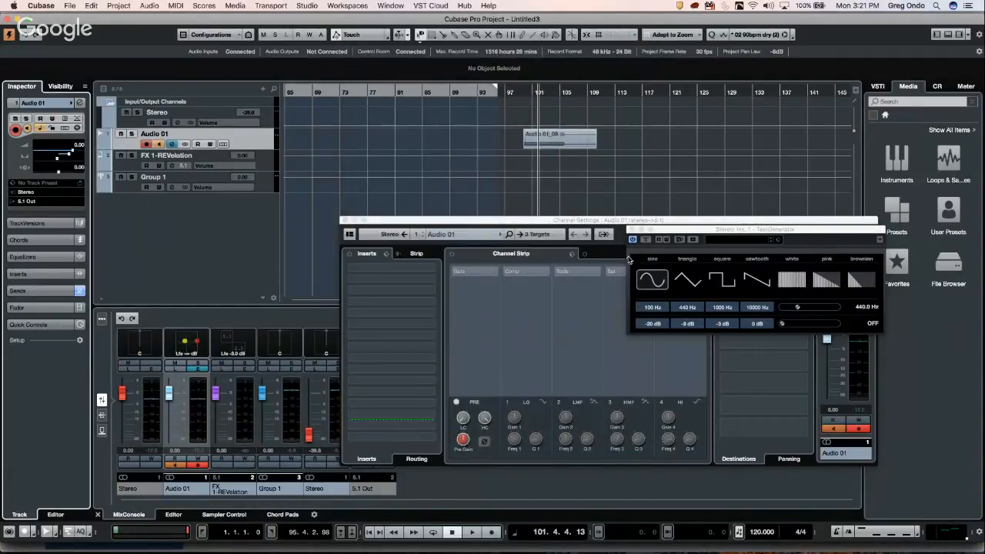
click(631, 229)
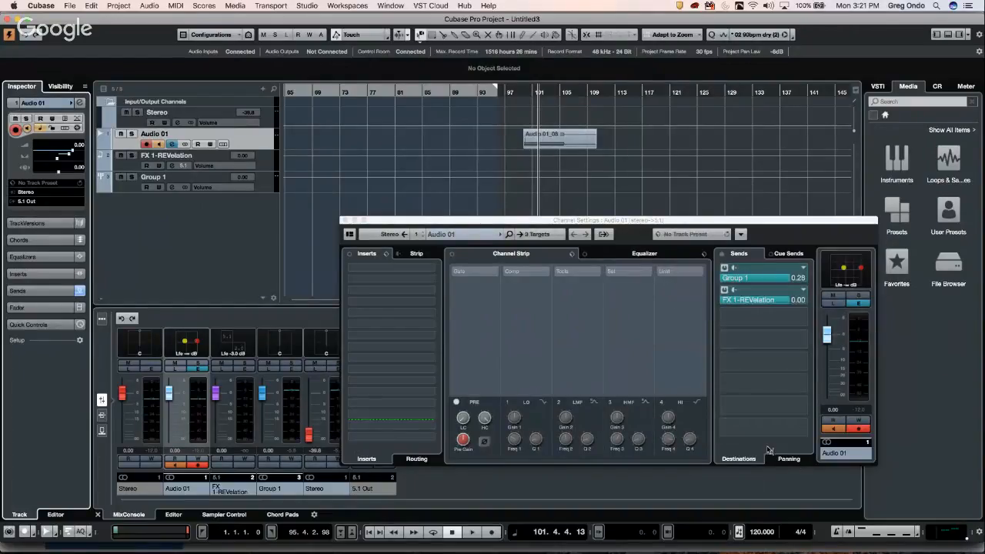
Step: Show the send panning of Audio 01, shift the reverb send's surround position toward the rear, and close the channel settings
click(791, 460)
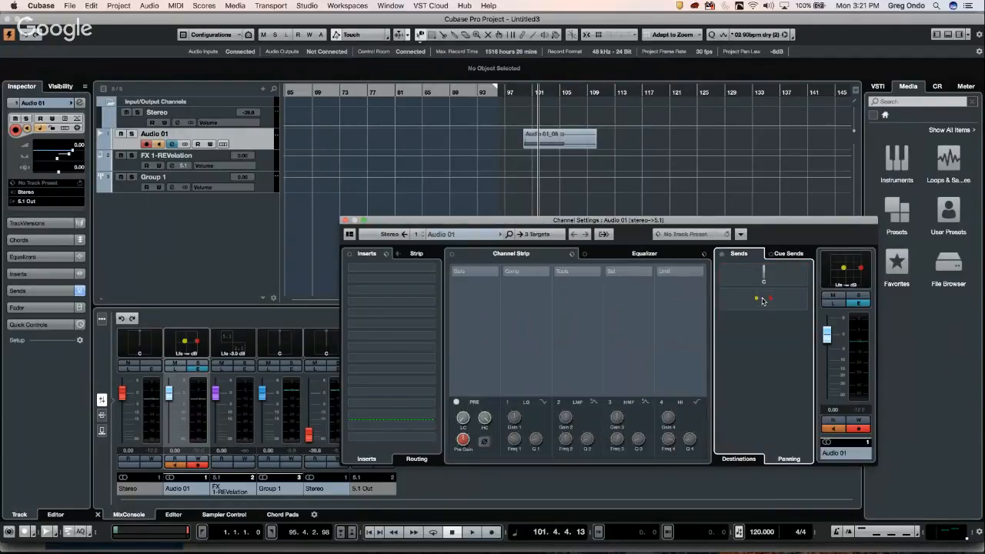
mouse_move(761, 300)
mouse_down()
mouse_move(764, 322)
mouse_move(776, 320)
mouse_move(750, 291)
mouse_move(784, 314)
mouse_move(768, 290)
mouse_move(746, 313)
mouse_move(760, 324)
mouse_move(765, 307)
mouse_move(790, 304)
mouse_move(758, 306)
mouse_move(777, 330)
mouse_move(785, 299)
mouse_move(771, 295)
mouse_move(760, 313)
mouse_up()
click(346, 221)
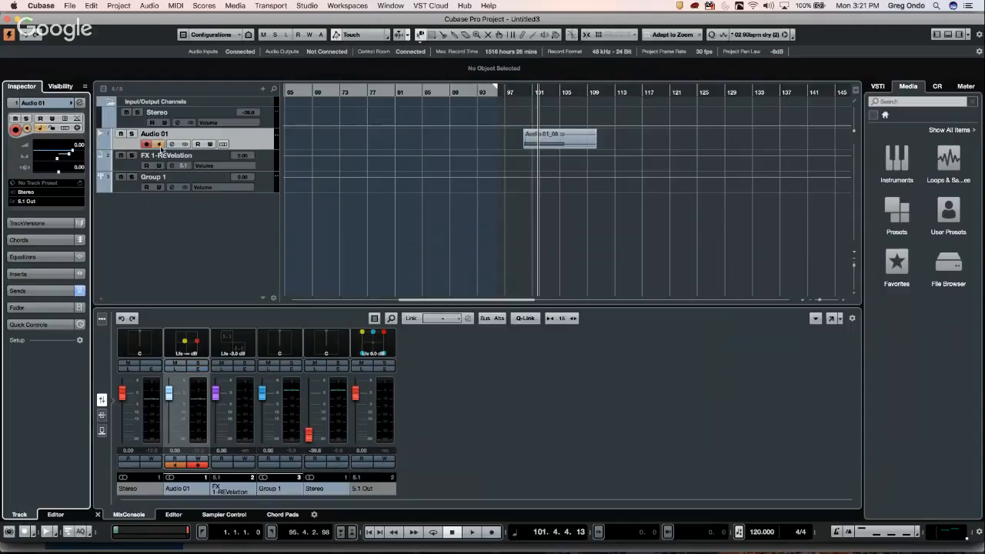
Step: Solo the FX 1-REVelation channel and route its output to the 5.1 Out bus
click(130, 157)
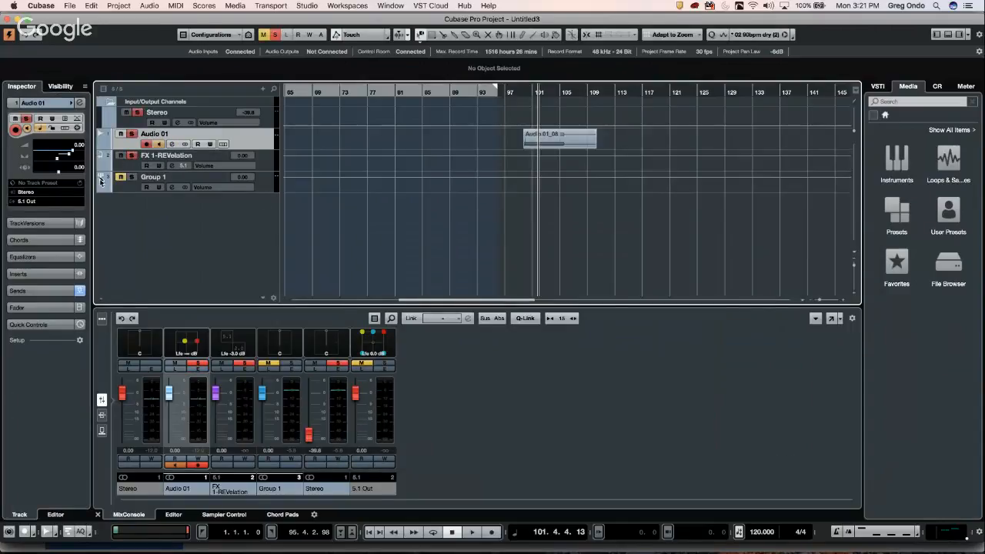
click(129, 170)
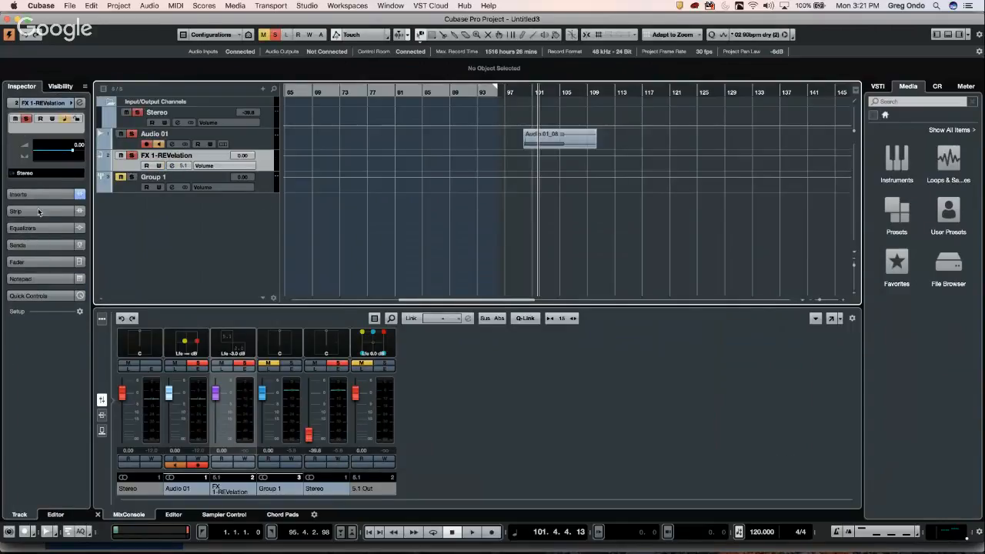
click(43, 176)
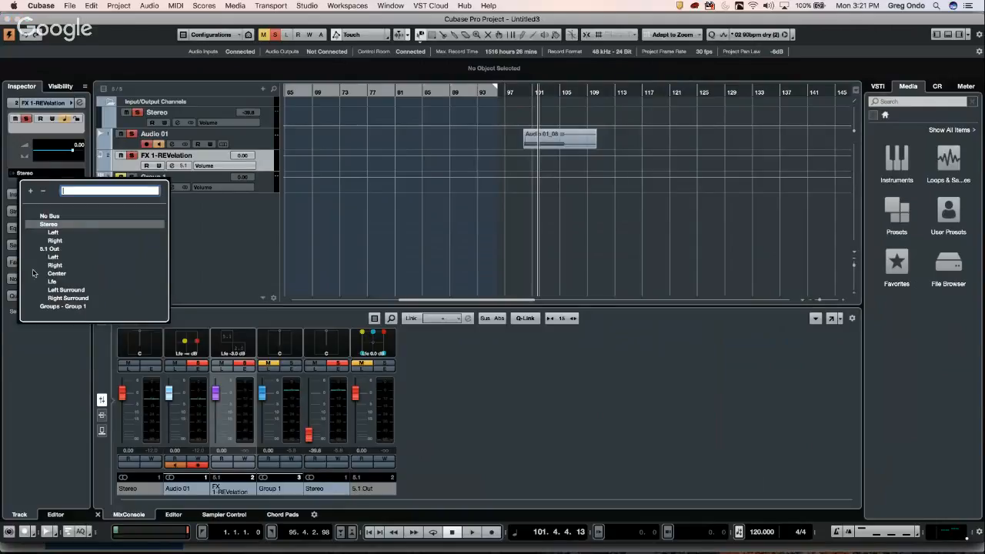
click(50, 250)
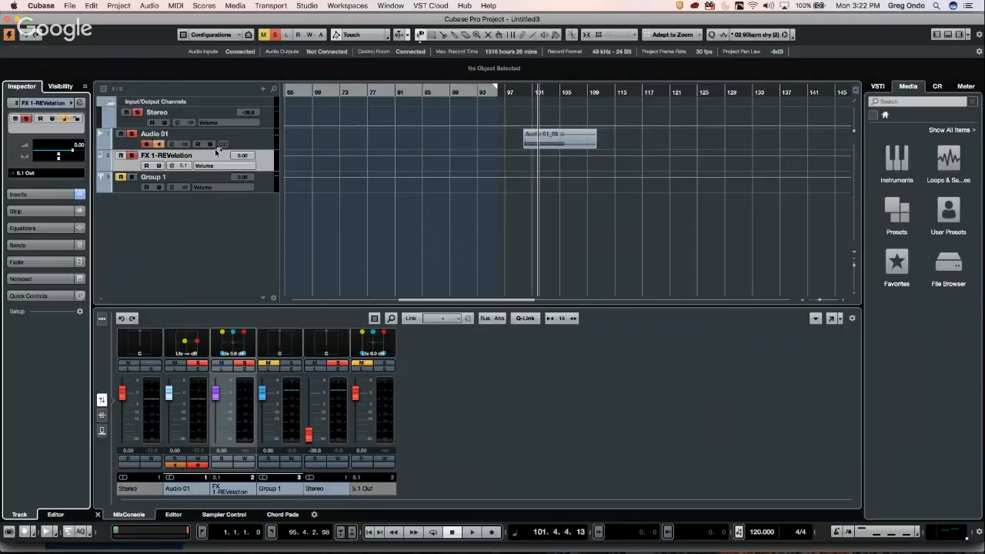
Step: Reopen the Audio 01 channel settings and move the reverb send's surround pan position to the right
click(257, 146)
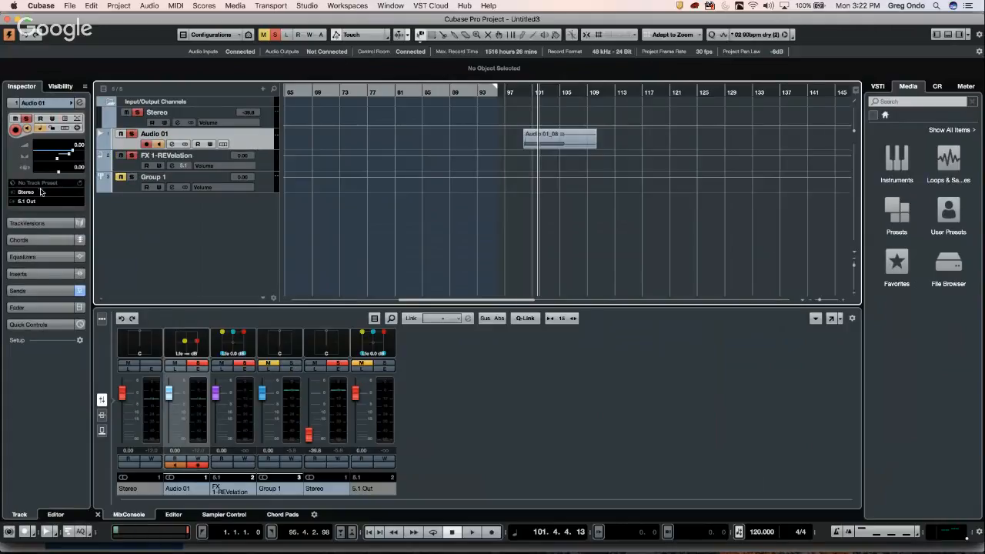
click(79, 102)
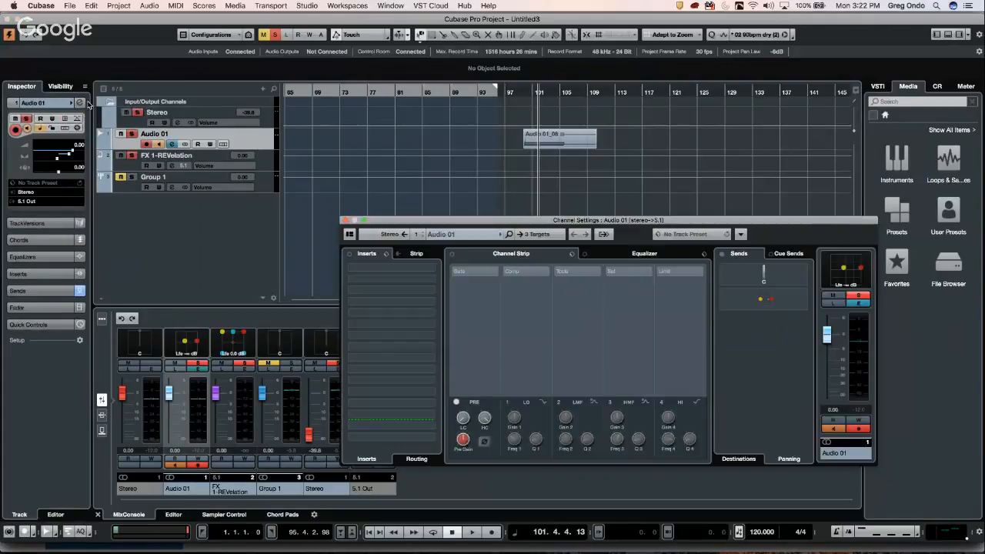
click(765, 302)
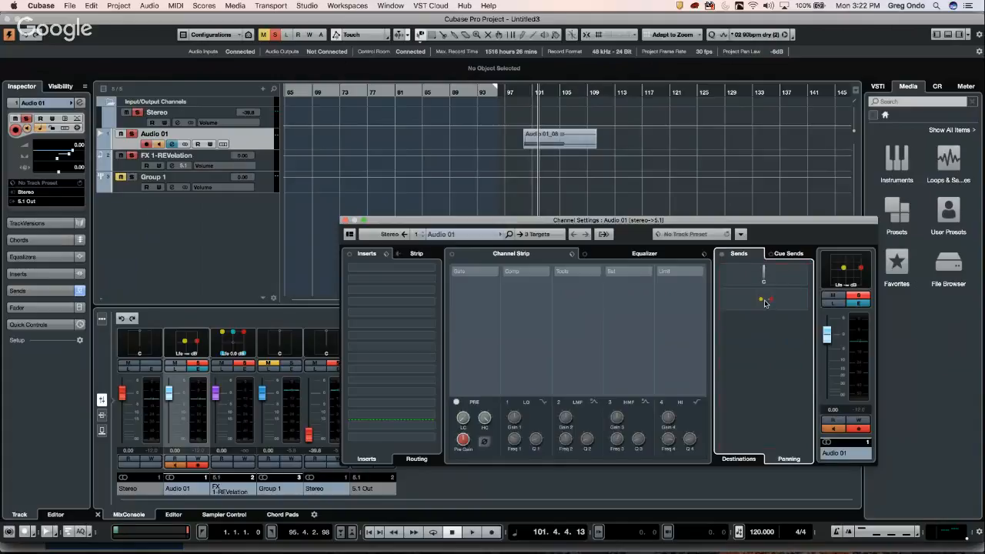
mouse_move(764, 301)
mouse_down()
mouse_move(741, 302)
mouse_move(776, 302)
mouse_up()
Step: Move the FX 1-REVelation surround image toward the rear right in its MultiPanner, adjust its orbit and signal rotation, and close both windows
click(264, 163)
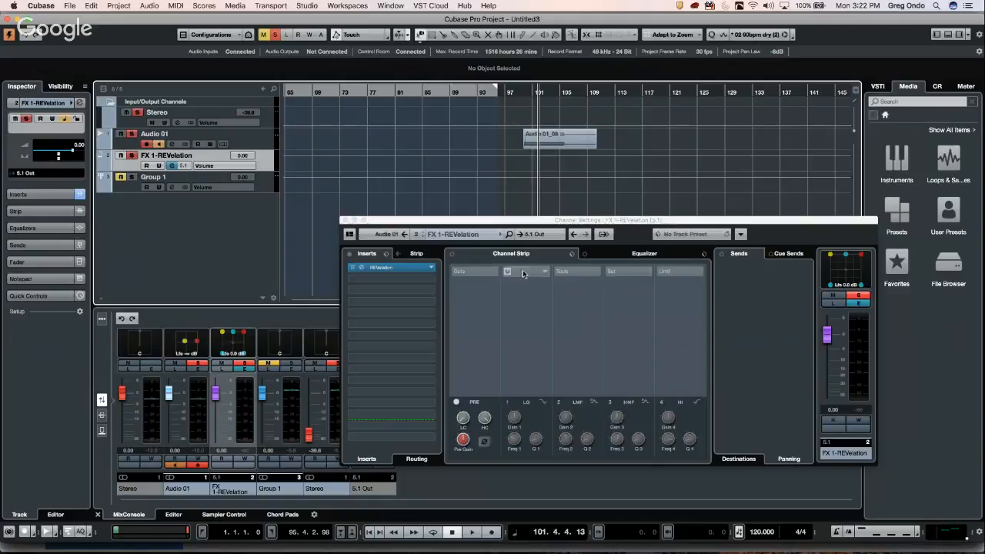
click(856, 271)
double_click(855, 271)
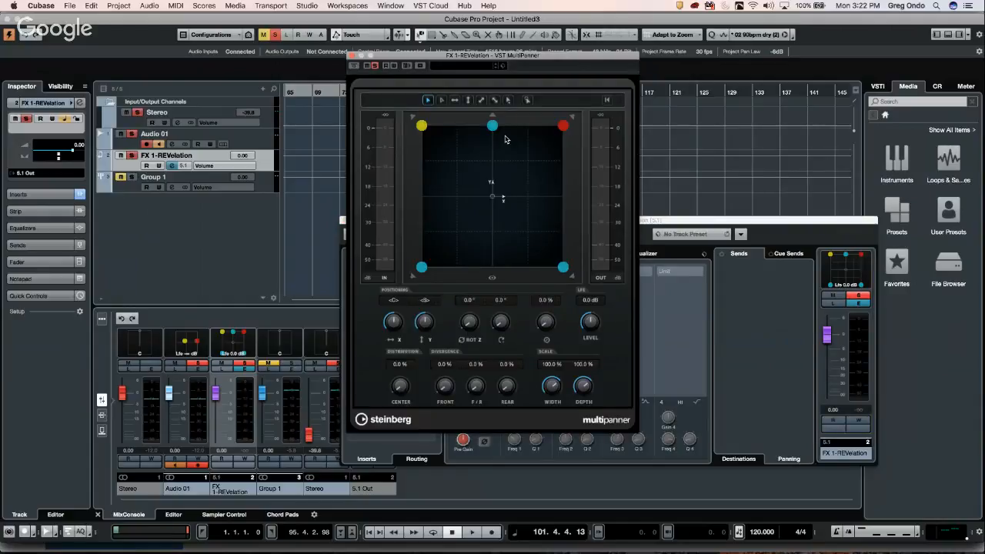
drag(496, 129, 483, 203)
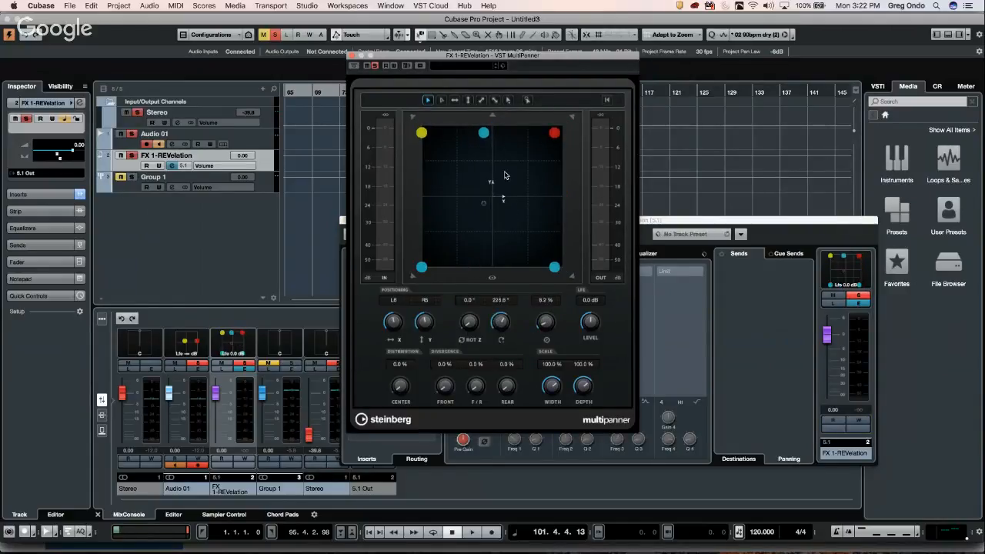
drag(485, 133, 503, 224)
drag(500, 321, 502, 260)
drag(468, 322, 457, 198)
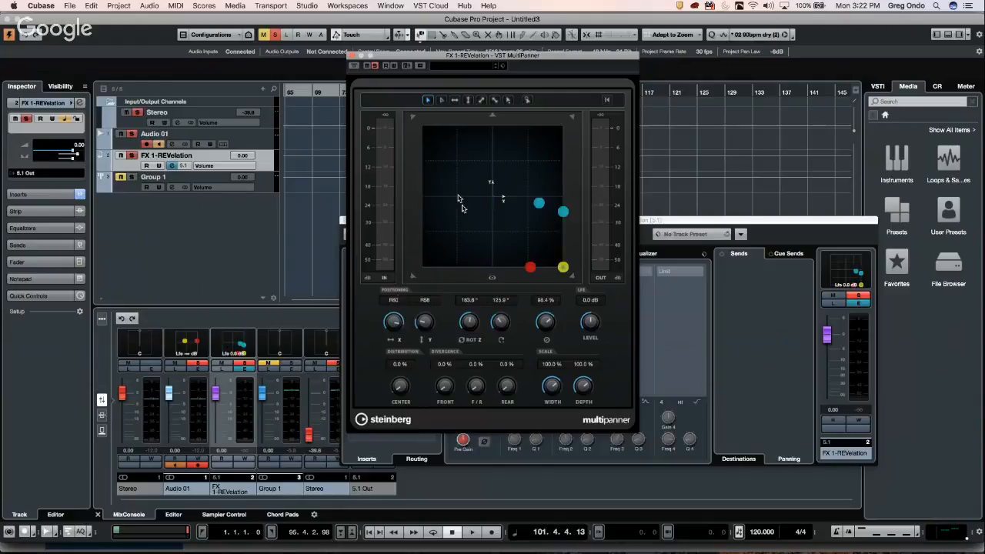
click(352, 56)
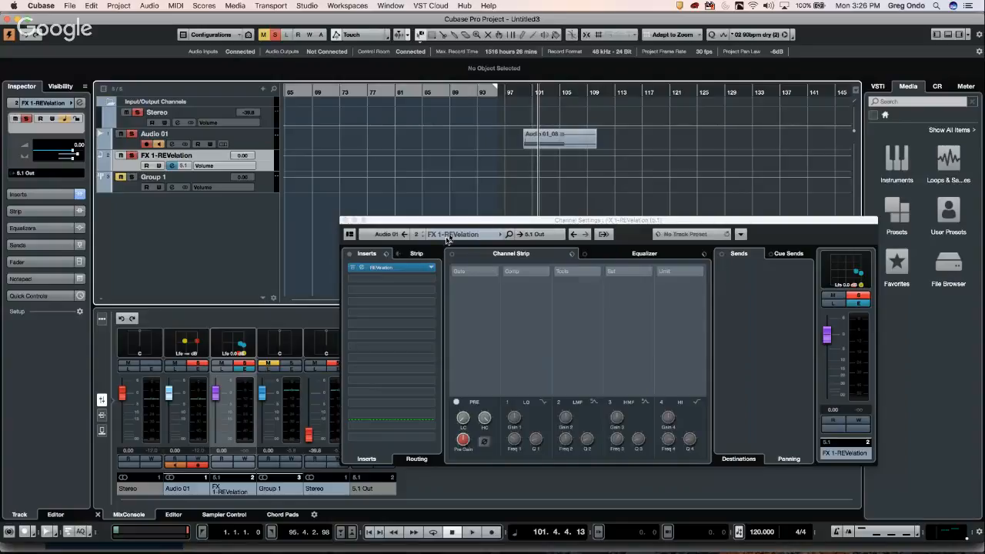
click(345, 221)
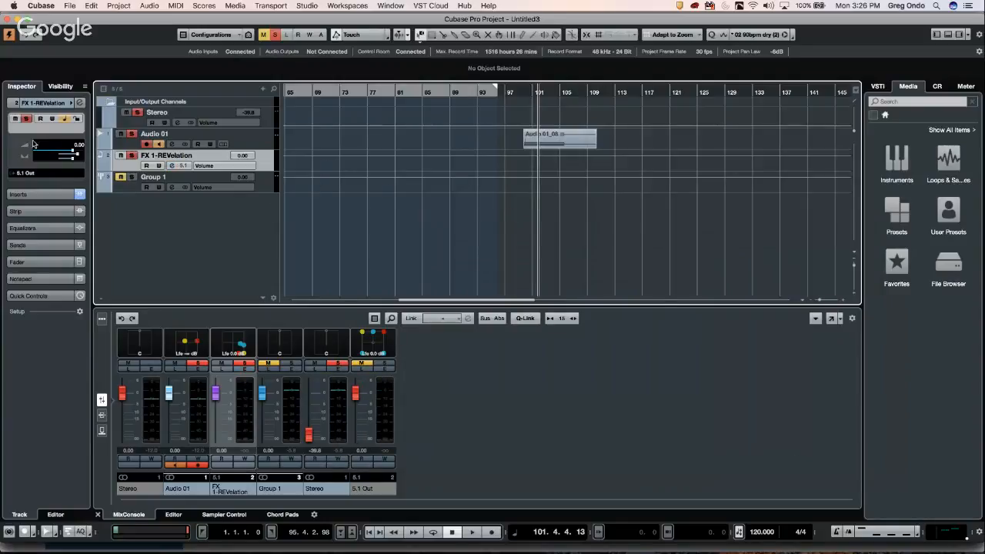
Step: Add one MIDI track to the project below the FX 1-REVelation channel
right_click(178, 202)
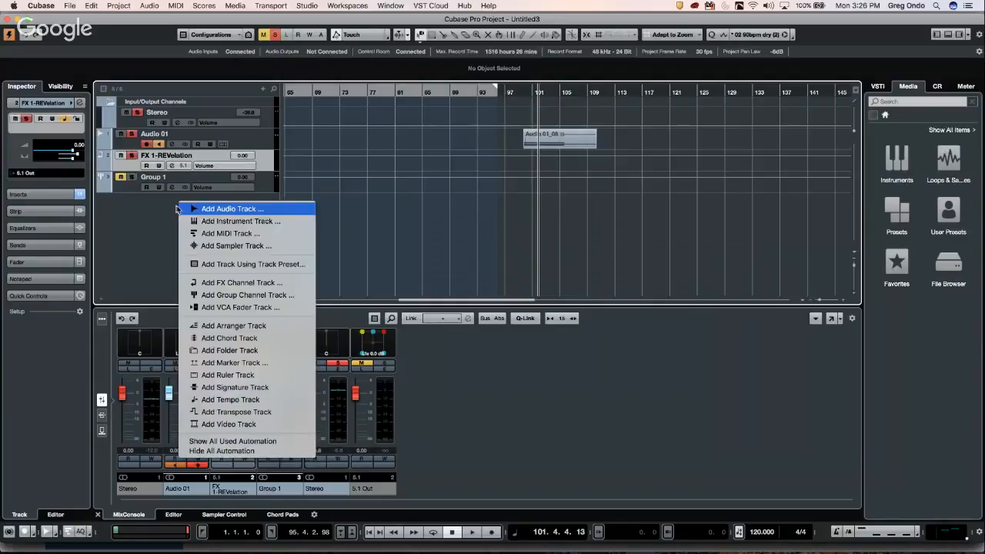
click(222, 234)
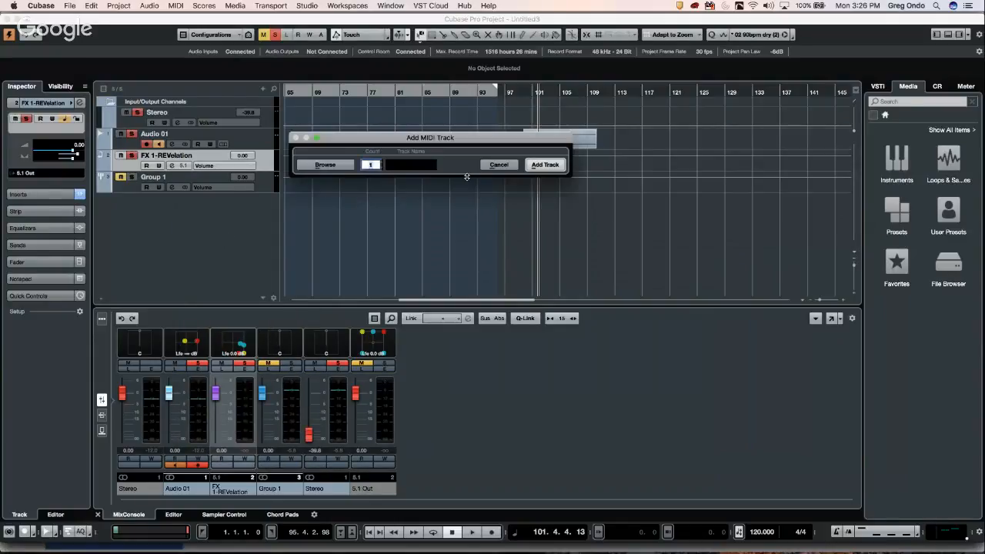
click(544, 164)
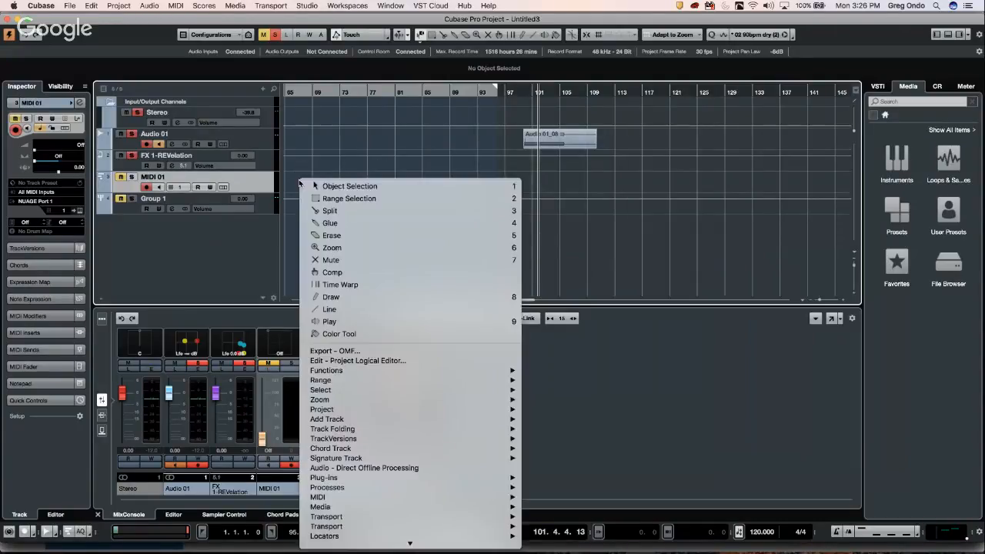
right_click(300, 181)
click(743, 185)
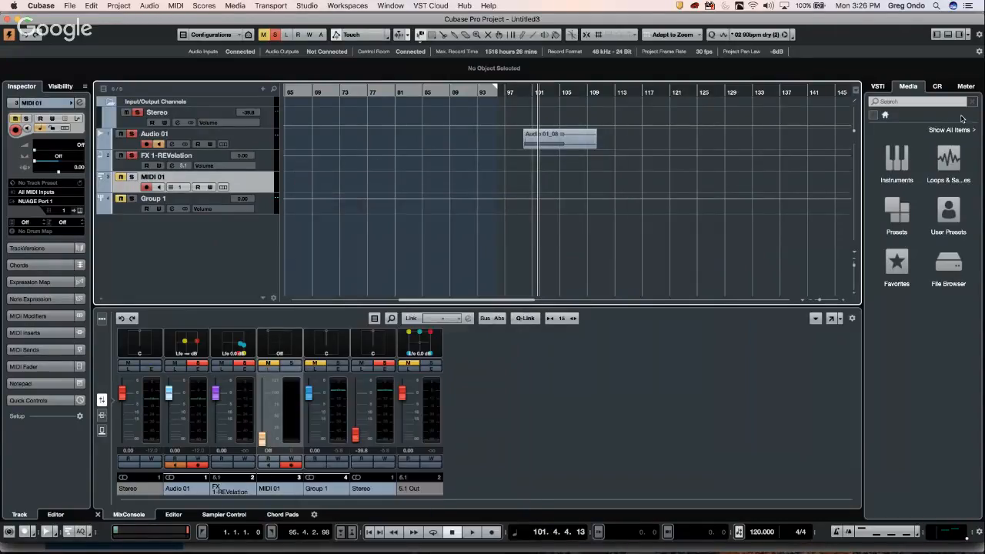
Step: Add an instrument track from the VST instrument rack using Groove Agent SE with Stereo output routing
click(882, 94)
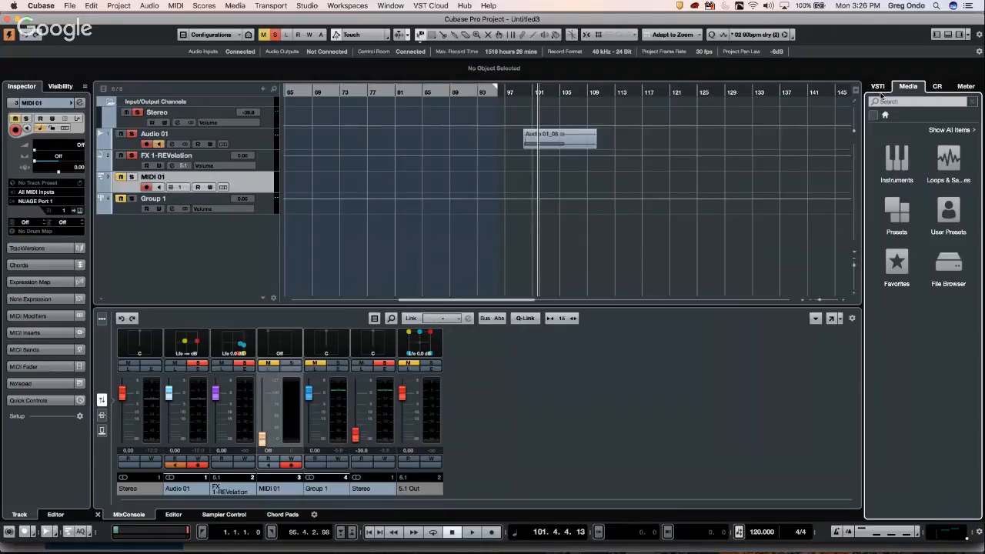
click(882, 90)
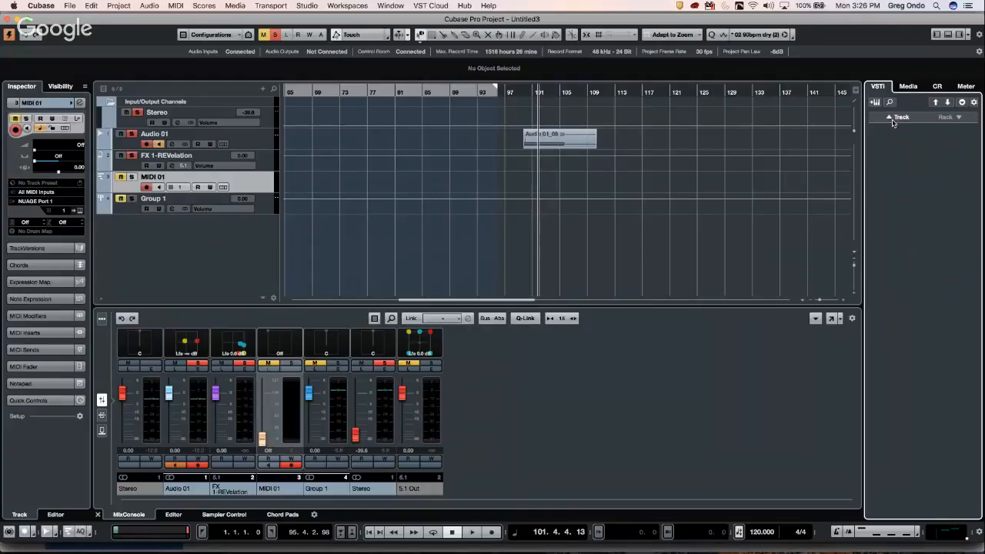
click(894, 120)
click(440, 168)
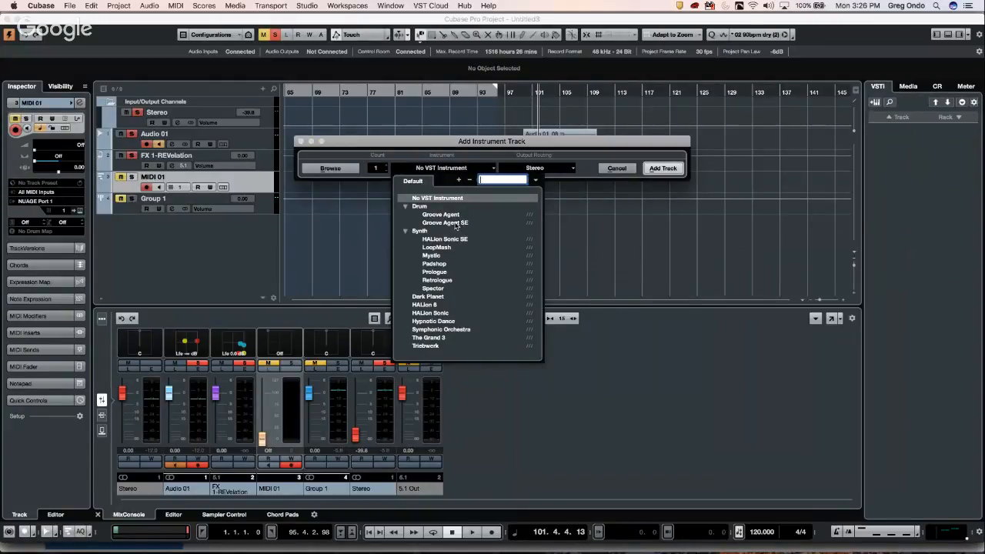
click(453, 223)
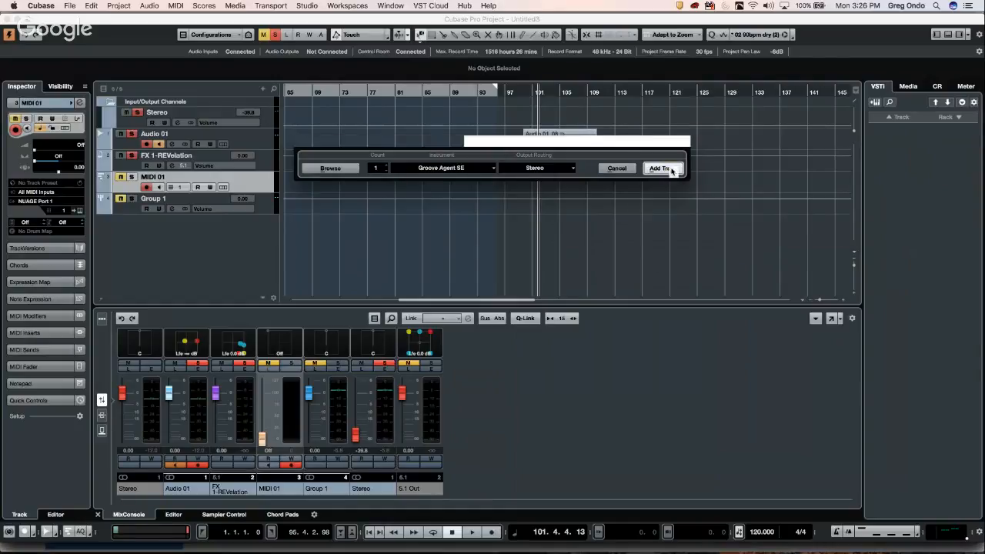
click(670, 168)
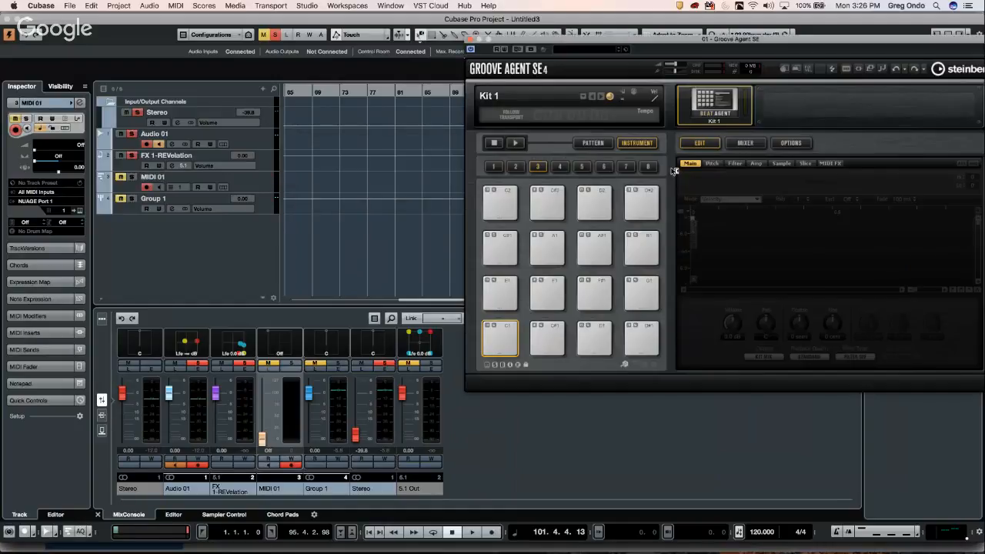
Step: Reveal and enlarge the Volume automation lane of the Groove Agent SE 01 track, closing the instrument window
right_click(712, 103)
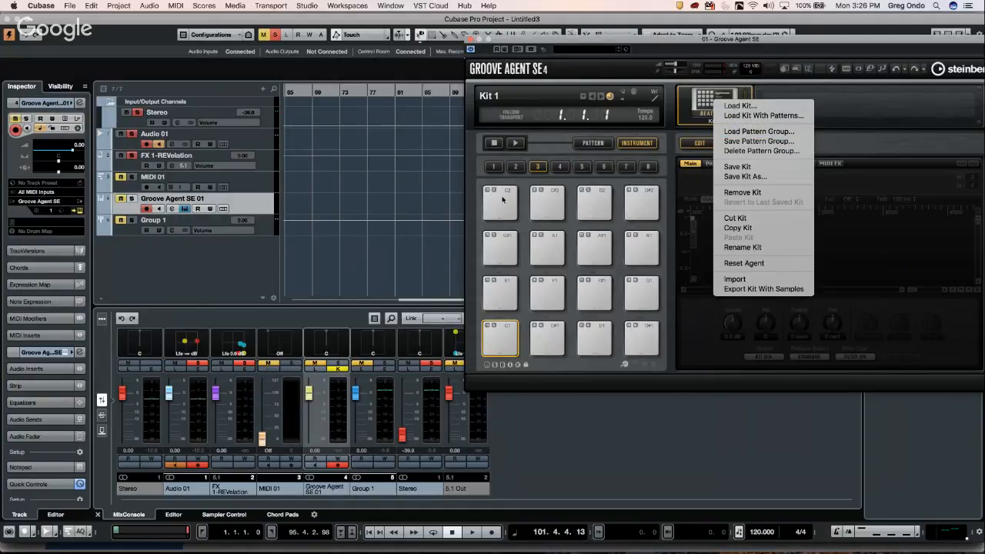
click(256, 209)
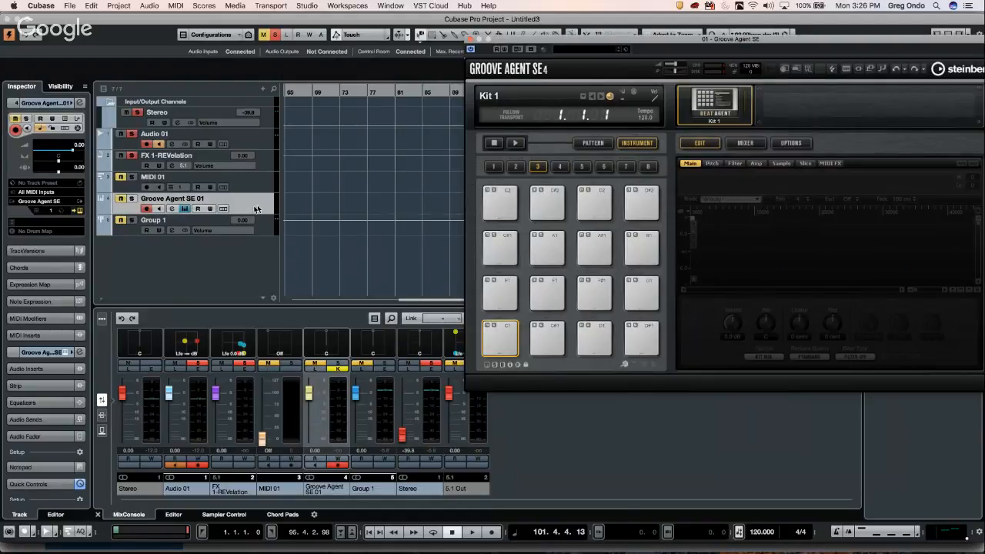
click(120, 211)
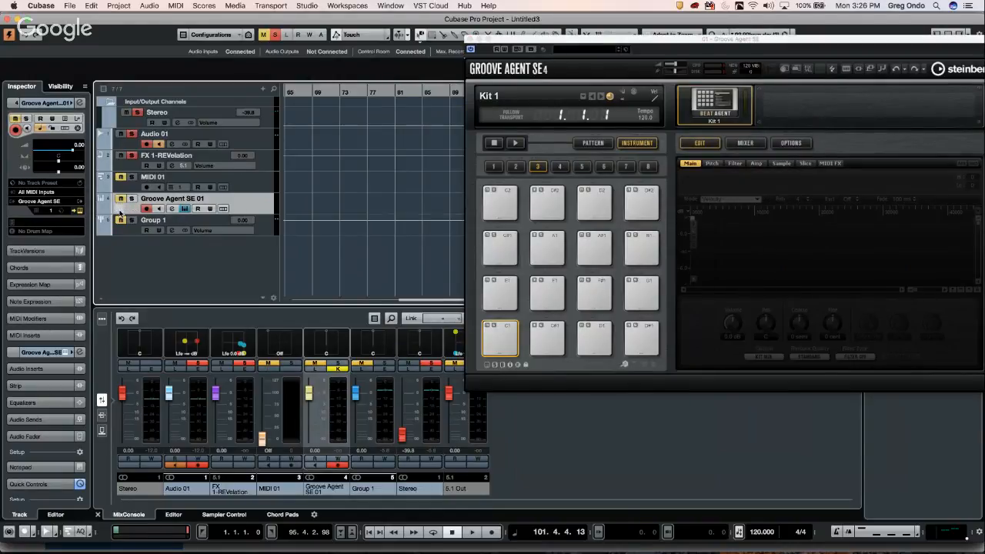
click(103, 210)
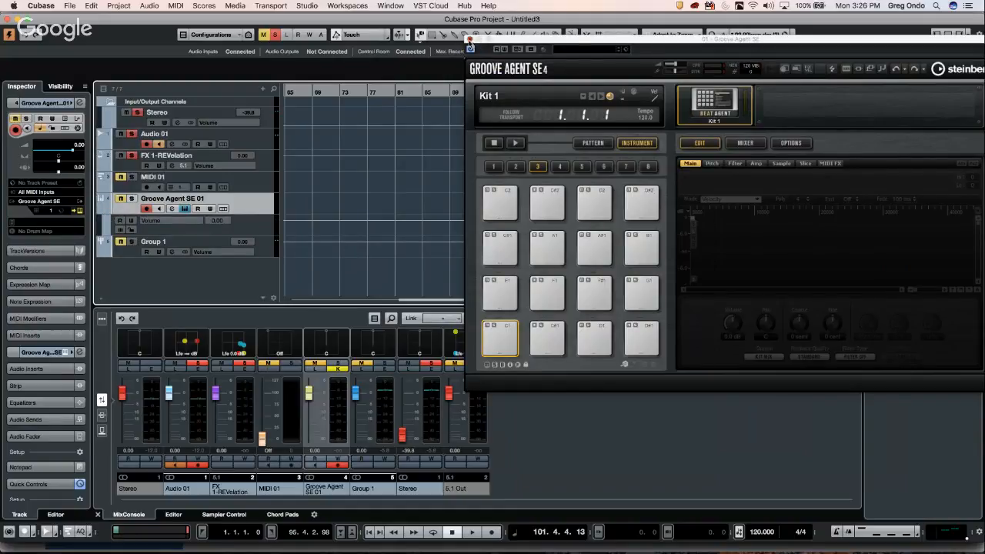
click(470, 48)
drag(255, 239, 269, 270)
Step: Range-select about bars 80 to 100 in the Volume automation lane and shape a rising ramp from minimum to the lane's upper edge
right_click(392, 241)
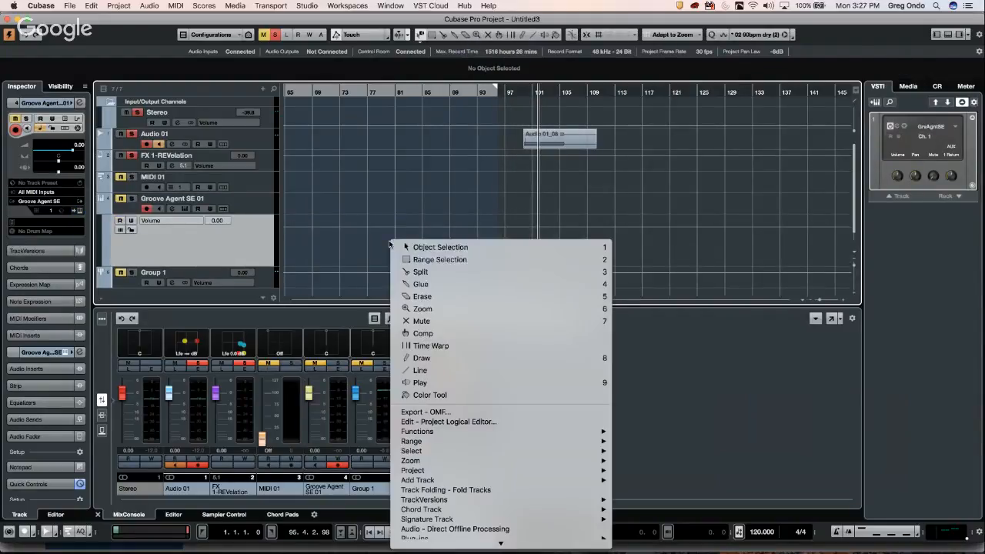
click(436, 259)
drag(388, 229, 530, 263)
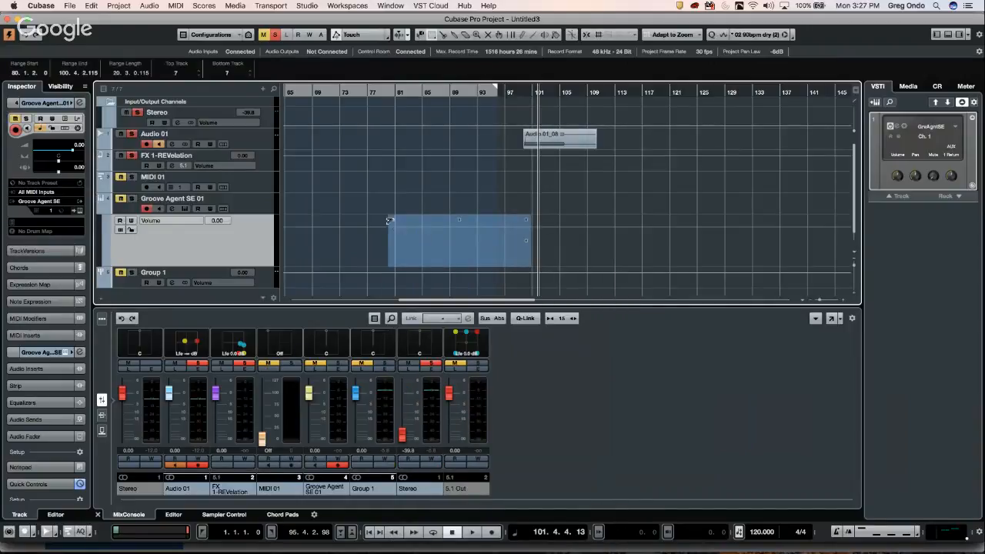
drag(392, 220, 381, 263)
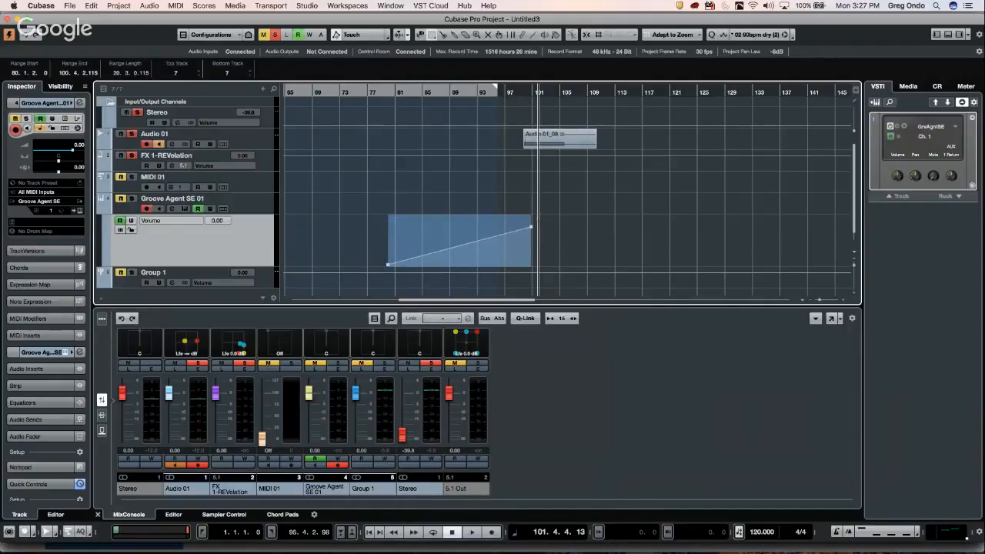
drag(528, 221, 529, 217)
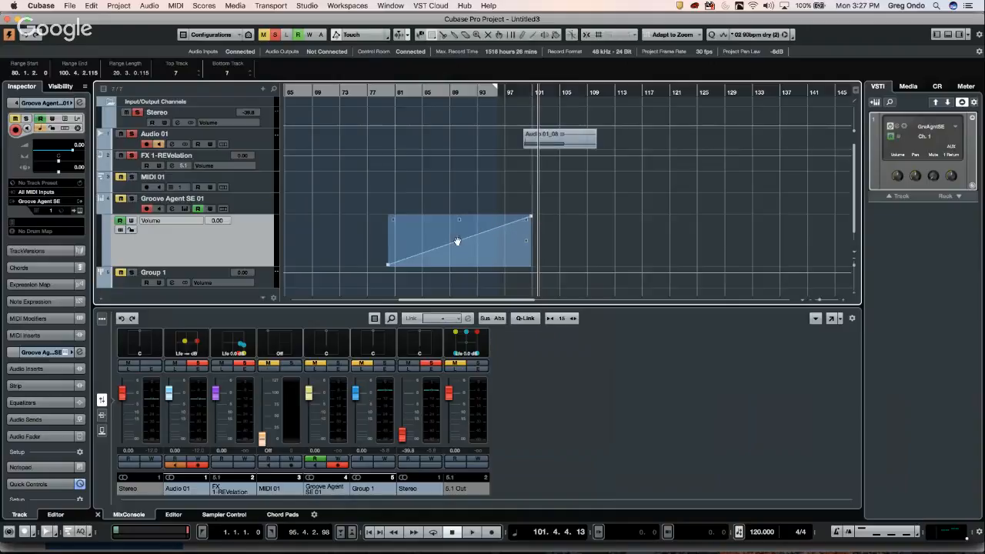
Step: Bend the Volume automation ramp into a curve that rises steeply toward its end, and switch back to the Object Selection tool
drag(453, 239, 489, 256)
right_click(529, 234)
click(560, 236)
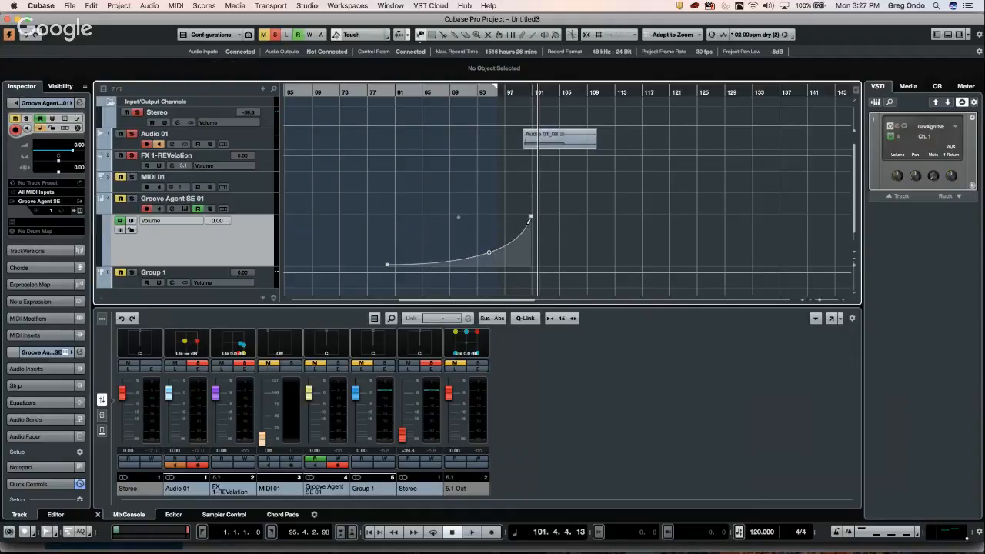
Step: Open the additional automation parameters for the lane and expand Groove Agent SE's MIDI Controller parameters for Port A, Ch. 1
click(162, 224)
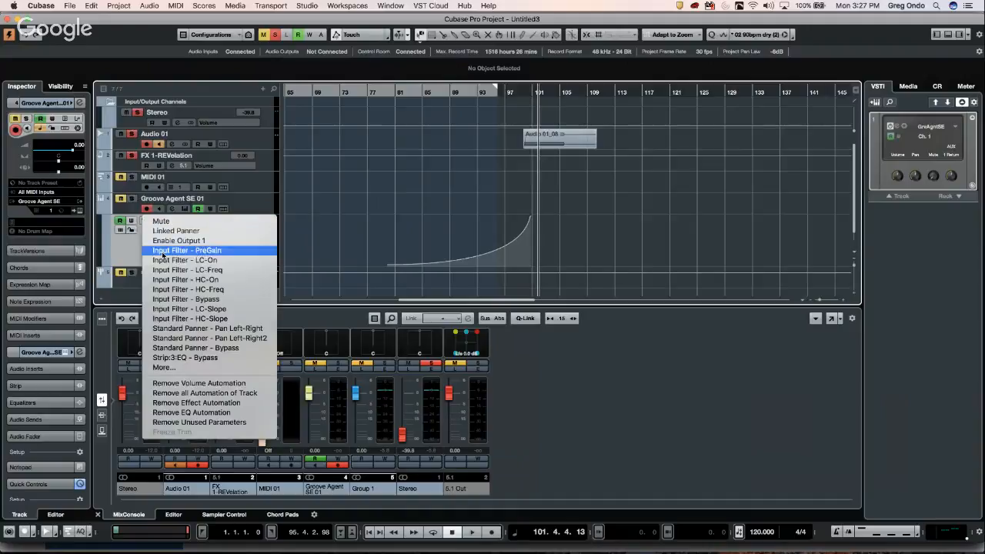
click(166, 367)
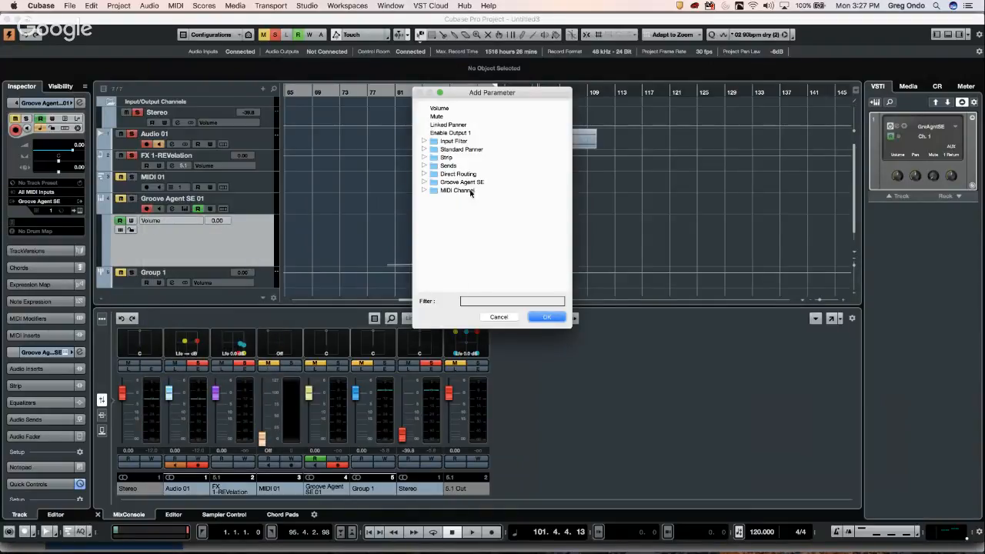
click(424, 182)
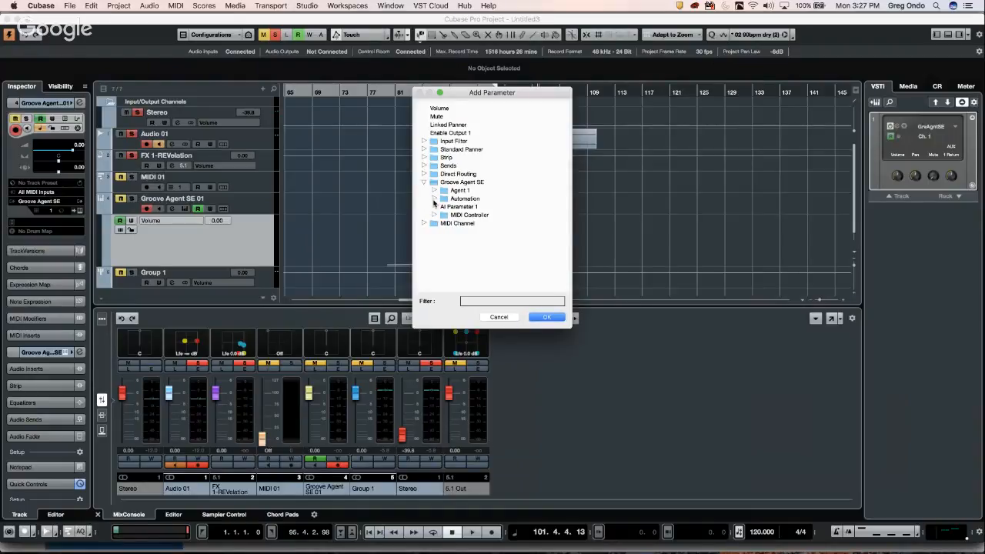
click(434, 214)
click(444, 223)
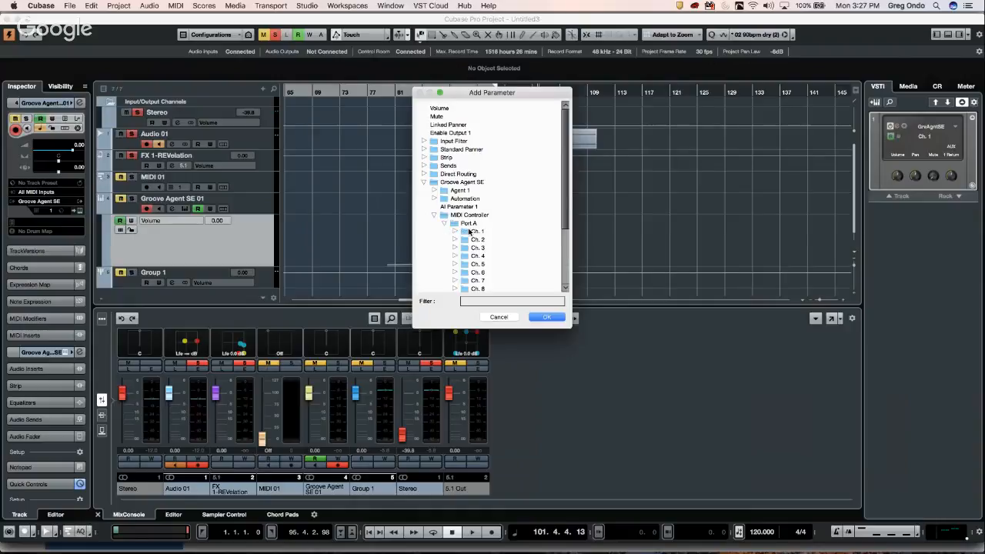
click(454, 231)
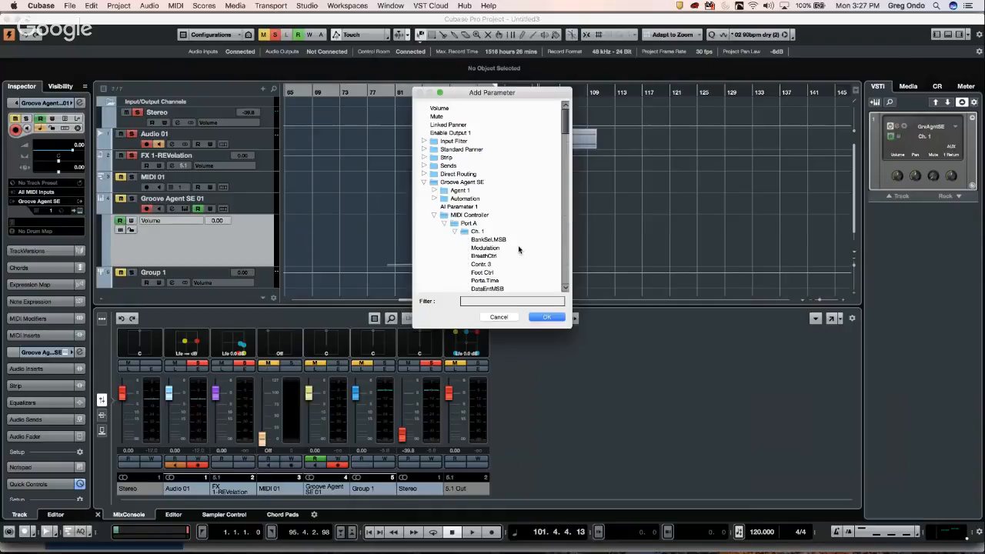
Step: Browse the Agent 1 and Automation parameters, and assign the Ch. 1 PitchBend controller to the automation lane
click(434, 191)
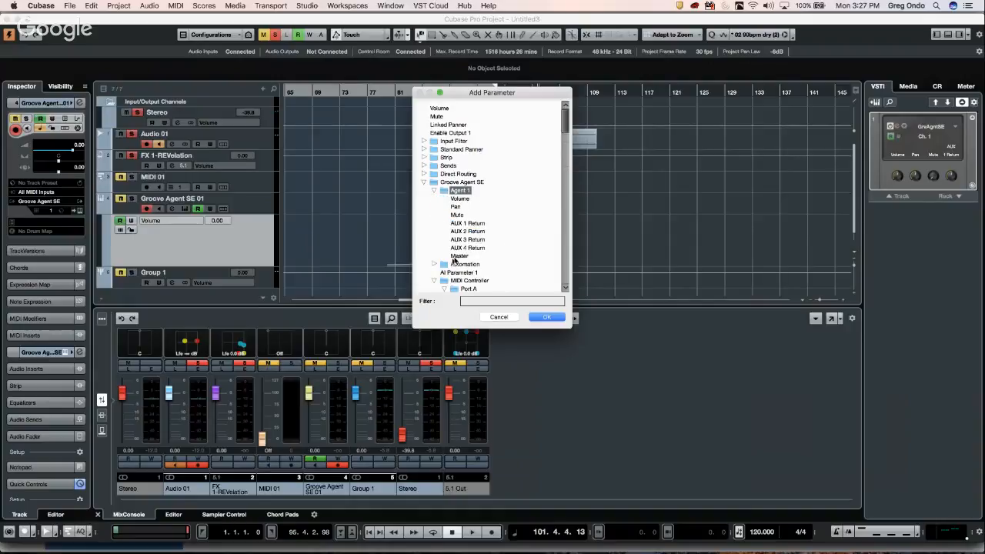
click(434, 264)
scroll(476, 244, down, 20)
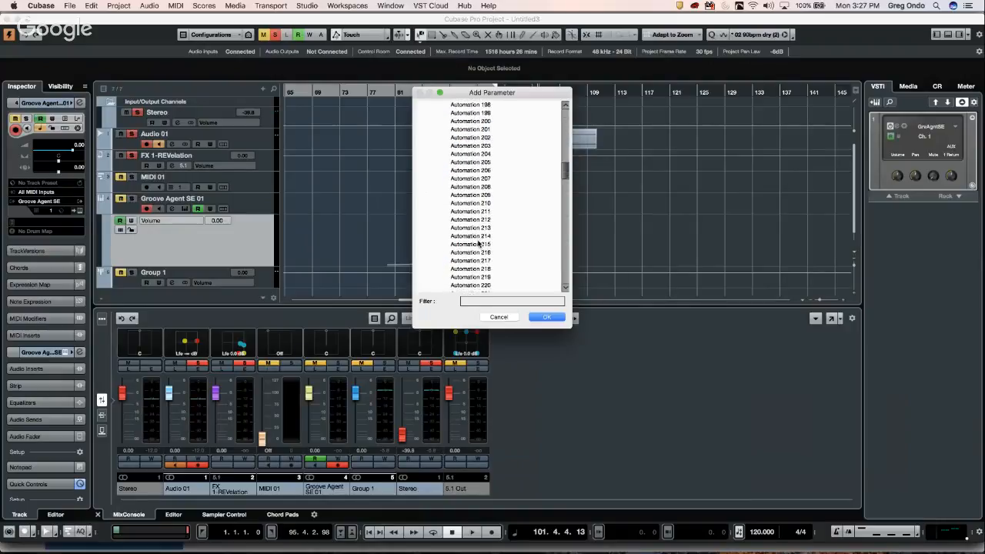
scroll(478, 243, down, 15)
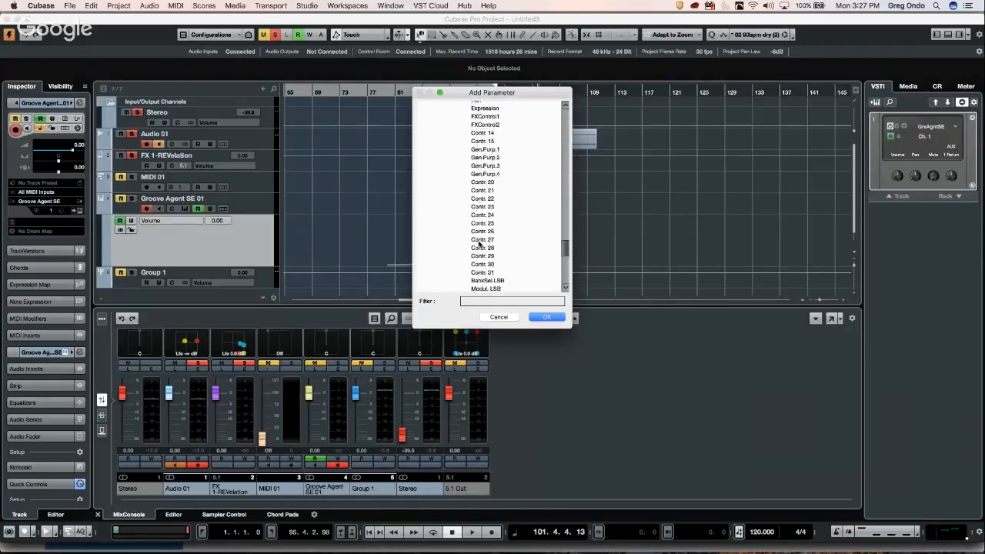
scroll(480, 244, down, 10)
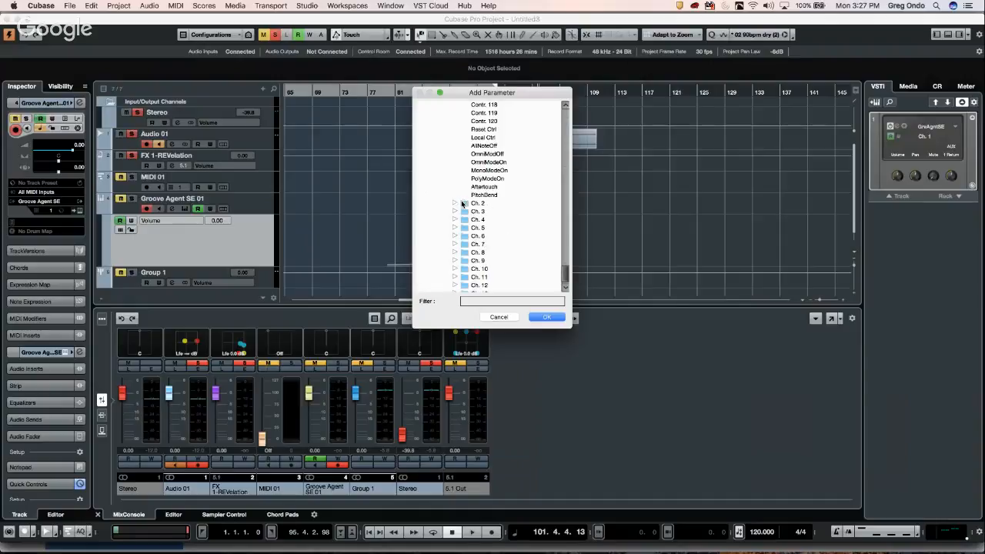
click(487, 195)
double_click(487, 196)
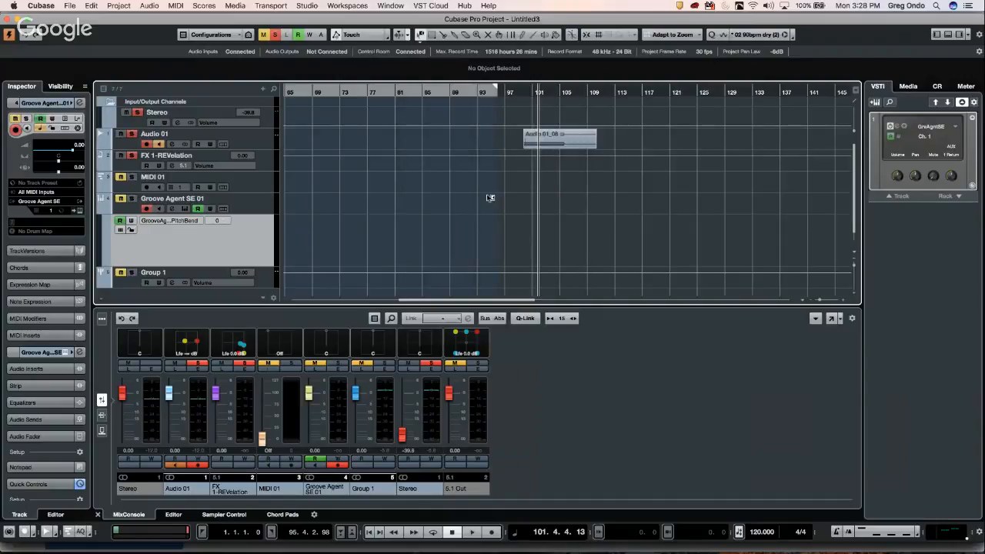
Step: Draw a rising PitchBend automation line from about bar 89 to bar 104 with the Line tool and bend it into a curve
right_click(466, 248)
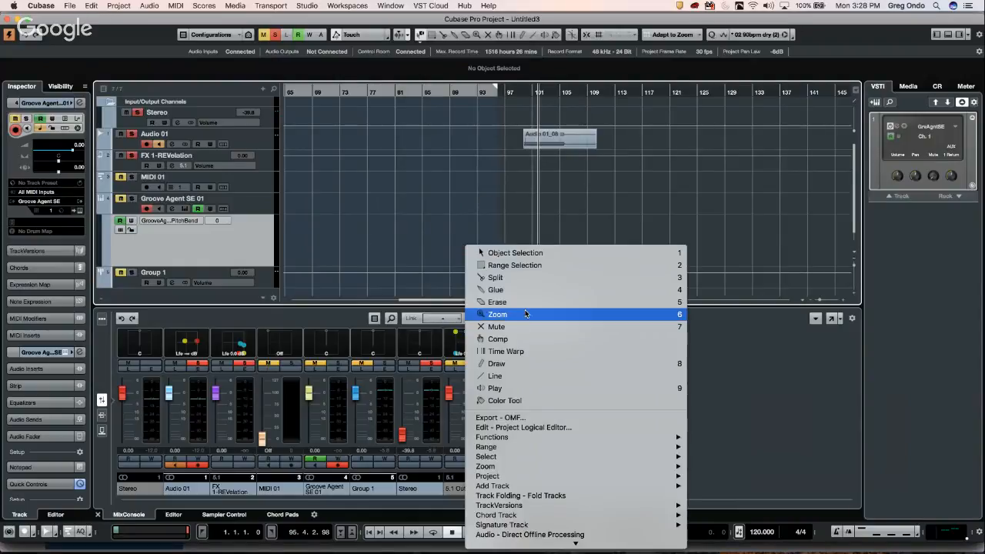
click(512, 376)
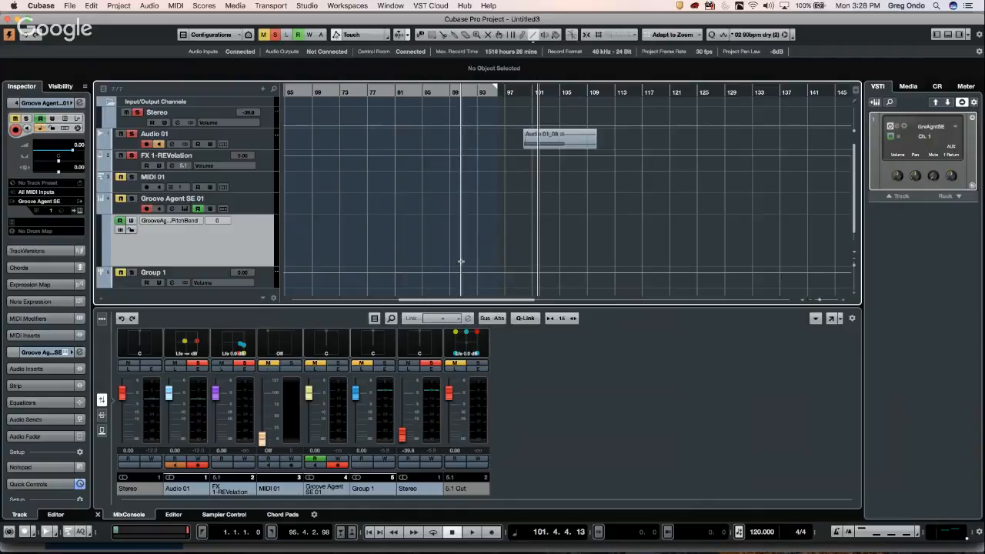
drag(454, 264, 553, 230)
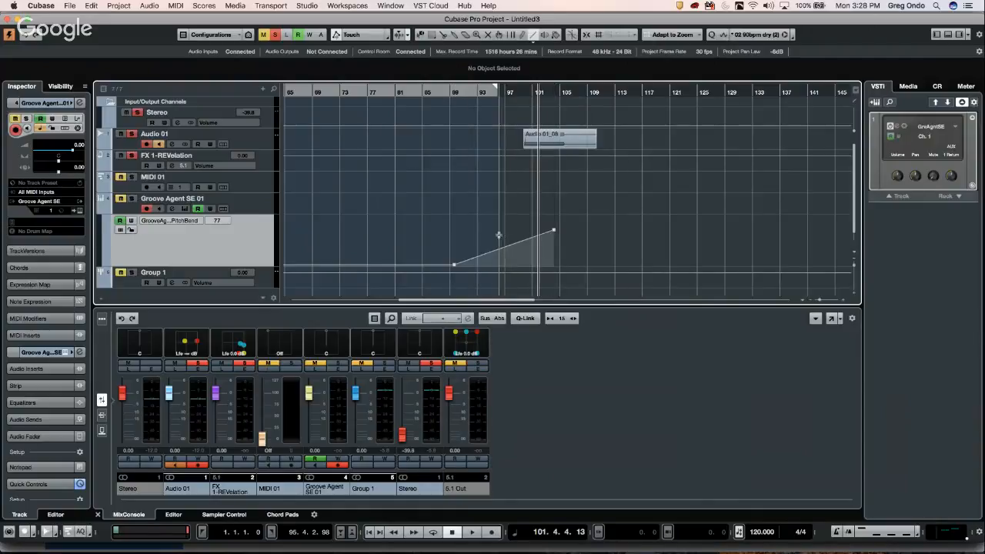
right_click(497, 232)
click(507, 239)
drag(504, 252, 527, 259)
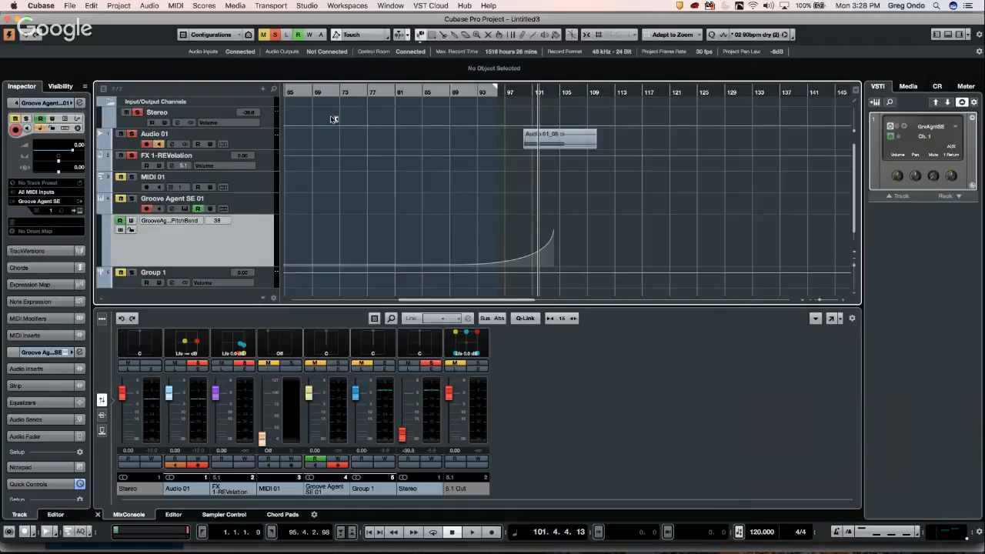
click(69, 6)
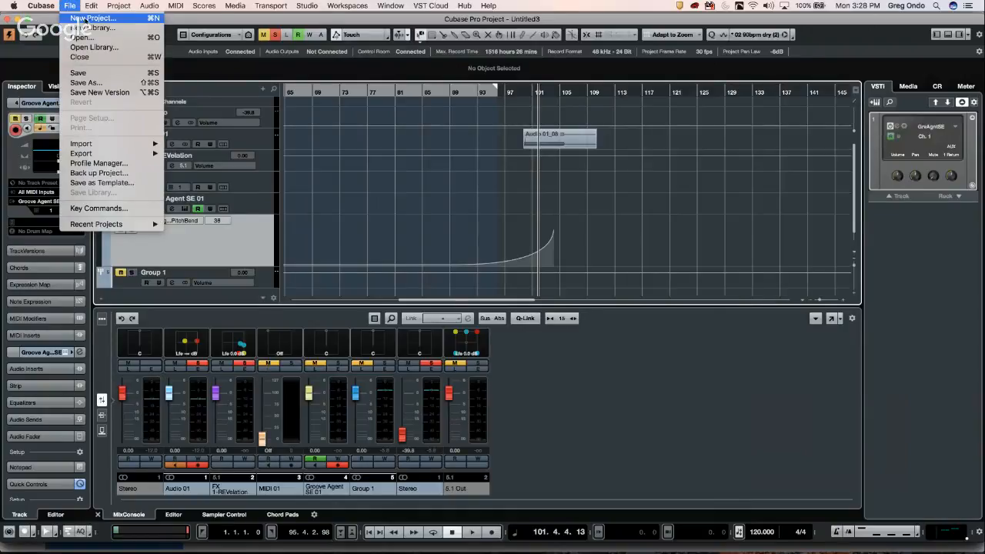
click(87, 18)
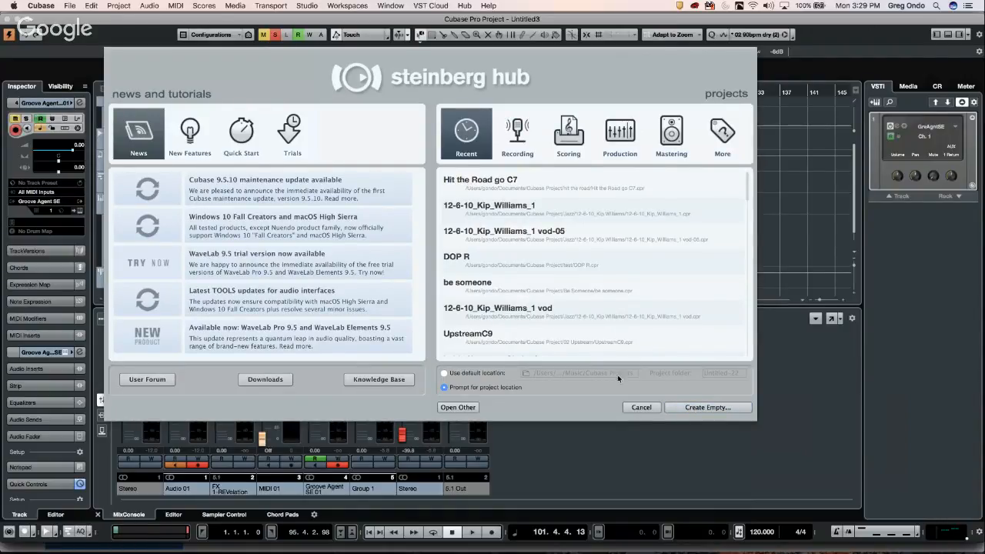
click(698, 409)
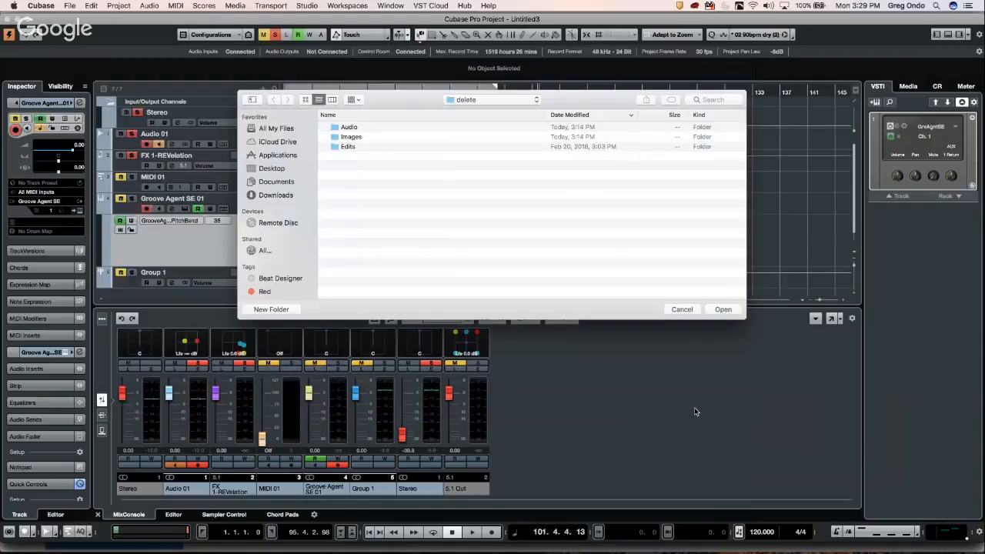
click(682, 308)
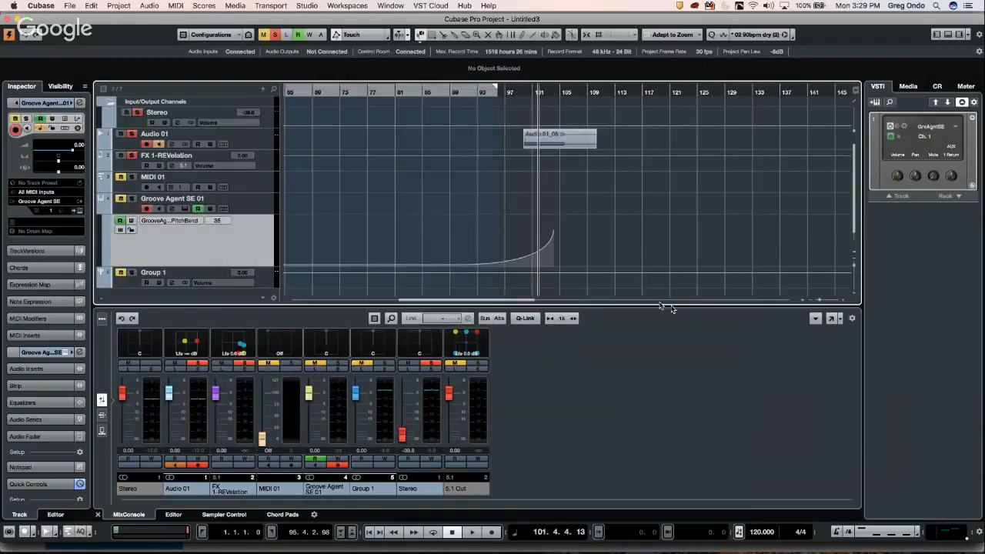
Step: Open the recent project Hit the Road go C7.cpr and close it without saving, deleting its newly created files
click(69, 5)
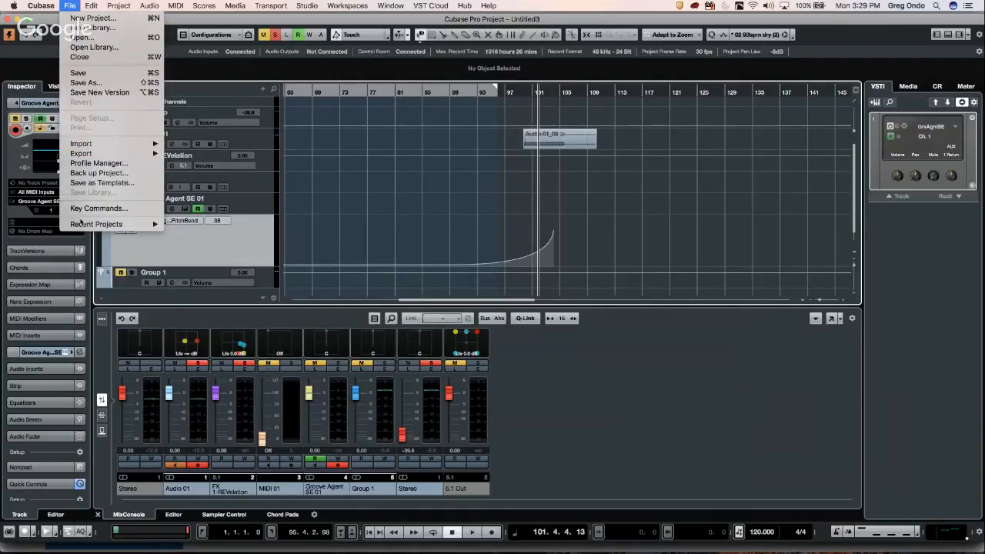
mouse_move(88, 230)
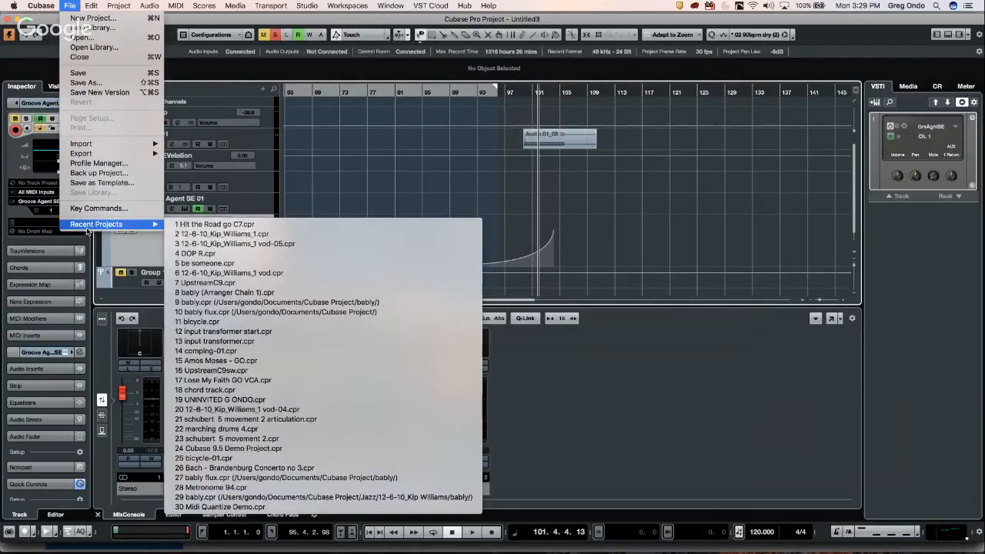
click(285, 224)
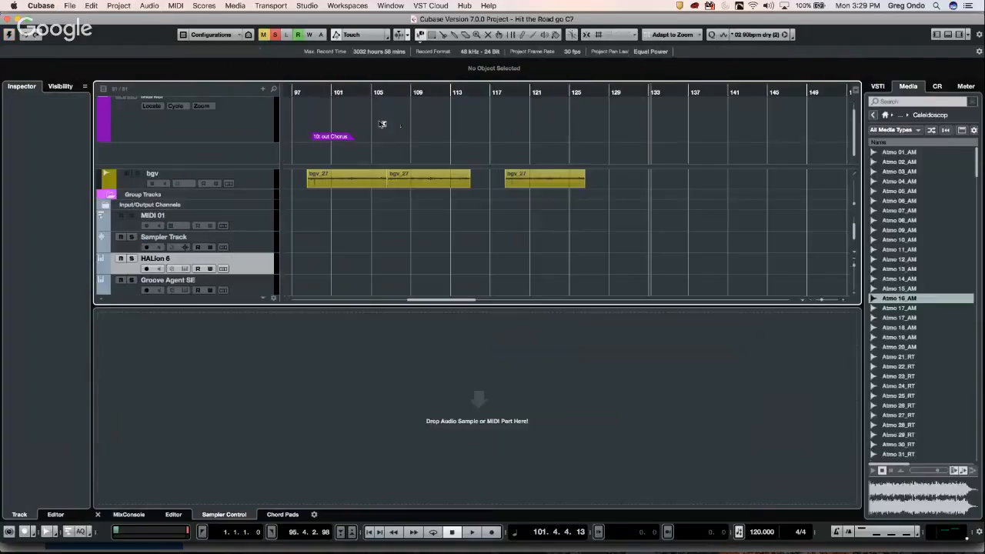
click(7, 23)
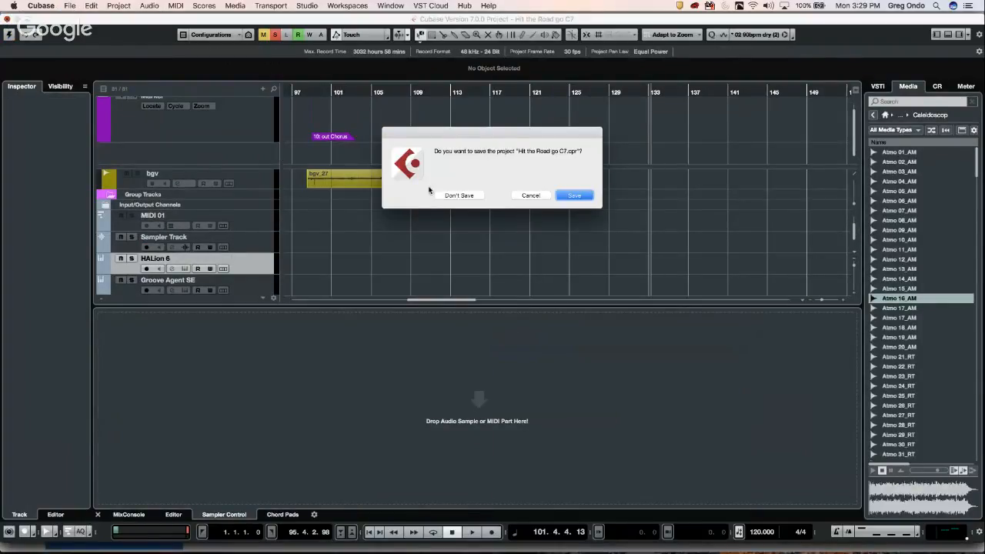
click(459, 195)
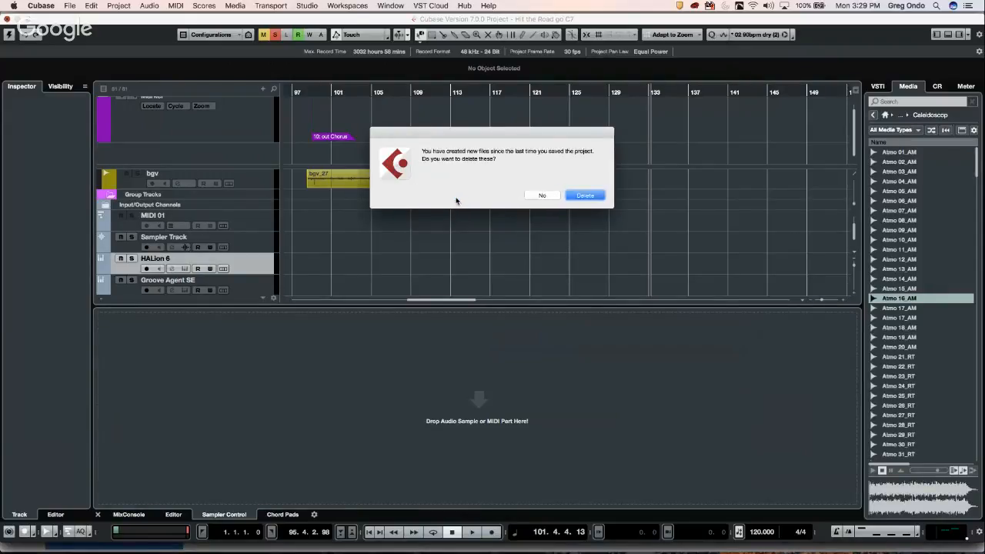
click(587, 196)
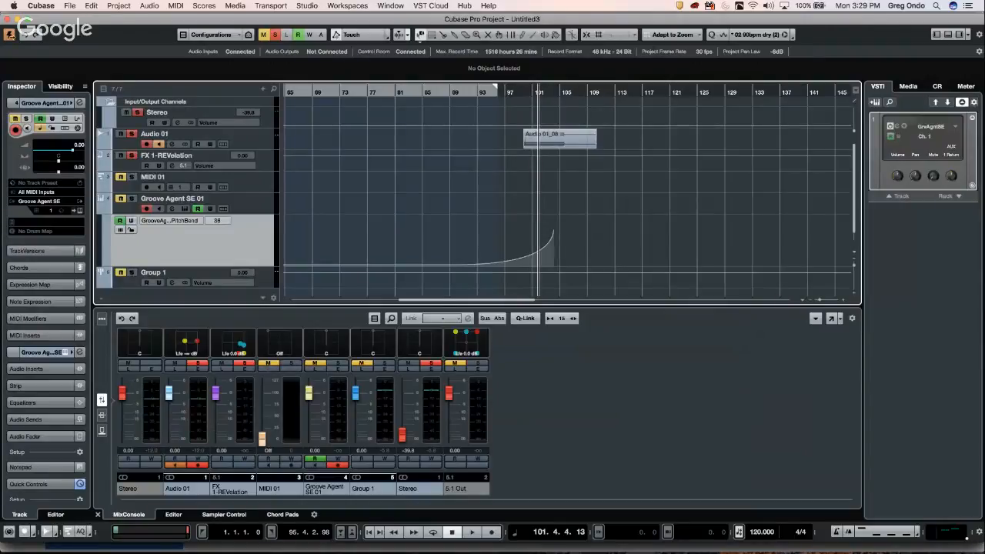
Step: Open the second entry among the recent projects
click(70, 5)
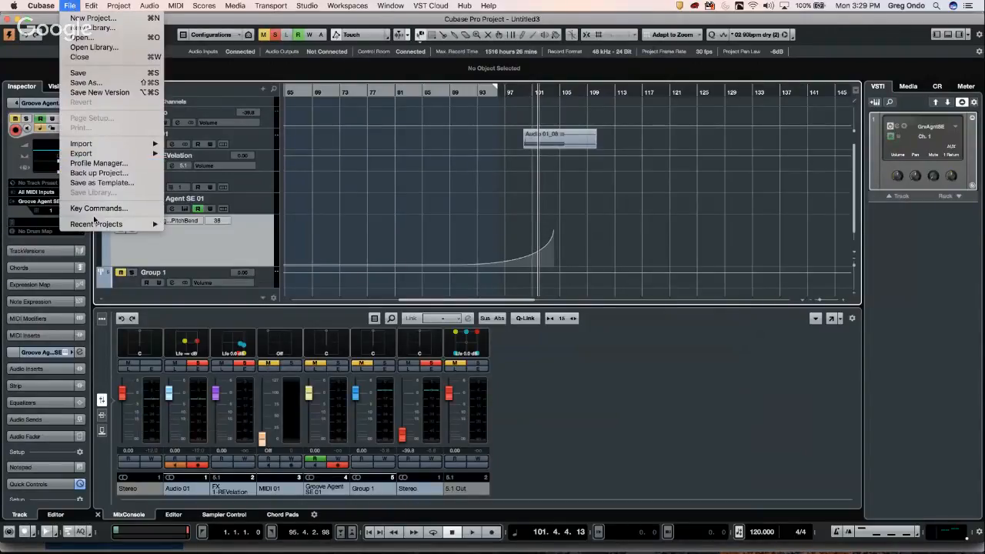
mouse_move(96, 224)
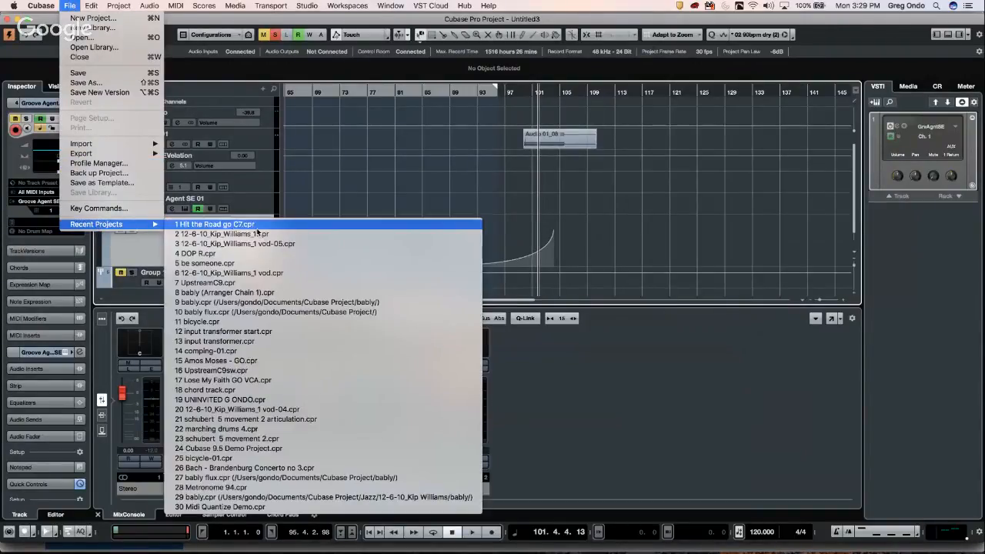
click(223, 234)
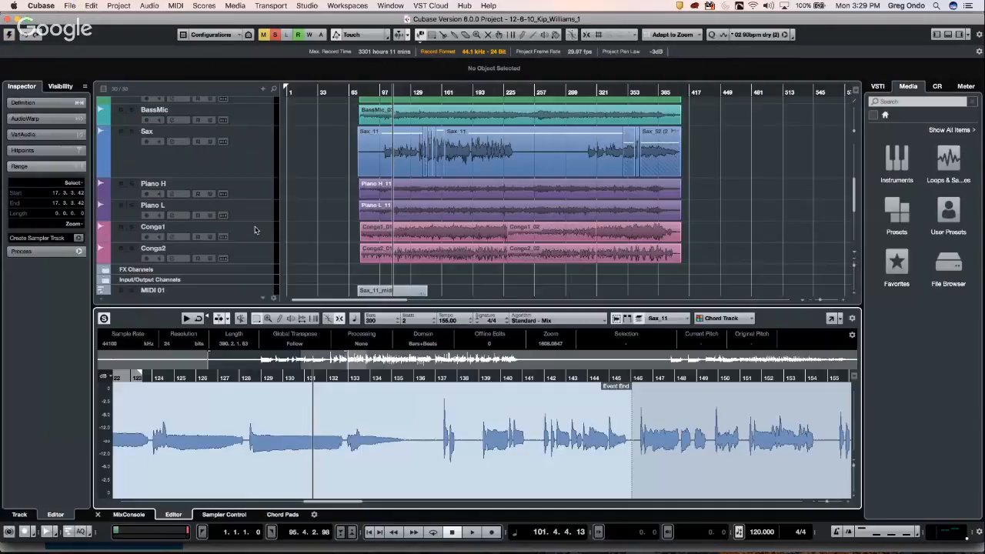
Step: Open the recent project Hit the Road go C7.cpr, activate it, and dismiss the missing plug-in warnings
click(70, 6)
mouse_move(98, 153)
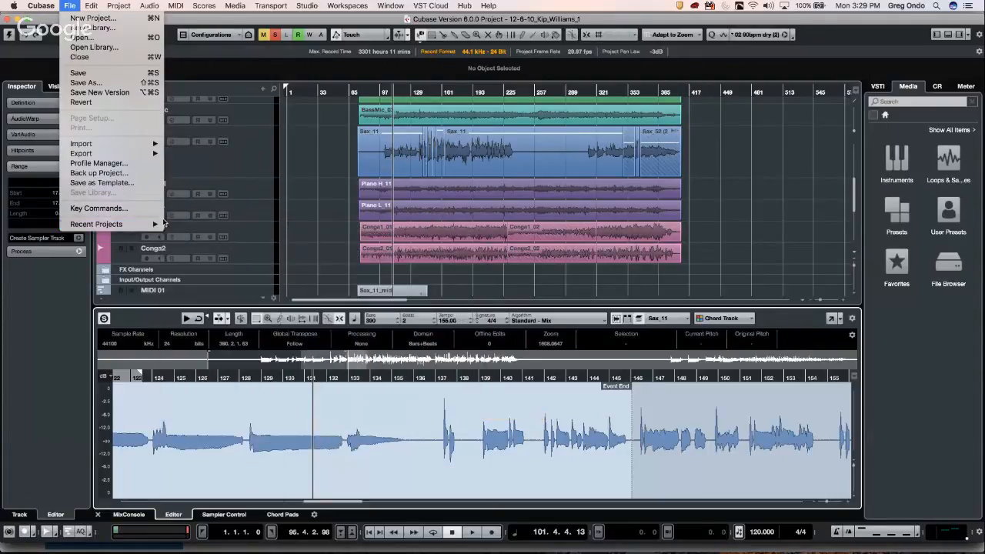
mouse_move(162, 224)
click(230, 224)
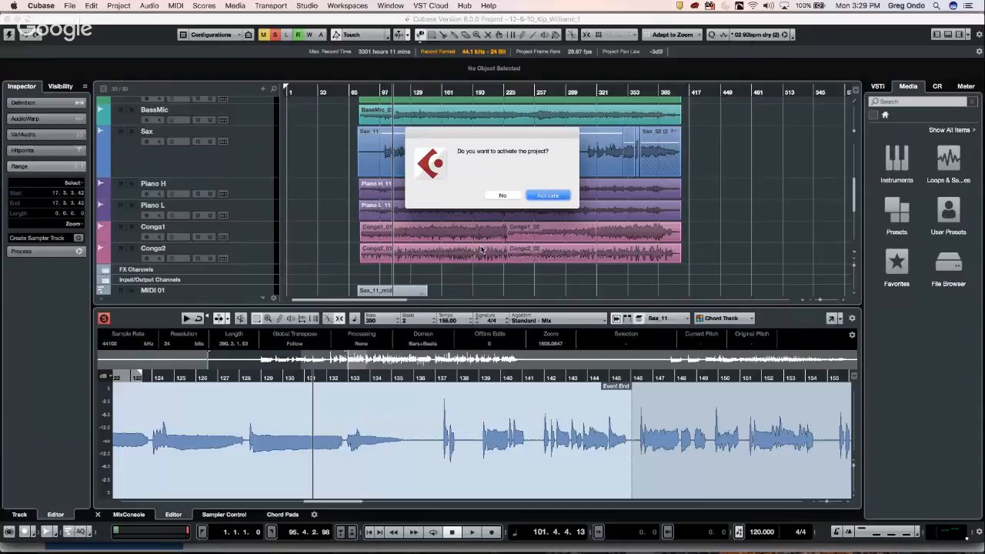
click(546, 196)
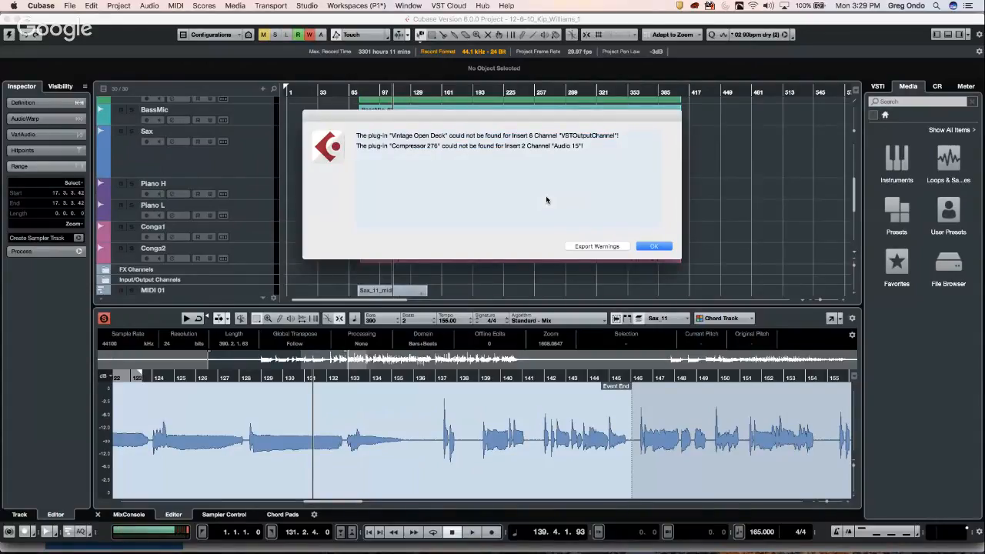
click(654, 246)
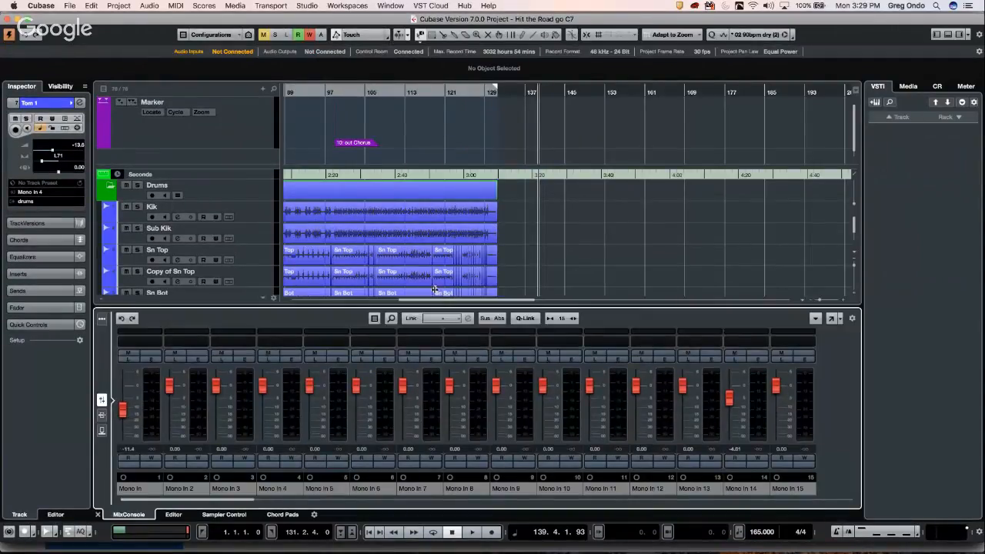
Step: Hide the input channels in the MixConsole and play the project from around the Intro marker
click(374, 319)
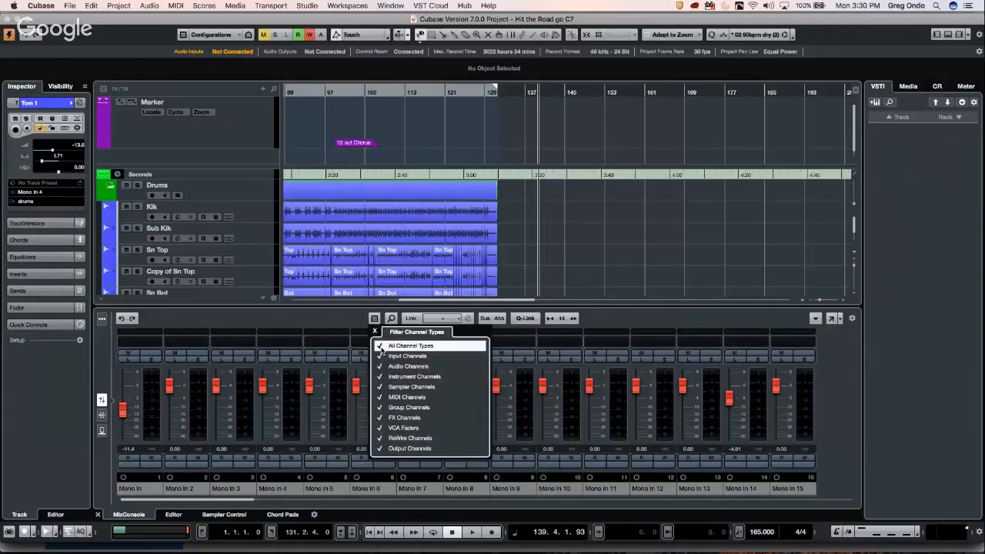
click(380, 357)
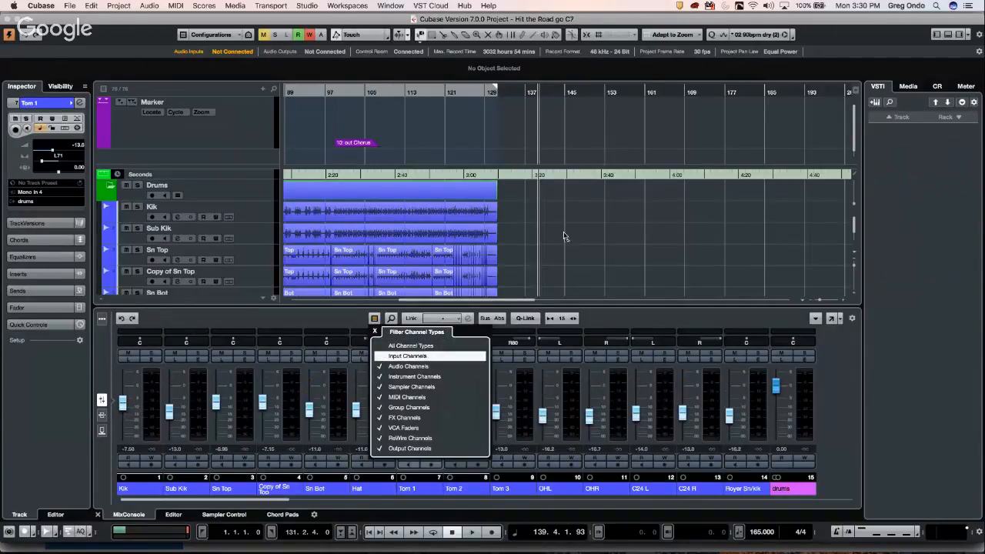
drag(297, 91, 346, 101)
key(space)
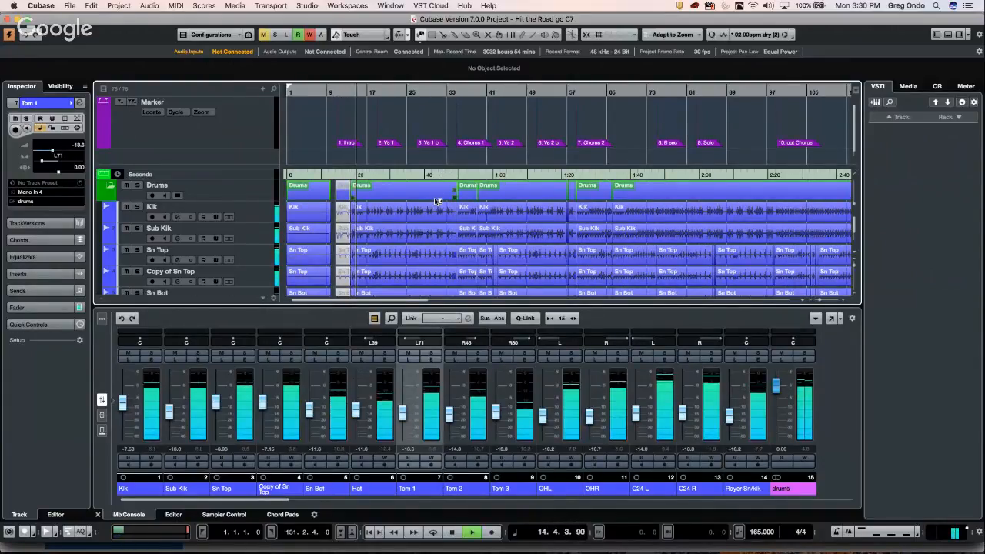
Step: Solo the Ryth gtr L DI and Ryth Gtr R di tracks in turn, leaving only Ryth gtr L DI soloed
scroll(439, 201, down, 10)
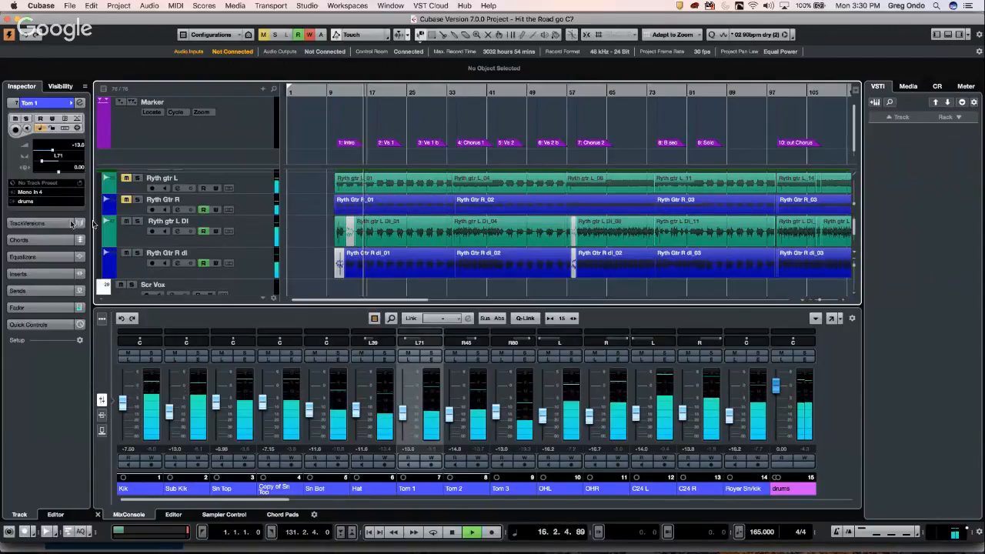
click(136, 223)
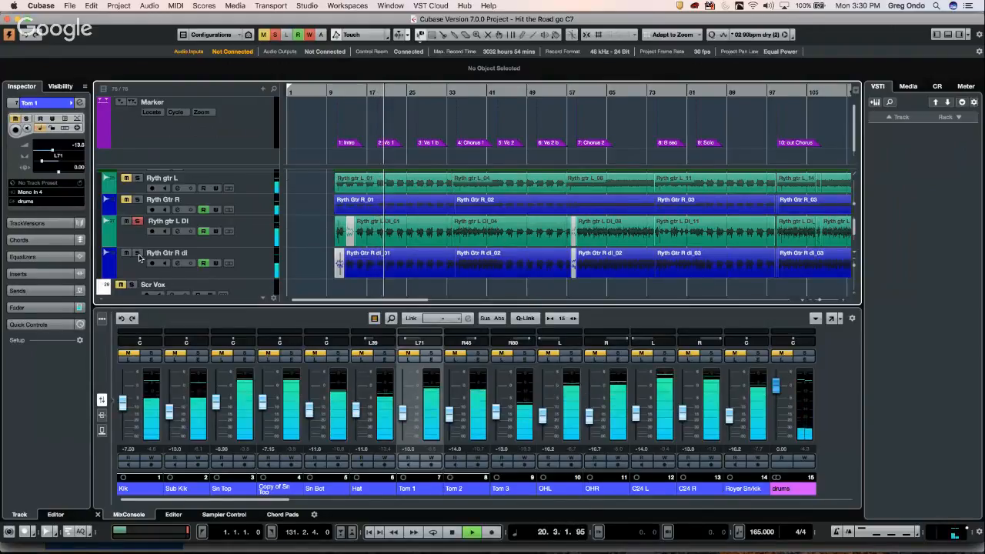
click(138, 253)
click(138, 254)
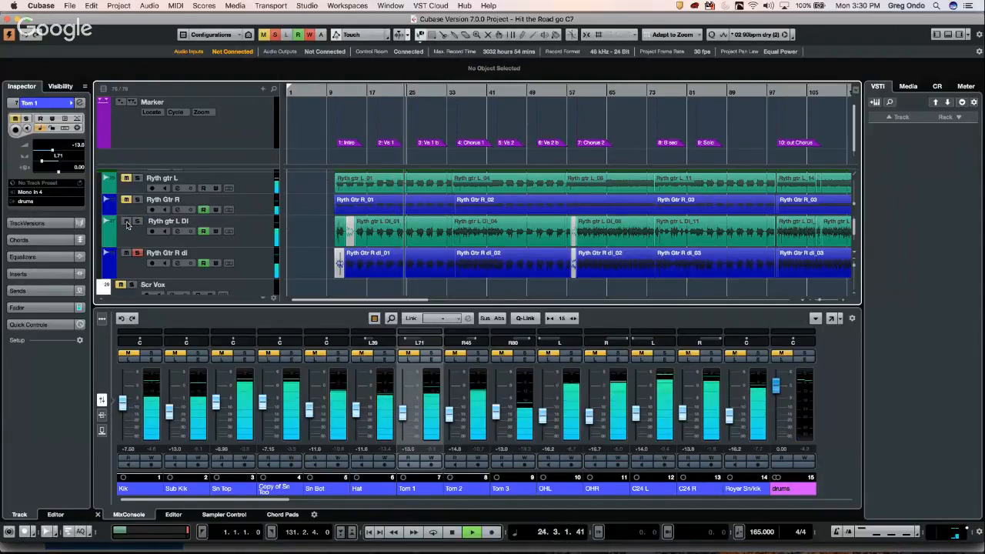
click(137, 222)
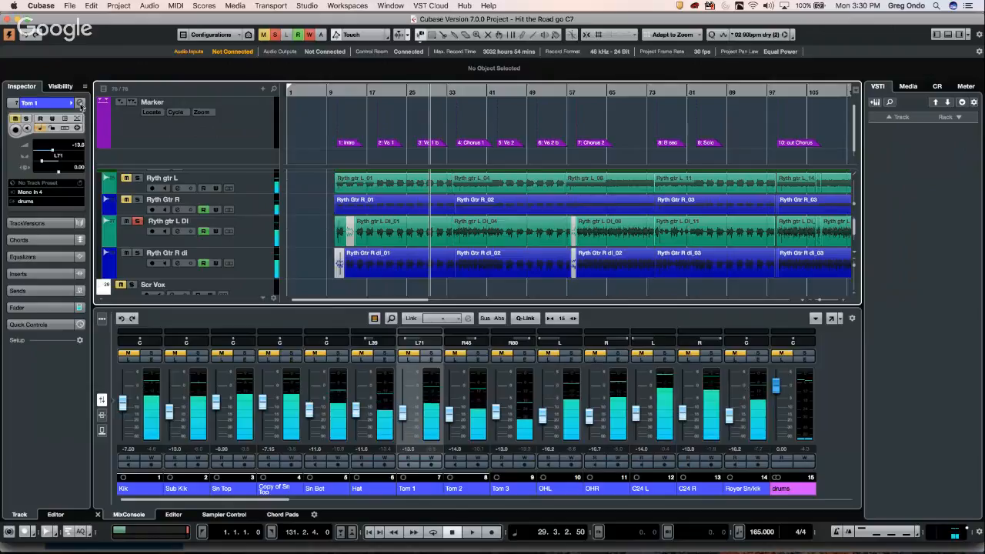
Step: Select the Ryth gtr L DI track with Channel Settings open, and pan the displayed FX 6-REV-X Plate channel fully left
click(77, 127)
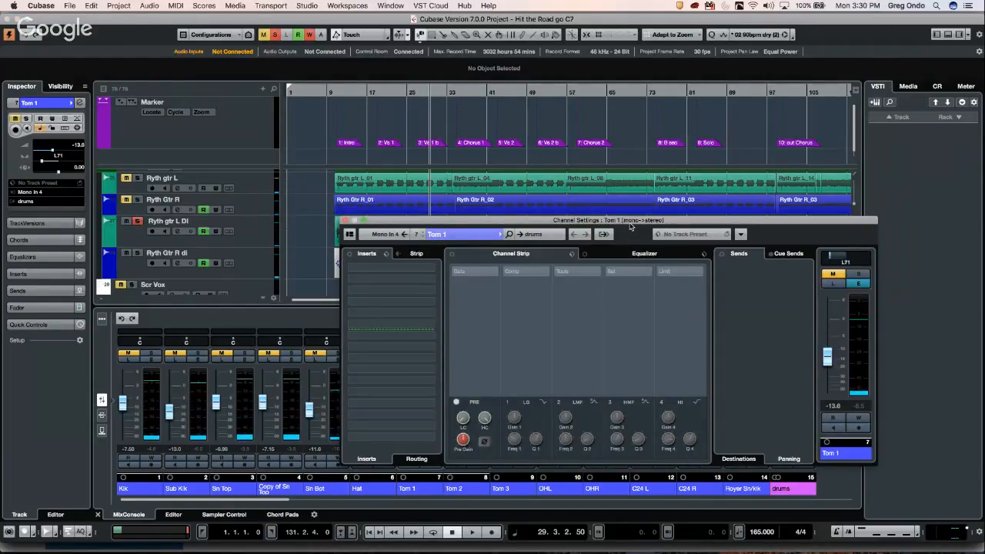
drag(629, 232, 504, 170)
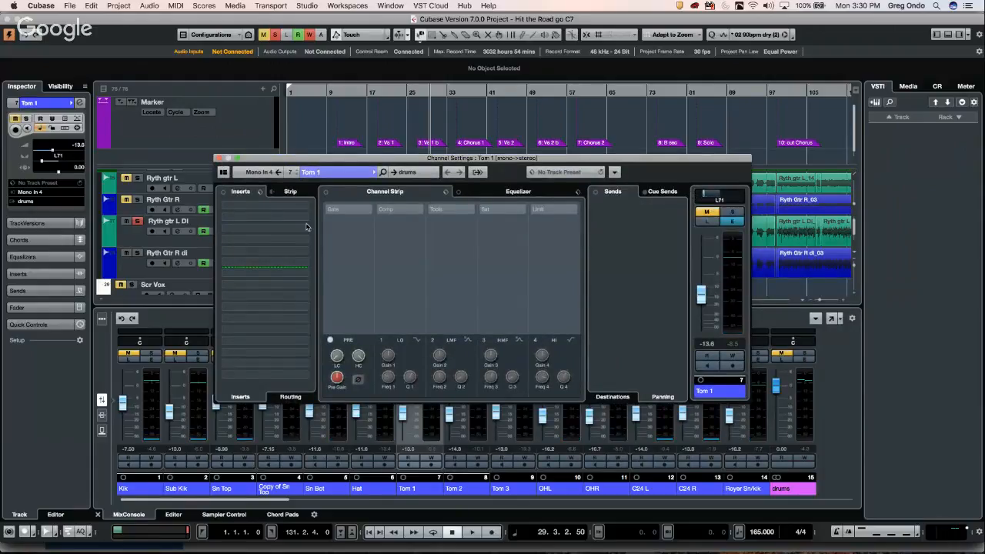
click(122, 242)
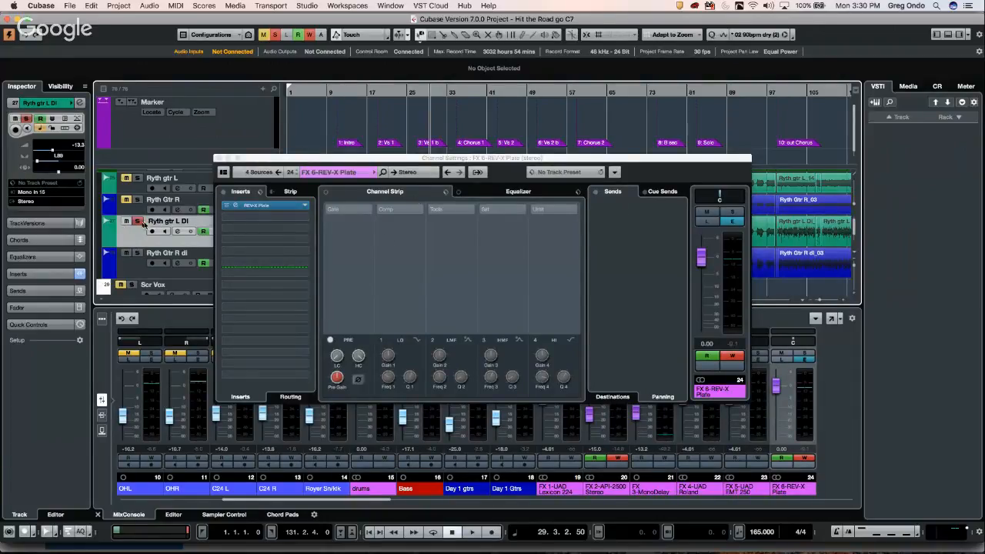
mouse_move(719, 196)
drag(719, 197, 666, 198)
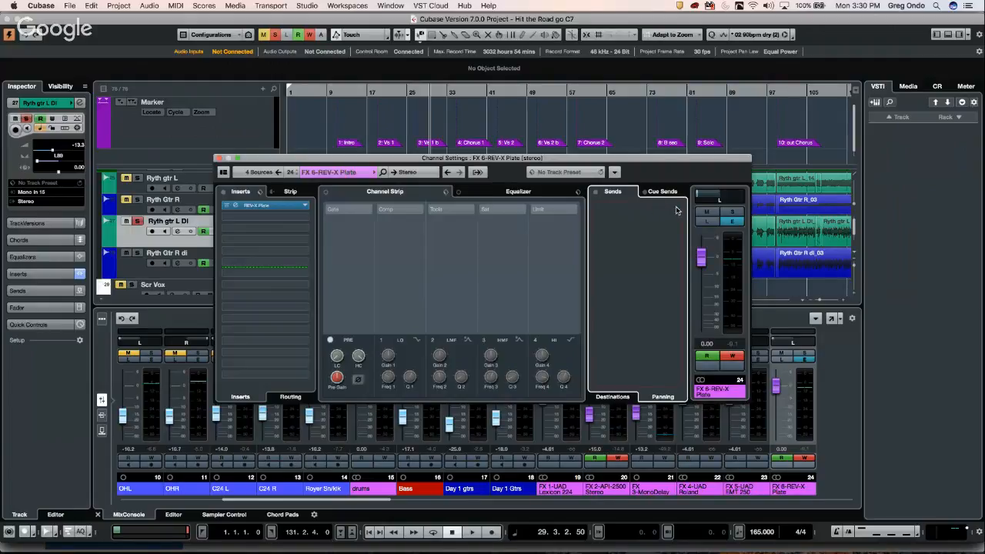
Step: Add a stereo FX channel with the REVelation reverb and Stereo output routing to Send 1 of the FX 6-REV-X Plate channel
click(606, 400)
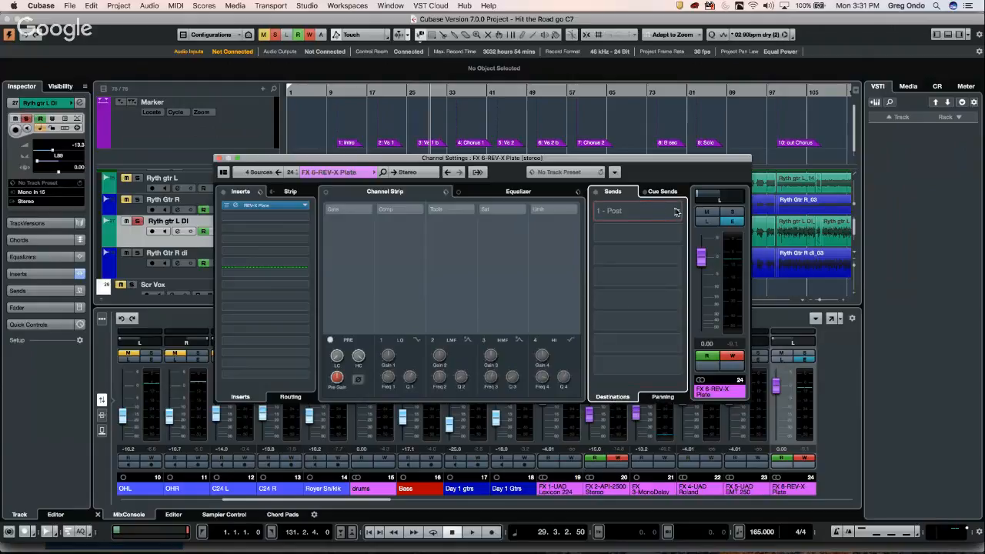
right_click(675, 212)
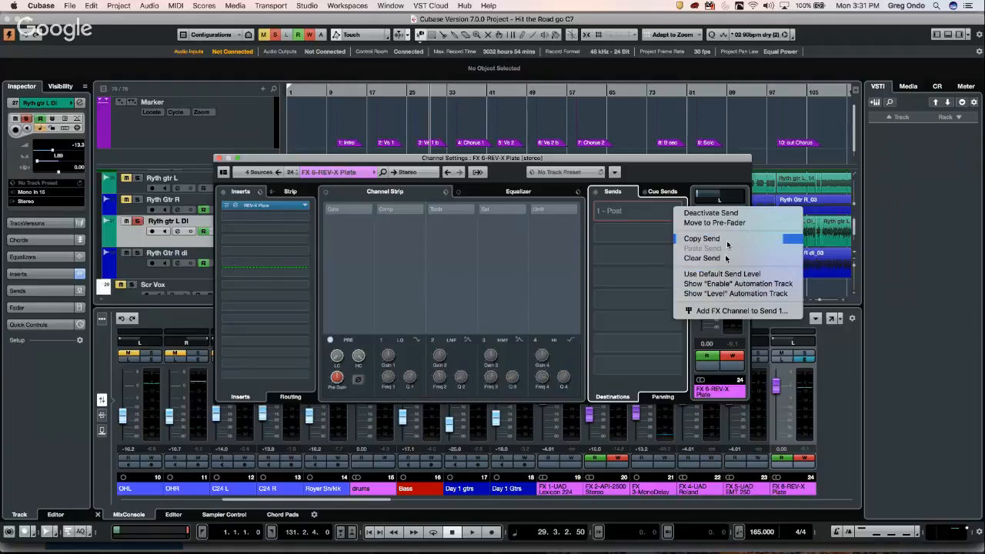
click(736, 311)
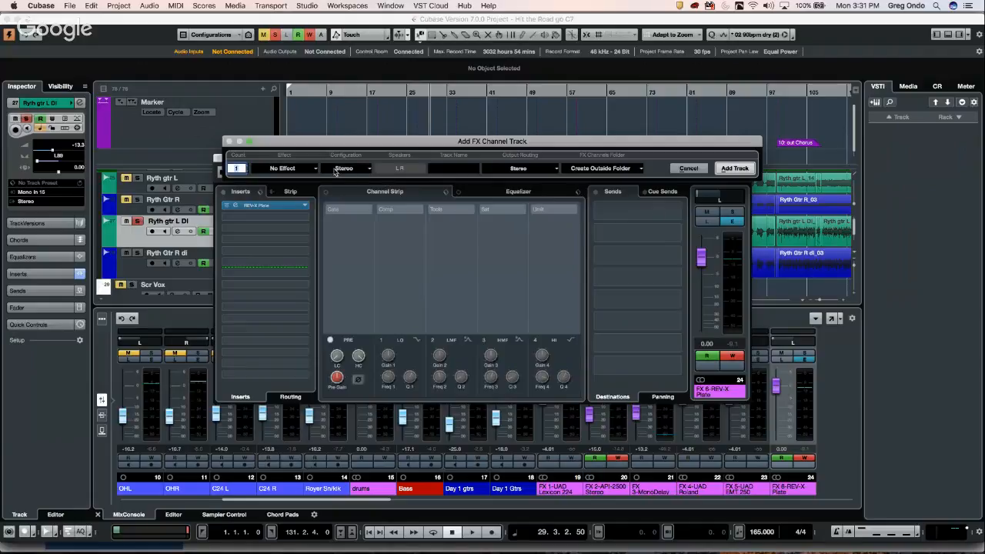
click(286, 170)
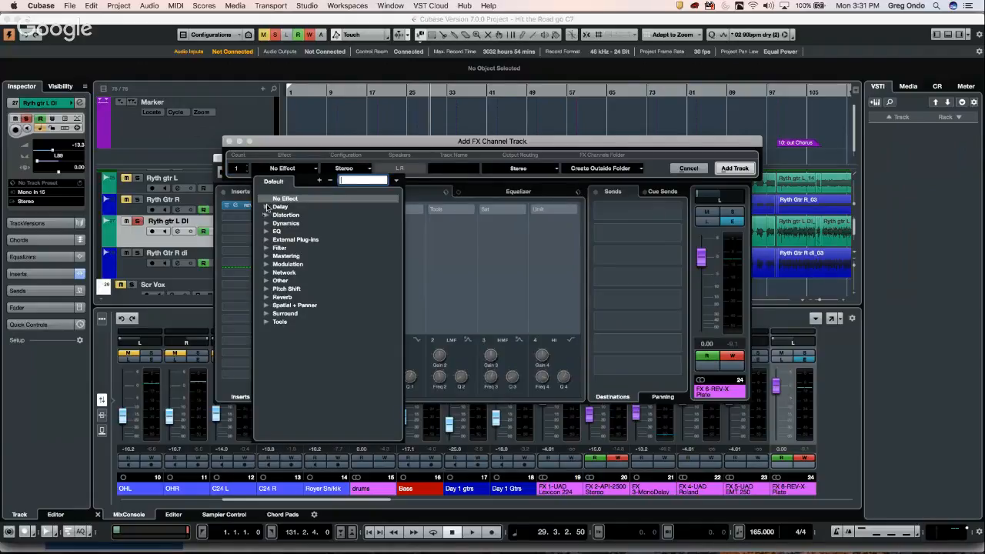
click(266, 299)
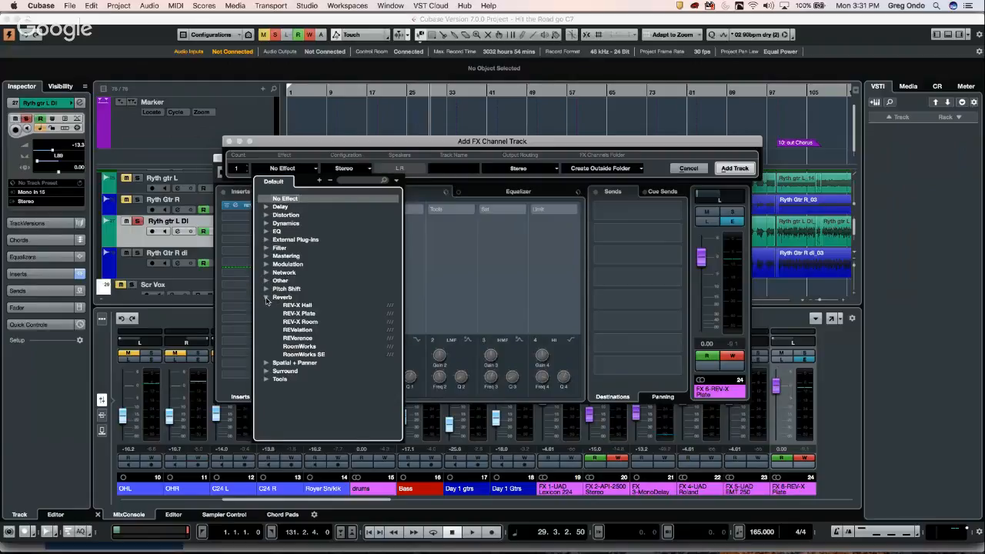
click(297, 331)
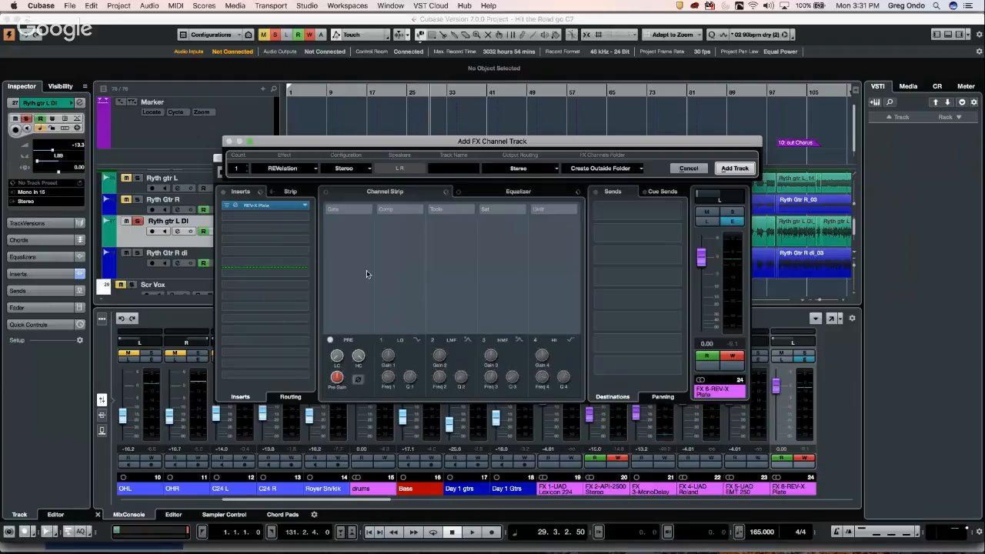
click(733, 171)
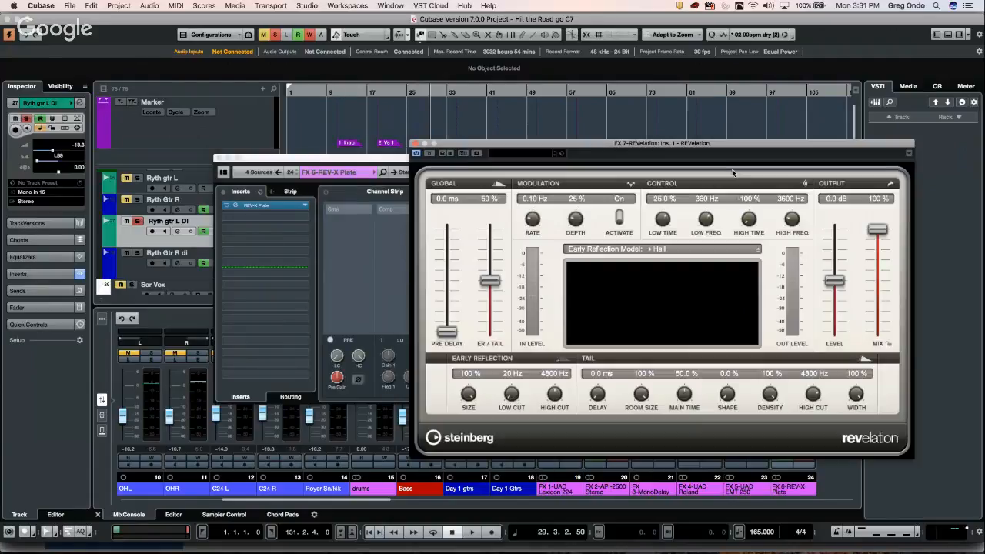
Step: Close the REVelation editor, then solo the FX 6-REV-X Plate channel and audition it with a short playback
click(416, 144)
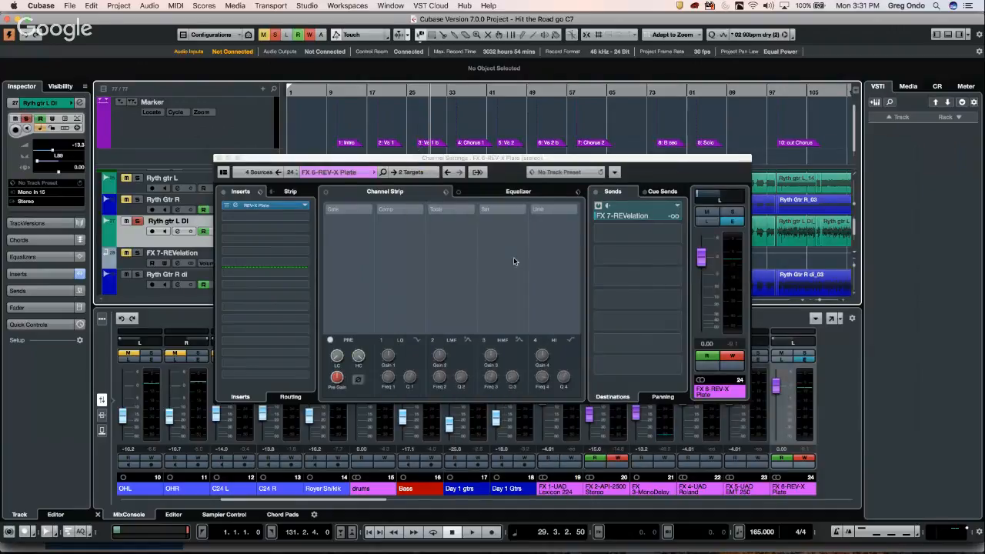
click(738, 213)
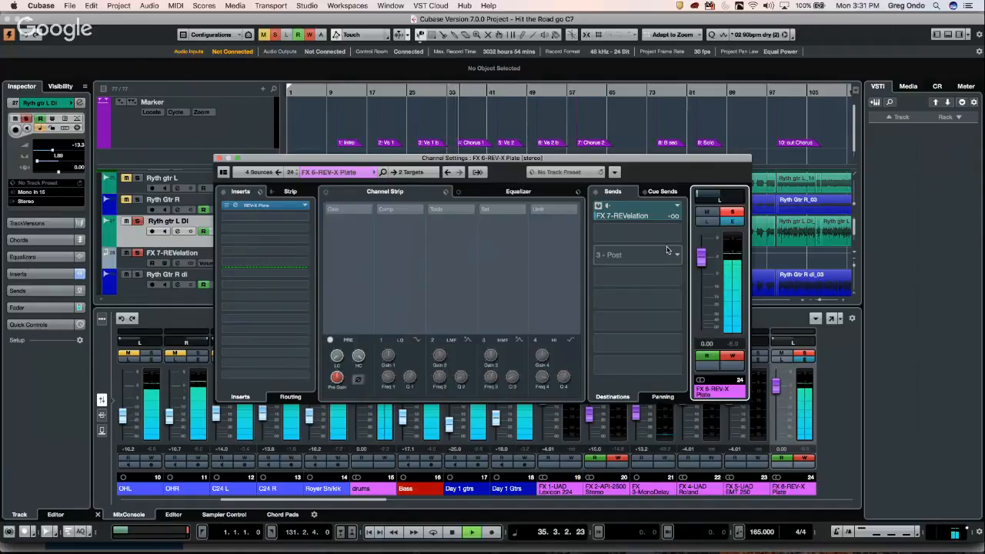
key(space)
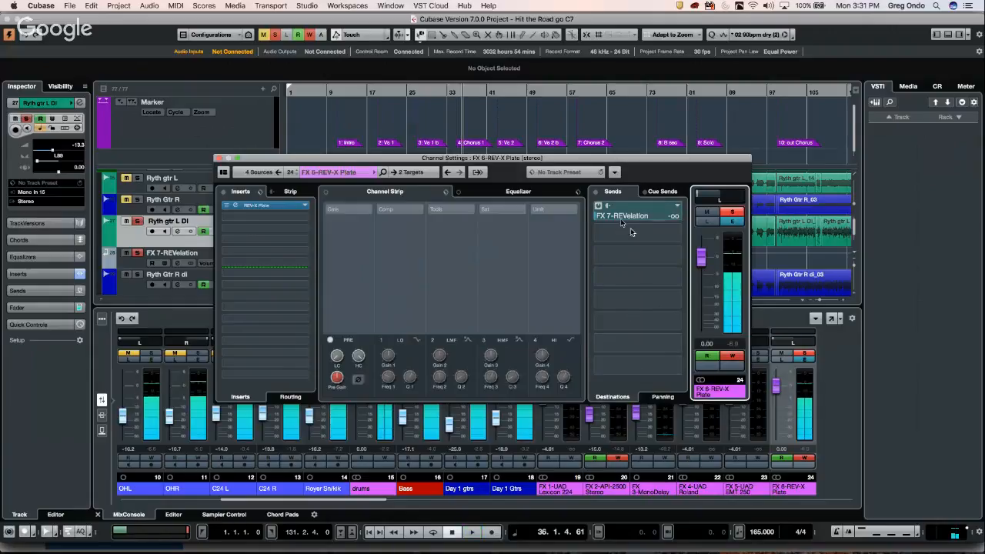
Step: Pan the FX 7-REVelation send of the FX 6-REV-X Plate channel fully right and audition it briefly
click(661, 396)
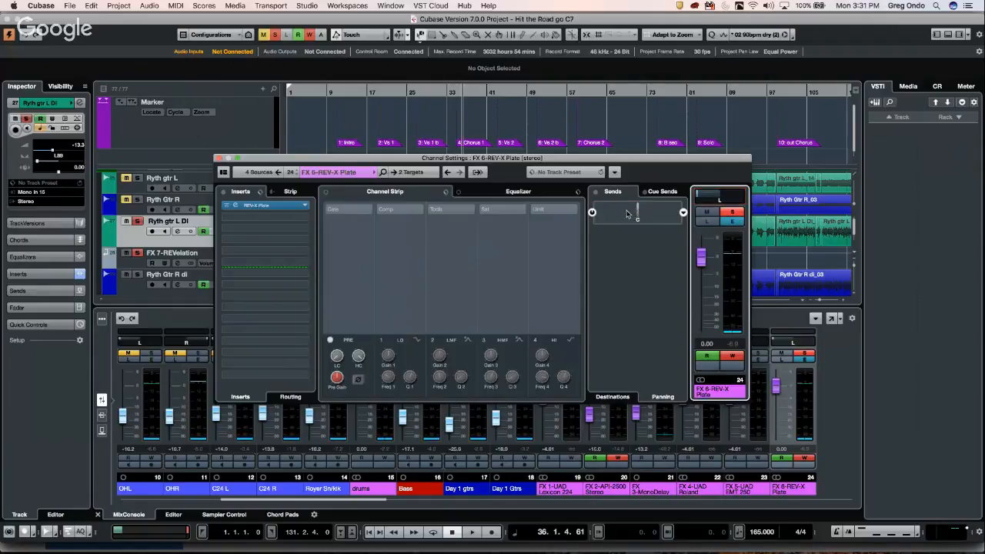
drag(638, 216, 702, 212)
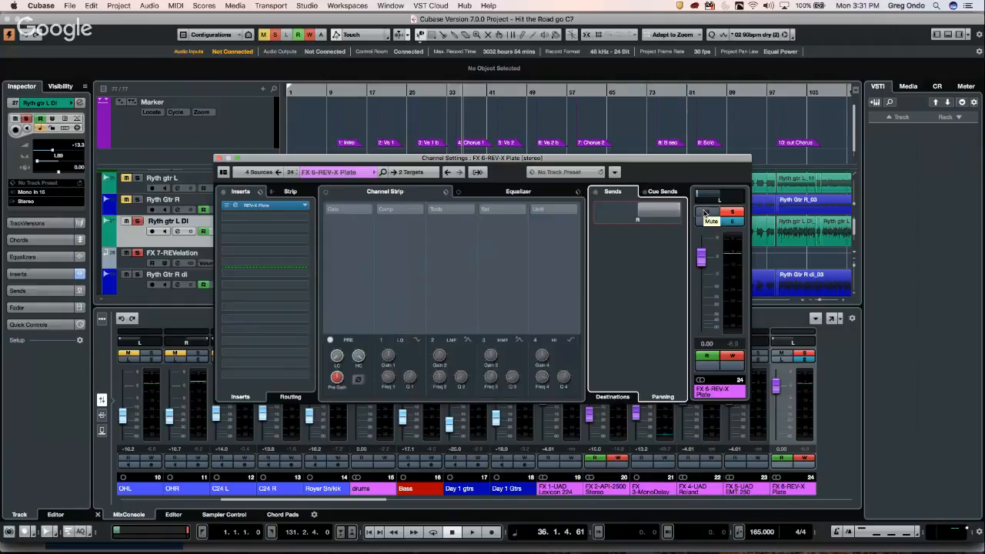
click(615, 397)
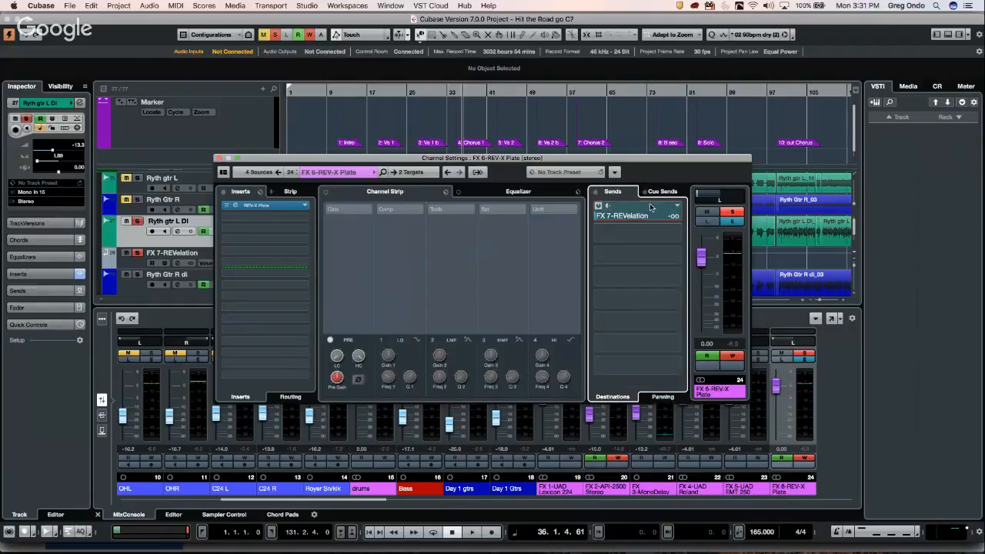
click(662, 397)
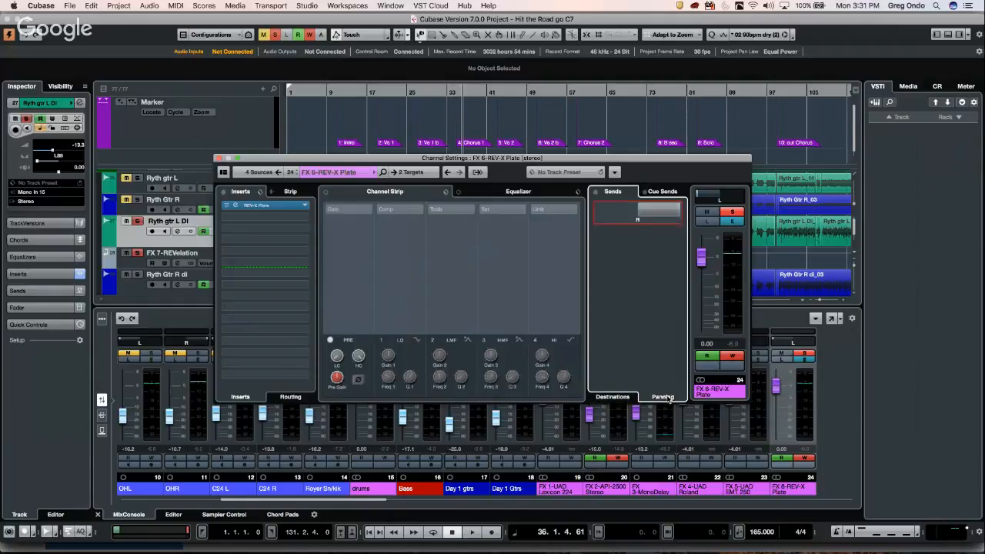
mouse_move(675, 210)
mouse_down()
mouse_move(534, 210)
mouse_move(690, 217)
mouse_up()
key(space)
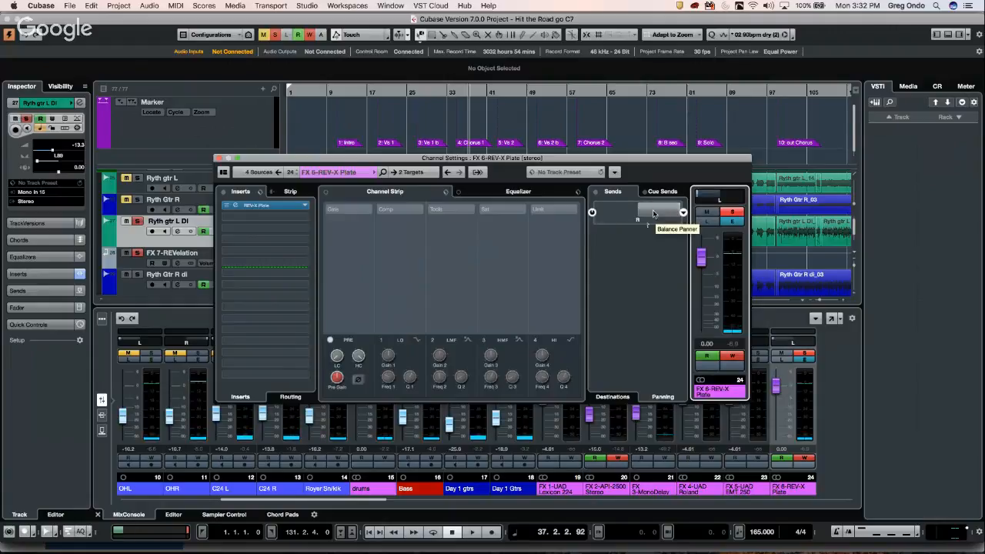
Step: Route the second send of the FX 6-REV-X Plate channel to the drums group
click(629, 399)
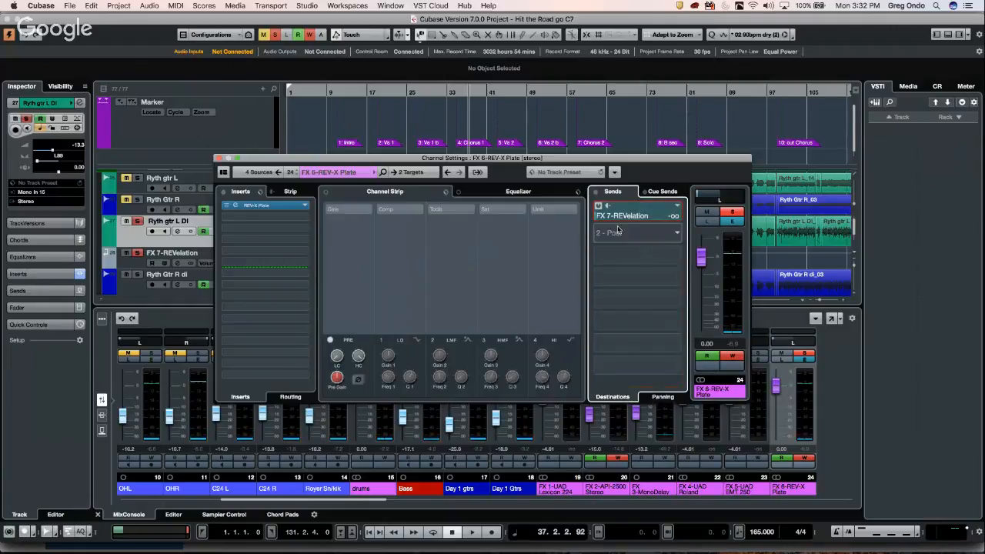
click(671, 236)
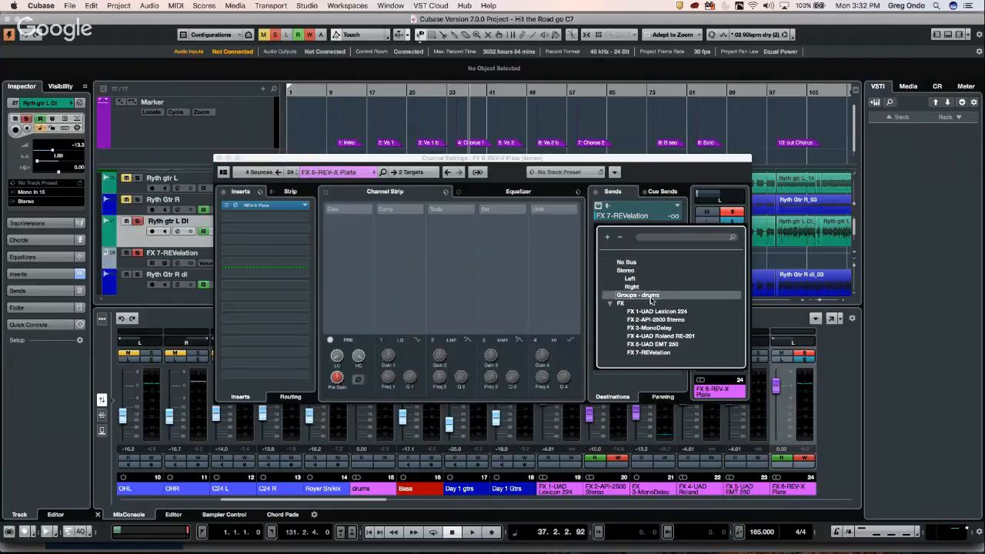
click(650, 297)
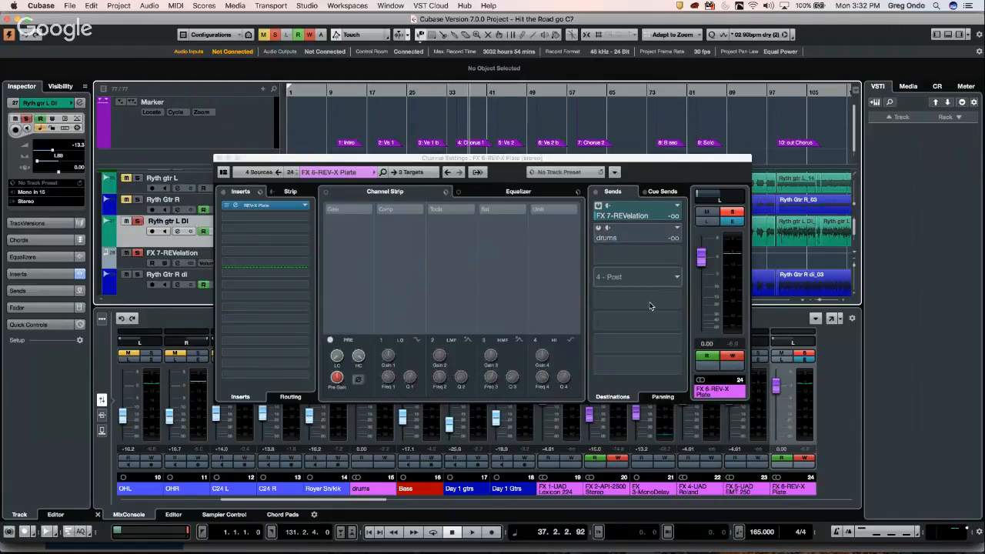
Step: Set the panning of the FX 7-REVelation send to R66 in the FX 6-REV-X Plate channel
click(665, 397)
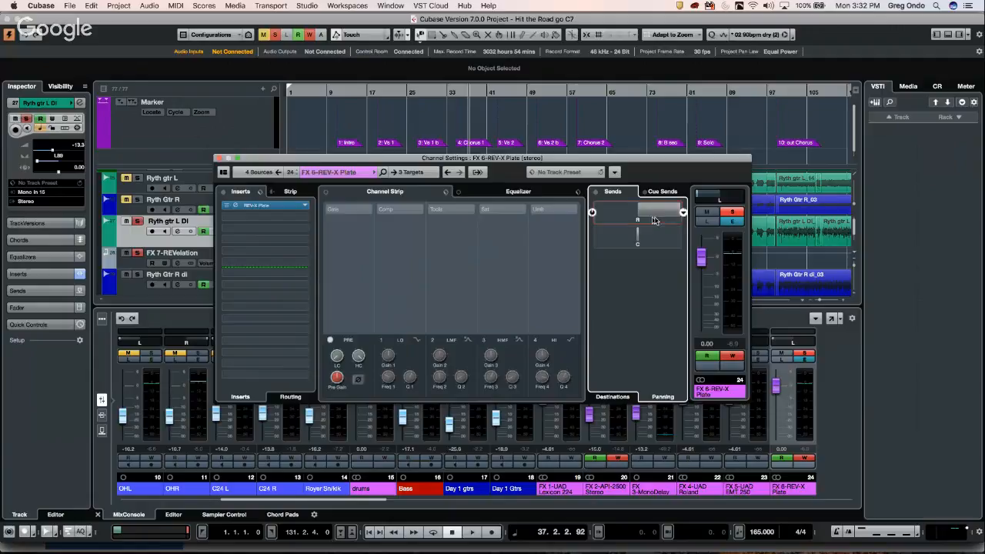
mouse_move(655, 211)
mouse_down()
mouse_move(600, 210)
mouse_move(643, 210)
mouse_up()
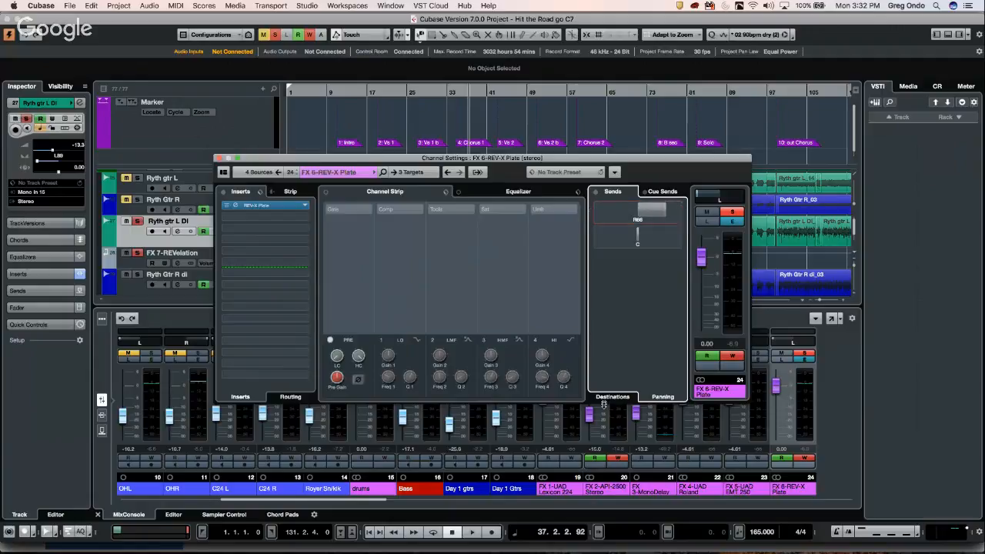
click(607, 401)
click(664, 398)
Step: Insert REVerence in the second insert slot, check its import file dialog without loading anything, and close the plug-in and channel windows
click(310, 223)
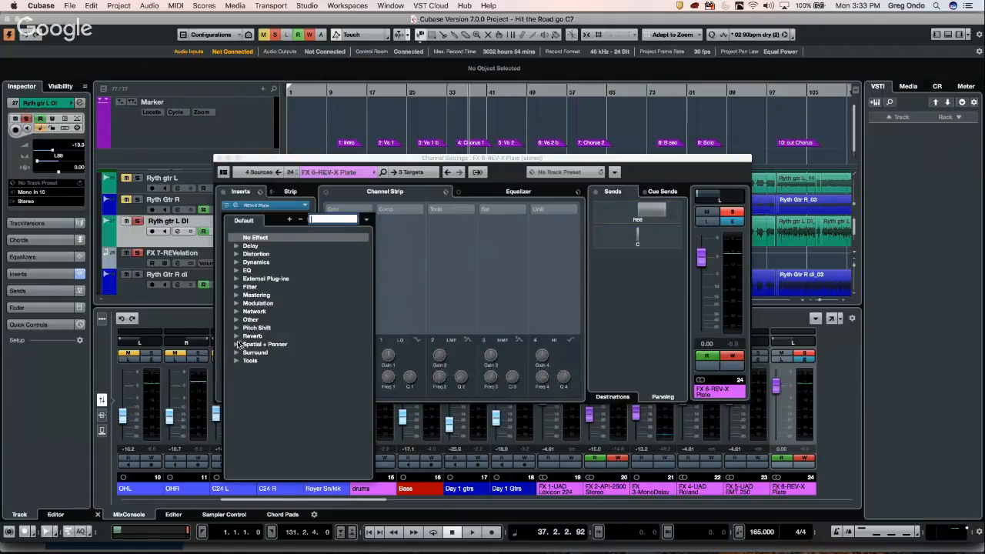
click(237, 337)
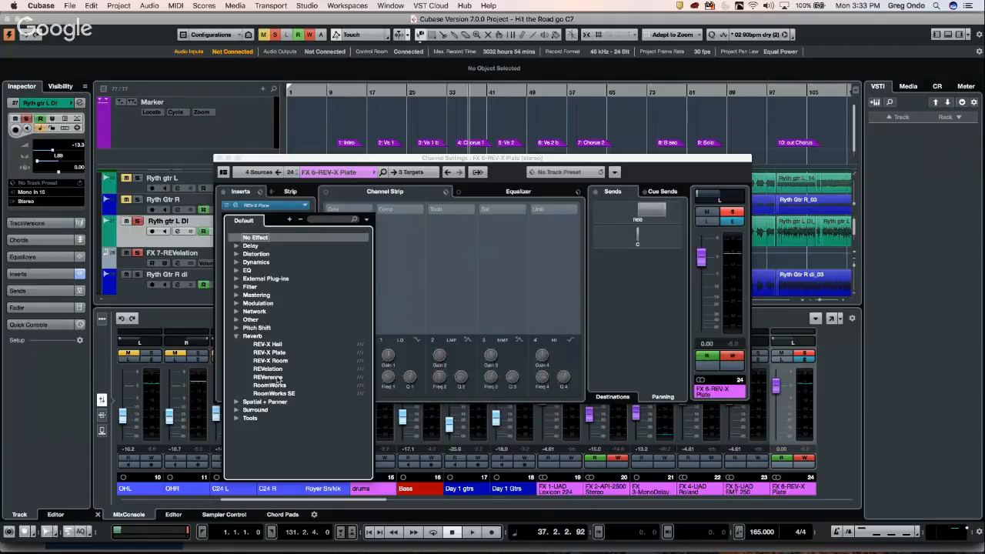
click(279, 377)
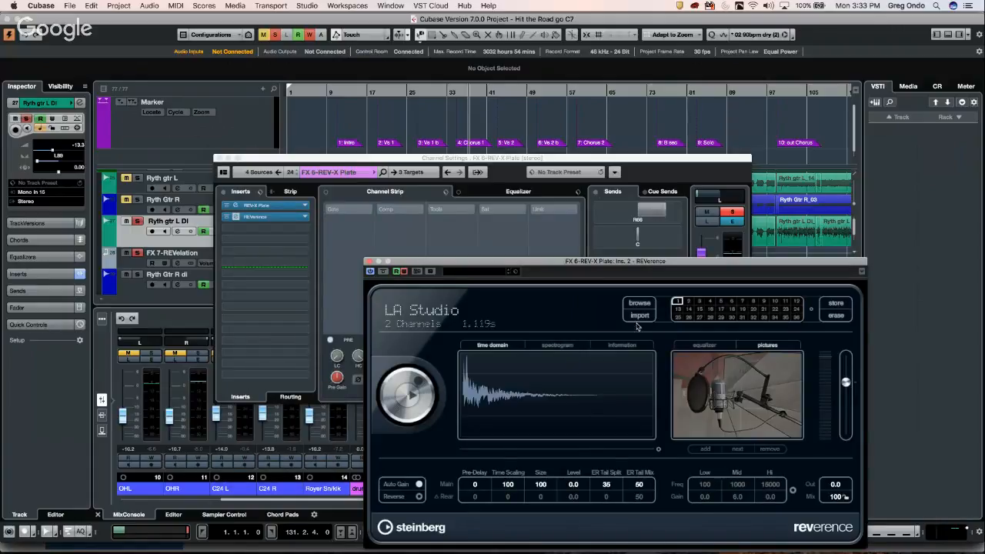
click(640, 315)
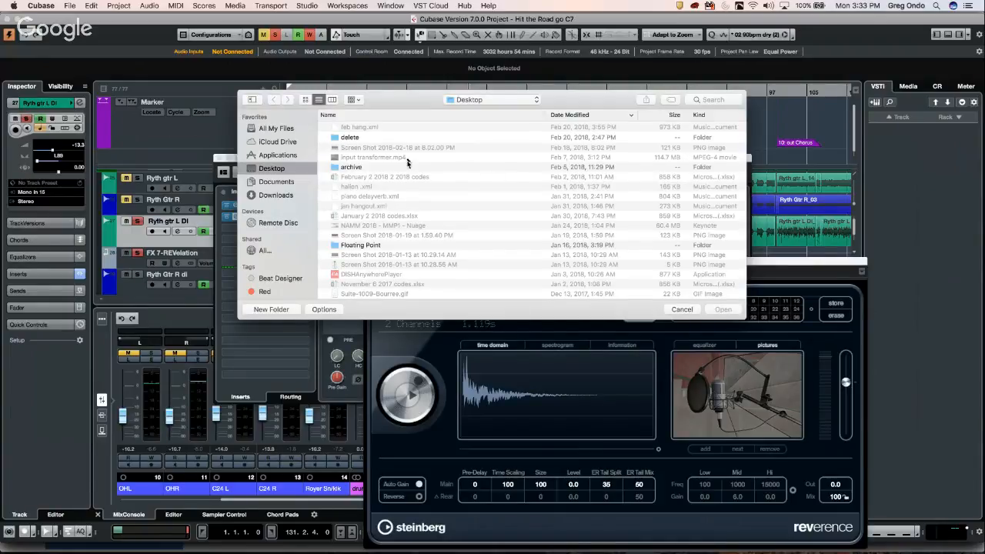
click(682, 309)
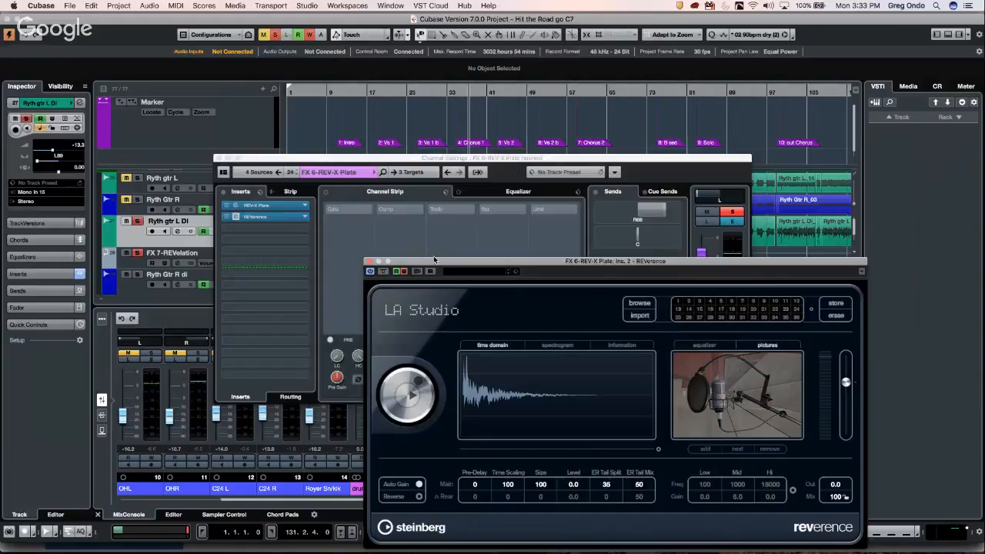
click(370, 263)
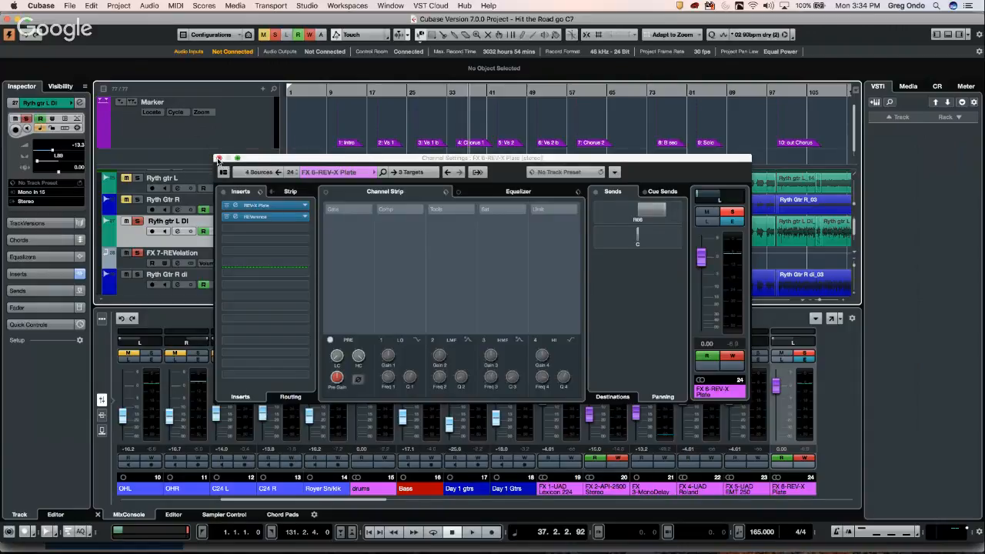
click(219, 159)
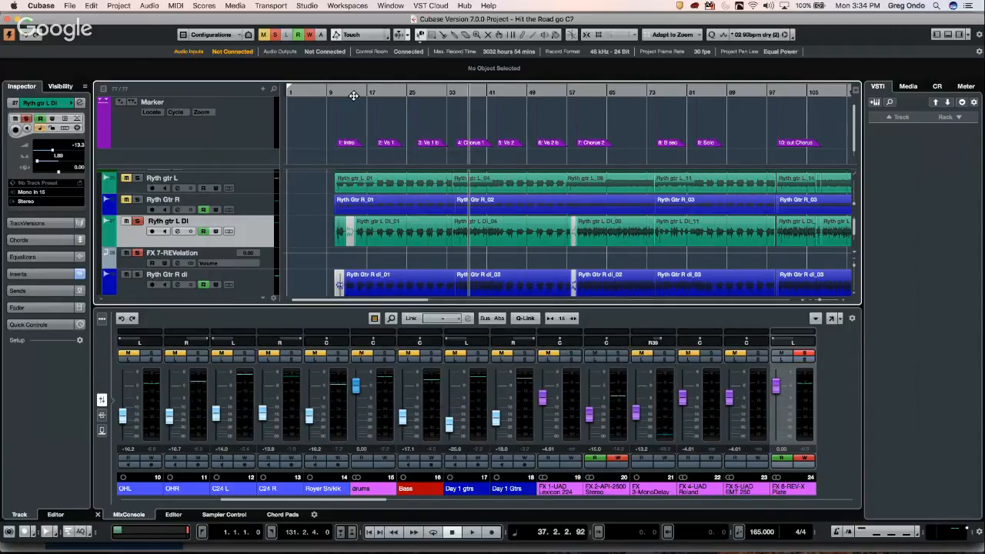
Step: Move the project cursor to around bar 10 and add one marker track below the Ryth gtr L track
drag(335, 92, 336, 126)
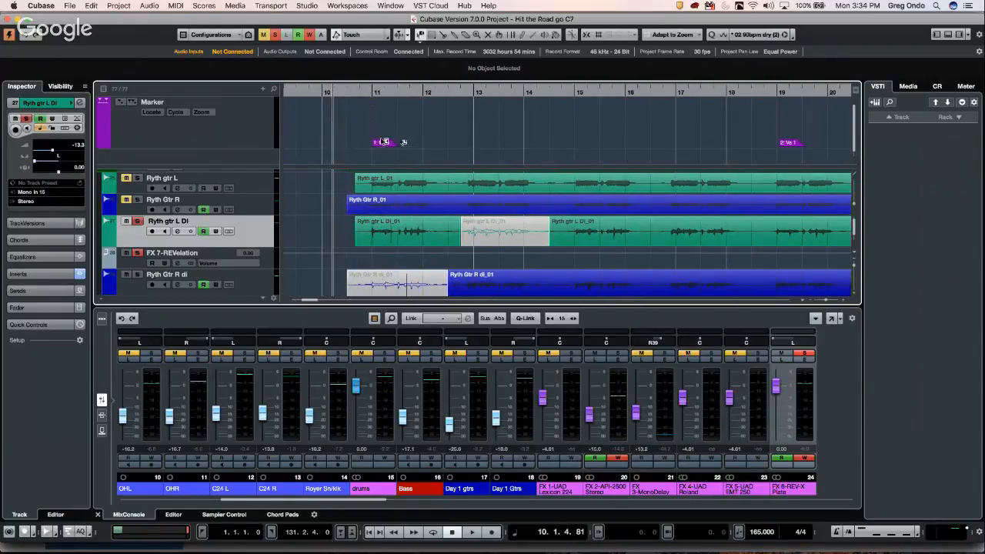
click(252, 130)
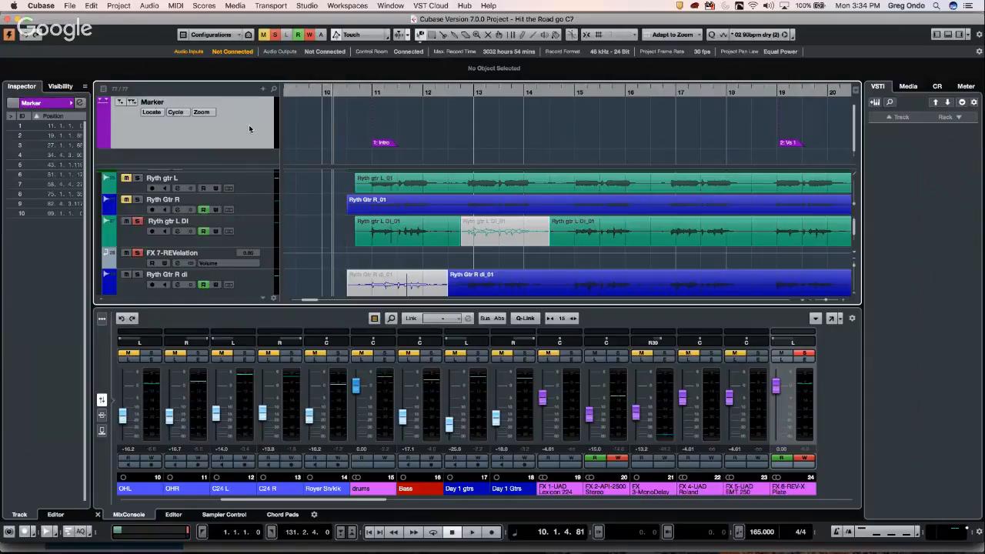
click(250, 191)
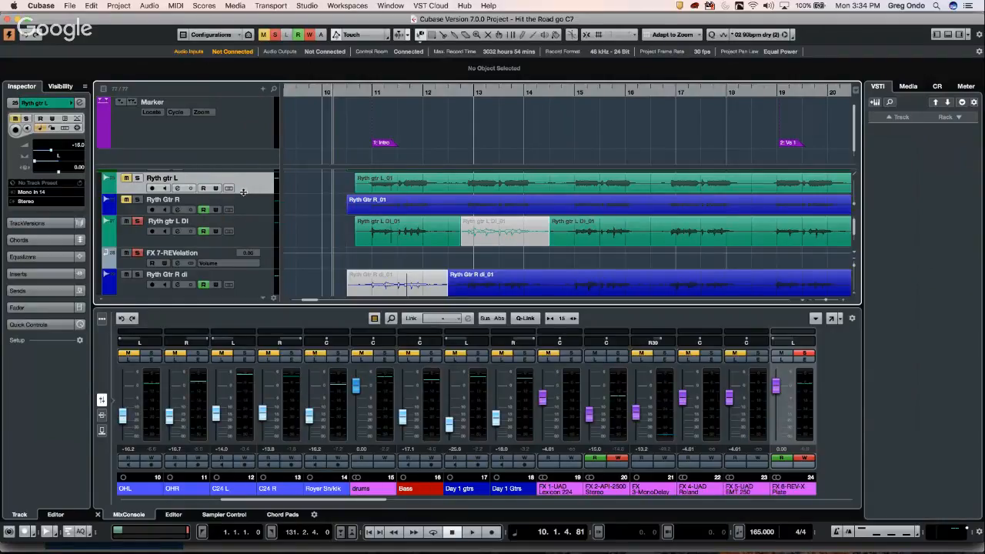
right_click(261, 191)
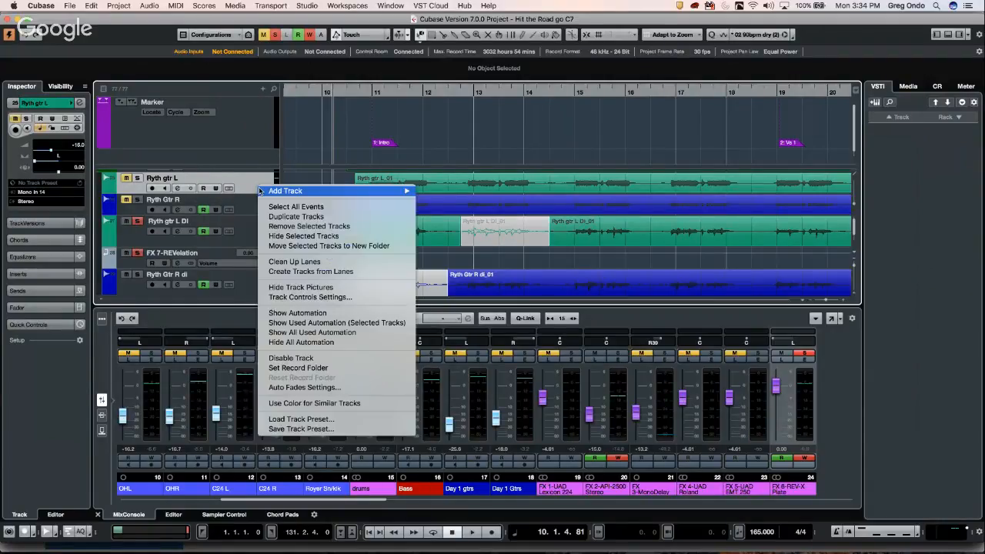
mouse_move(404, 192)
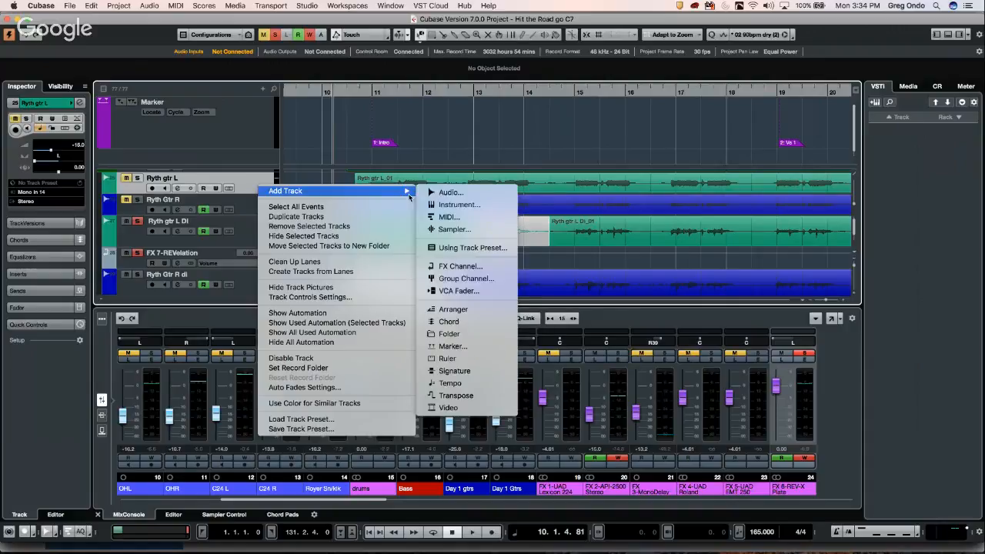
click(468, 350)
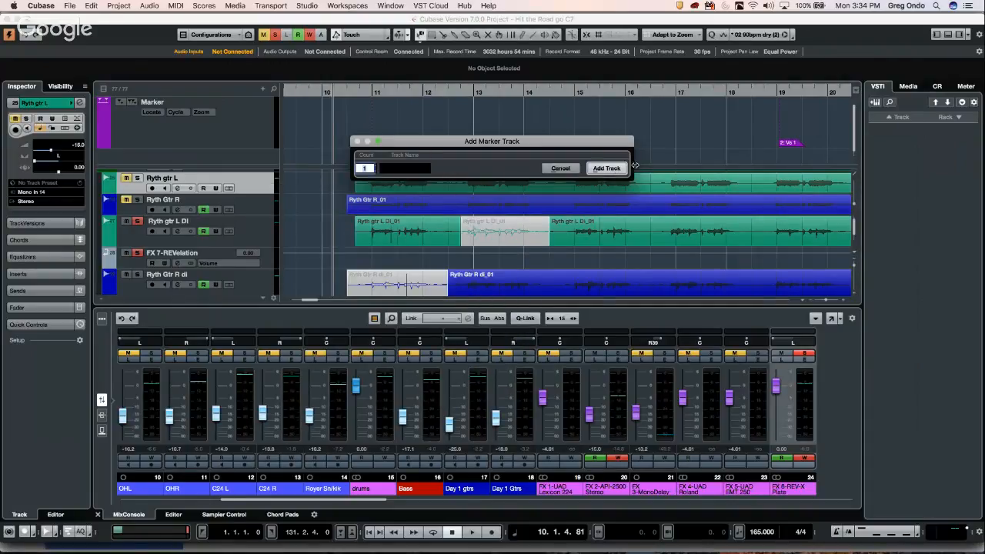
click(611, 169)
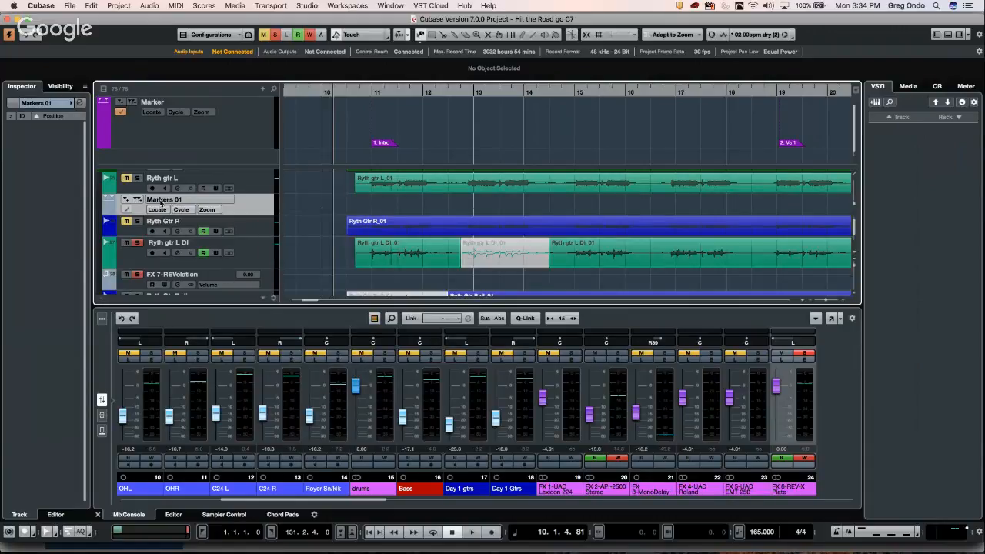
Step: Rename the new marker track as Lyrics
double_click(197, 200)
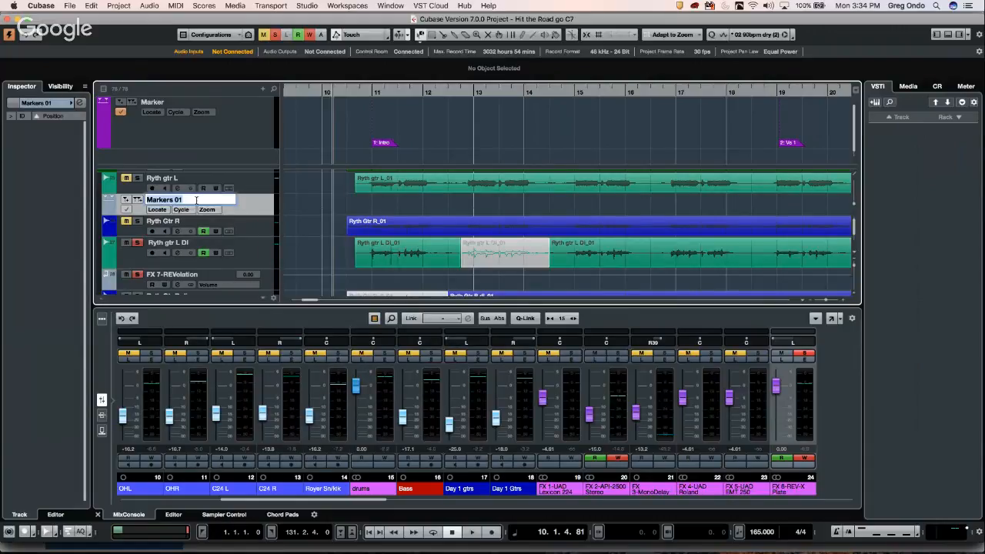
text(Lyrics)
key(Return)
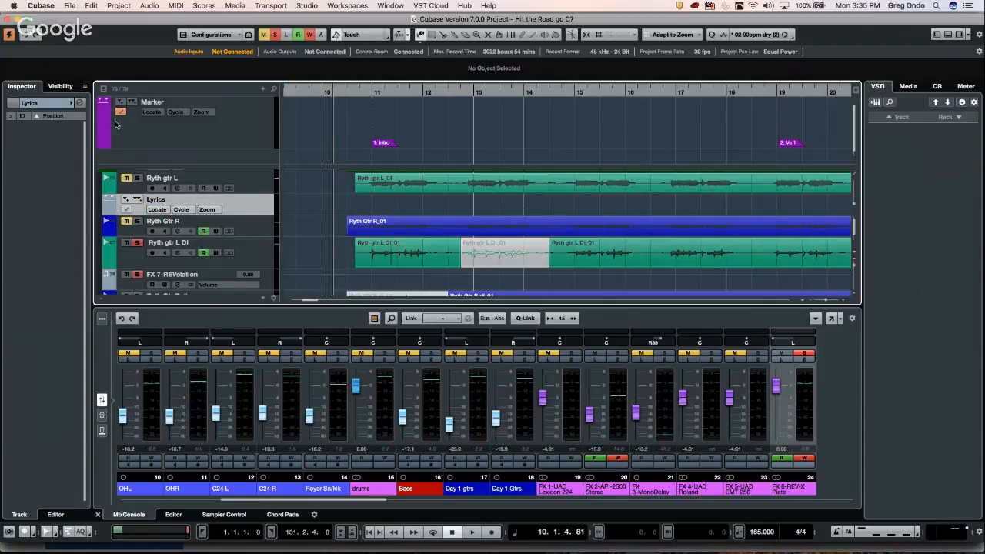
Step: Open the Markers window, show the Lyrics track in it, and move the window clear of the Intro marker
click(79, 105)
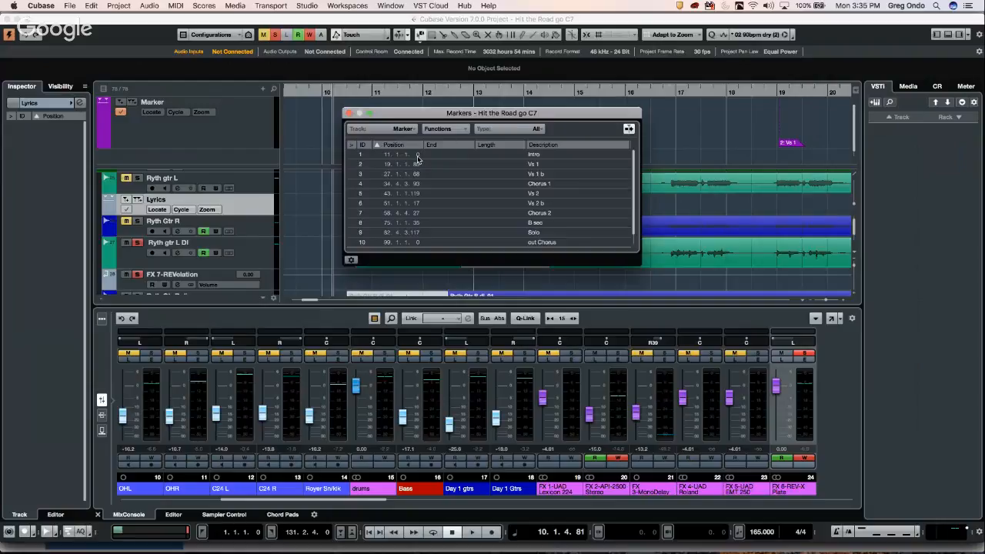
click(395, 130)
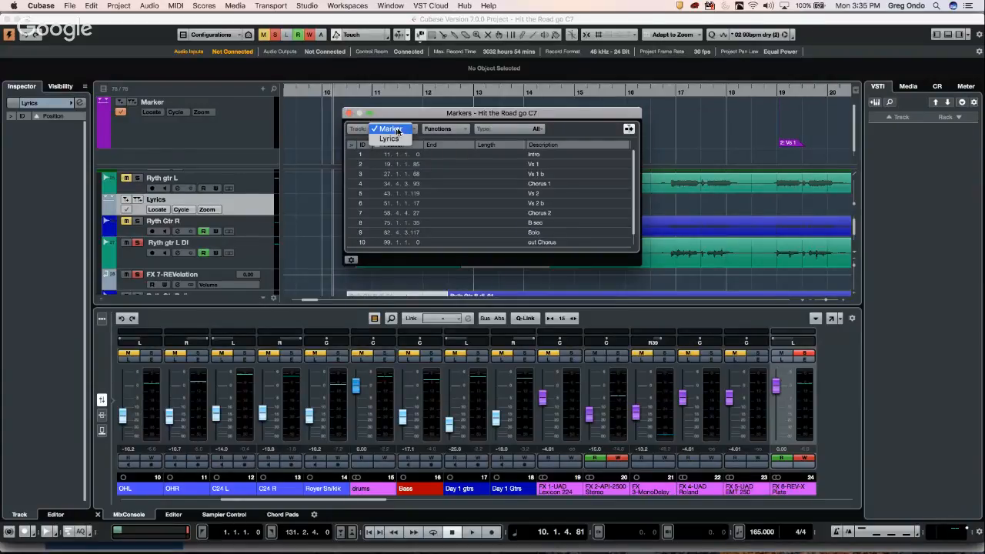
click(394, 138)
drag(419, 114, 630, 117)
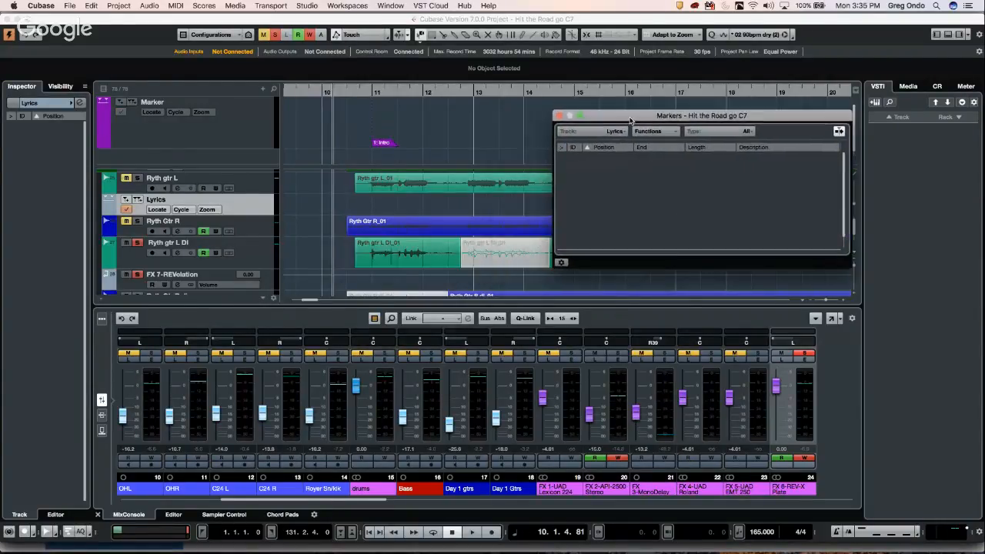
Step: Filter the Markers window's list to the Markers type only
click(751, 133)
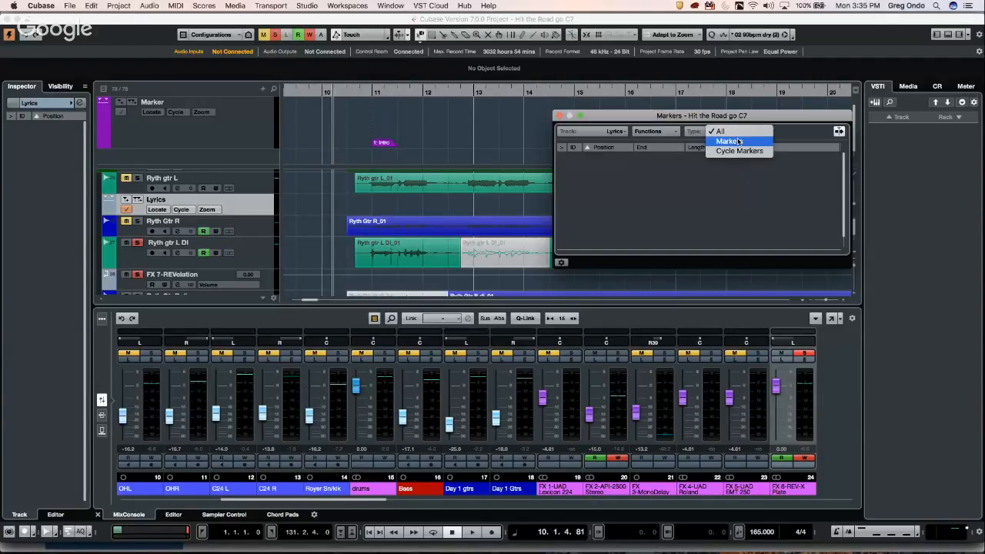
click(738, 142)
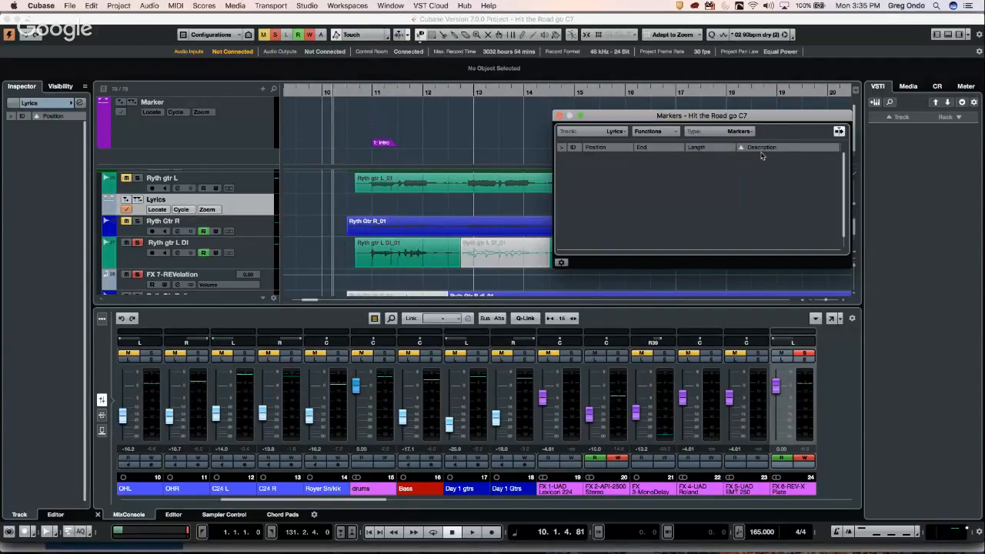
click(740, 133)
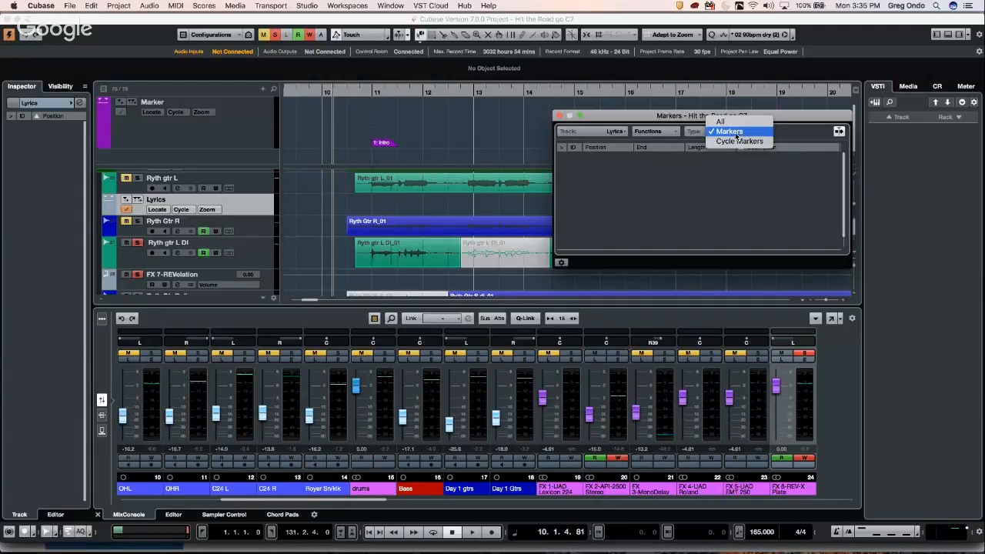
click(681, 136)
Step: Insert a marker at the cursor on the Lyrics track with the description "Hey hey baby so the"
click(670, 132)
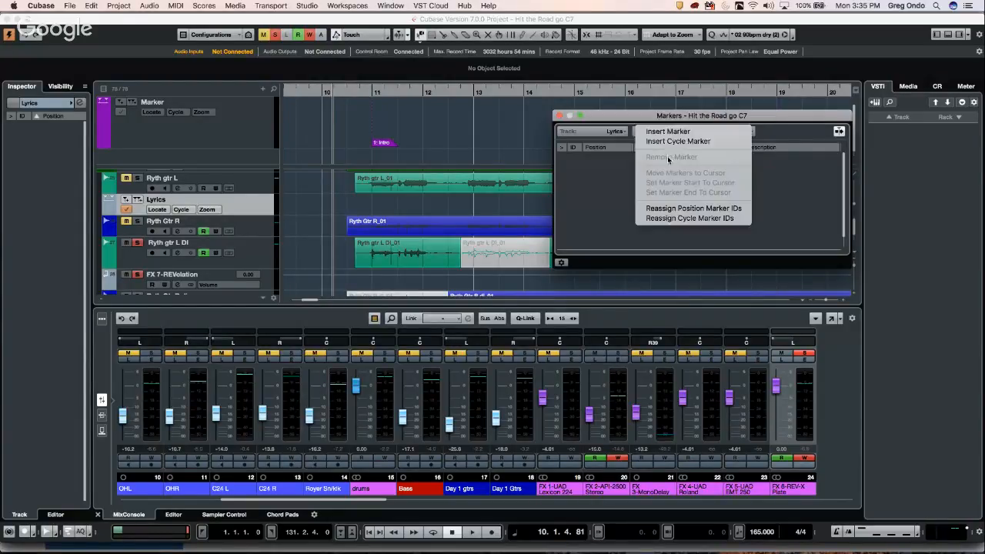
click(667, 131)
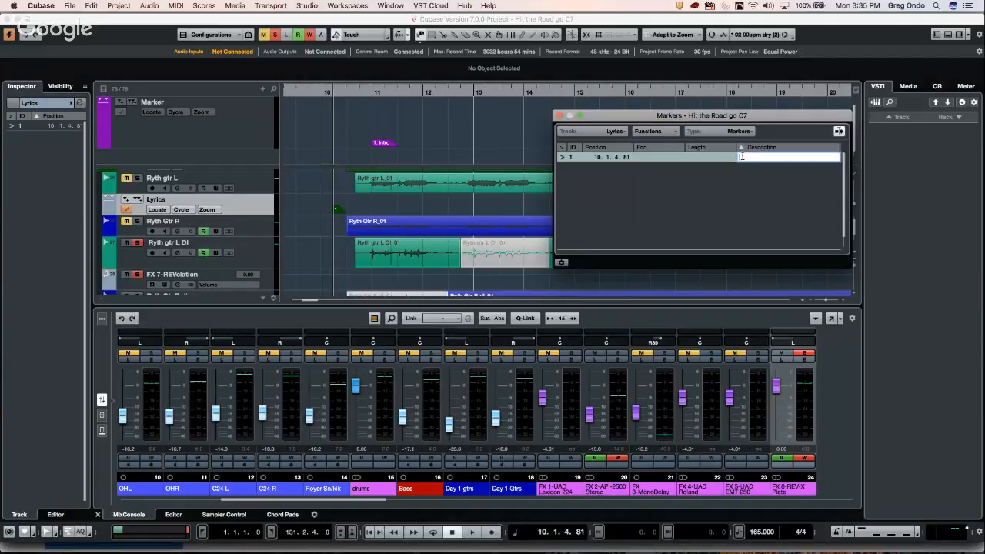
text(ha)
key(Return)
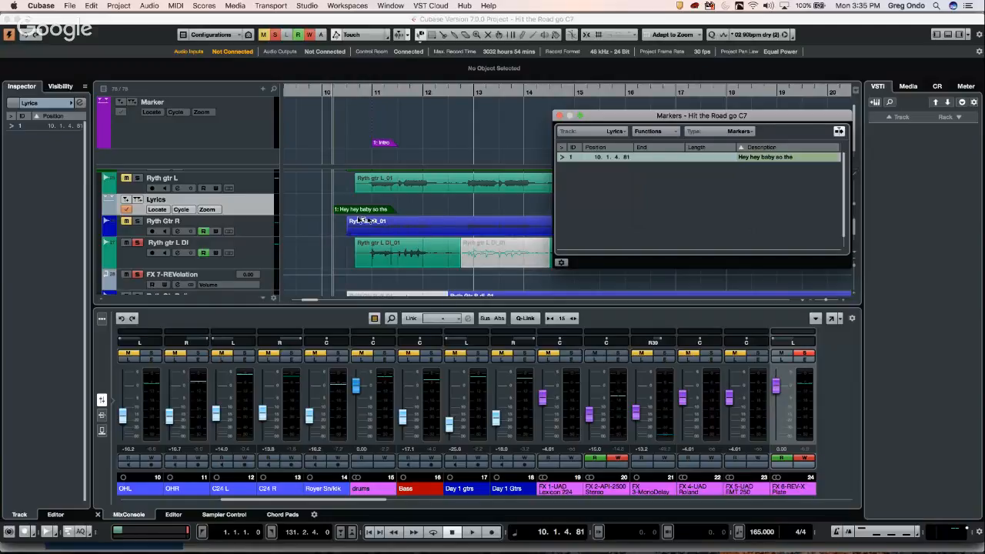
Step: Move the project cursor to bar 14 and bring up the Markers window for the Lyrics track again
click(477, 212)
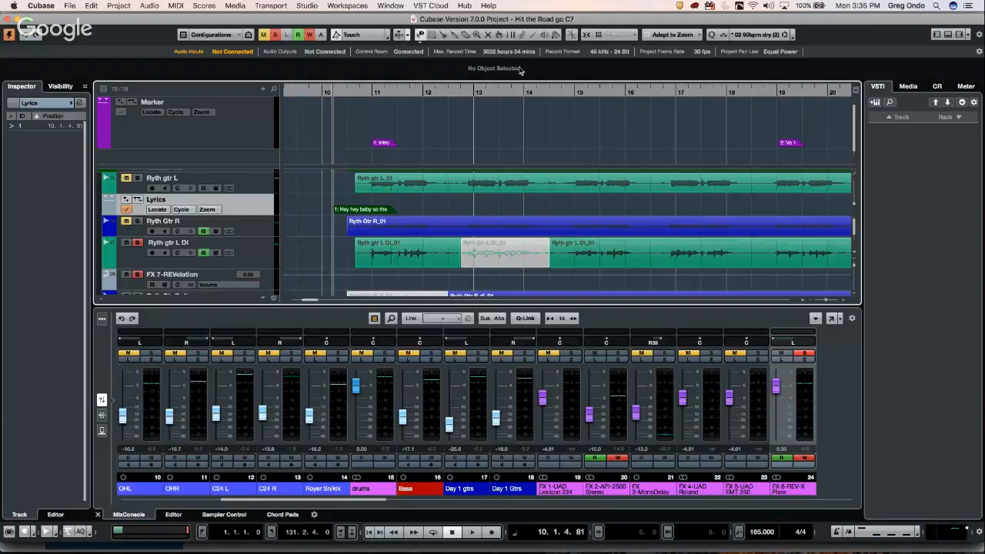
click(524, 92)
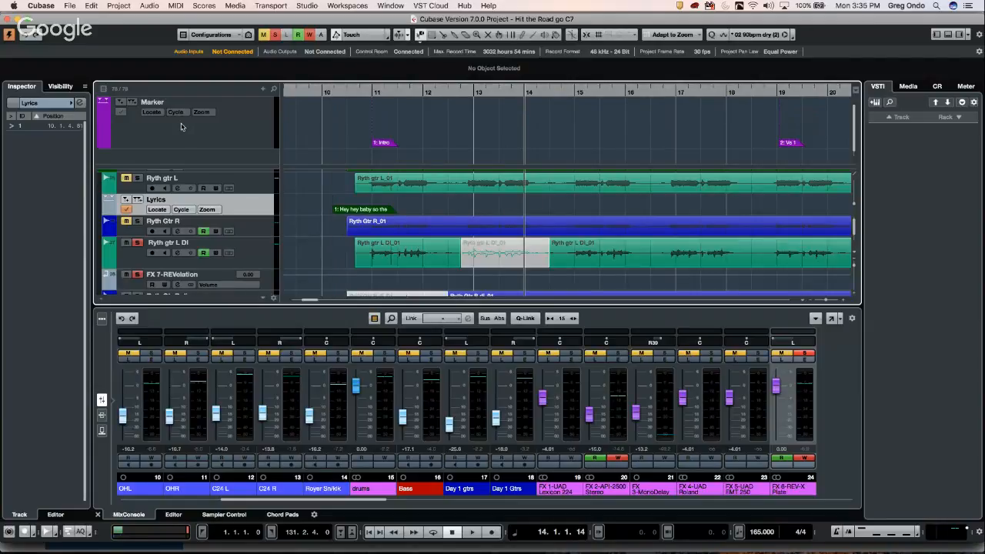
click(70, 6)
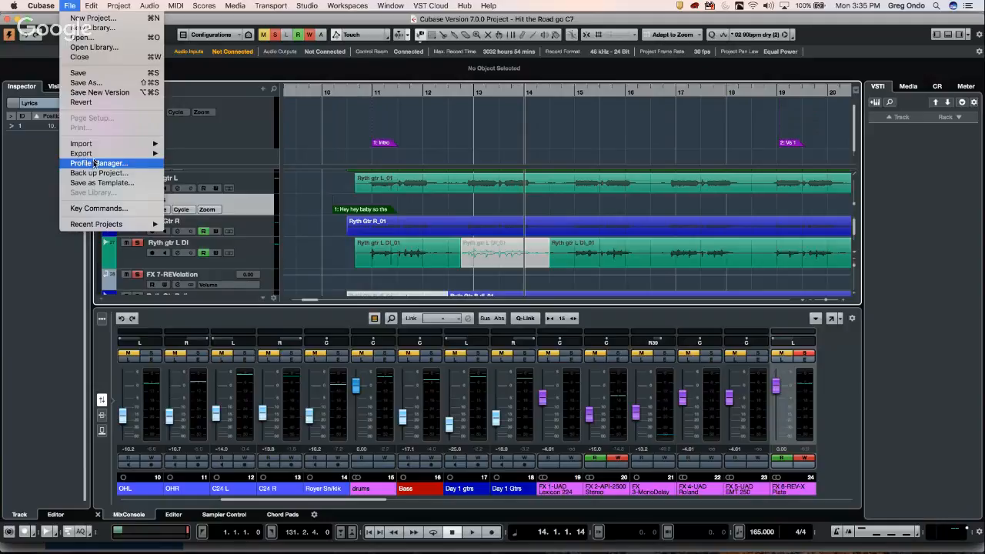
click(28, 156)
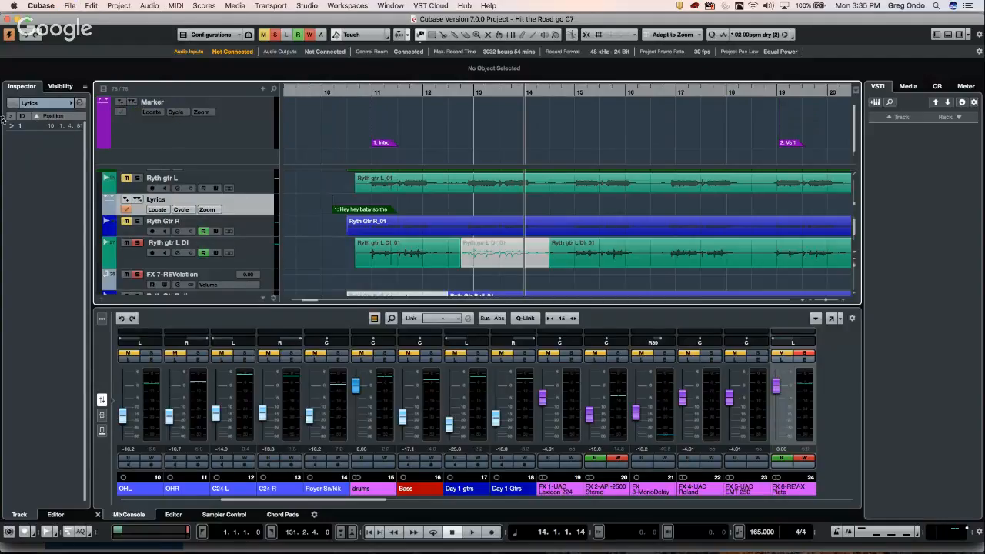
click(79, 102)
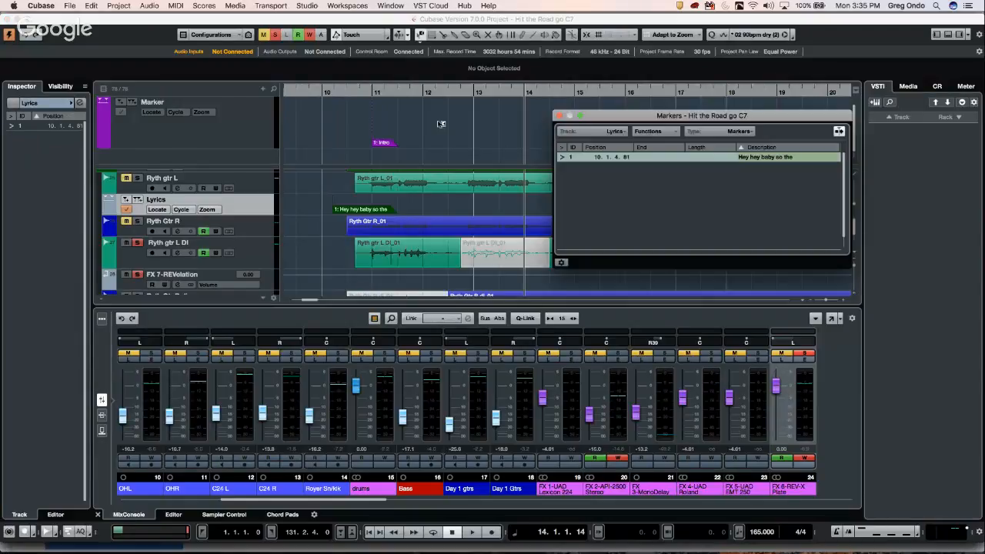
Step: Insert a second Lyrics marker at bar 14 with placeholder text "uyf iut fiutf itf itf iyt fiuytf iuy t" as its description, and close the Markers window
click(618, 133)
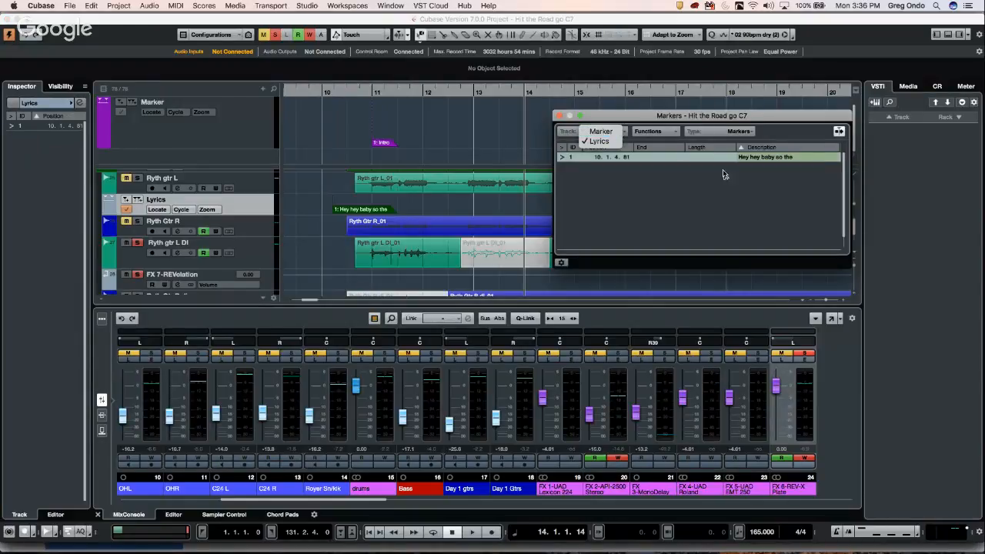
click(726, 174)
click(648, 133)
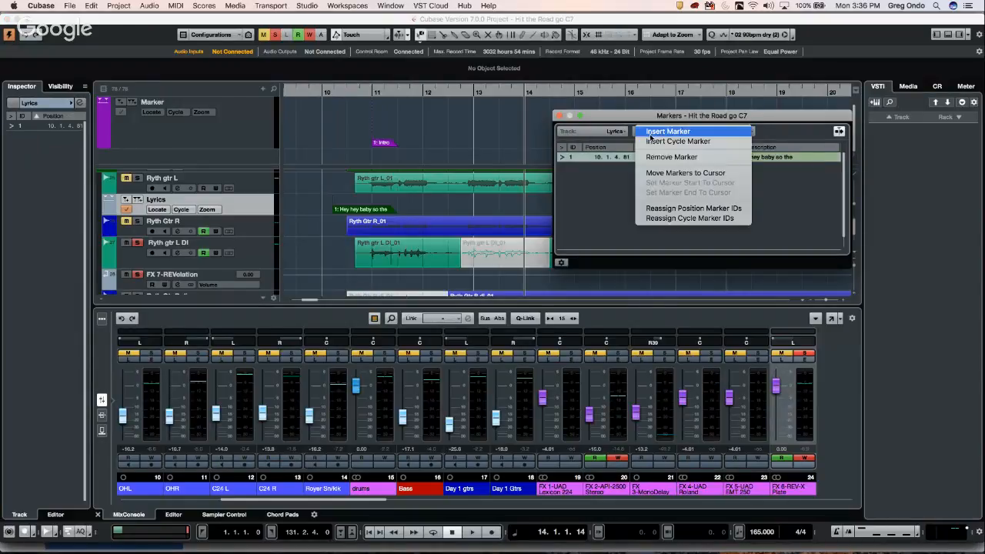
click(664, 133)
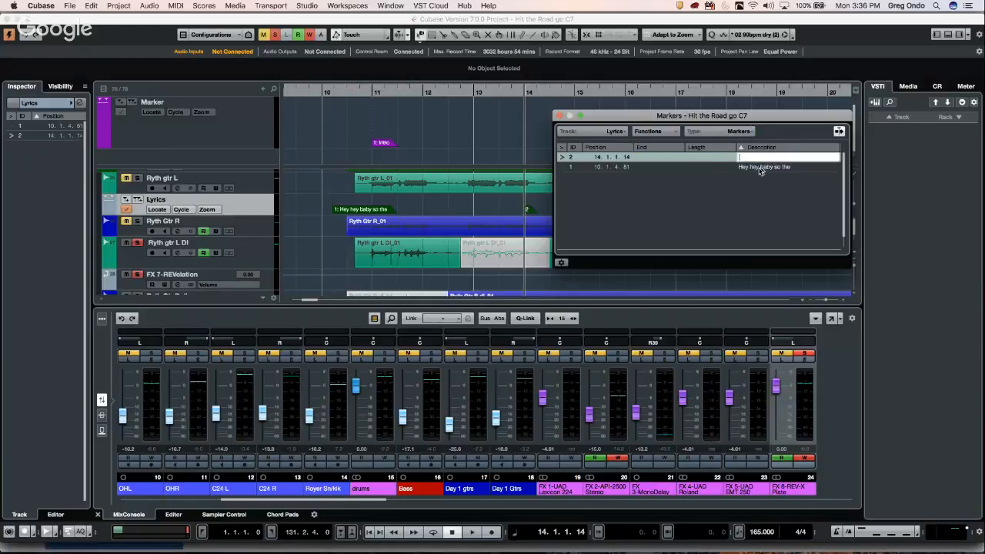
double_click(754, 157)
text(uytf iuytf lif li)
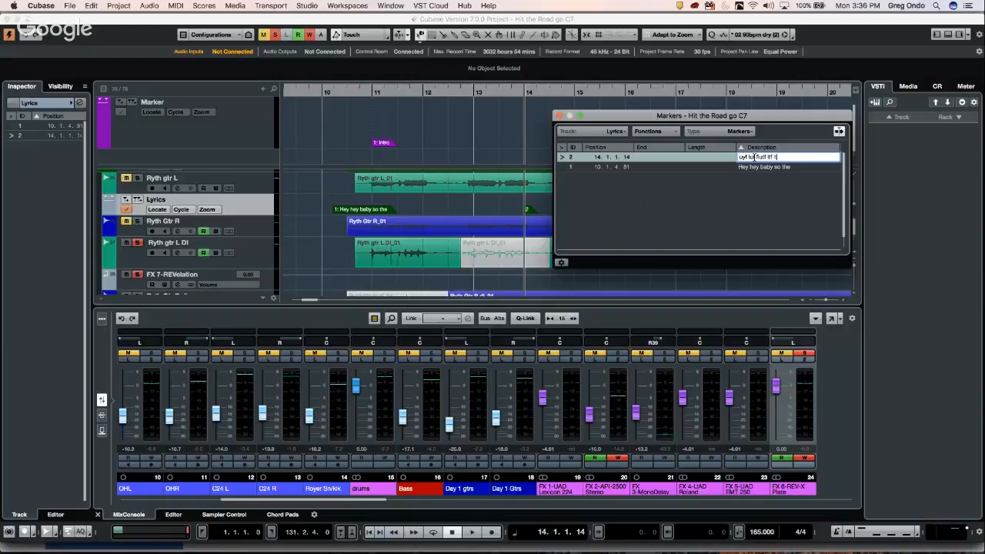
text(f iyt fluytf luy t)
key(Return)
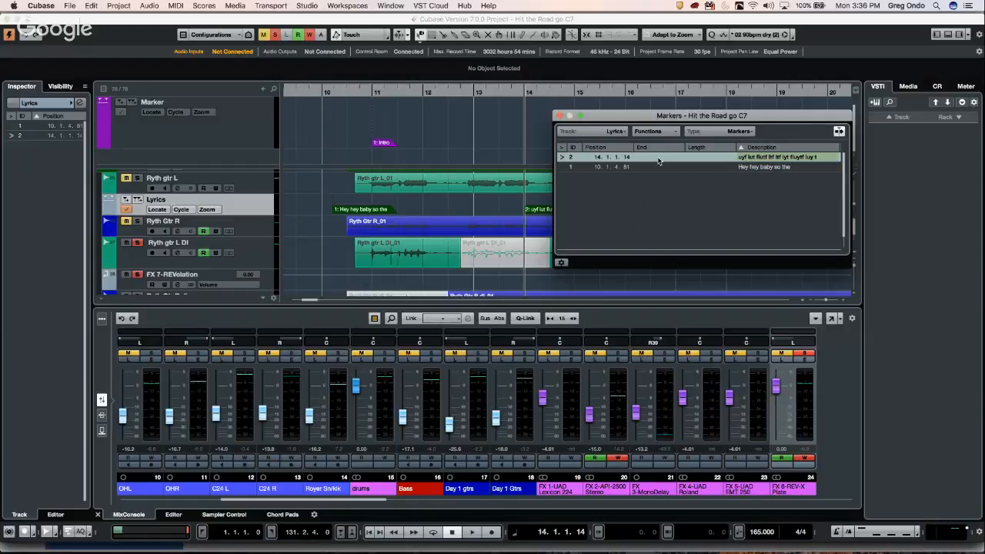
click(560, 115)
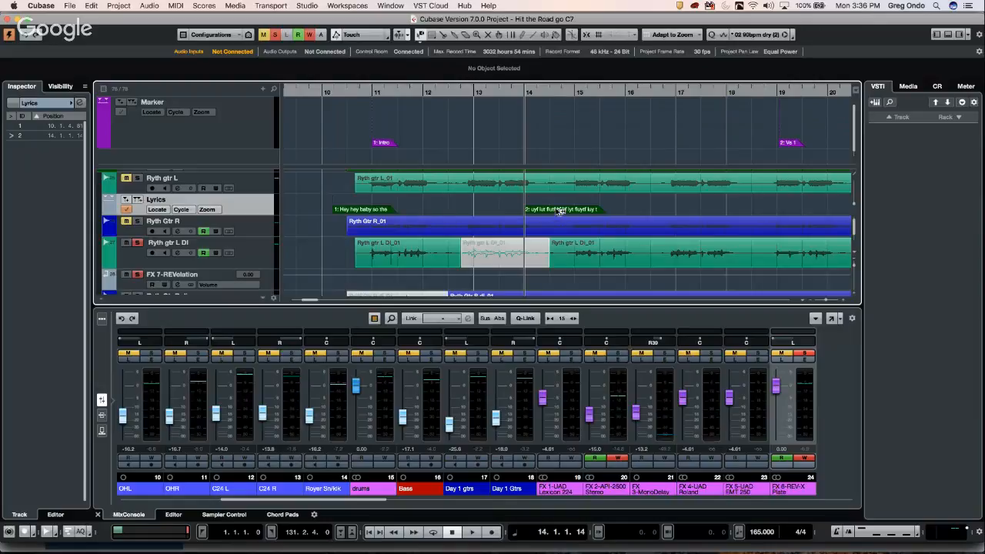
Step: Reopen the Markers window, enlarge it to review the lyric descriptions, and close it
click(80, 104)
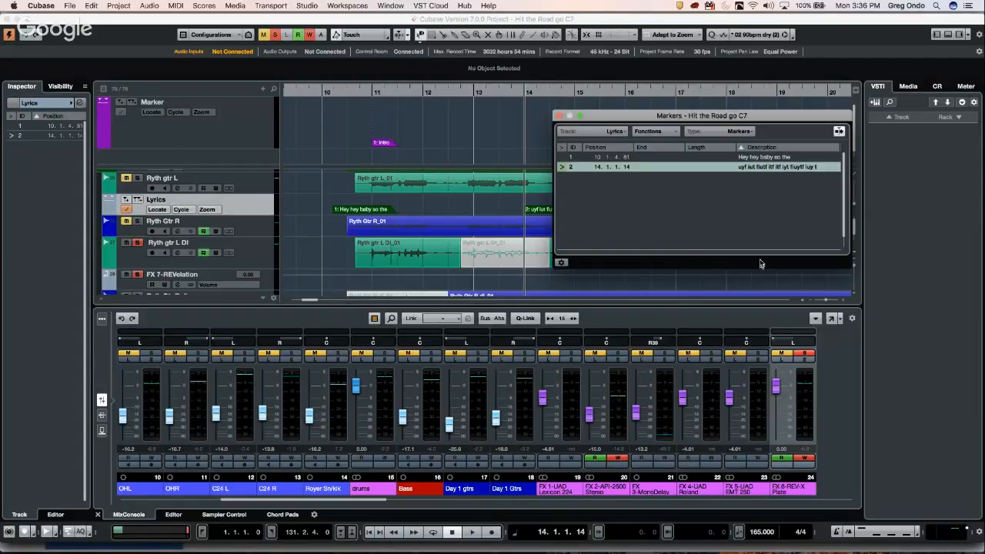
drag(850, 265, 962, 288)
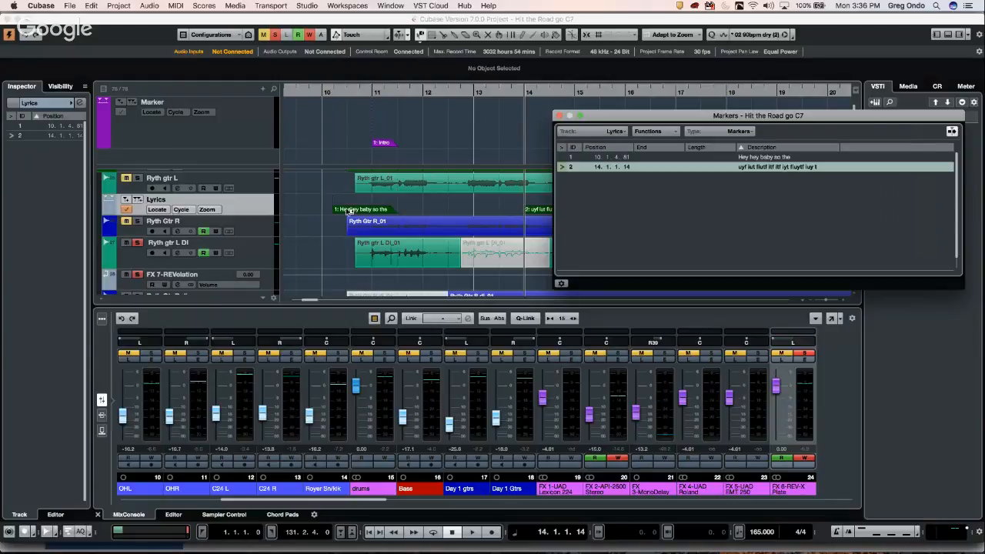
click(560, 116)
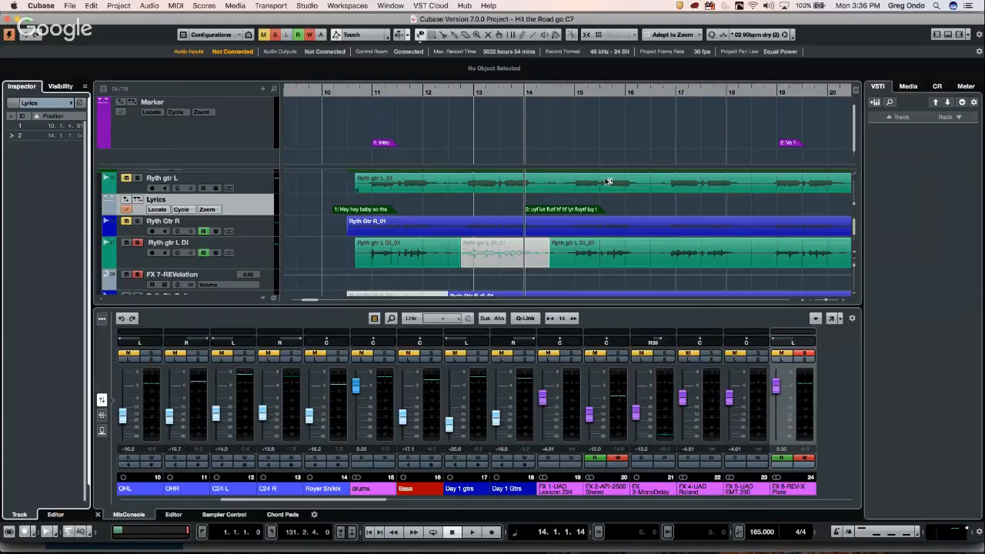
click(638, 213)
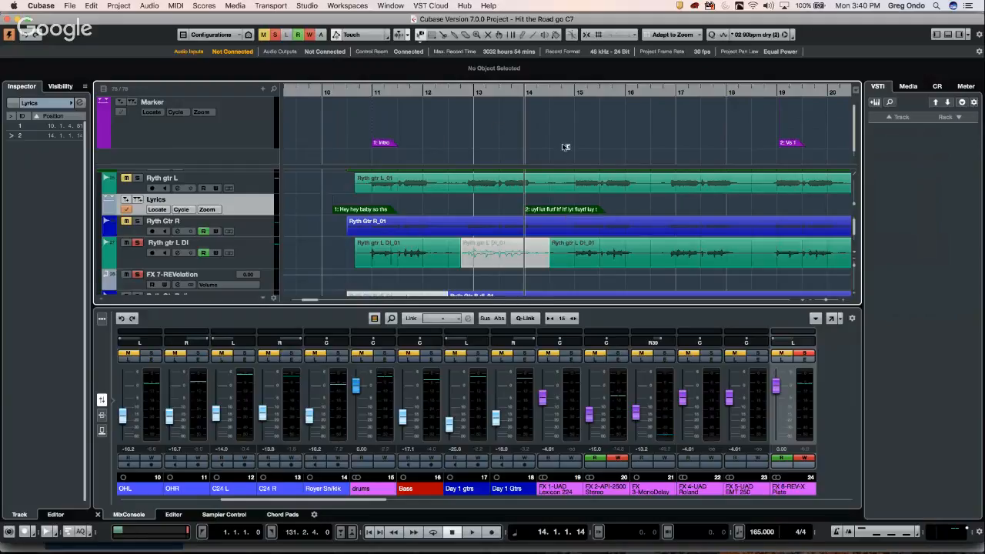
Step: Move the project cursor to about bar 10.3 and add a signature track below the Lyrics track
drag(354, 90, 347, 65)
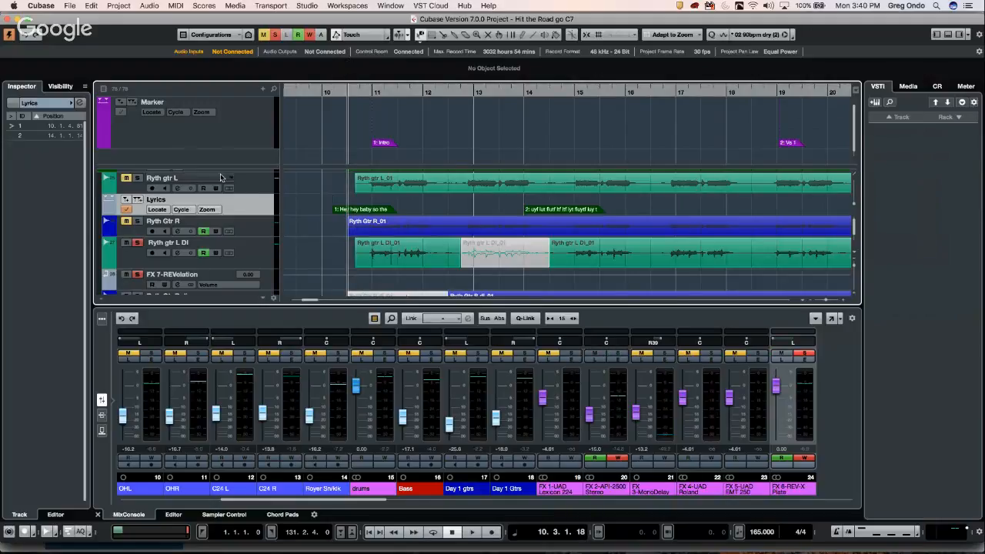
right_click(247, 209)
mouse_move(291, 216)
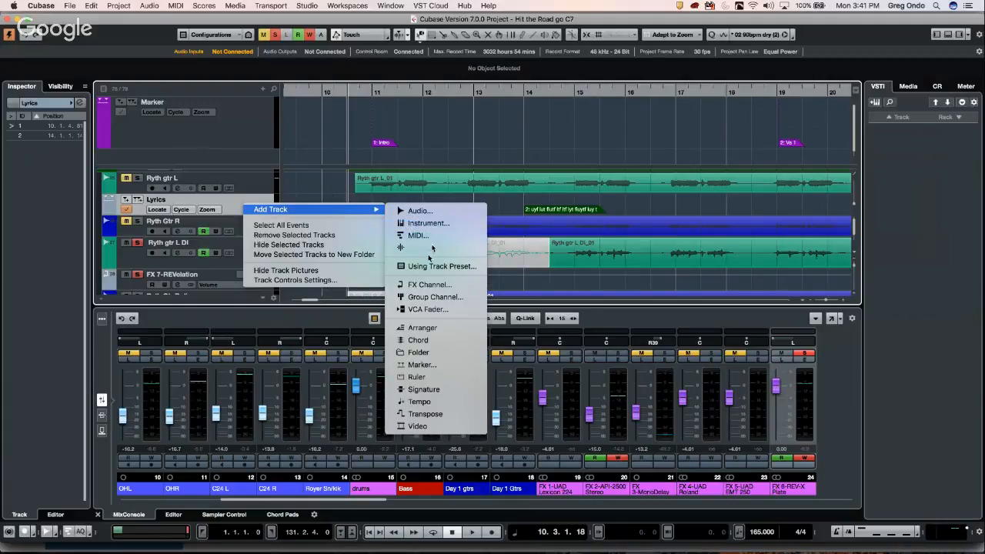
click(440, 392)
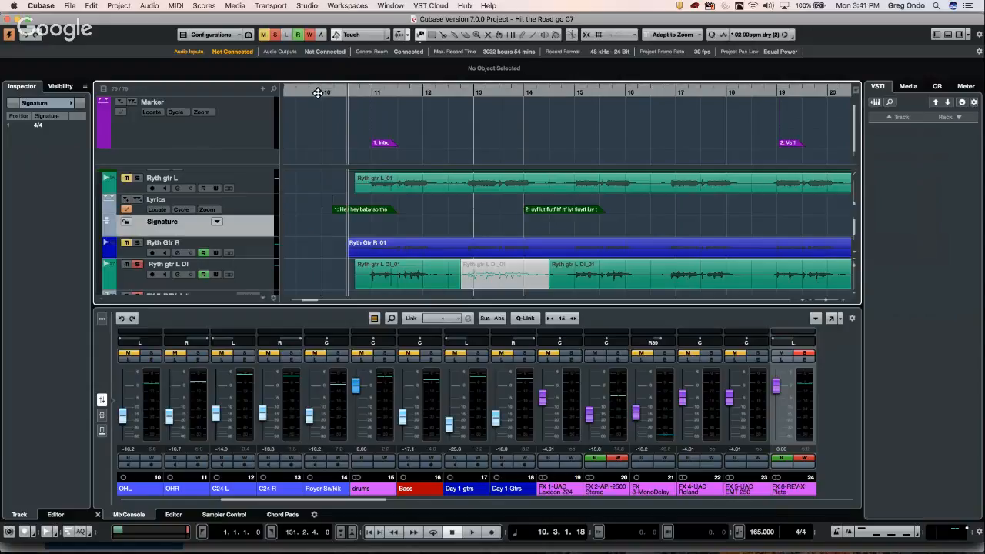
Step: Play the project from around bar 8, stop near bar 11, and select all events before clearing the selection
mouse_move(317, 90)
mouse_down()
mouse_move(323, 77)
mouse_move(302, 81)
mouse_up()
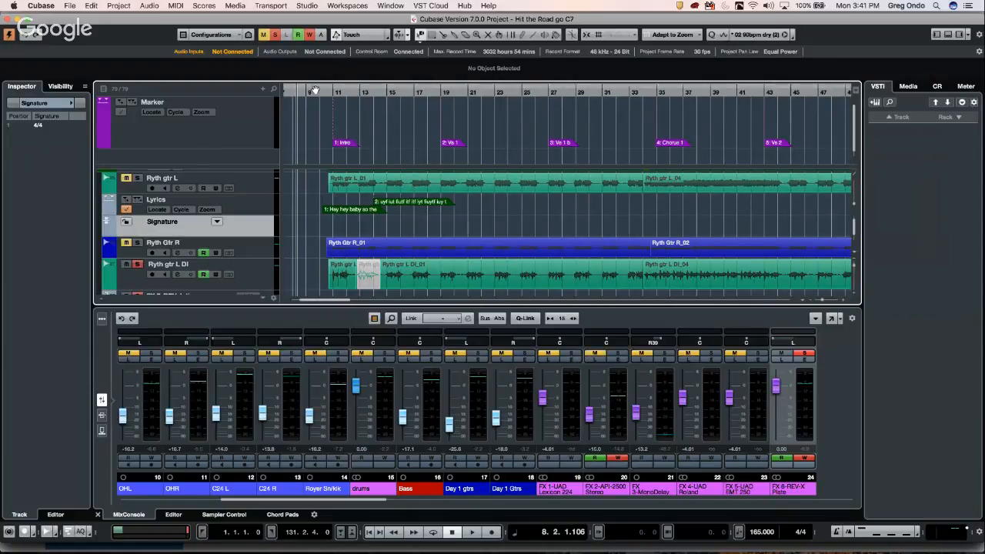
key(space)
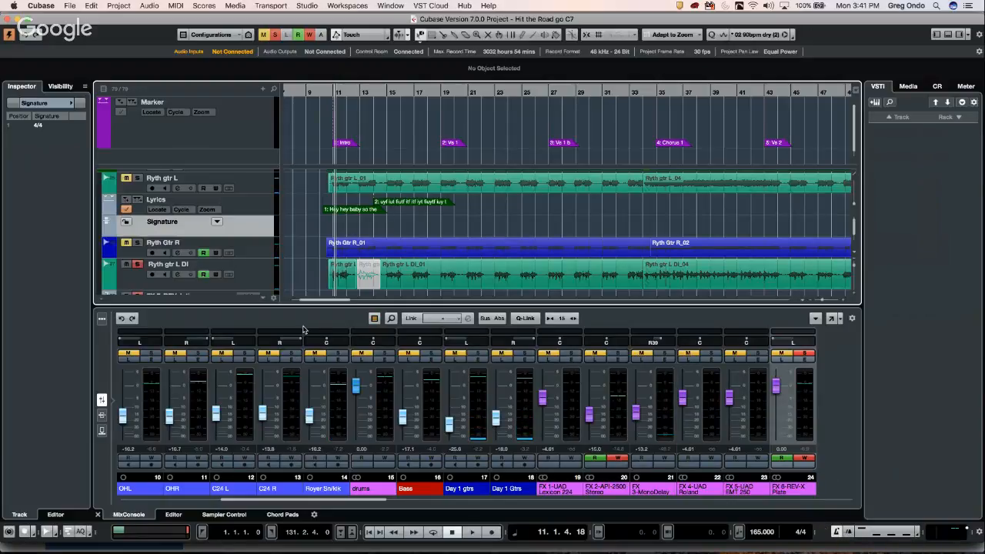
key(super+a)
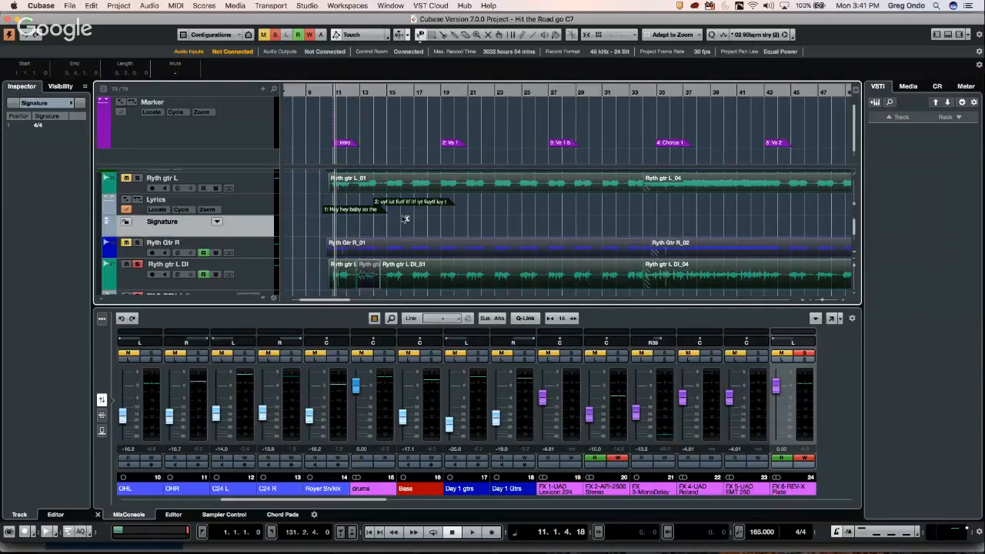
click(473, 229)
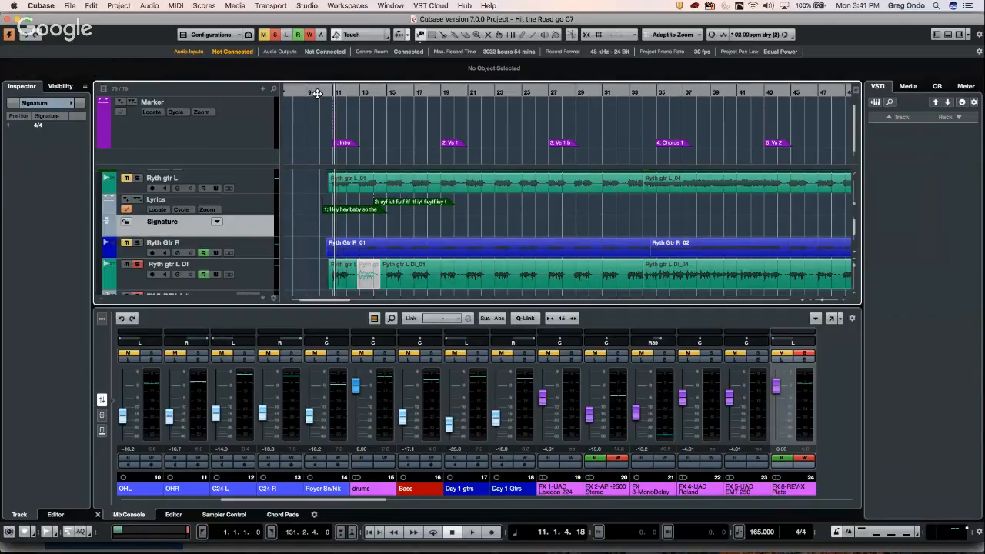
Step: Place the cursor near the end of bar 9, render an audio click between the locators from the signature track, and make the resulting click track taller
drag(317, 93, 323, 88)
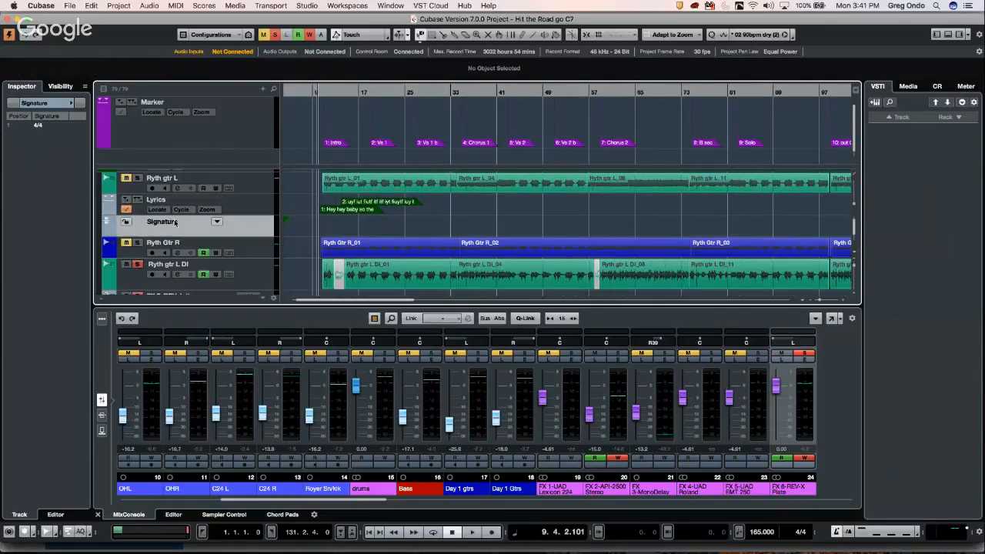
click(217, 221)
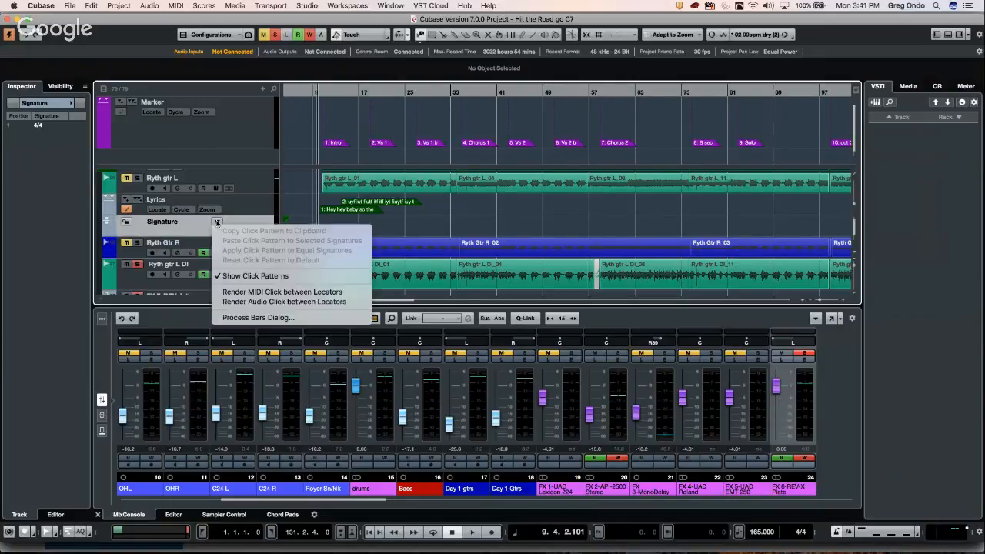
click(283, 303)
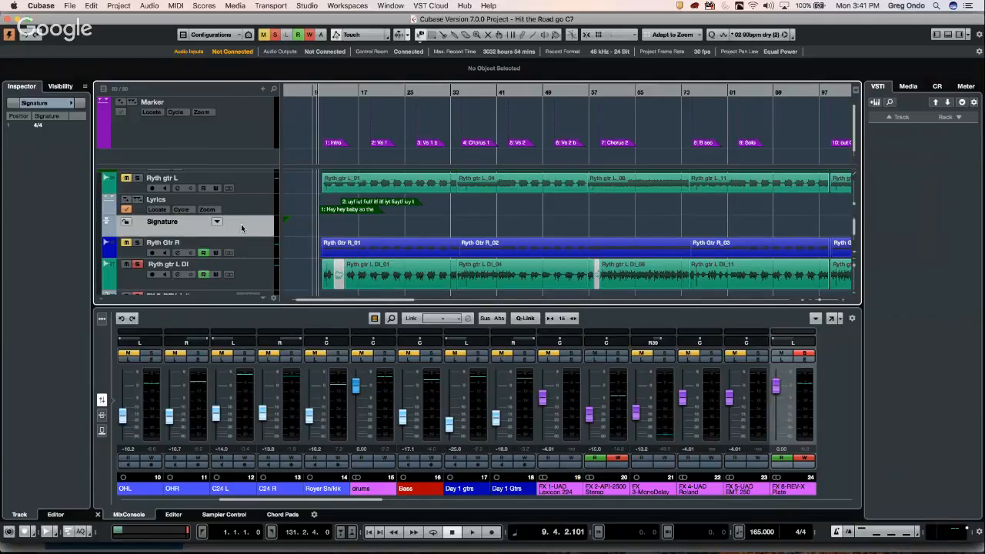
scroll(241, 227, down, 10)
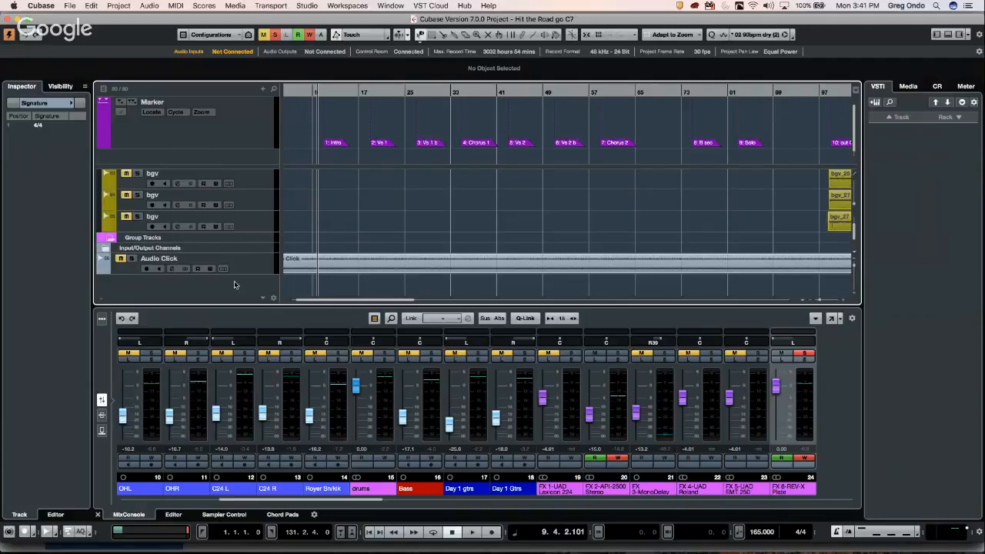
drag(241, 274, 236, 296)
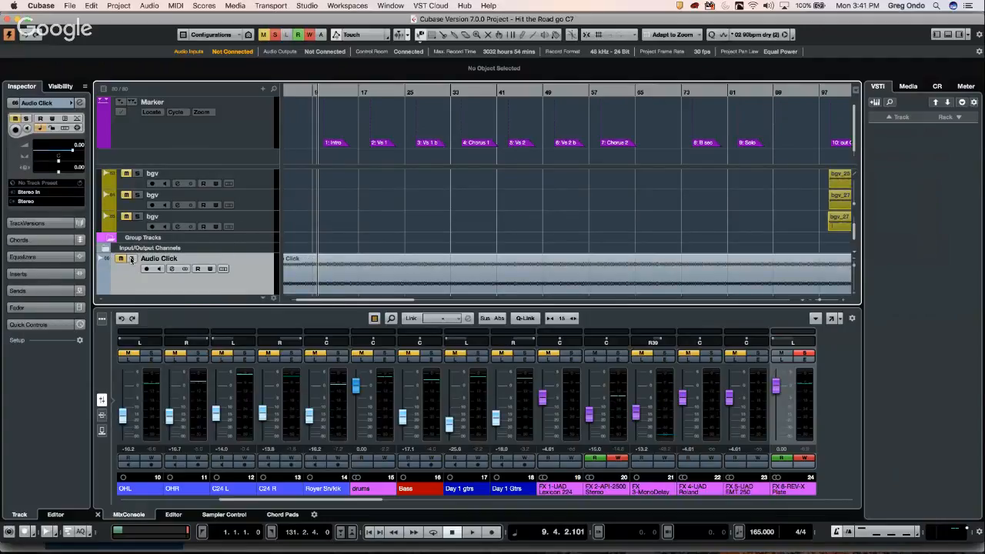
Step: Solo the Audio Click track, play it from around bar 9, and examine its click waveform around bar 32
click(131, 259)
key(space)
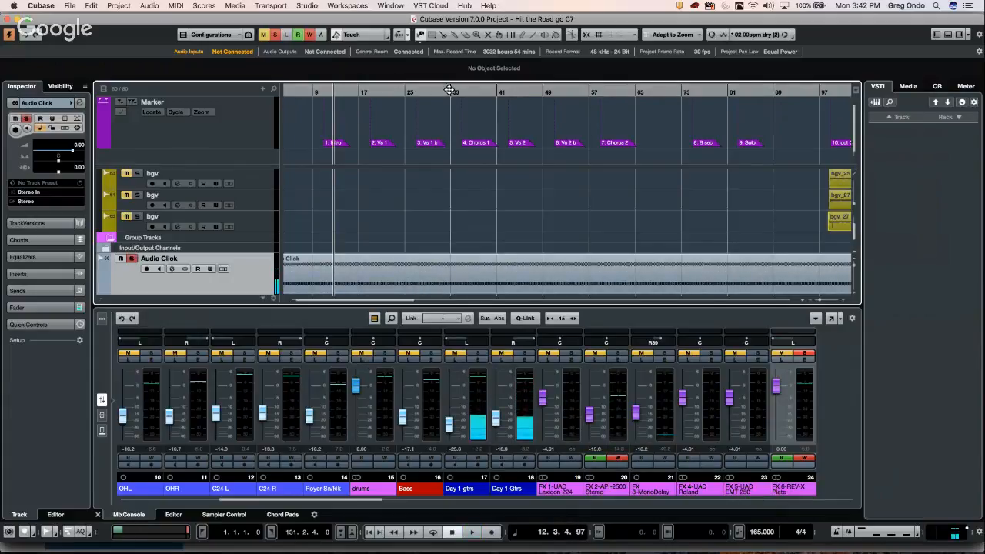
click(452, 114)
key(h)
key(h)
key(h)
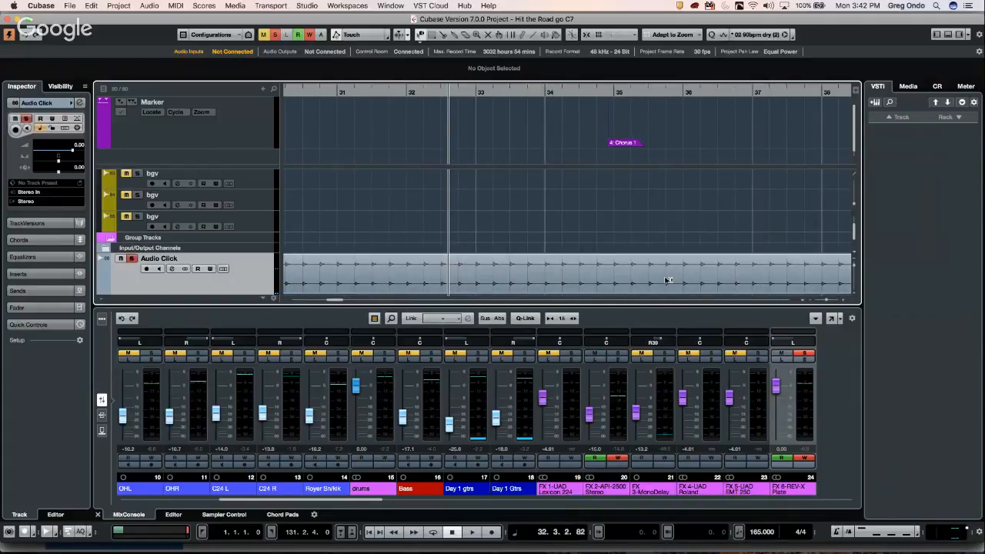
Step: Split the Audio Click event at bars 34 and 37 and mute the section between the splits
right_click(601, 220)
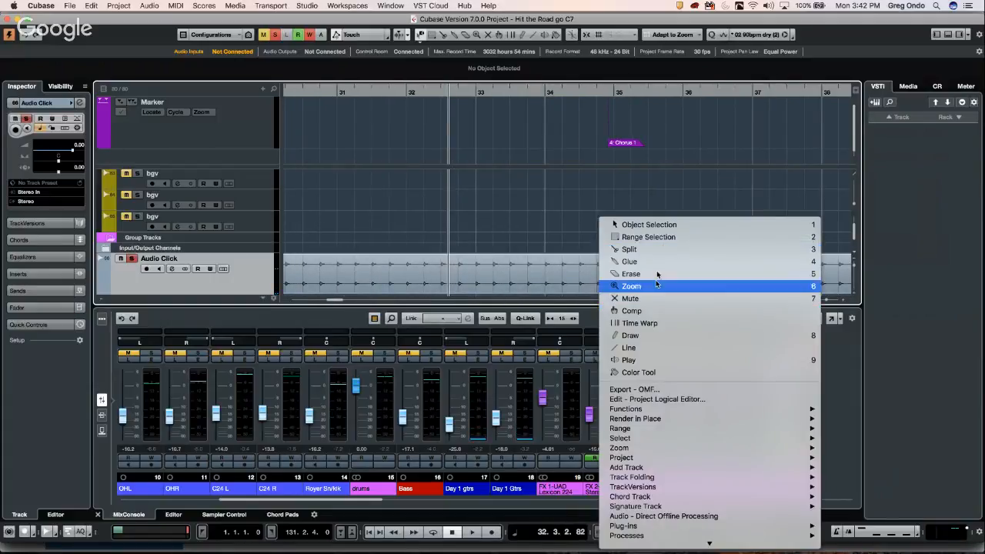
click(660, 249)
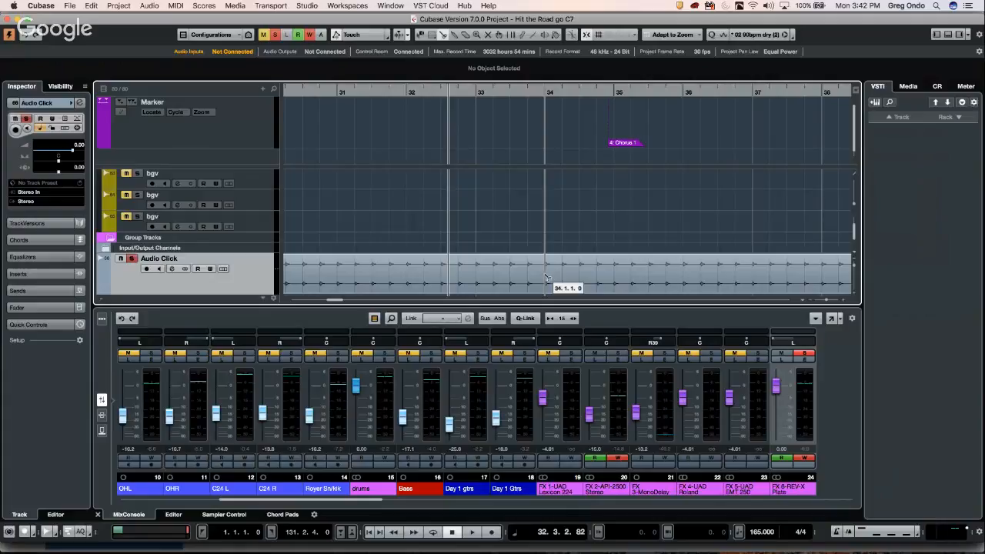
click(546, 271)
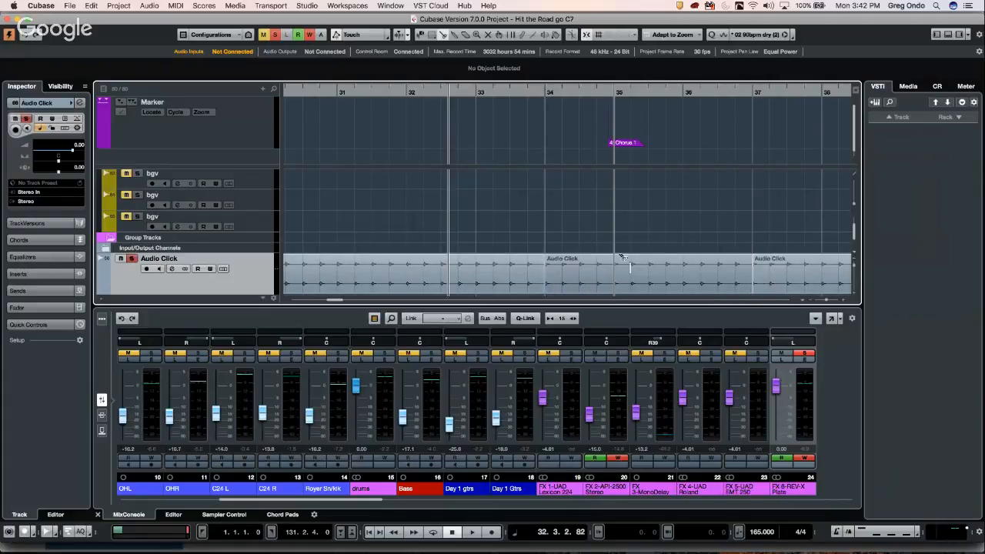
right_click(619, 255)
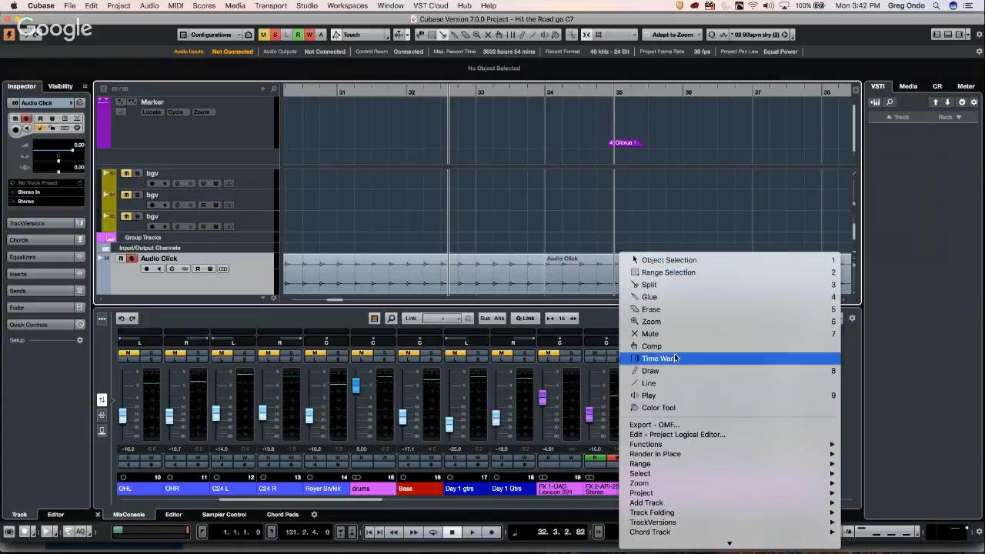
click(679, 333)
click(606, 273)
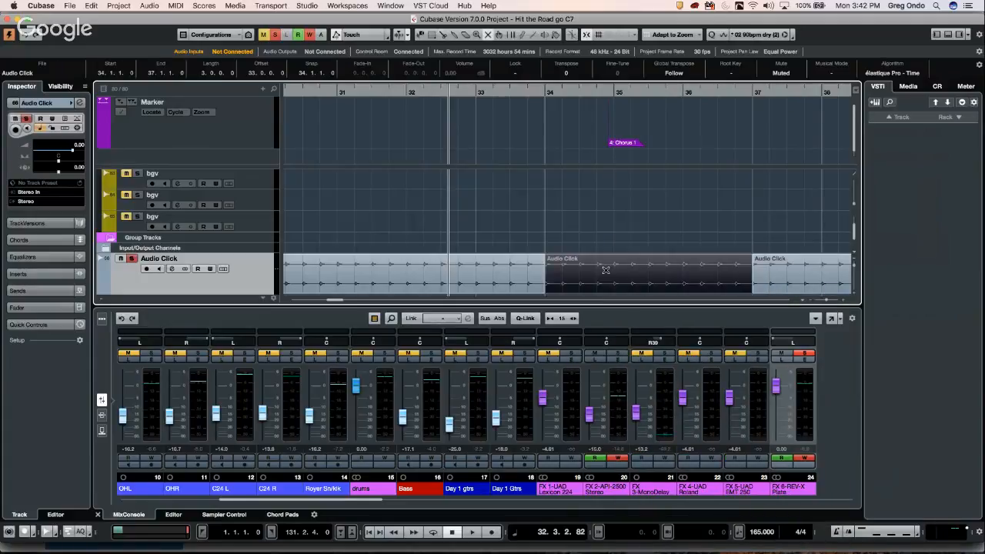
Step: Erase the Audio Click section between bars 34 and 37
right_click(606, 272)
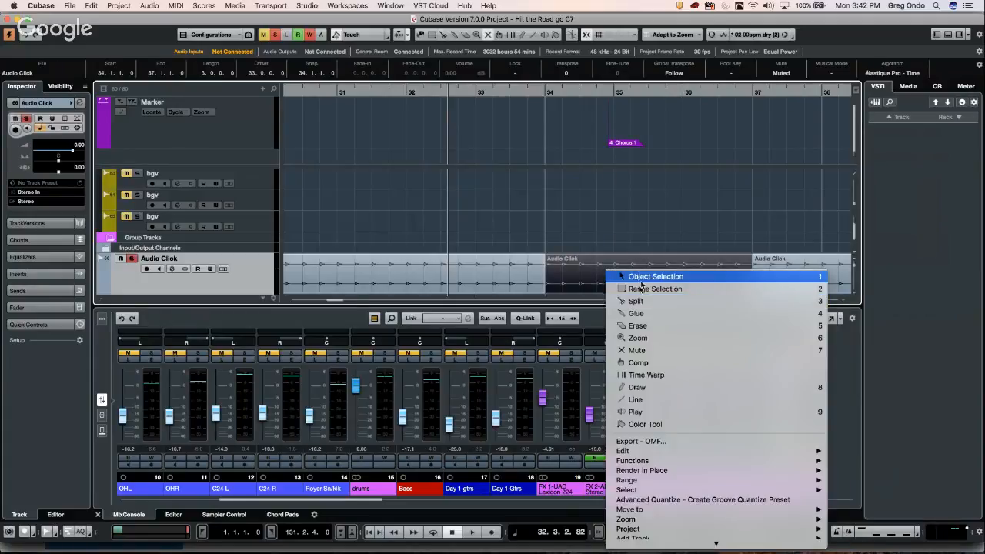
click(637, 323)
click(624, 268)
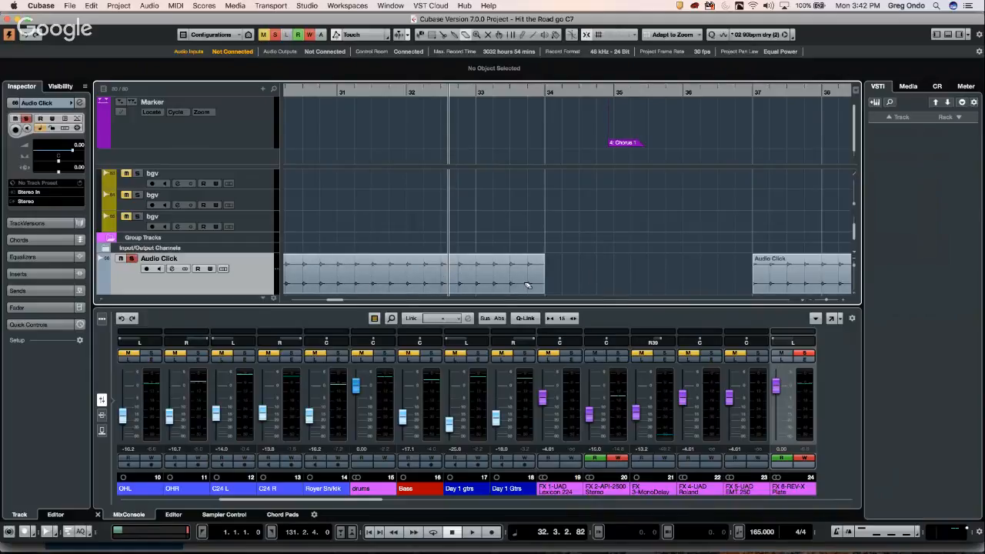
key(g)
key(g)
key(g)
key(g)
key(g)
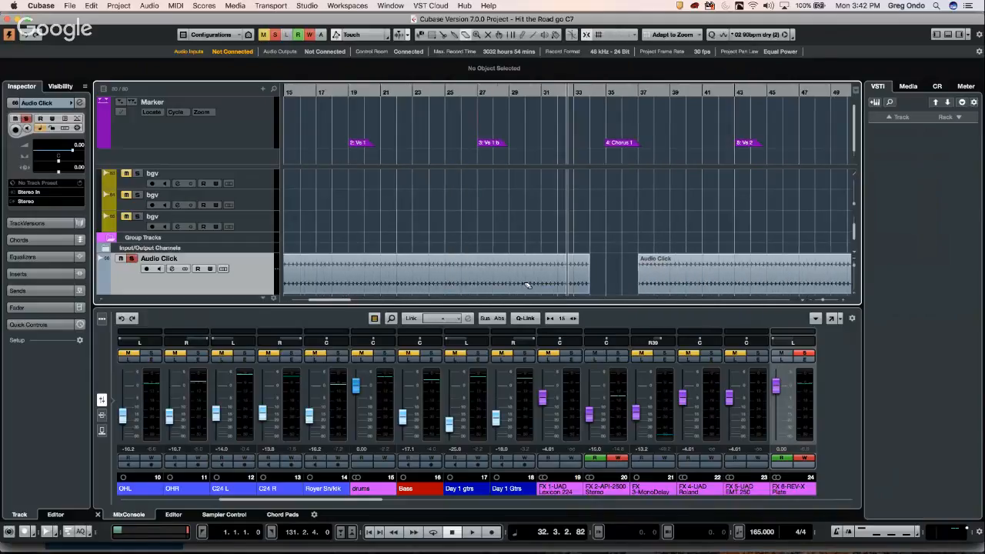
key(g)
key(g)
key(g)
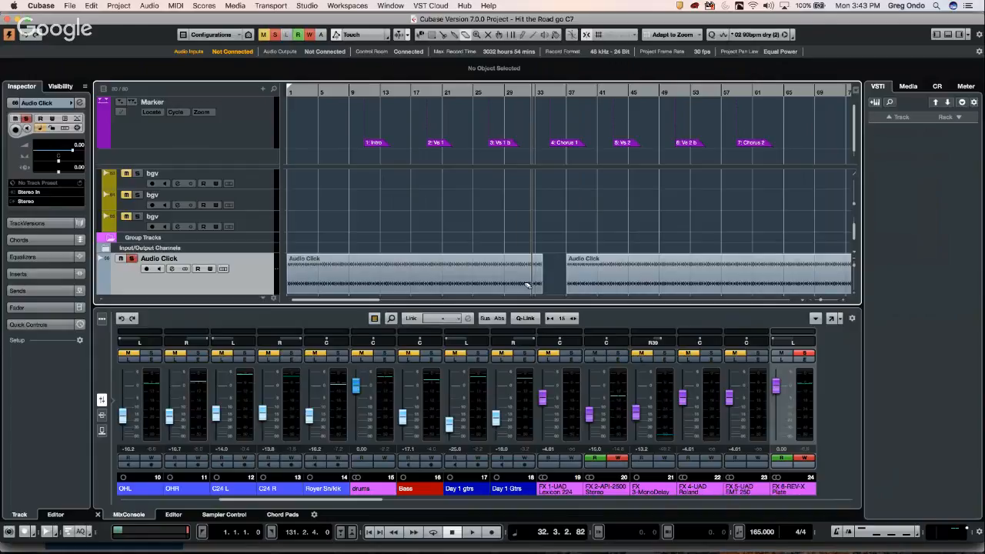
Step: Open the audio mixdown export settings, review the channel batch export options, and close them without exporting
click(72, 6)
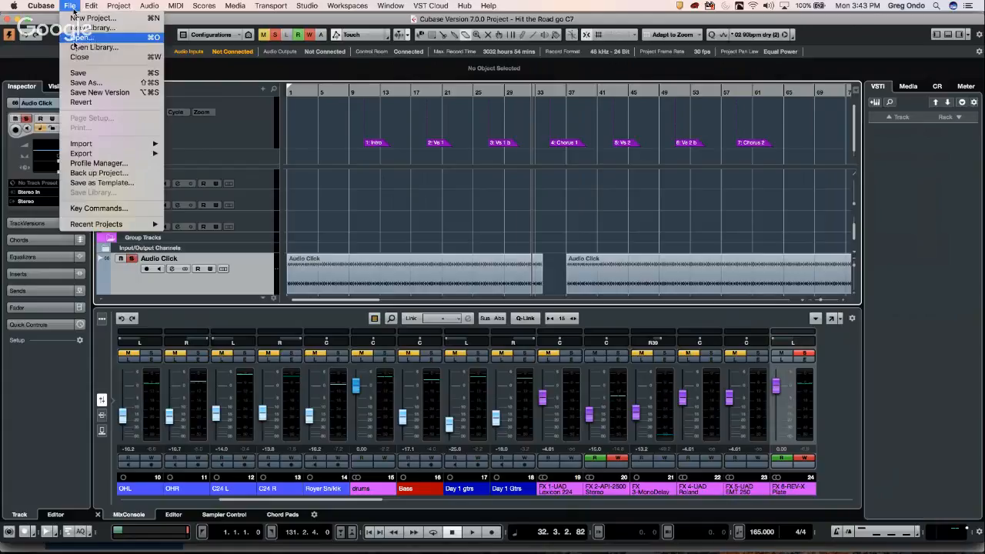
mouse_move(121, 155)
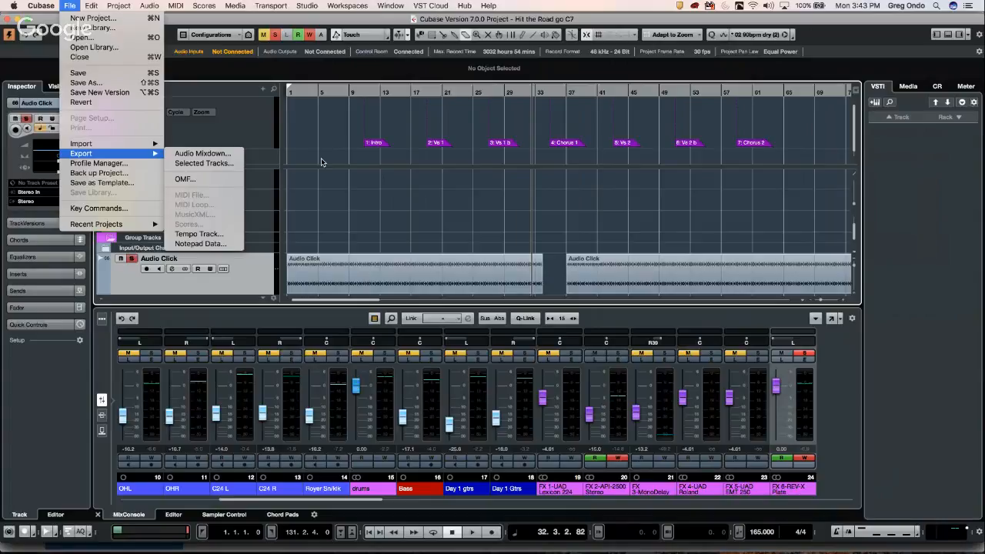
click(217, 153)
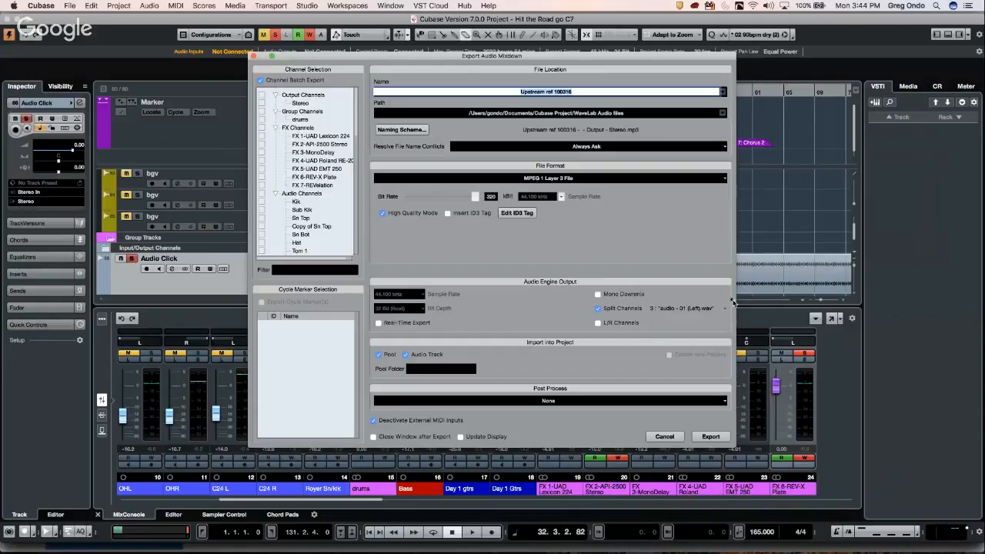
click(667, 441)
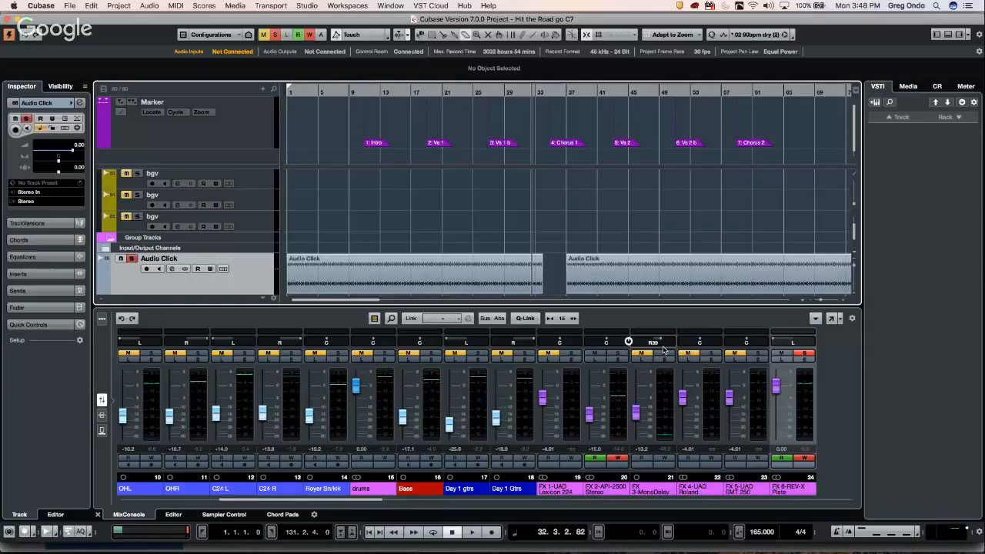
Step: Open the recent project bicycle-01.cpr and activate it
click(77, 6)
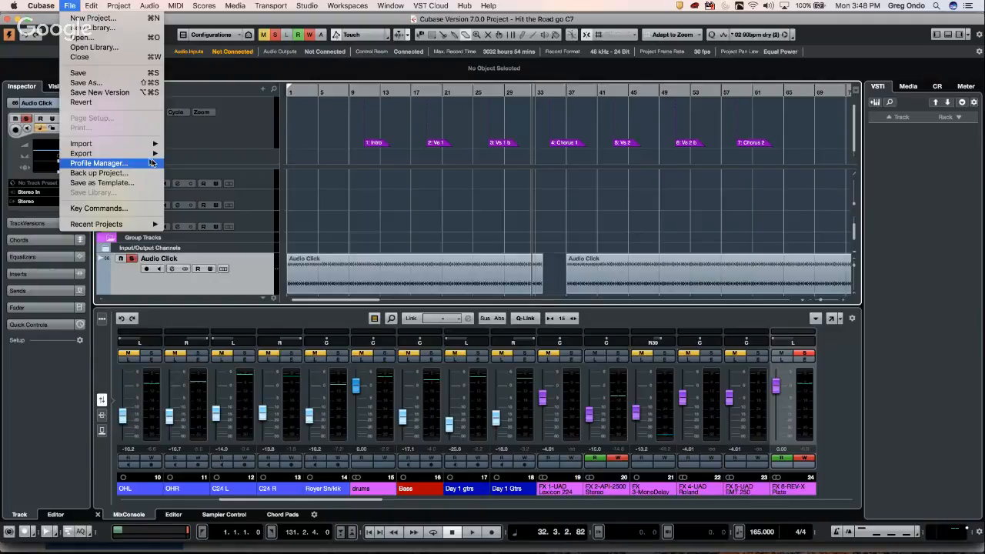
mouse_move(132, 226)
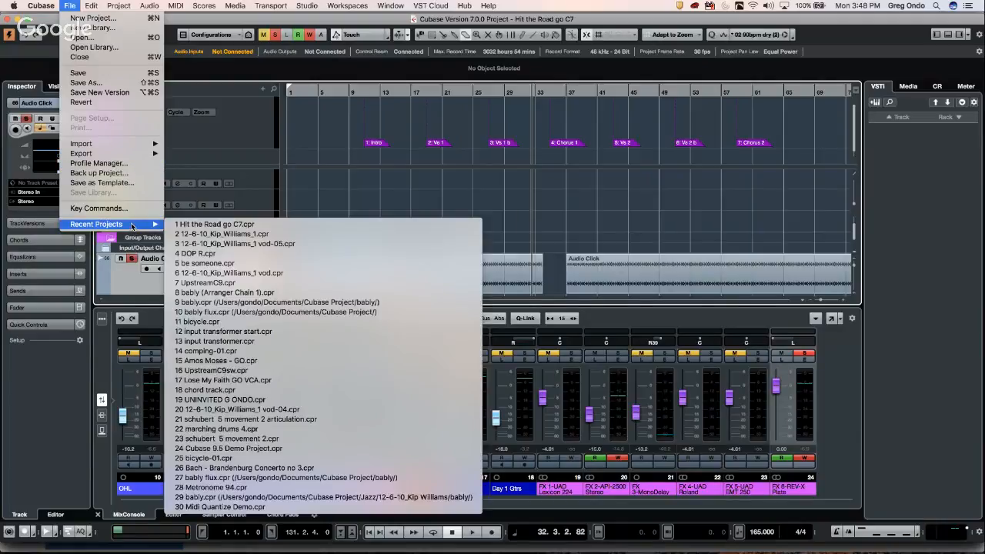
click(237, 457)
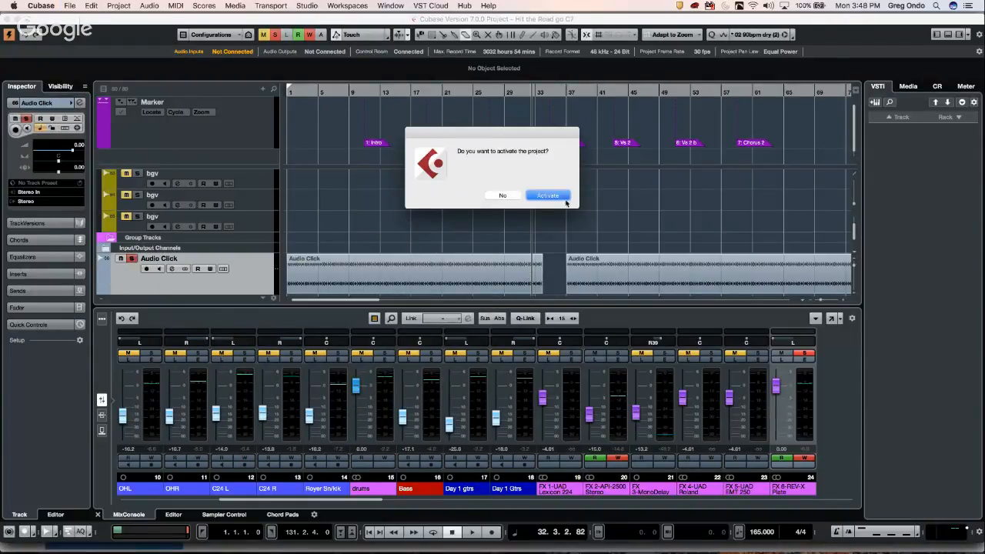
click(545, 197)
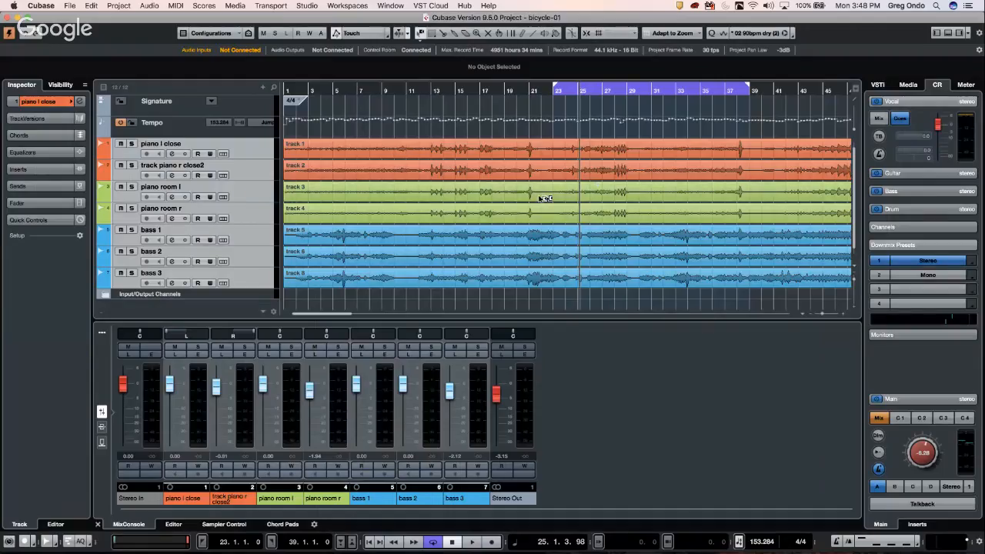
Step: Select all piano and bass events, try splitting them at several points between about bars 19 and 32, and try another split near bar 6
drag(447, 298, 466, 138)
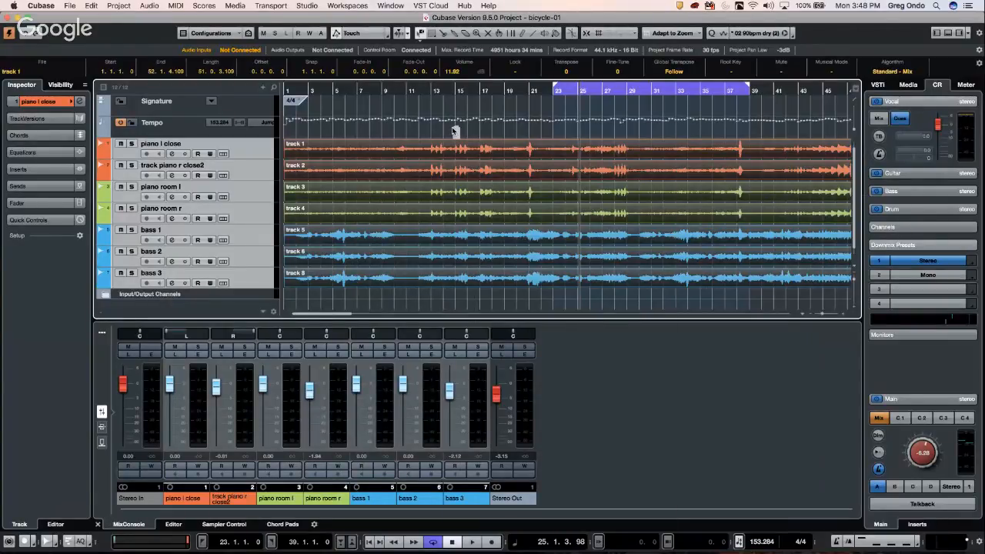
right_click(454, 129)
click(460, 156)
click(516, 146)
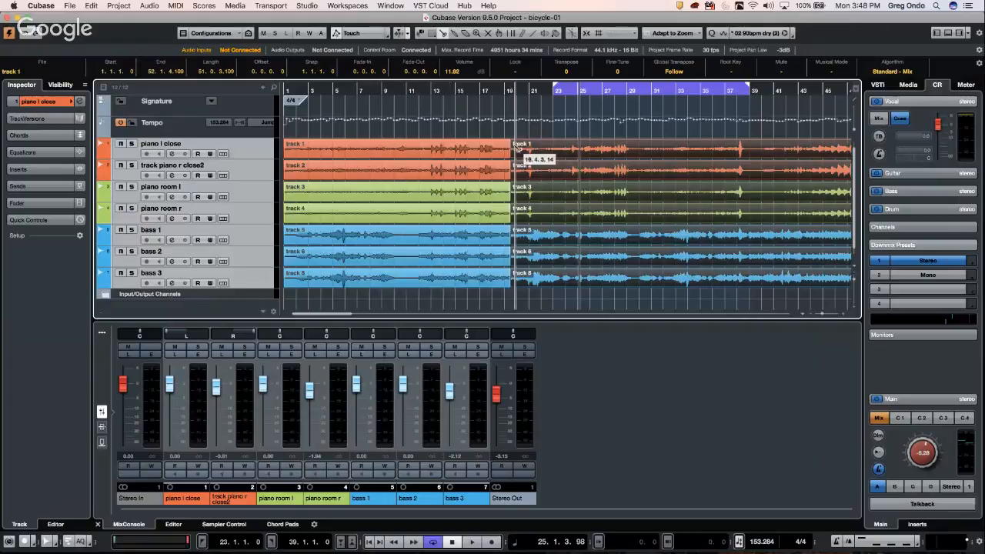
click(549, 146)
click(579, 147)
click(604, 146)
click(667, 146)
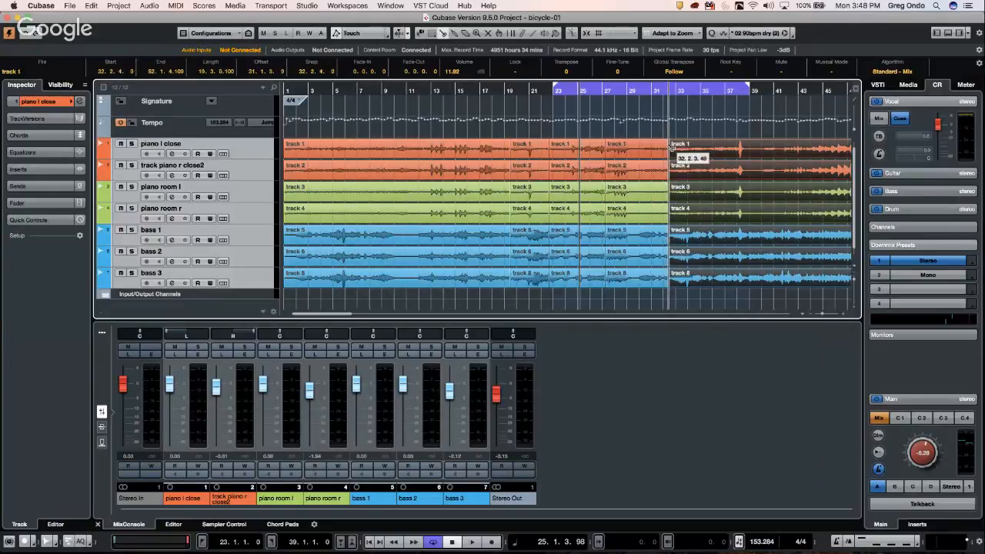
click(348, 146)
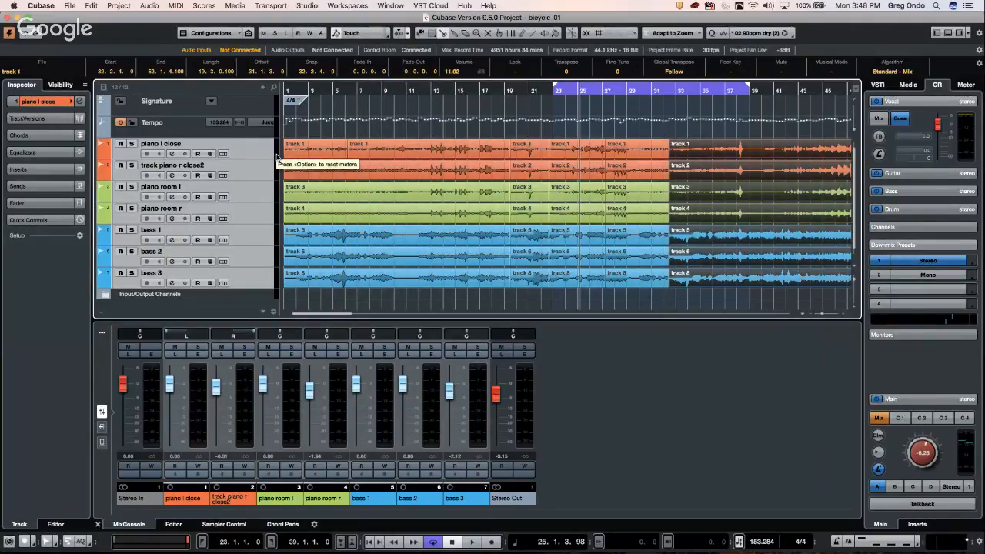
Step: Undo all the splits made on the piano and bass events
key(super+z)
key(super+z)
key(super+z)
key(super+z)
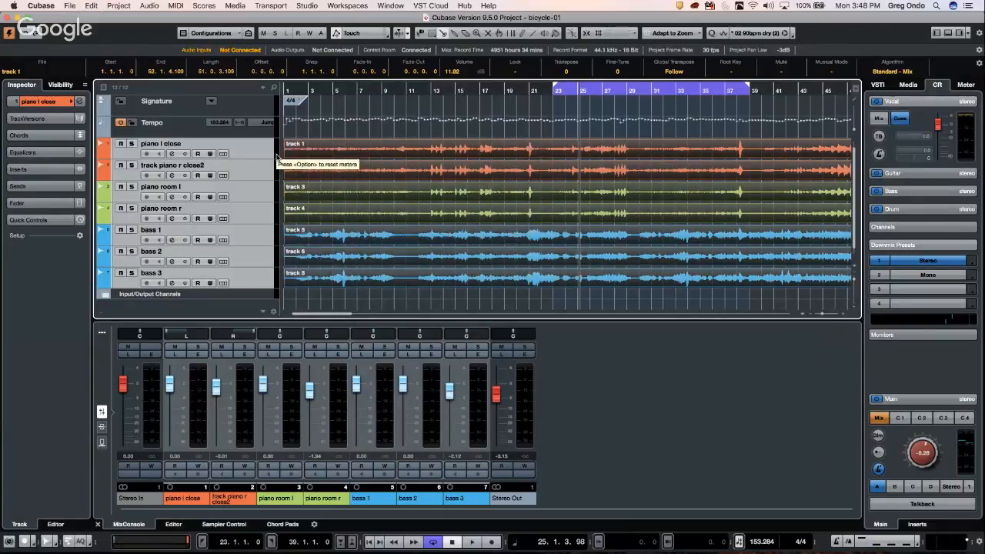
Step: Move the selected piano and bass tracks to a new folder and split the folder part at several points between about bars 23 and 42
right_click(239, 154)
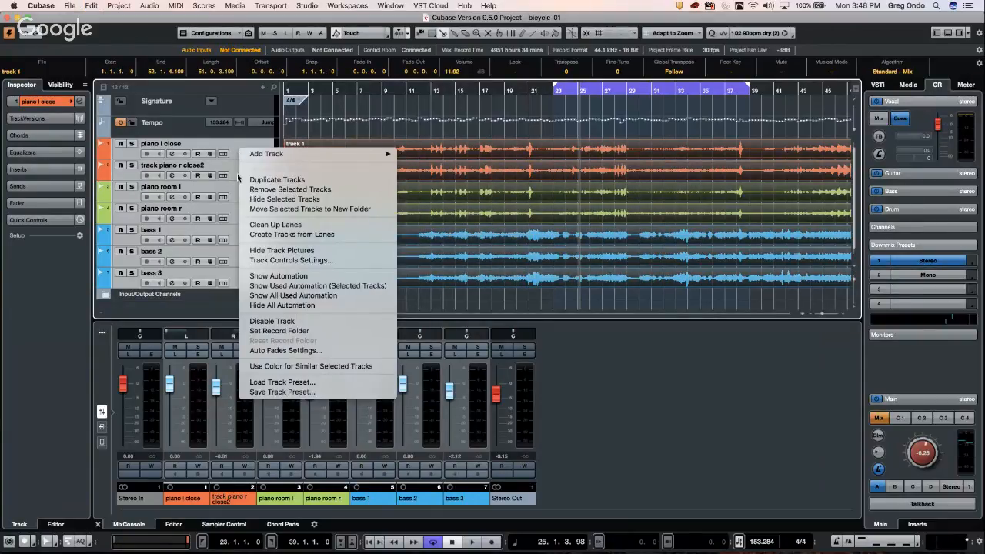
click(289, 208)
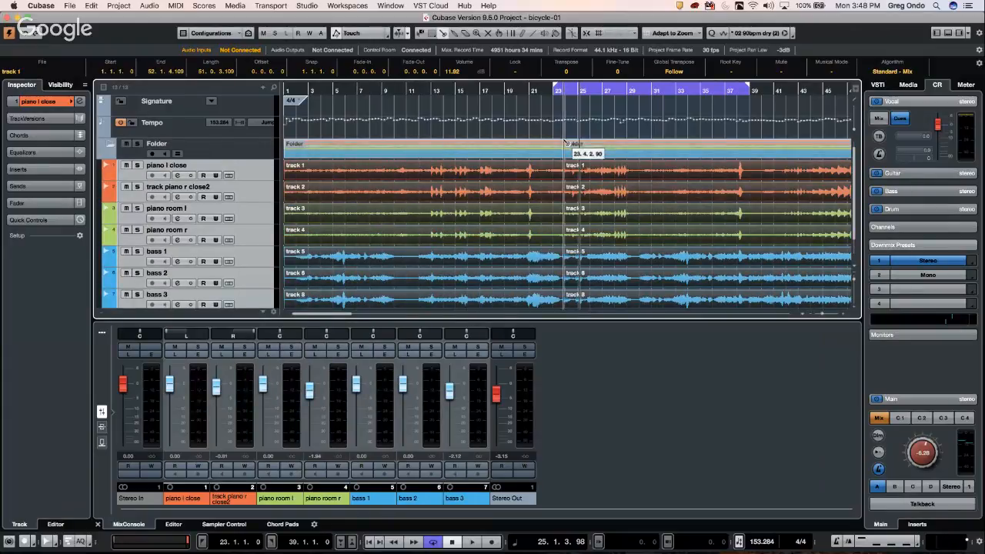
drag(566, 144, 788, 146)
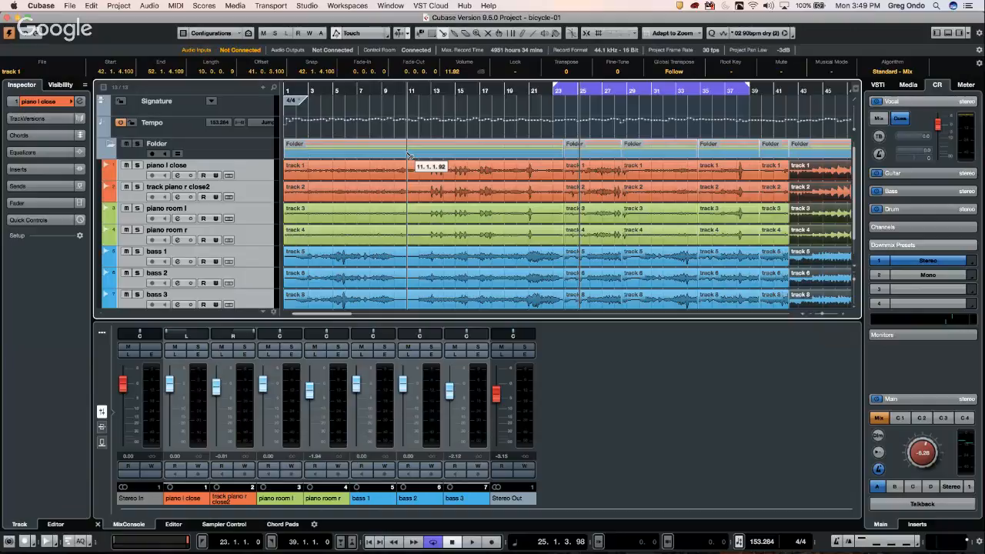
Step: Review the range editing commands and select the range from about bar 11 to bar 23 across the folder's piano and bass tracks
click(157, 5)
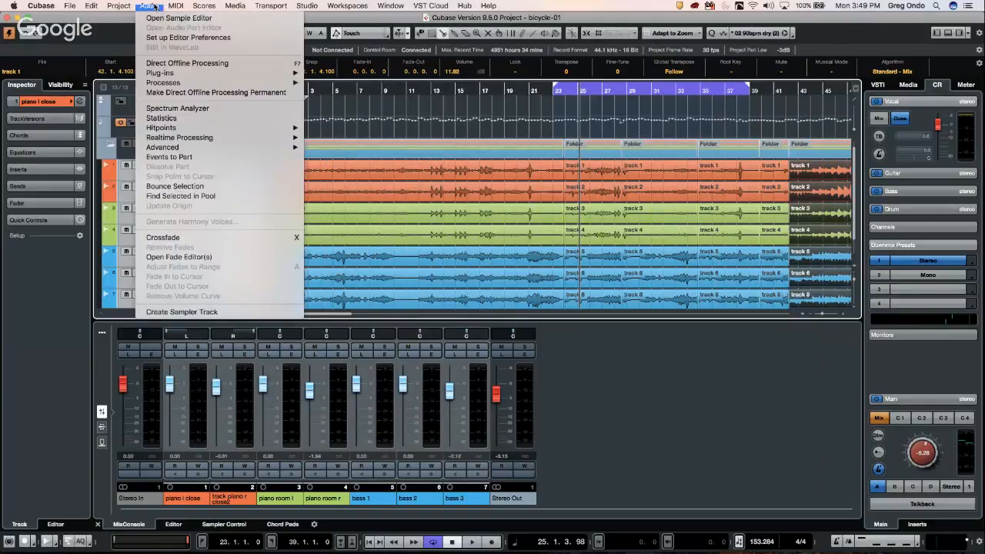
mouse_move(96, 6)
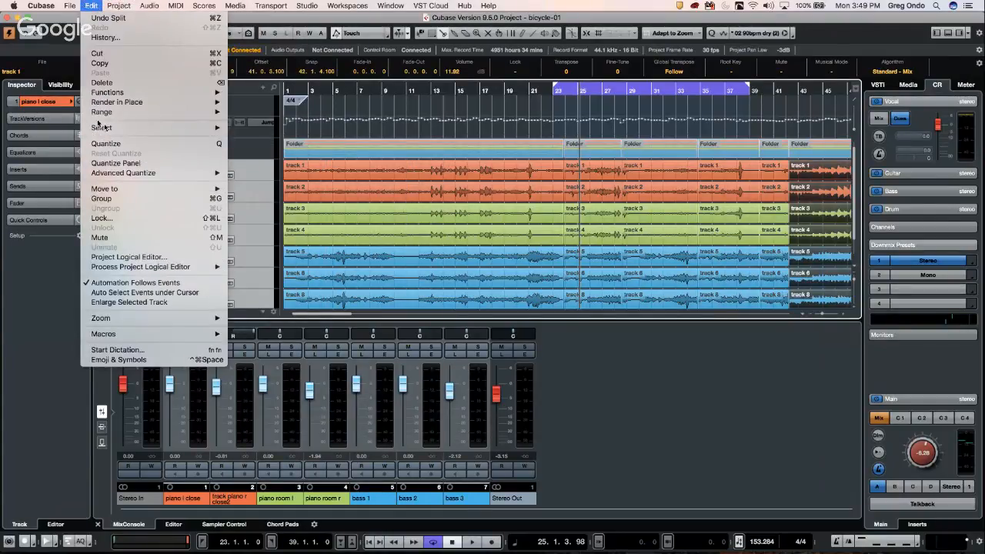
mouse_move(149, 112)
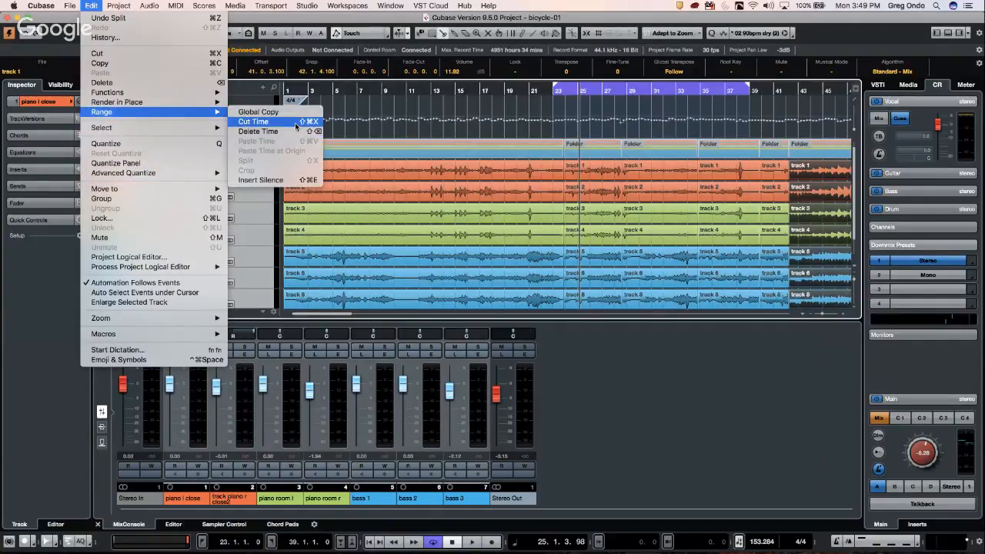
click(457, 167)
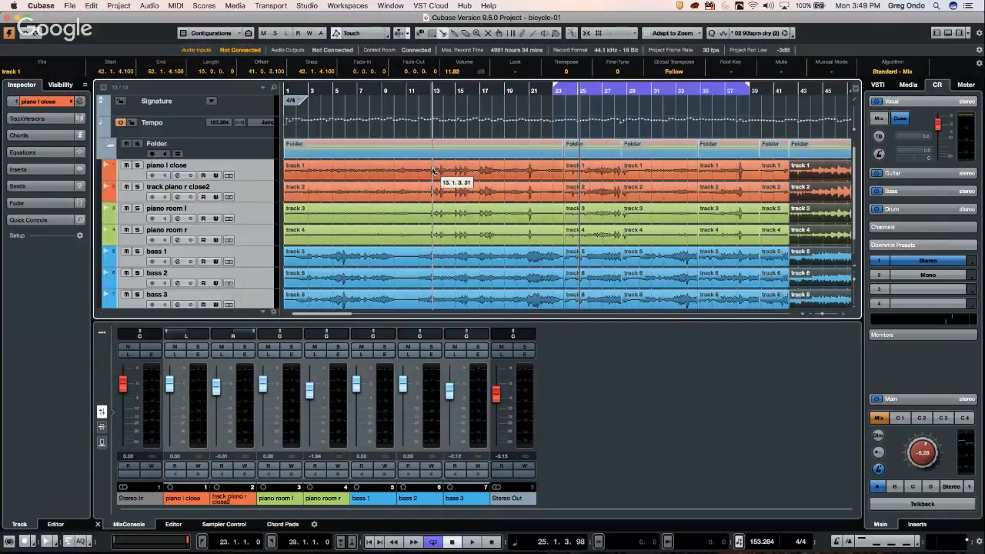
right_click(433, 171)
click(476, 186)
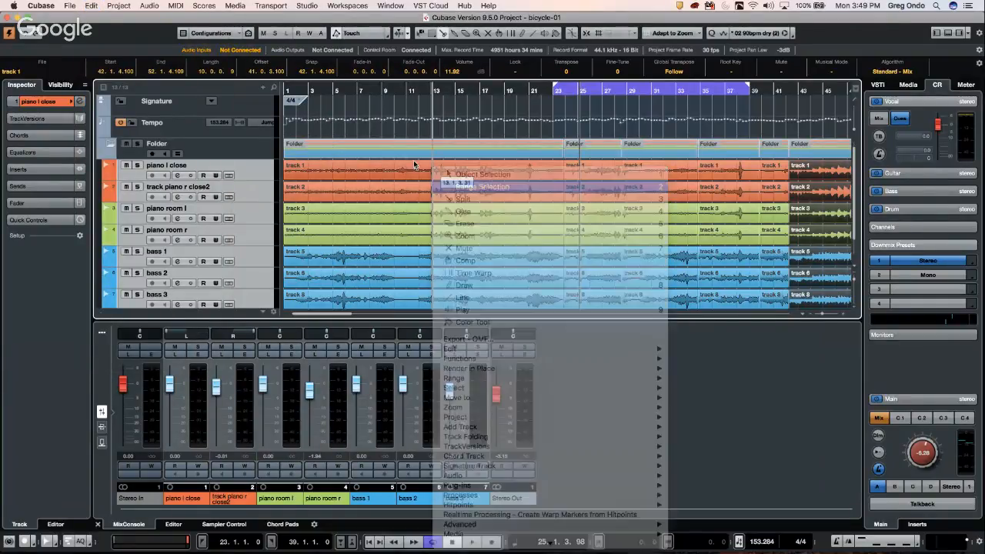
drag(406, 166, 565, 300)
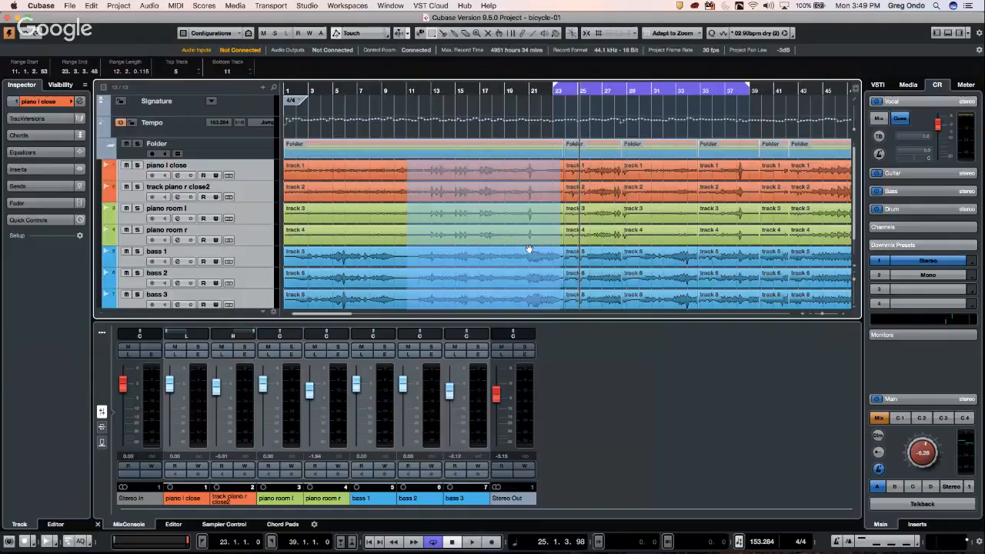
Step: Try cropping the piano and bass events to the selected range, and undo the crop
right_click(510, 159)
mouse_move(625, 367)
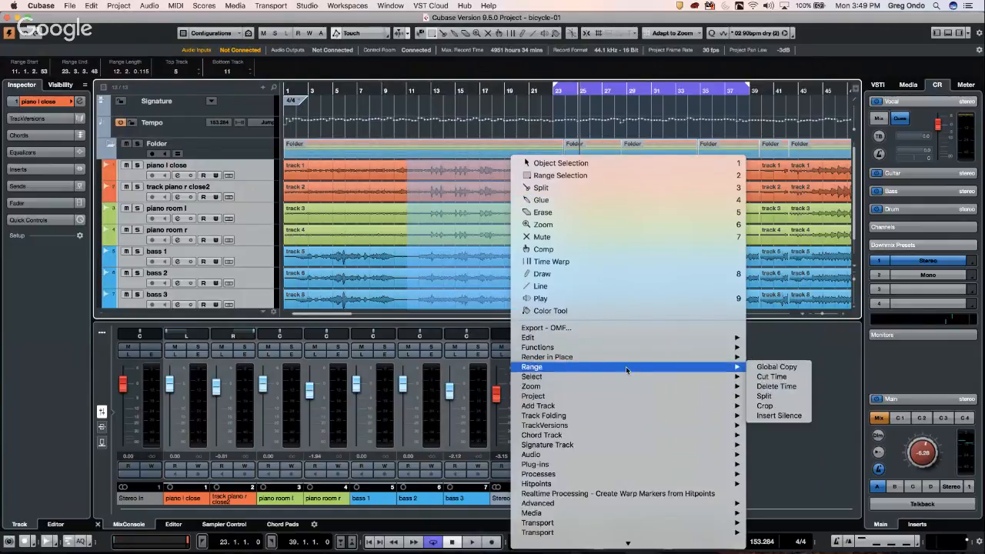
mouse_move(735, 377)
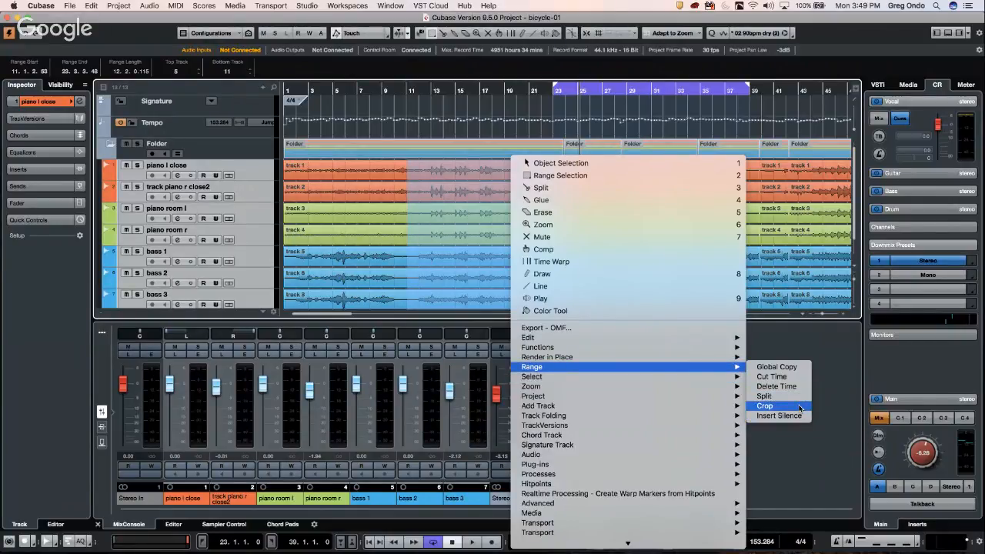
click(799, 408)
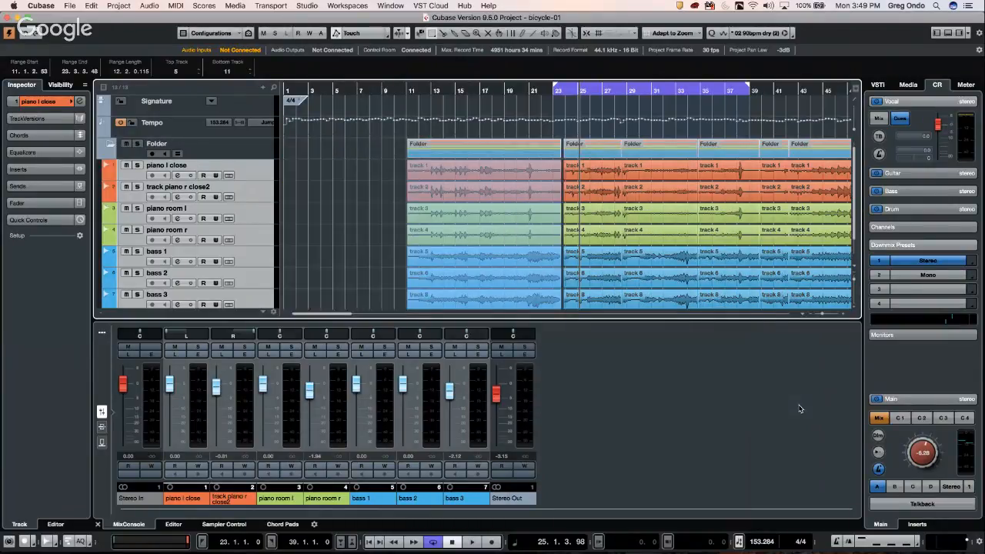
key(super+z)
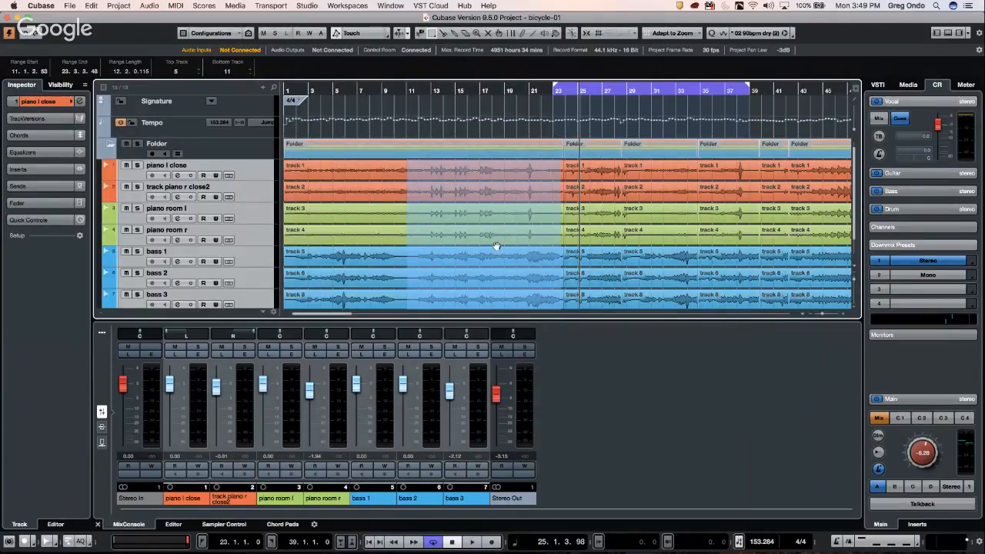
Step: Split the folder's piano and bass events at both edges of the selected range from about bar 11 to bar 23
right_click(488, 218)
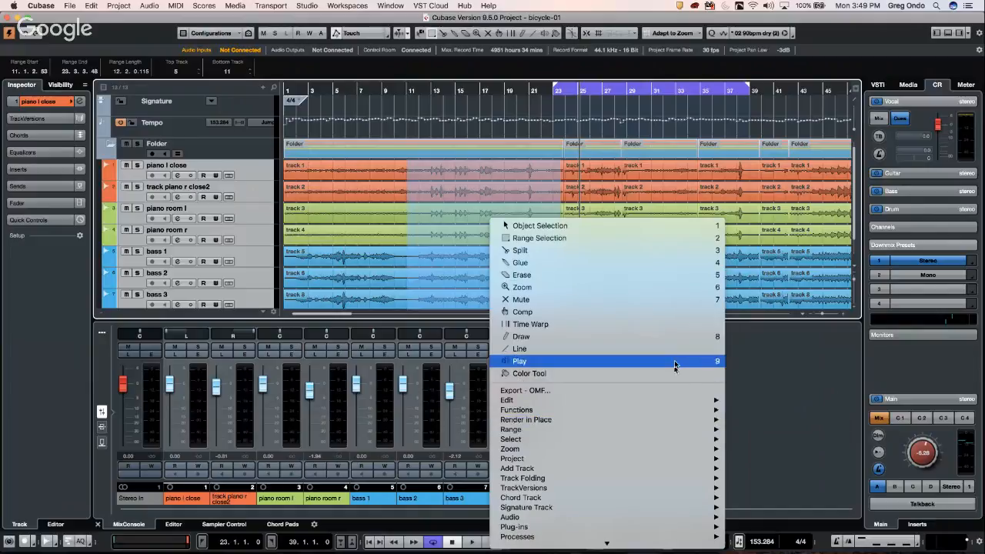
mouse_move(686, 450)
mouse_move(693, 429)
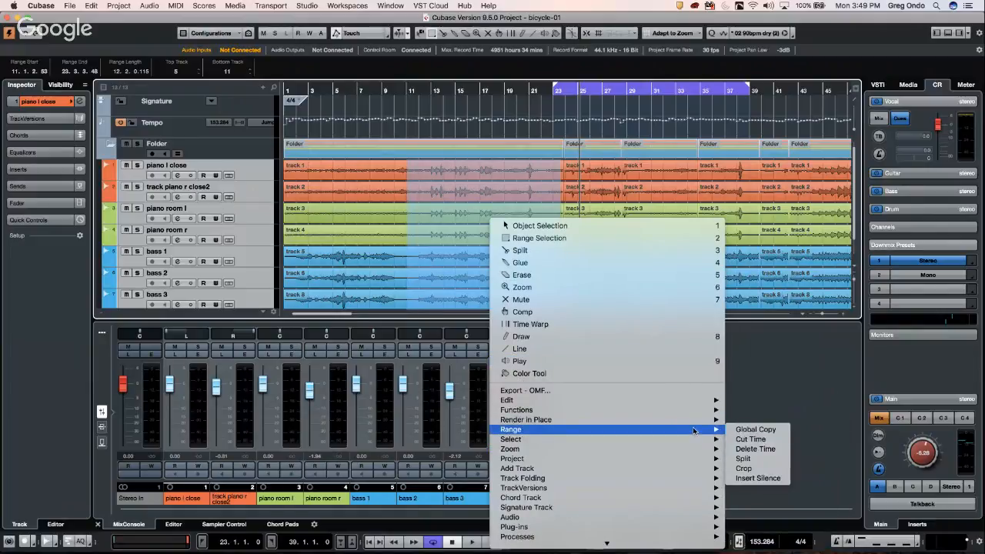
click(760, 458)
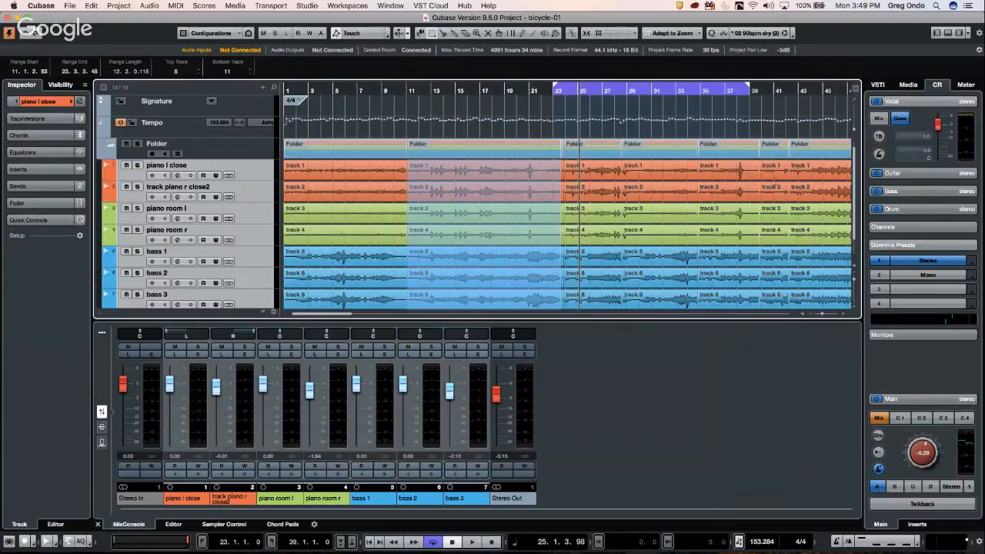
Step: Select the range from about bar 37 to bar 42 from piano l close through bass 1 and split the events at its edges
click(737, 171)
drag(737, 171, 793, 258)
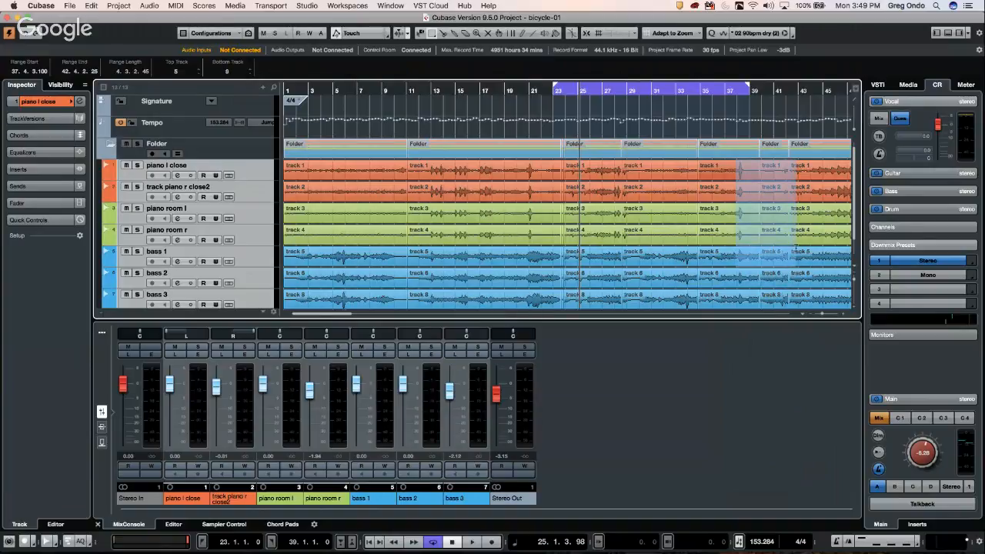
right_click(762, 207)
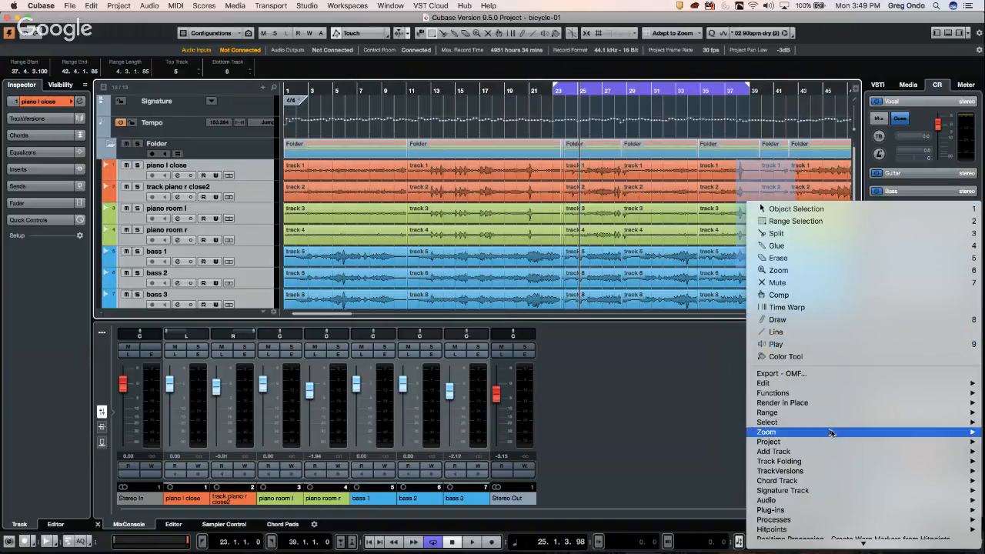
mouse_move(837, 403)
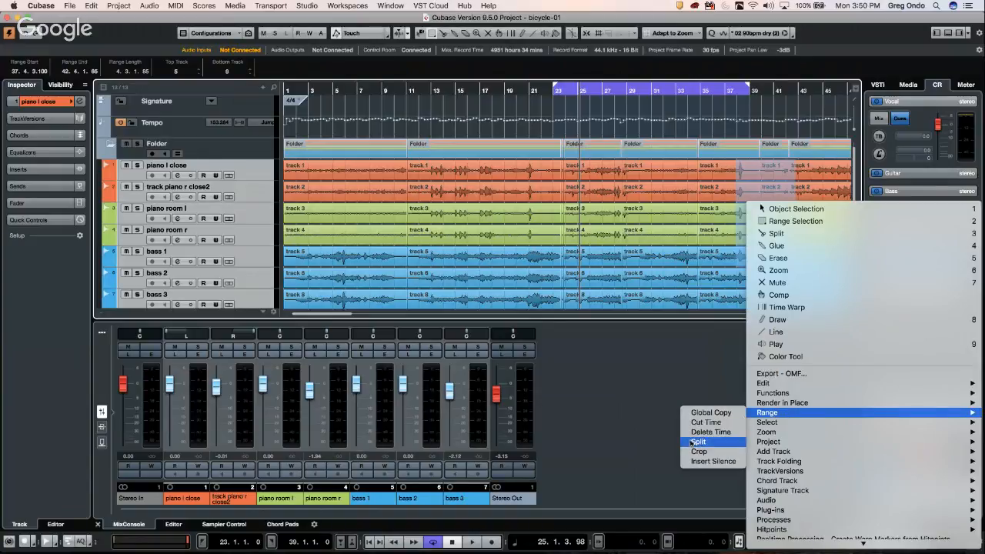
click(691, 444)
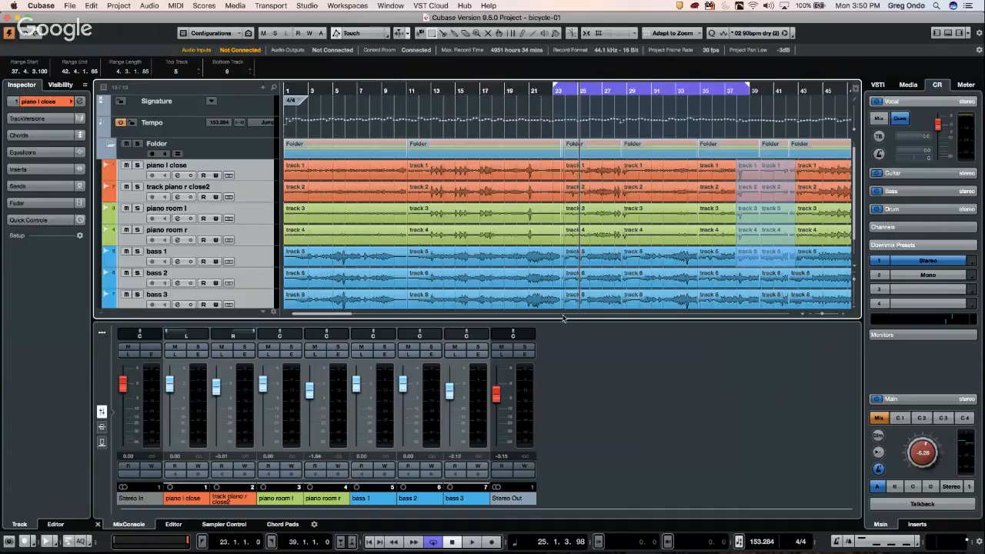
Step: Lower the bass 2 fader to about -2.12 dB and show the MixConsole toolbar
drag(407, 390, 407, 397)
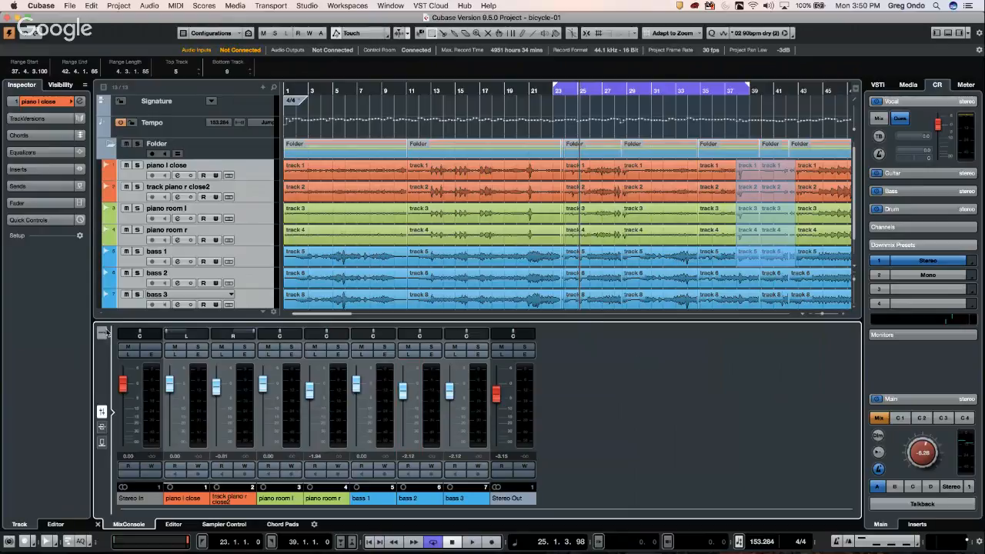
click(102, 332)
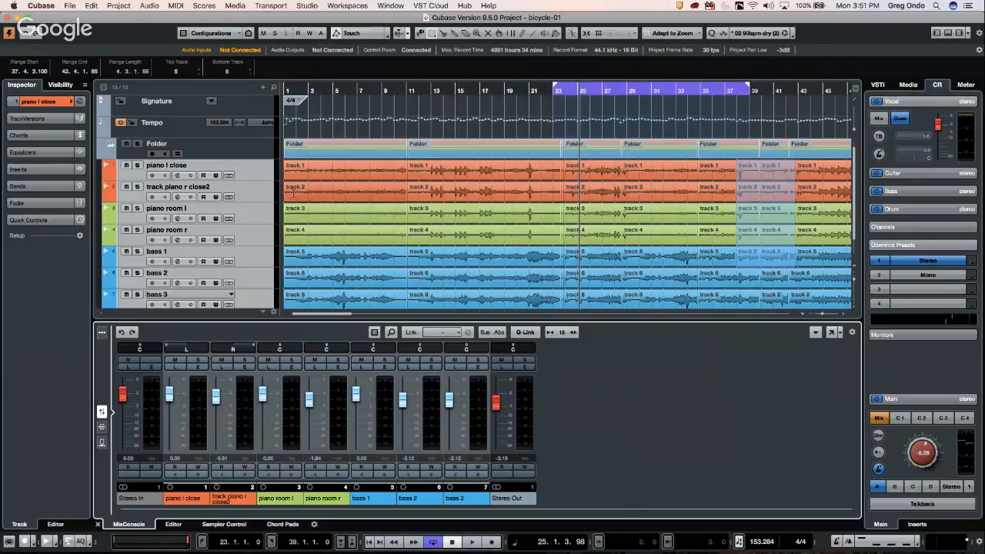
Step: Add one MIDI track directly below track piano r close2
click(258, 192)
right_click(258, 191)
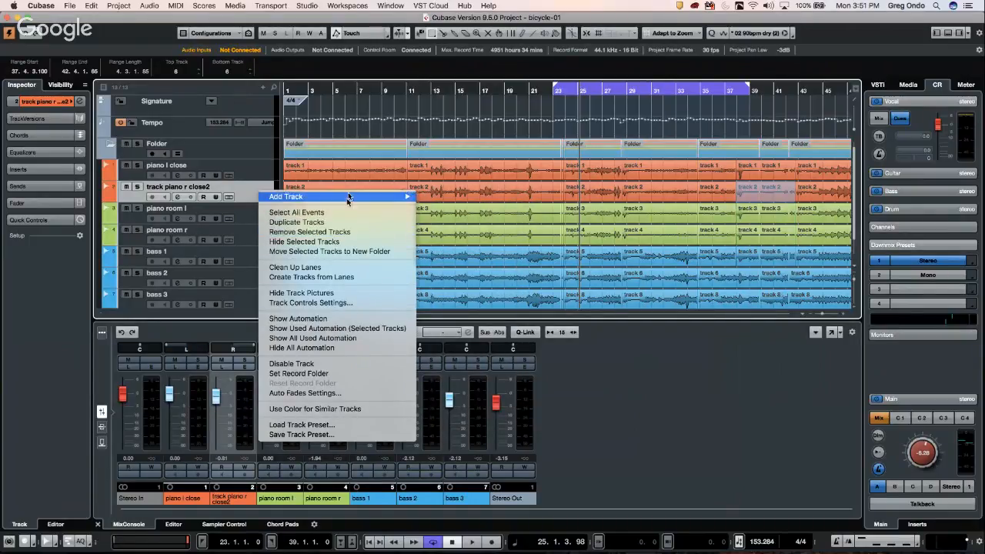
mouse_move(356, 195)
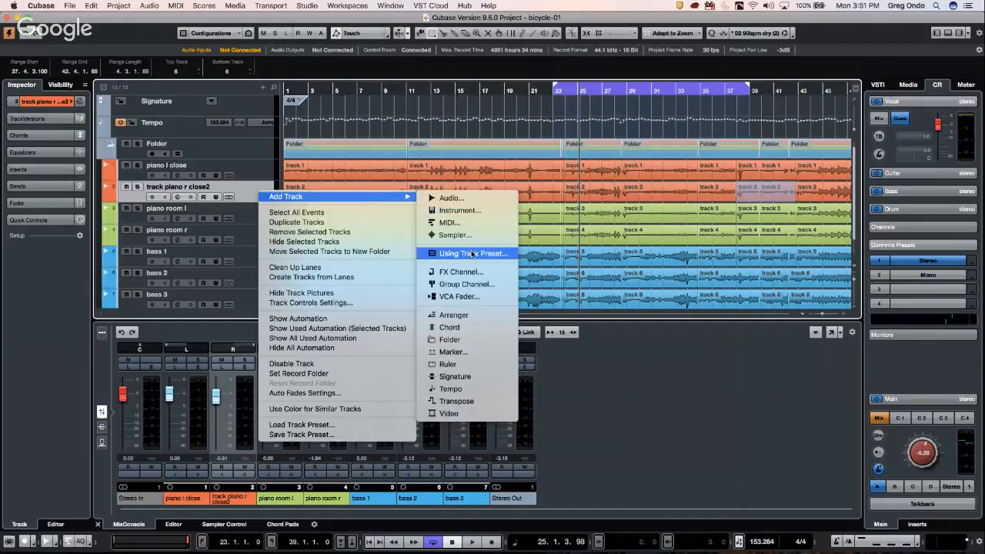
click(479, 224)
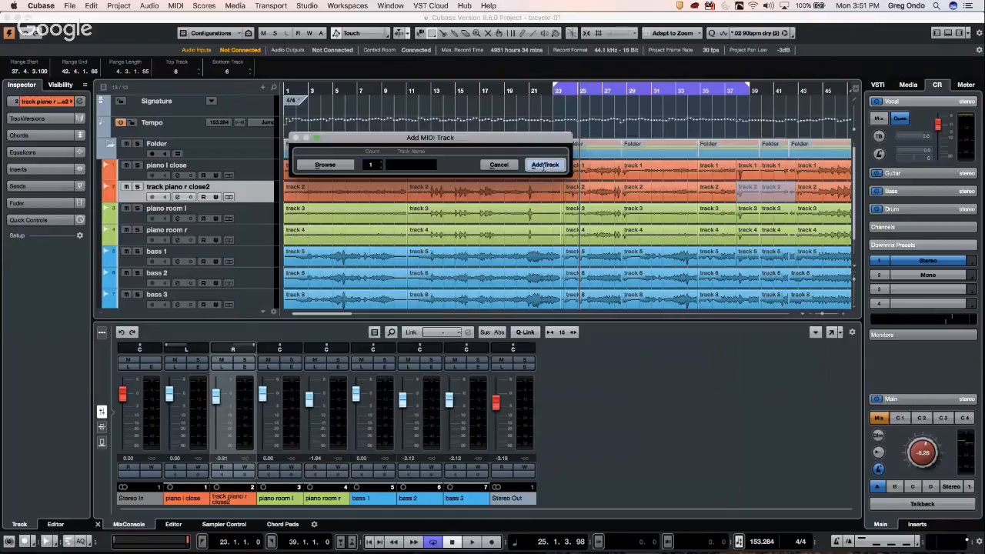
click(545, 164)
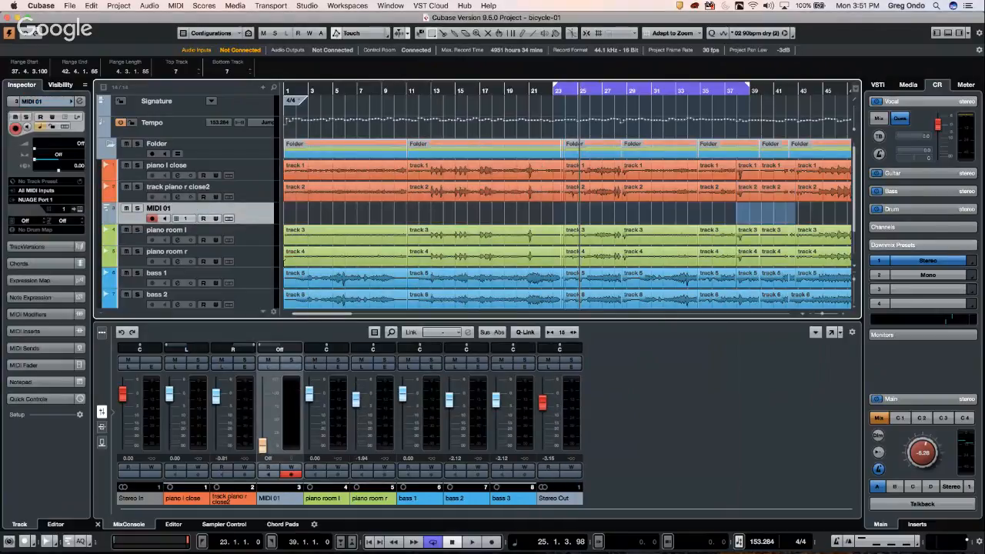
Step: Add one stereo FX channel track with no effect, routed to Stereo Out and created outside a folder
right_click(247, 209)
mouse_move(327, 214)
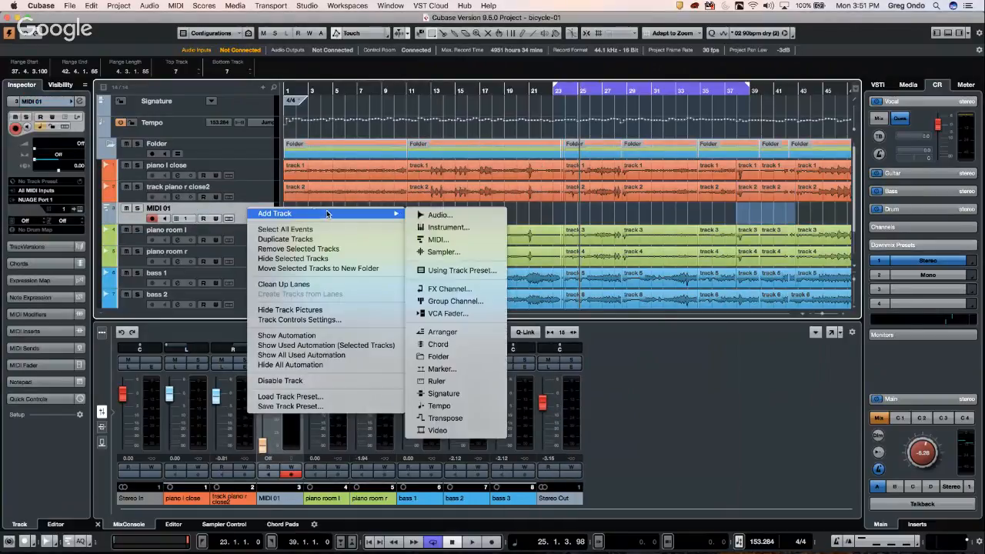
click(459, 288)
click(741, 168)
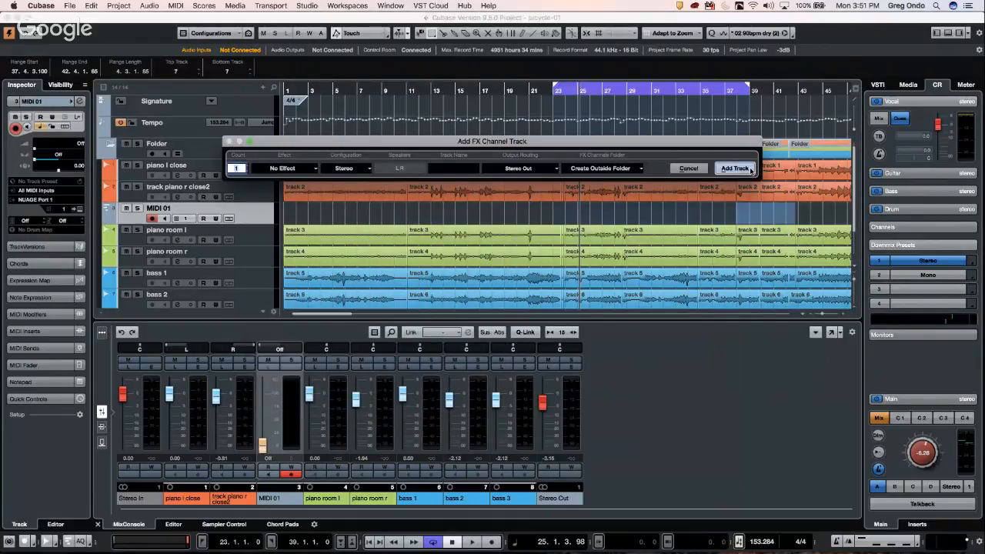
Step: Add one VCA fader track with its channel folder option set to Create Inside Folder
right_click(263, 205)
mouse_move(335, 206)
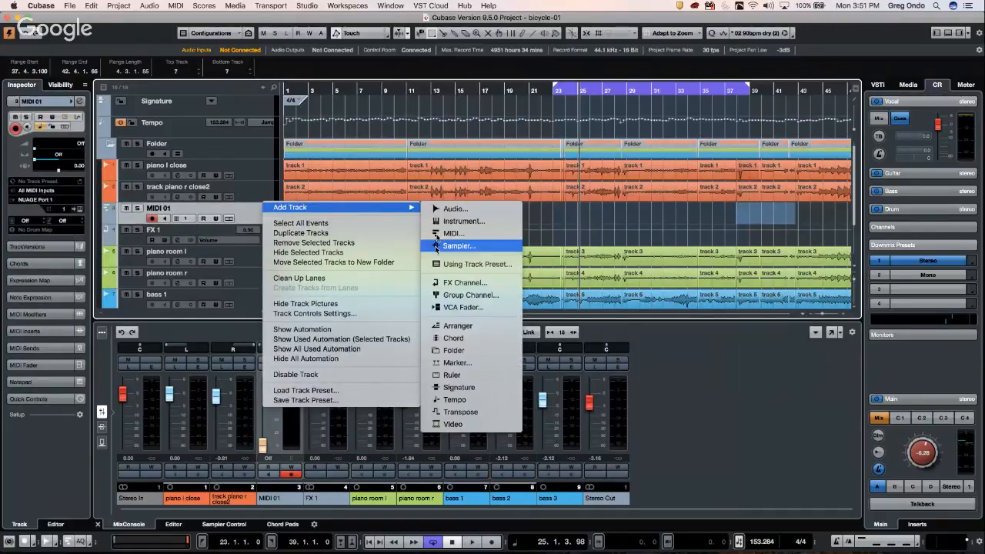
click(481, 307)
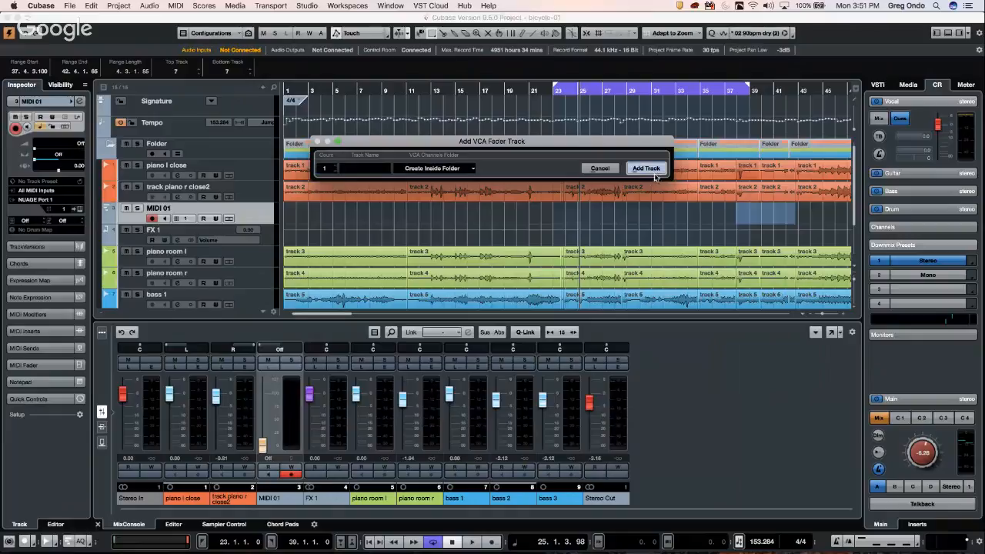
click(647, 169)
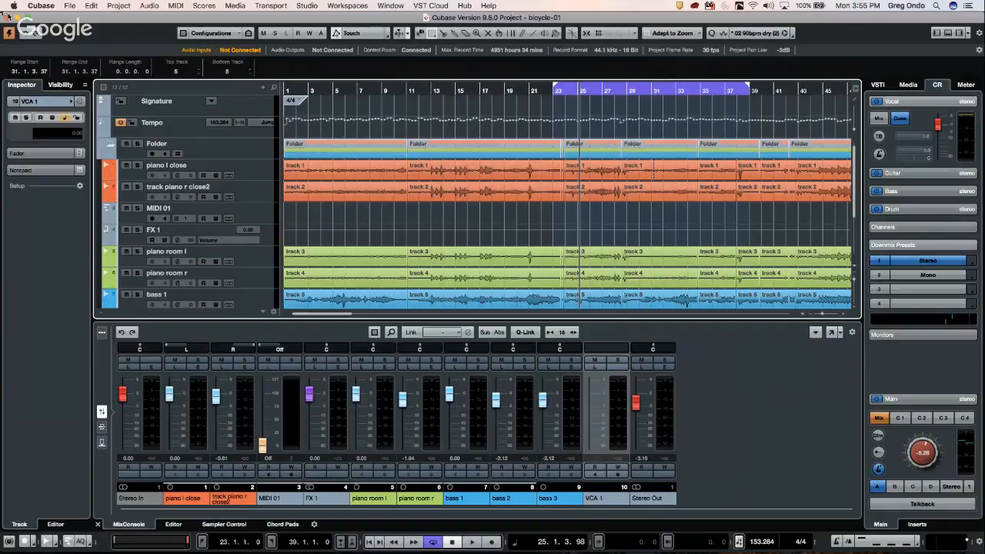
Step: Review the Auto Monitoring options in the VST preferences, keep Tapemachine Style, and close the preferences without applying changes
click(43, 6)
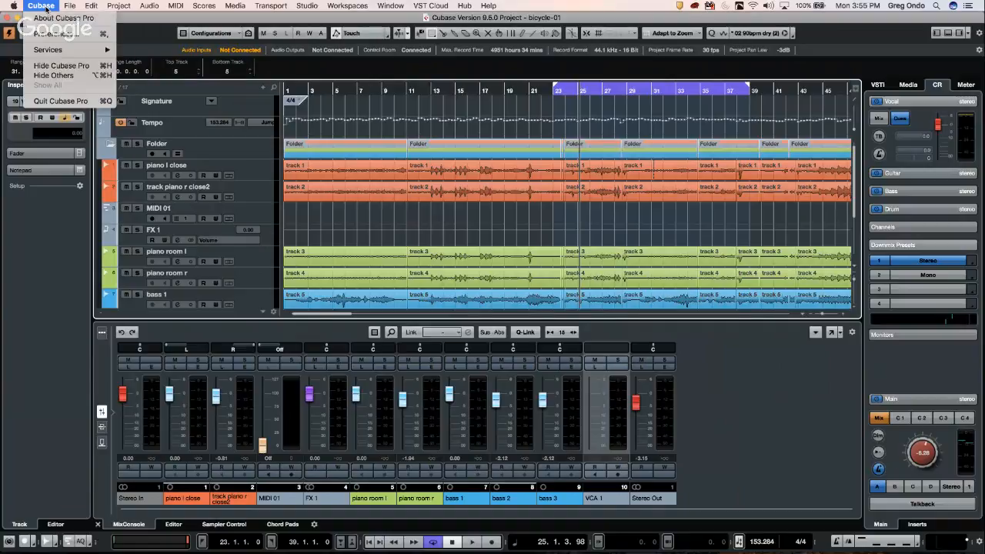
click(76, 34)
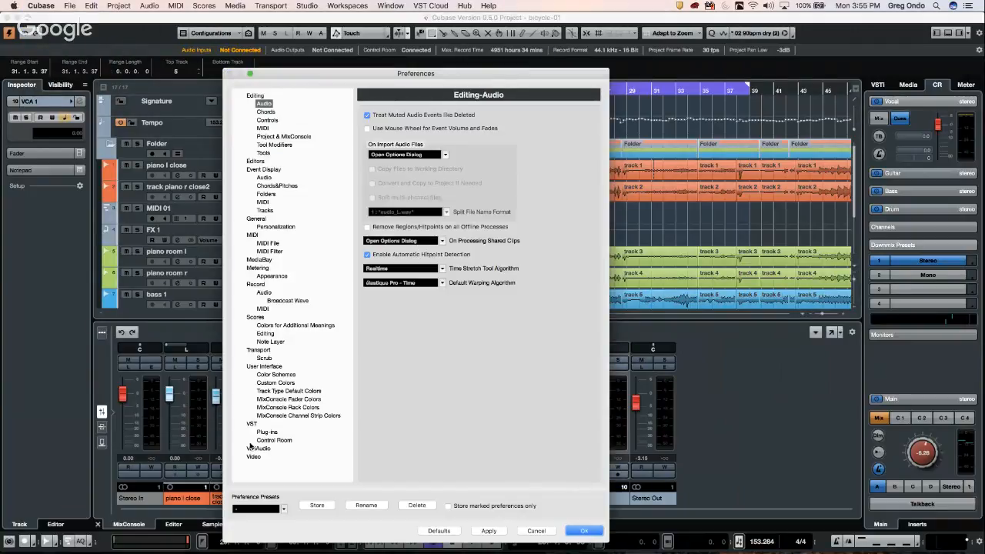
click(252, 424)
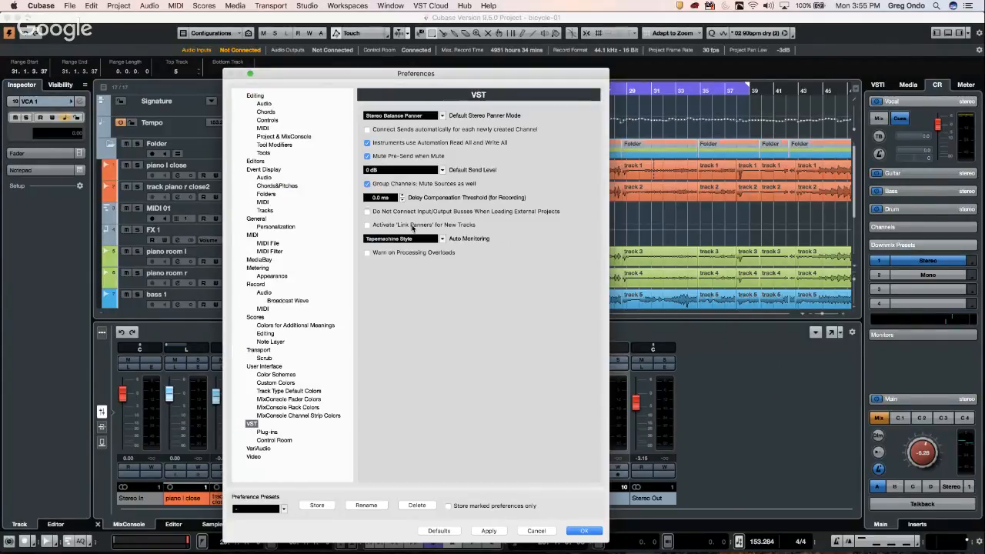
click(440, 241)
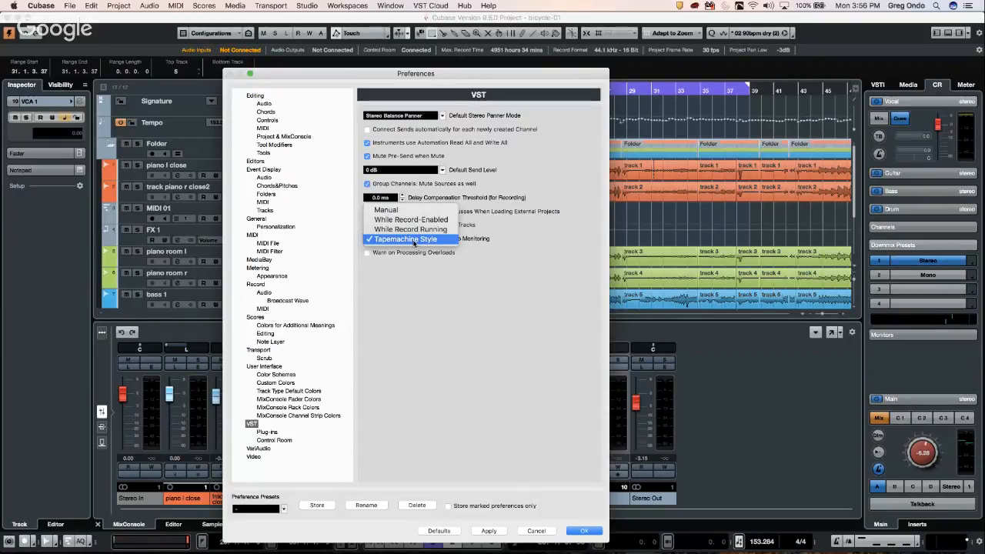
click(414, 243)
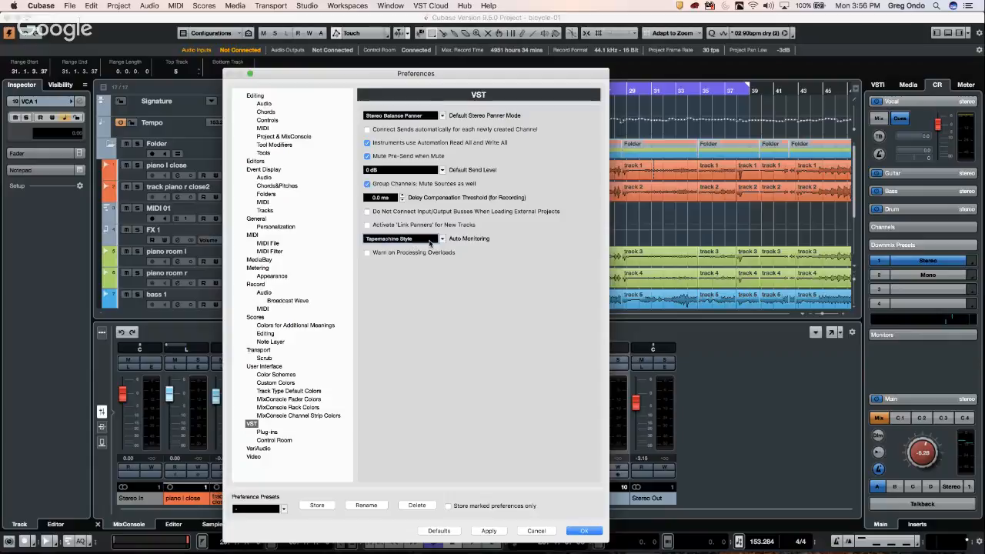
click(443, 242)
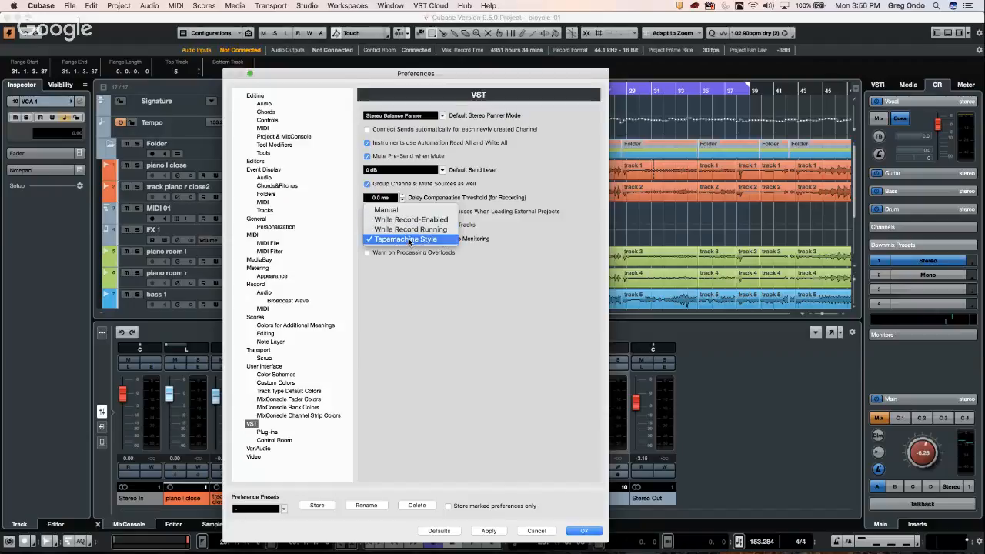
click(525, 305)
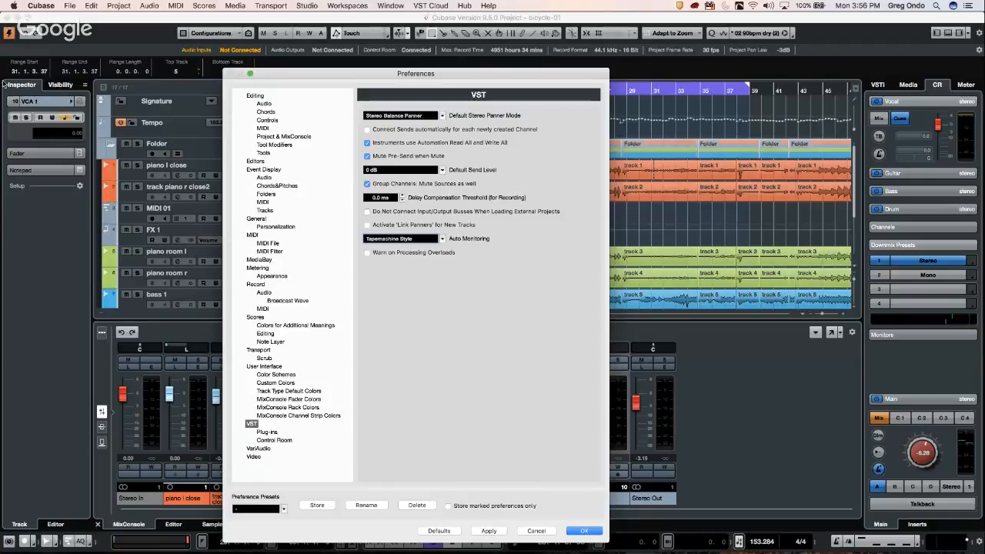
click(419, 240)
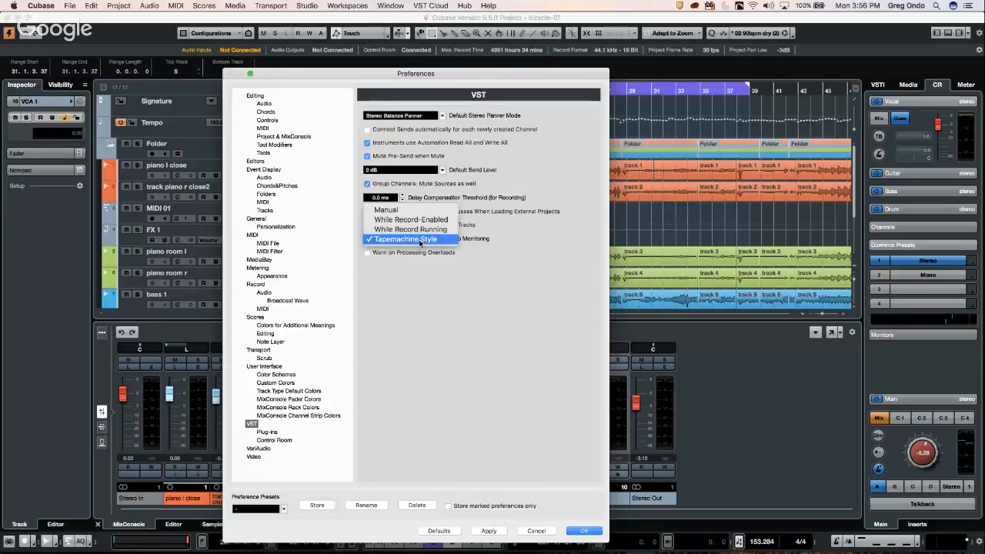
click(420, 241)
click(529, 532)
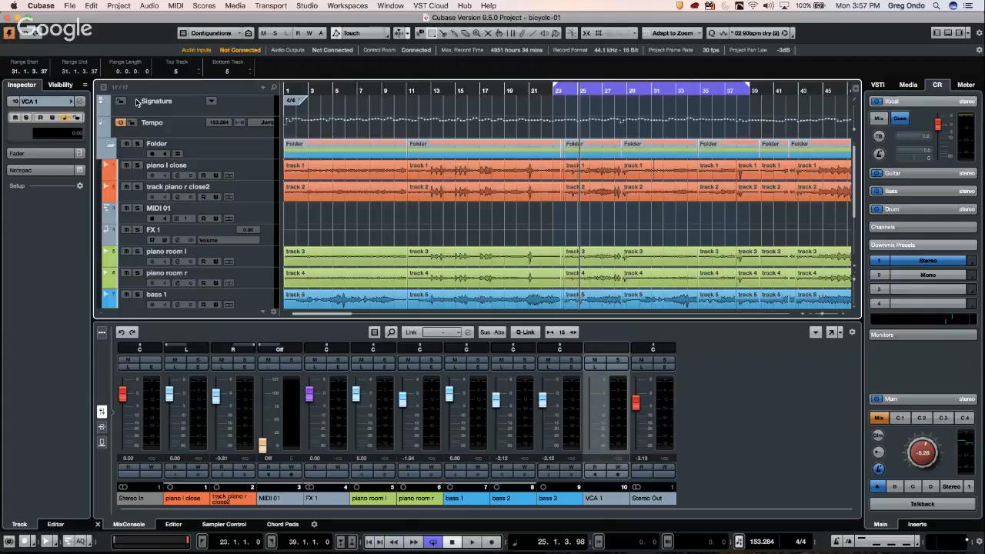
Step: Select track piano r close2 and show its basic settings and input/output routing in the Inspector
click(264, 193)
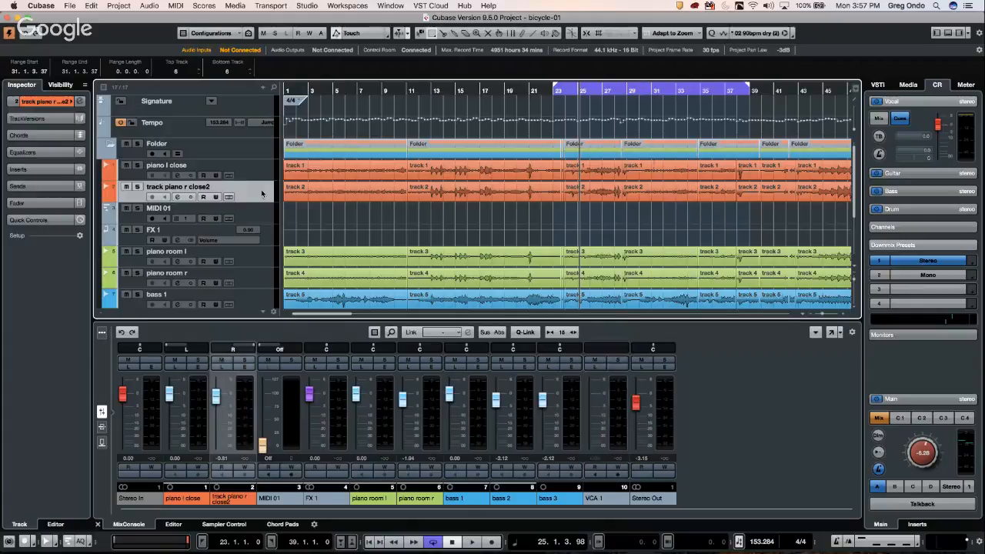
click(380, 6)
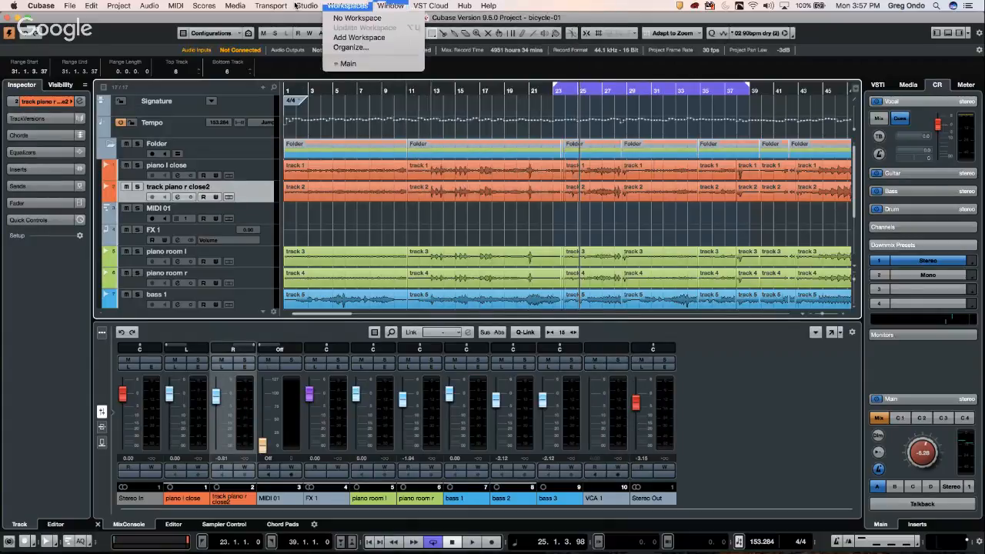
mouse_move(307, 6)
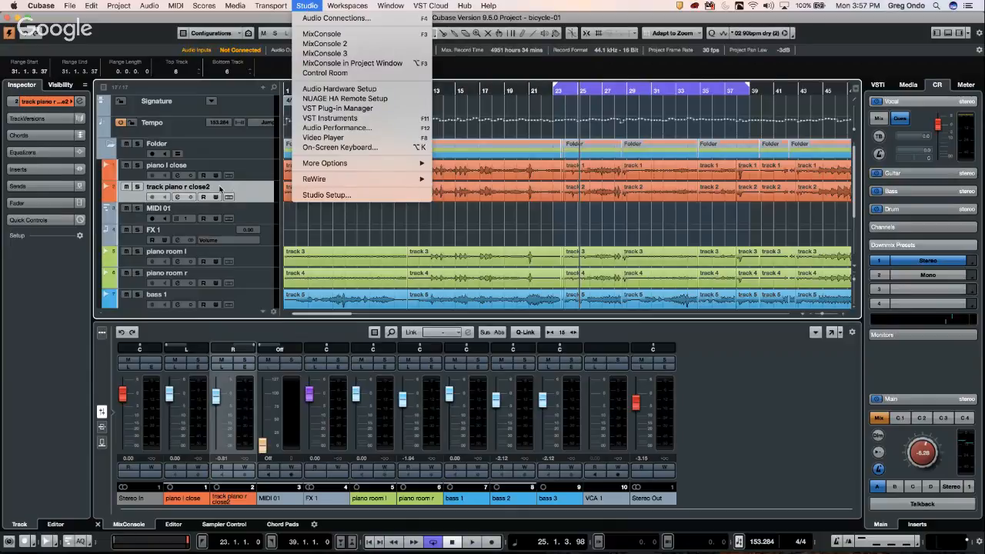
click(243, 193)
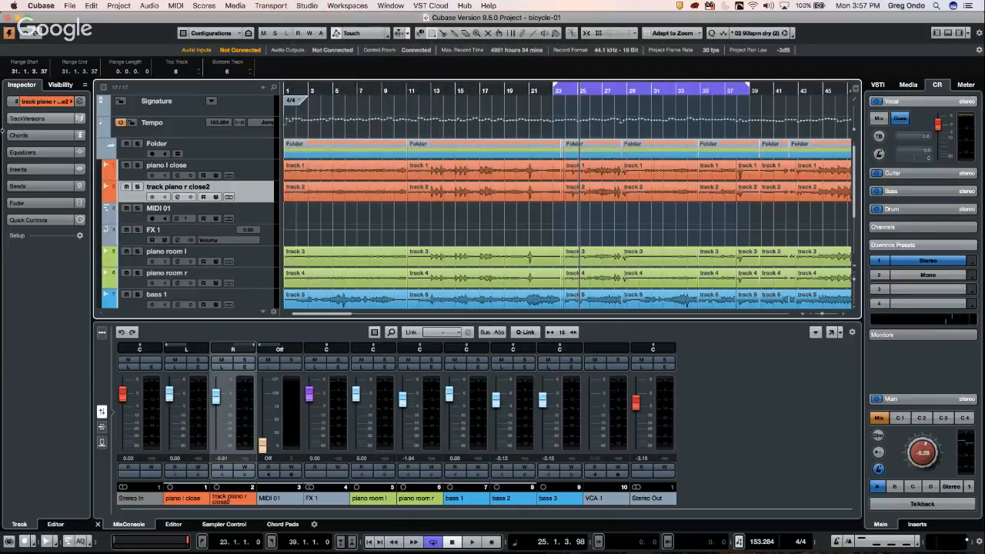
click(47, 102)
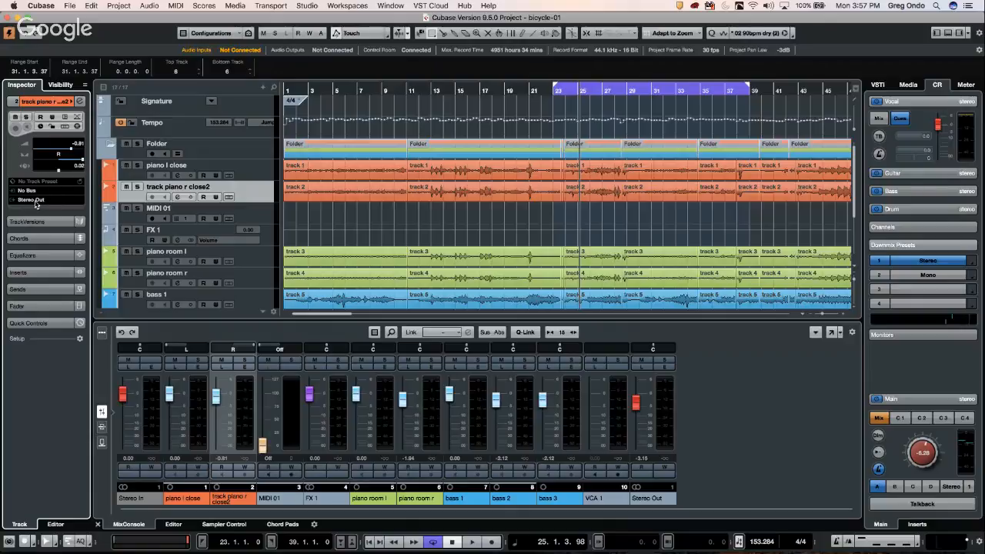
Step: Add one MIDI track directly below track piano r close2, leaving the track name empty
right_click(252, 192)
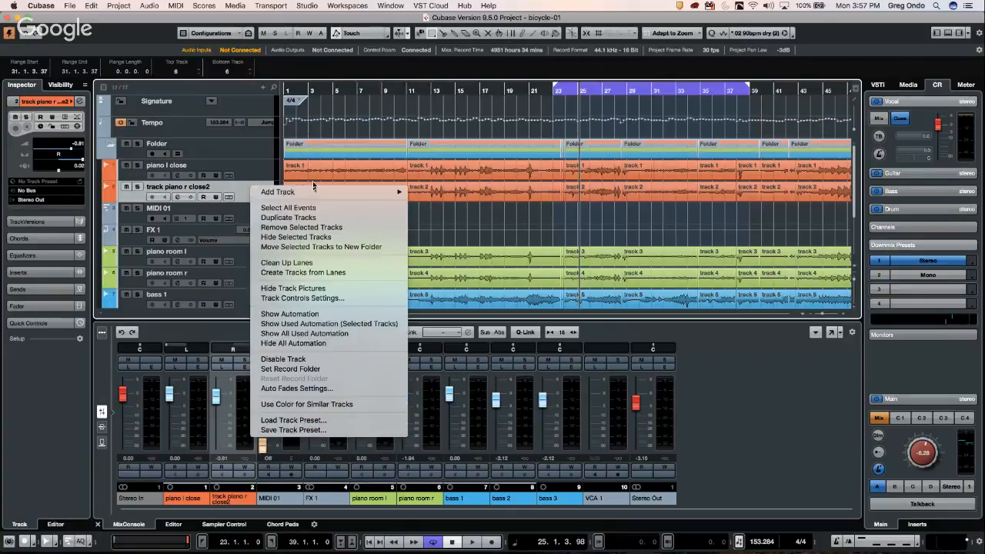
mouse_move(312, 192)
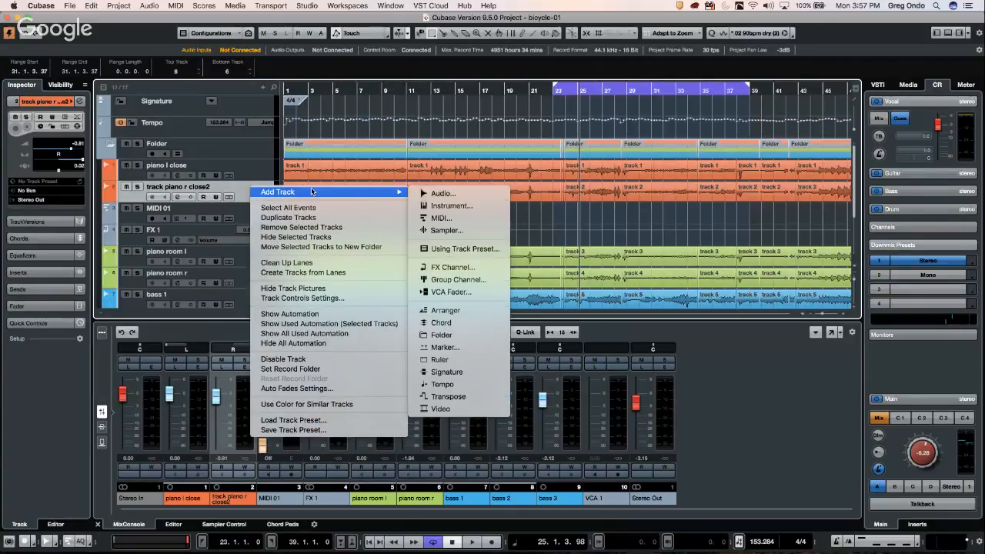
click(483, 219)
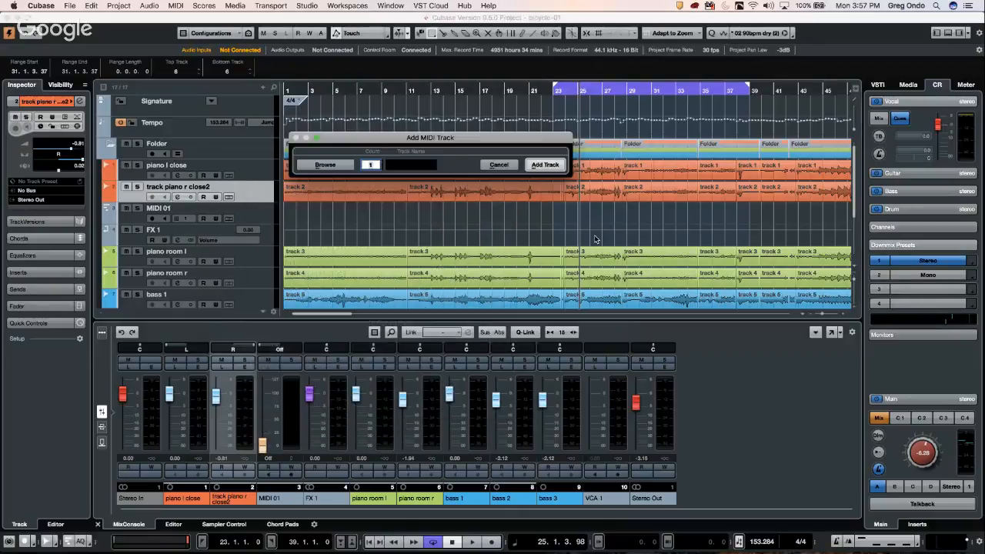
click(544, 165)
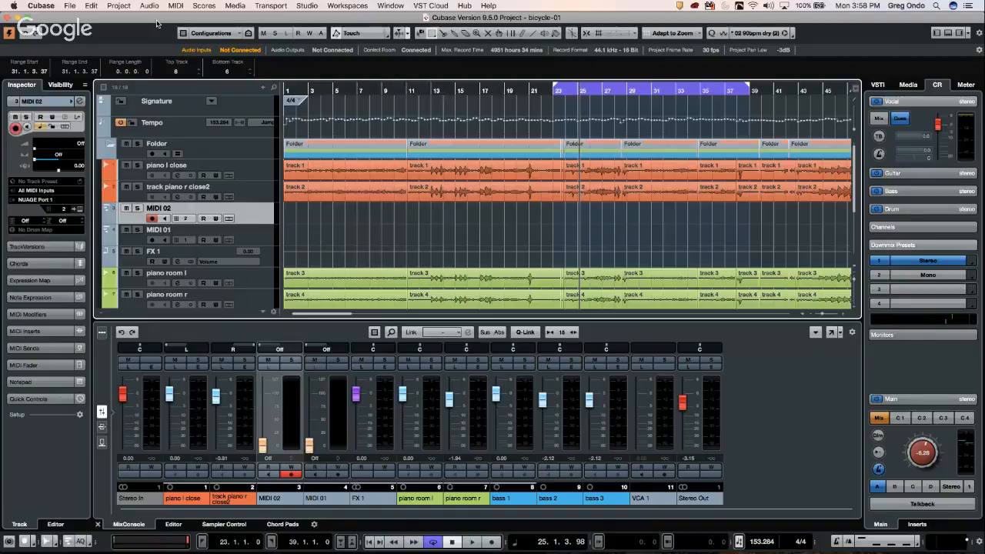
Step: Review the VST Audio System settings in Studio Setup and close it with the settings as they are
click(308, 5)
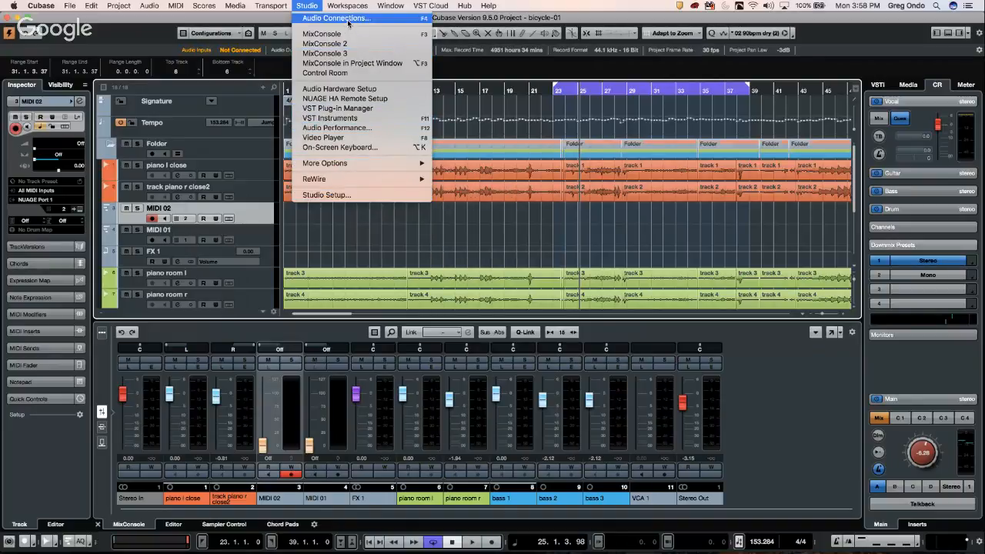
click(324, 194)
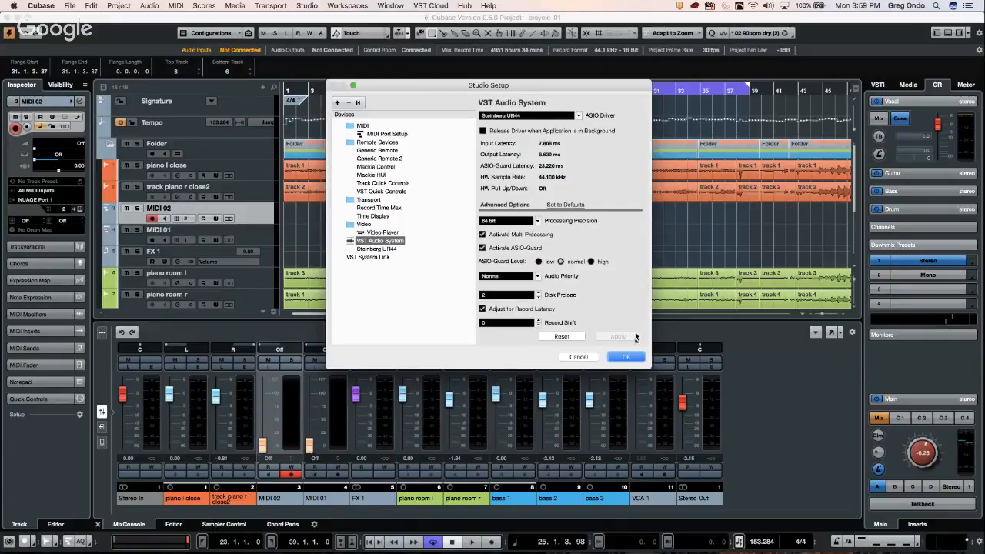
click(627, 358)
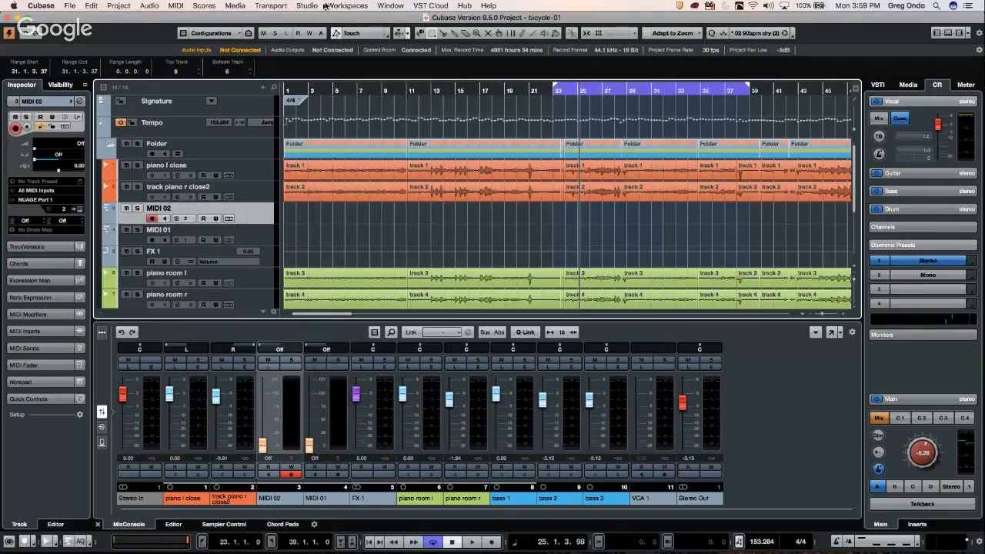
Step: Show the External Instruments page of Audio Connections and examine the name and return settings for adding an external instrument
click(307, 6)
click(323, 17)
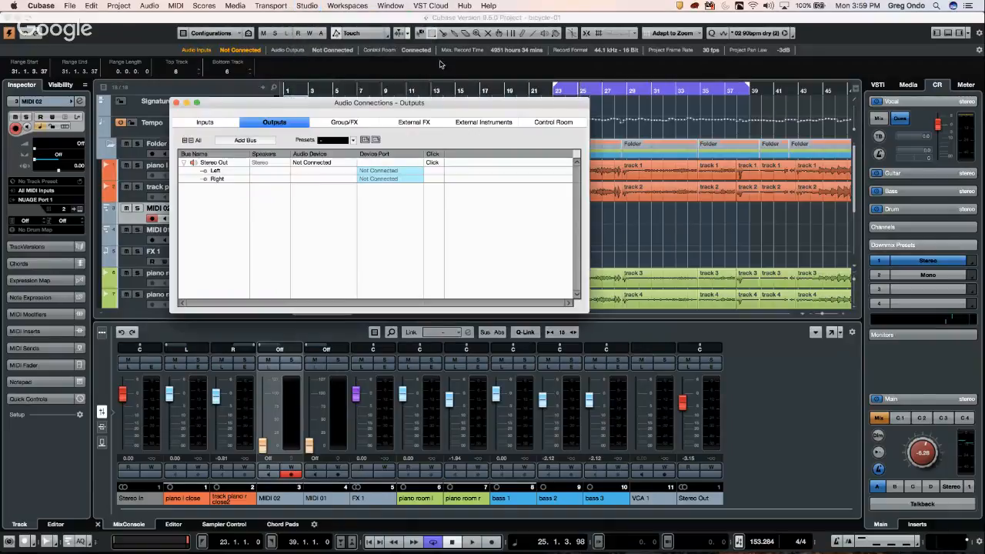
click(483, 126)
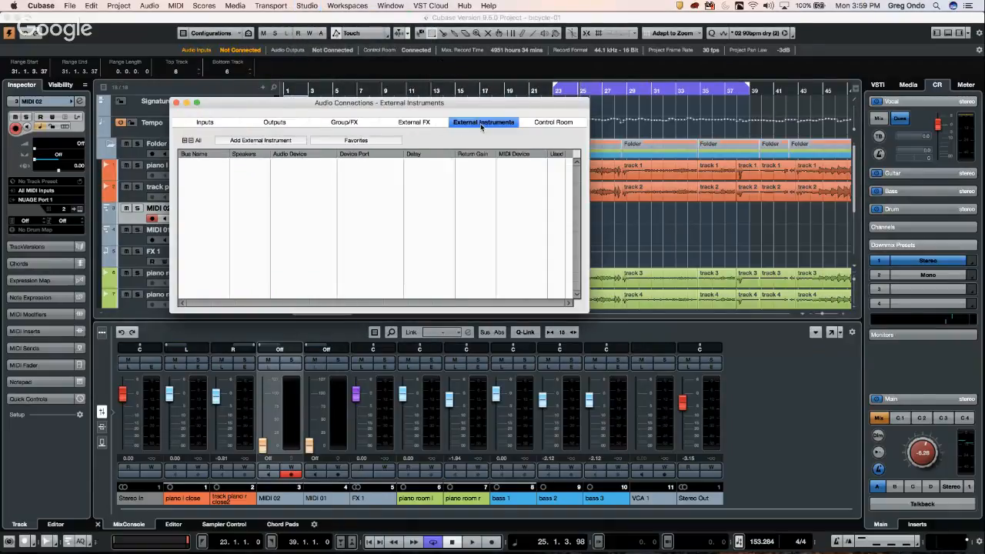
click(260, 140)
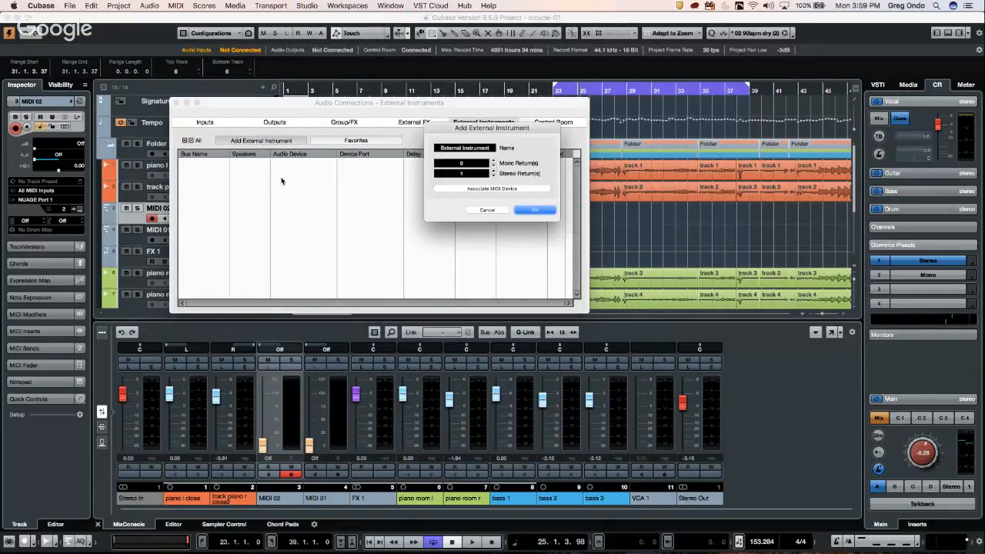
click(468, 149)
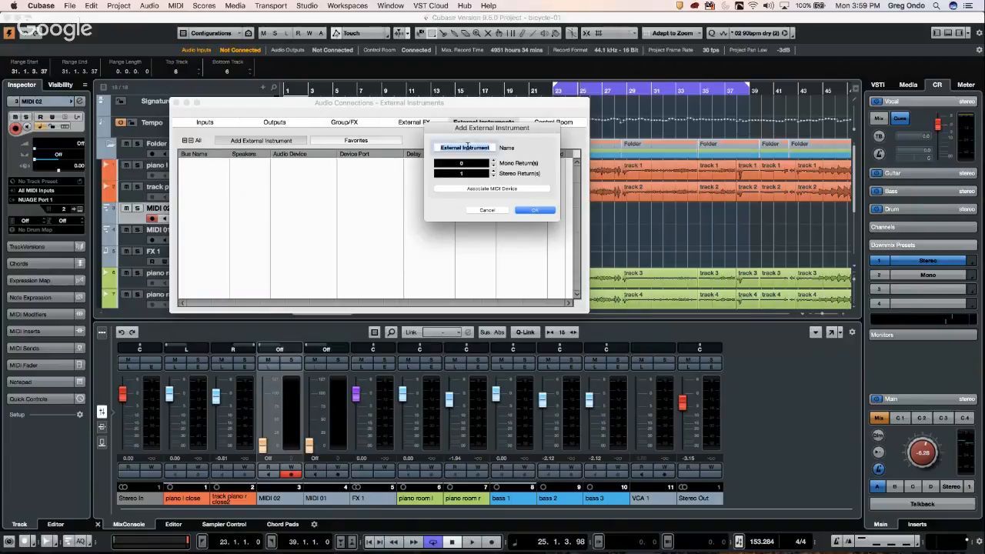
Step: Examine the options for creating a MIDI device to associate with the external instrument, cancel both dialogs, and close Audio Connections
click(503, 188)
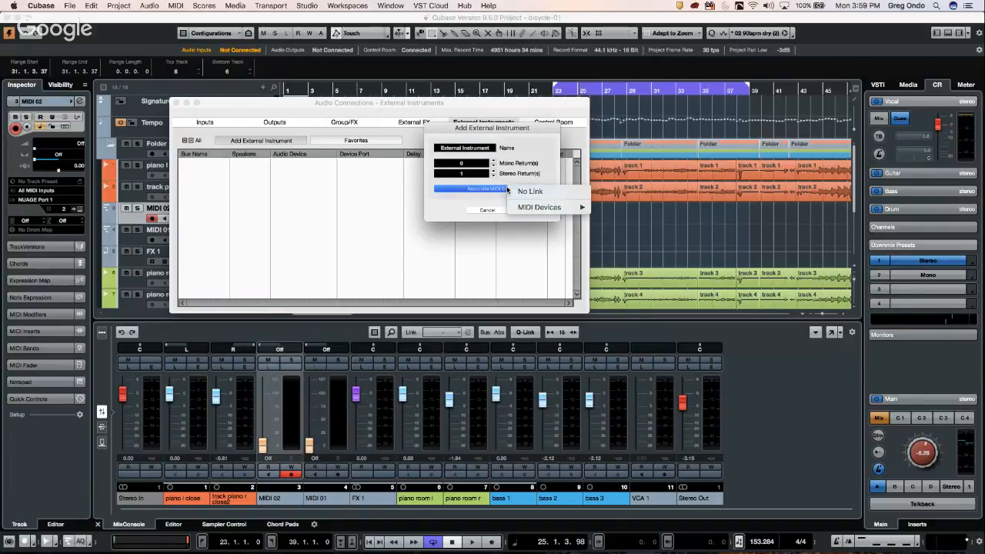
mouse_move(568, 209)
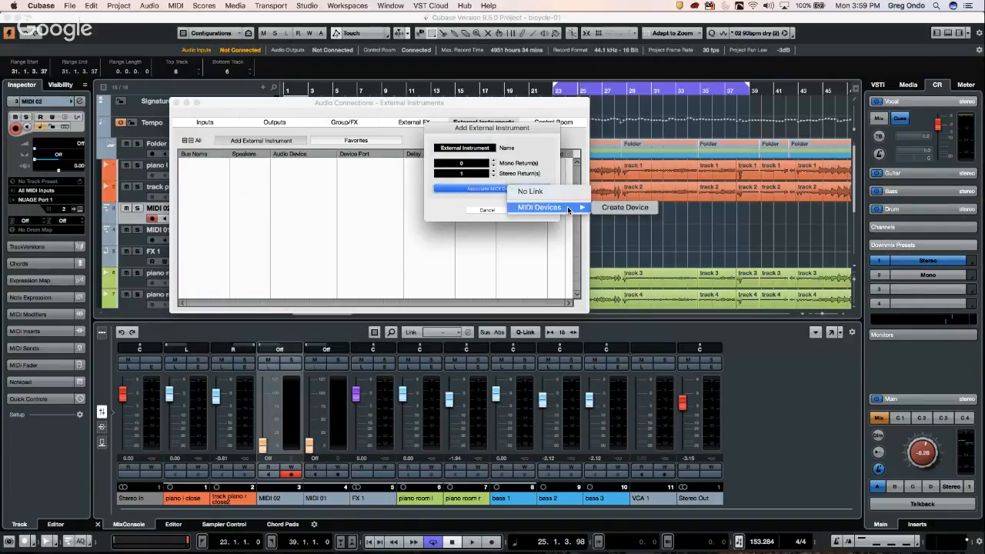
click(622, 207)
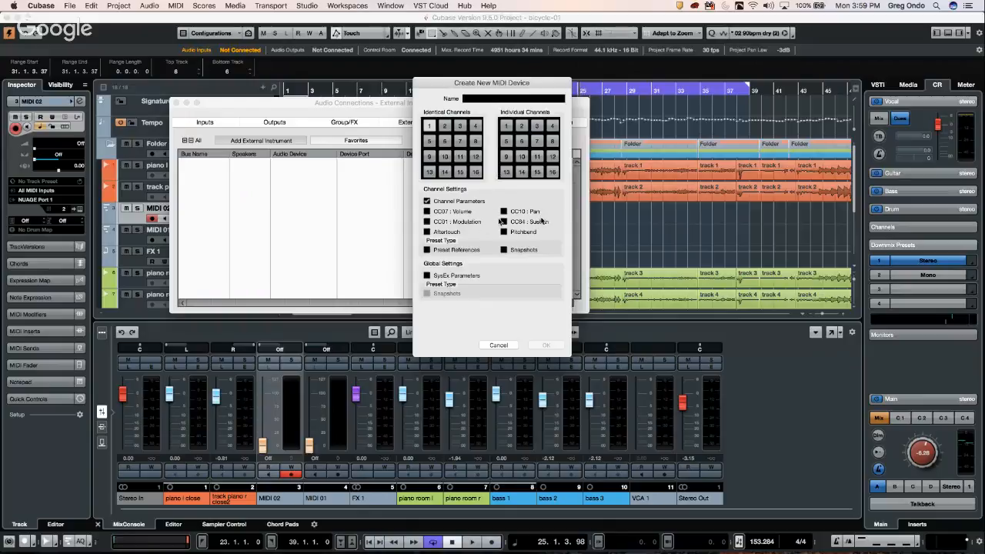
click(497, 345)
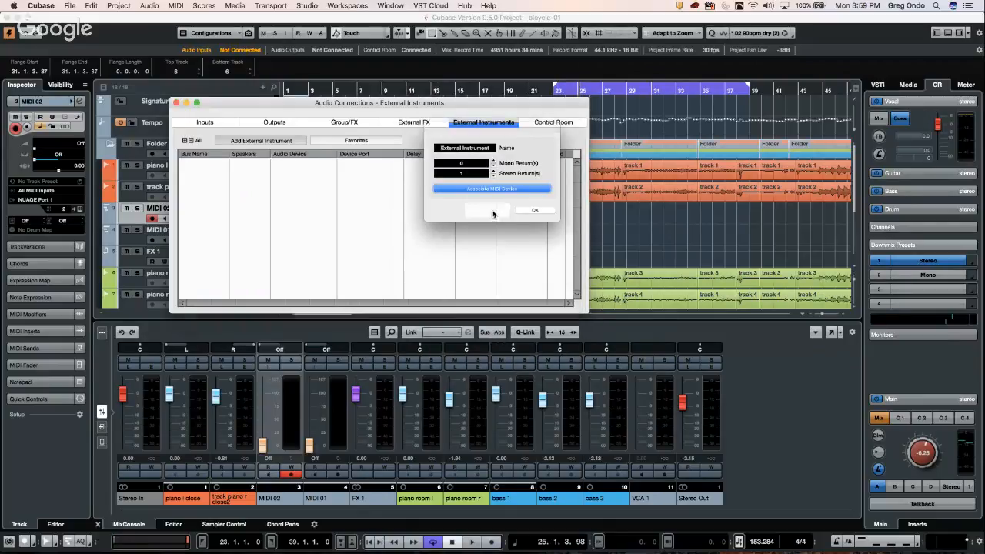
click(492, 211)
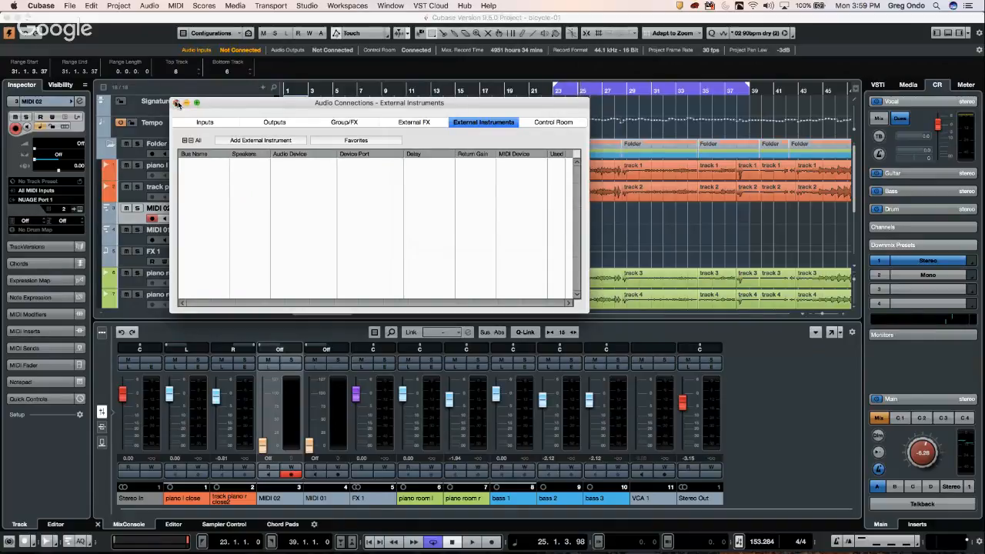
click(176, 102)
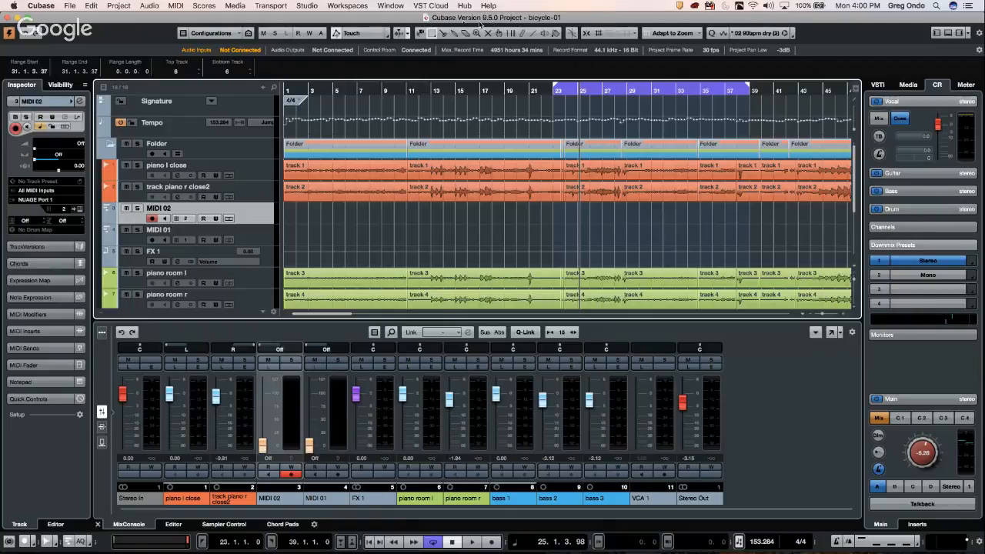
Step: Demonstrate the Listen function in the channel settings of piano l close during playback, switch it off again, and close the settings
click(264, 170)
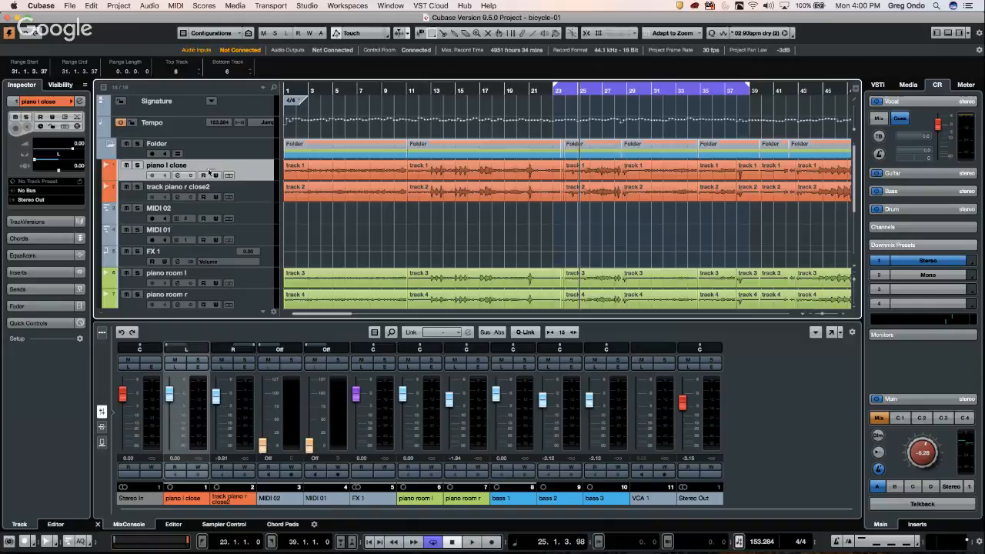
click(79, 101)
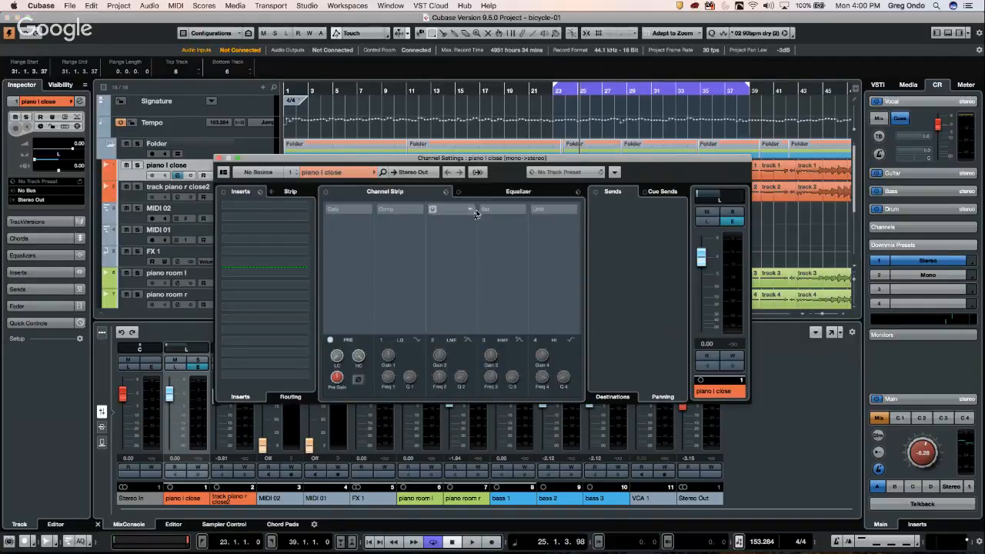
key(space)
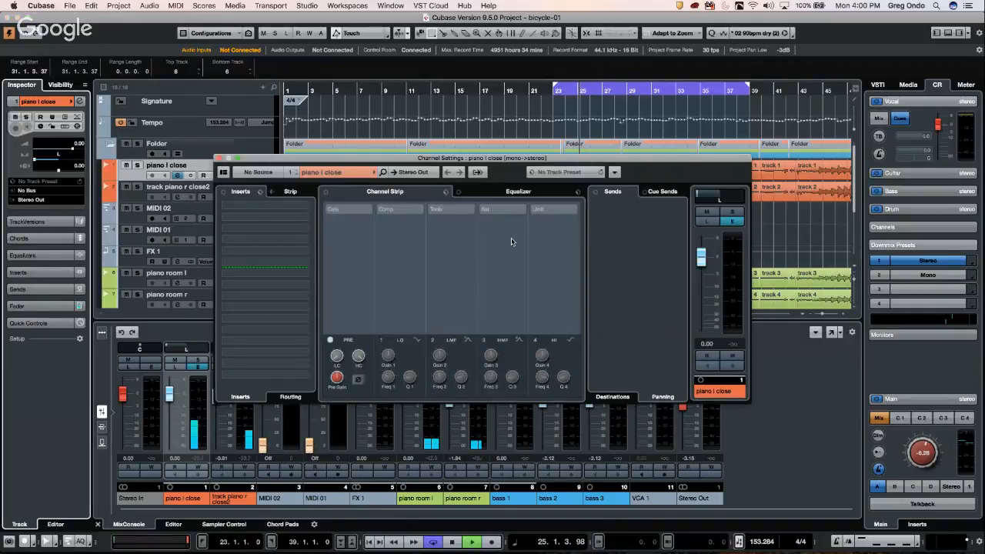
click(709, 223)
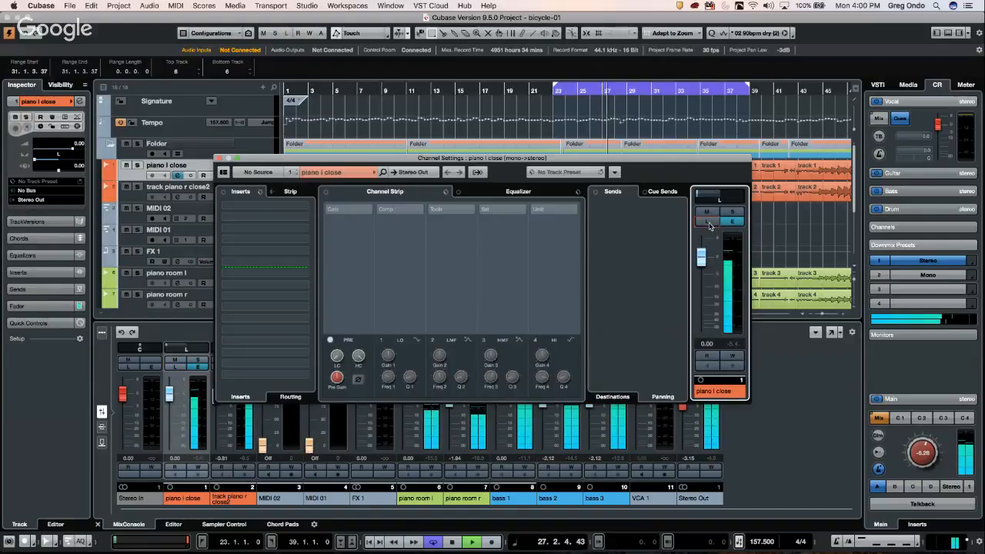
click(707, 222)
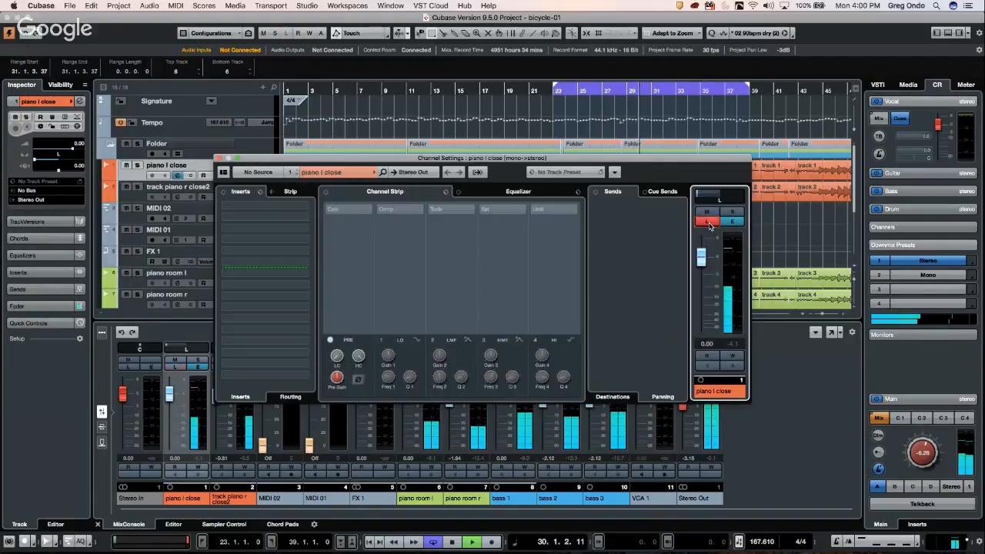
click(707, 222)
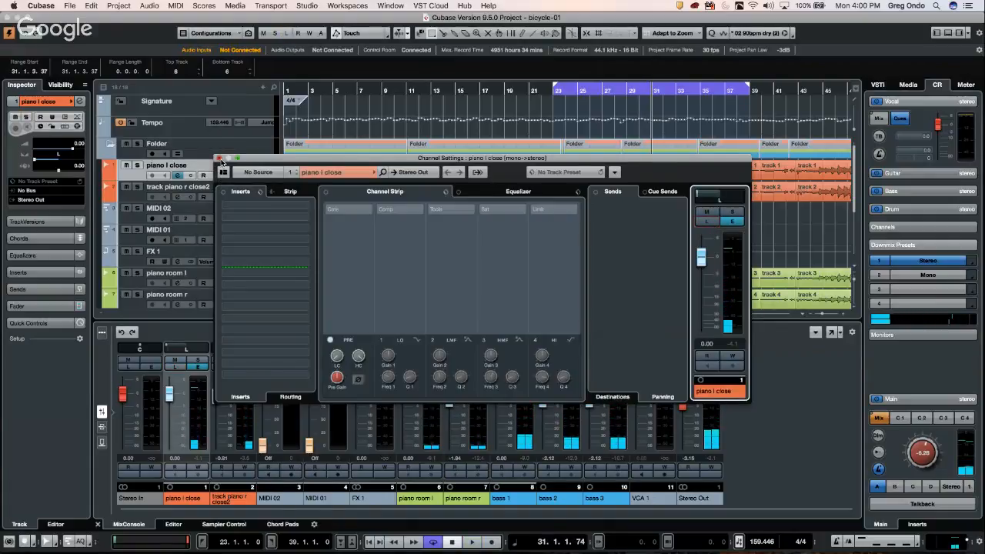
click(219, 159)
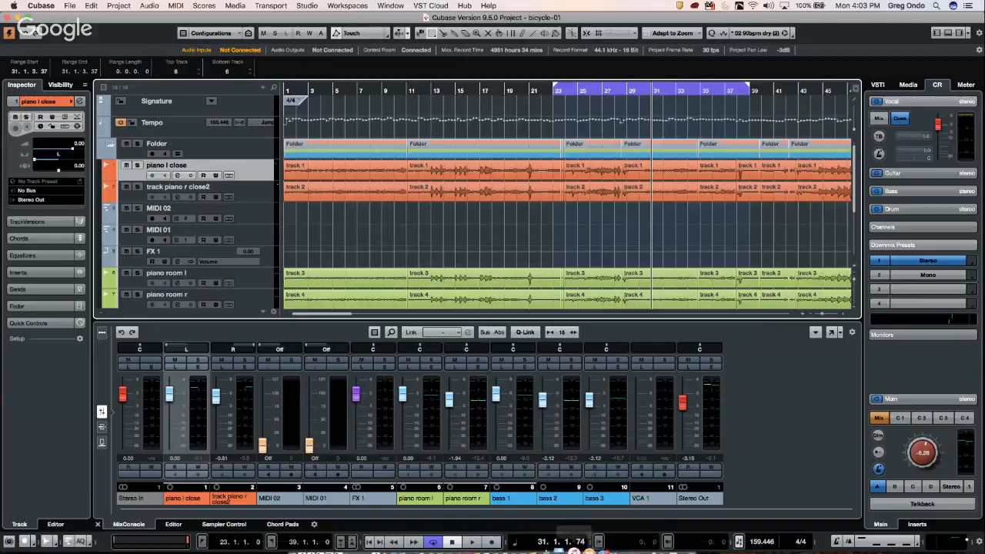
Step: Switch to Chrome
mouse_move(597, 549)
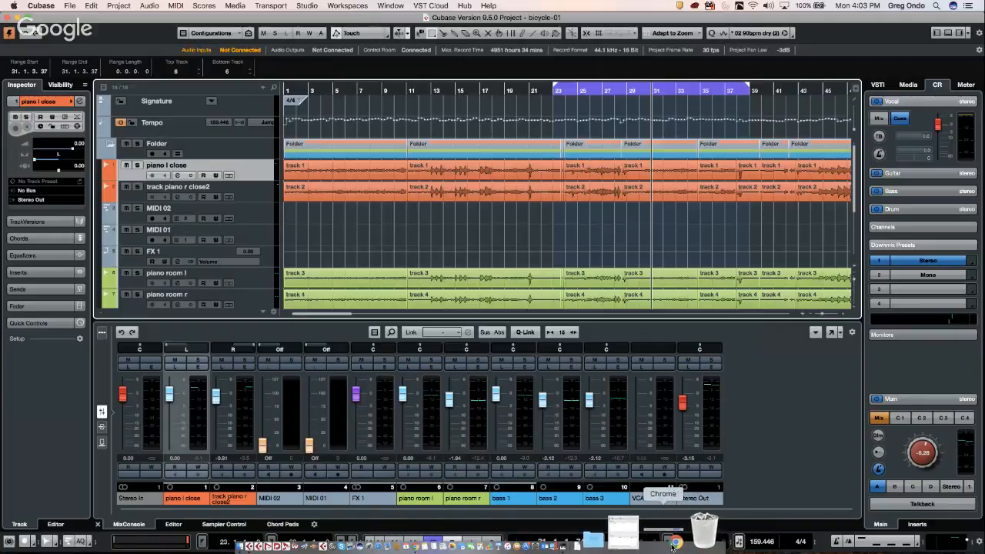
click(672, 544)
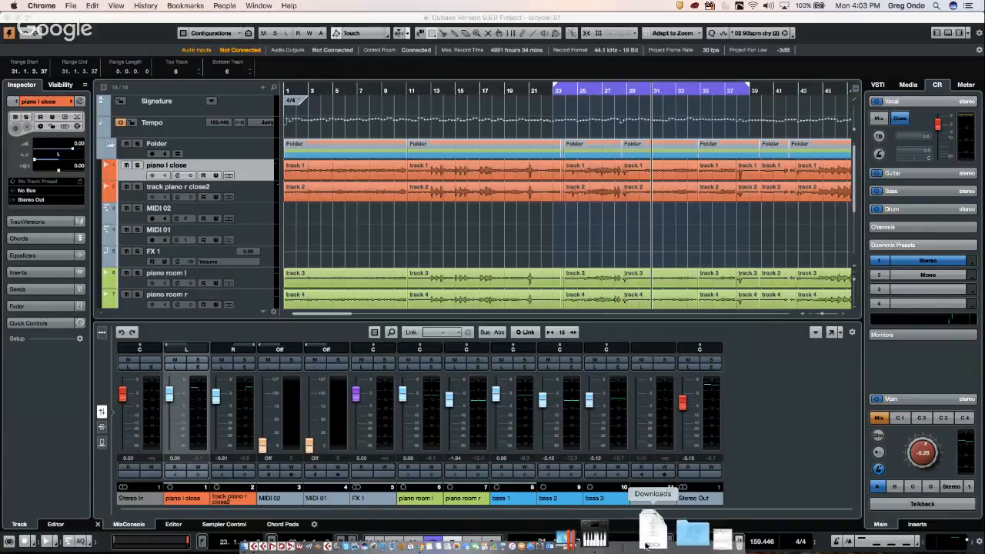